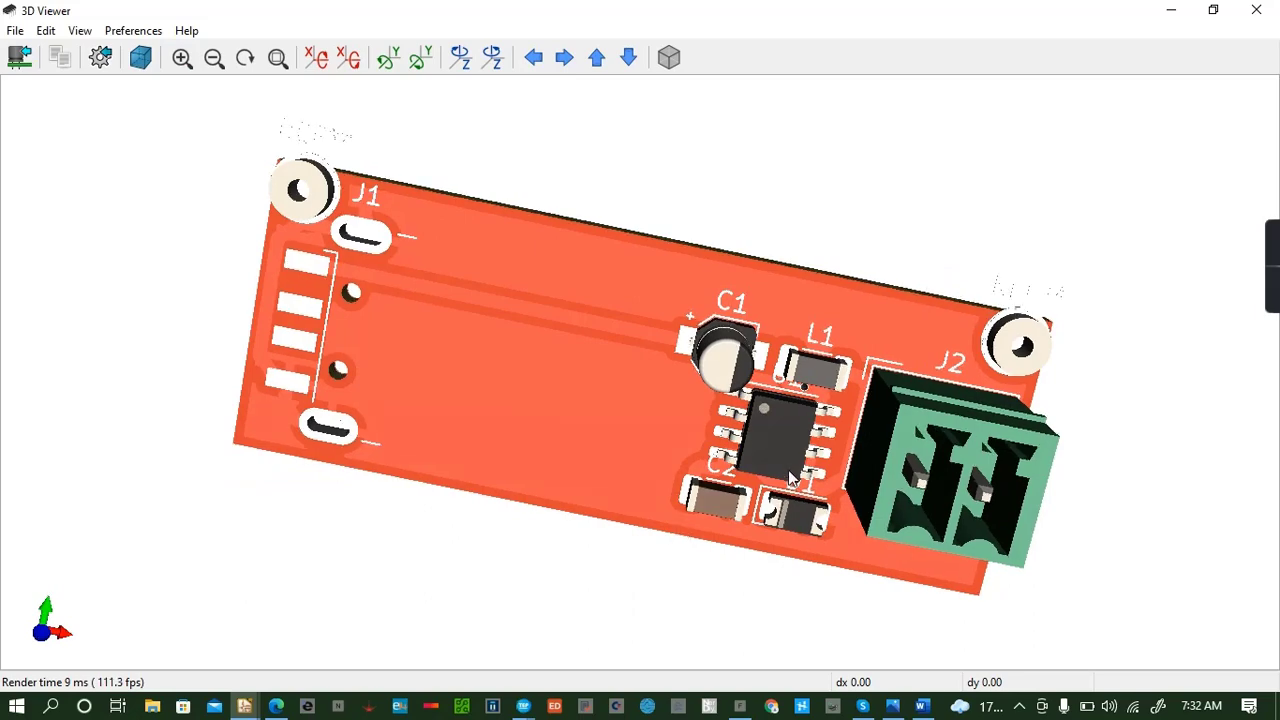
Inspect the board in 3D from the component side, underside and edge, and return to the B.Cu layout.
drag(683, 524, 546, 511)
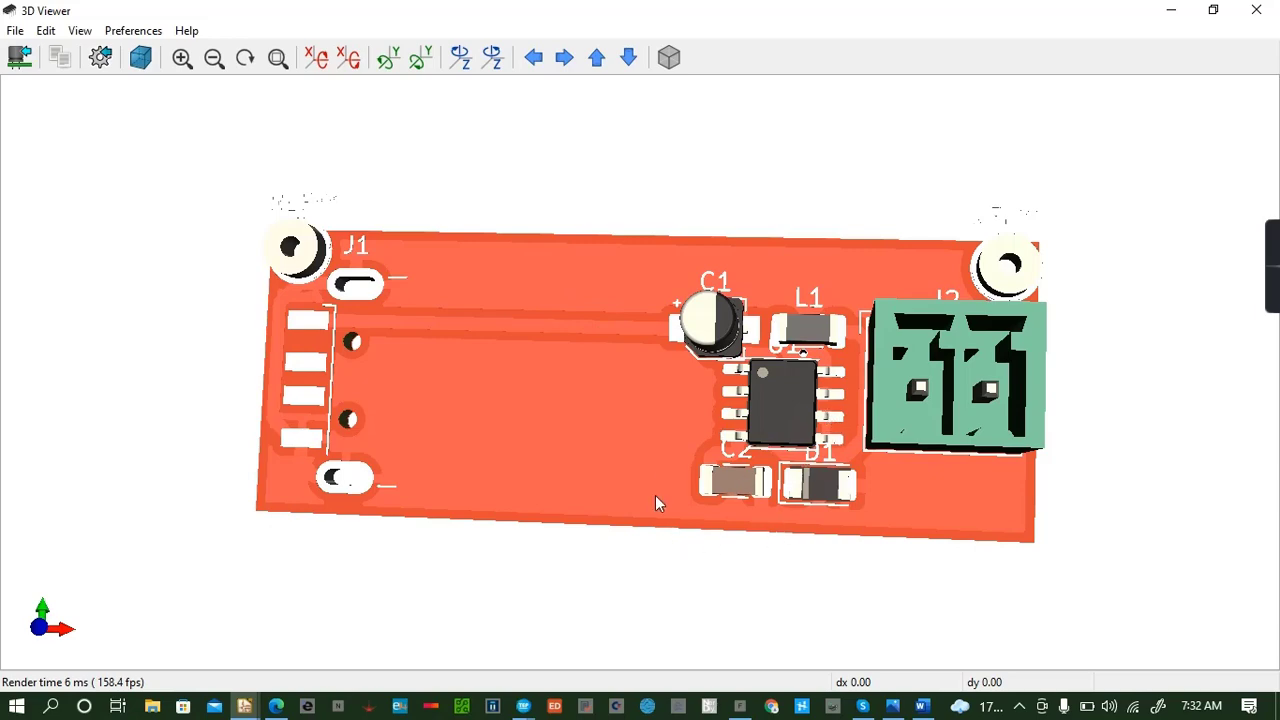
drag(657, 503, 668, 366)
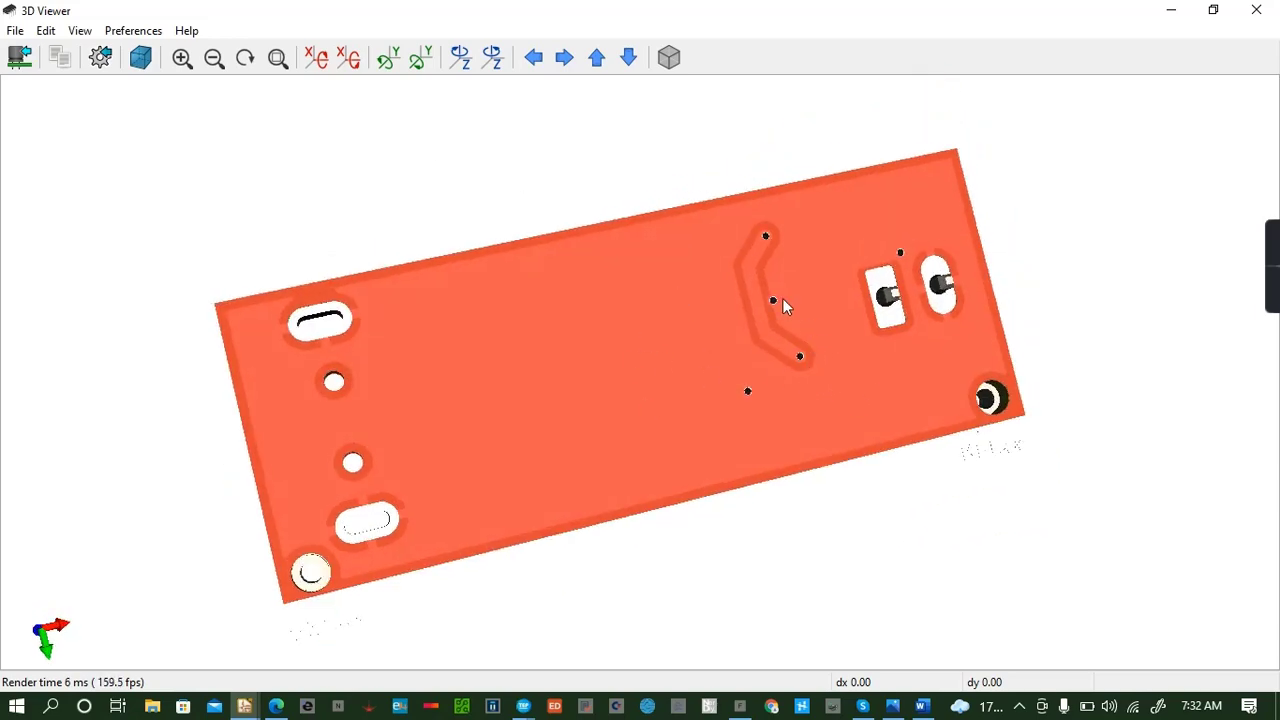
drag(782, 298, 805, 556)
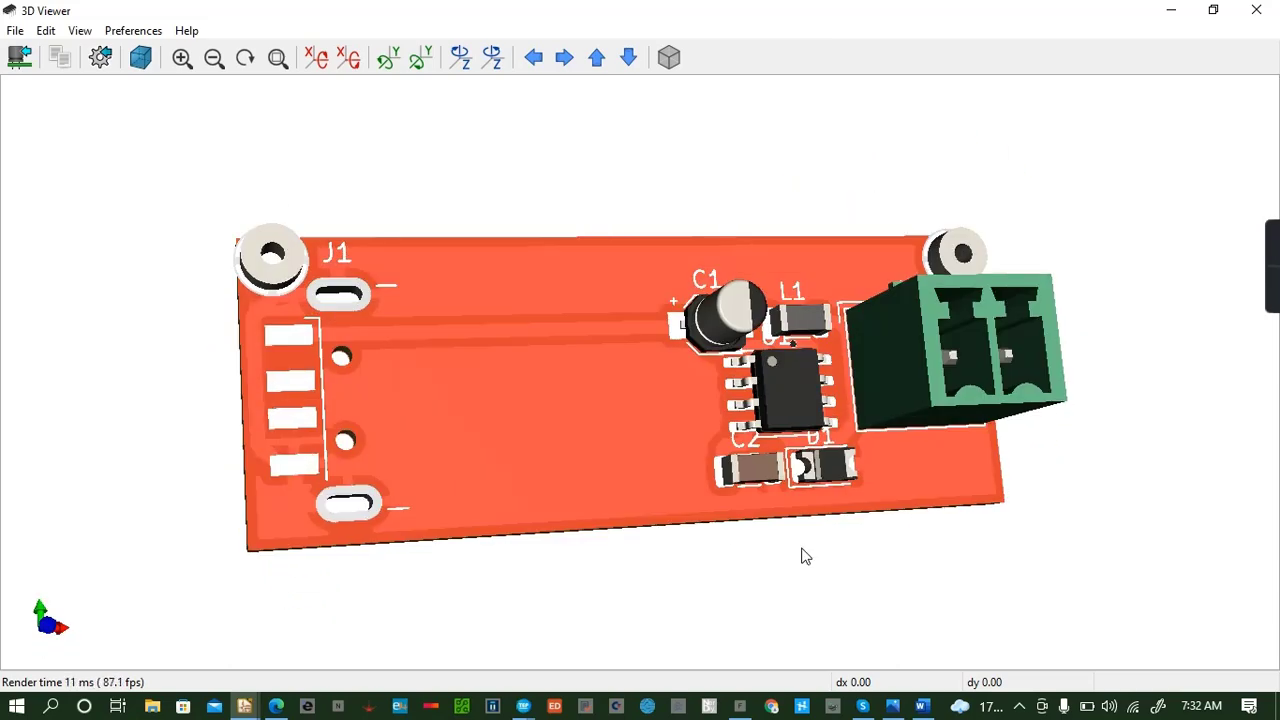
drag(653, 401, 490, 325)
drag(675, 421, 997, 430)
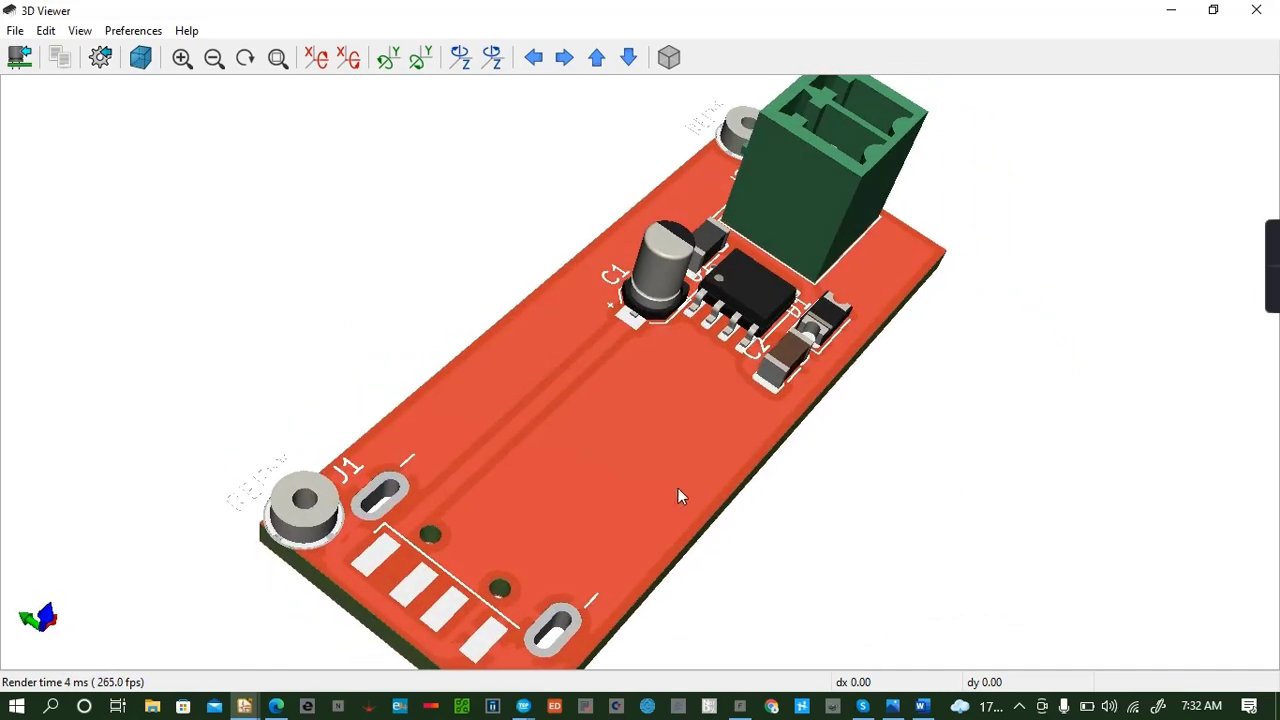
drag(680, 494, 646, 376)
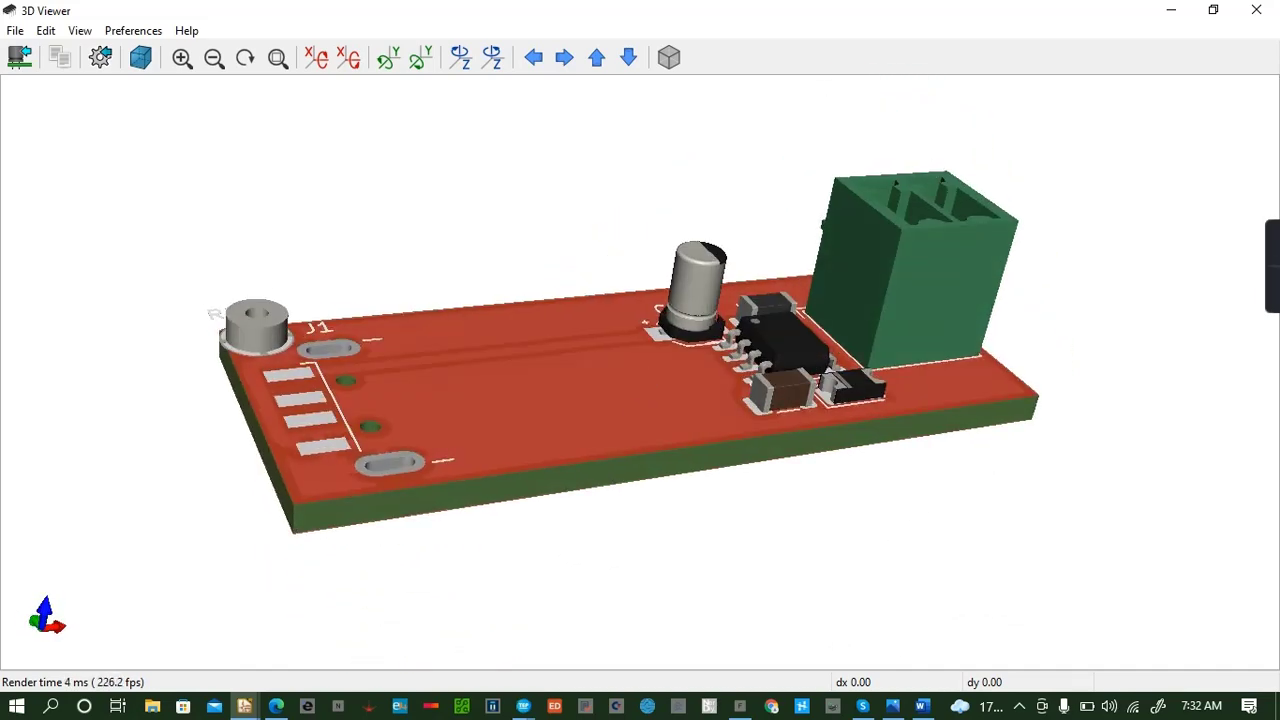
click(1256, 10)
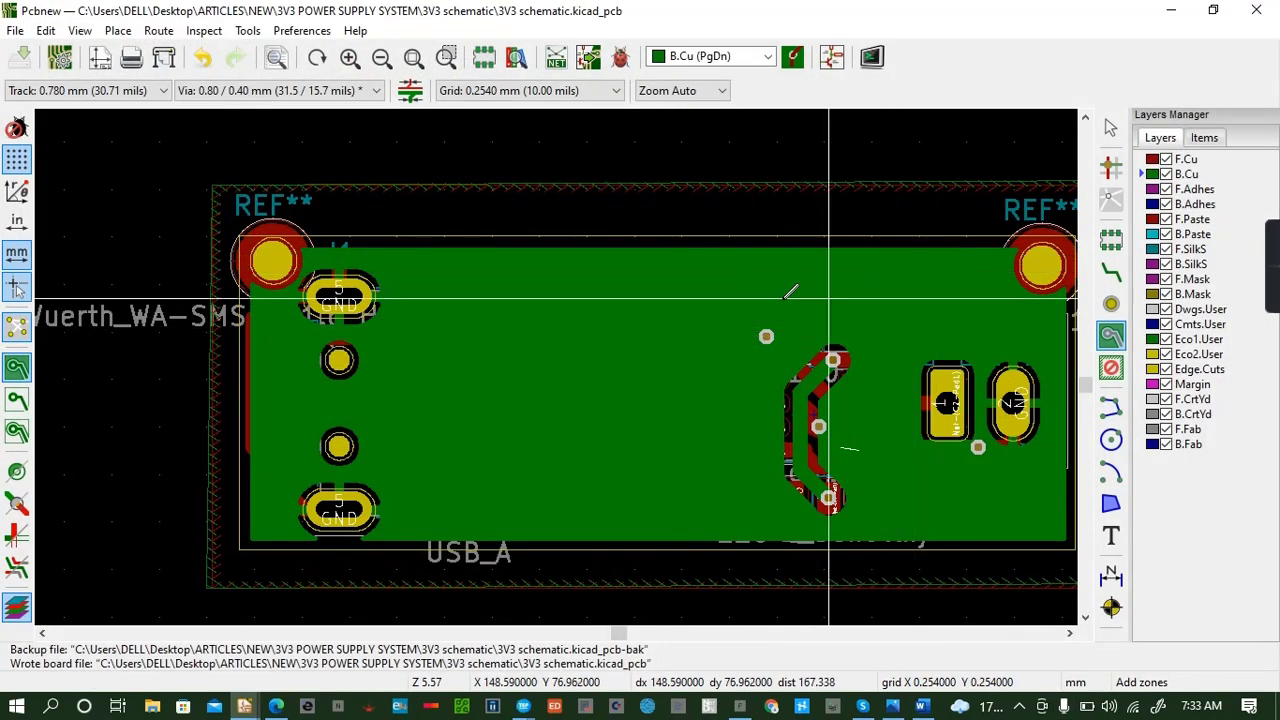
click(1069, 632)
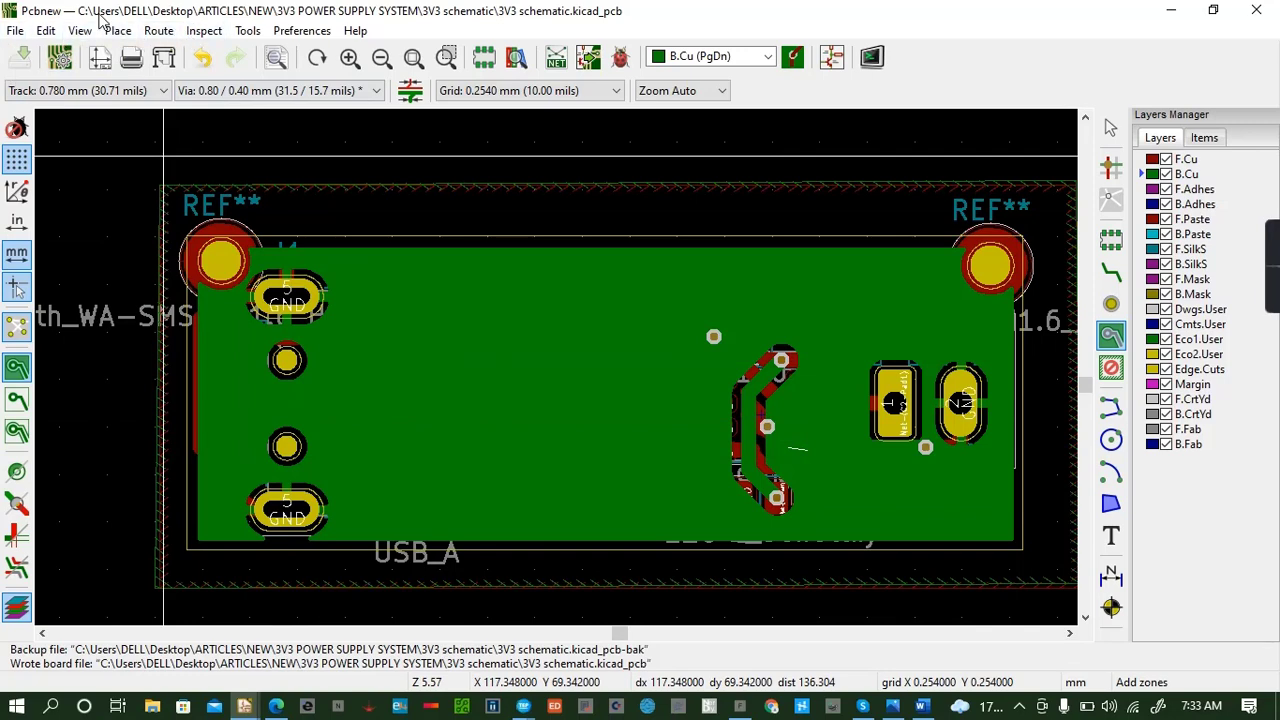
click(15, 30)
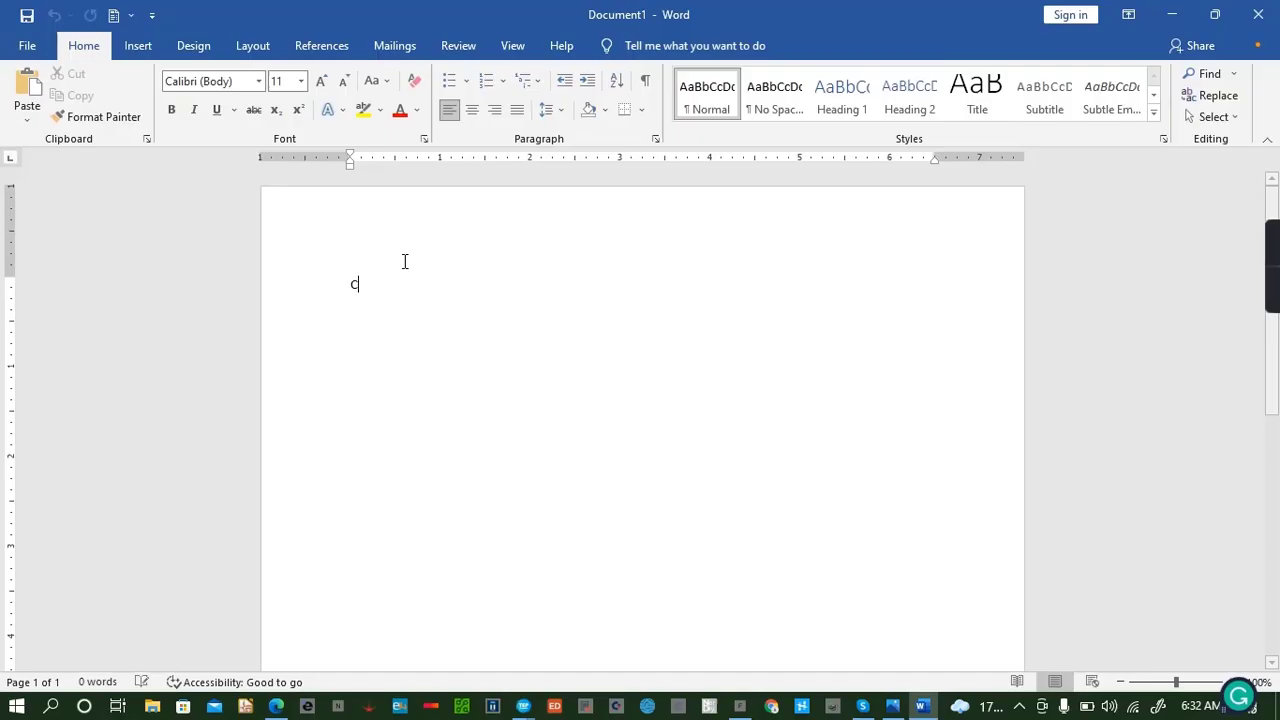
Switch to Word, write the heading "Components" in the blank document and start a numbered list below it.
text(omponets)
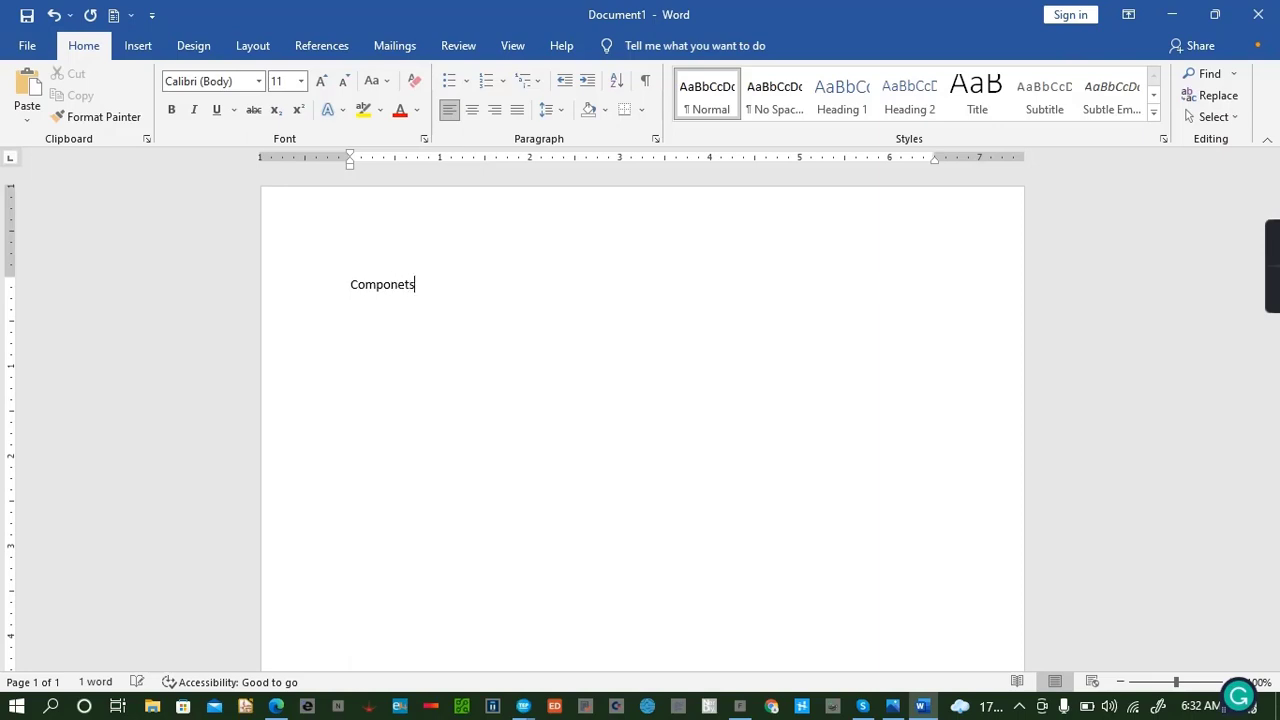
key(BackSpace)
key(BackSpace)
text(ents )
text(1.)
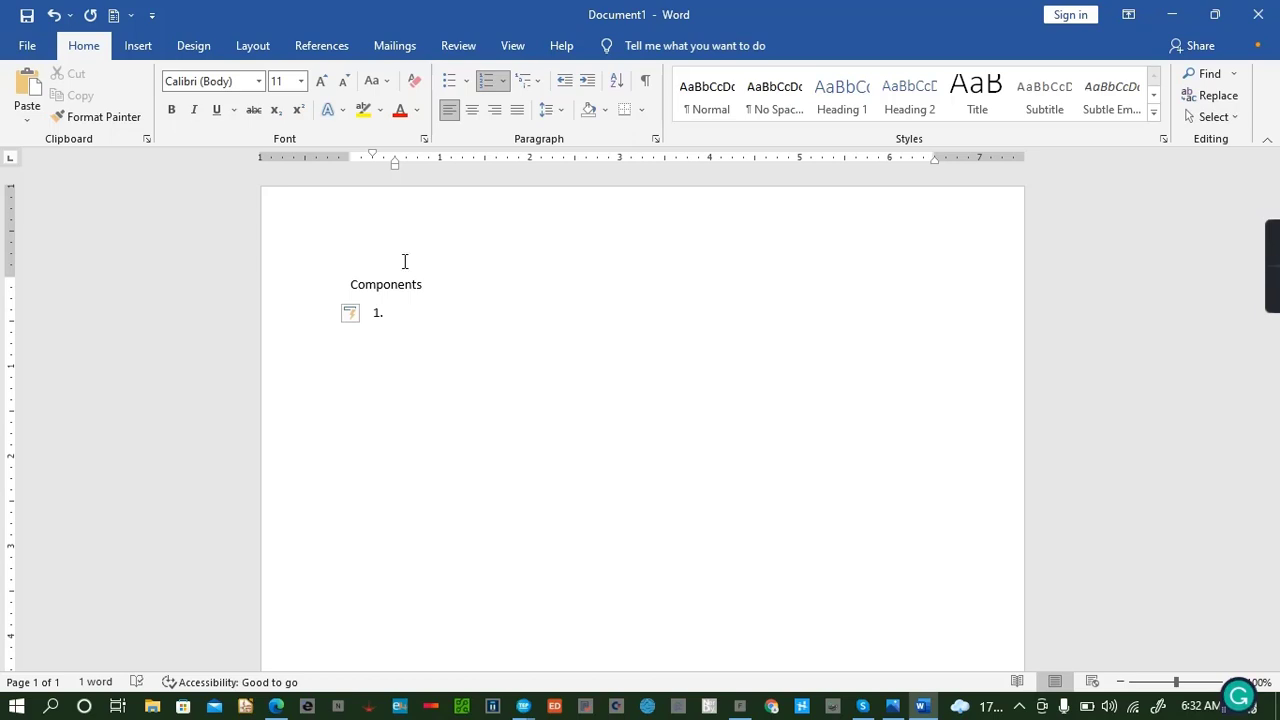
Enter "USB port – 5V..........Input" as the first item of the components list.
text(USB)
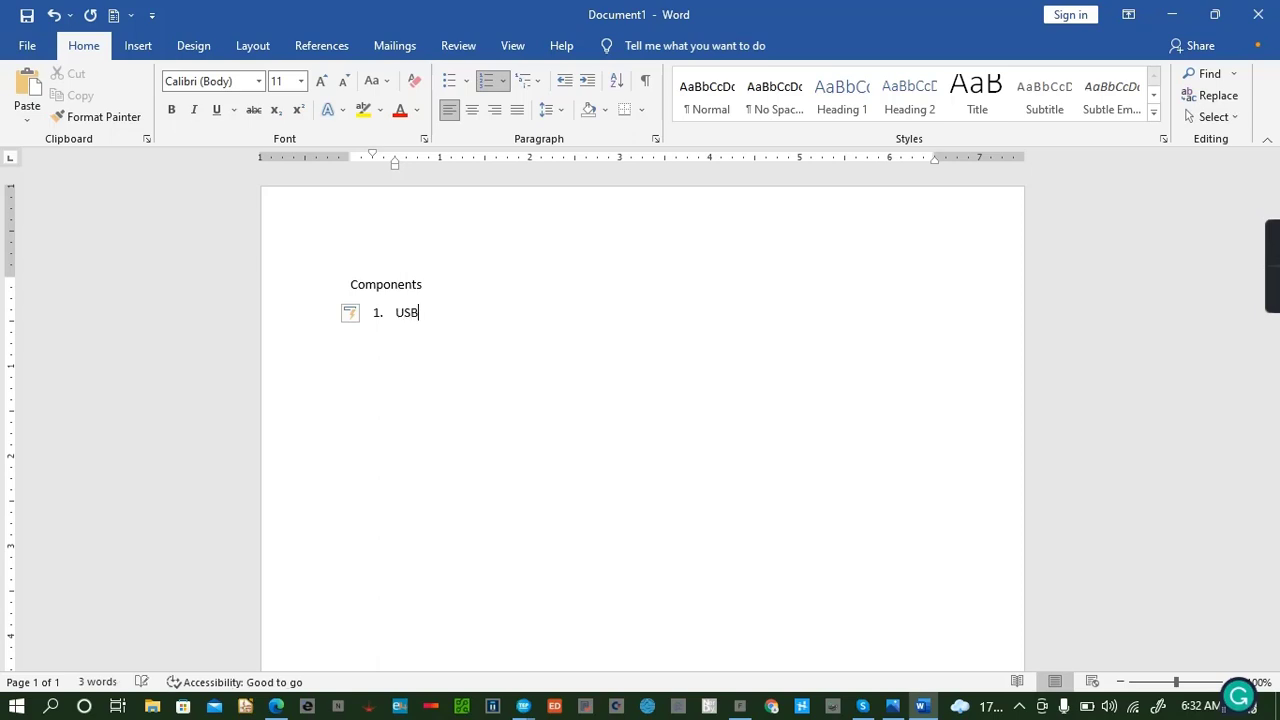
text( port - 5V..........Input)
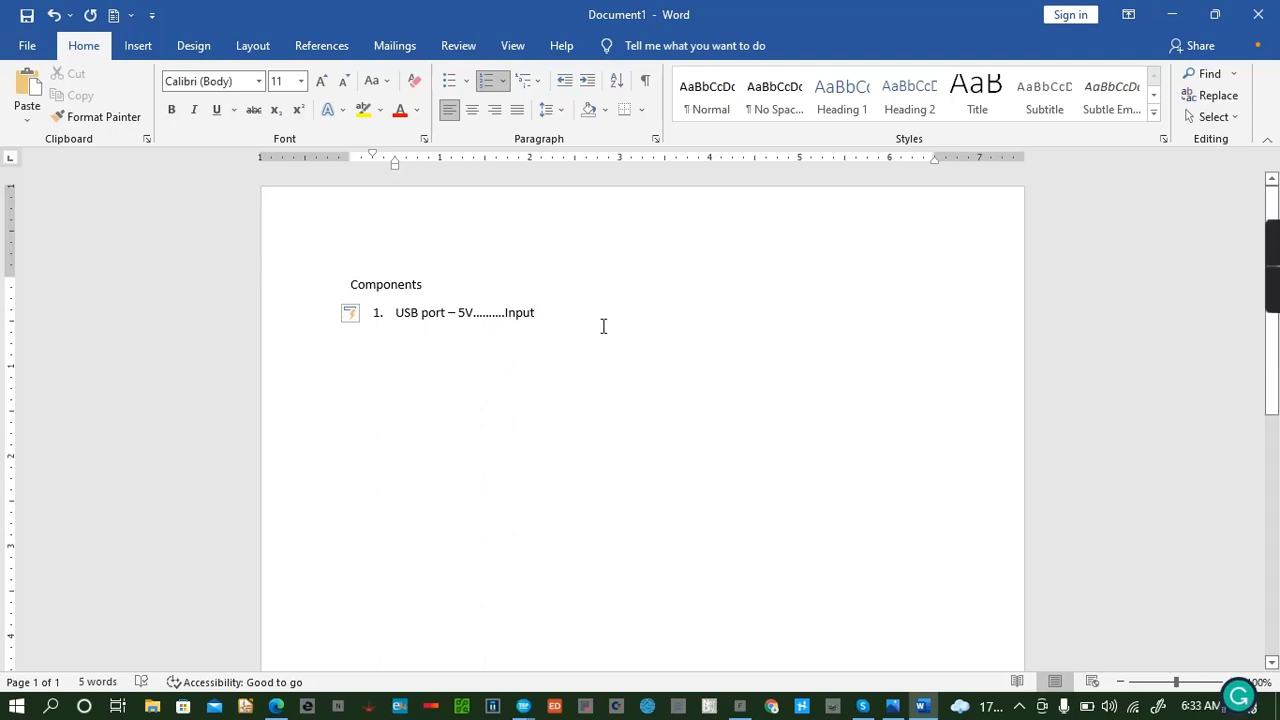
key(Return)
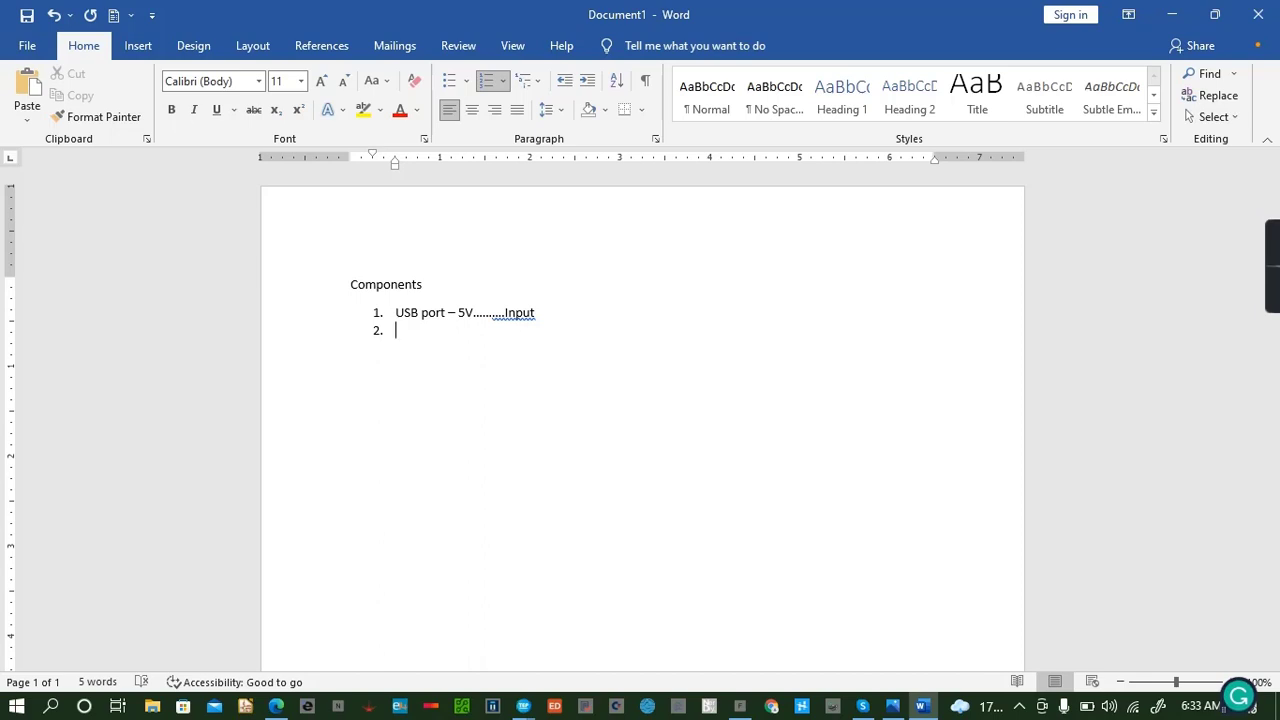
Enter "Capacitor- 68uF" as the second item of the components list.
text(Capciot)
key(BackSpace)
key(BackSpace)
key(BackSpace)
text(acitor- 68uF)
key(Return)
Enter "Capacitor – 120 uF" as the third item of the components list.
text(Capaci)
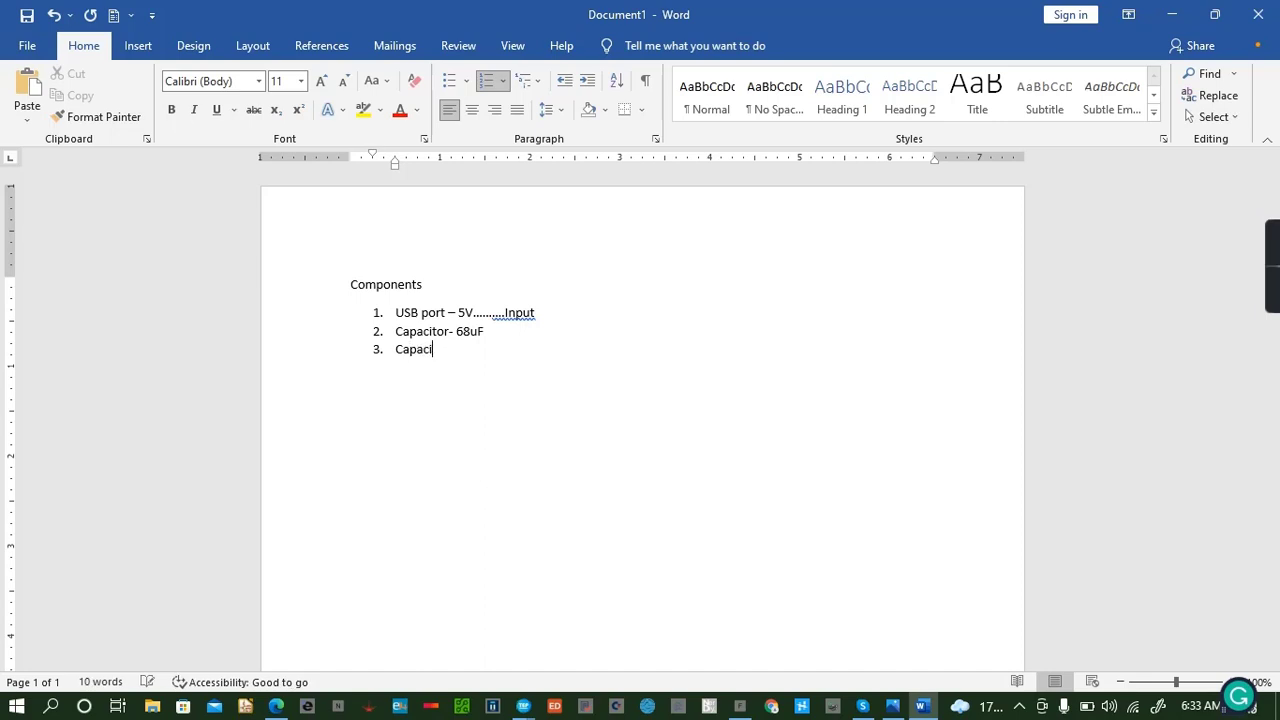
text(tor -)
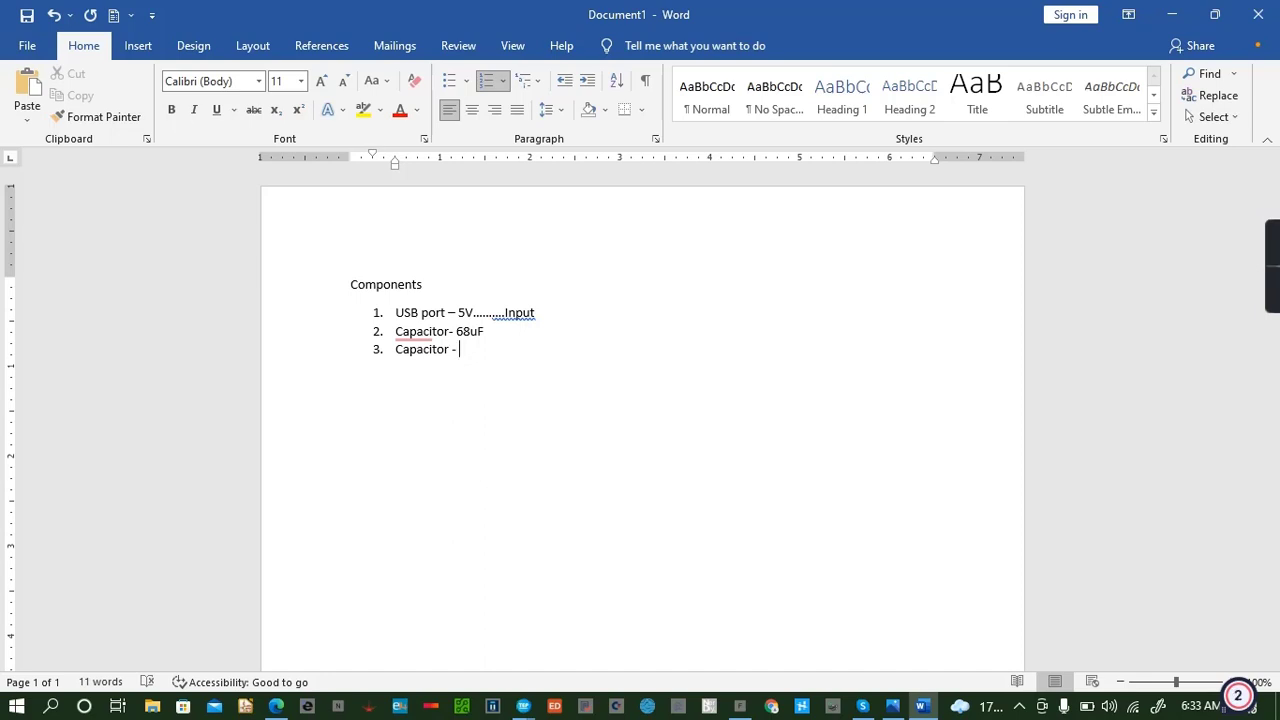
text( 120 uF)
key(Return)
Apply the suggested spelling corrections to the capacitor words in list items 2 and 3.
mouse_move(420, 335)
click(437, 386)
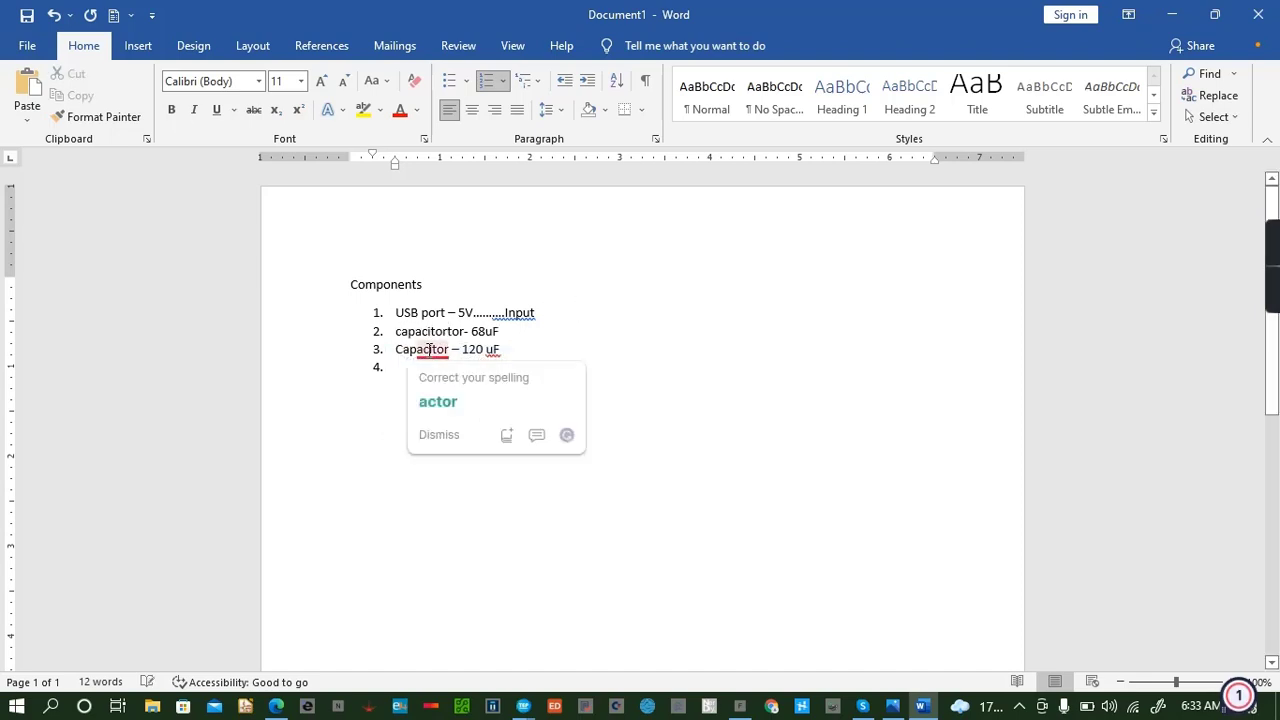
click(446, 401)
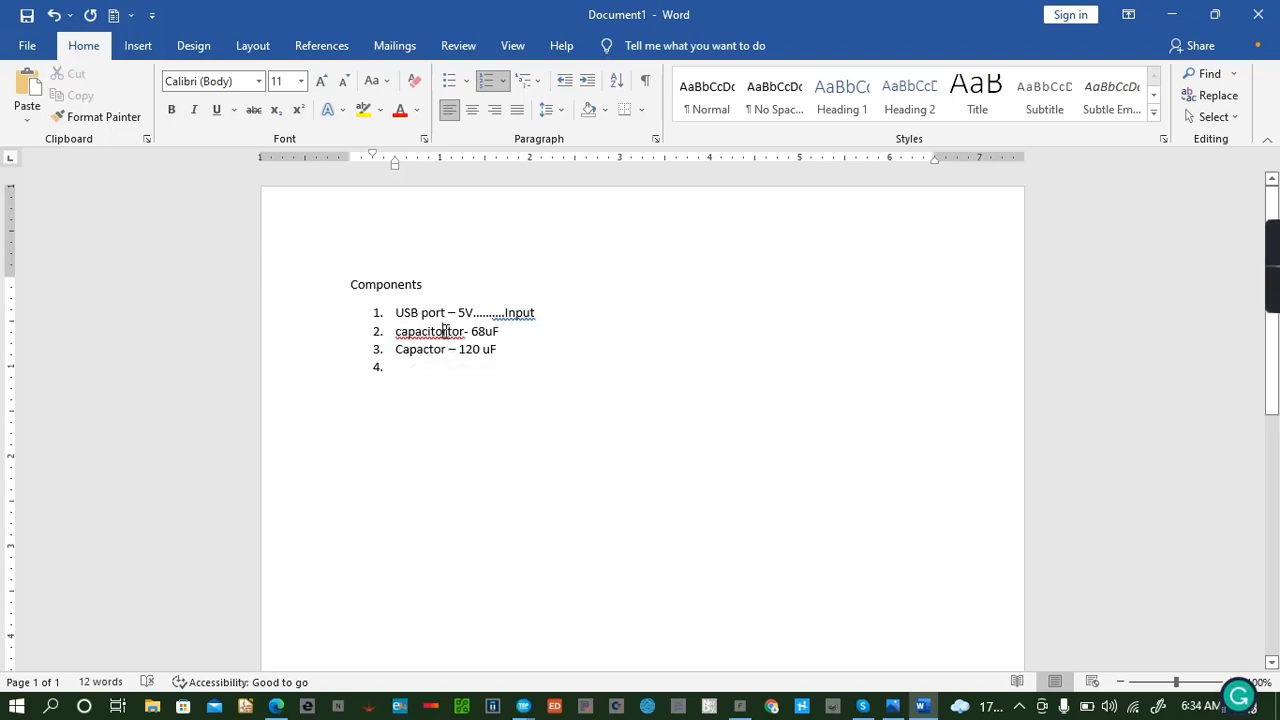
Correct the spelling to "capacitor" in list item 2 and "Capacitor" in list item 3.
click(448, 331)
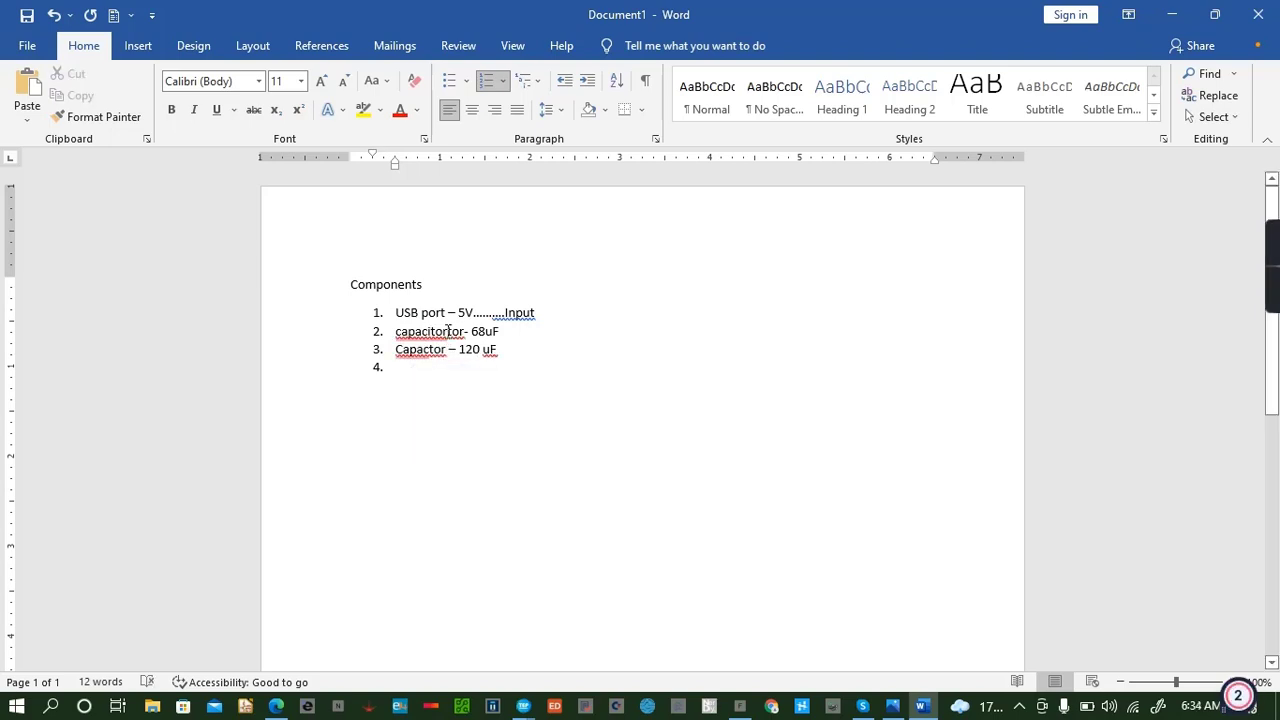
key(BackSpace)
key(BackSpace)
key(BackSpace)
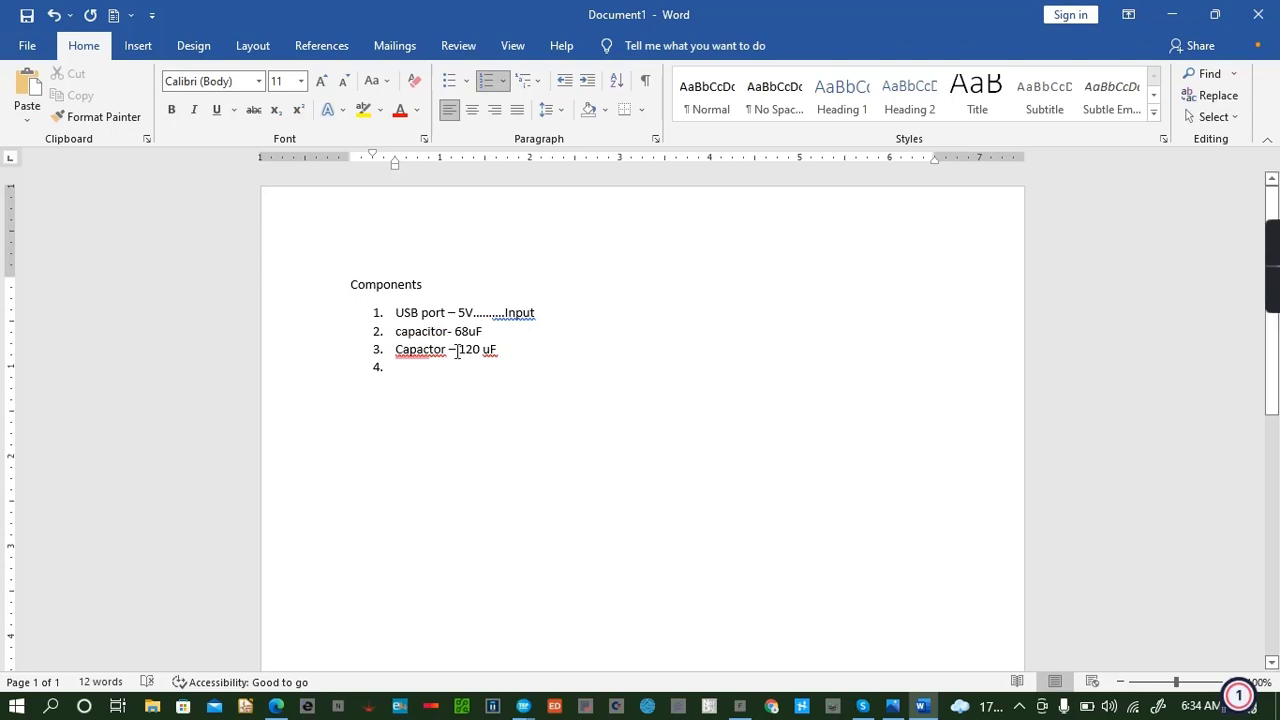
mouse_move(430, 349)
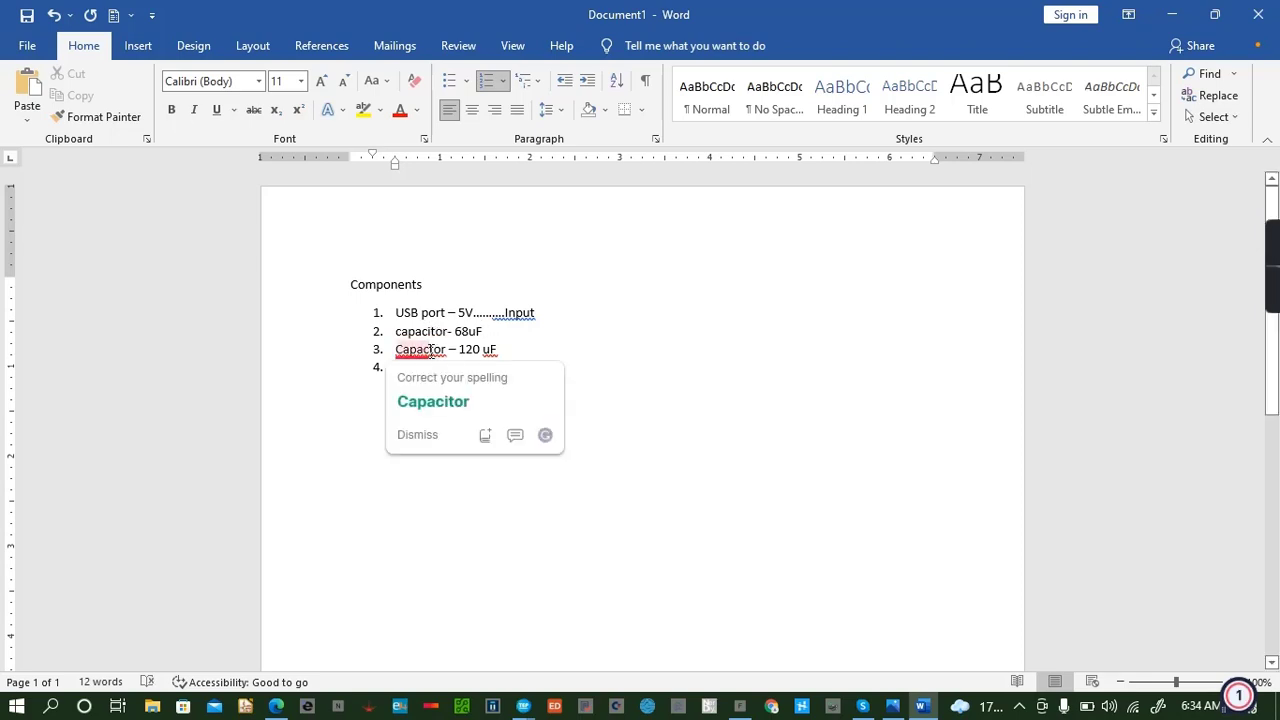
text(i)
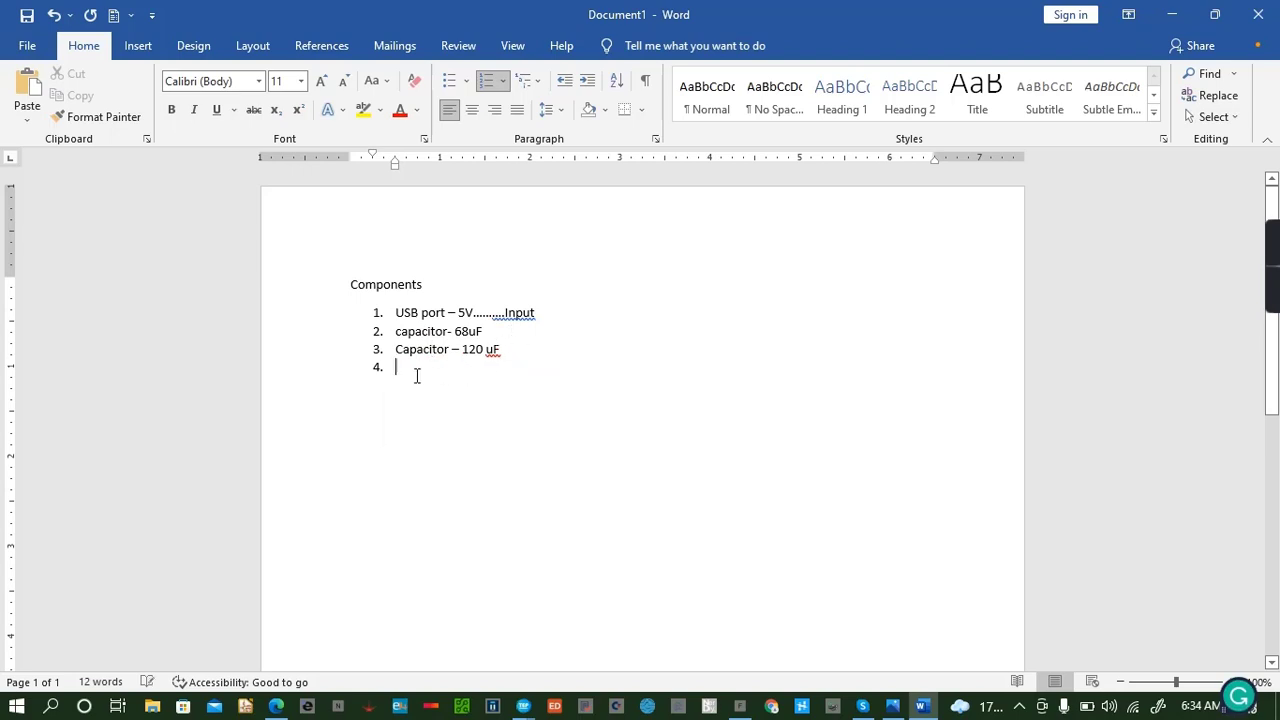
key(ctrl+s)
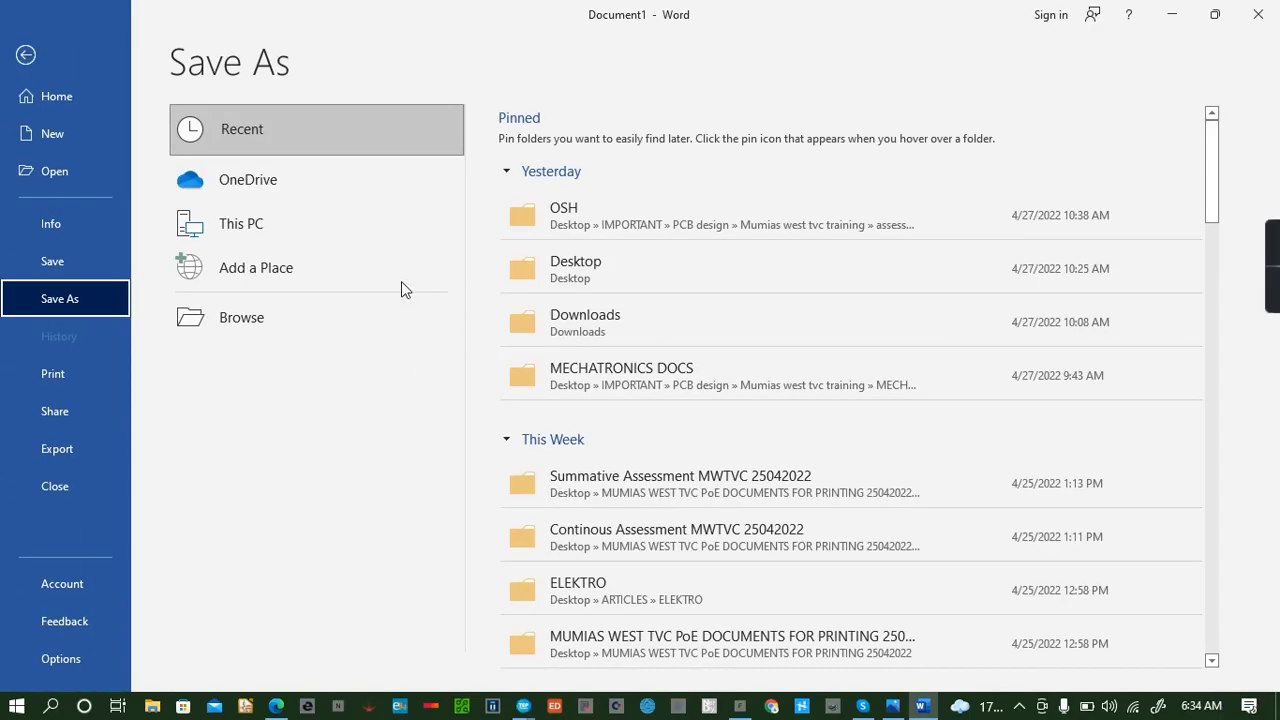
click(26, 55)
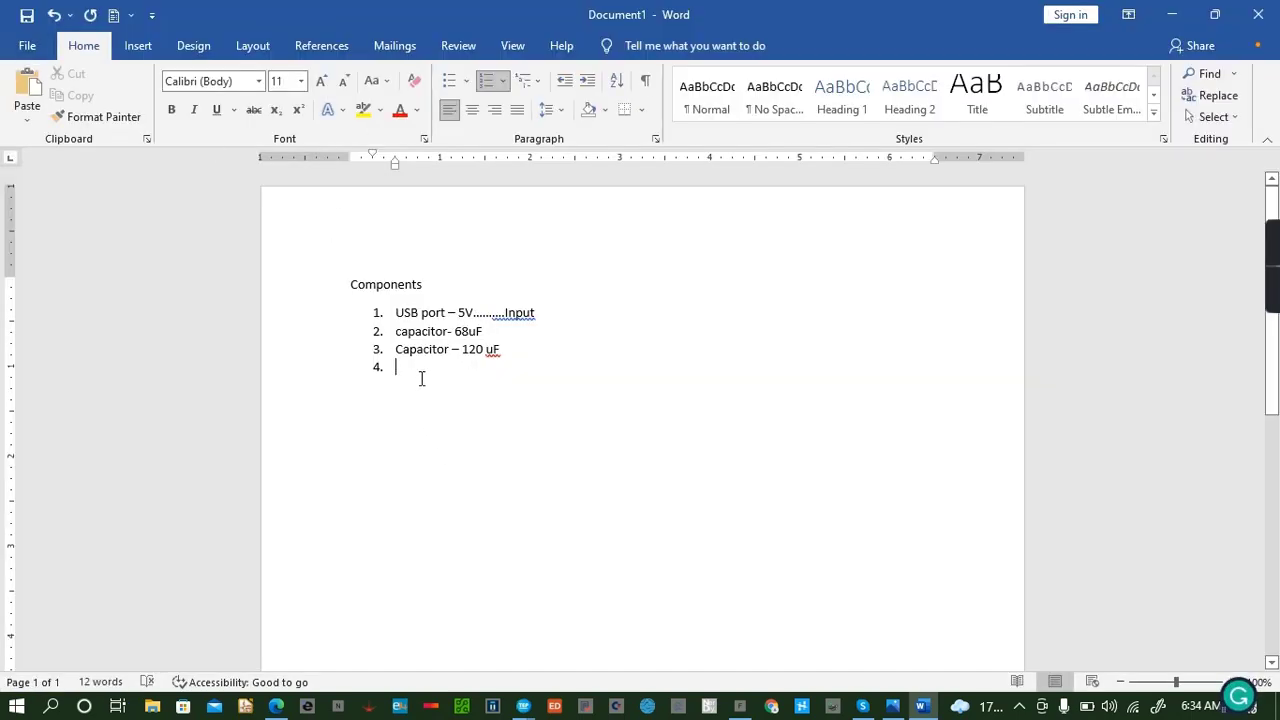
Enter "IC- LM2594M- 3V3------------Voltage regulator which takes an input upto 60 VDC" as list item 4.
text(IC)
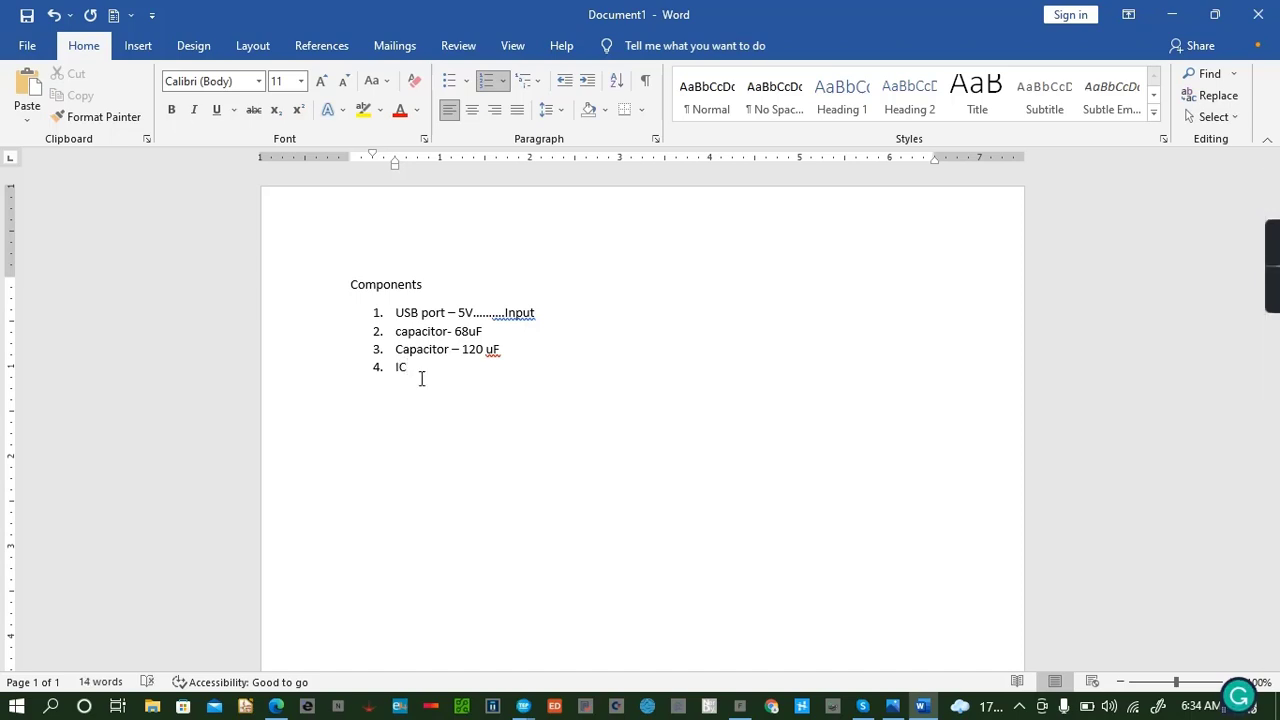
text(- LM2594M- 3V3)
text(------------Voltage)
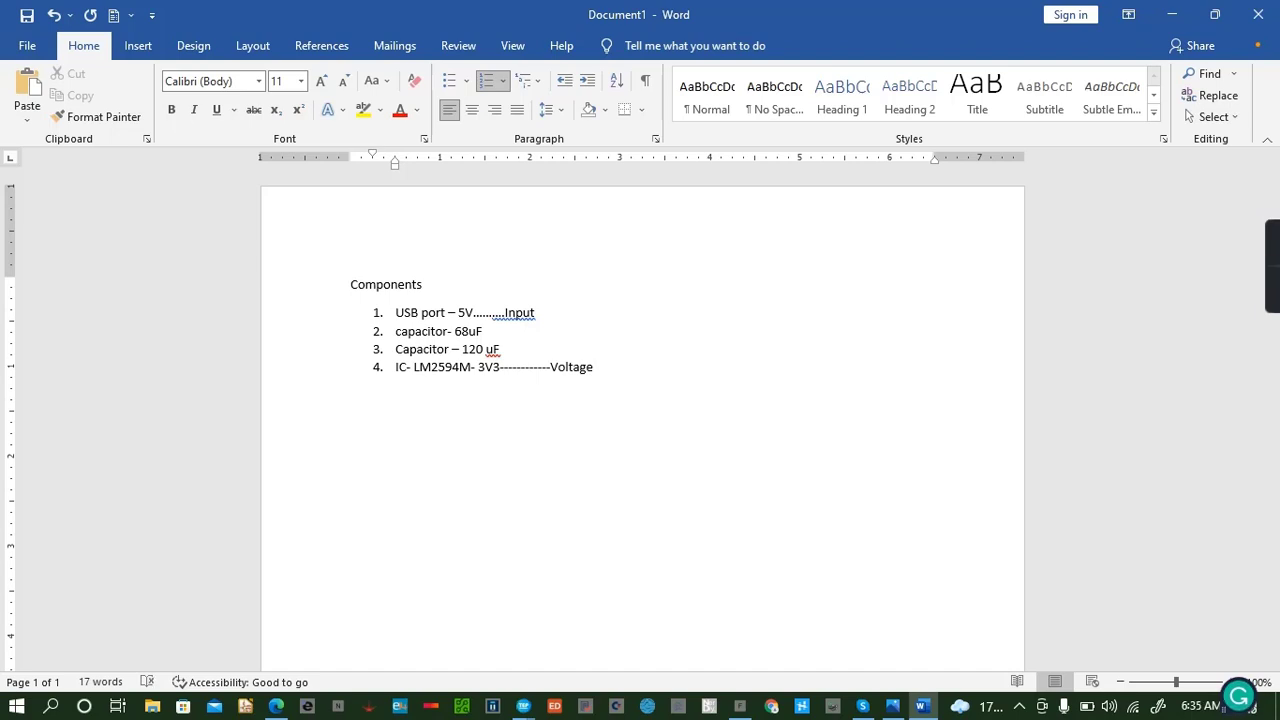
text( regulator which tak)
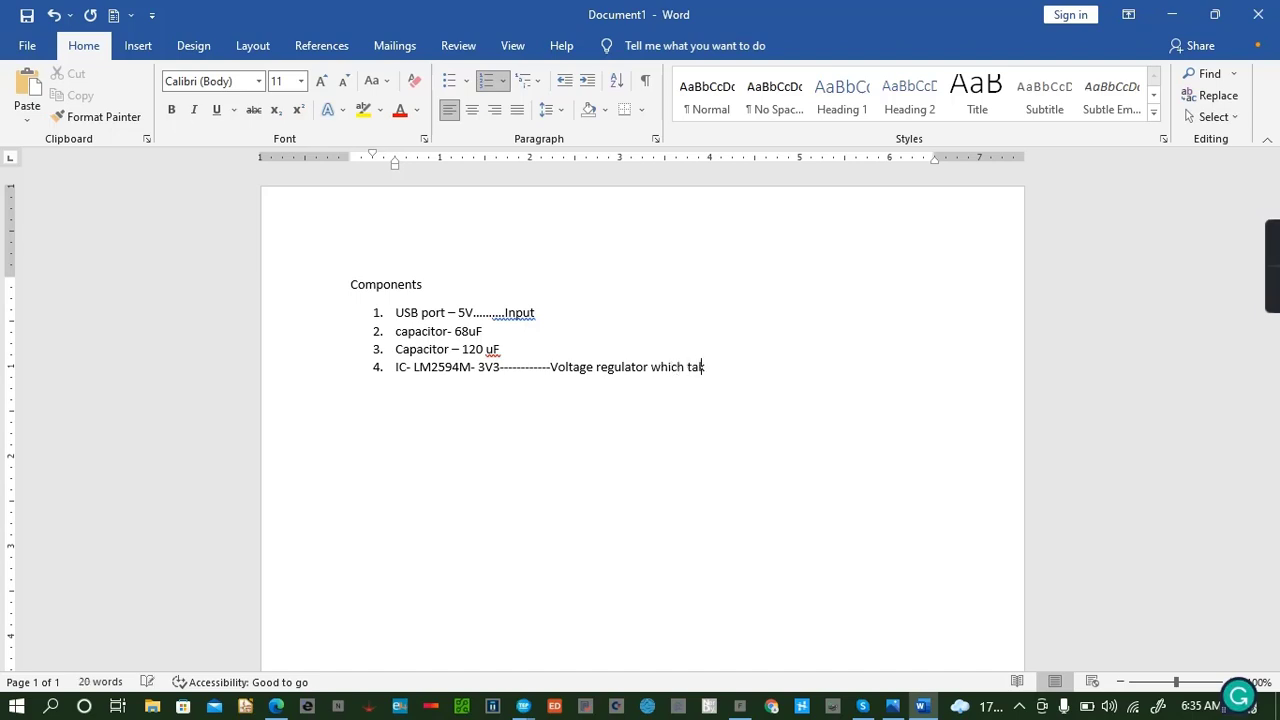
text(es an input from)
key(BackSpace)
key(BackSpace)
key(BackSpace)
key(BackSpace)
key(BackSpace)
text(uo)
key(BackSpace)
text(pto 60 V)
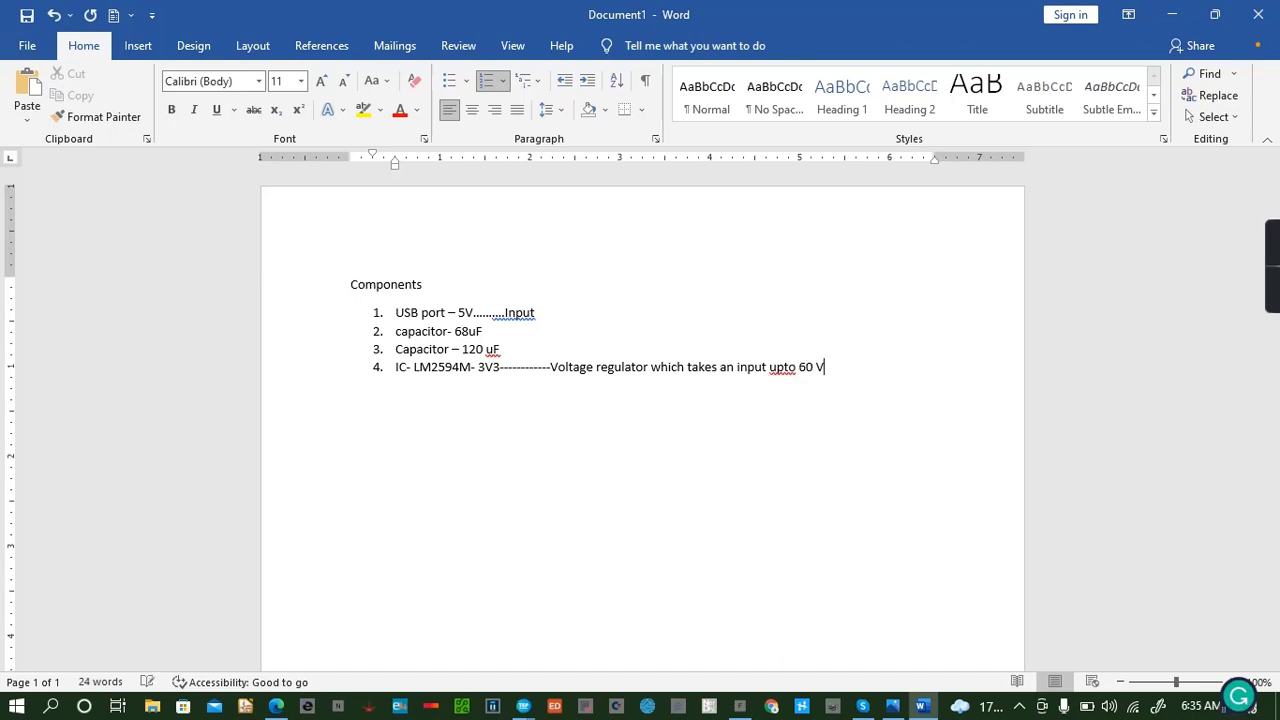
text(DC)
key(ctrl+s)
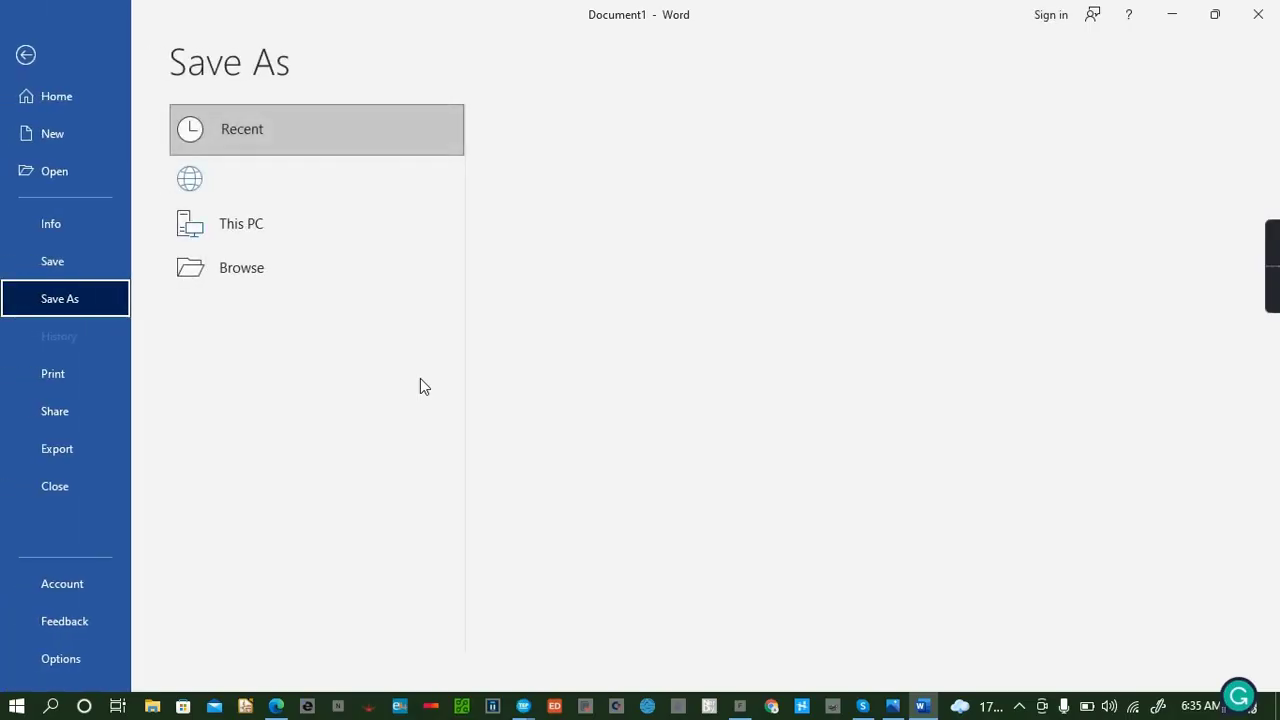
click(25, 55)
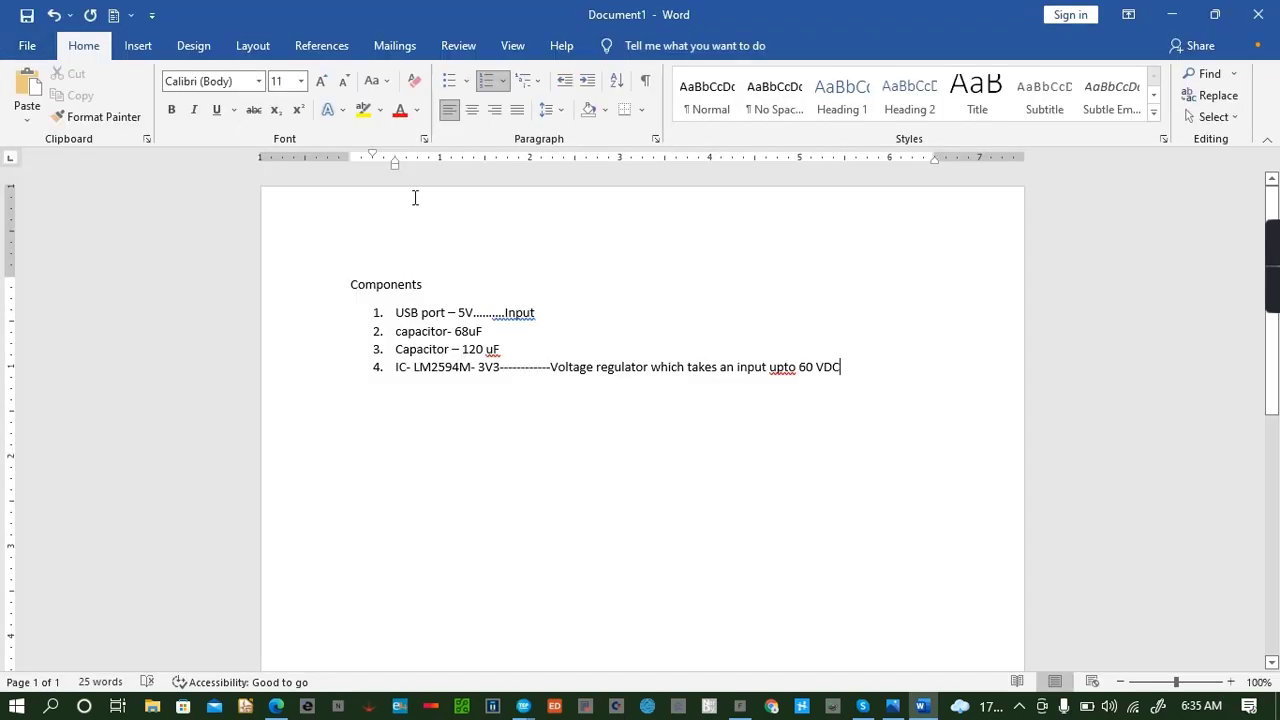
Add list item 5 reading "Diode- Schottky type of diode".
key(Return)
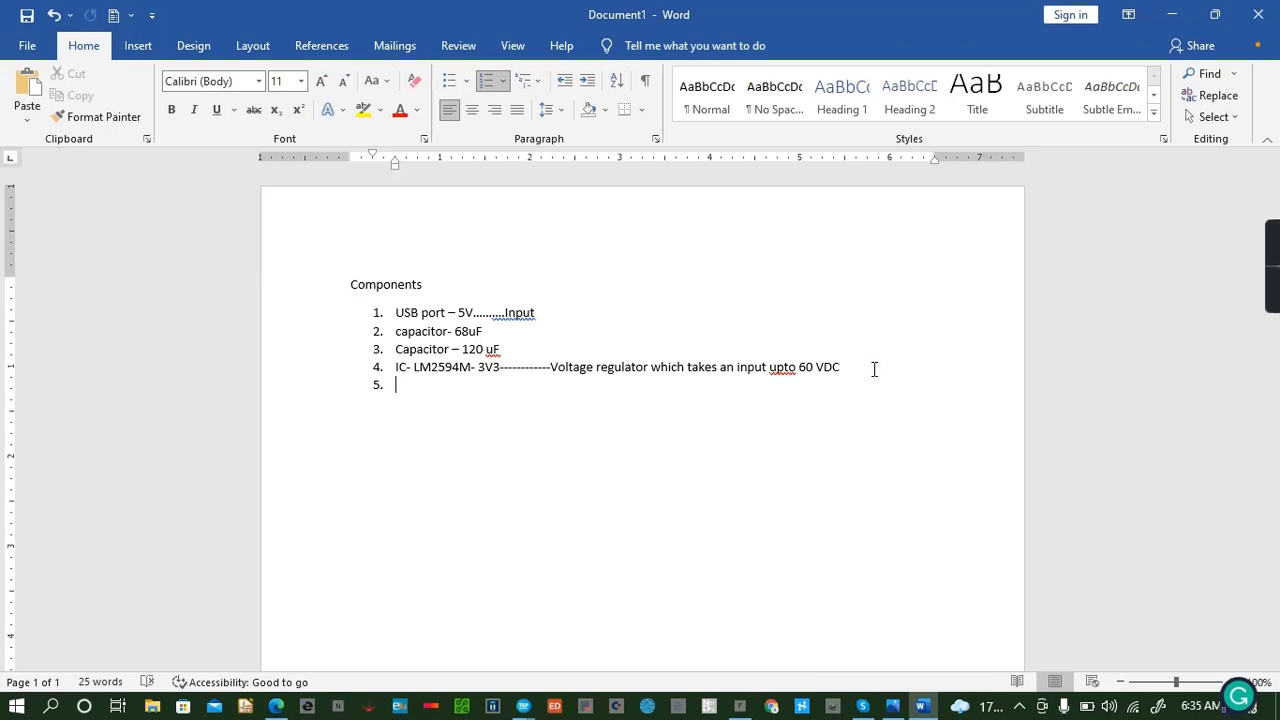
text(Diode- S)
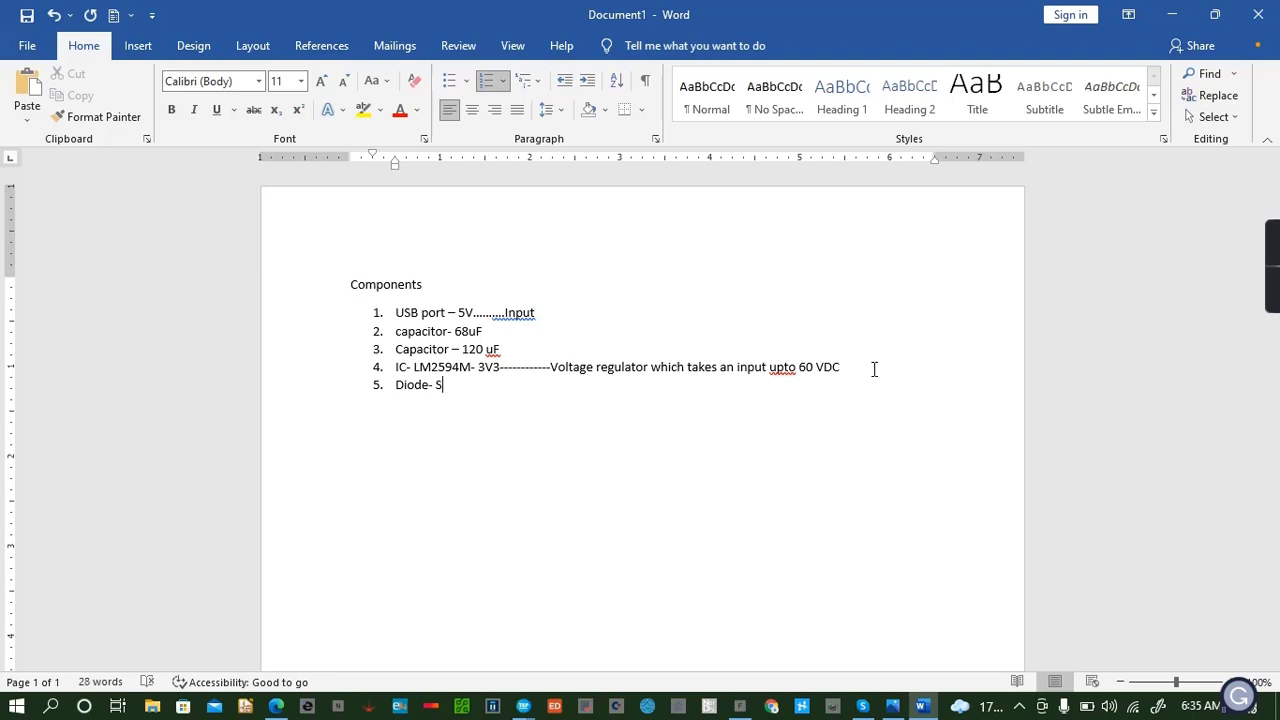
text(chottky type of diode)
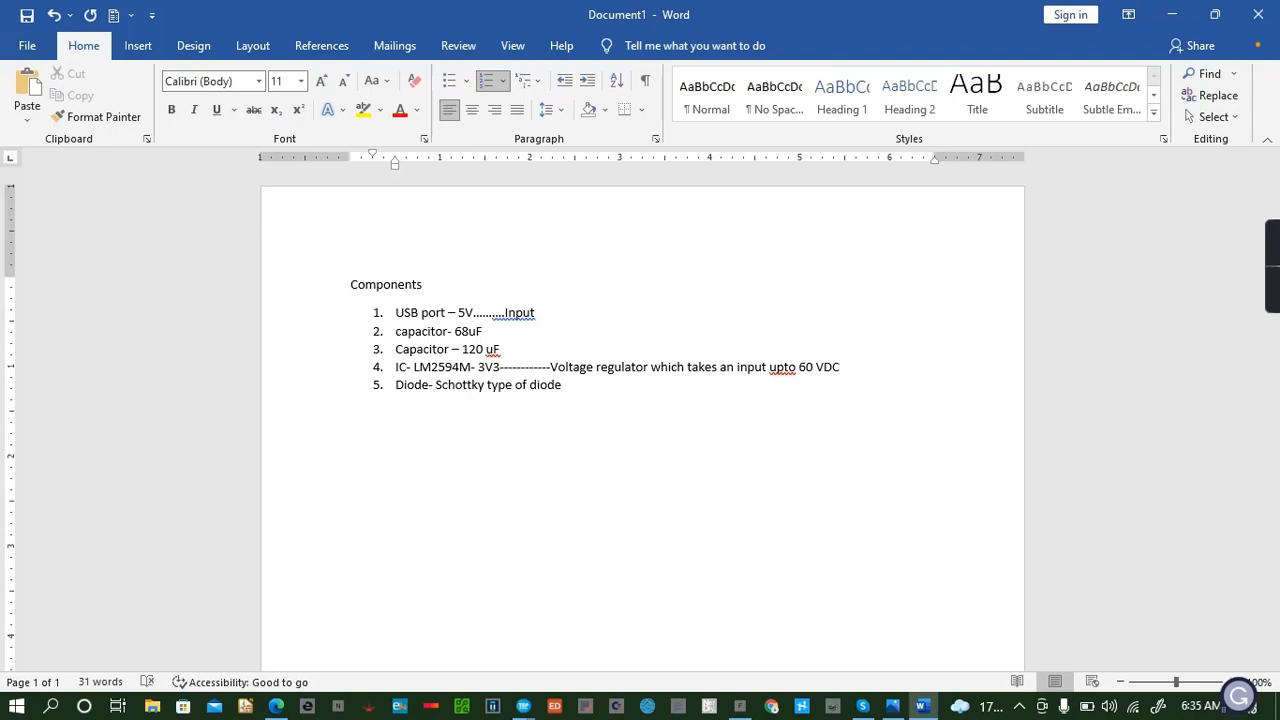
Add list item 6 reading "Inductor- 100 uH..........coiled SMD".
key(Return)
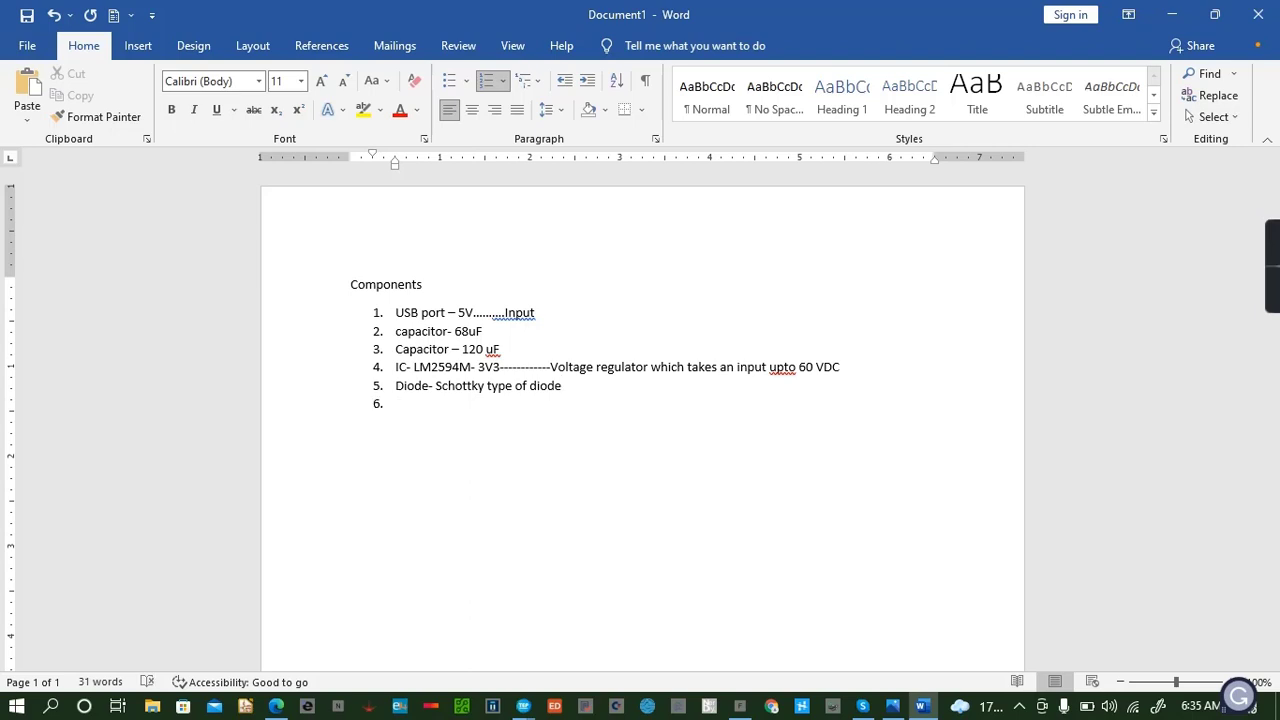
text(Inductor)
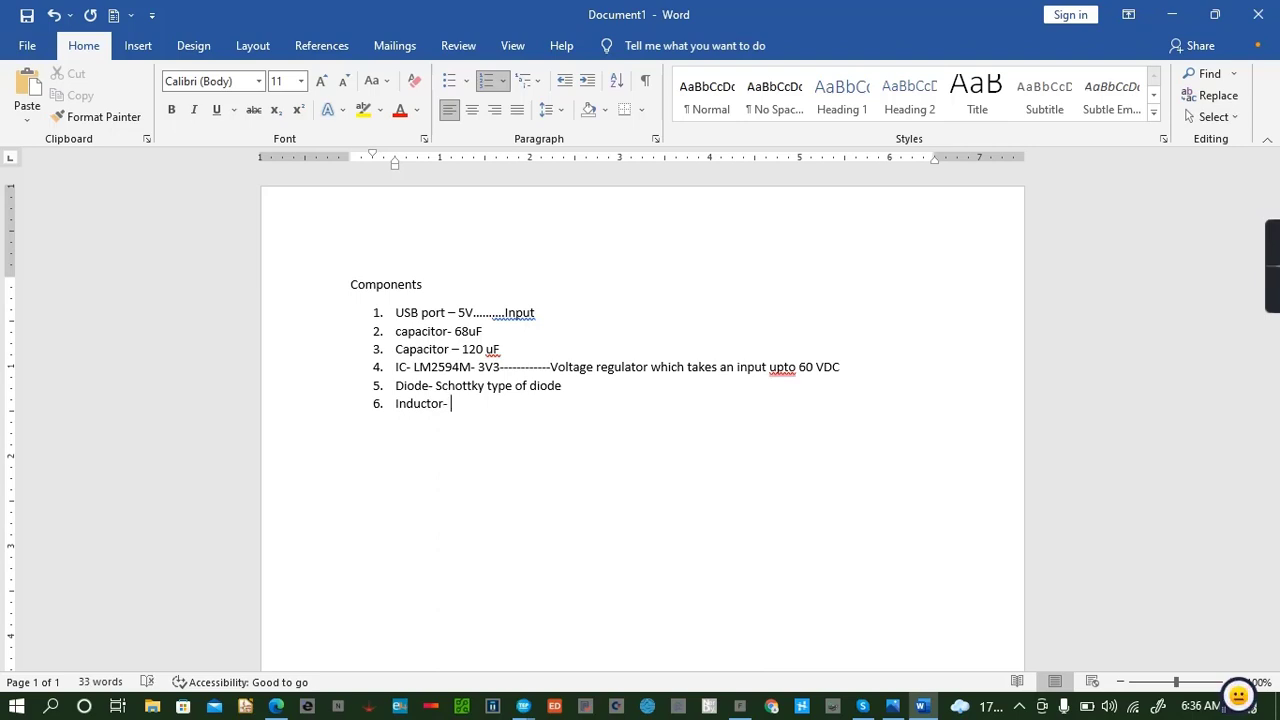
text(- 100)
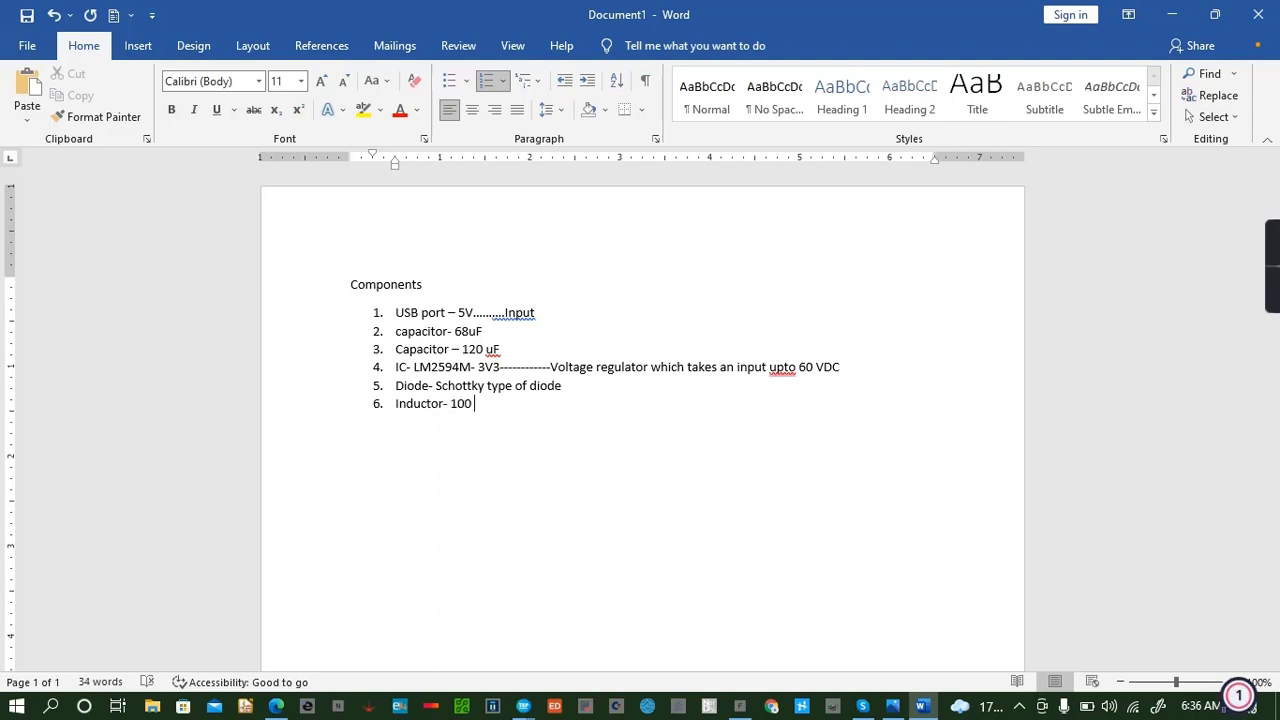
text( uH..........coiled SM)
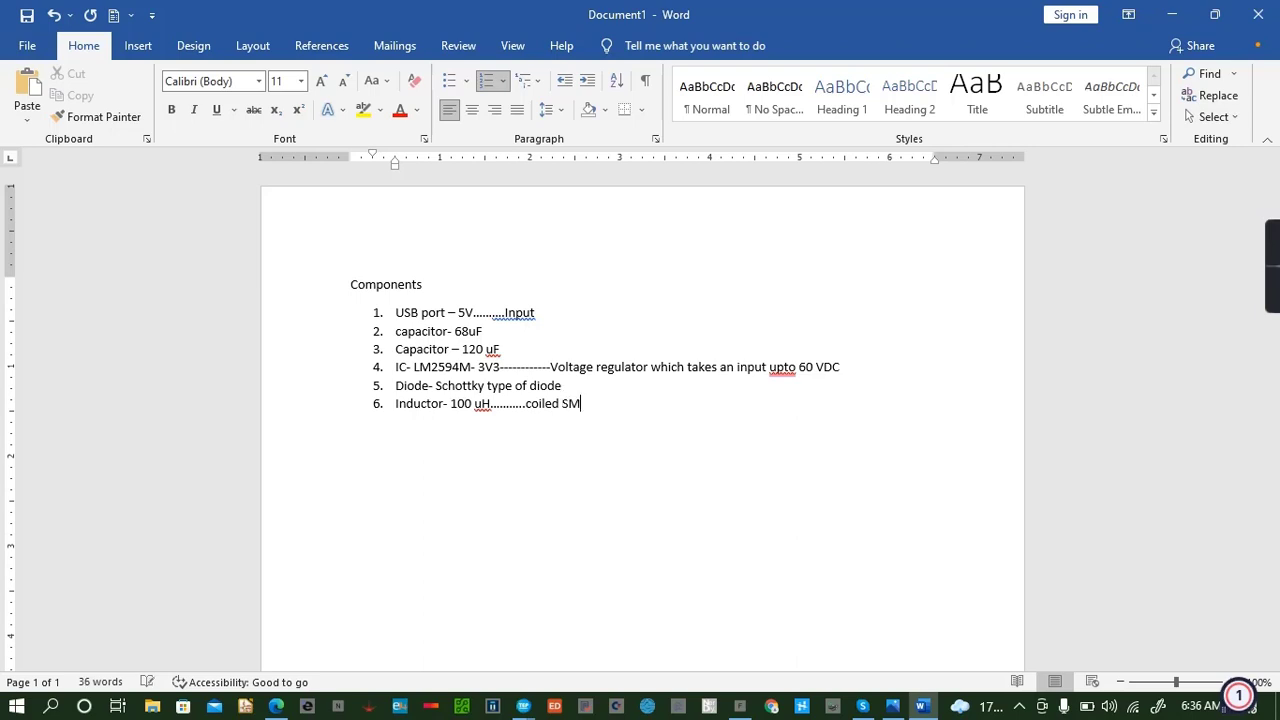
text(D)
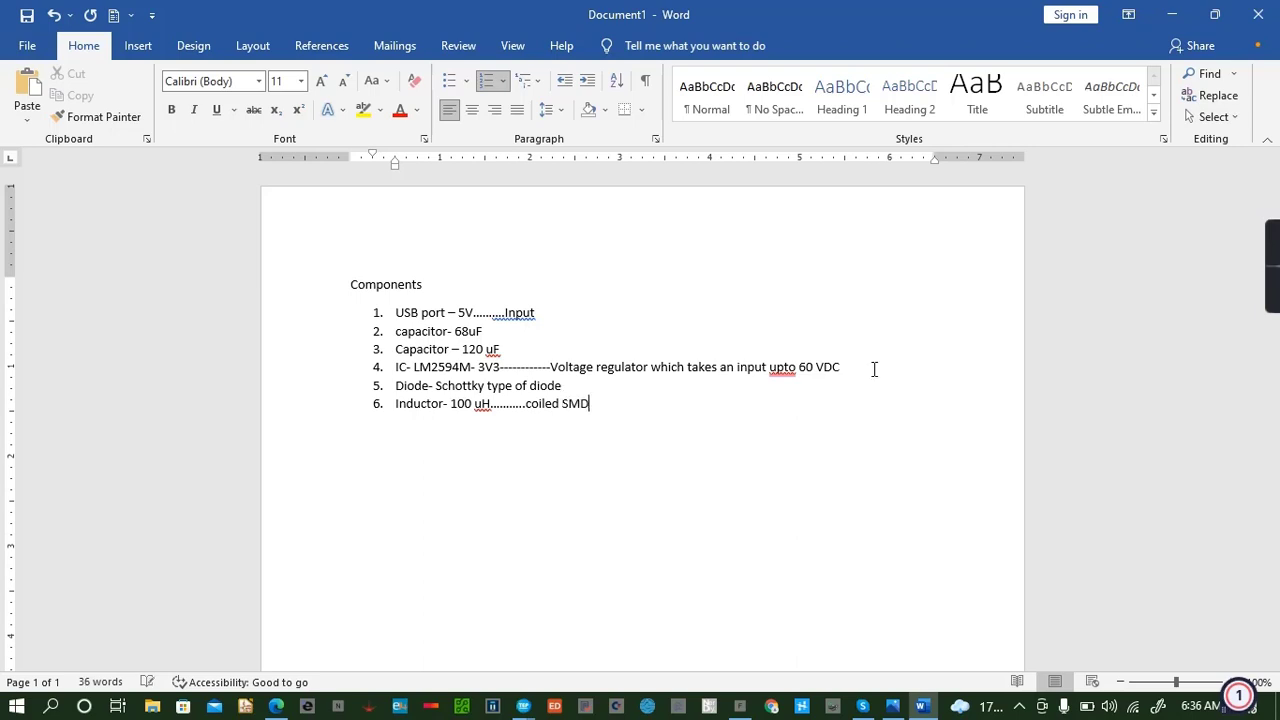
Append "SMD and electrolytic" after the 68uF value in list item 2.
click(491, 331)
text(SM)
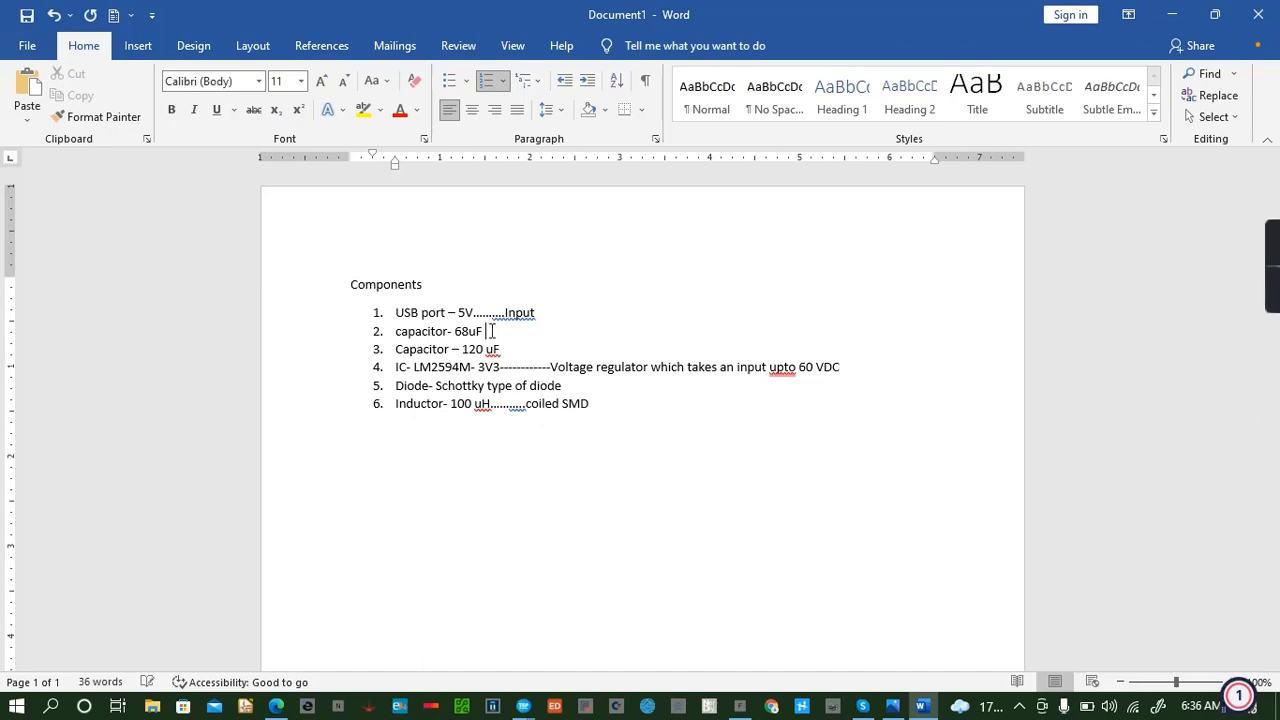
text(D and electrolytic)
Correct the misspelled "upto" to "up to" in the voltage regulator description of list item 4.
right_click(778, 372)
click(784, 420)
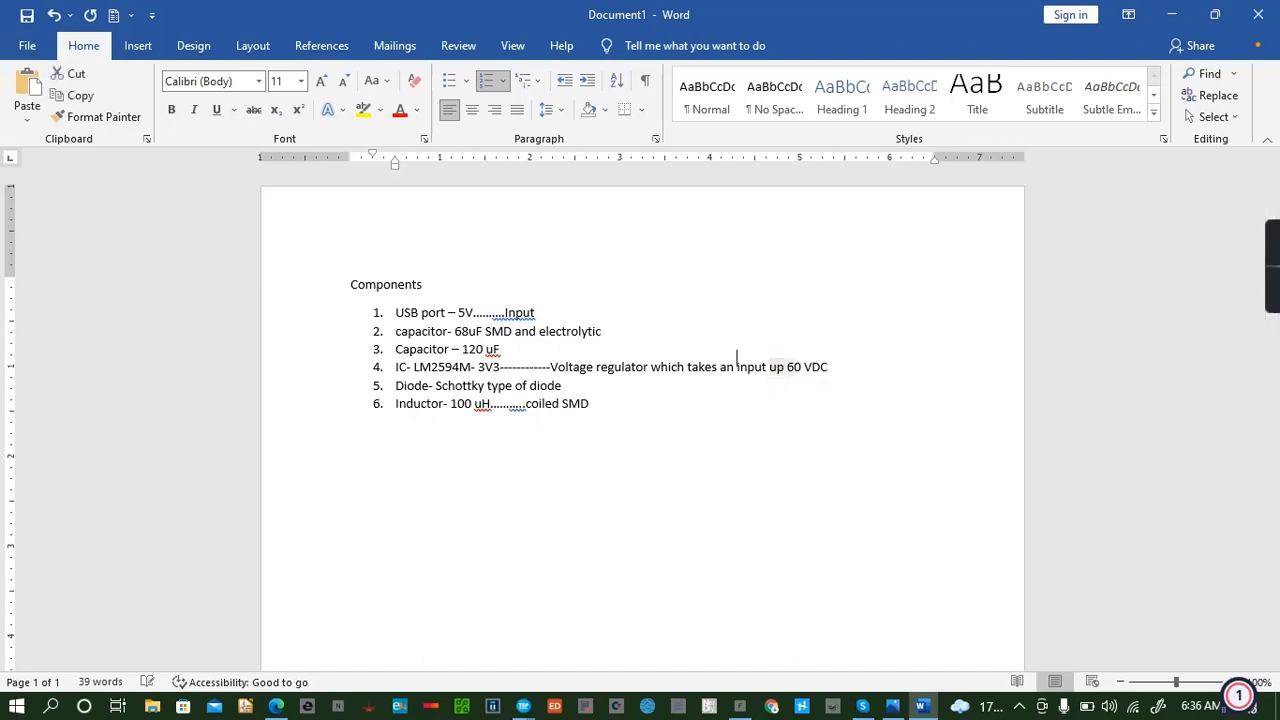
text(to)
Add list item 7 reading "Output terminal block....... Screw terminal block, JST connector and many other types.".
click(600, 404)
key(Return)
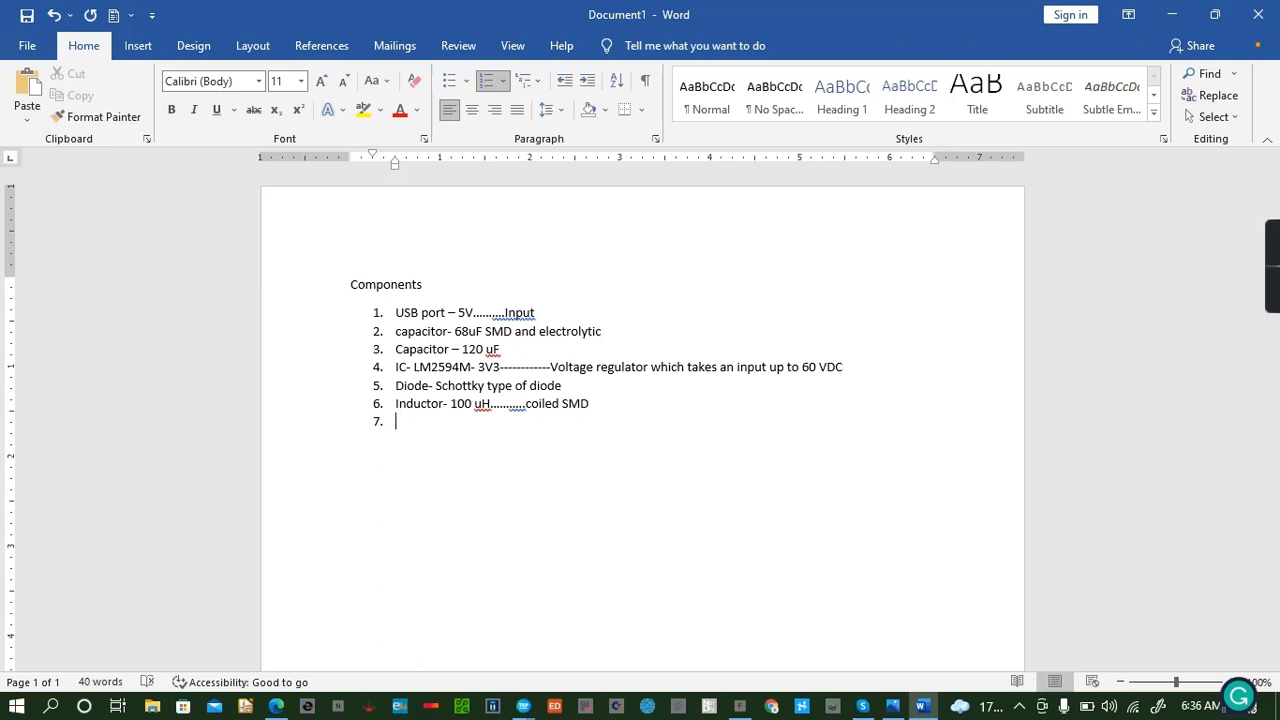
text(Output termina)
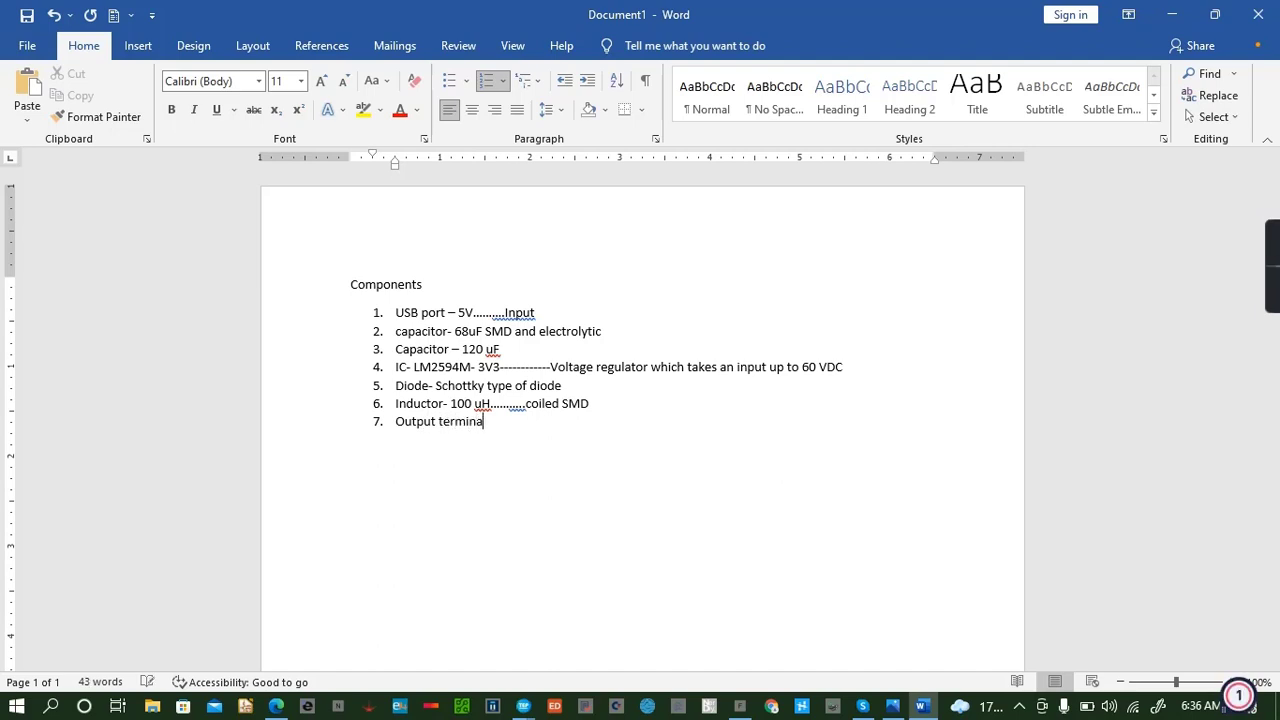
text(l block....... Screw termina)
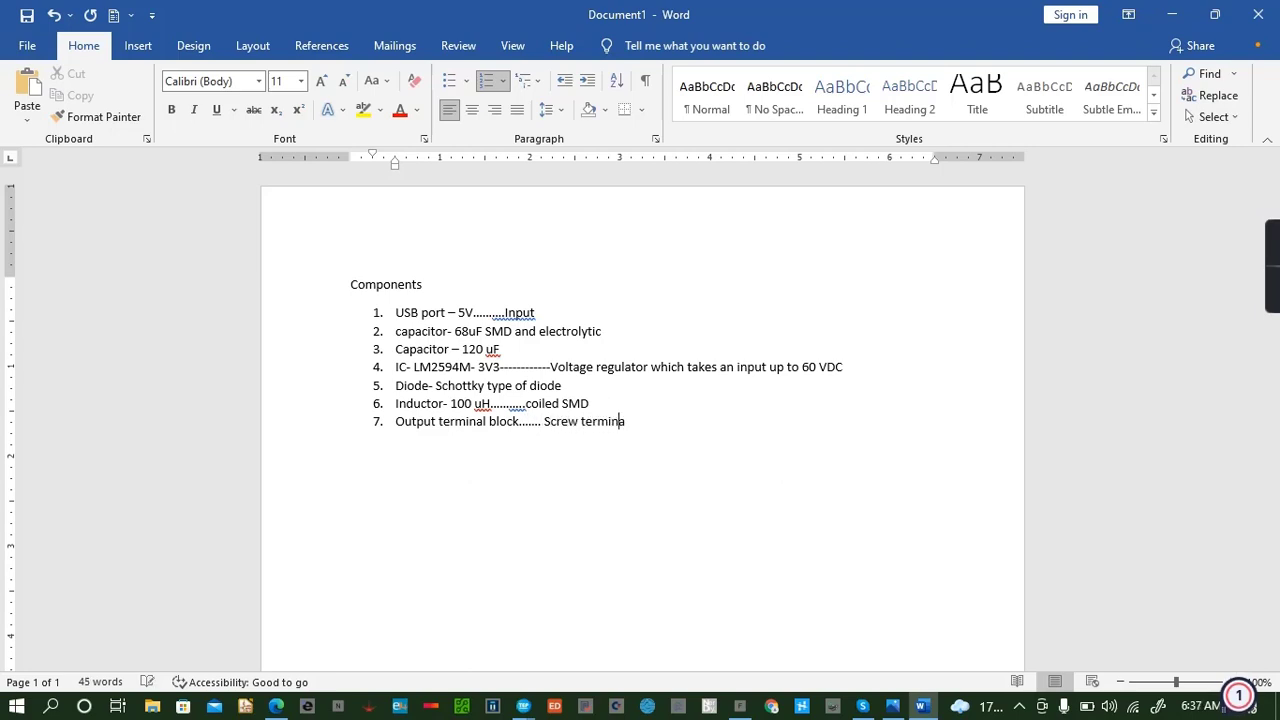
text(l block, JST connector )
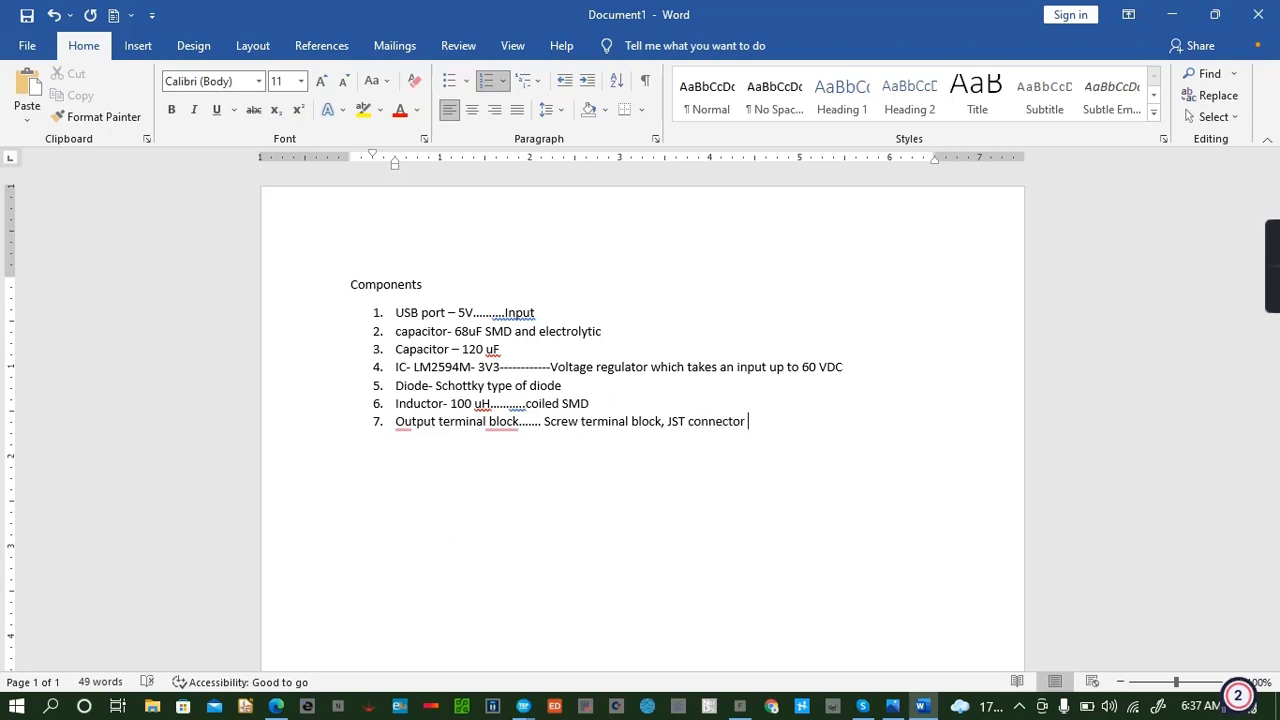
text(and many other types)
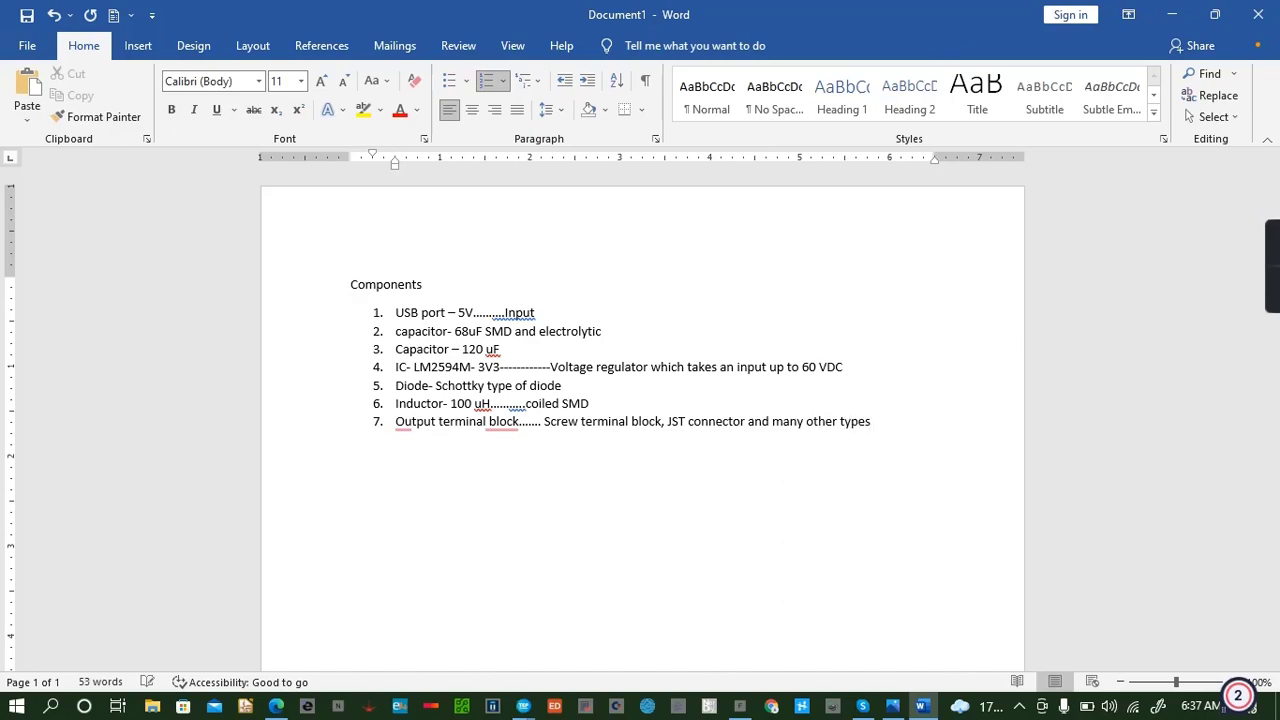
text(.)
key(ctrl+s)
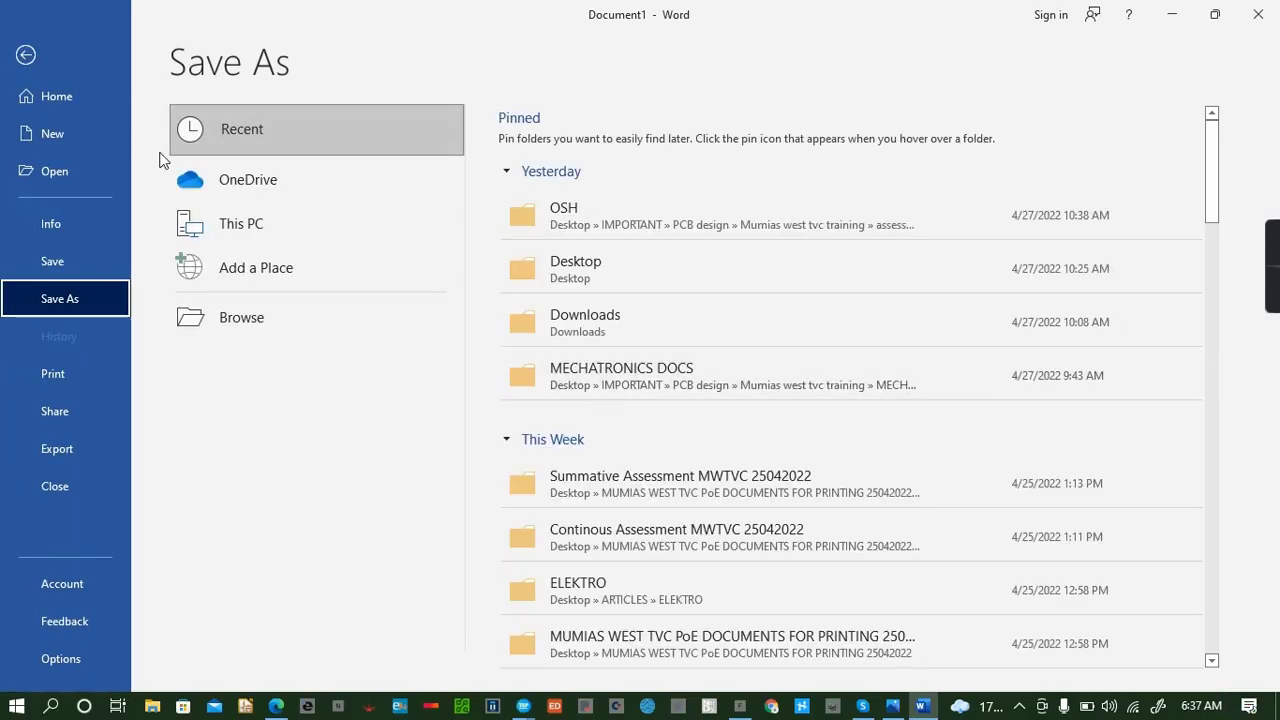
click(22, 56)
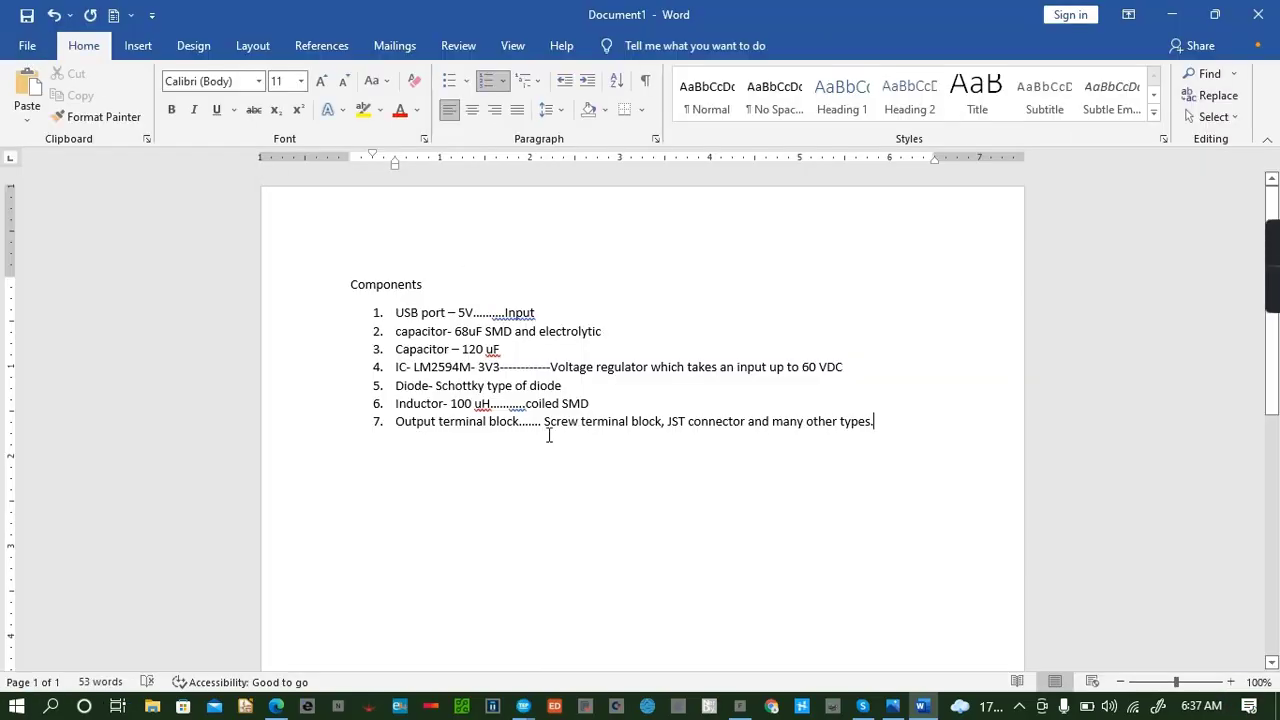
Add list item 8 reading "Ground to ground necessary terminals.".
click(878, 455)
key(Return)
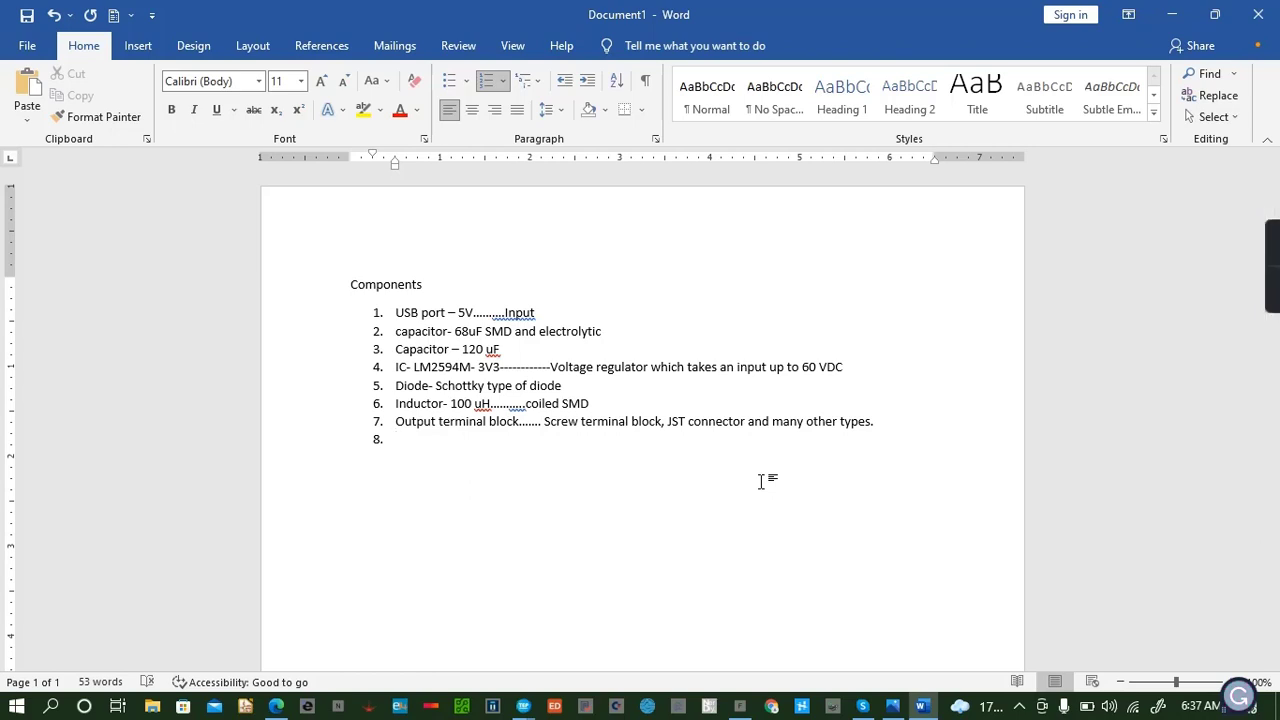
text(Ground to ground all the)
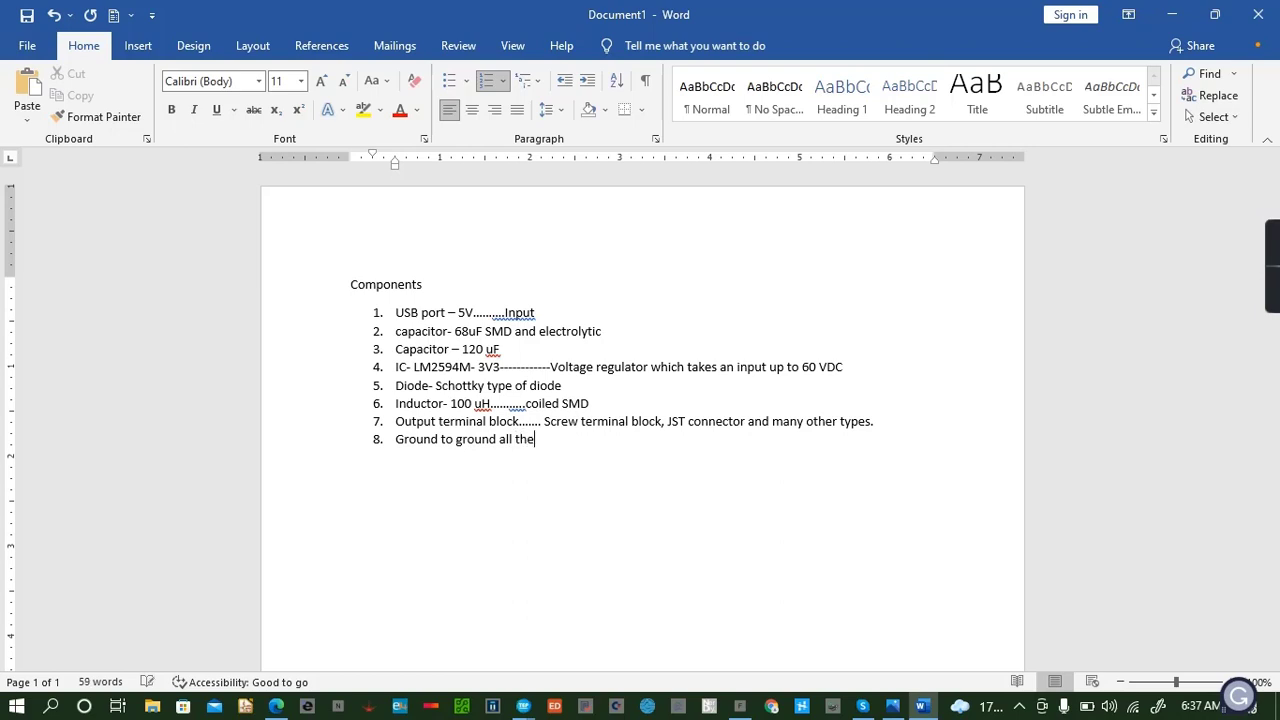
key(BackSpace)
key(BackSpace)
key(BackSpace)
key(BackSpace)
key(BackSpace)
key(BackSpace)
key(BackSpace)
text(necessary tter)
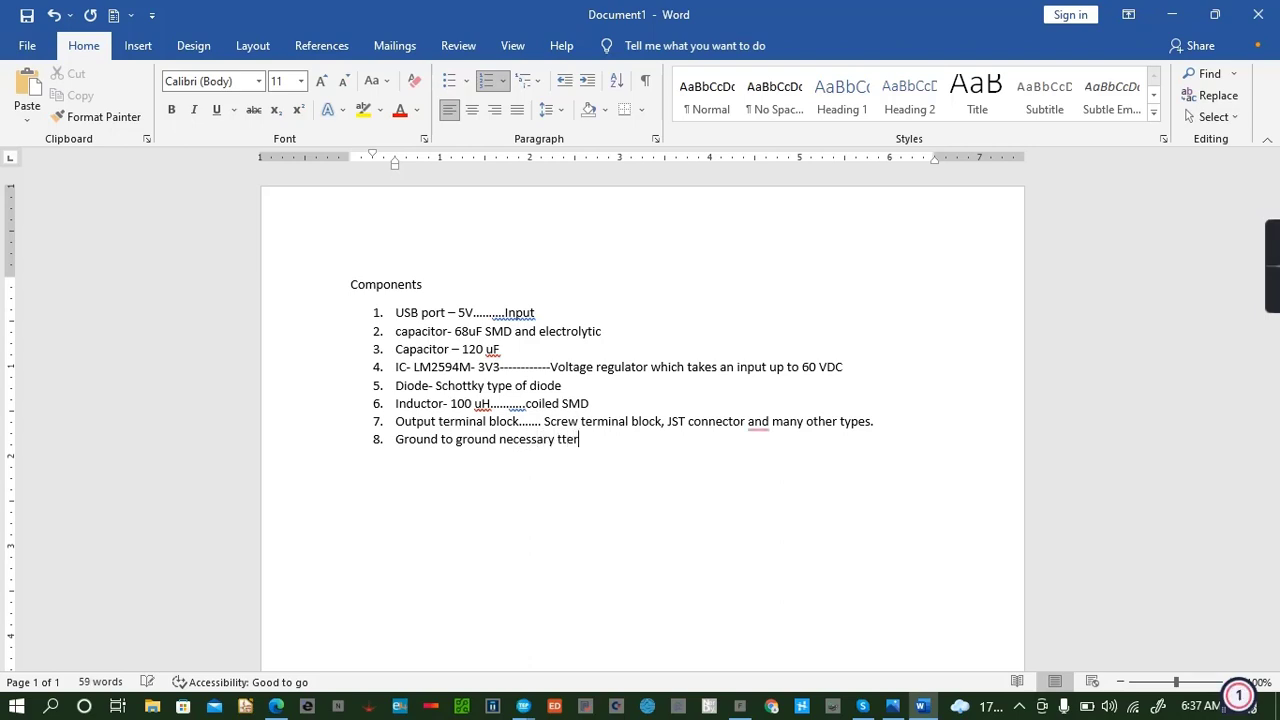
key(BackSpace)
key(BackSpace)
key(BackSpace)
text(erminals)
key(ctrl+s)
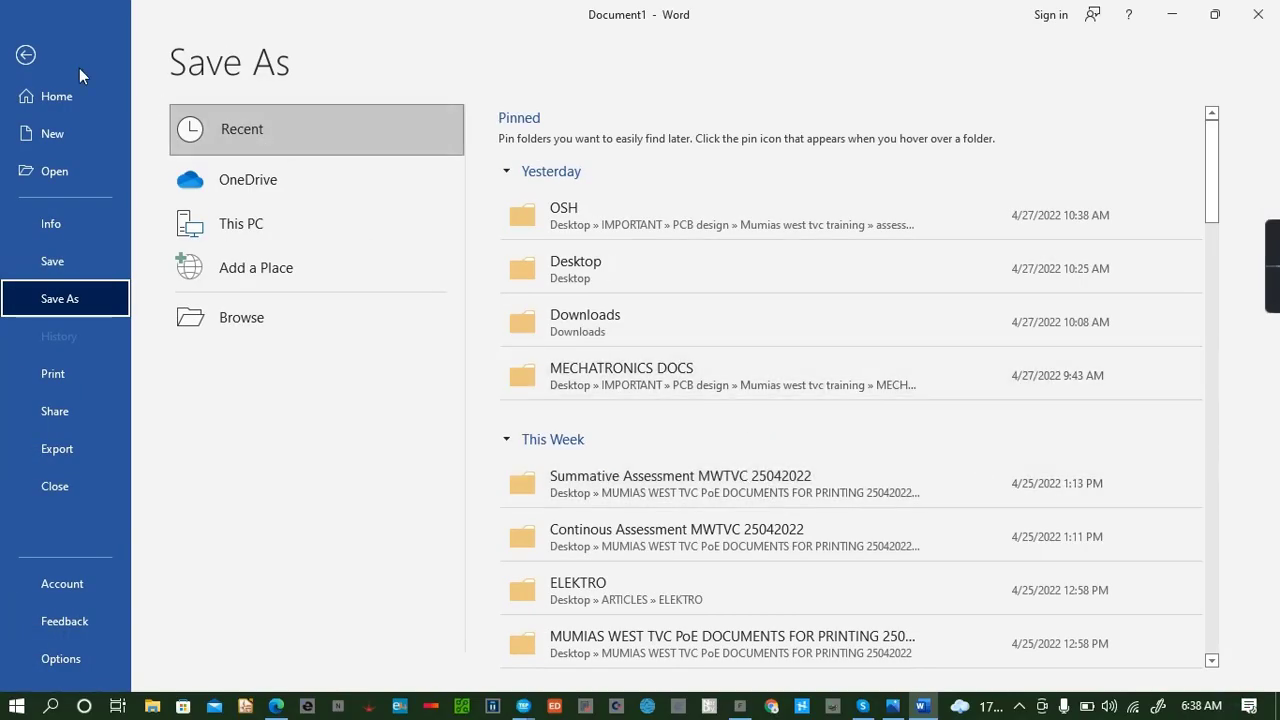
click(28, 54)
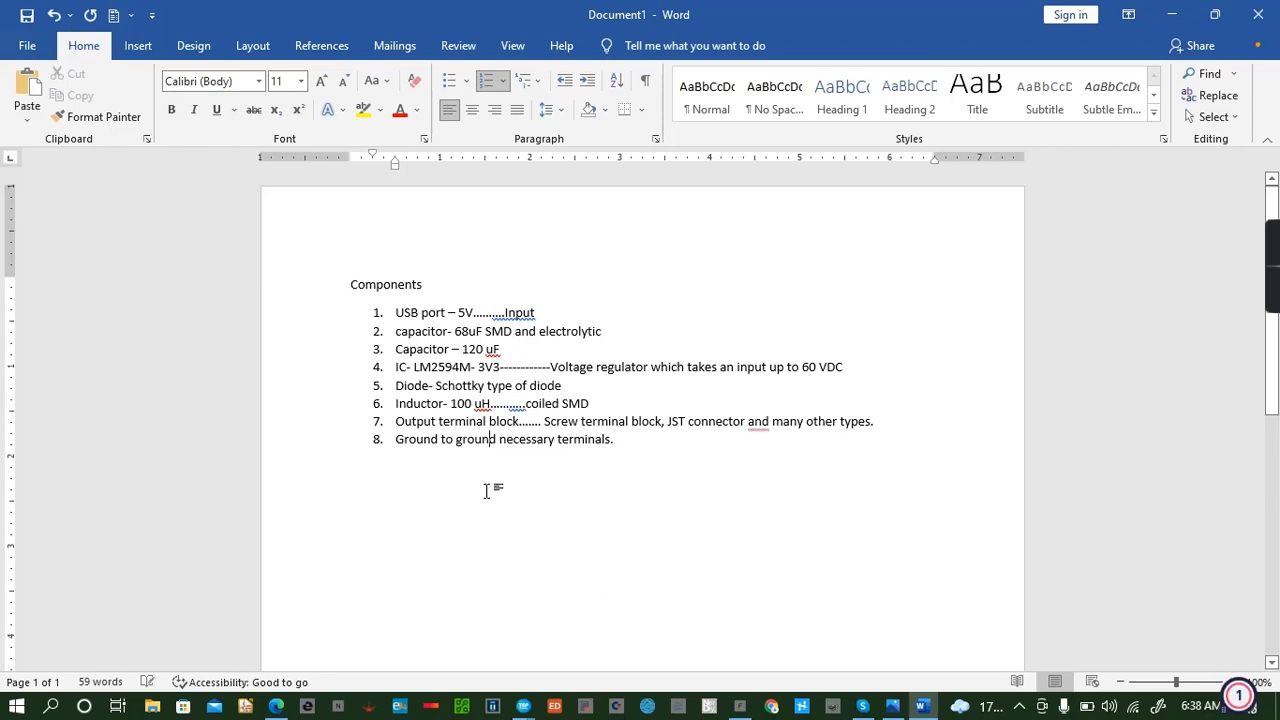
Start a separate line of plain text below the numbered list reading "Input will be 5v".
double_click(429, 488)
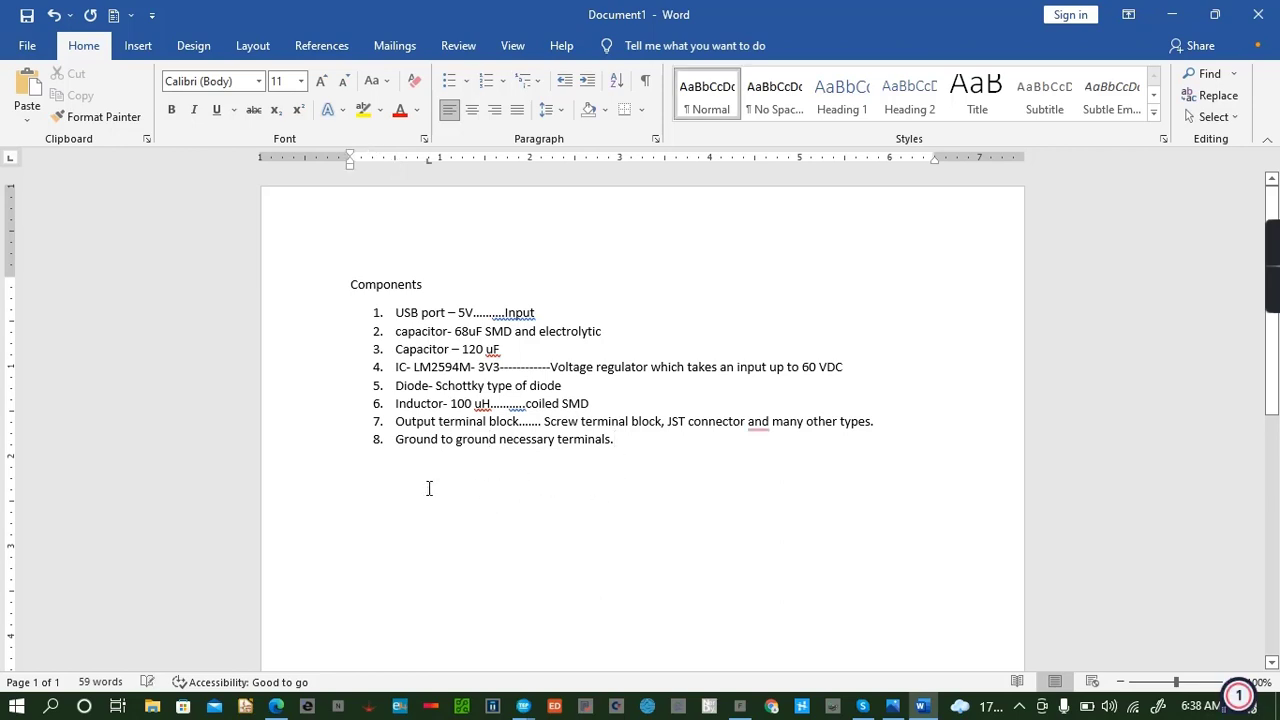
text(Input )
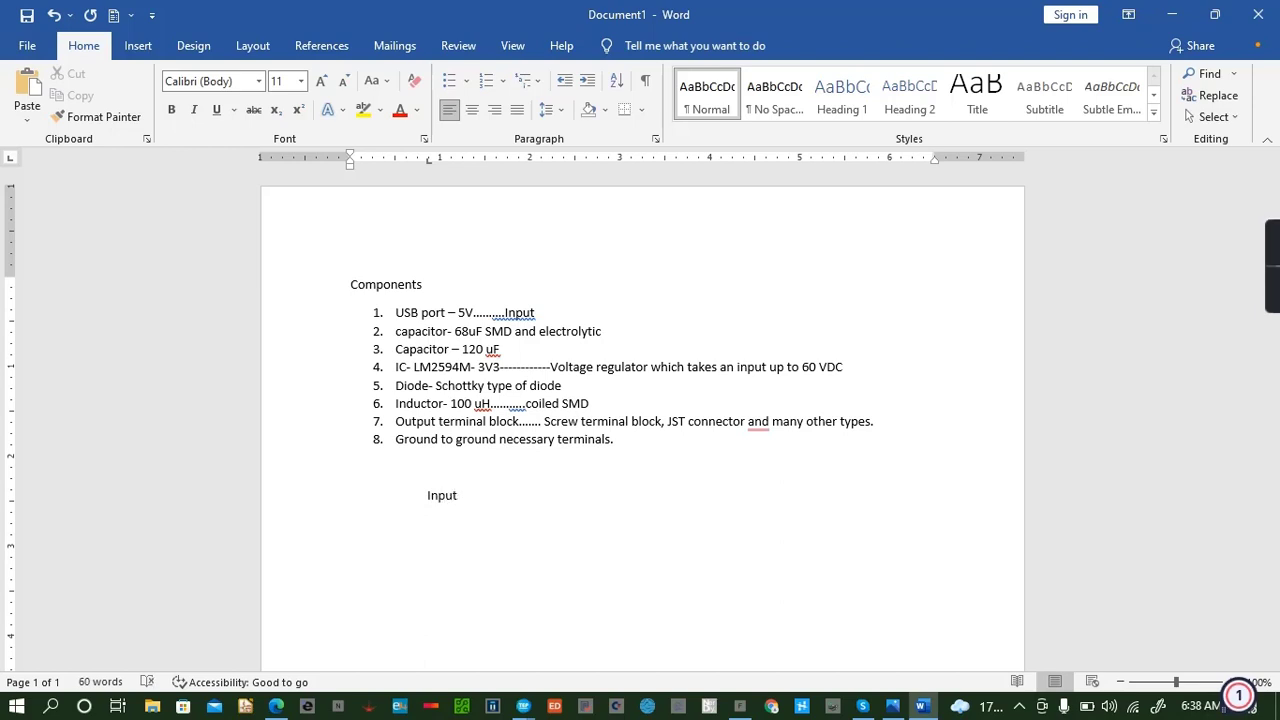
text( will be 5v)
Add the line "Output will be 3v3 volts and 500mA or 0.5A" beneath the input voltage note.
key(Return)
text(Outout)
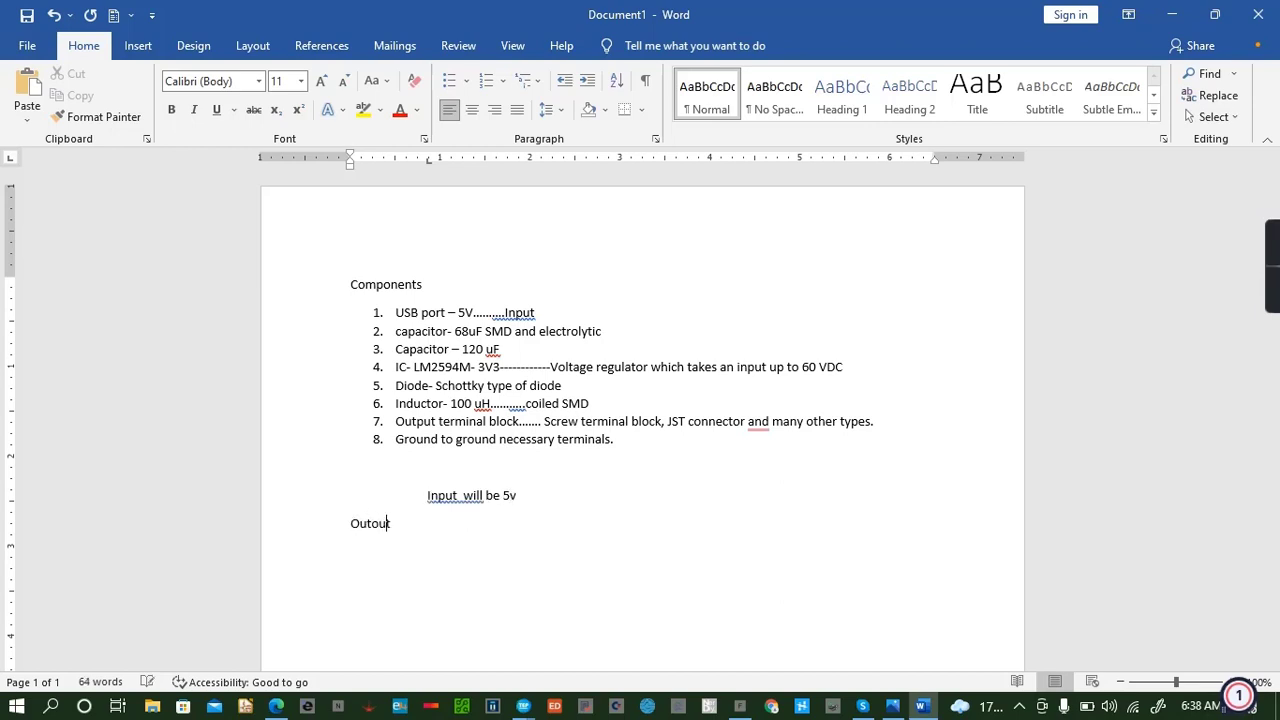
key(BackSpace)
key(BackSpace)
key(BackSpace)
text(put will be 3v3 volts and 500m)
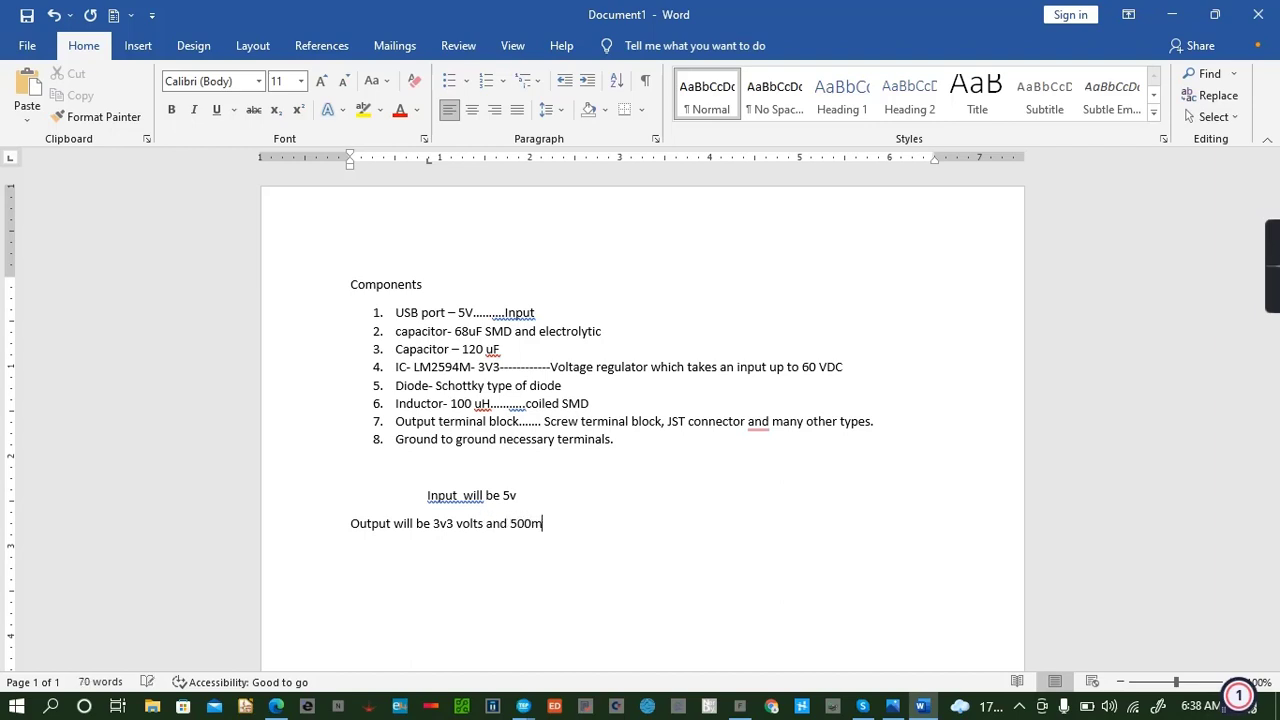
text(A or 0.5 a)
key(BackSpace)
key(BackSpace)
text(A)
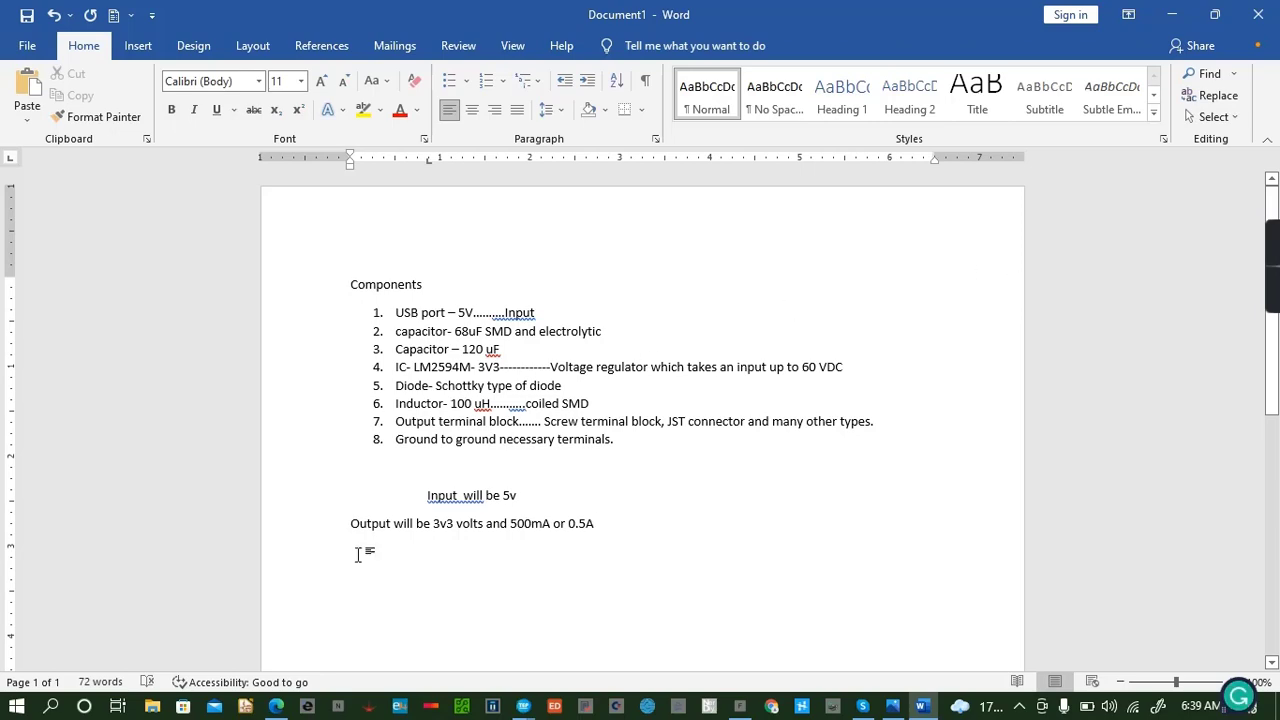
Switch to KiCad and start creating a new project.
click(247, 707)
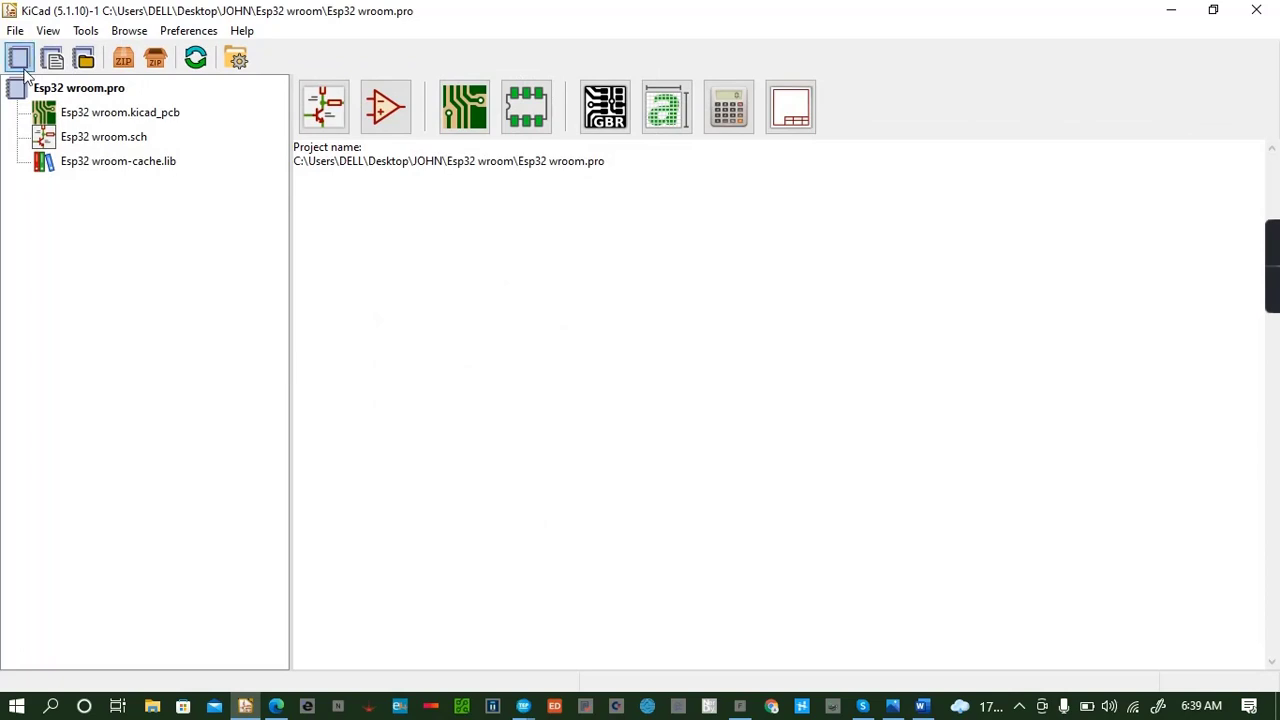
click(14, 31)
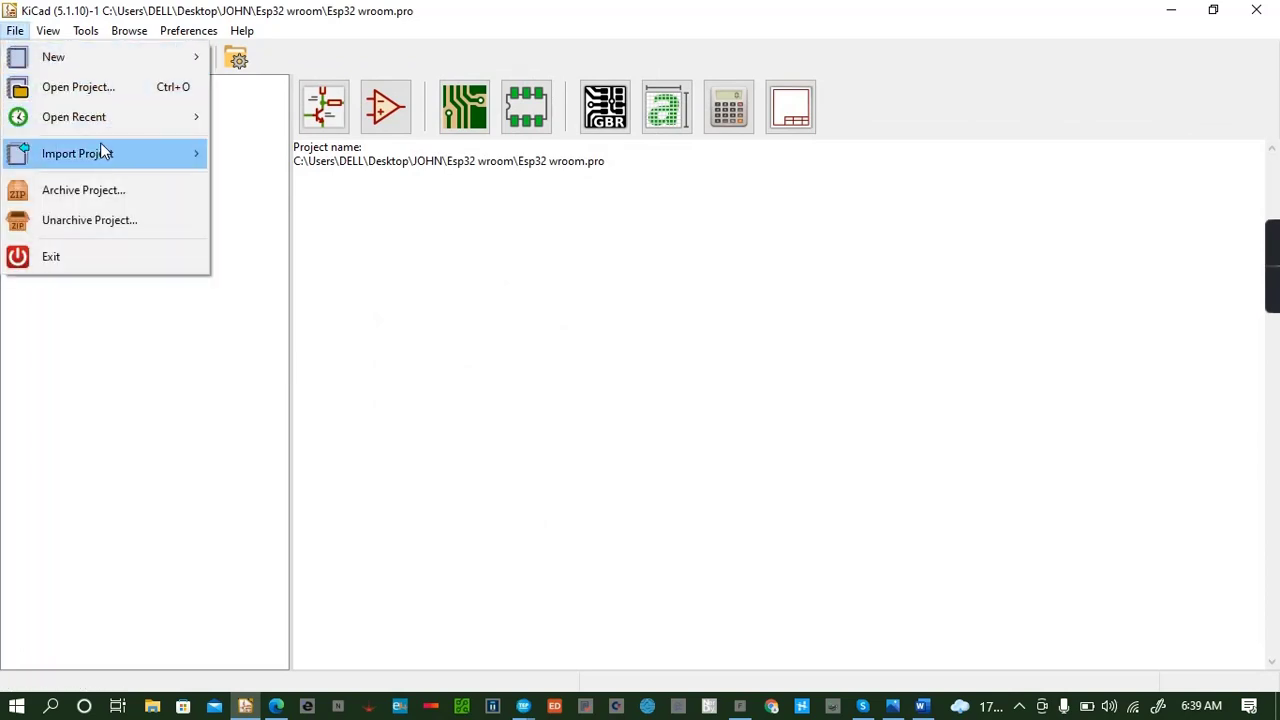
mouse_move(90, 64)
click(266, 57)
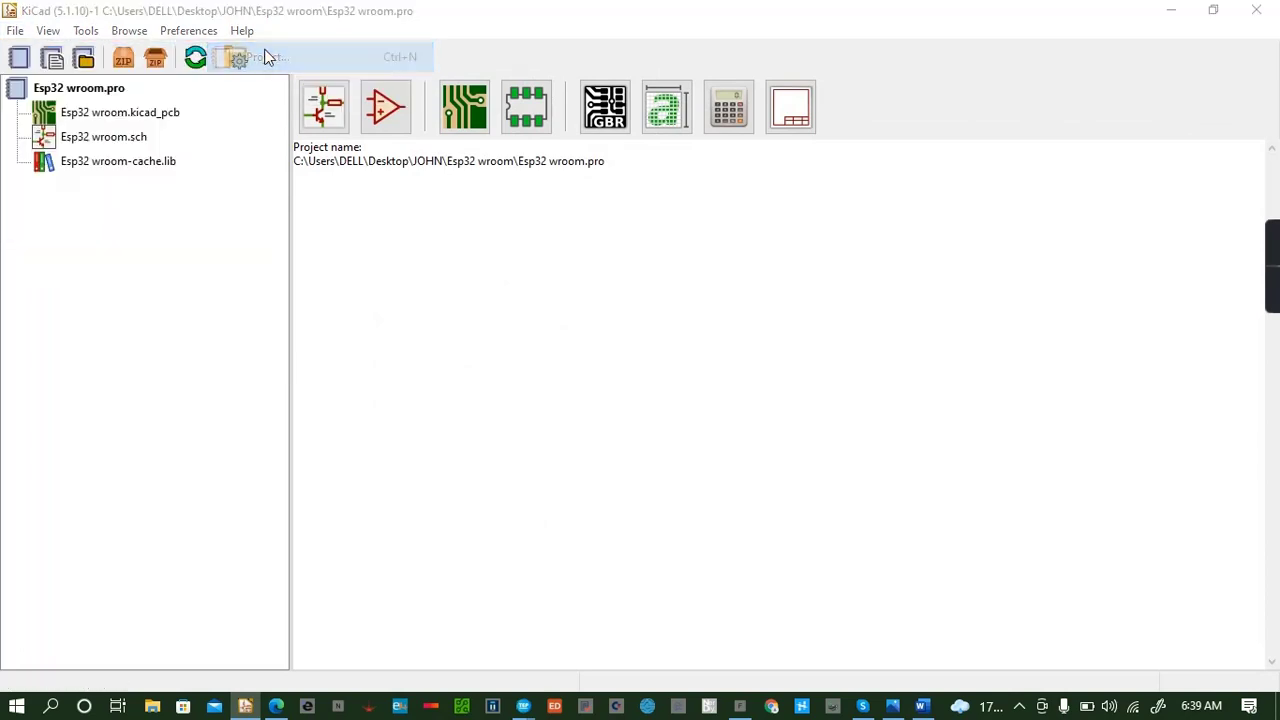
Choose the NEW folder inside the Desktop's ARTICLES folder as the save location for the new project.
click(189, 48)
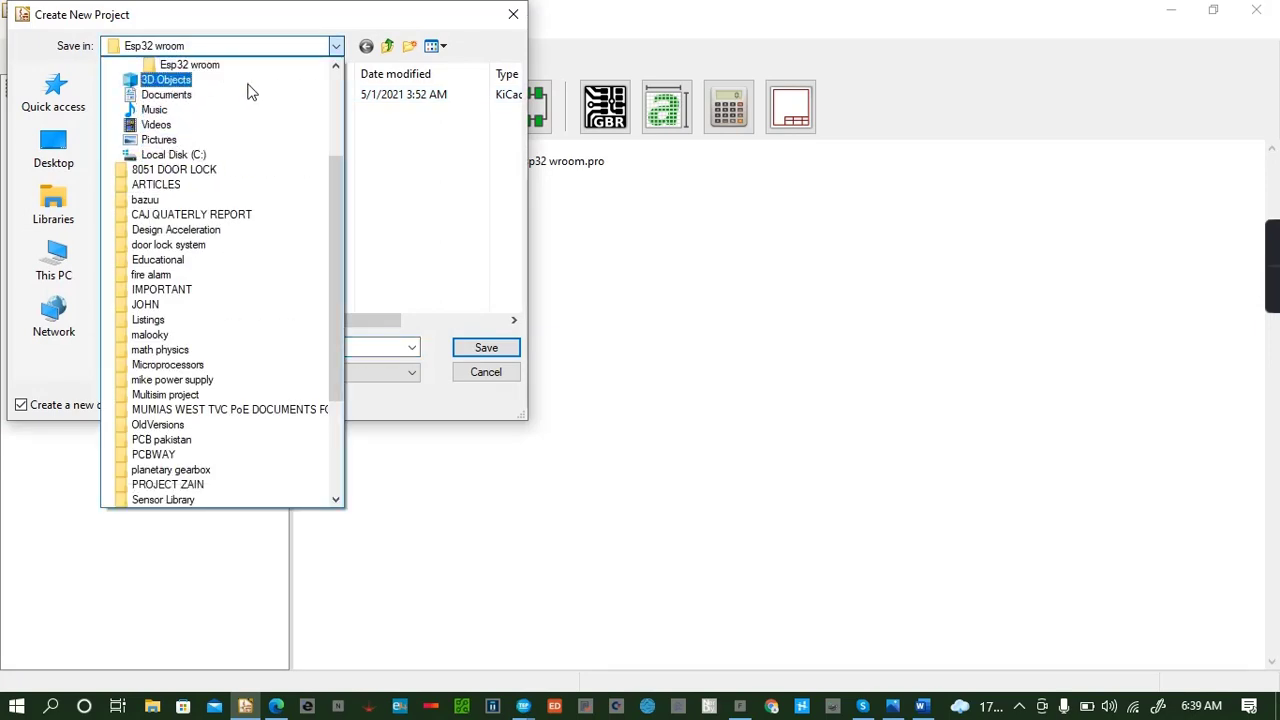
click(337, 67)
click(337, 67)
click(337, 67)
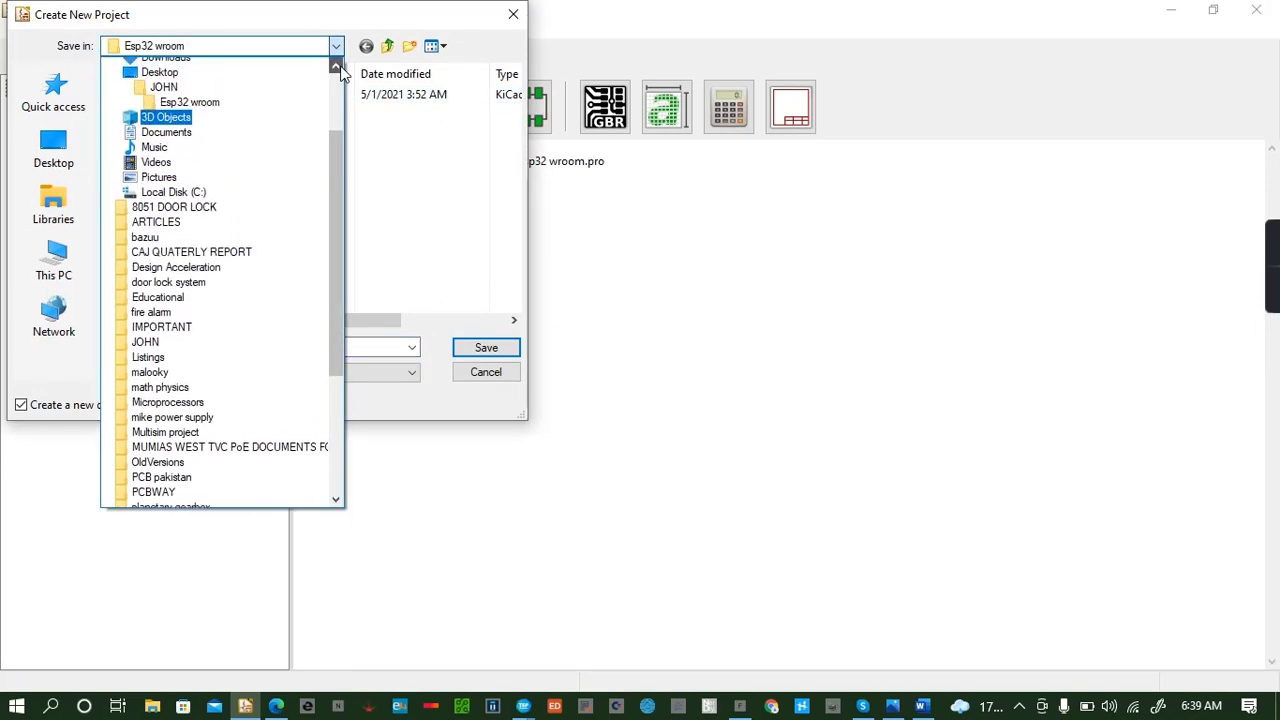
click(337, 67)
click(337, 67)
click(337, 67)
click(337, 67)
click(337, 67)
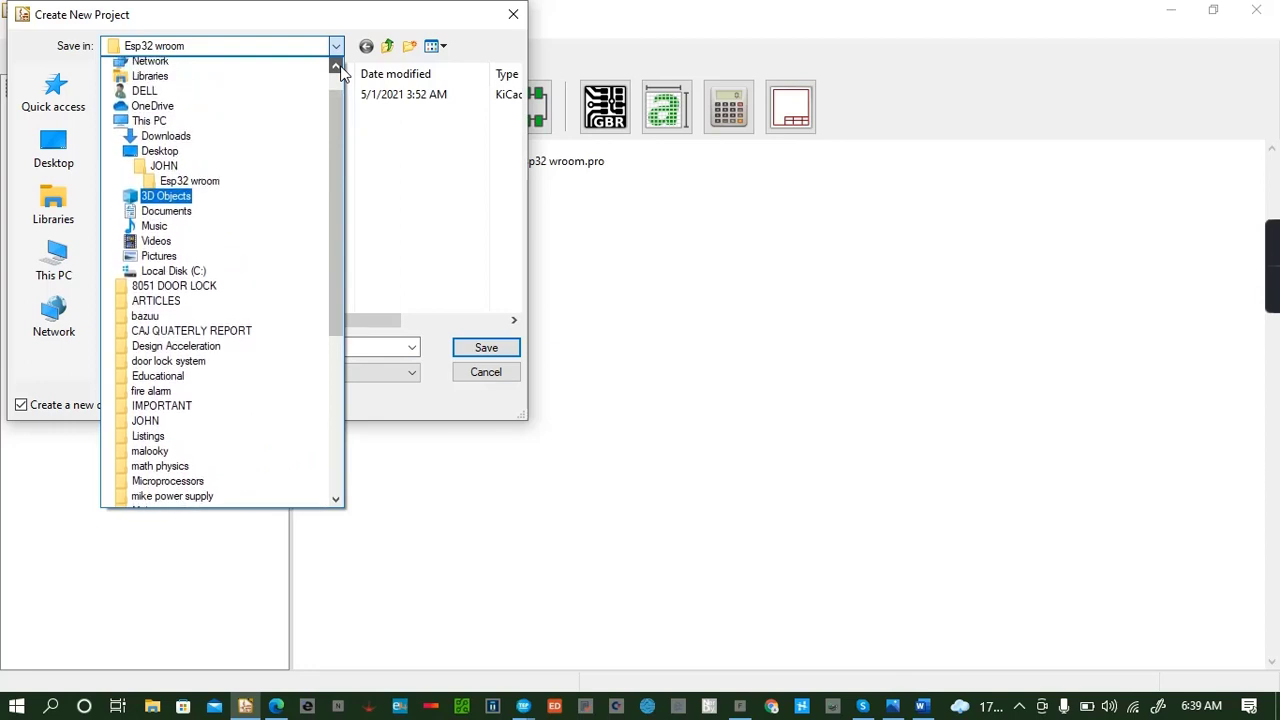
click(337, 67)
click(337, 67)
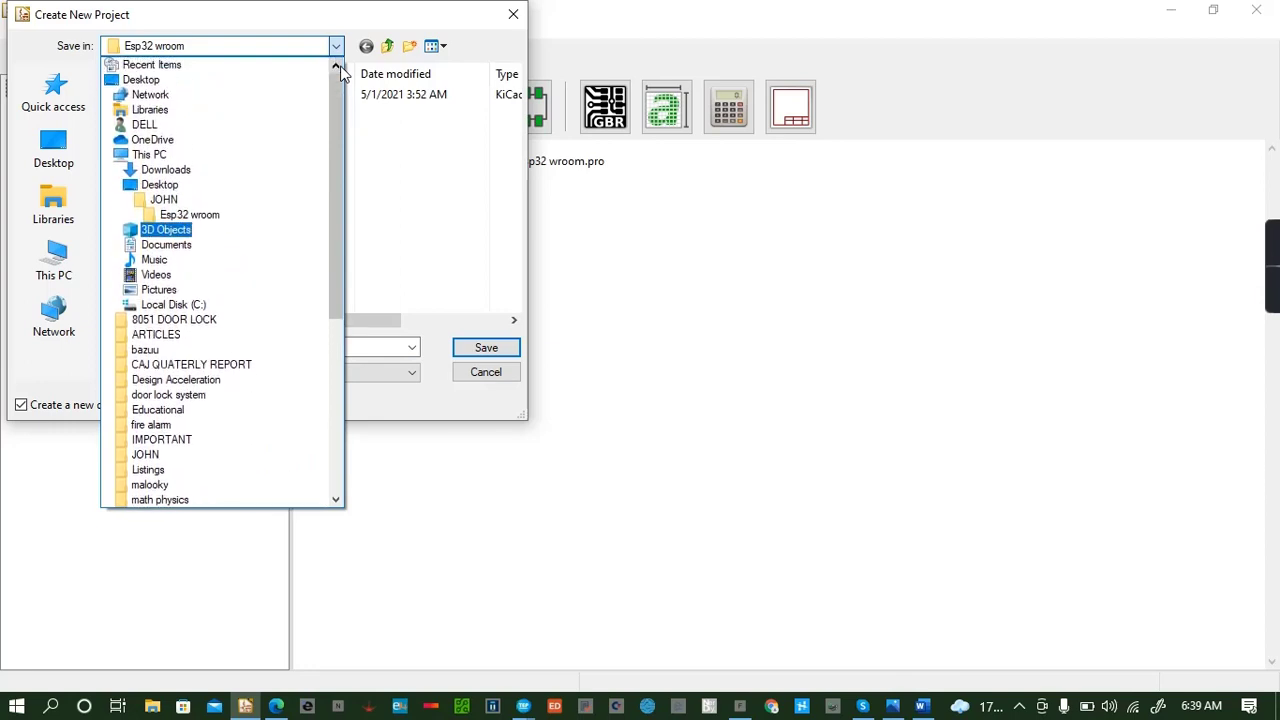
click(155, 80)
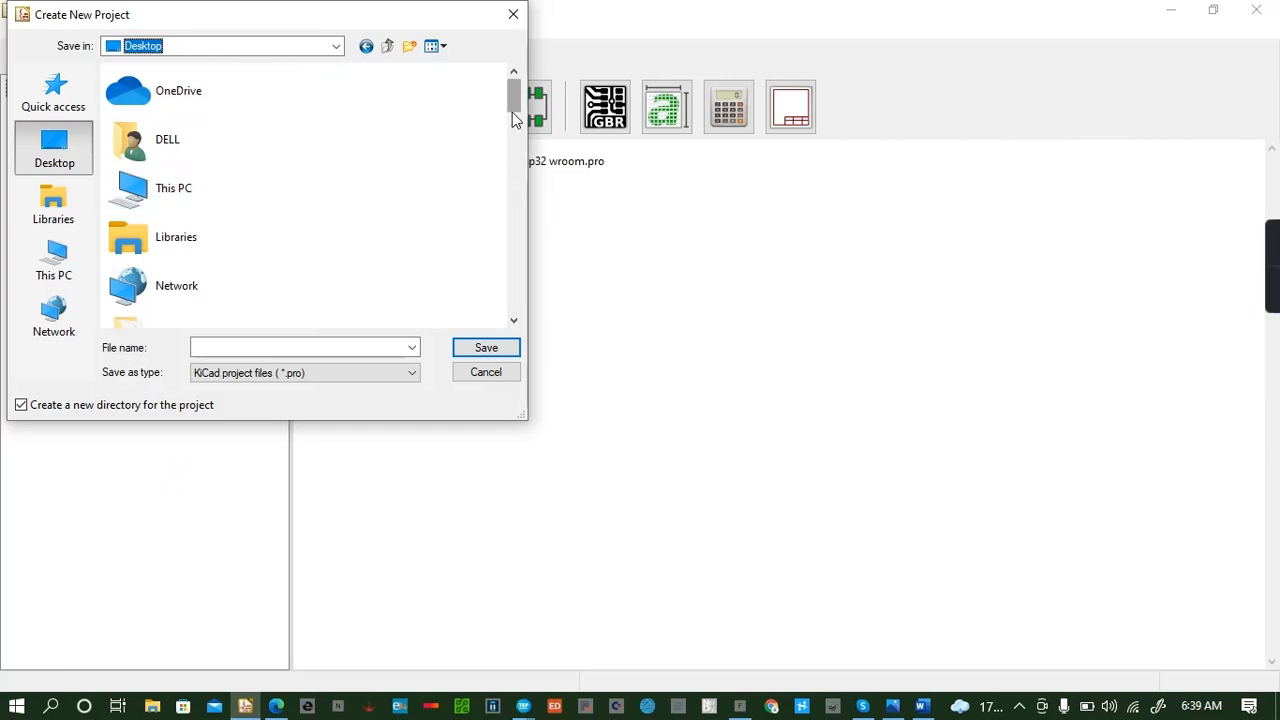
drag(514, 100, 497, 134)
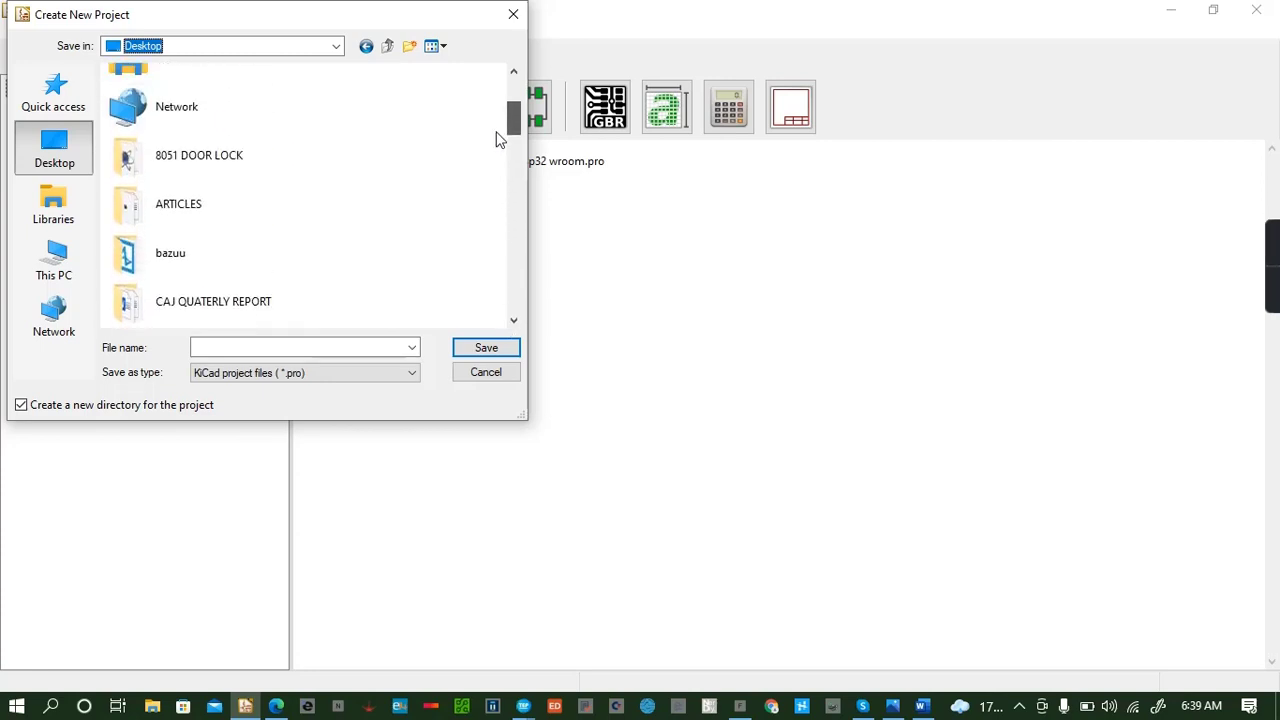
double_click(223, 209)
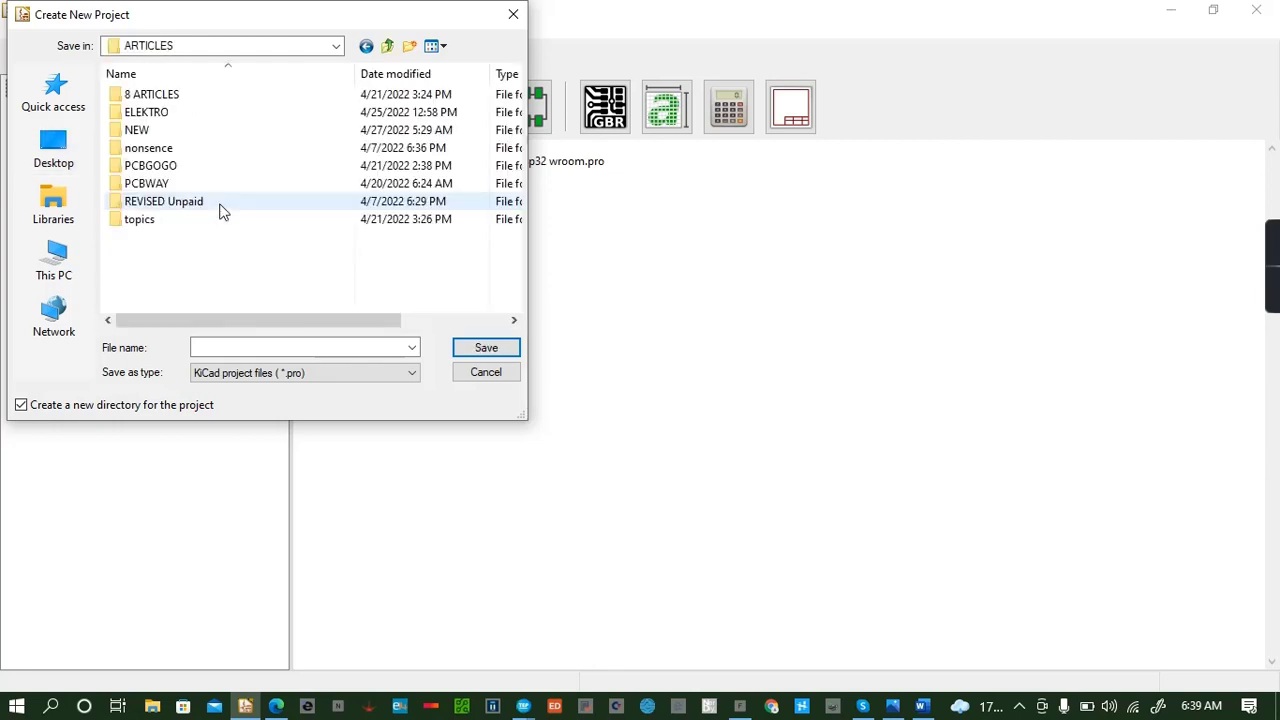
double_click(186, 131)
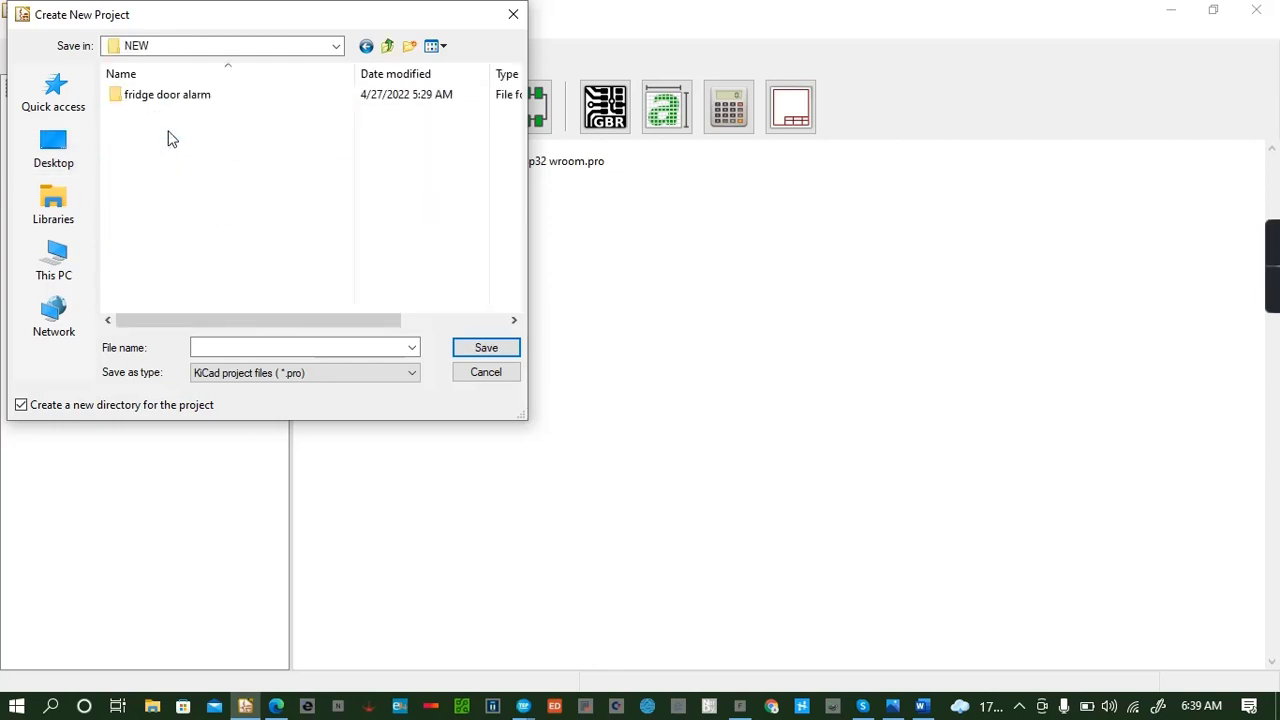
Create a subfolder named "3V3 POWER SUPPLY SYSTEM" inside the NEW folder.
right_click(168, 132)
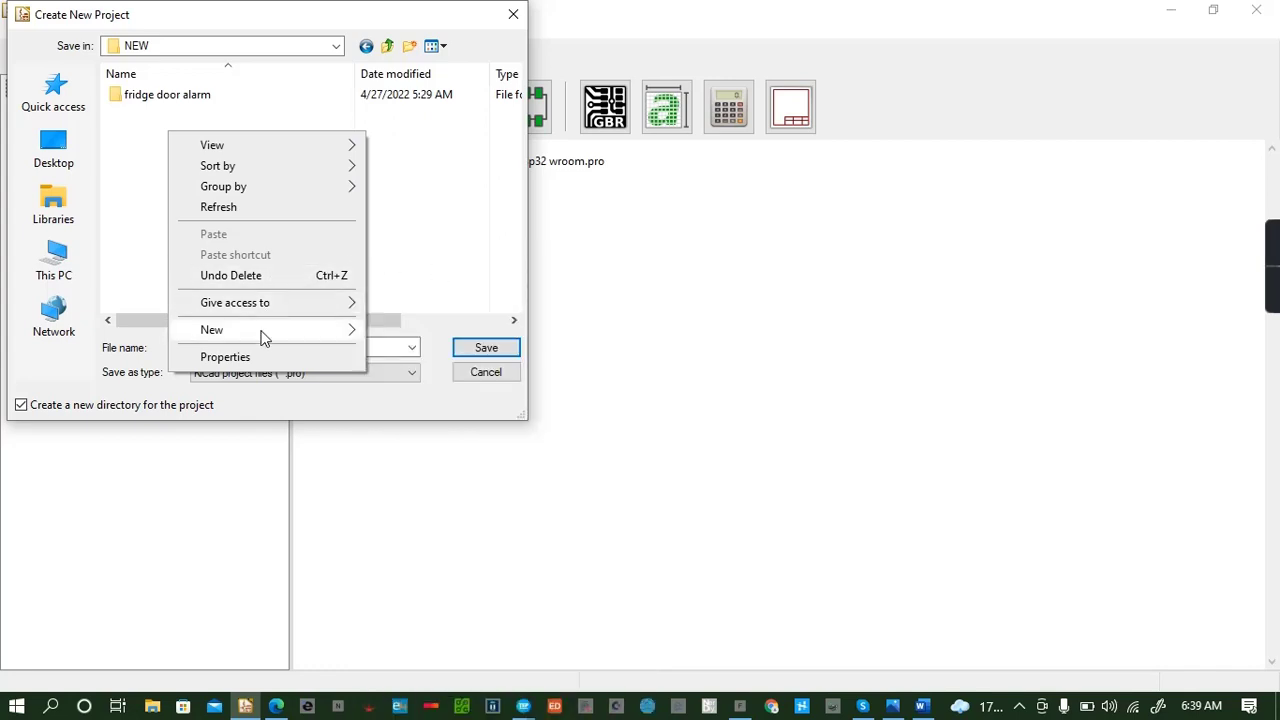
mouse_move(348, 322)
click(412, 266)
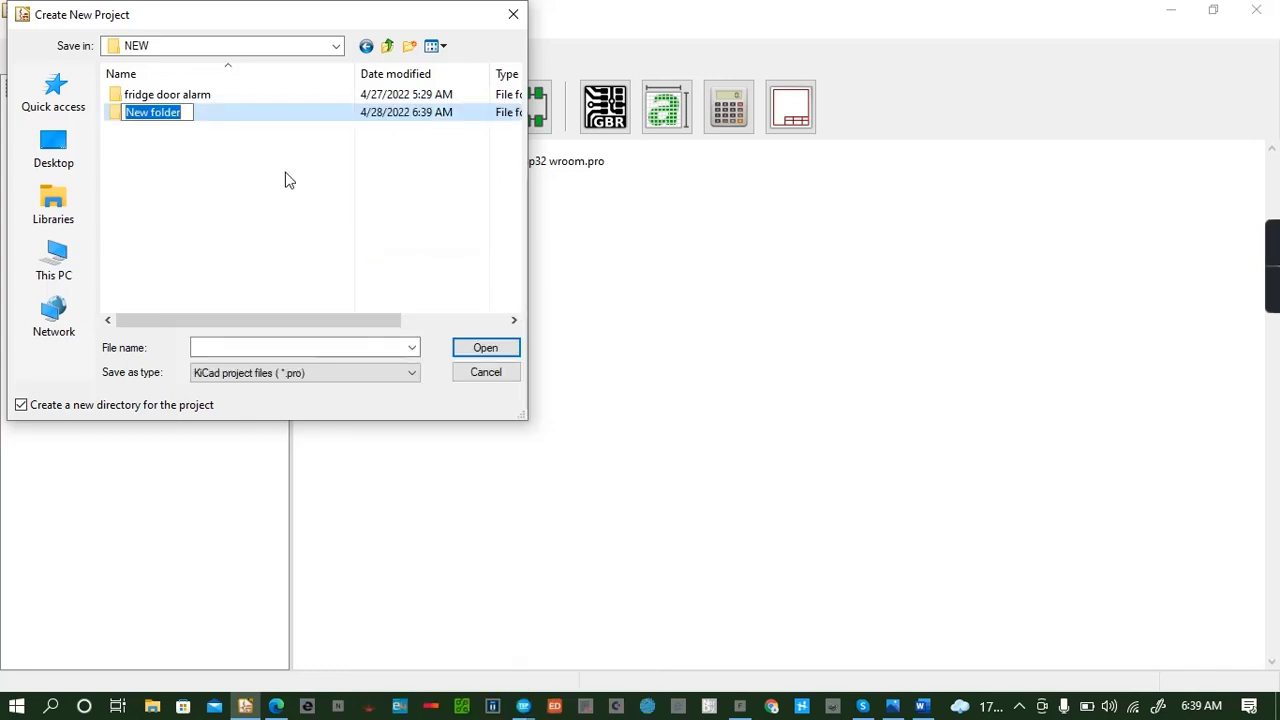
key(BackSpace)
text(ES)
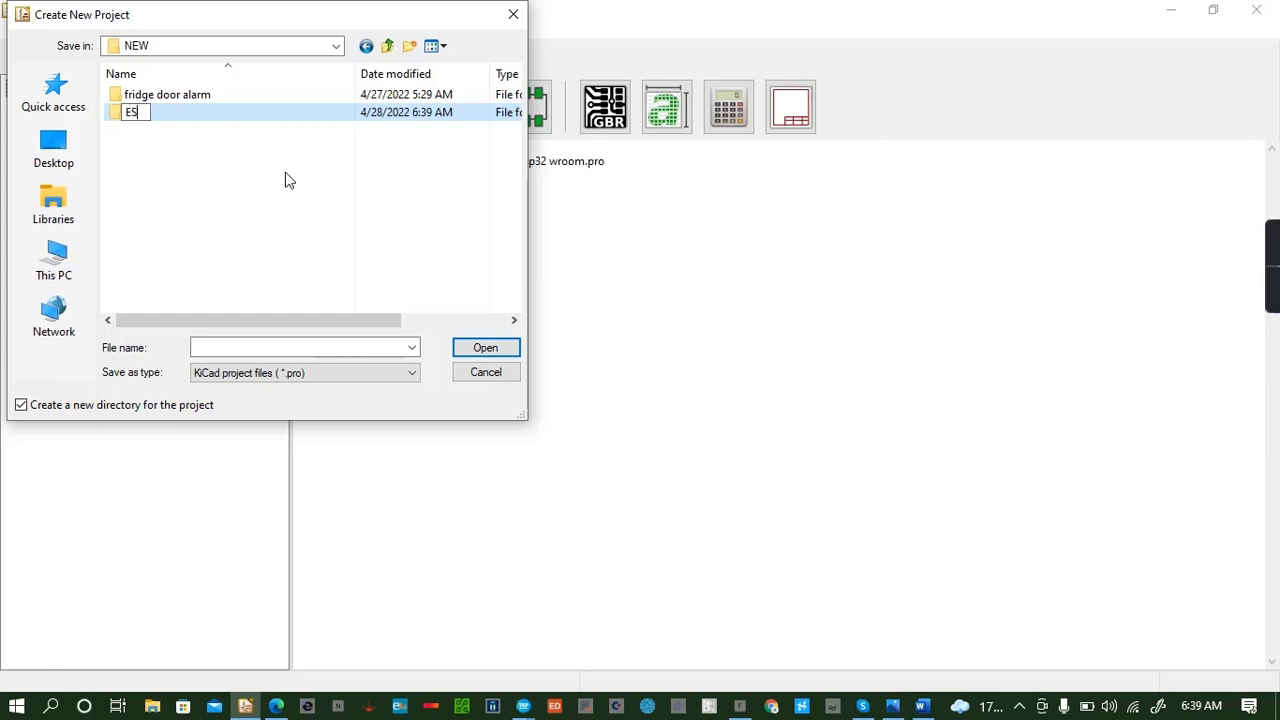
key(BackSpace)
key(BackSpace)
text(POWER)
key(BackSpace)
key(BackSpace)
key(BackSpace)
key(BackSpace)
key(BackSpace)
text(3V3 POWER SU)
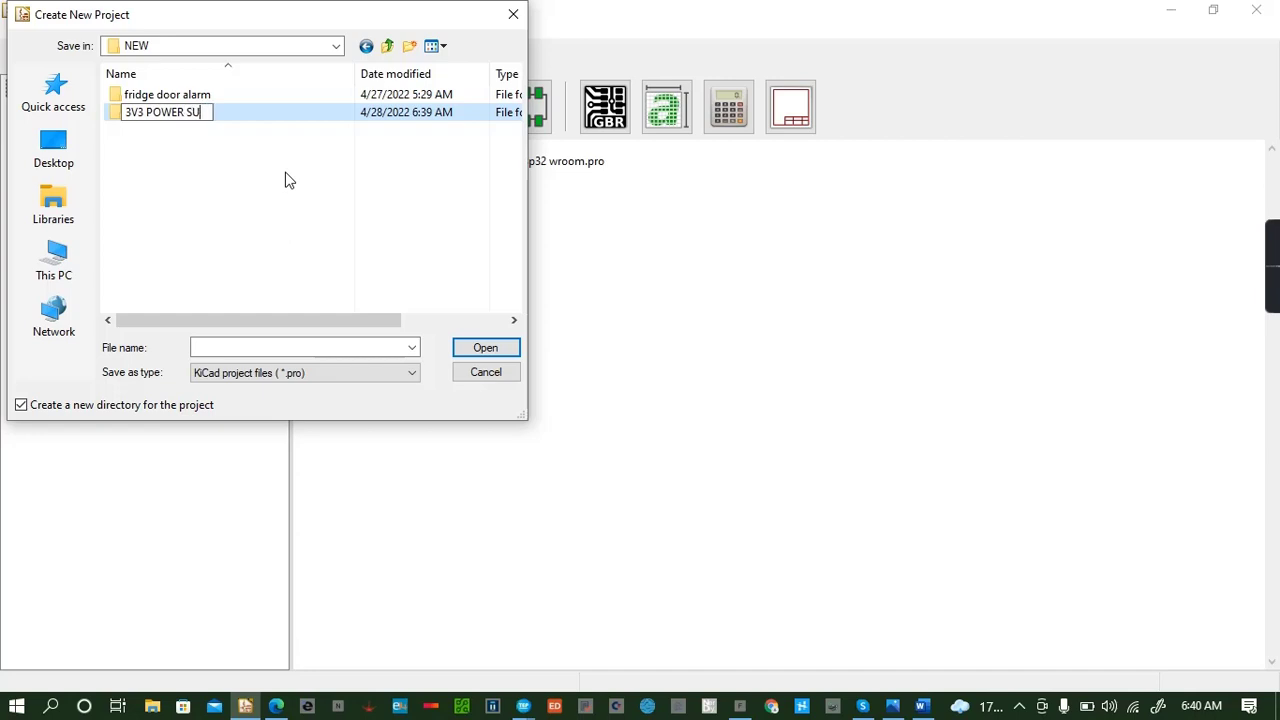
text(PPLY SYSTE)
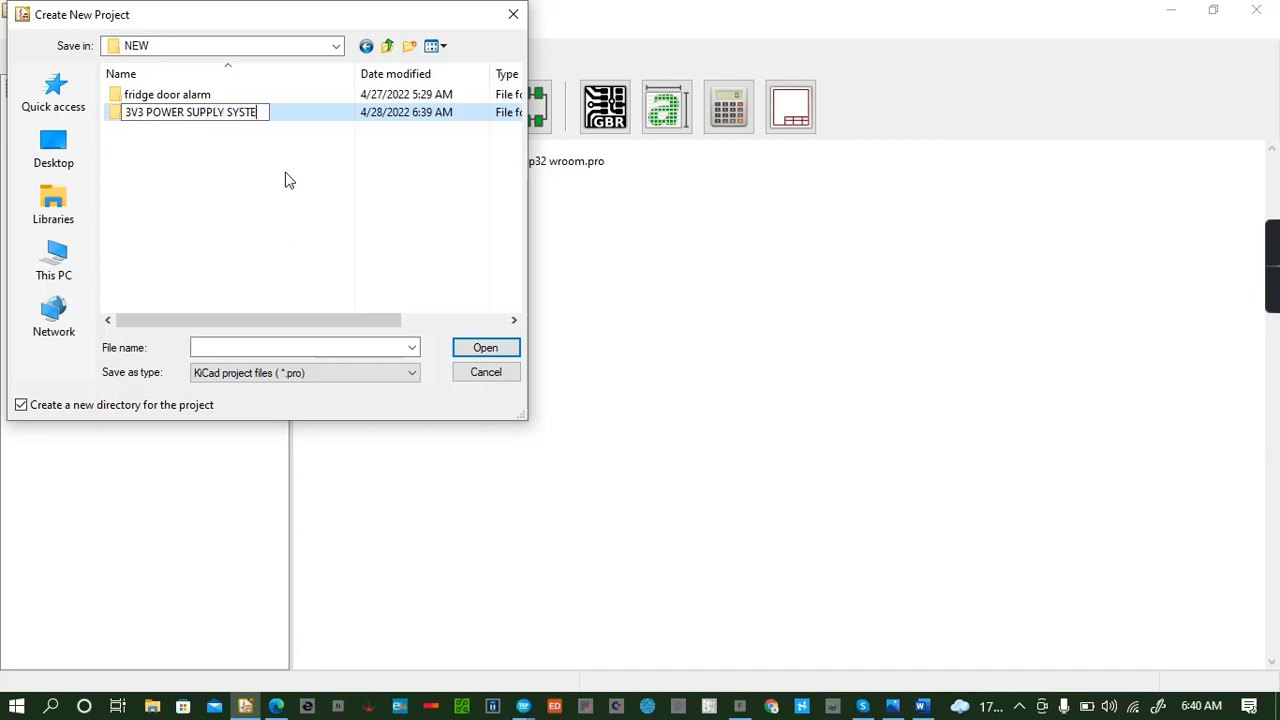
text(M)
Save the new project as "3V3 schematic" inside the 3V3 POWER SUPPLY SYSTEM folder.
double_click(300, 119)
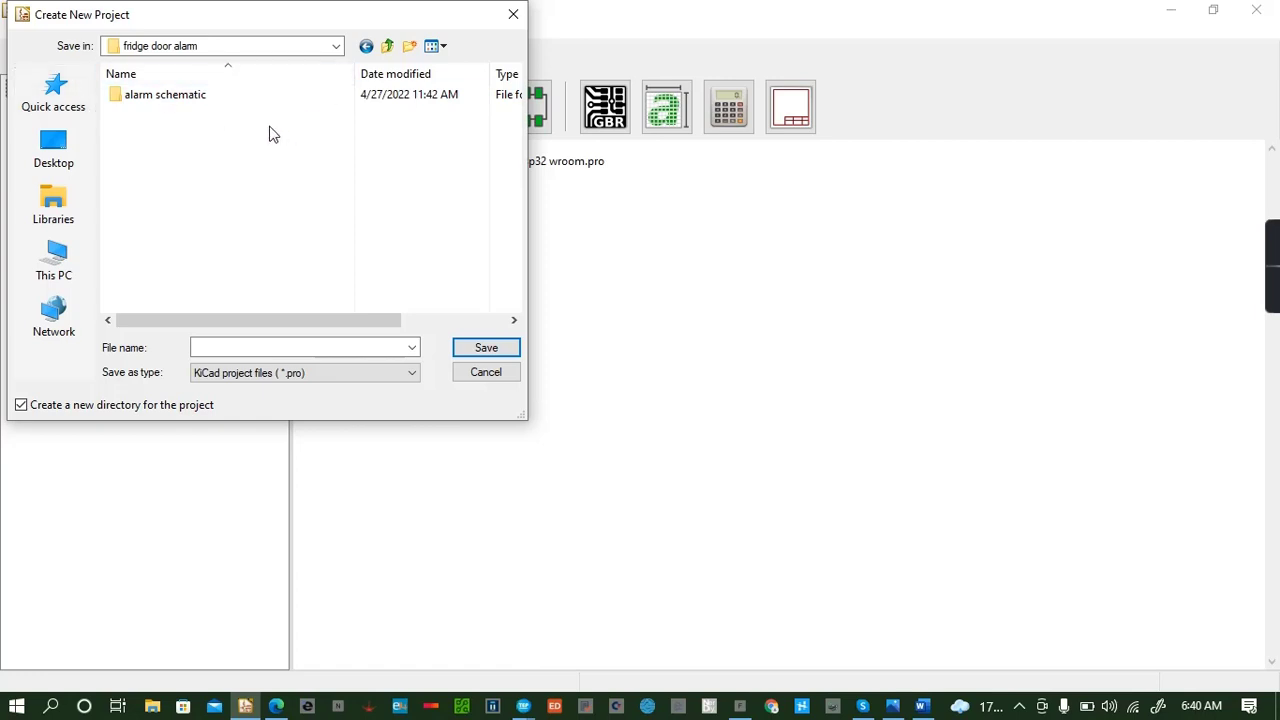
key(BackSpace)
double_click(210, 95)
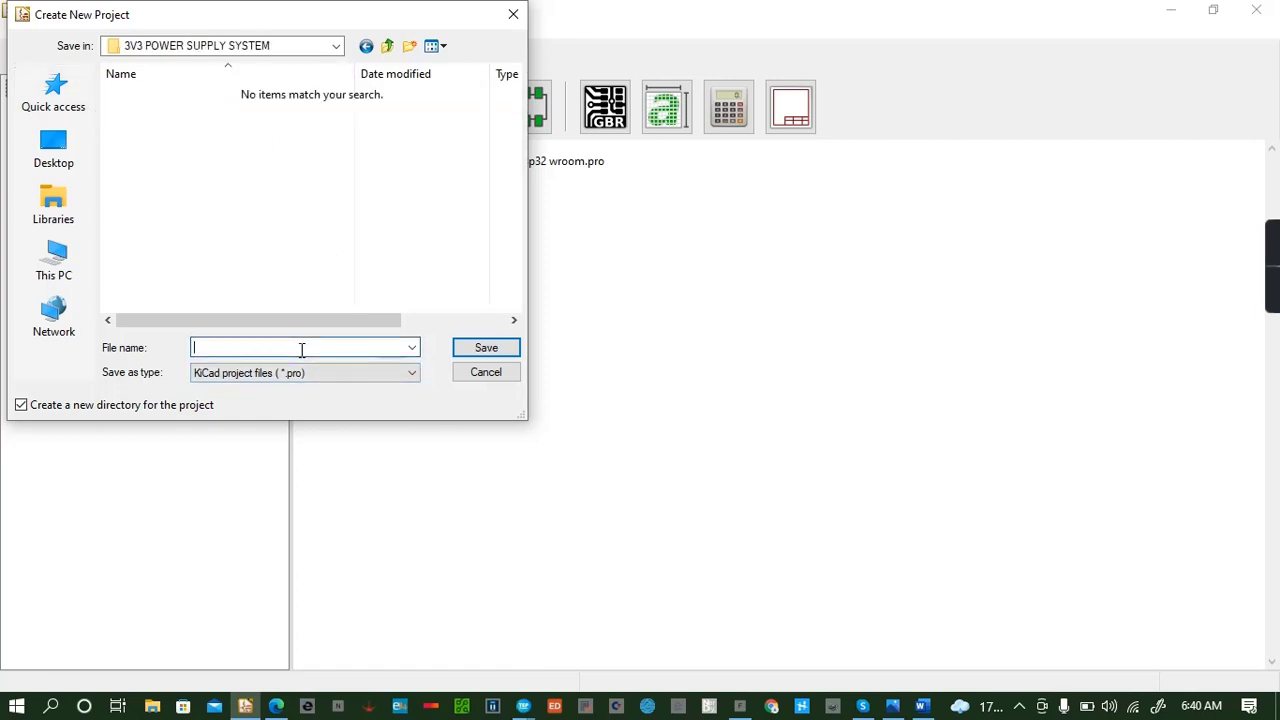
text(3V3 schematic)
click(490, 354)
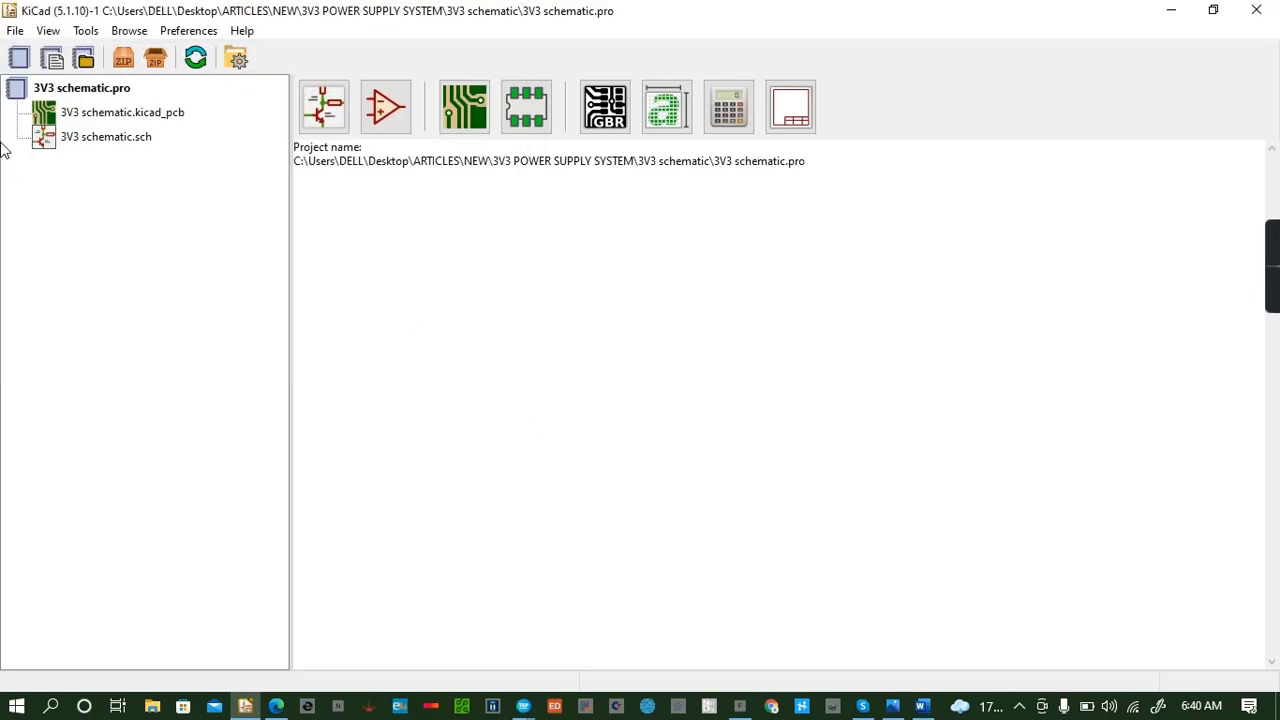
Open the project's 3V3 schematic.sch file in the schematic editor and close the screen recorder's settings window.
double_click(45, 137)
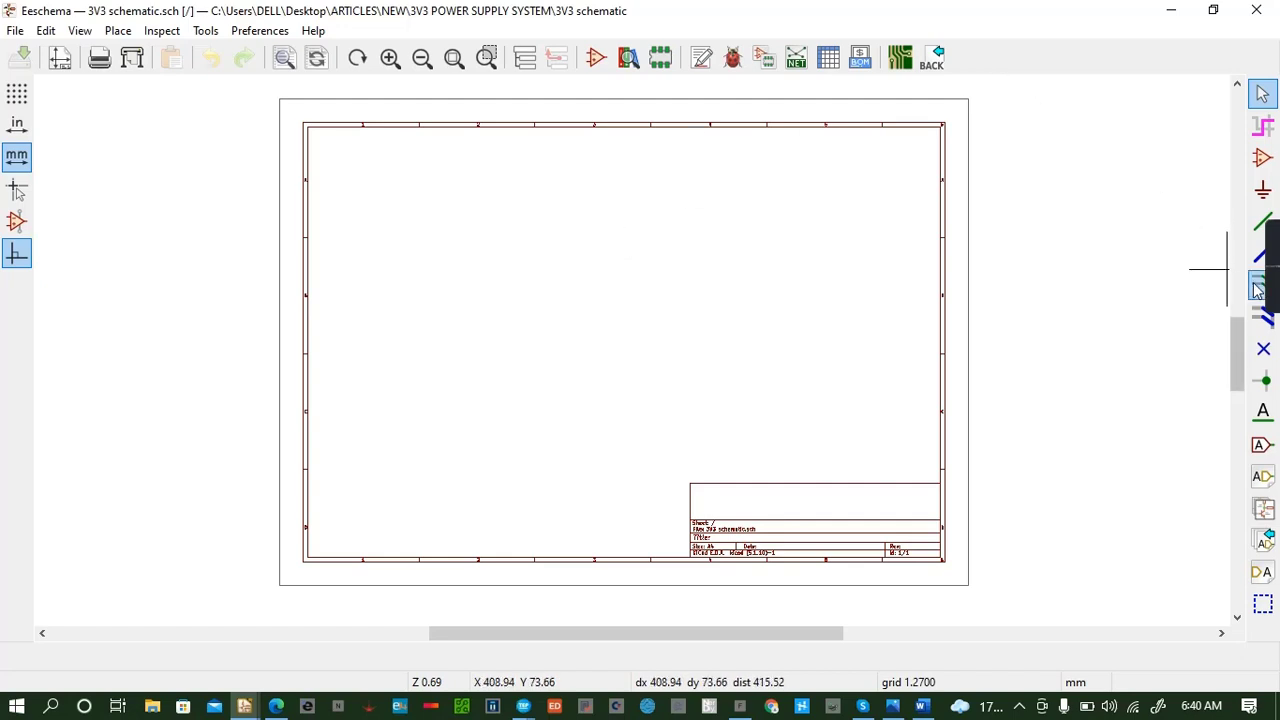
click(1266, 342)
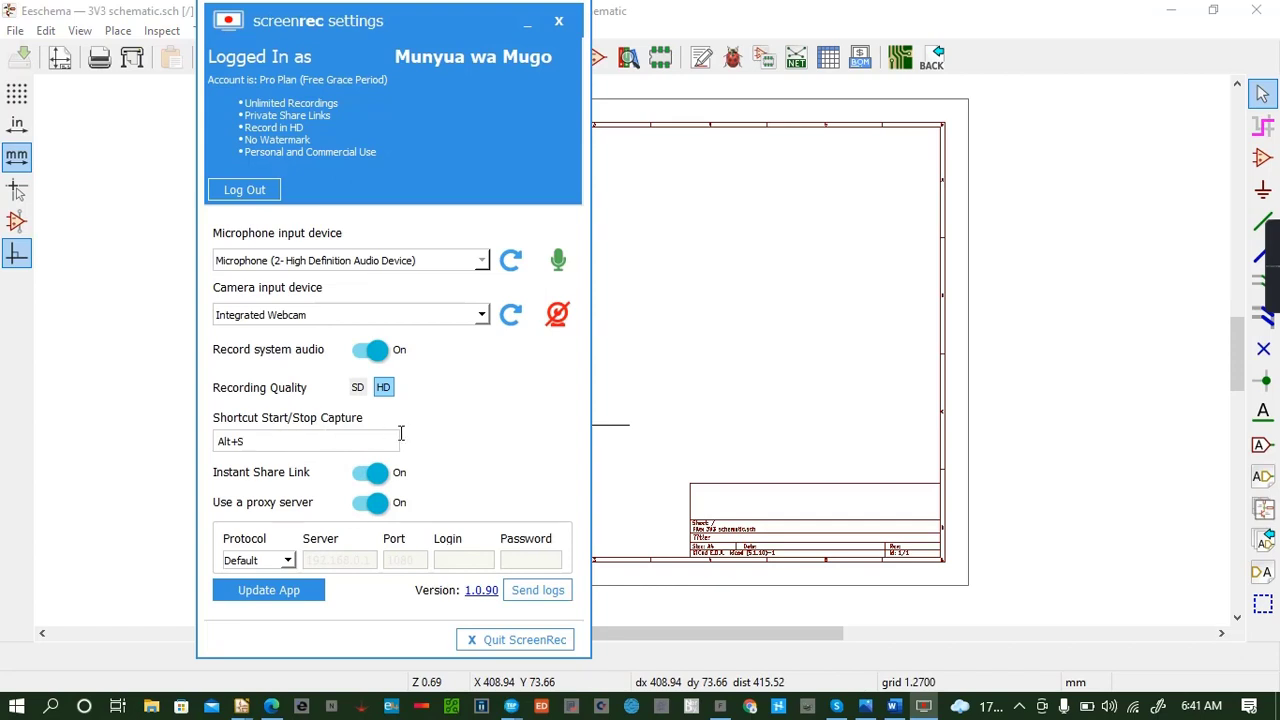
click(558, 20)
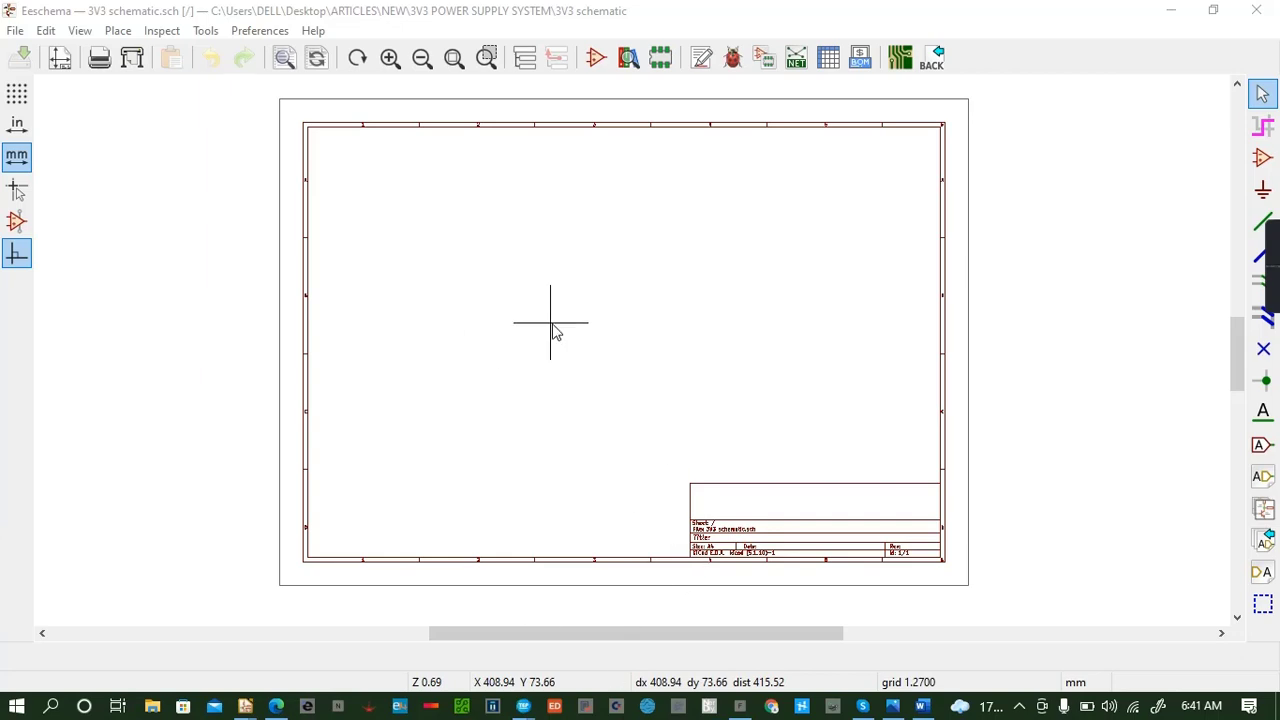
Start adding a symbol to the sheet, dismissing the missing library error with "Do not show again" enabled, and return to the schematic editor.
scroll(632, 355, up, 3)
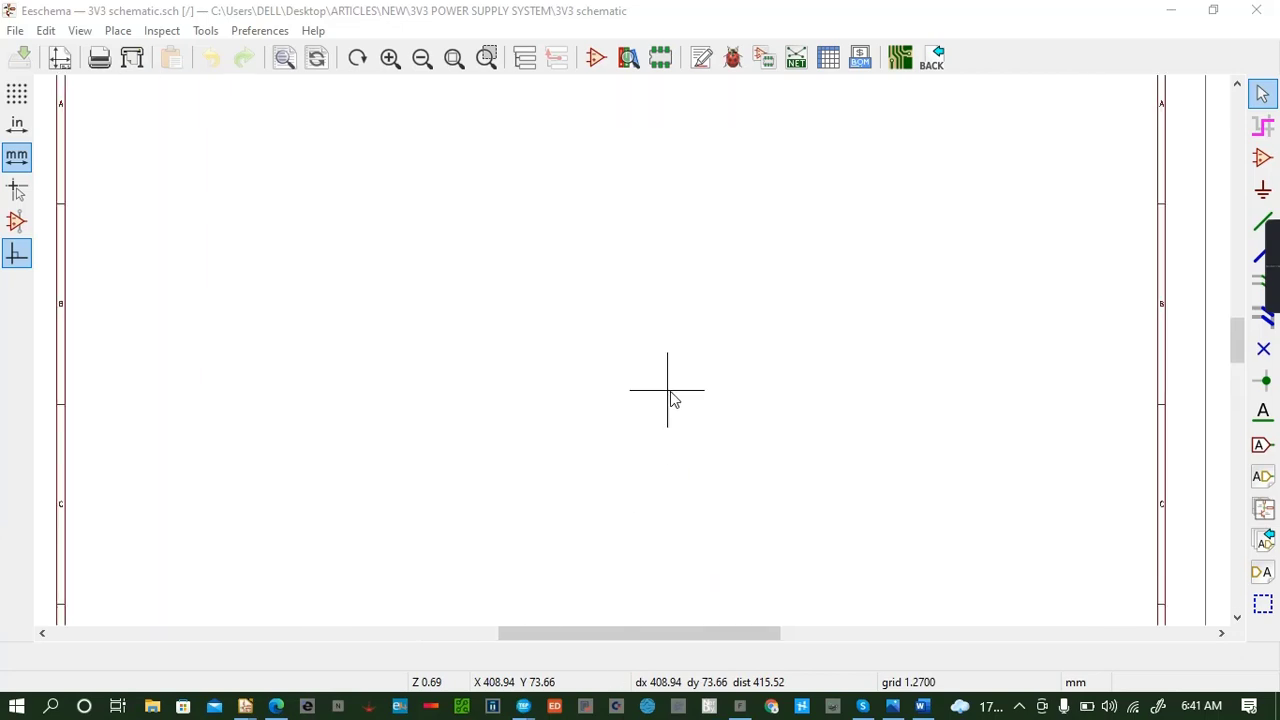
scroll(650, 370, up, 1)
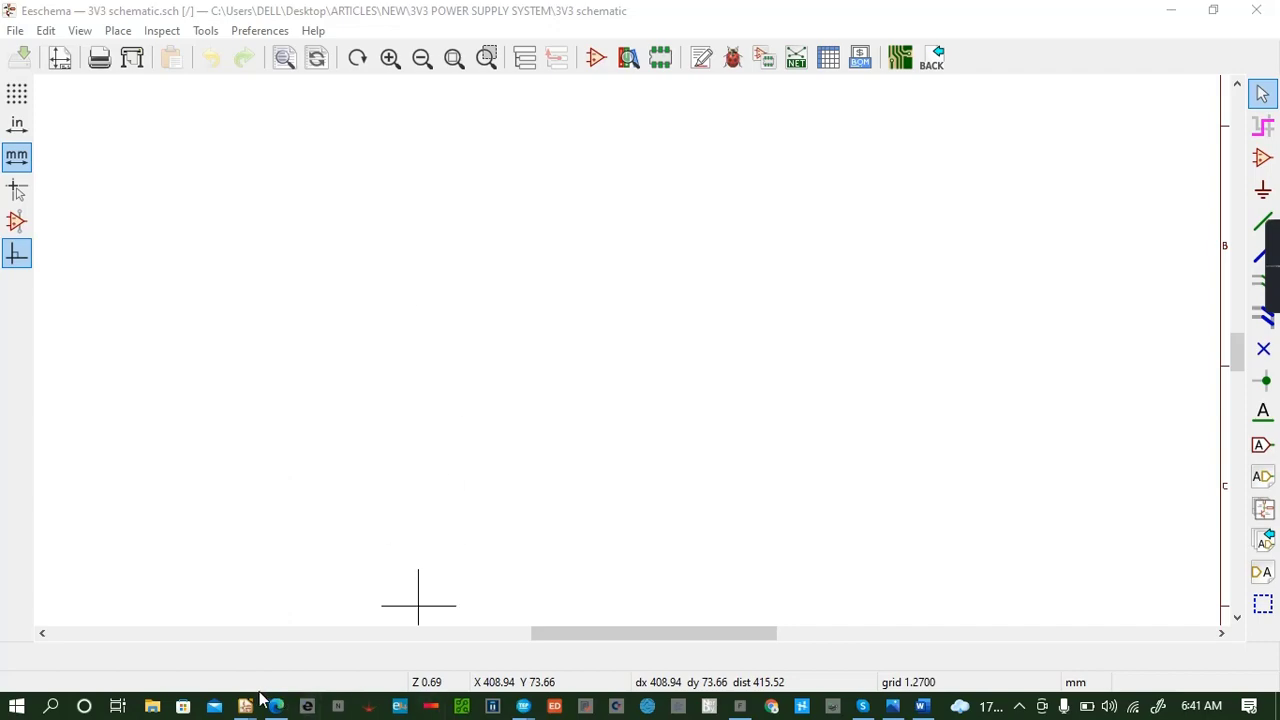
mouse_move(245, 703)
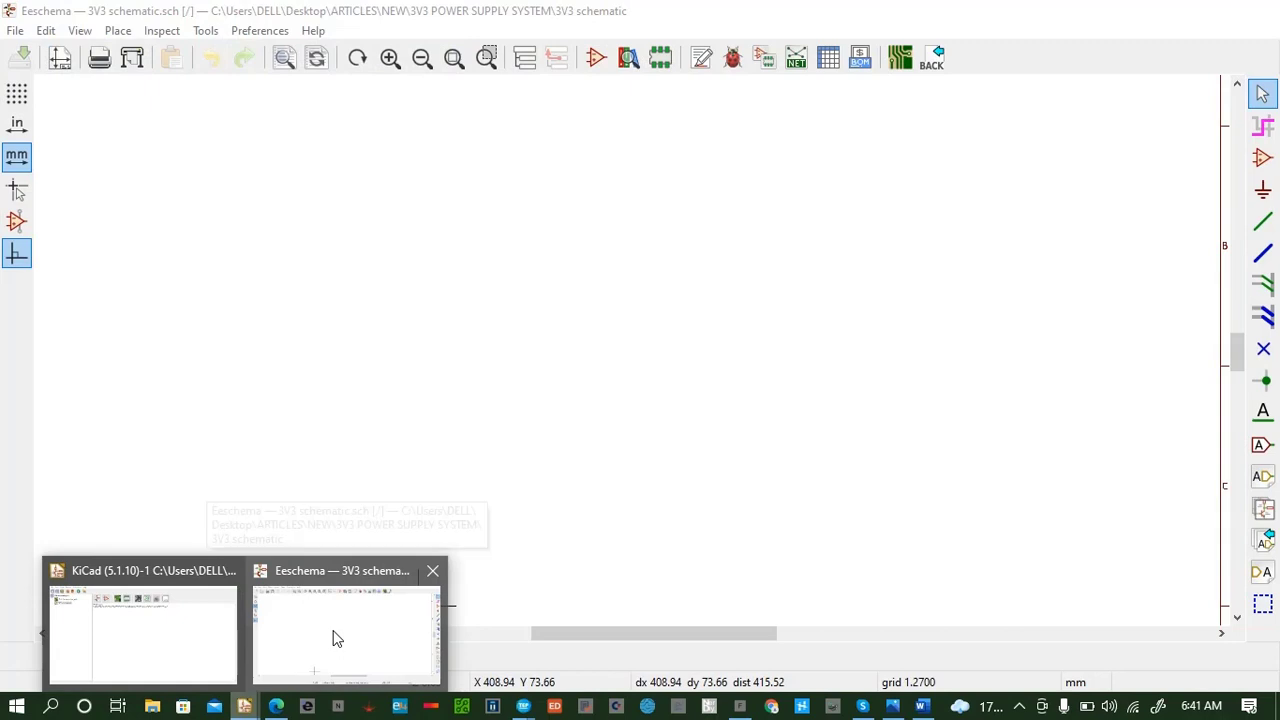
click(331, 637)
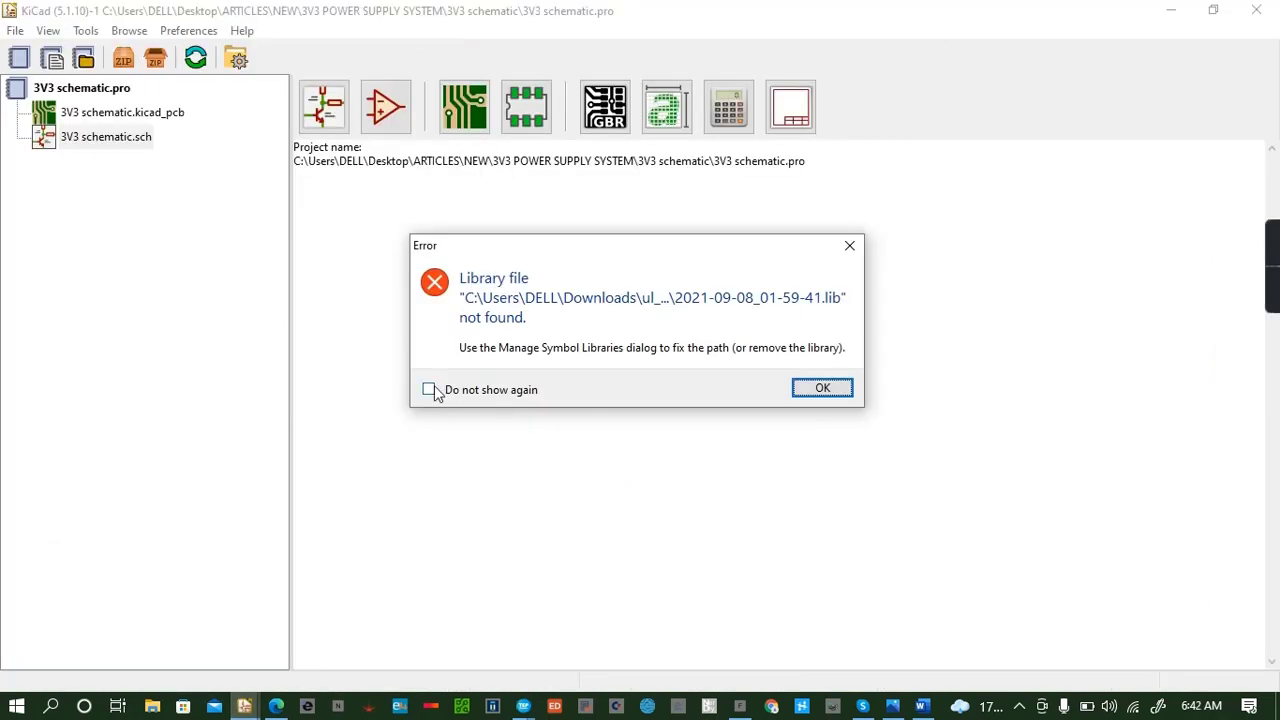
click(429, 389)
click(820, 392)
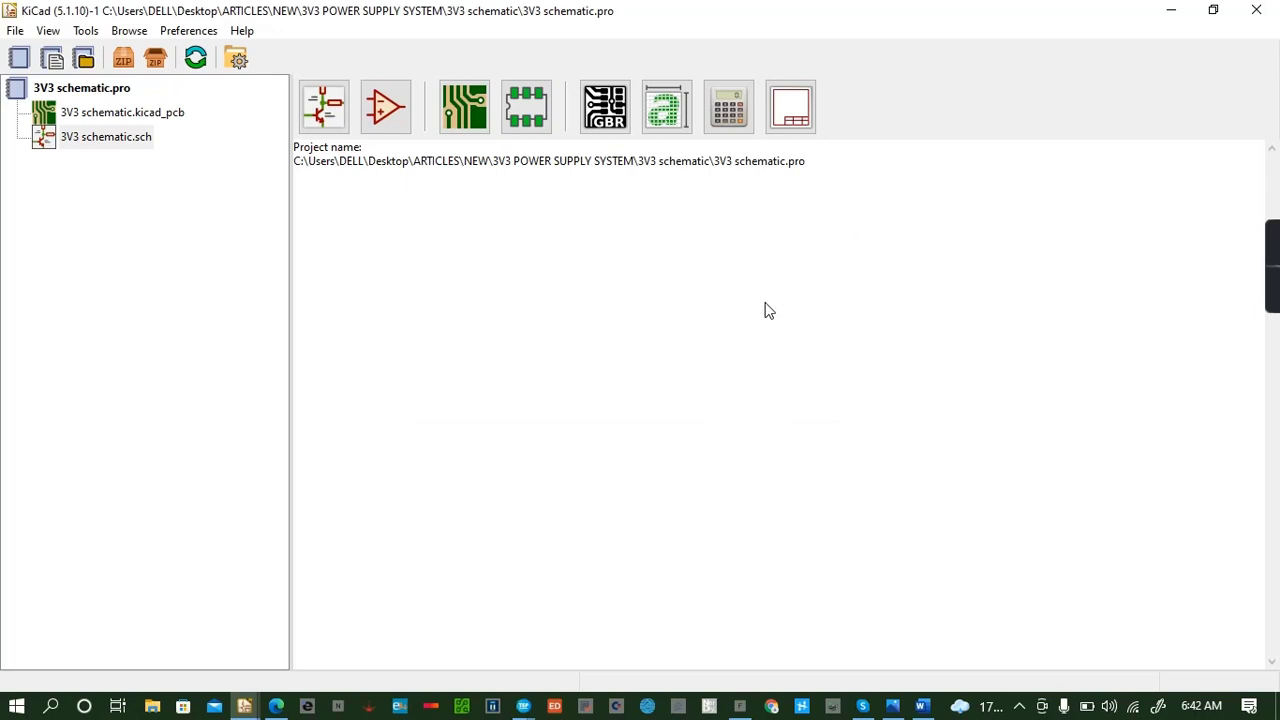
click(244, 706)
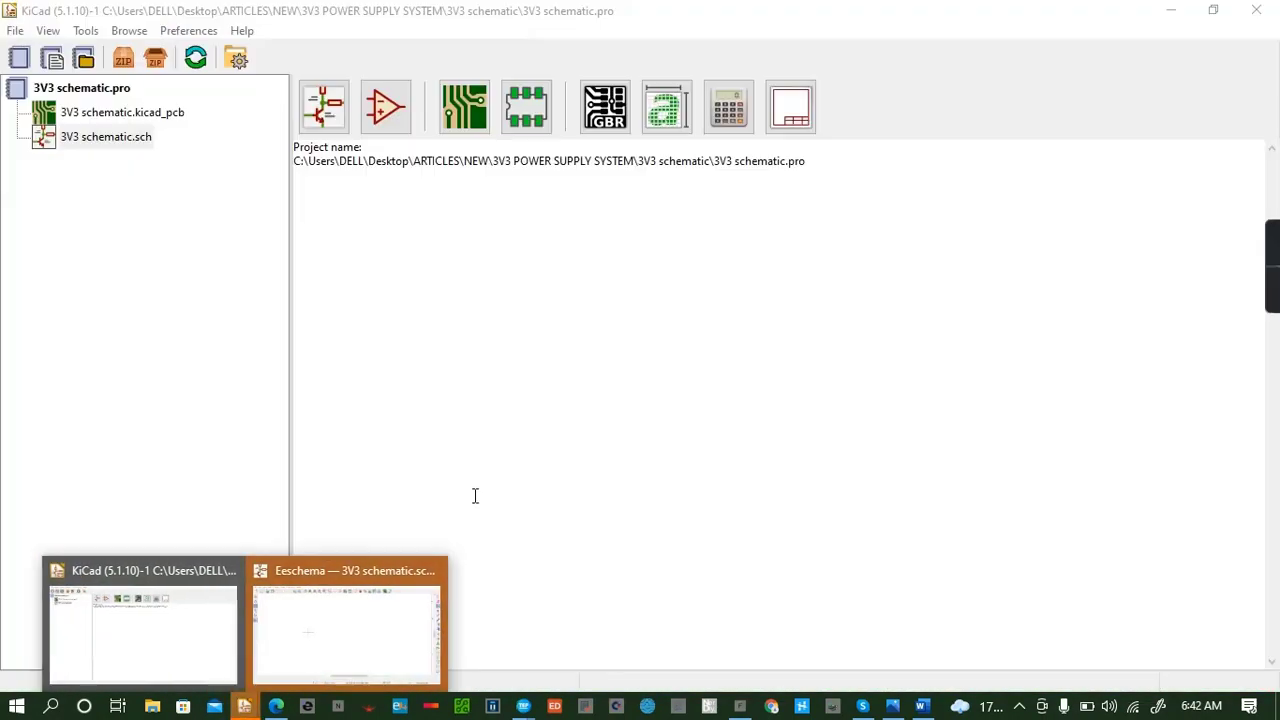
click(358, 643)
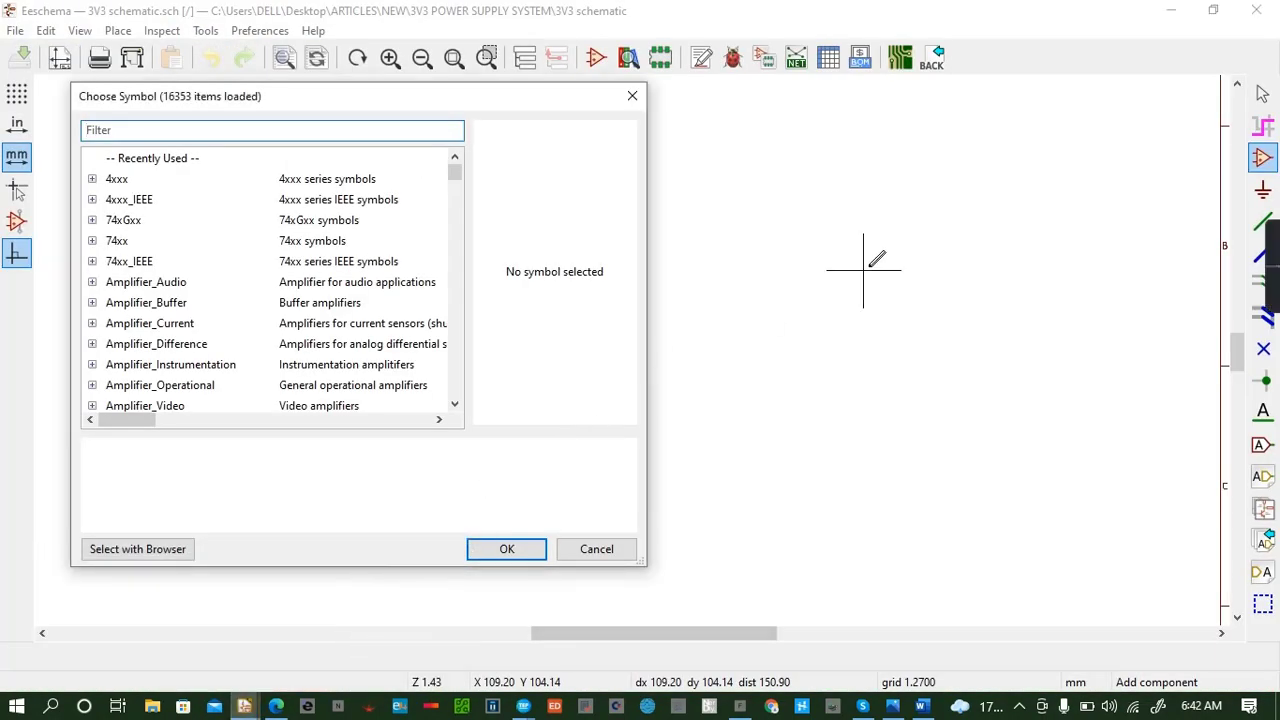
Filter the symbol chooser for "USB".
scroll(815, 282, down, 1)
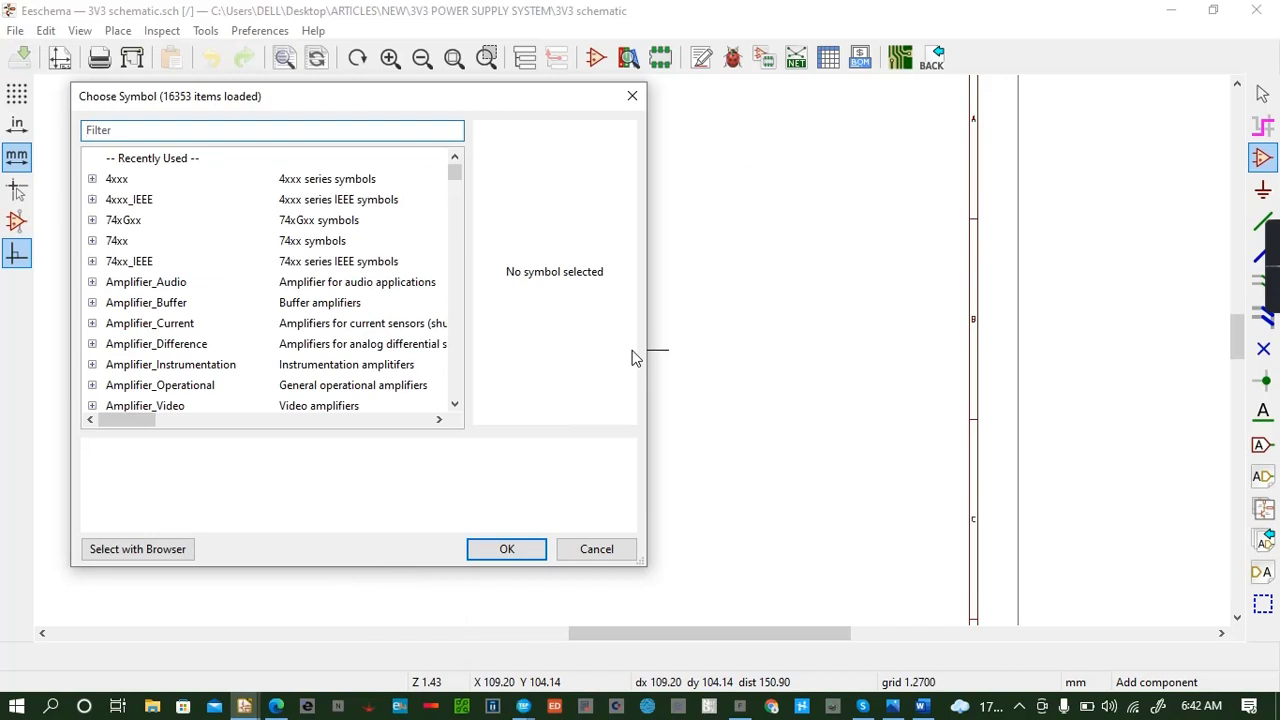
drag(629, 632, 491, 660)
click(178, 128)
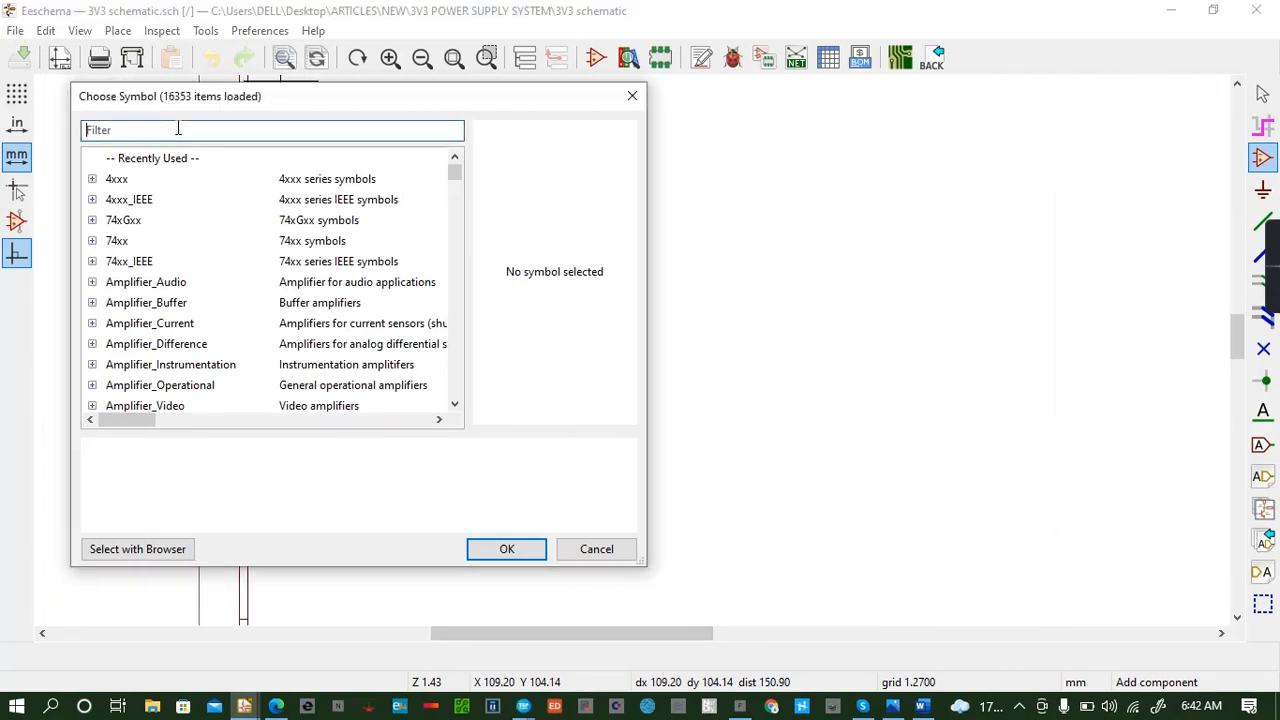
text(USB)
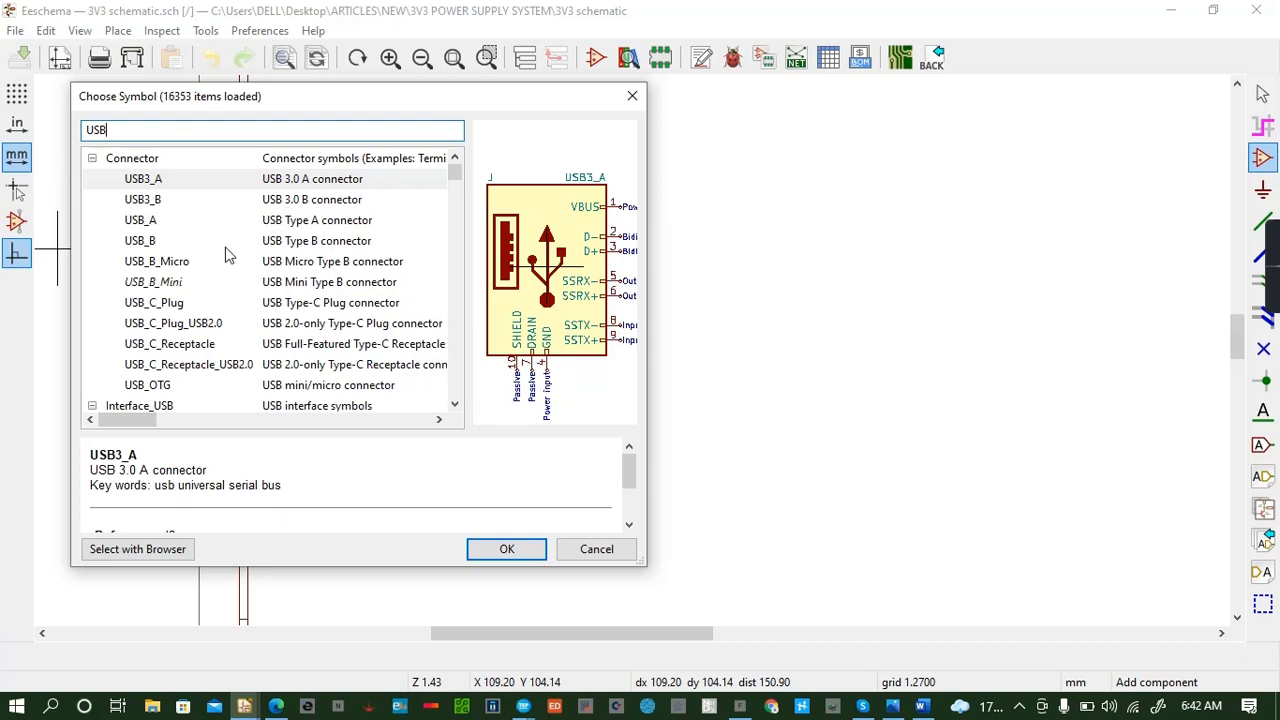
Preview the USB Type A, Type B, Micro, Mini and USB 3.0 connector symbols to compare their pins.
click(278, 243)
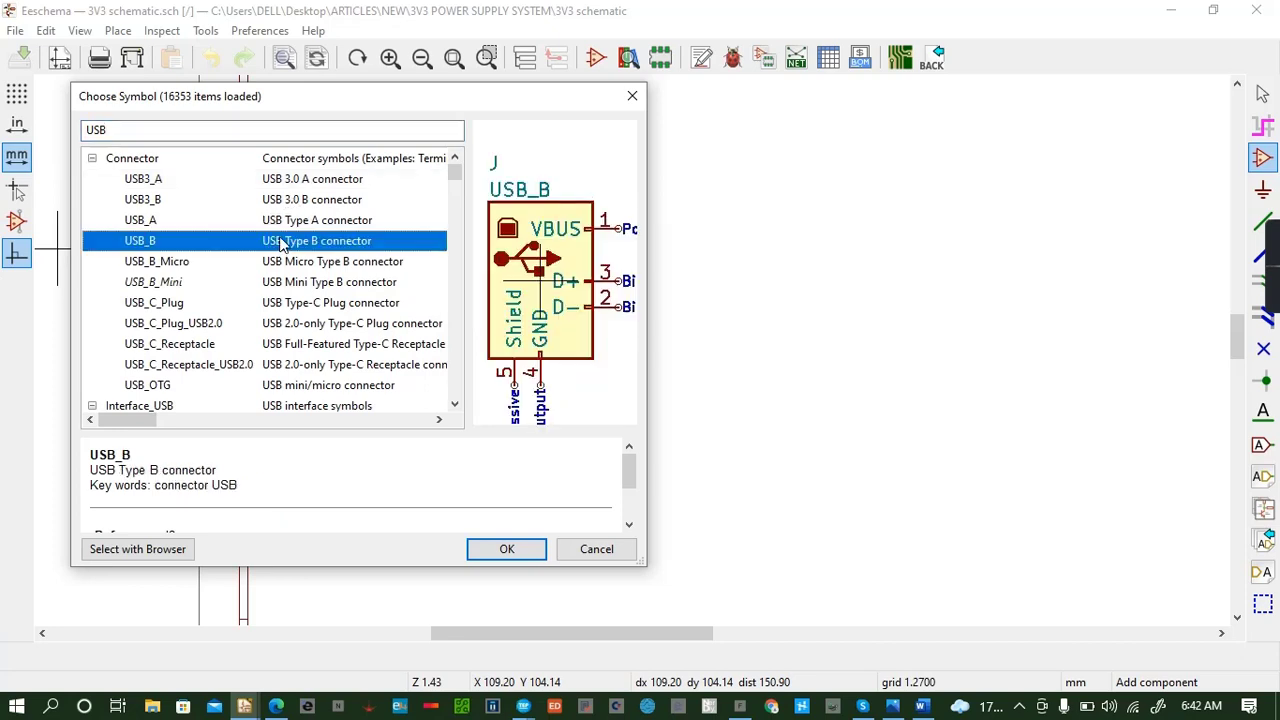
click(263, 224)
click(265, 201)
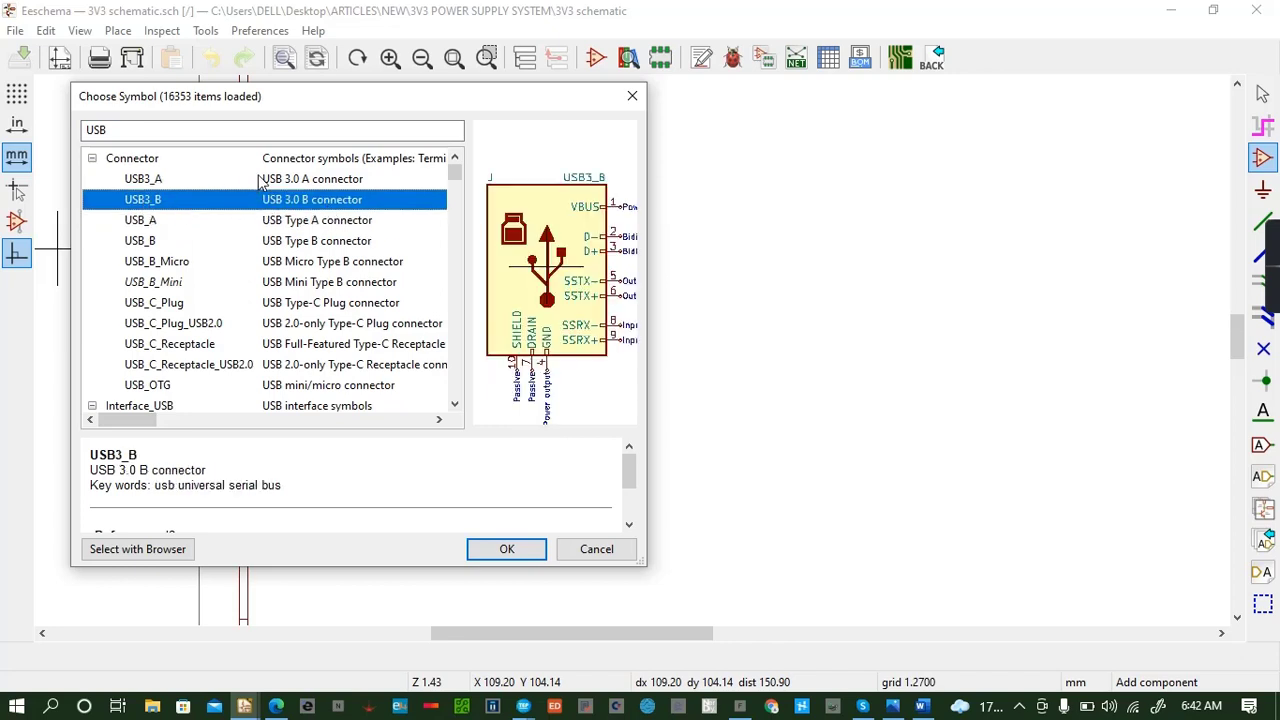
click(258, 181)
click(176, 246)
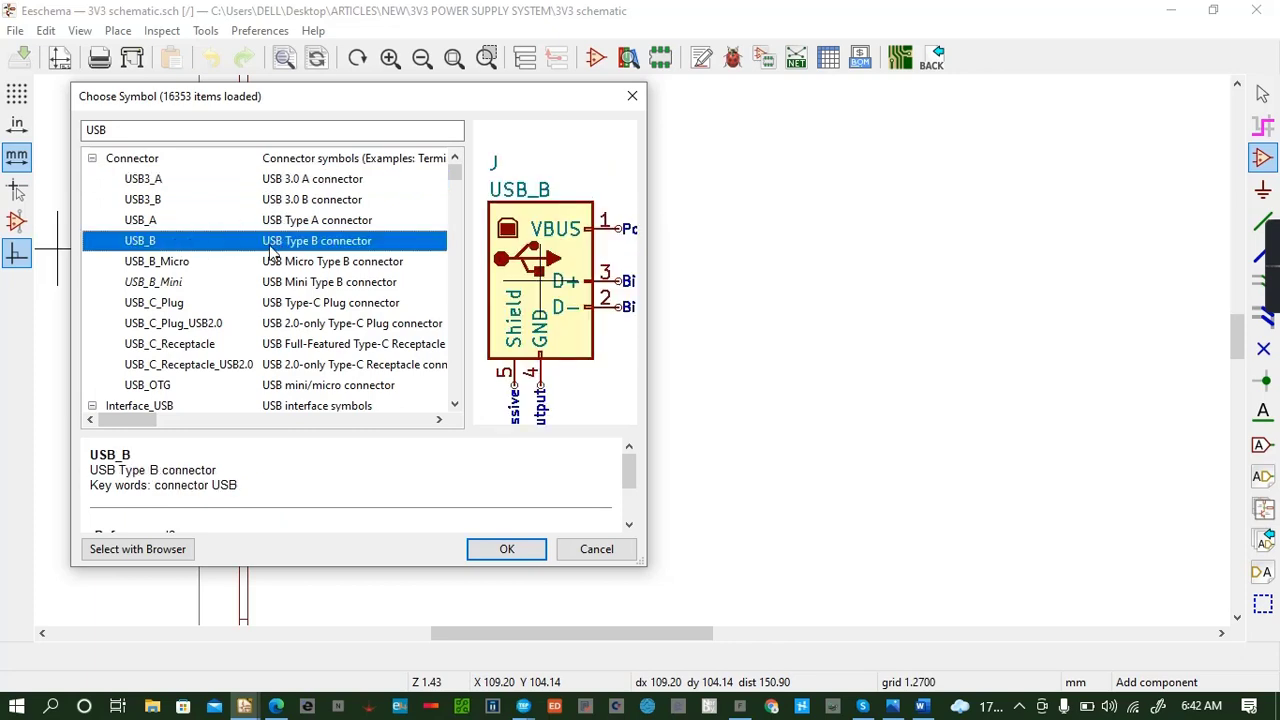
click(200, 268)
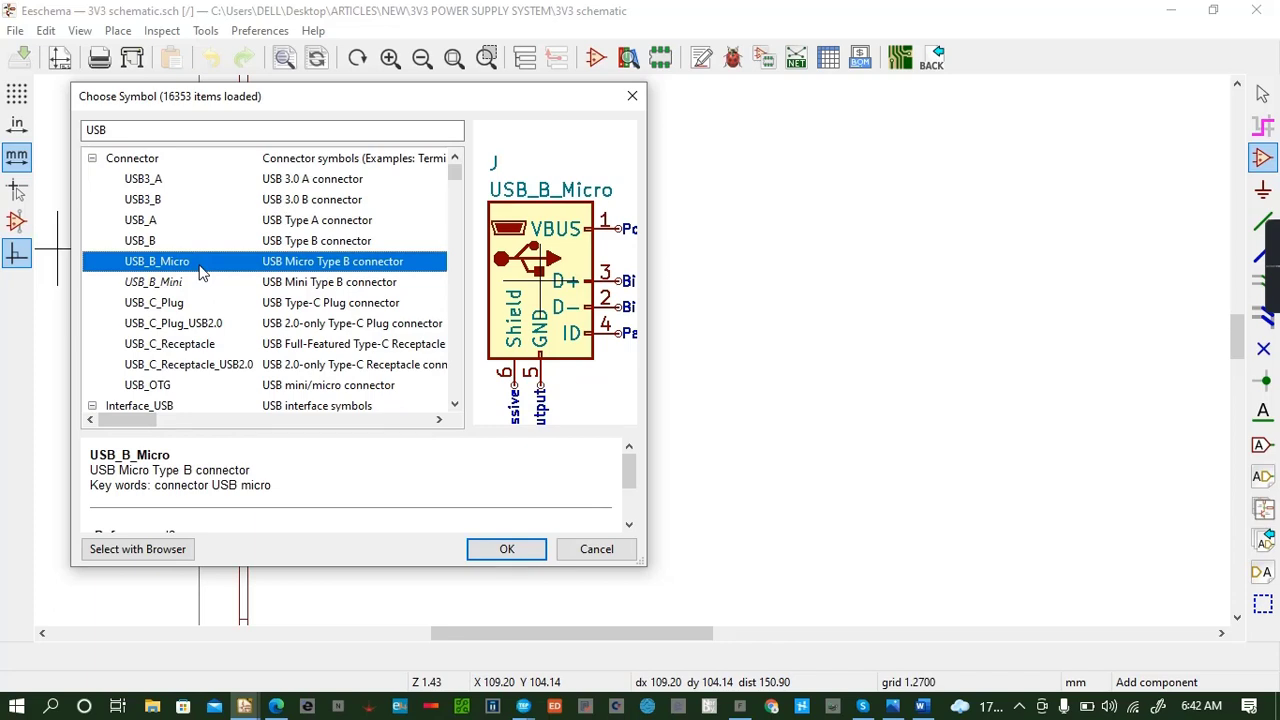
click(195, 184)
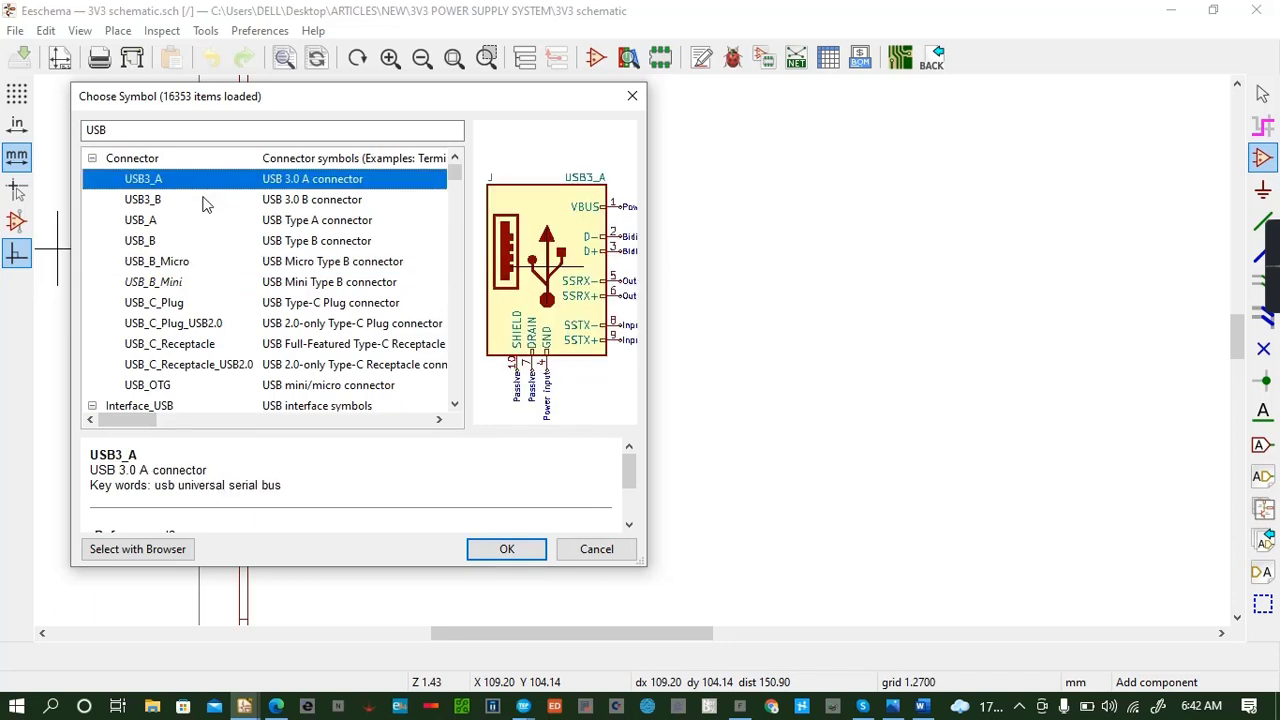
scroll(178, 250, down, 2)
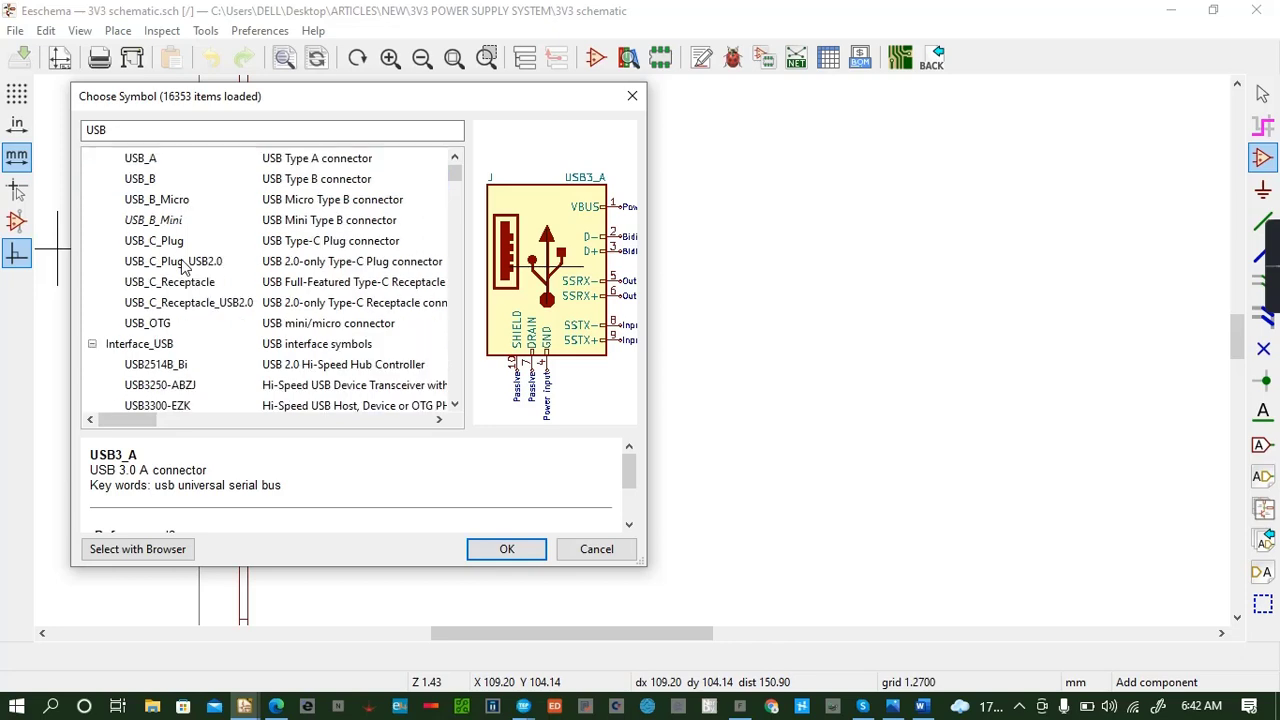
scroll(183, 268, up, 2)
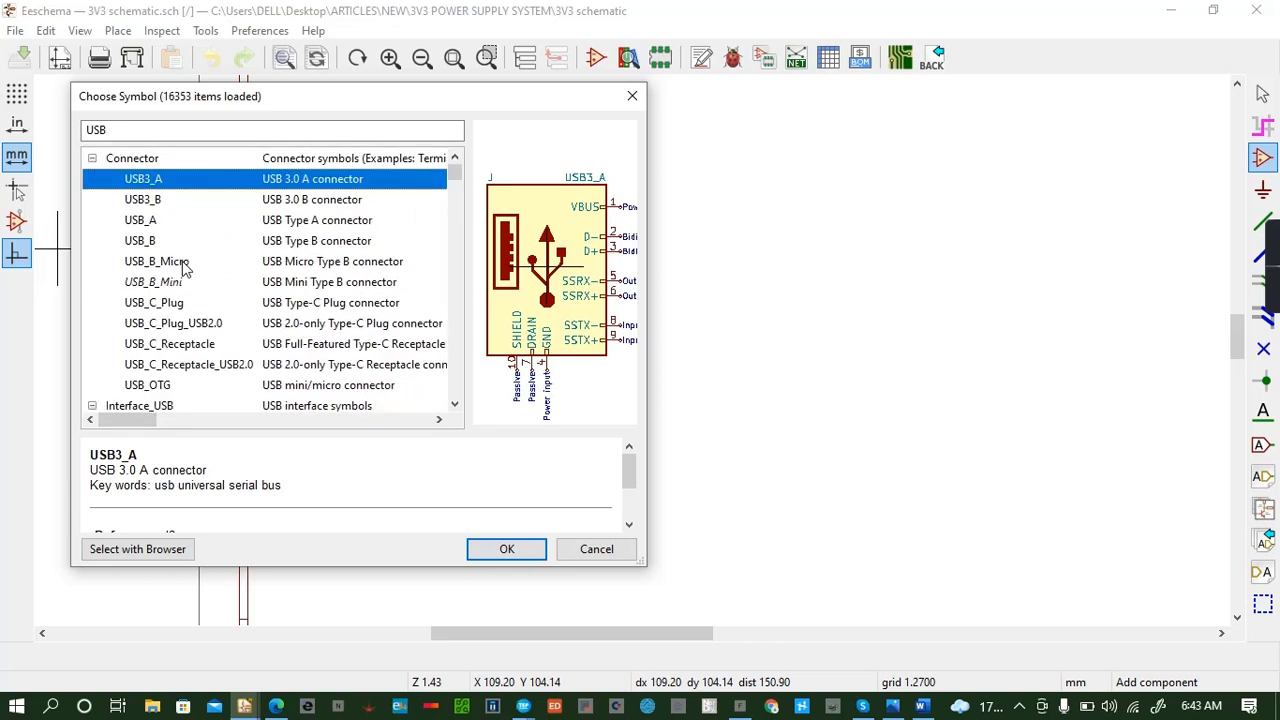
click(151, 222)
click(152, 180)
scroll(195, 255, down, 1)
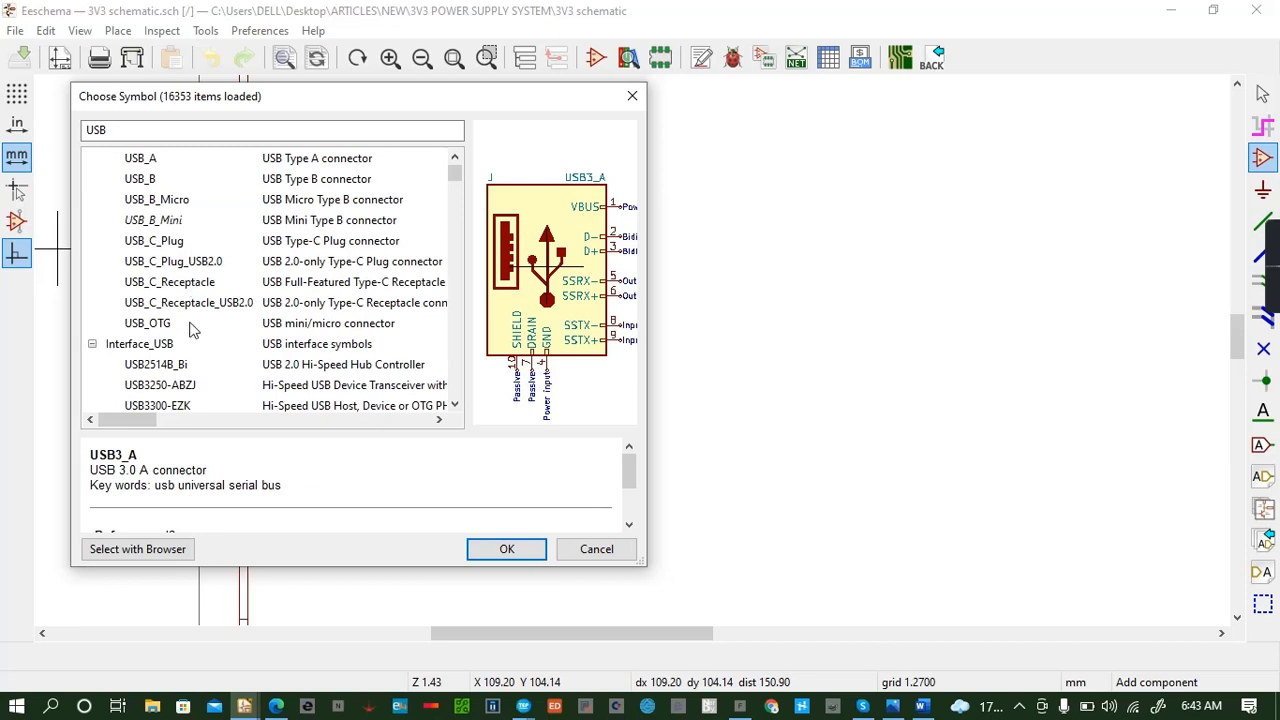
click(174, 244)
click(175, 226)
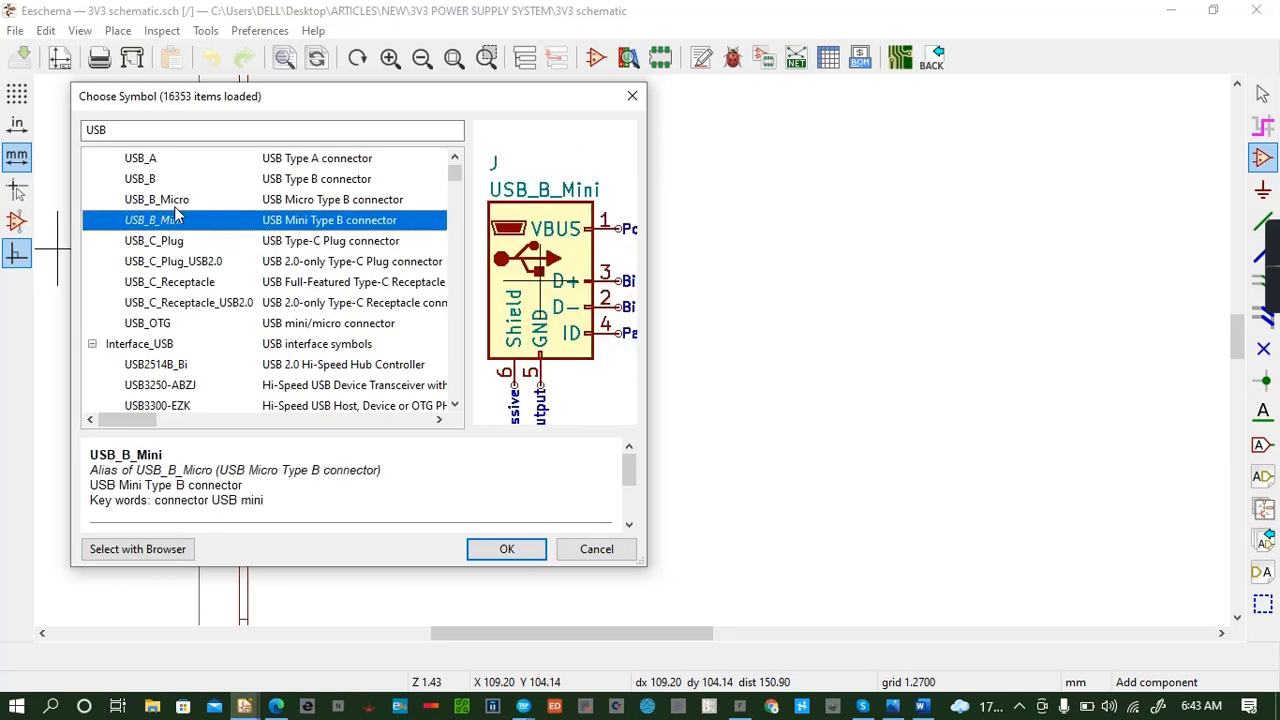
click(176, 201)
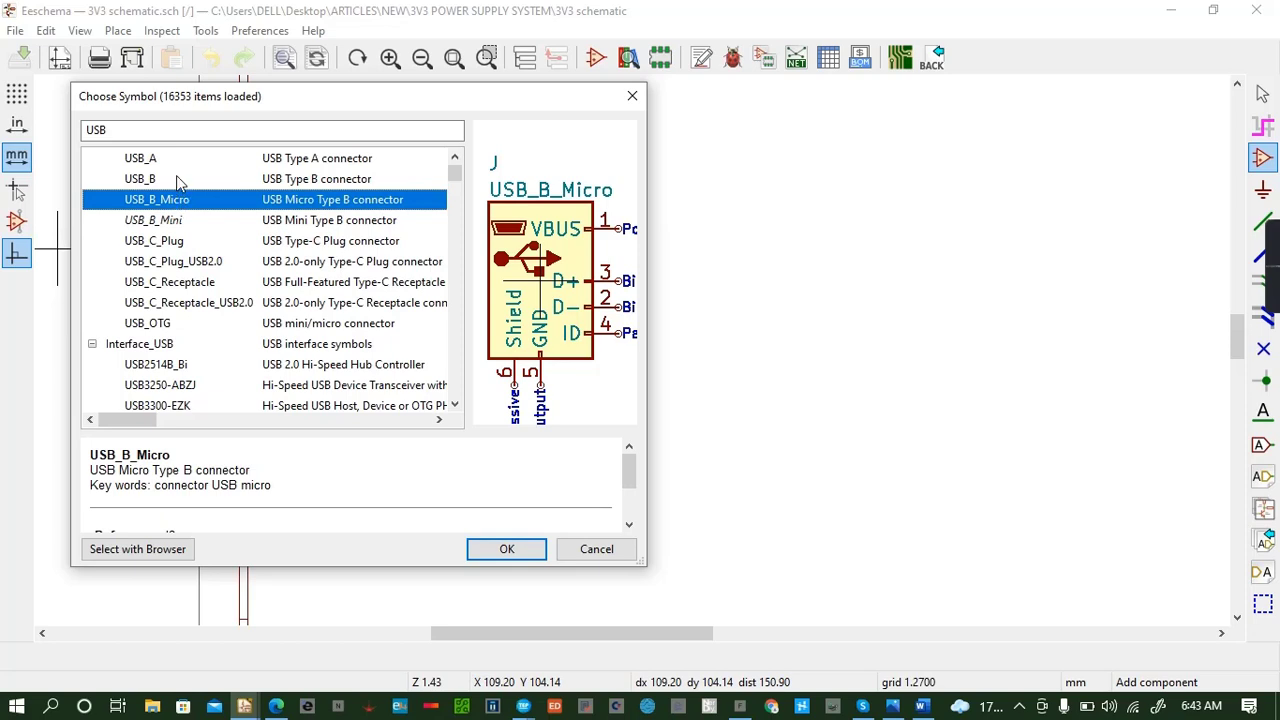
click(176, 179)
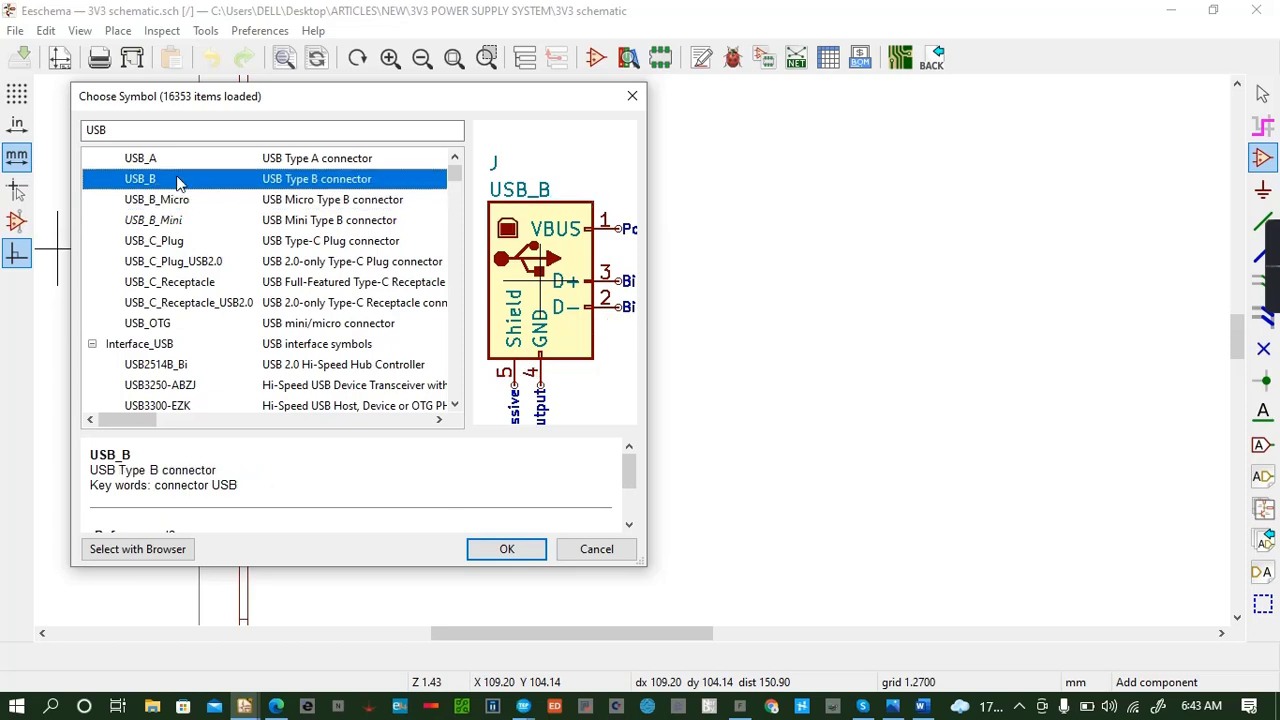
scroll(181, 180, up, 1)
click(179, 178)
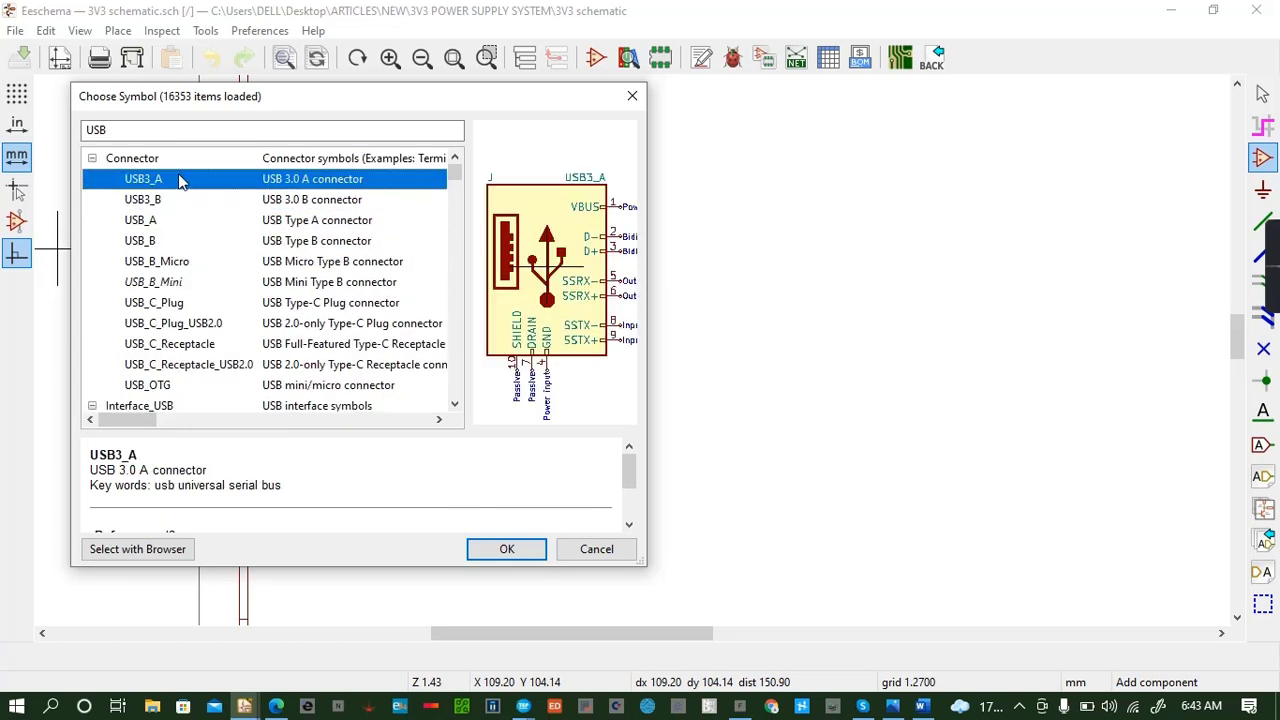
click(168, 201)
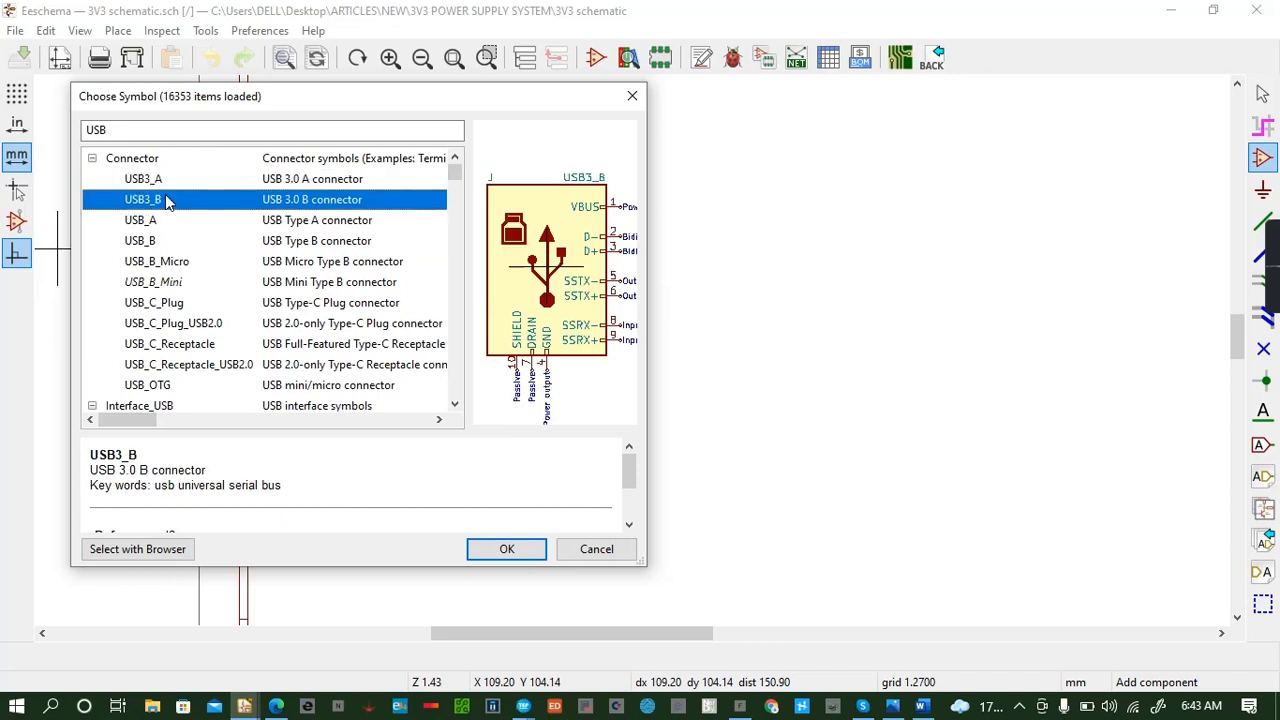
click(173, 222)
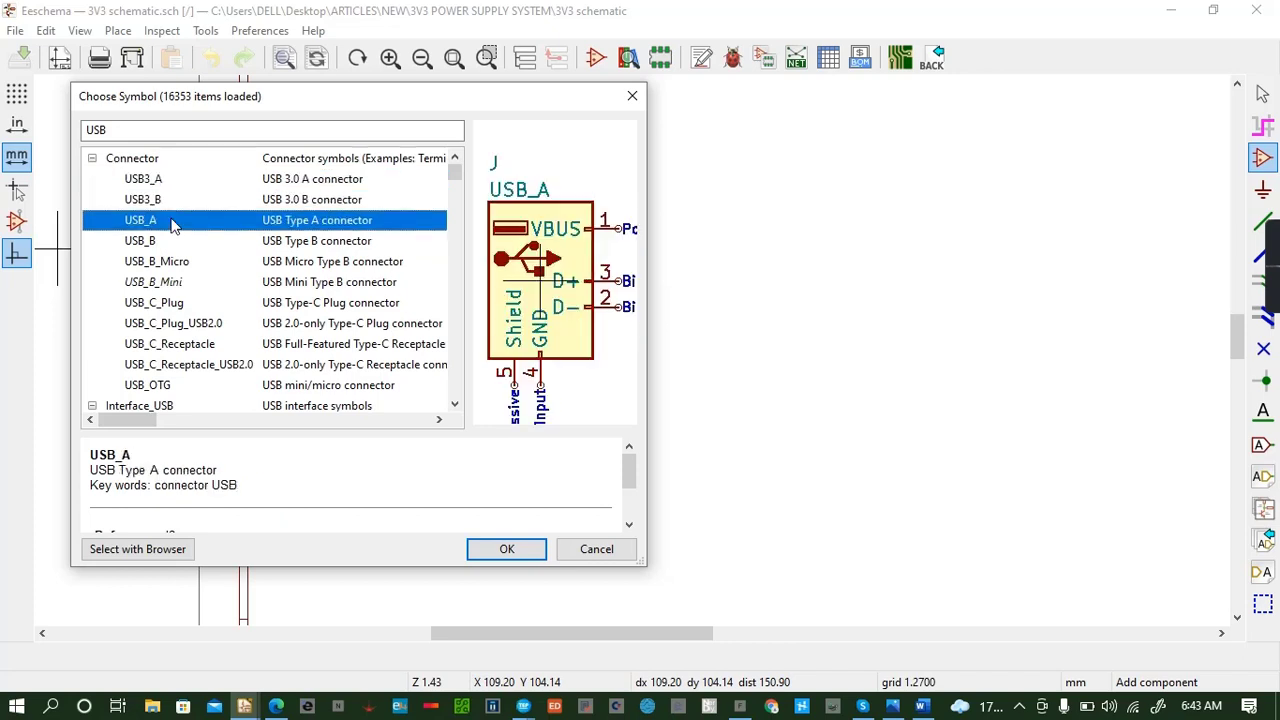
Narrow the symbol filter to "USB conne" and preview the USB_OTG, USB_B, USB3_A and USB3_B connectors.
click(145, 124)
text(conne)
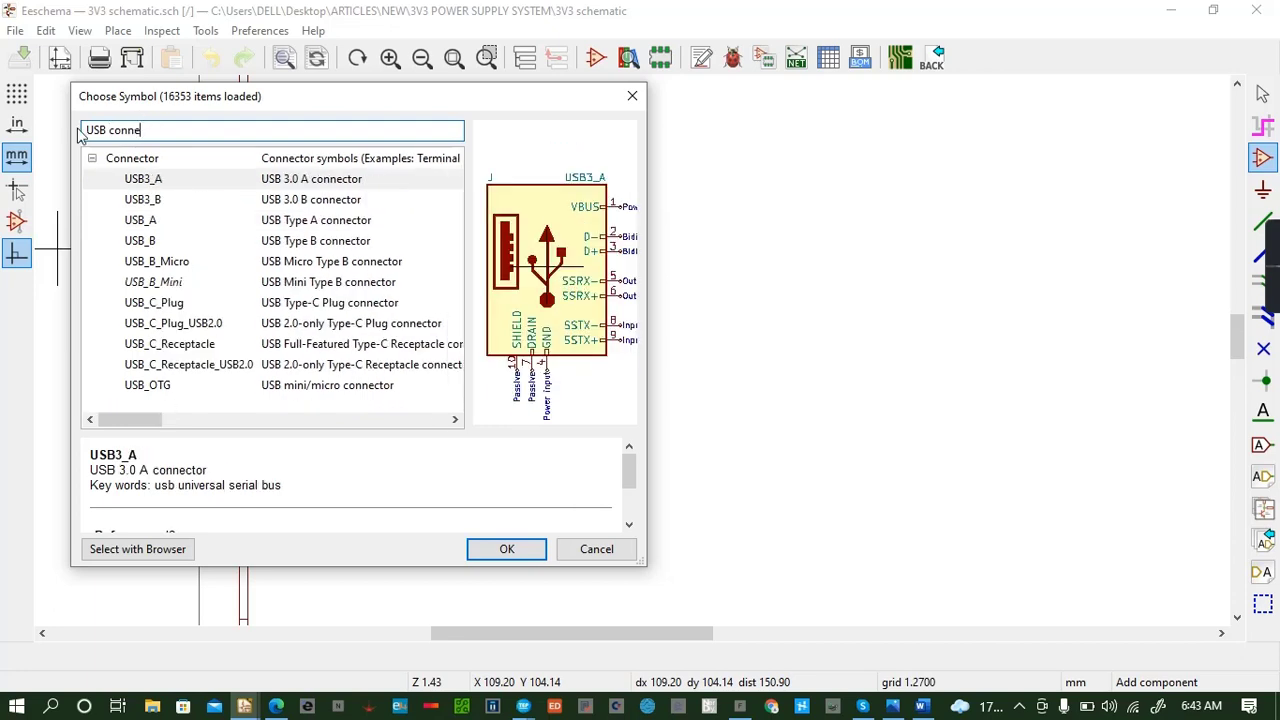
click(189, 388)
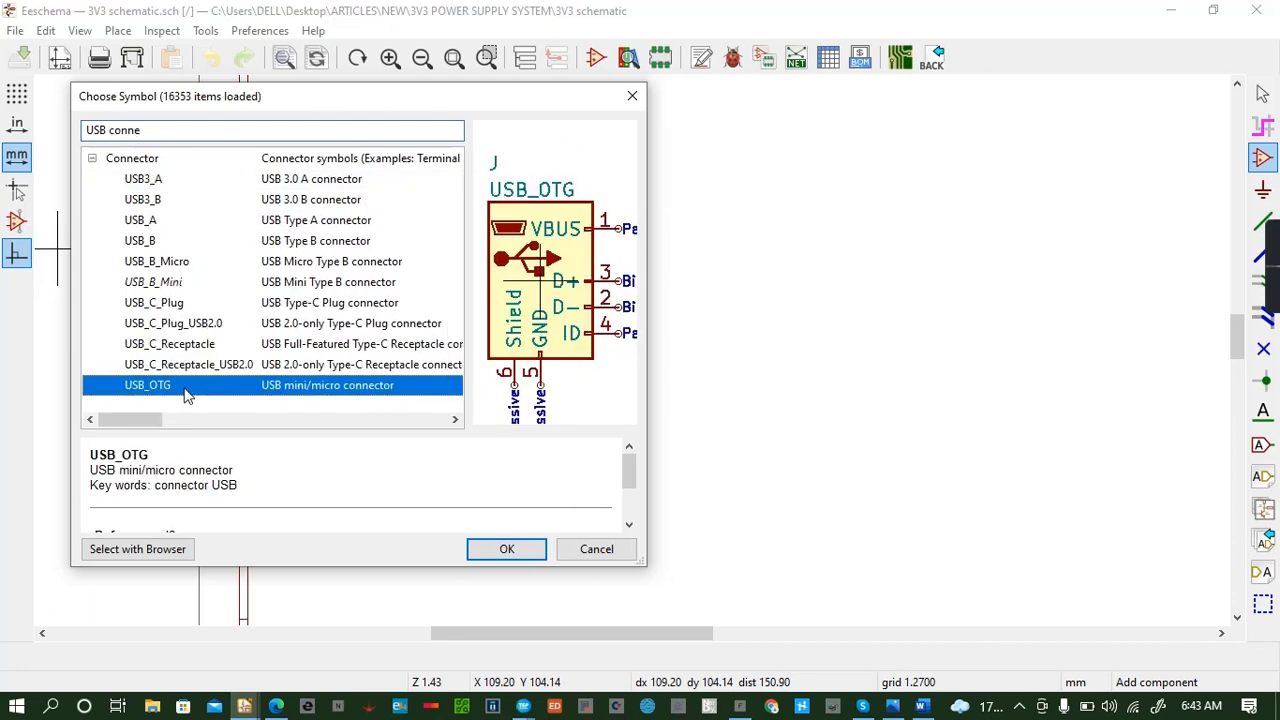
click(175, 242)
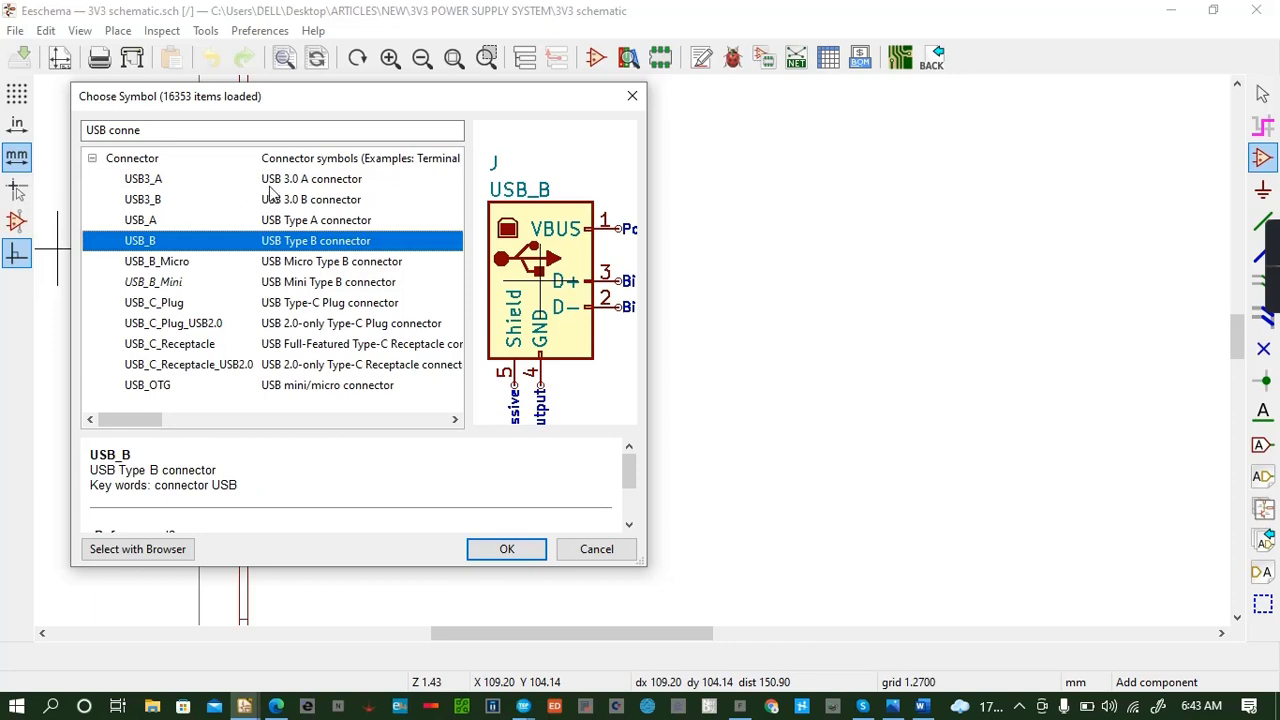
click(185, 180)
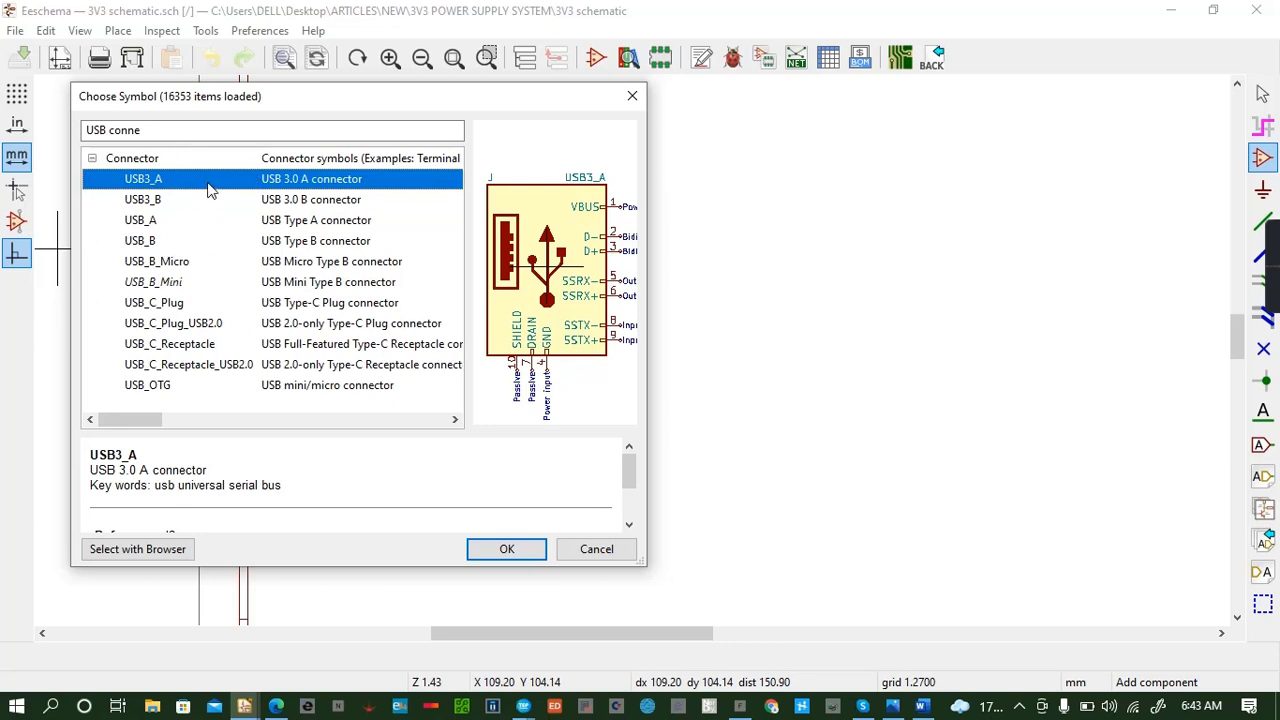
click(207, 202)
Place the USB_A Type A connector symbol near the sheet's upper-left corner and save the schematic.
click(172, 223)
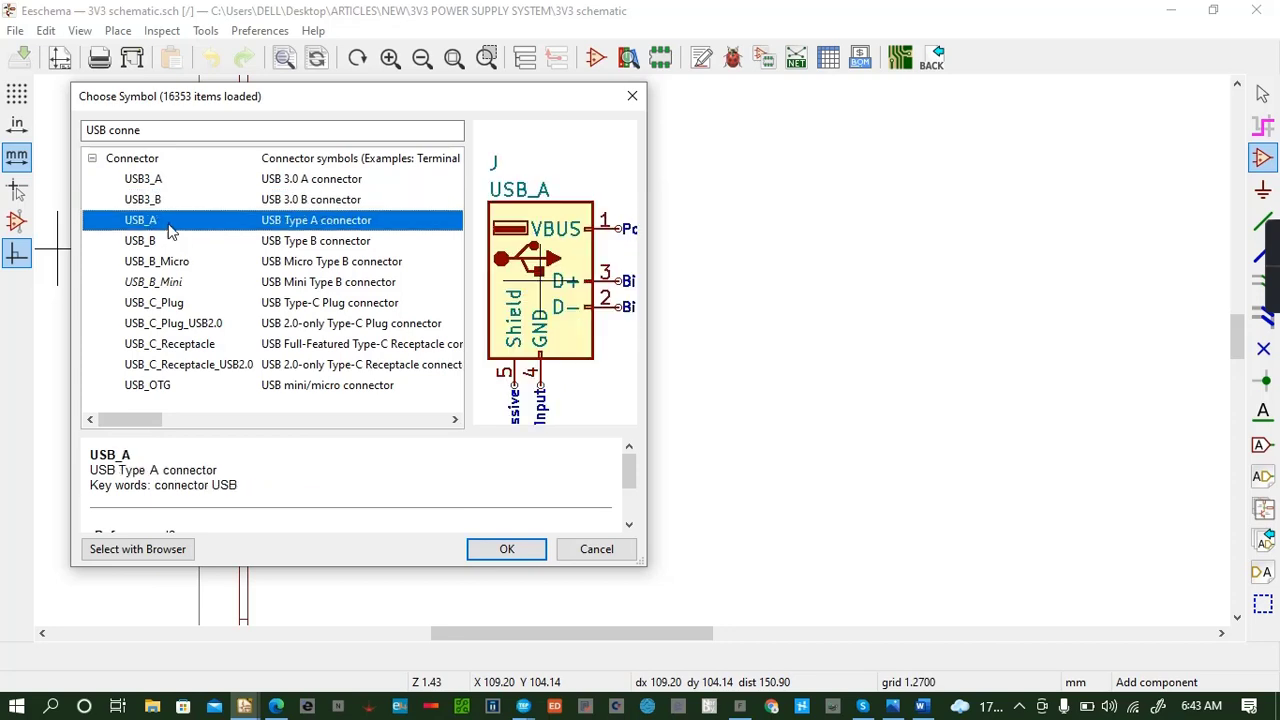
click(522, 550)
click(454, 201)
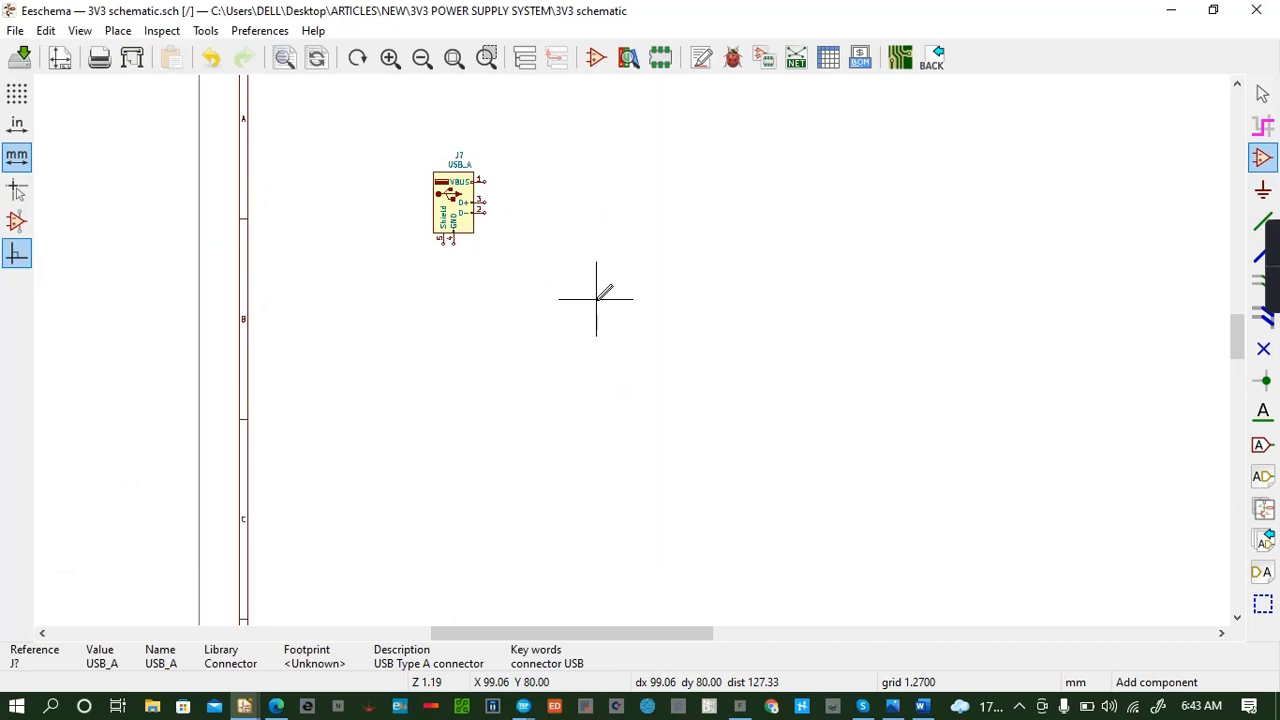
key(ctrl+s)
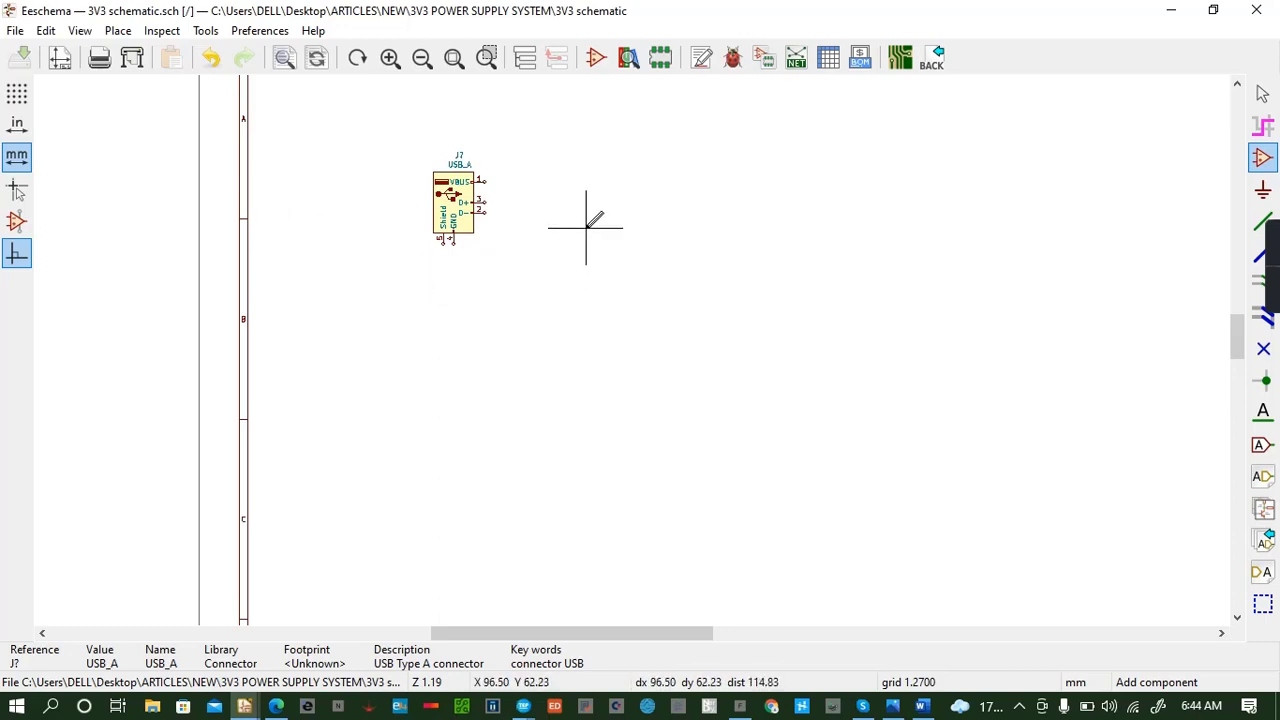
Find the polarized capacitor CP1_Small with the filter "cap" and place it to the right of the USB connector.
click(458, 237)
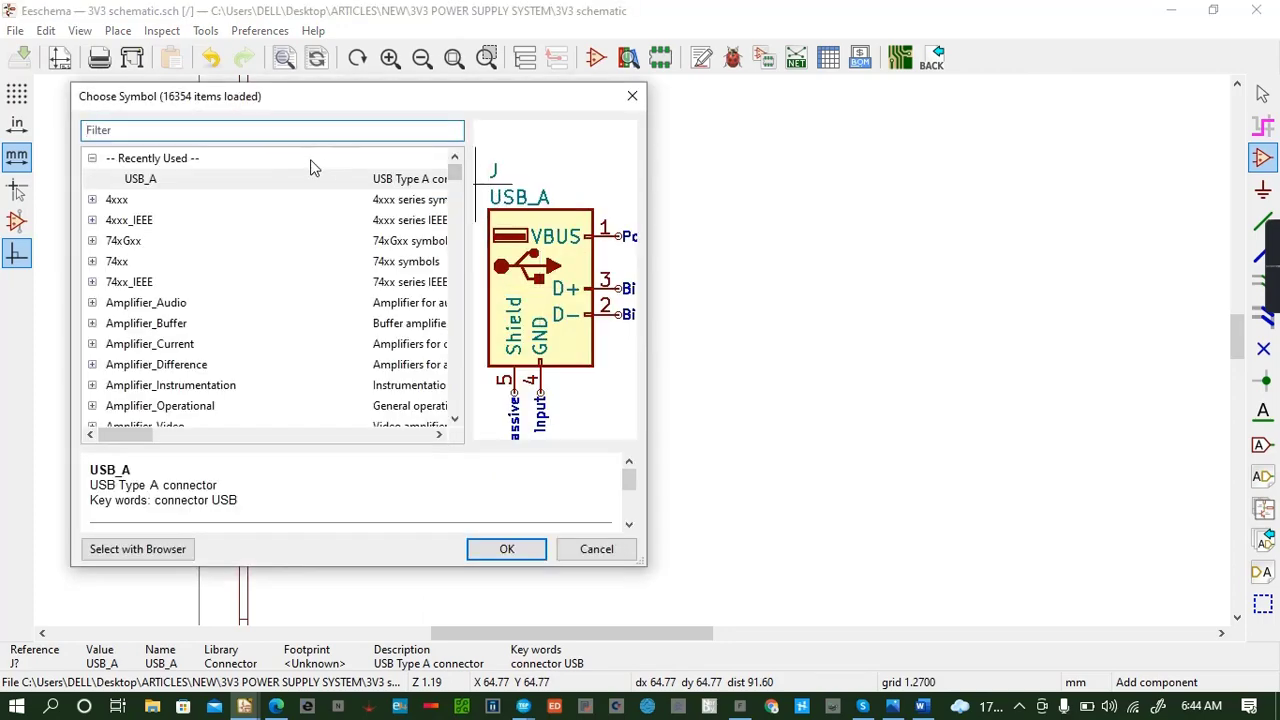
text(cap)
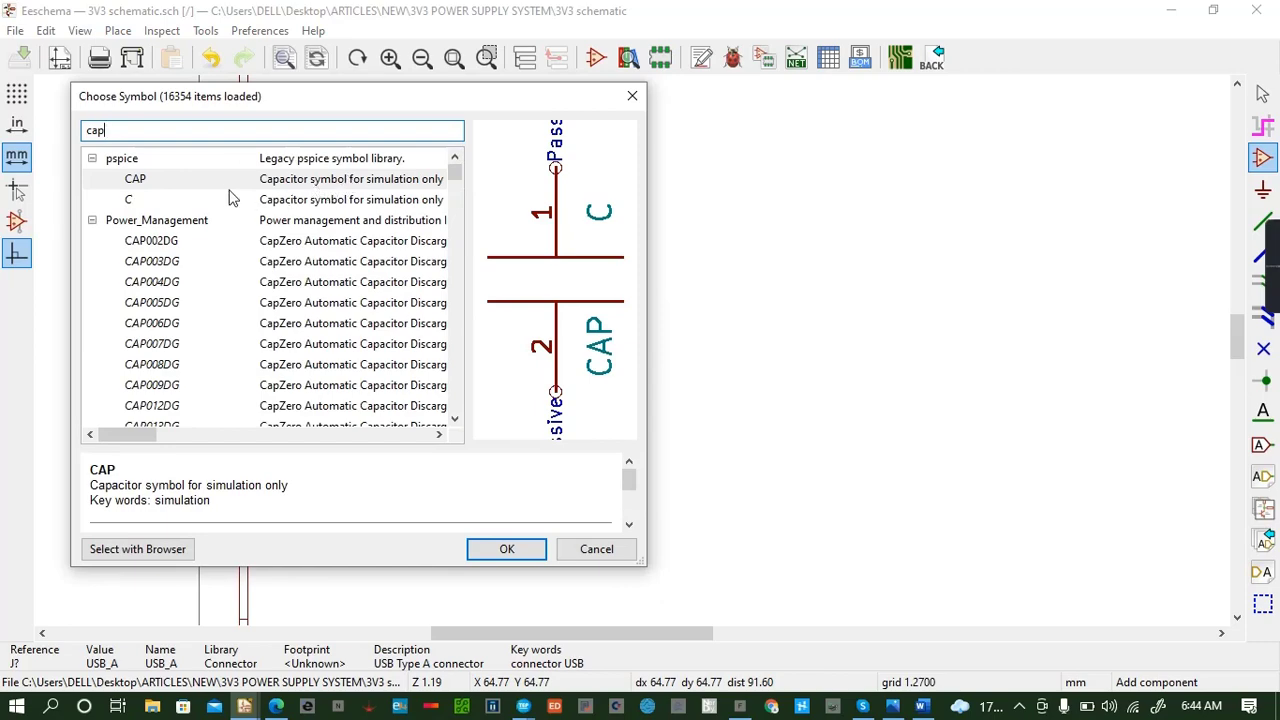
scroll(231, 191, down, 20)
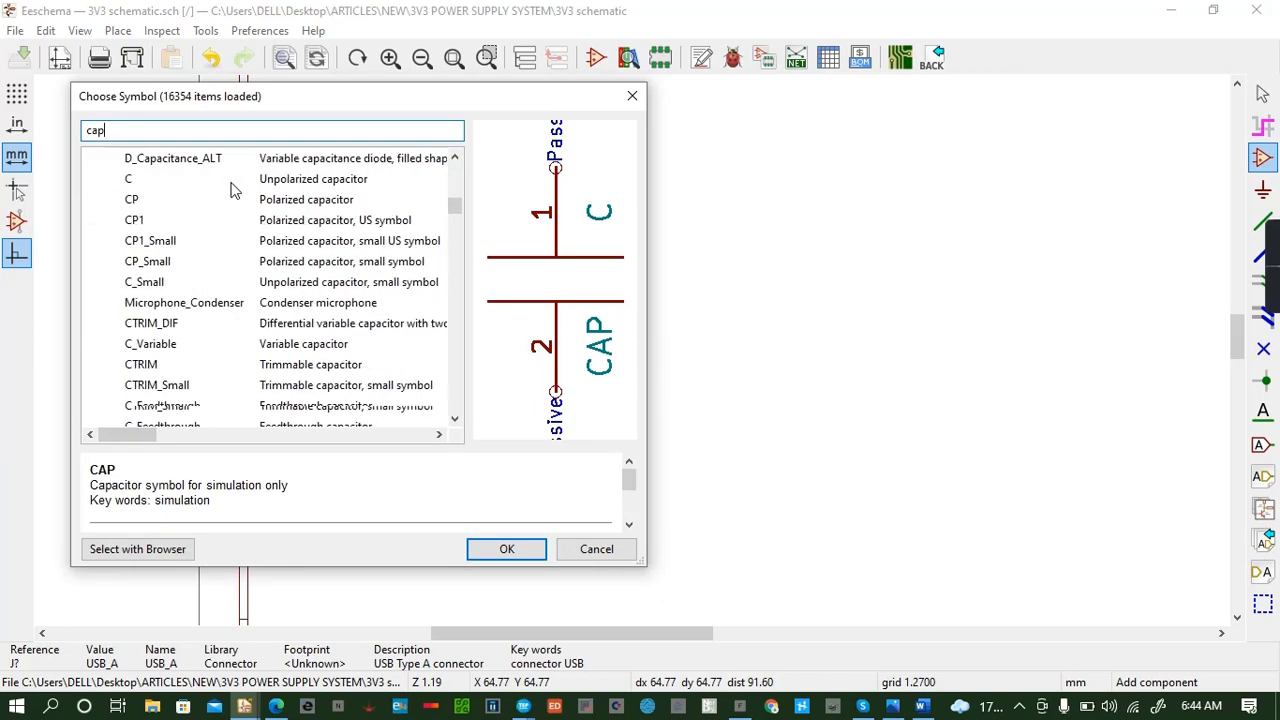
click(287, 201)
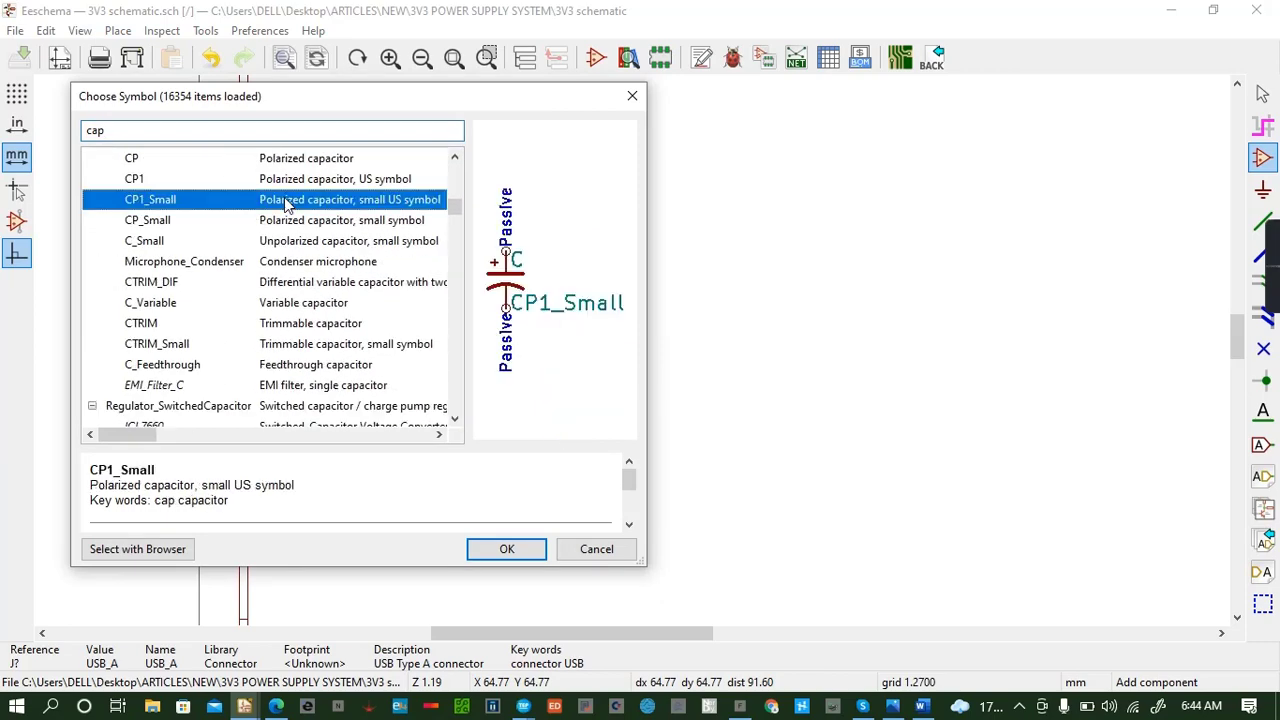
click(507, 549)
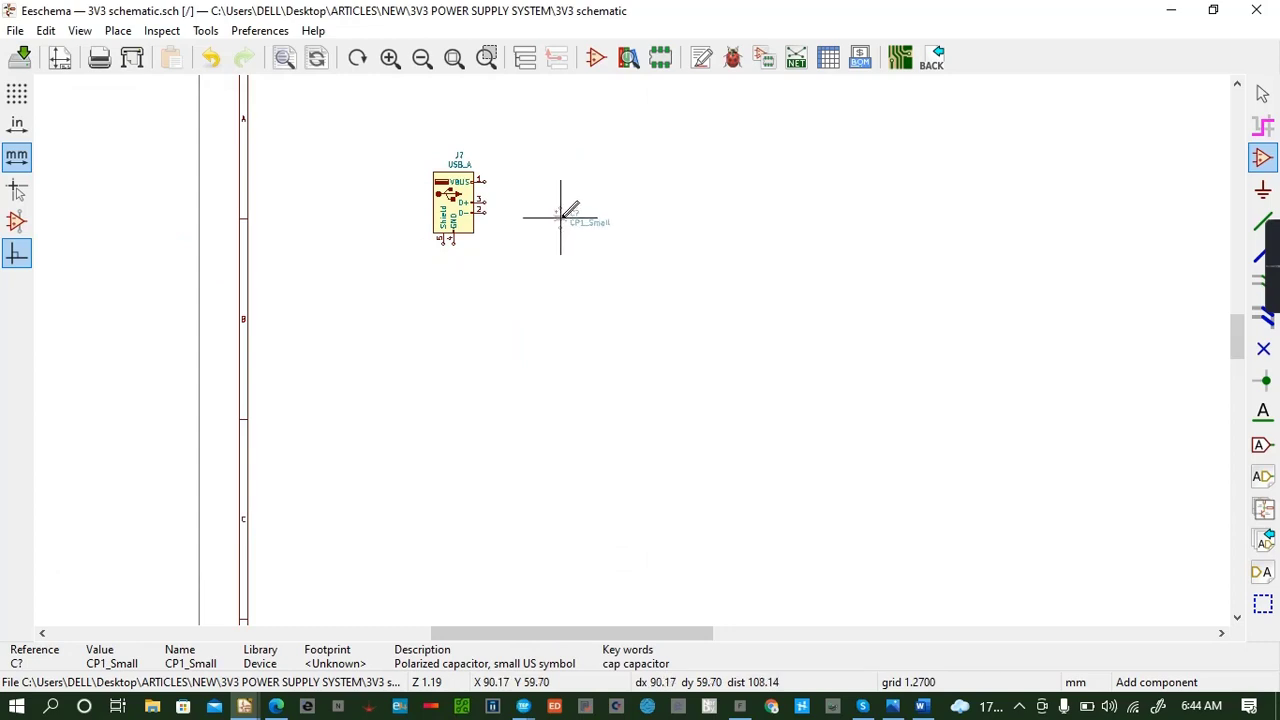
click(563, 213)
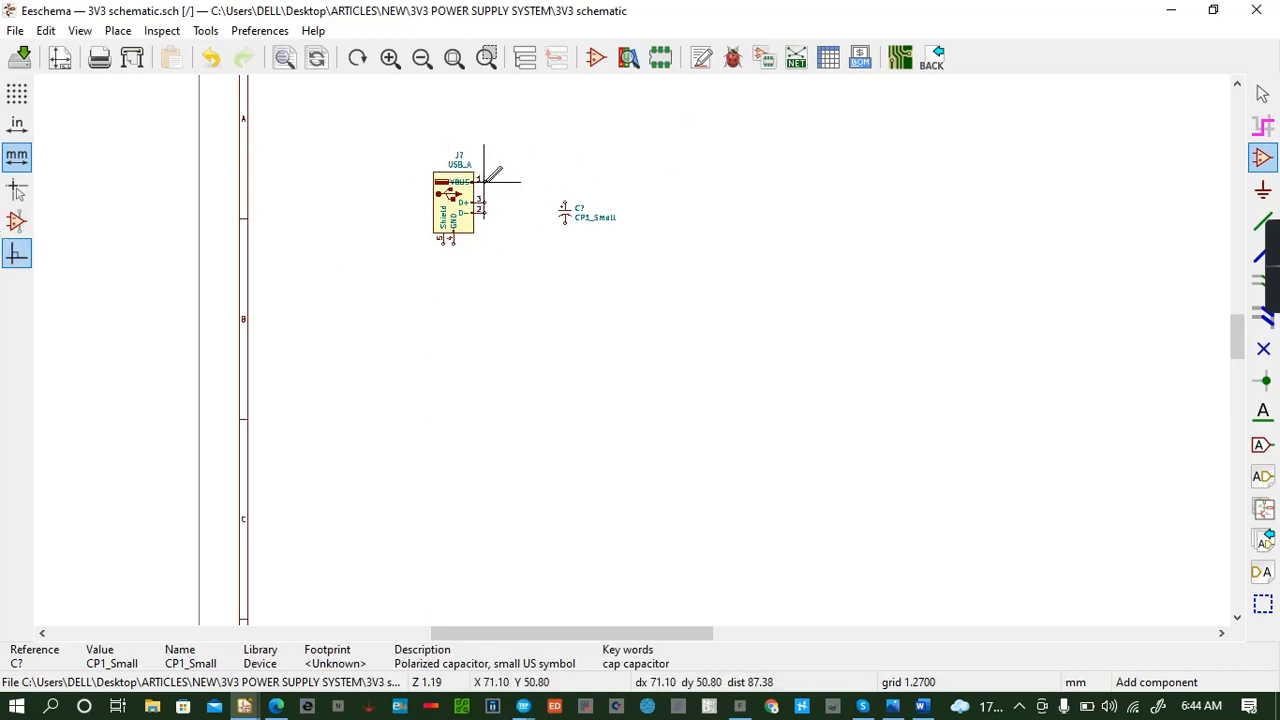
click(555, 175)
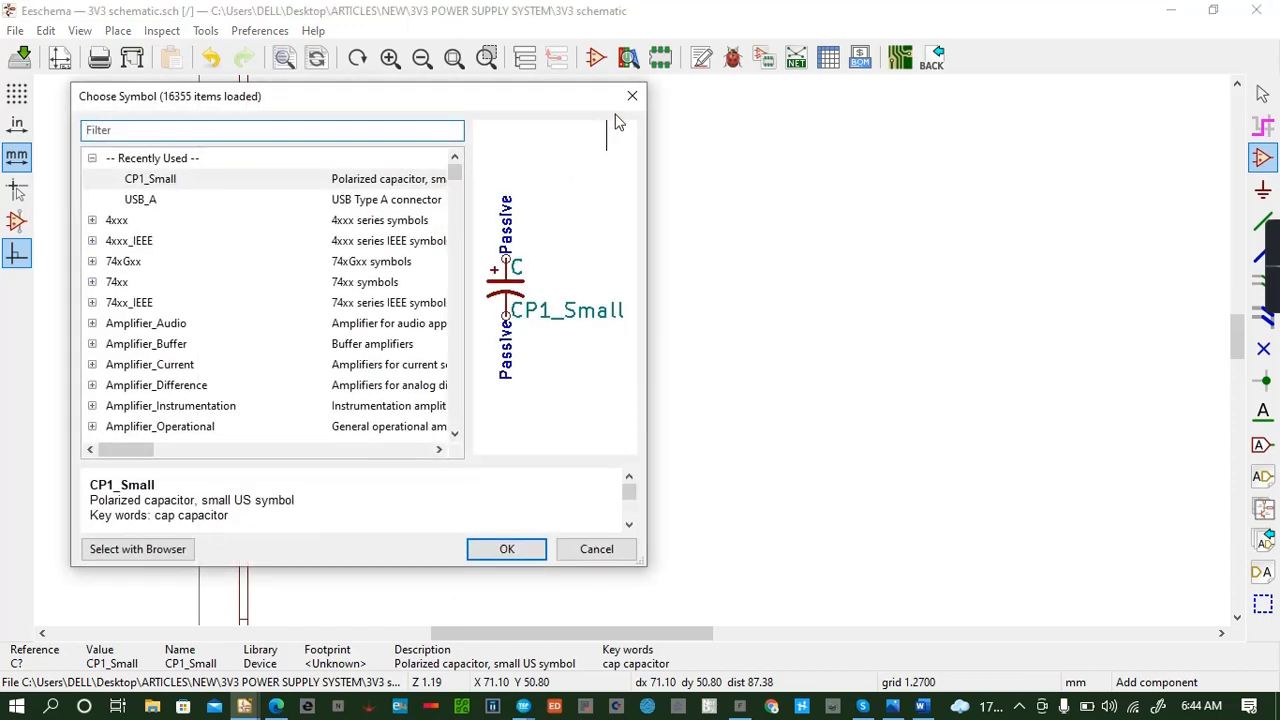
click(632, 96)
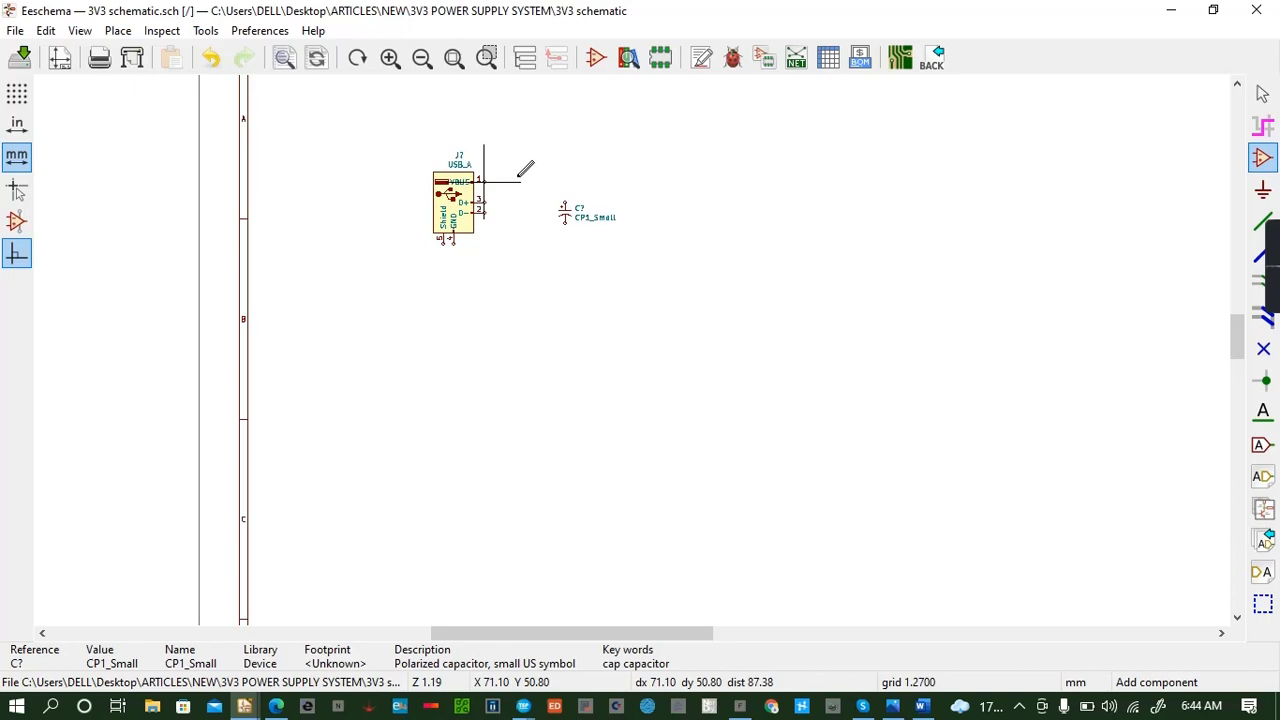
click(486, 176)
click(631, 97)
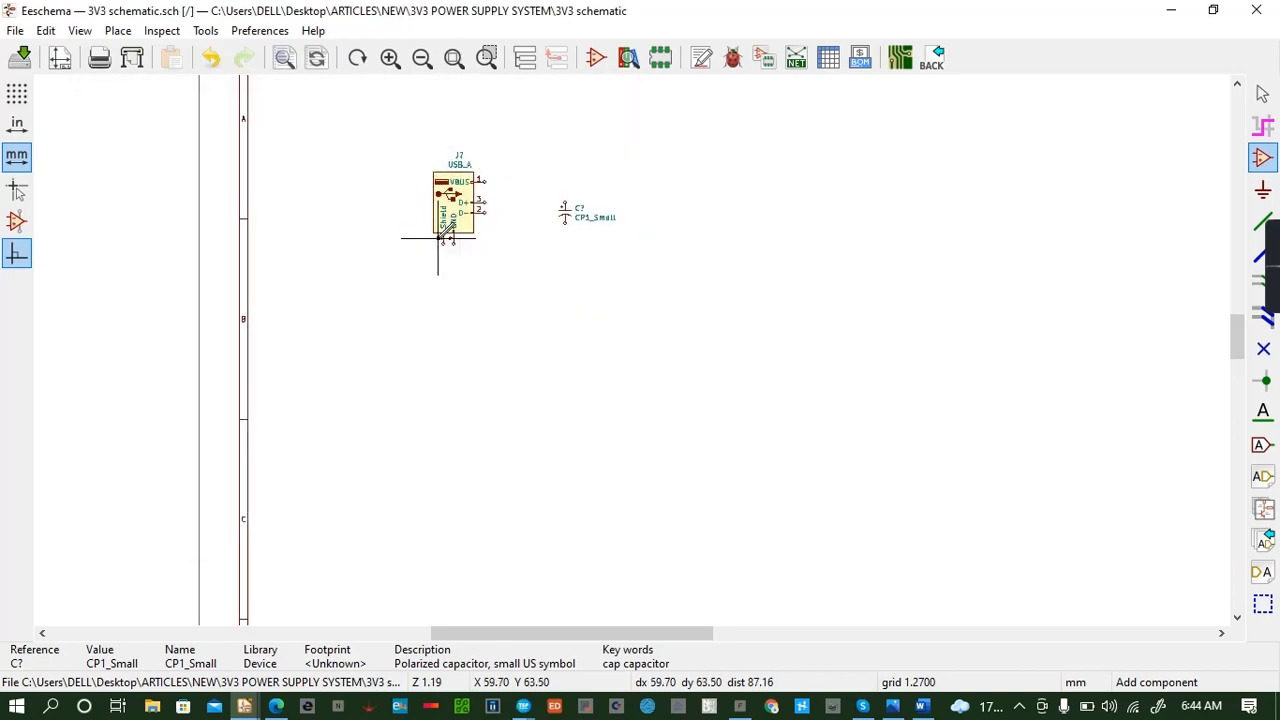
Wire the USB connector's VBUS pin 1 to the positive terminal of the CP1_Small capacitor.
key(w)
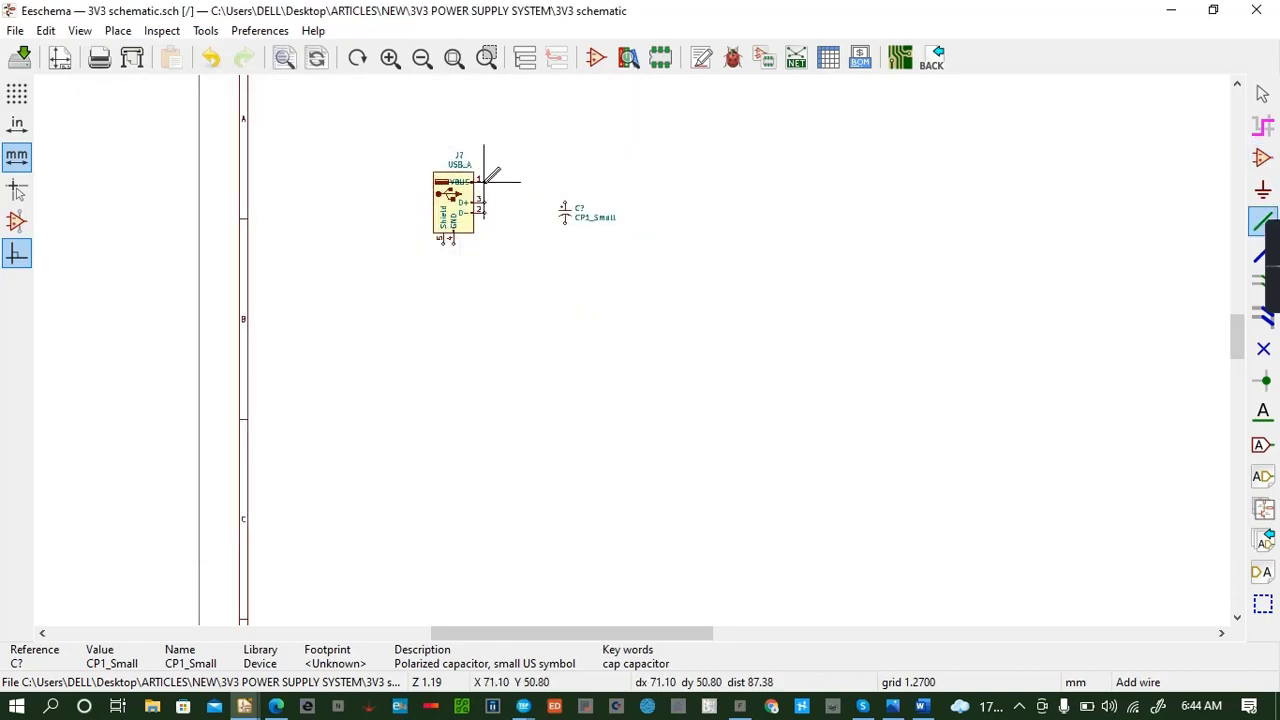
click(484, 181)
click(565, 204)
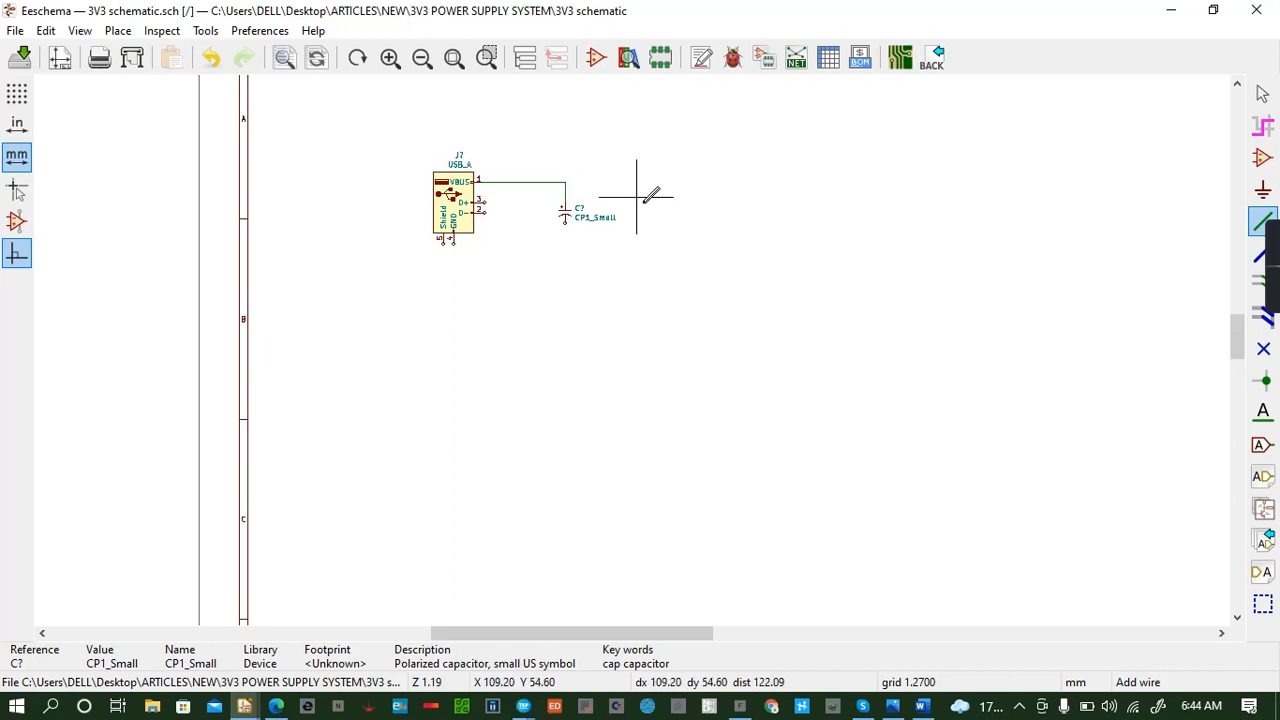
Zoom in on the USB connector and capacitor to inspect their pins and the wire between them.
scroll(530, 207, up, 3)
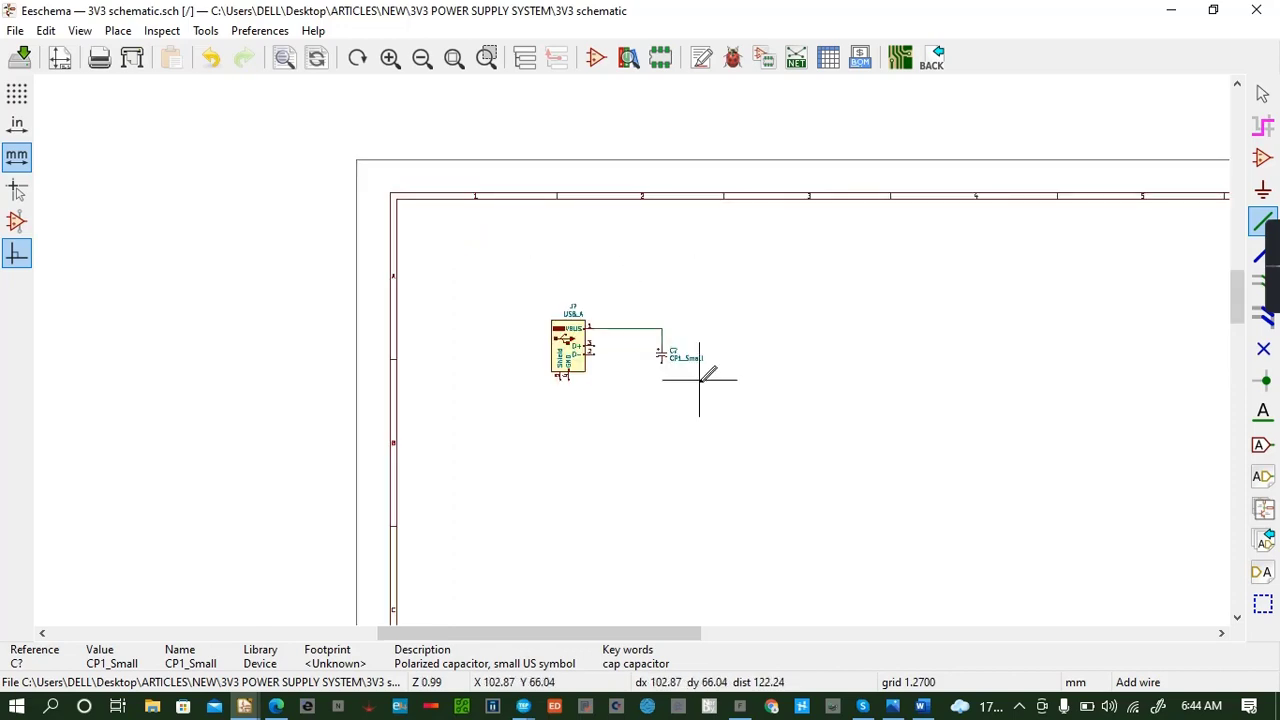
scroll(632, 349, up, 5)
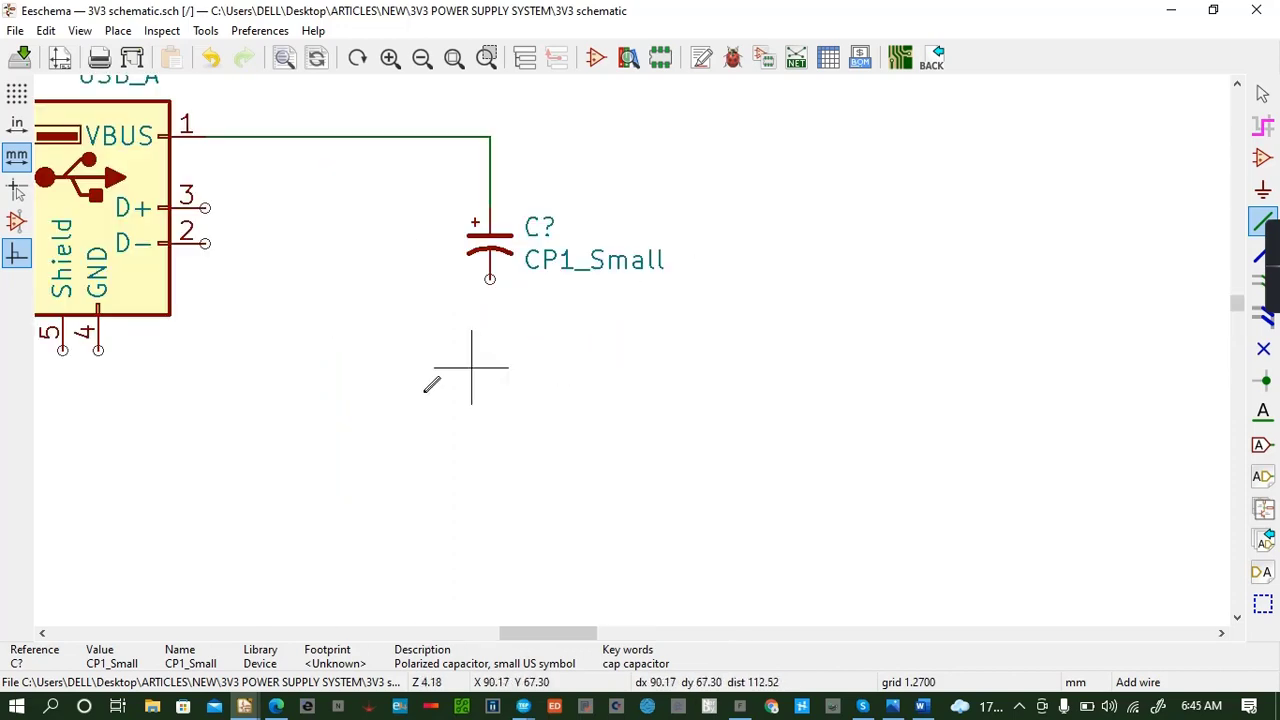
click(43, 636)
click(43, 636)
click(43, 636)
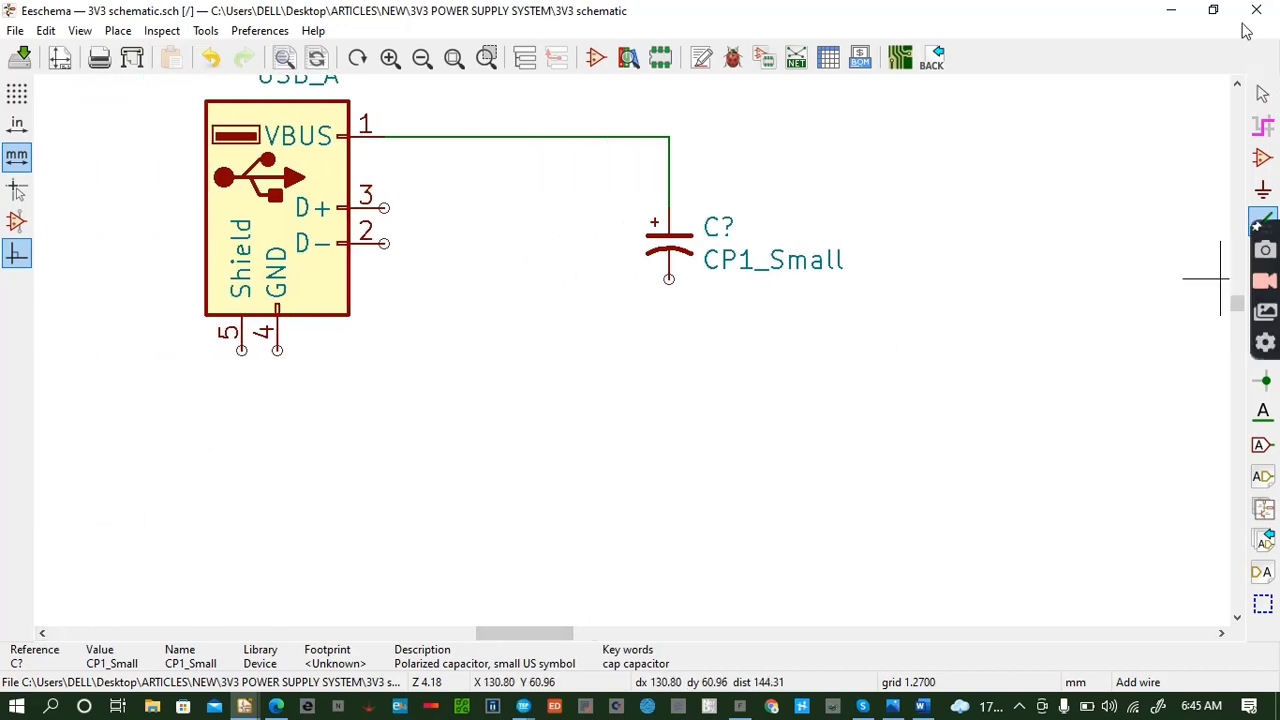
Move the CP1_Small capacitor closer to the USB connector and delete the old wire segments between them.
click(1237, 85)
click(1237, 85)
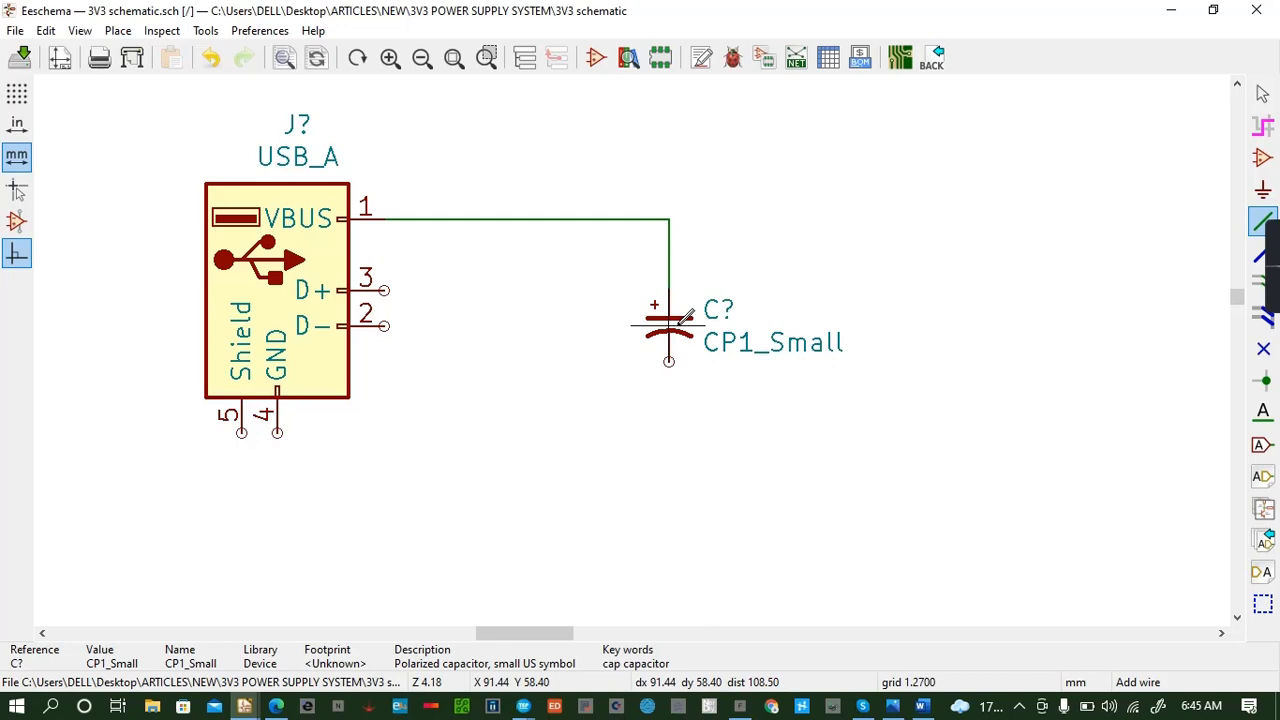
key(m)
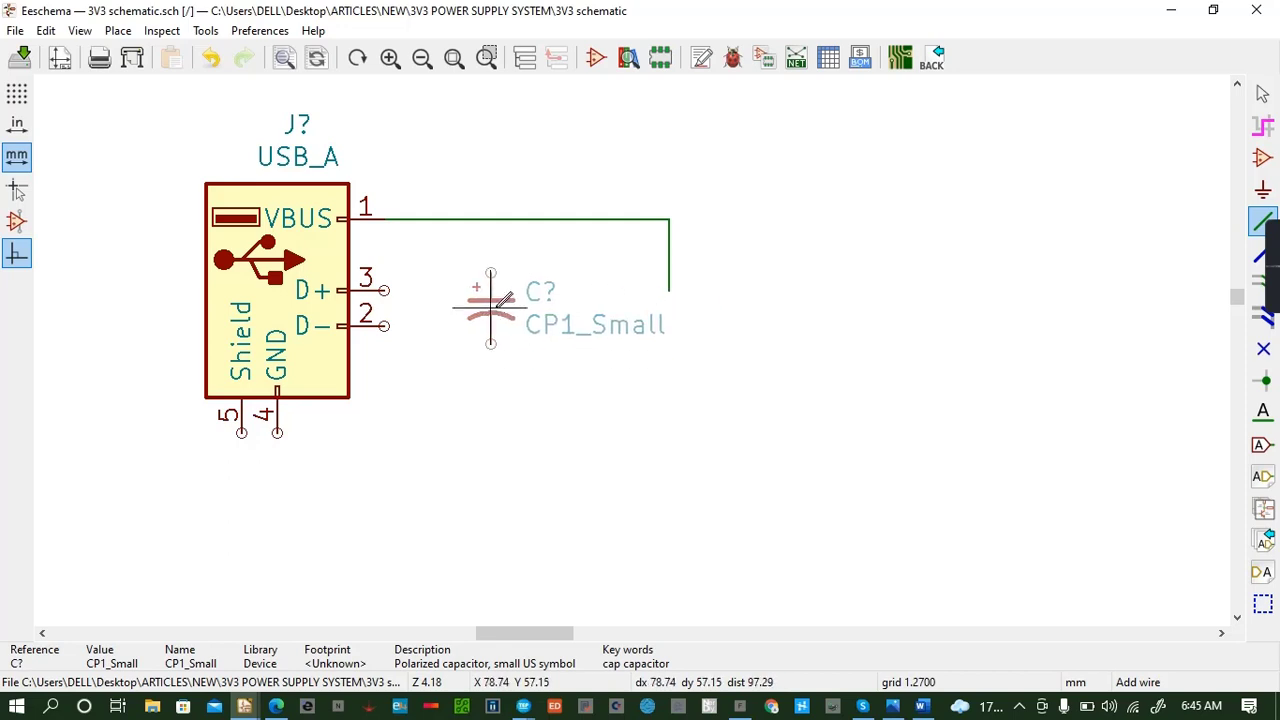
click(507, 298)
key(Delete)
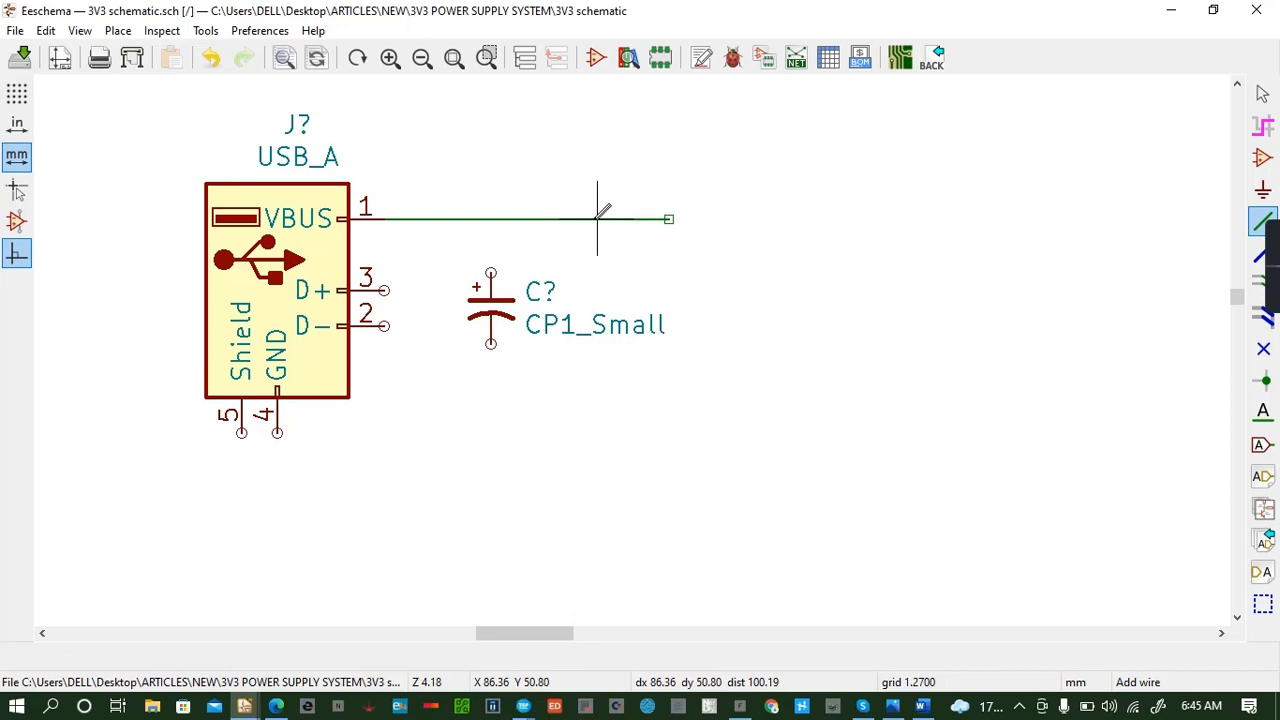
key(Delete)
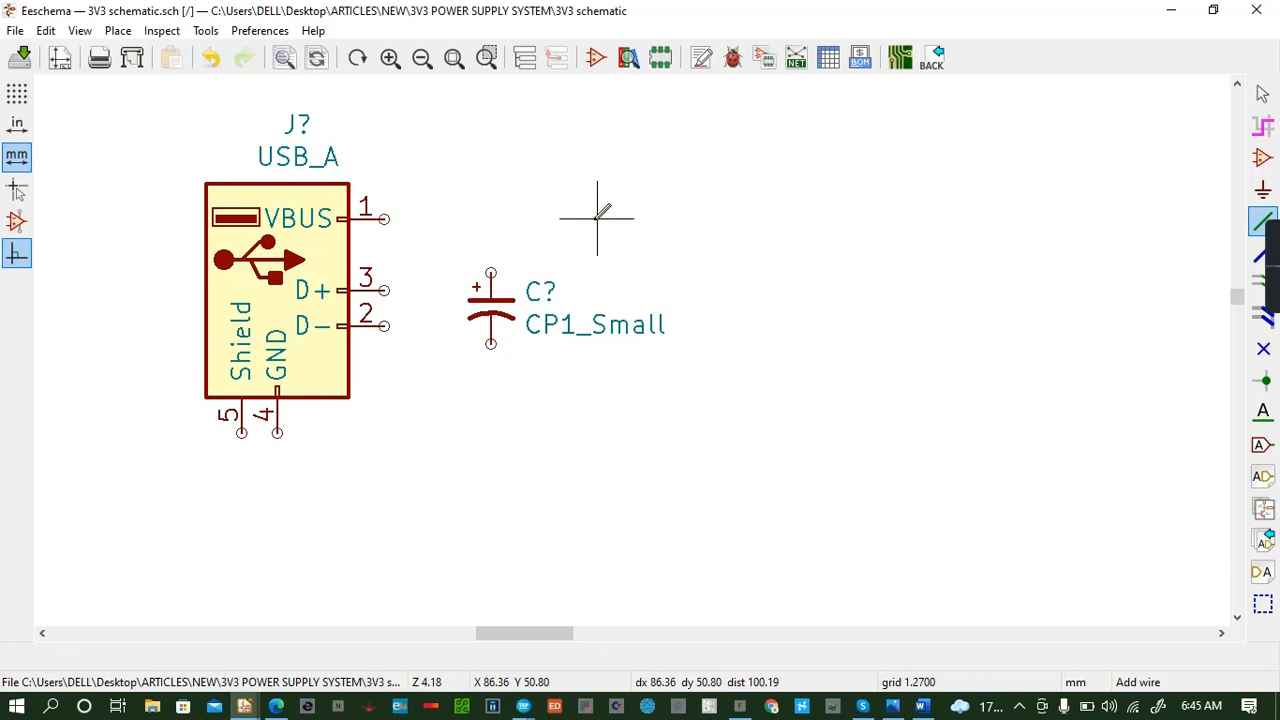
Rewire the USB connector's VBUS pin 1 to the moved capacitor's positive terminal and save the schematic.
click(384, 218)
click(491, 273)
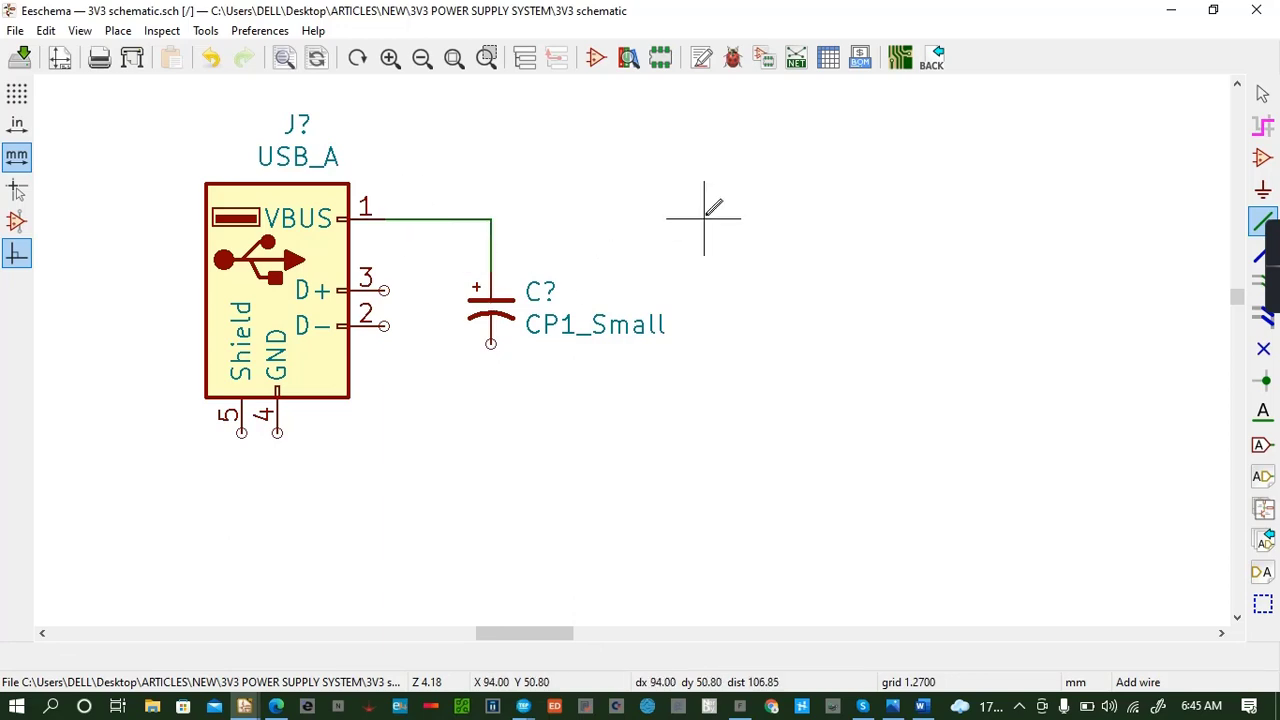
key(ctrl+s)
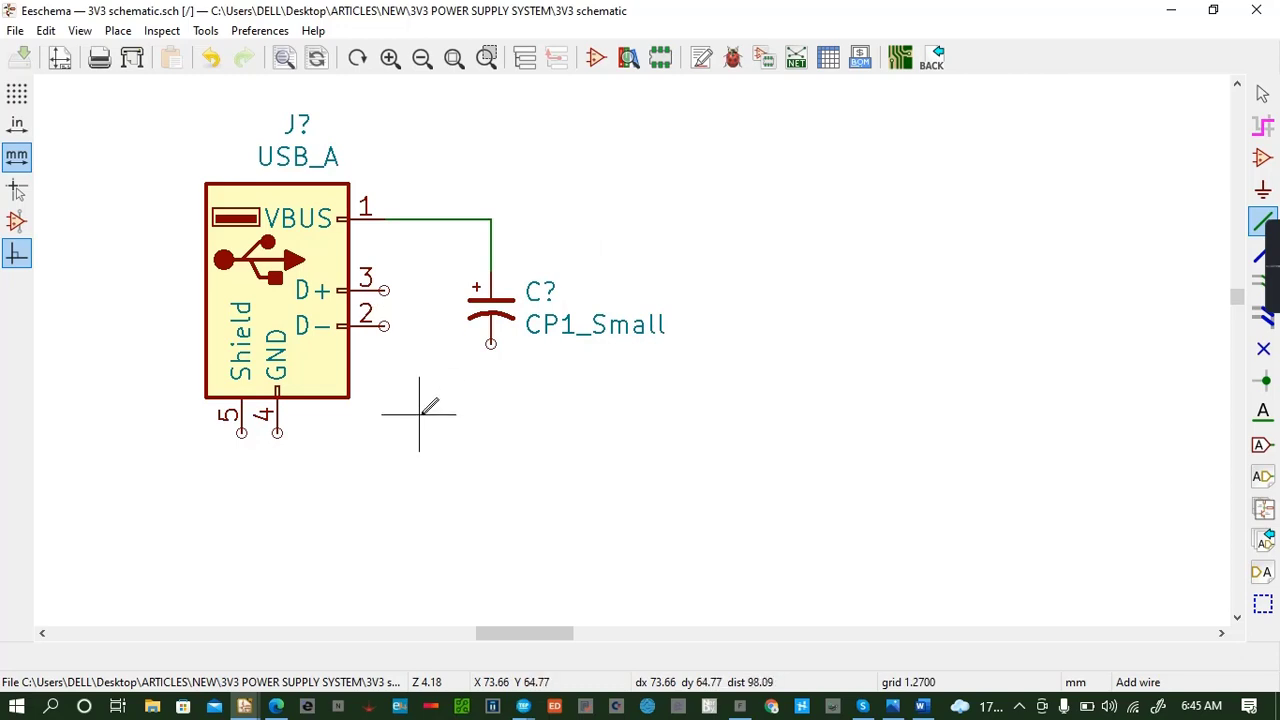
Place a GND power symbol below the capacitor and a copy of it beneath the USB connector's pins 4 and 5.
key(a)
click(419, 413)
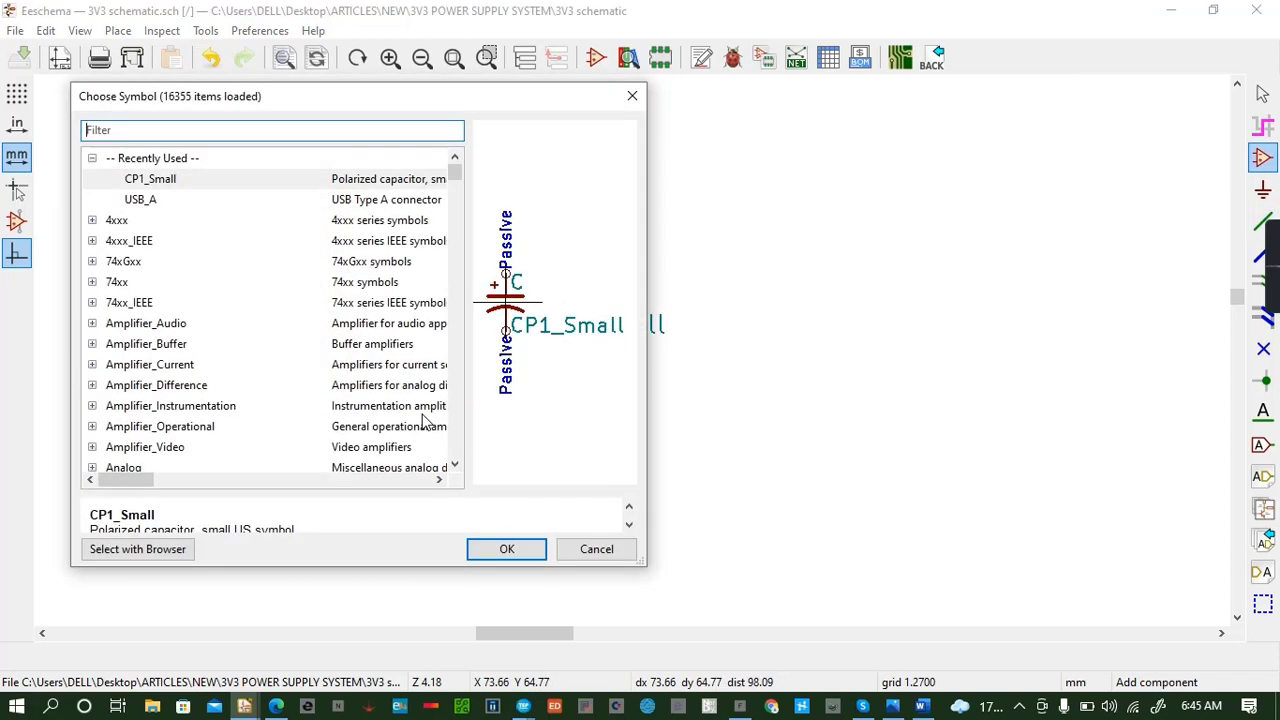
text(GR)
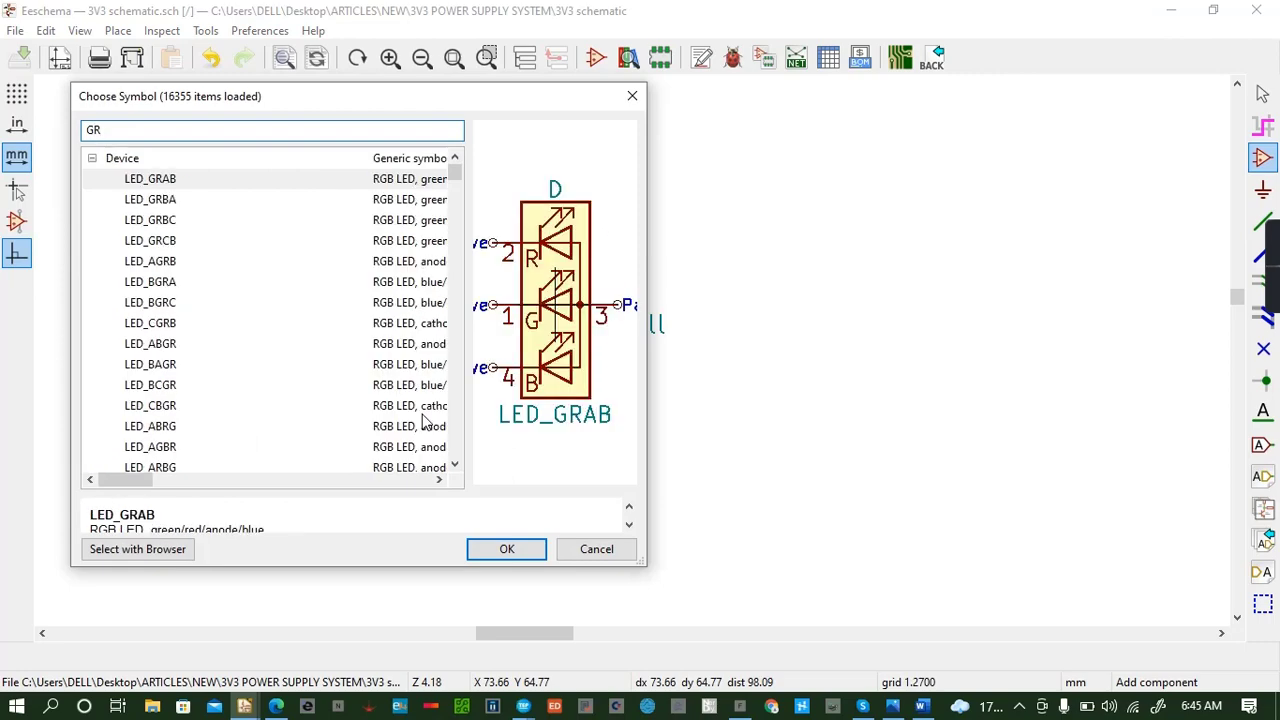
text(D)
key(BackSpace)
key(BackSpace)
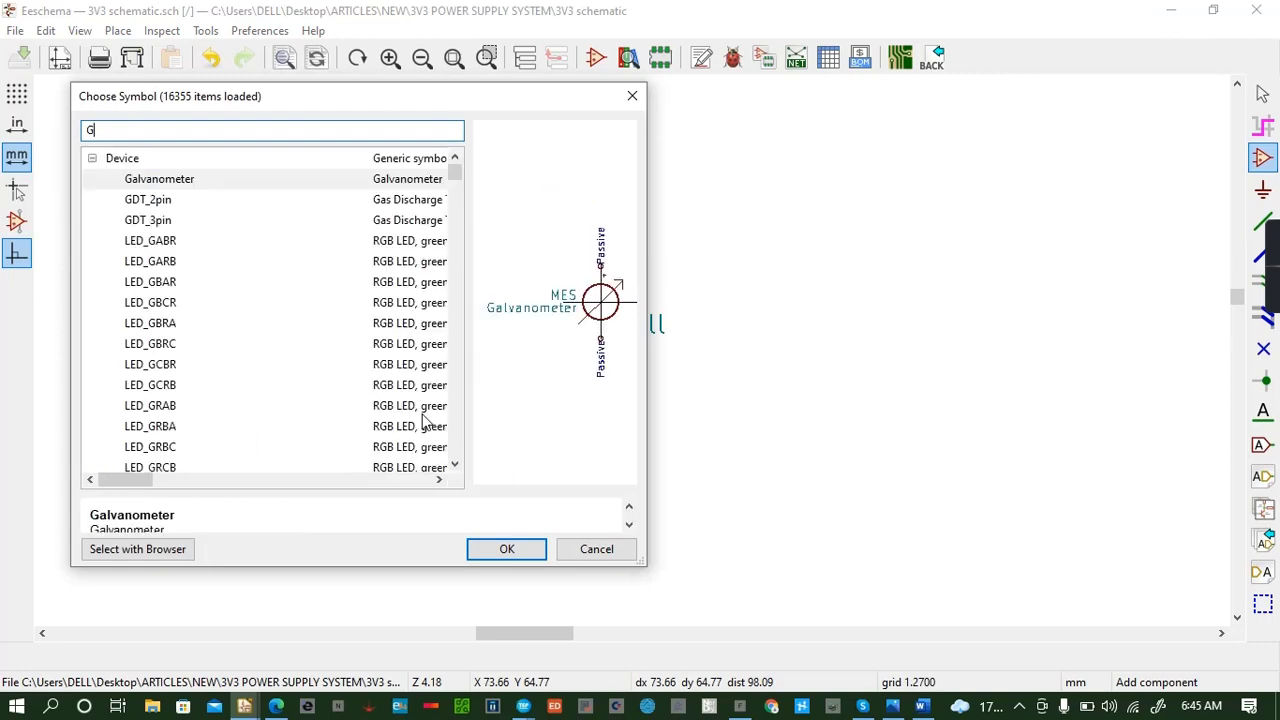
text(ND)
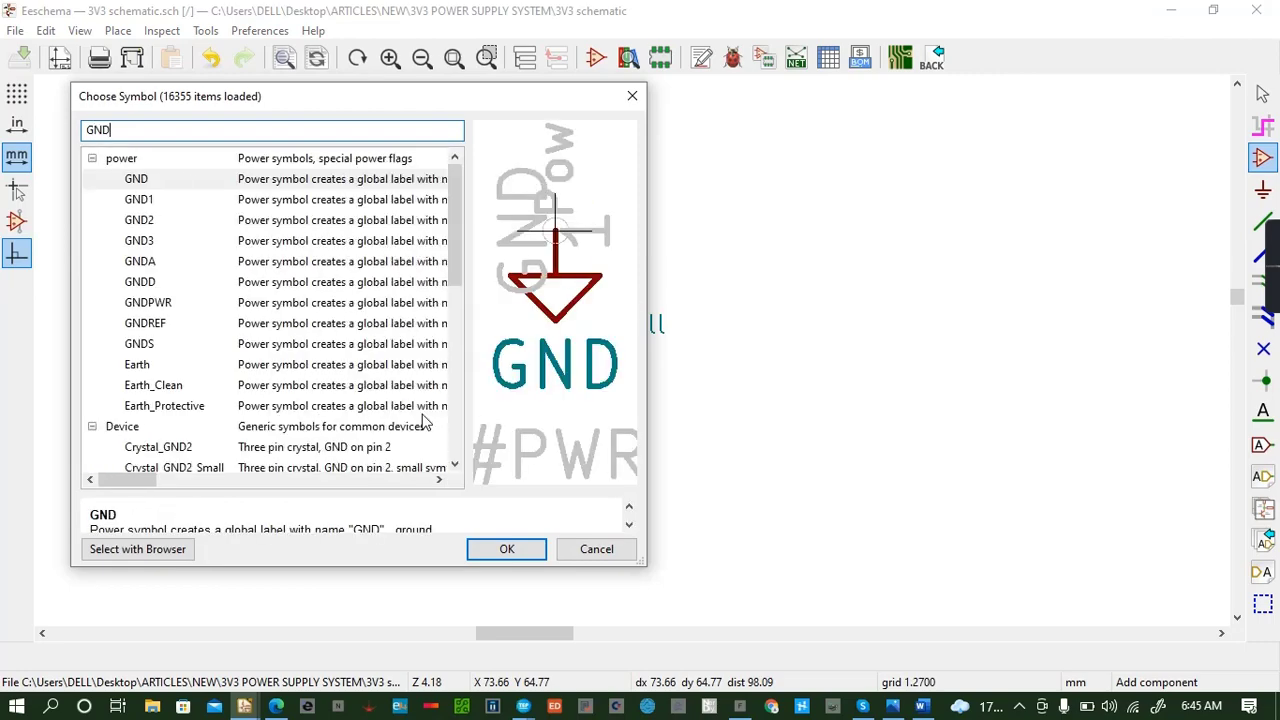
click(240, 182)
click(522, 549)
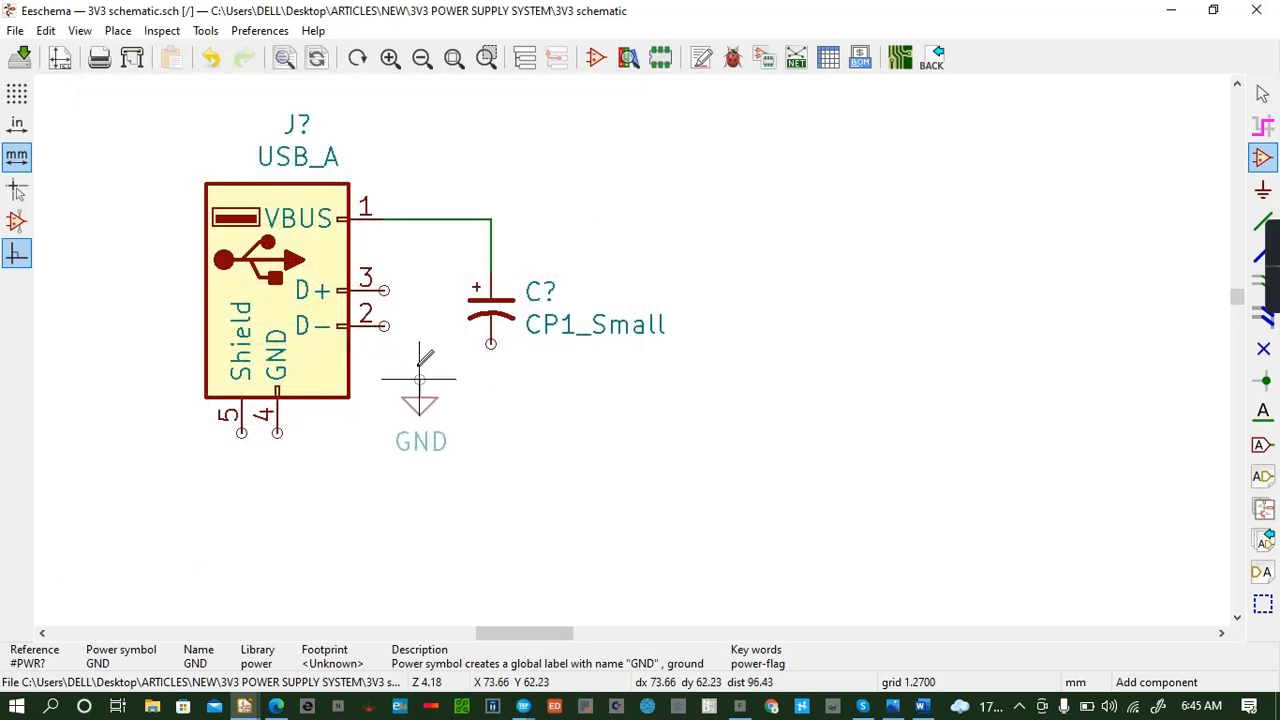
click(490, 380)
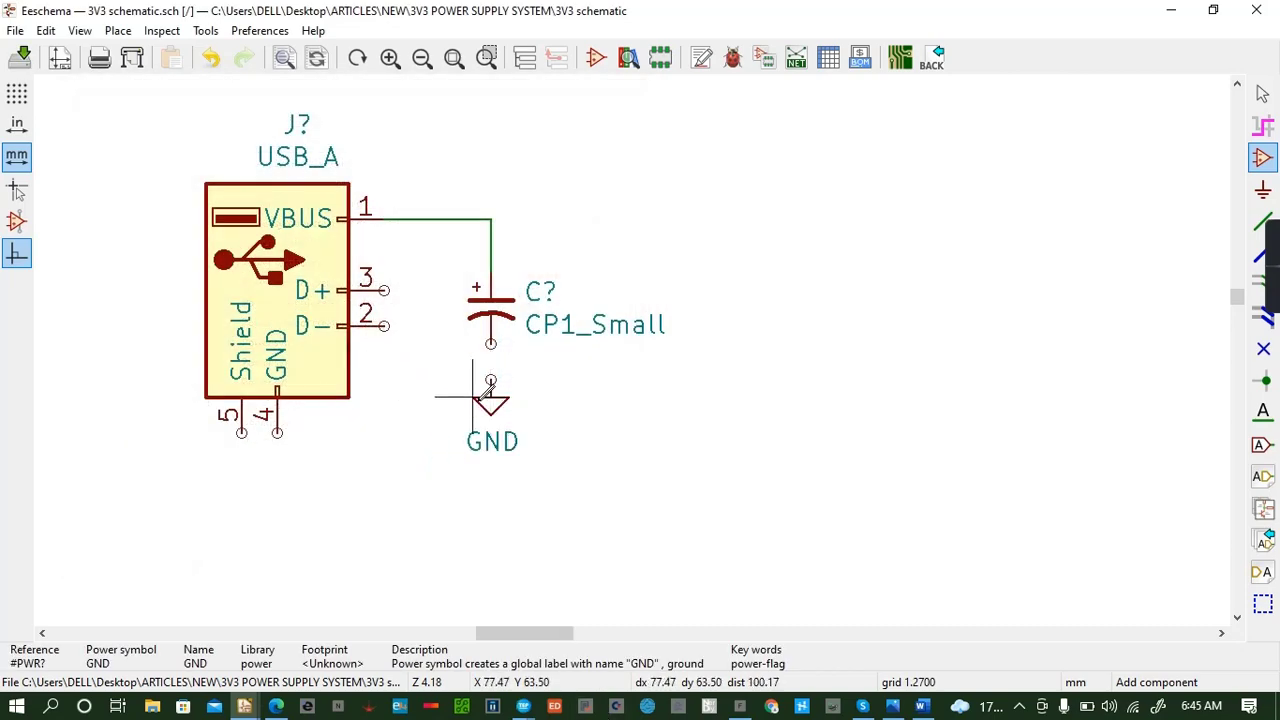
click(496, 402)
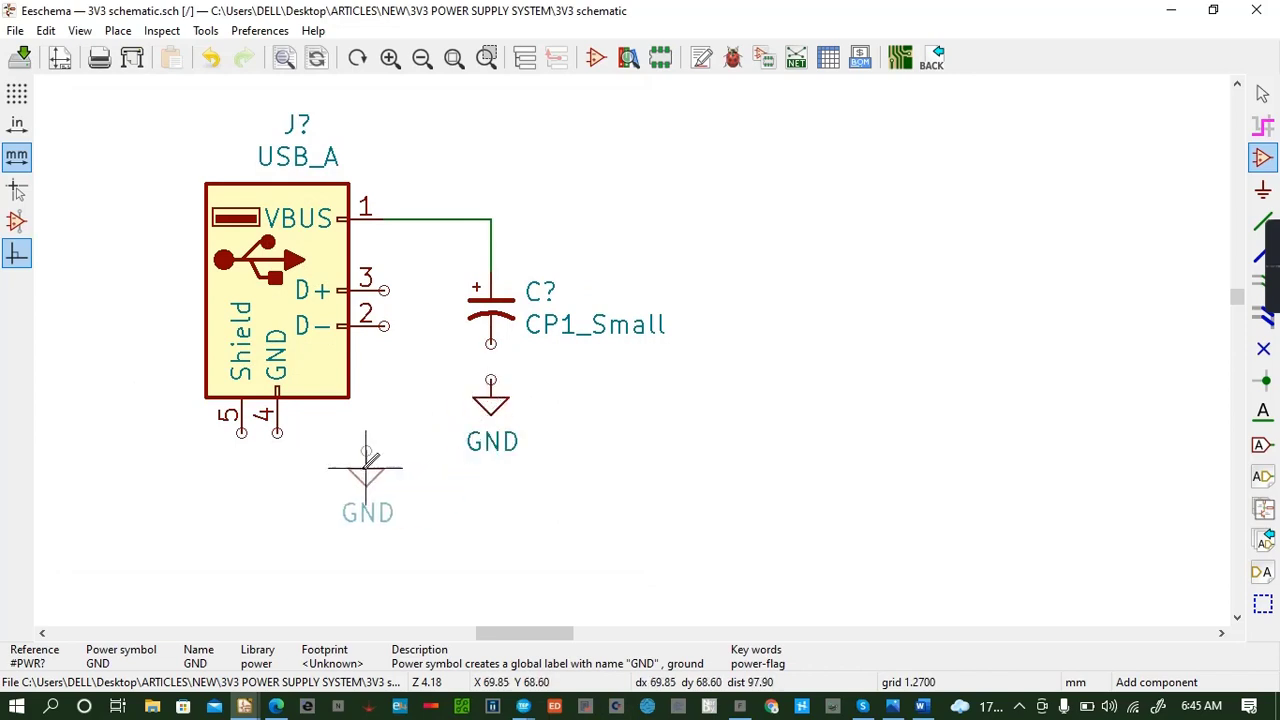
click(262, 462)
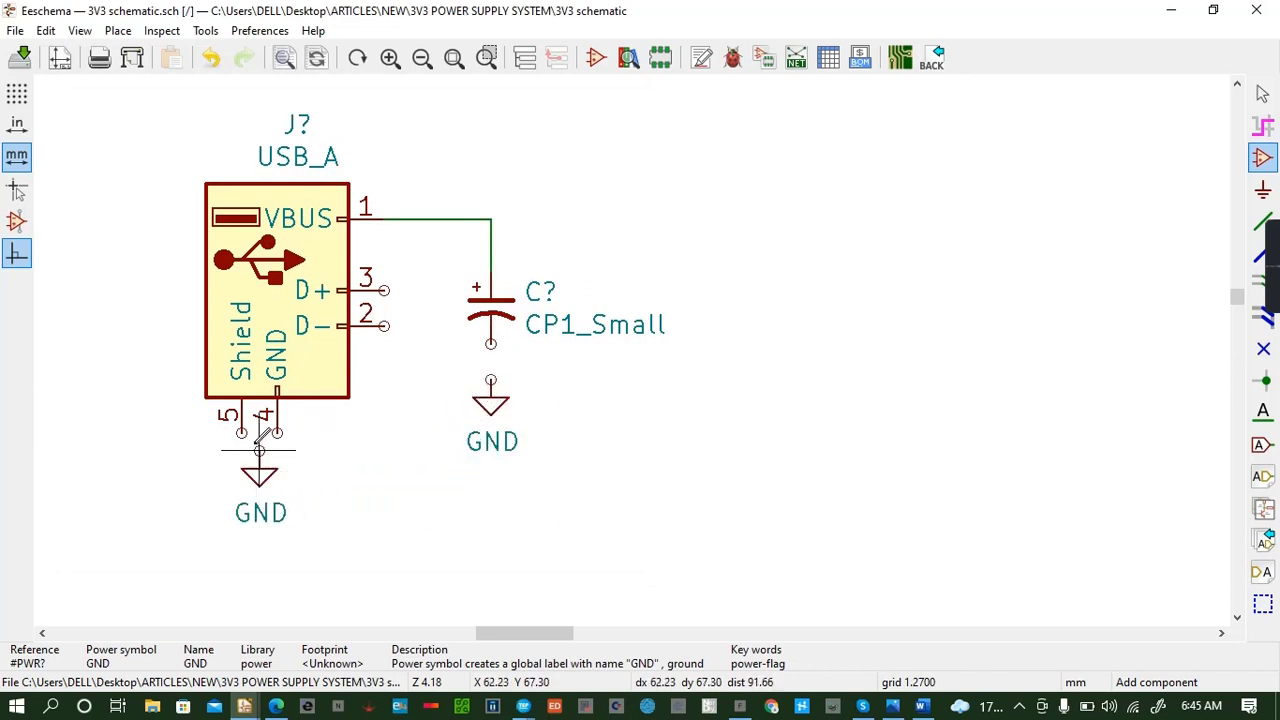
Wire the USB connector's Shield and GND pins and the capacitor's negative terminal to the GND symbols below them.
key(Escape)
key(w)
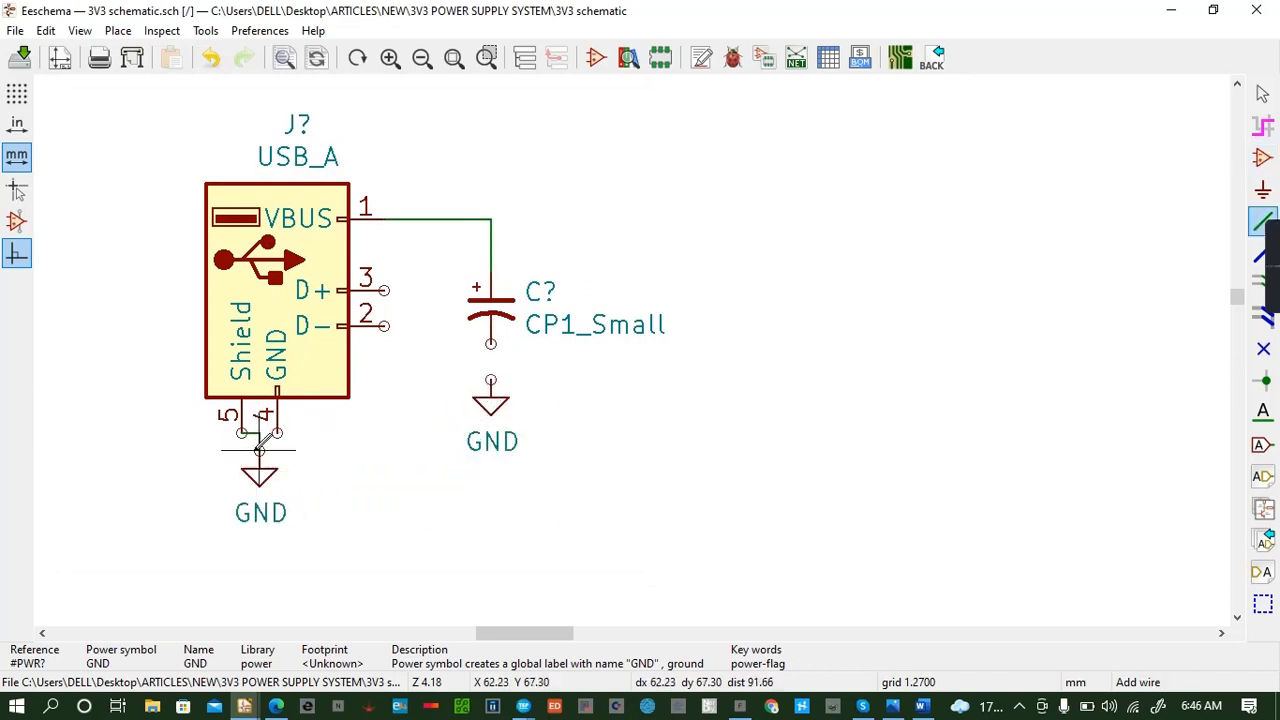
click(259, 450)
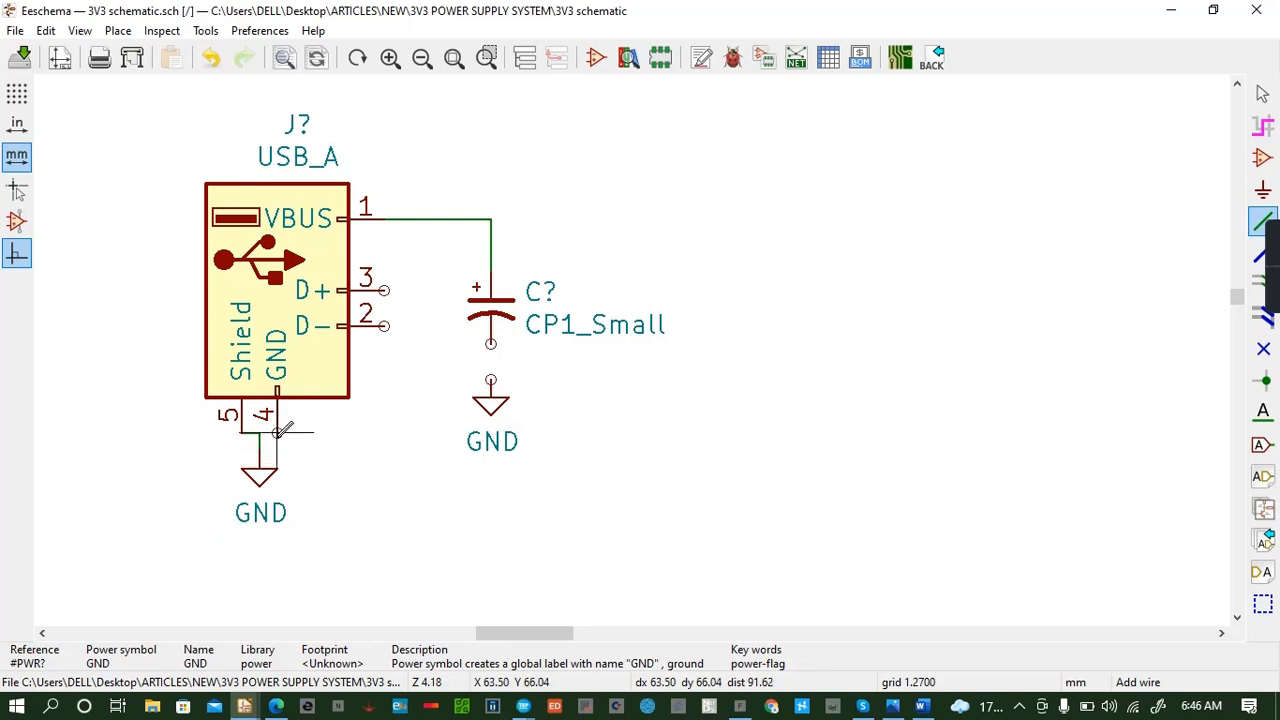
click(277, 431)
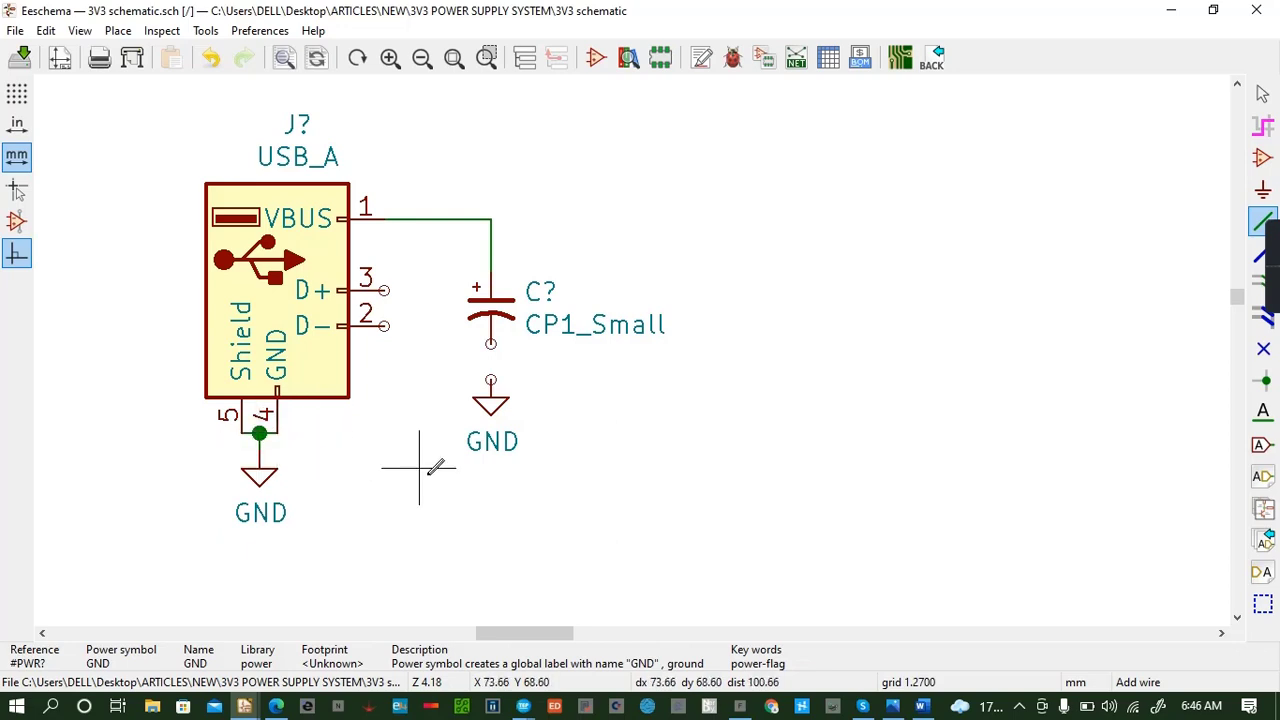
click(490, 343)
click(490, 380)
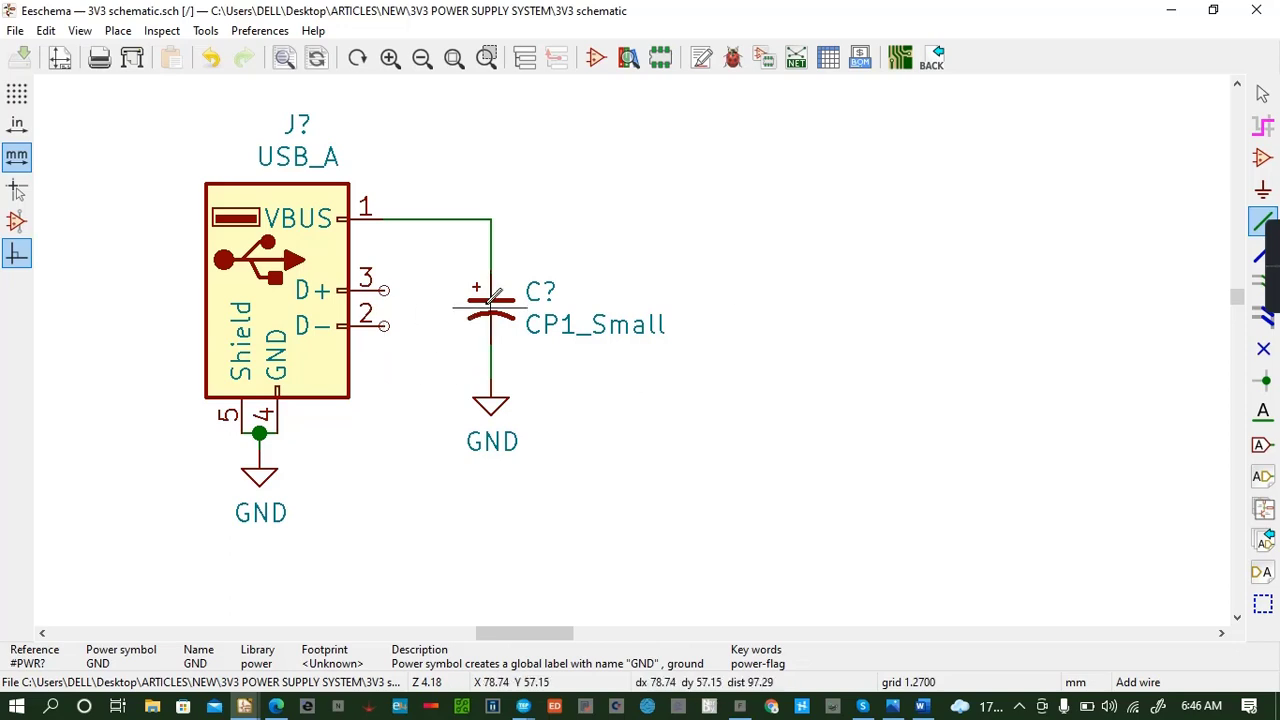
Set the value of the polarized capacitor to 68uF.
key(v)
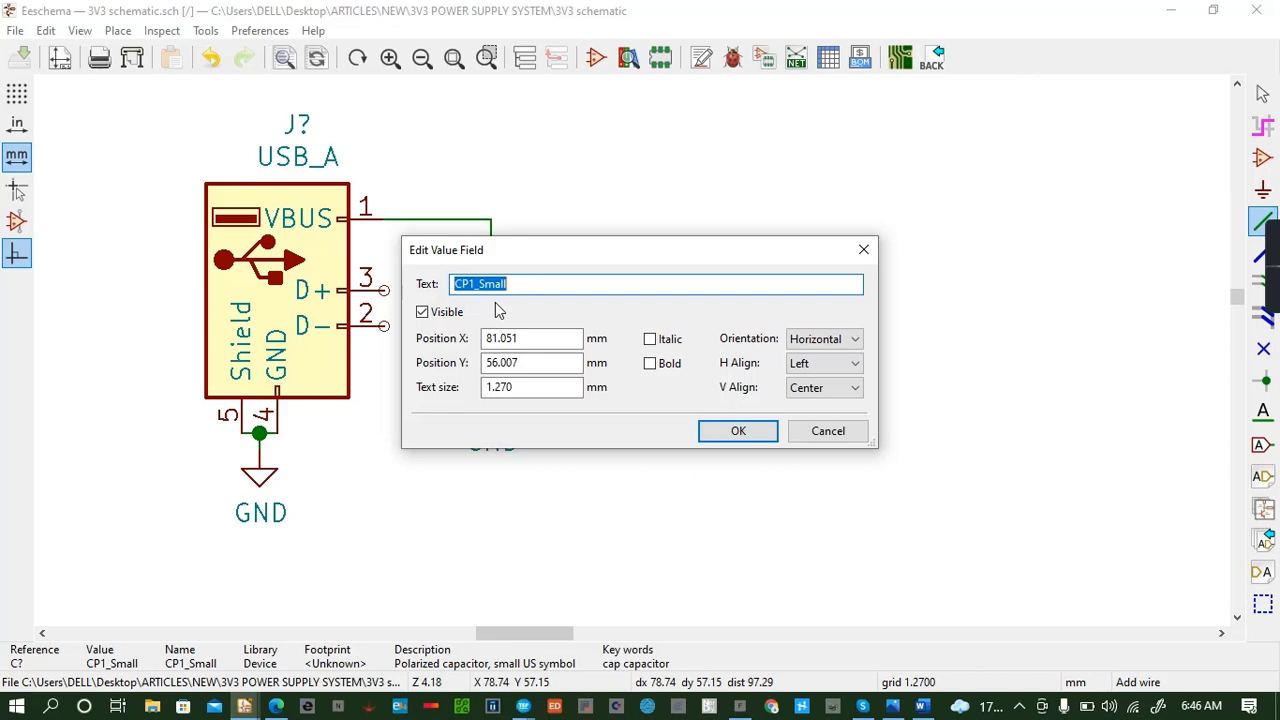
key(BackSpace)
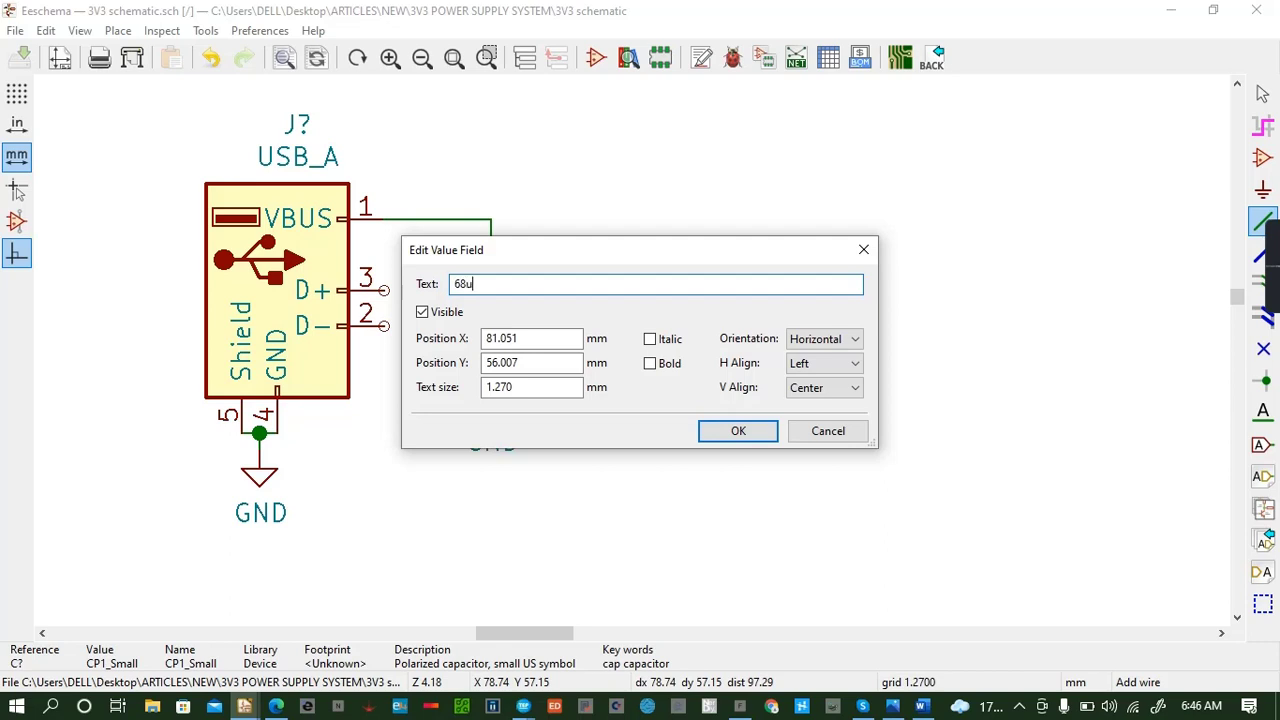
click(766, 422)
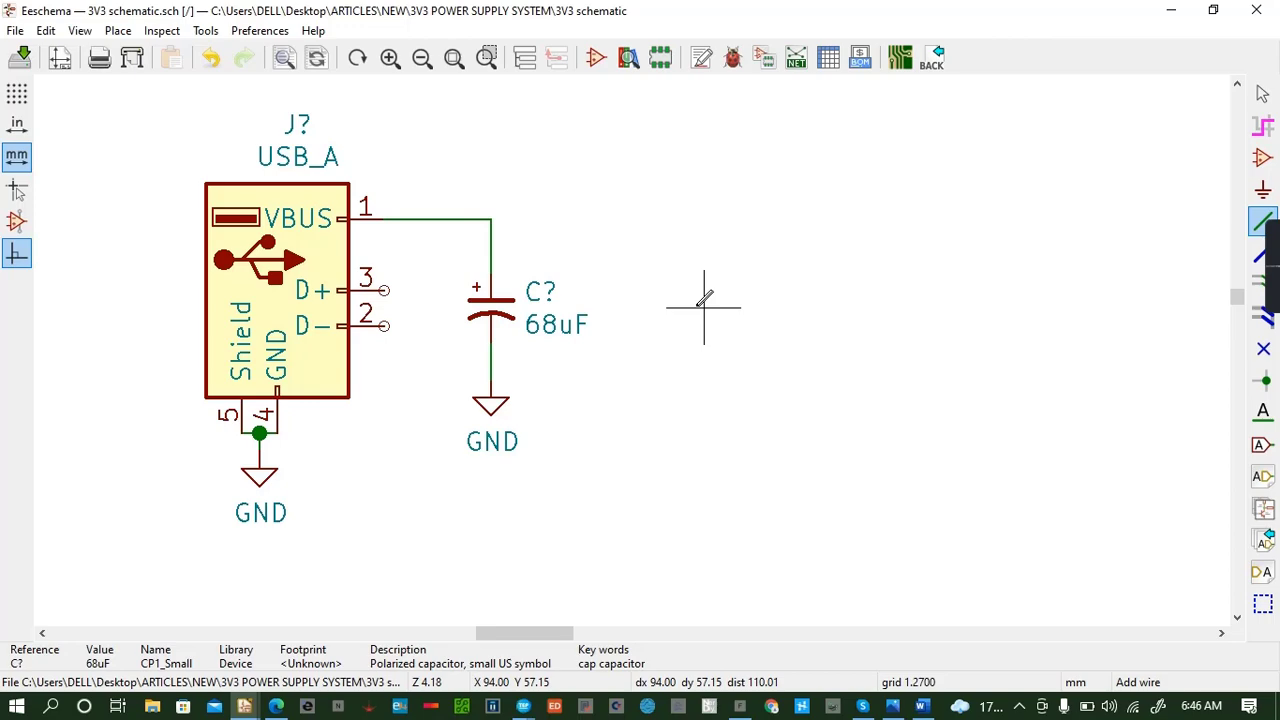
Find the LM2594M-3.3 switching regulator with the filter "LM2594M" and place it to the right of the capacitor.
key(a)
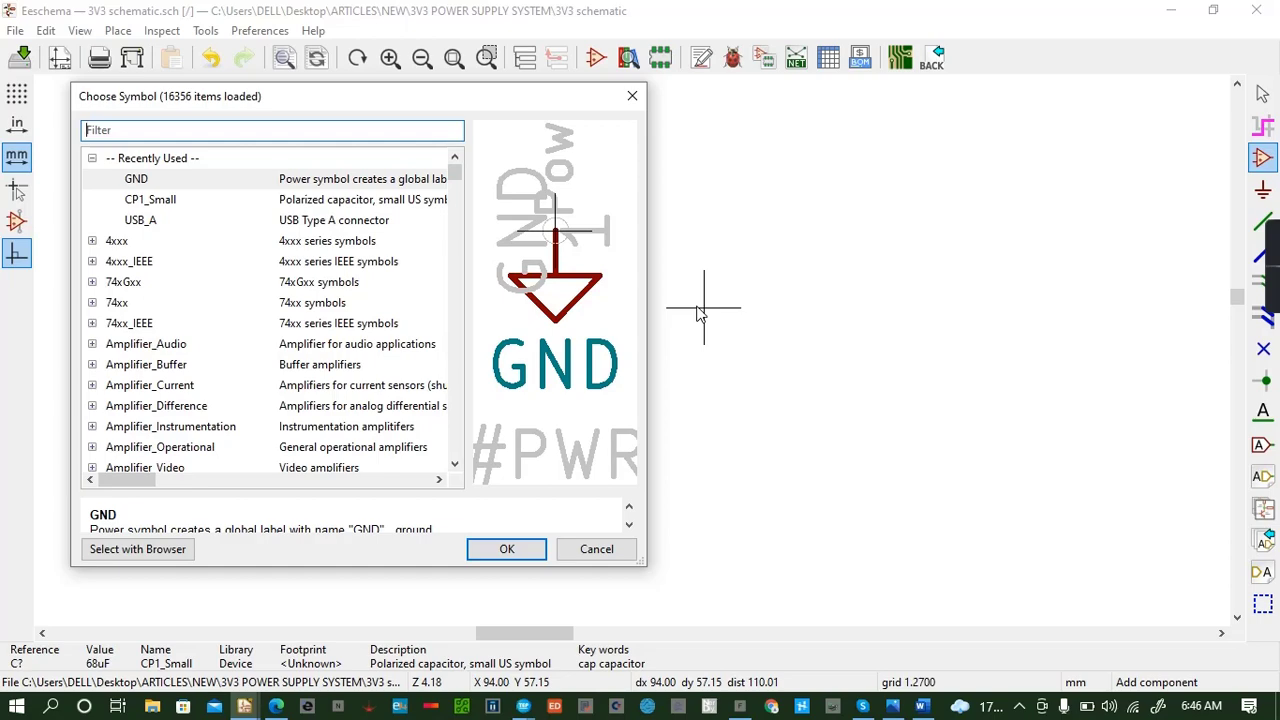
text(LM2594M)
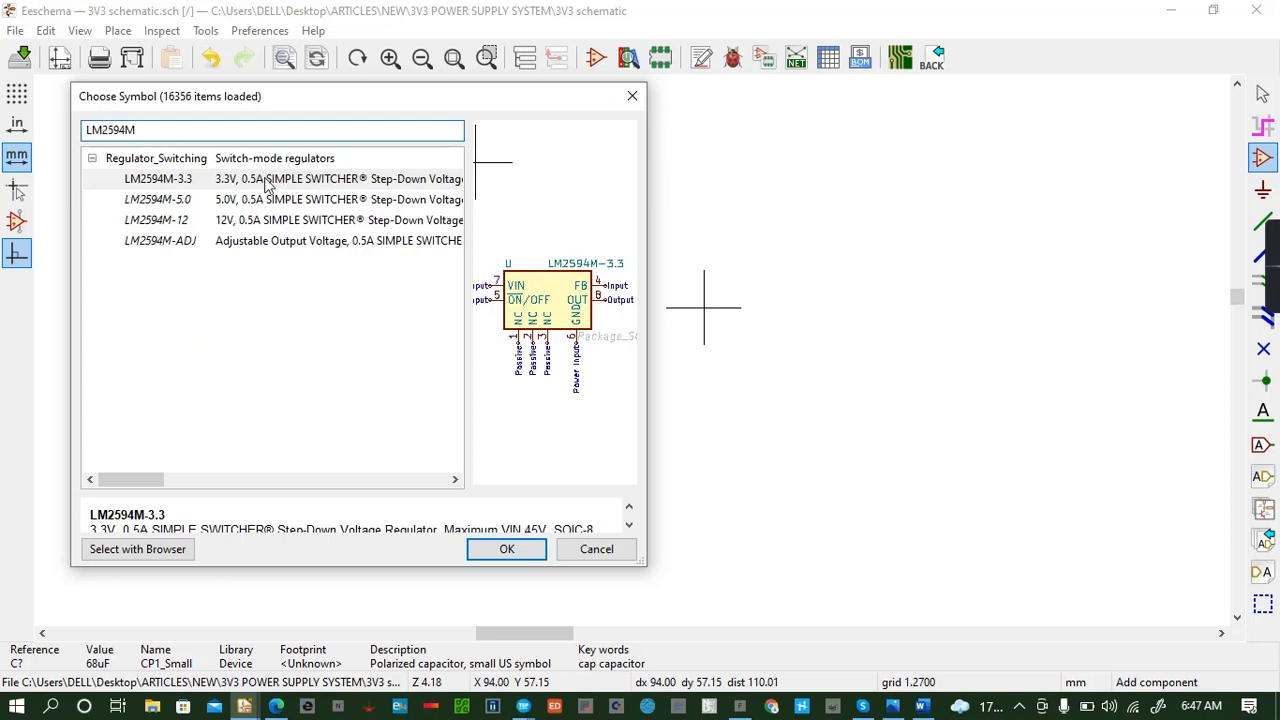
click(265, 184)
click(517, 549)
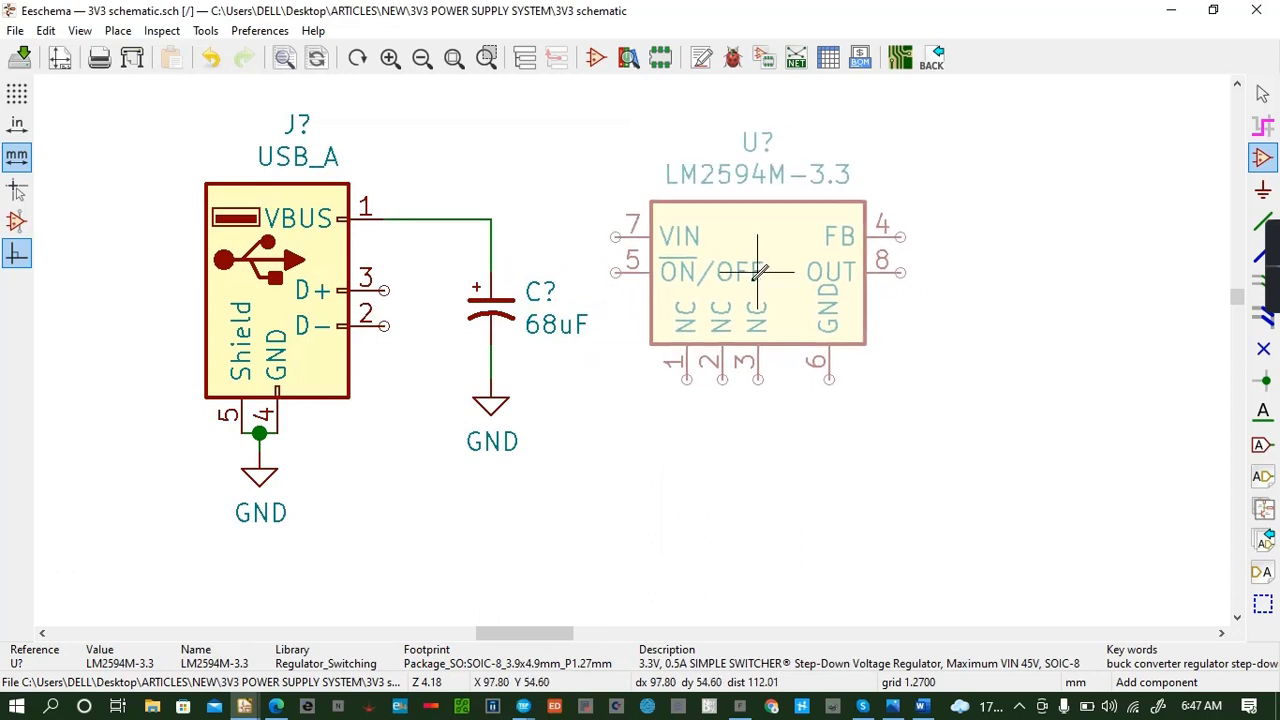
click(757, 288)
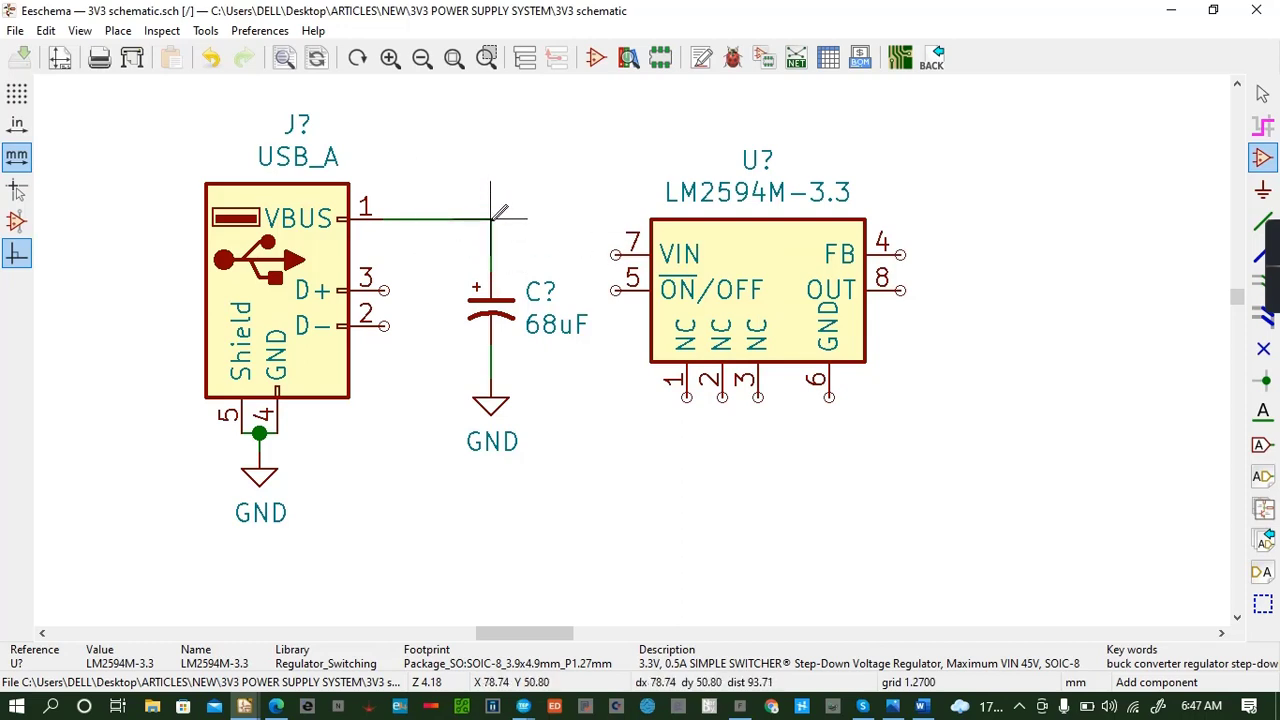
Wire the VBUS corner above the capacitor to the regulator's VIN pin 7 and save the schematic.
key(w)
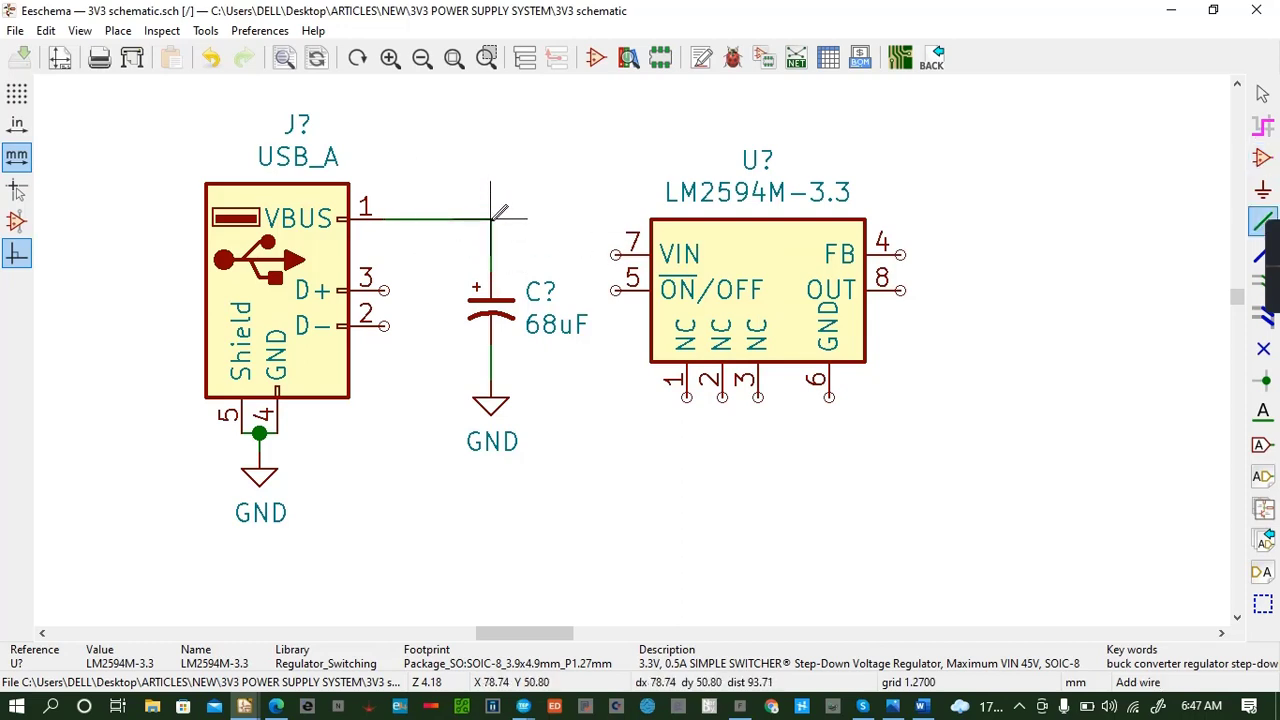
click(615, 254)
key(ctrl+s)
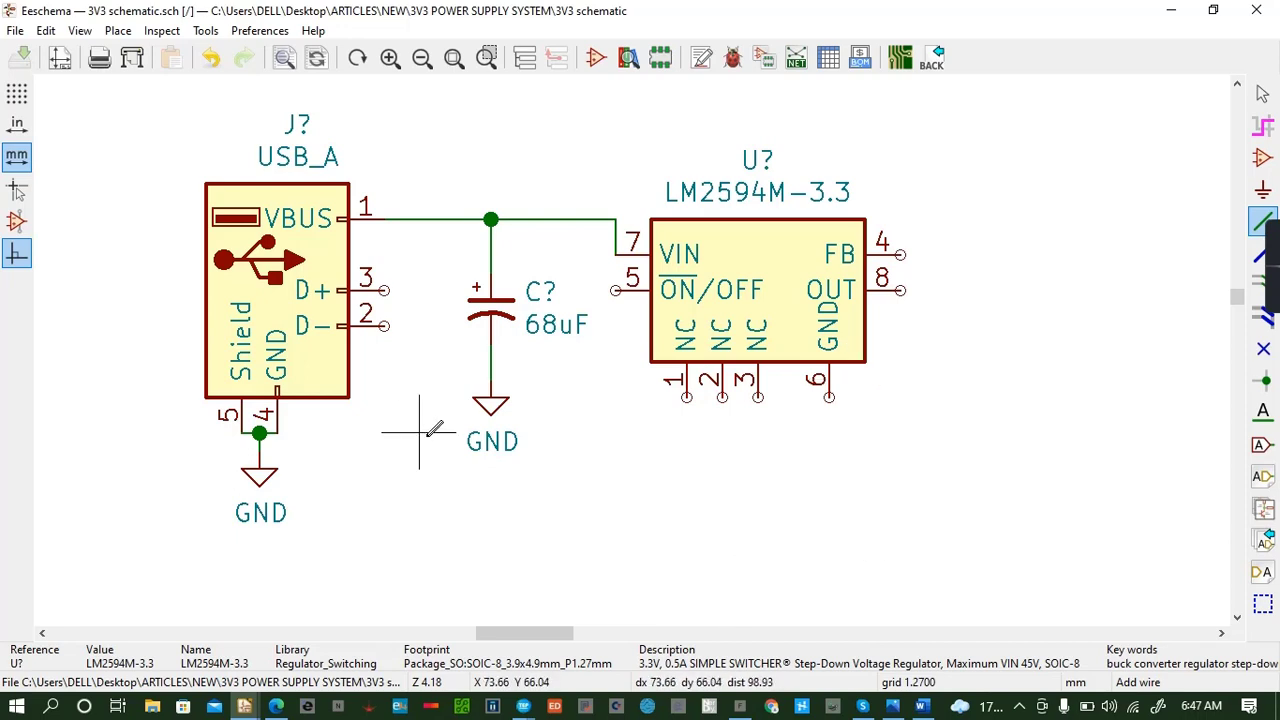
Copy a GND symbol below the LM2594M-3.3 and wire its ON/OFF pin 5 and GND pin 6 to it.
key(c)
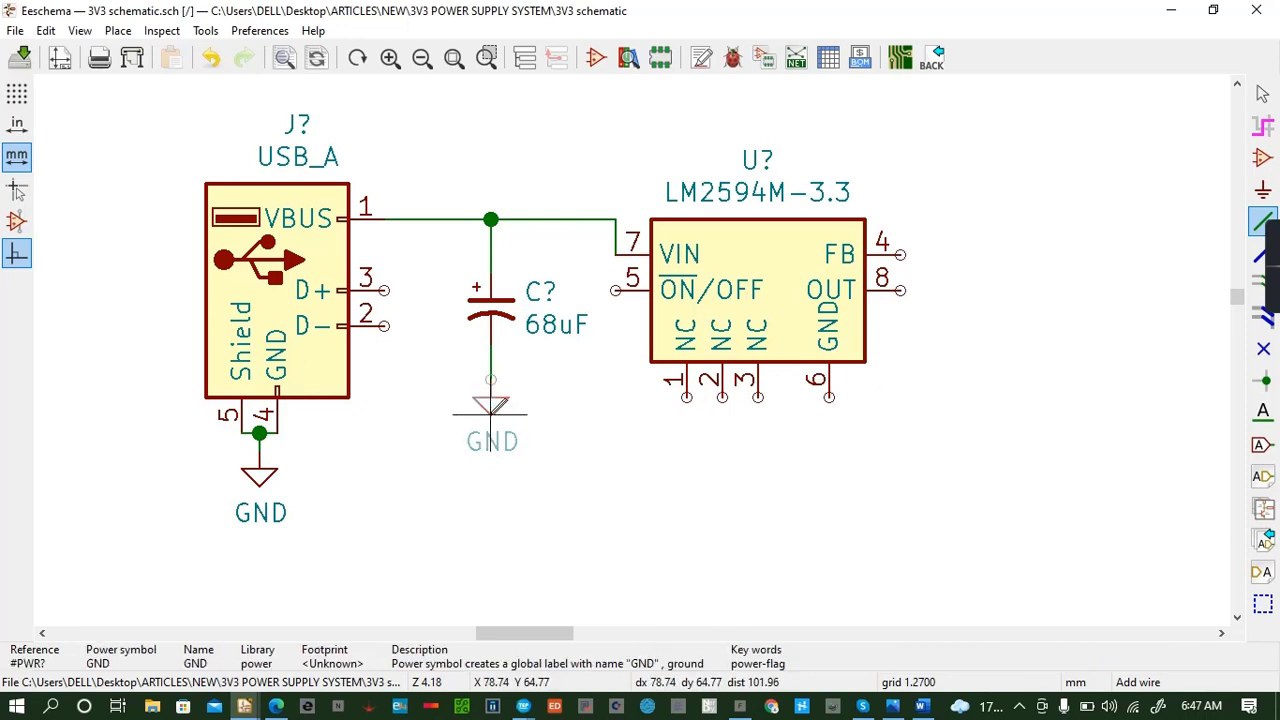
click(758, 452)
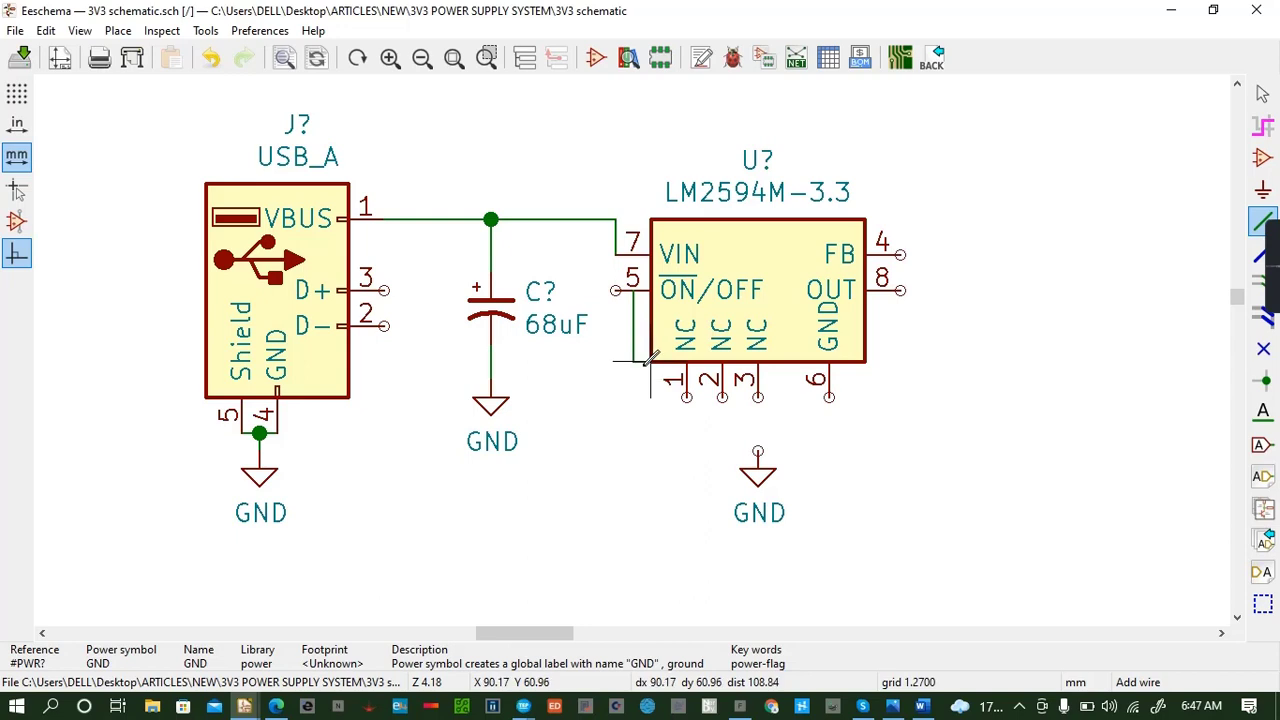
click(615, 290)
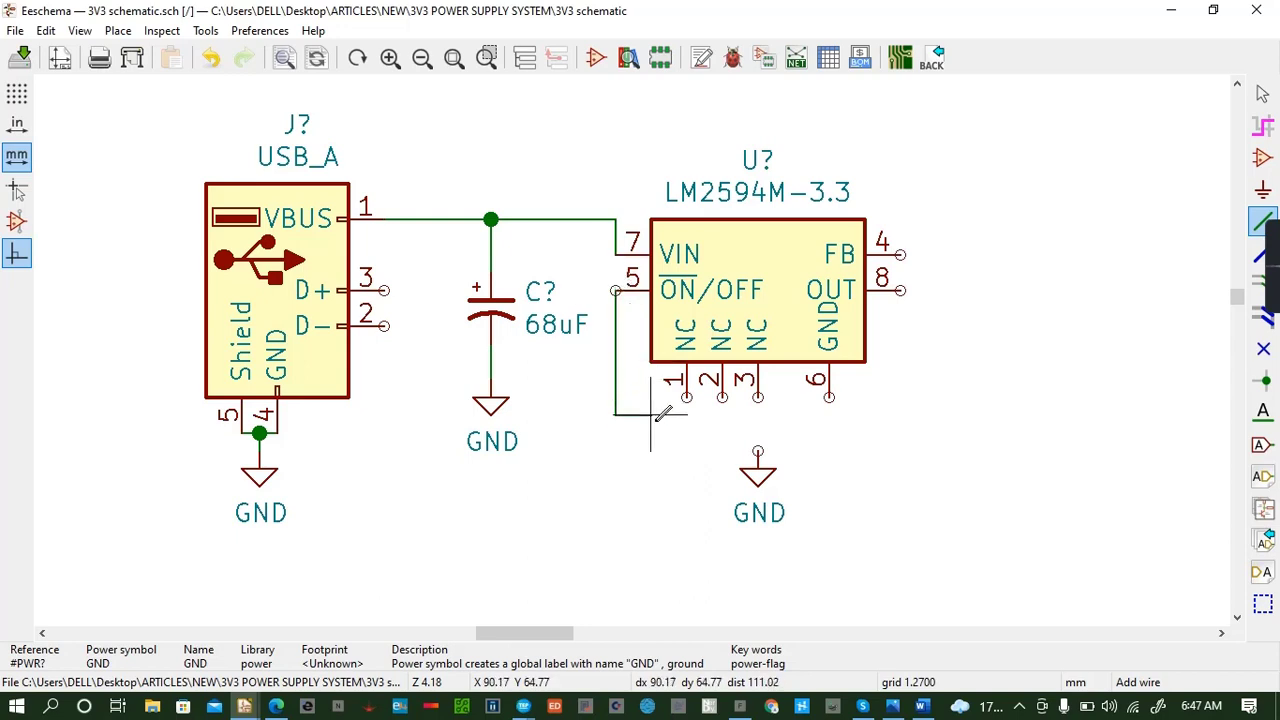
click(758, 450)
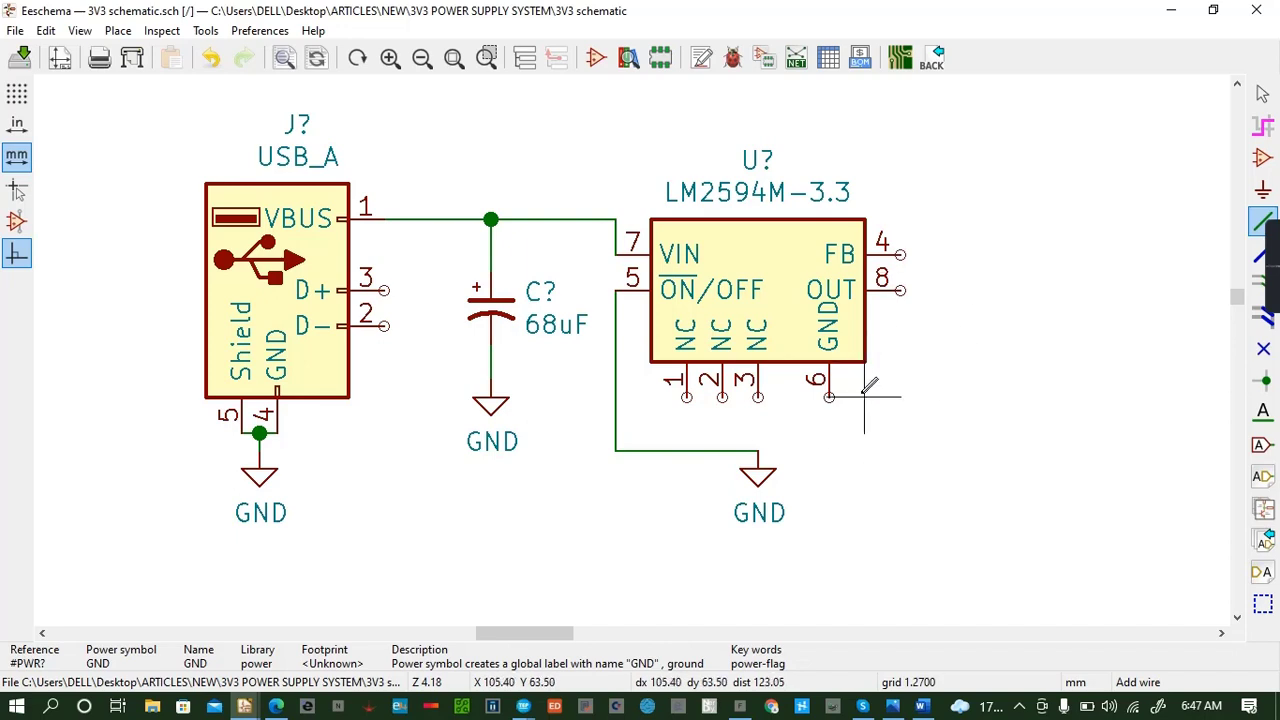
click(828, 397)
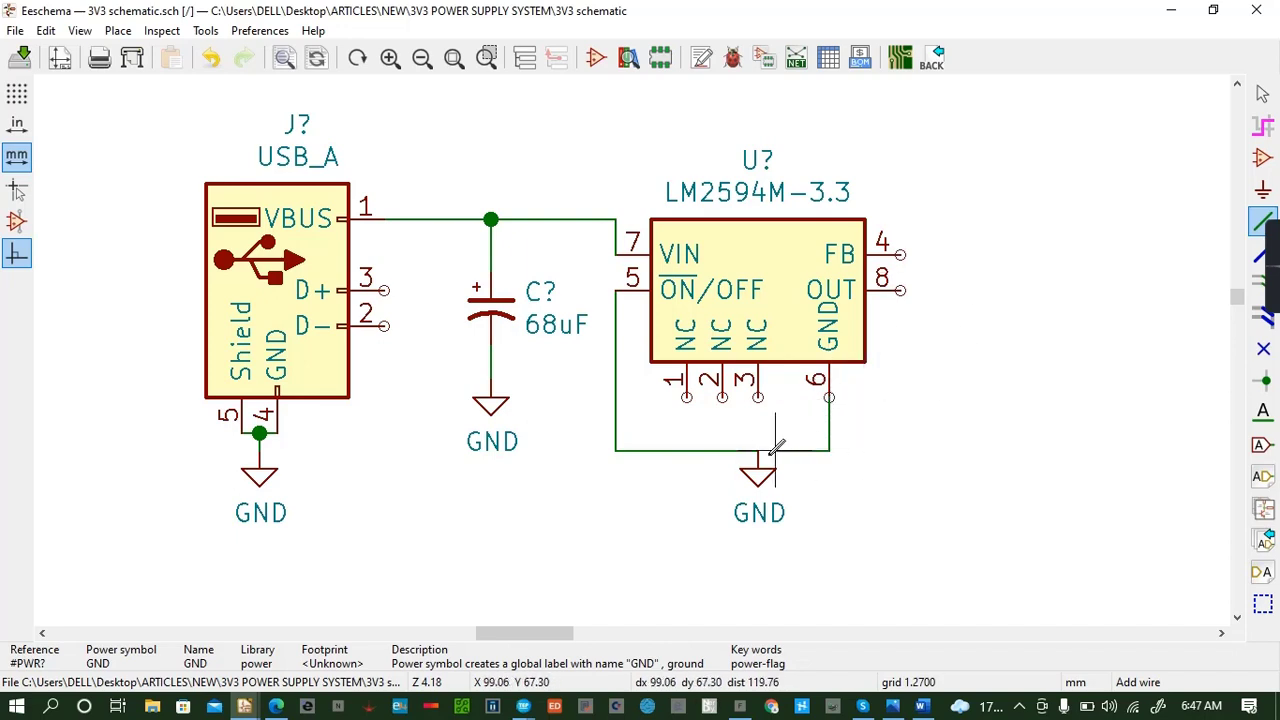
click(758, 450)
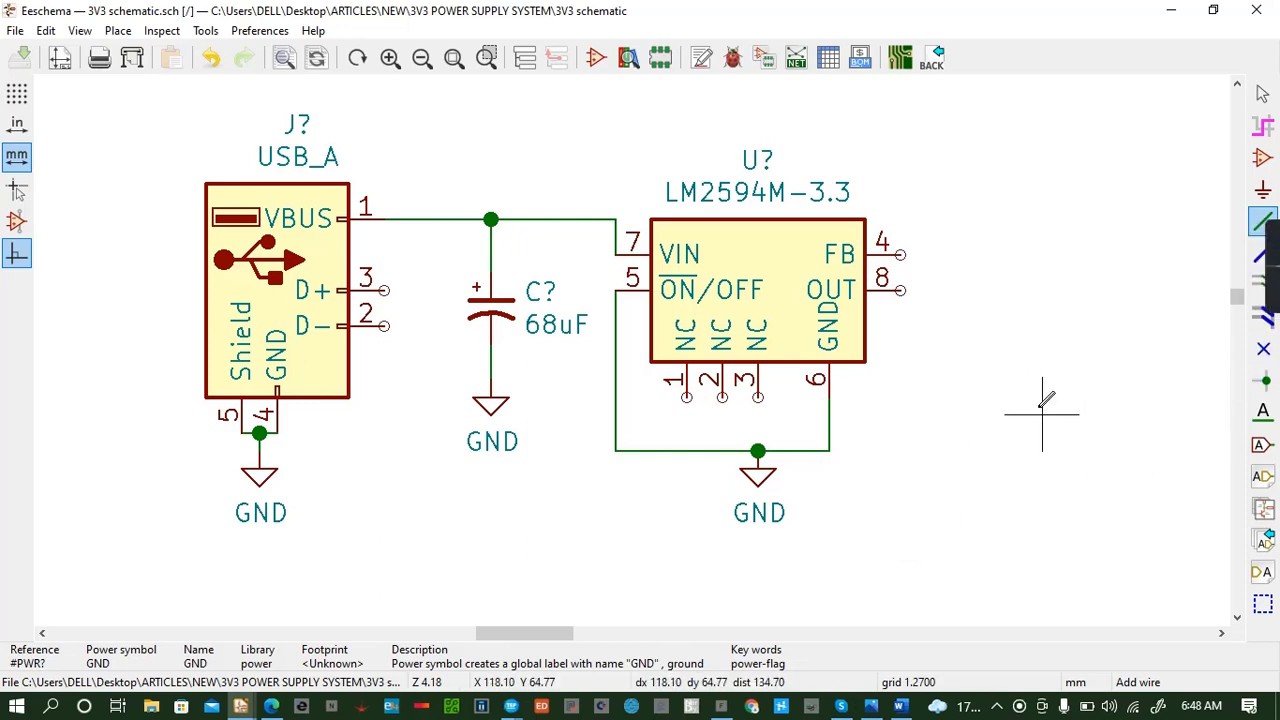
Place no-connect flags on the regulator's NC pins 1, 2 and 3.
click(686, 397)
click(722, 397)
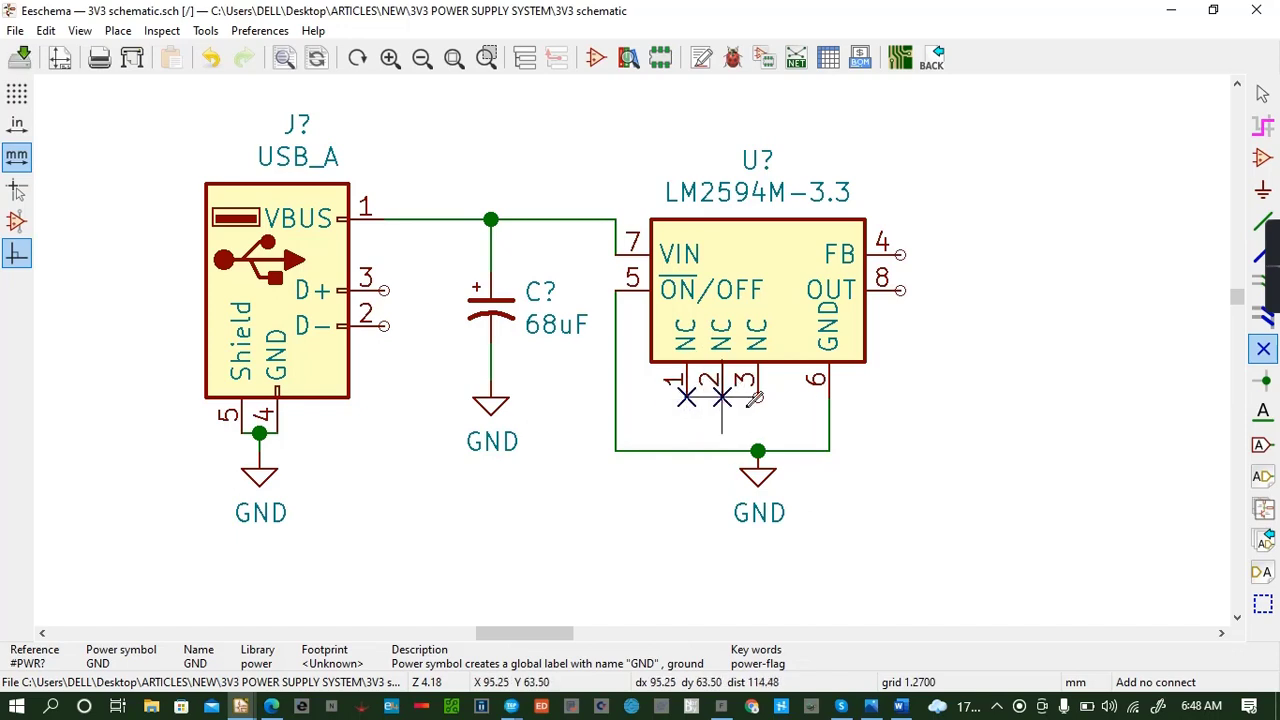
click(757, 397)
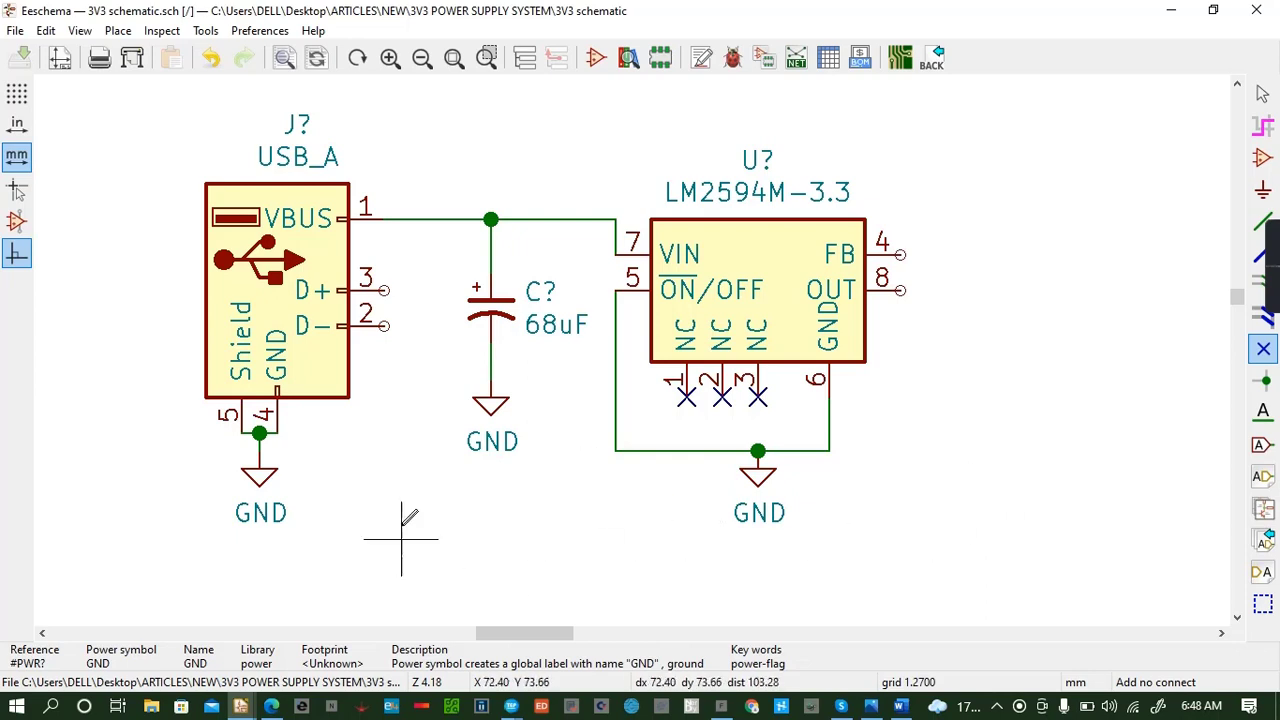
Start adding a symbol and filter the symbol library for "SCHOT".
key(a)
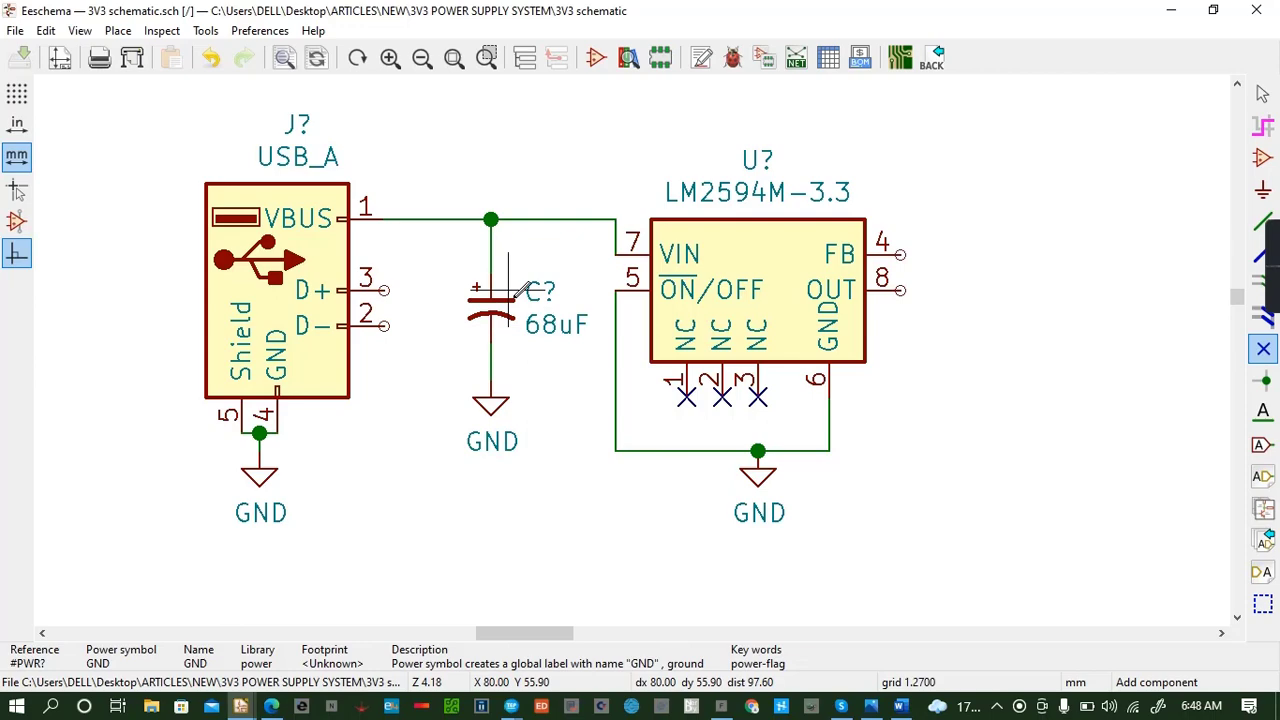
click(517, 290)
text(SCOTT)
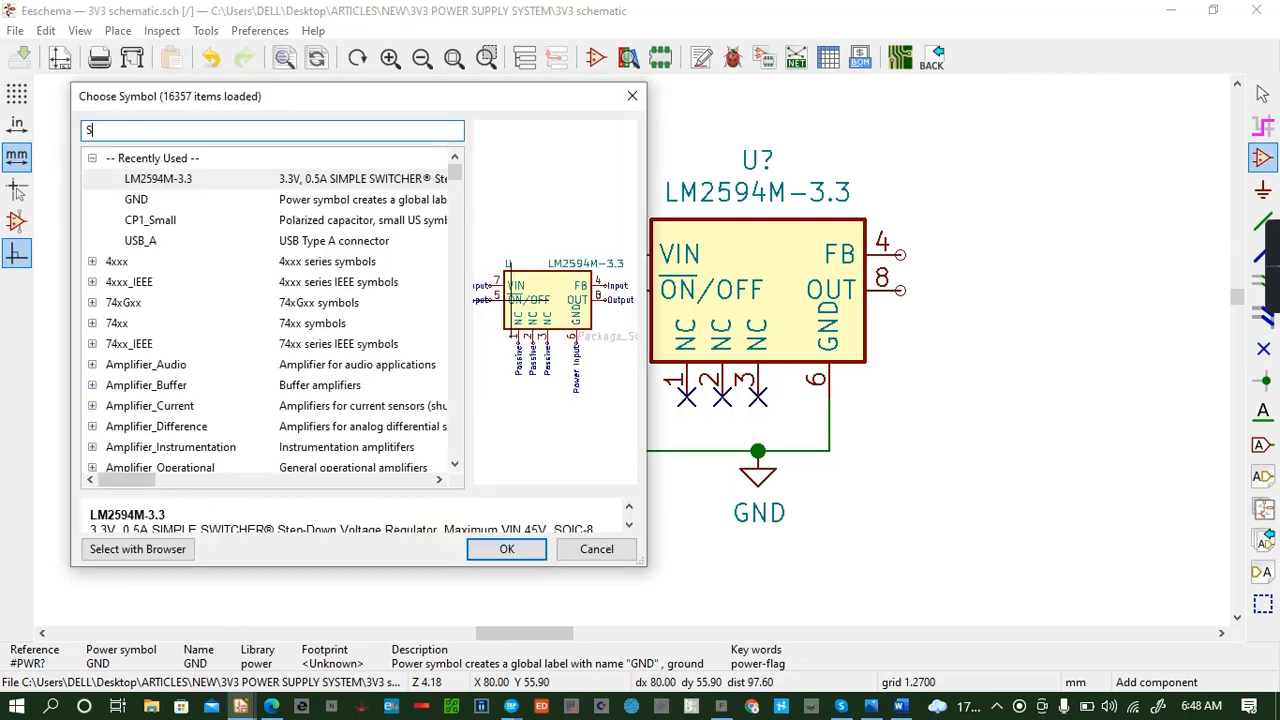
key(BackSpace)
key(BackSpace)
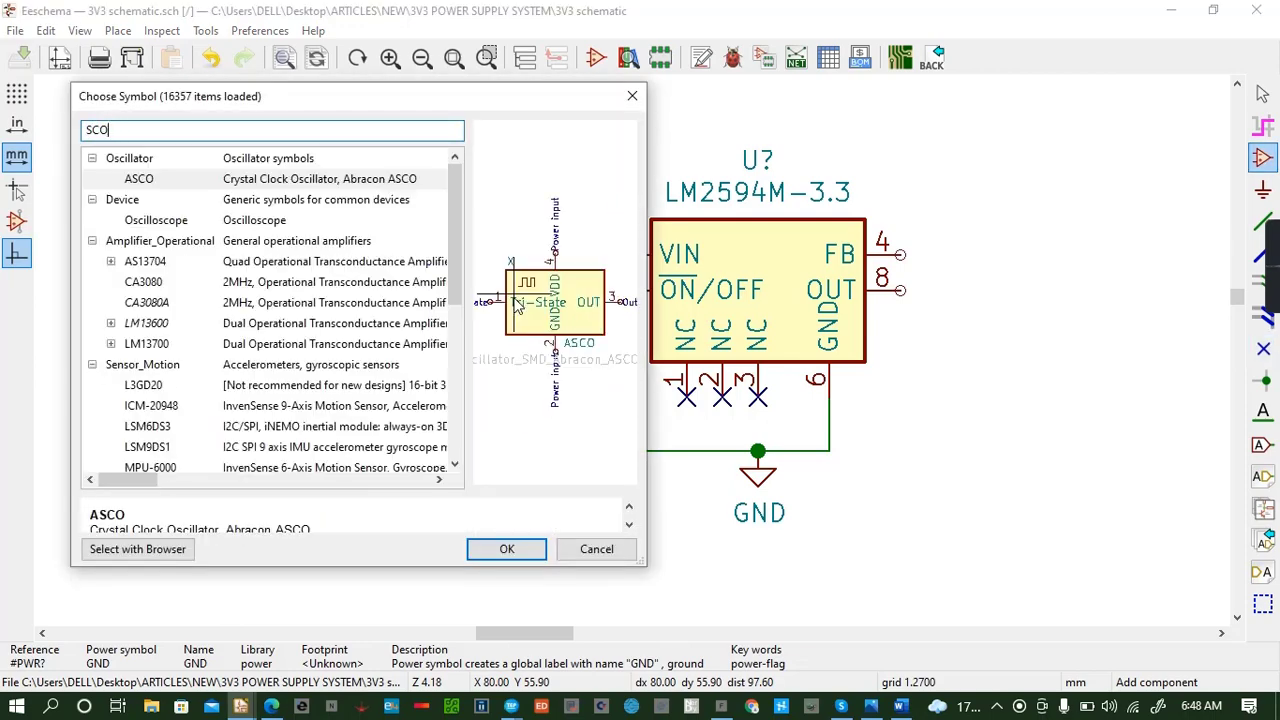
key(BackSpace)
text(GT)
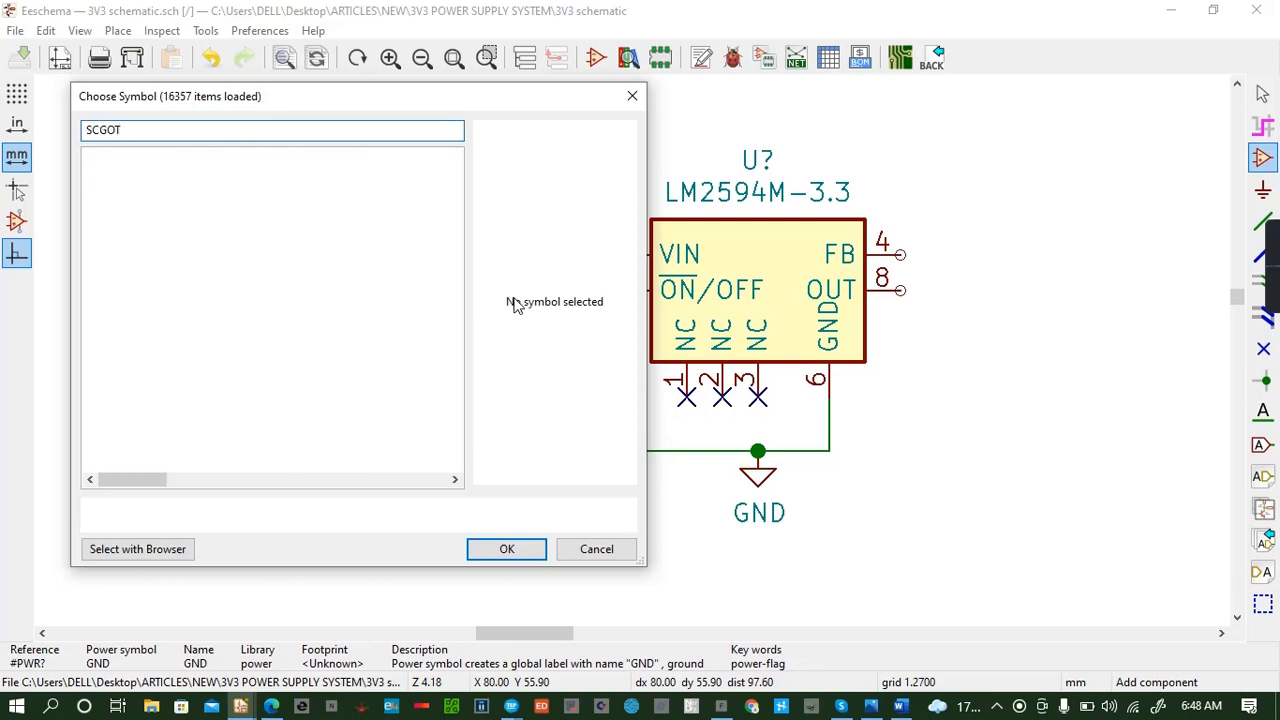
key(BackSpace)
key(BackSpace)
text(HOT)
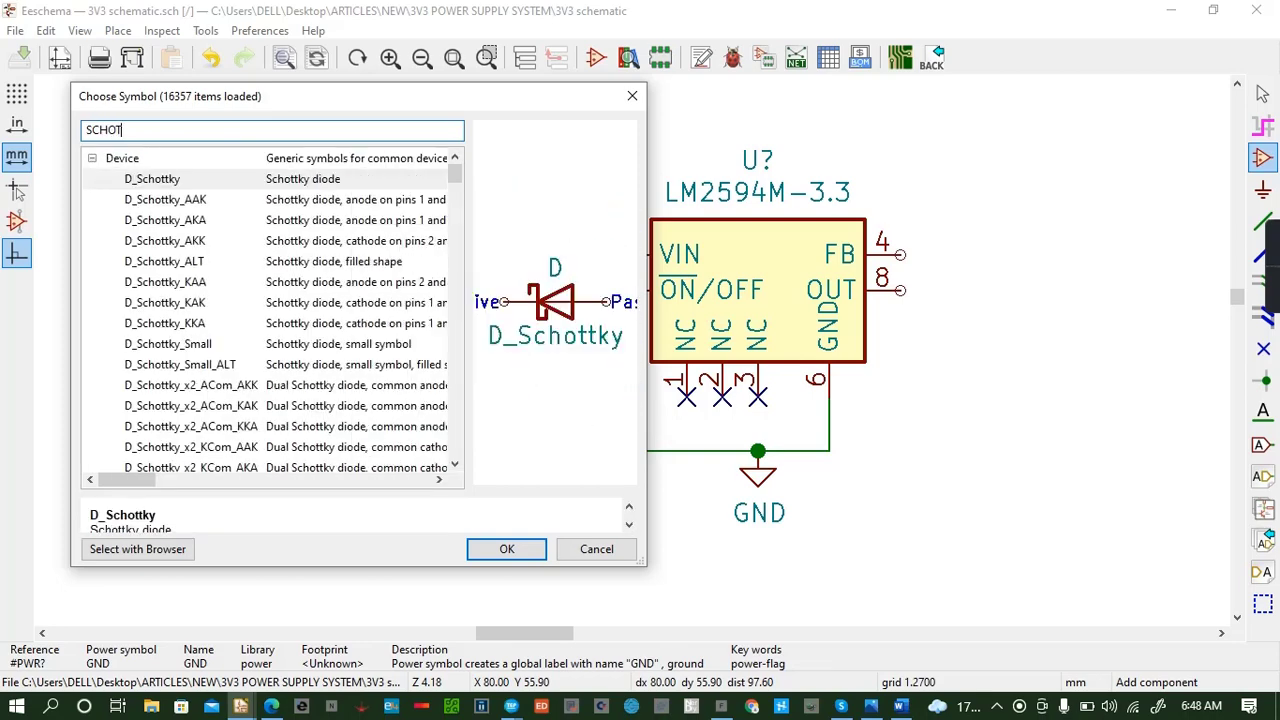
Choose the D_Schottky diode, rotate it upright with the cathode up, and place it to the lower right of the regulator.
click(318, 182)
click(316, 200)
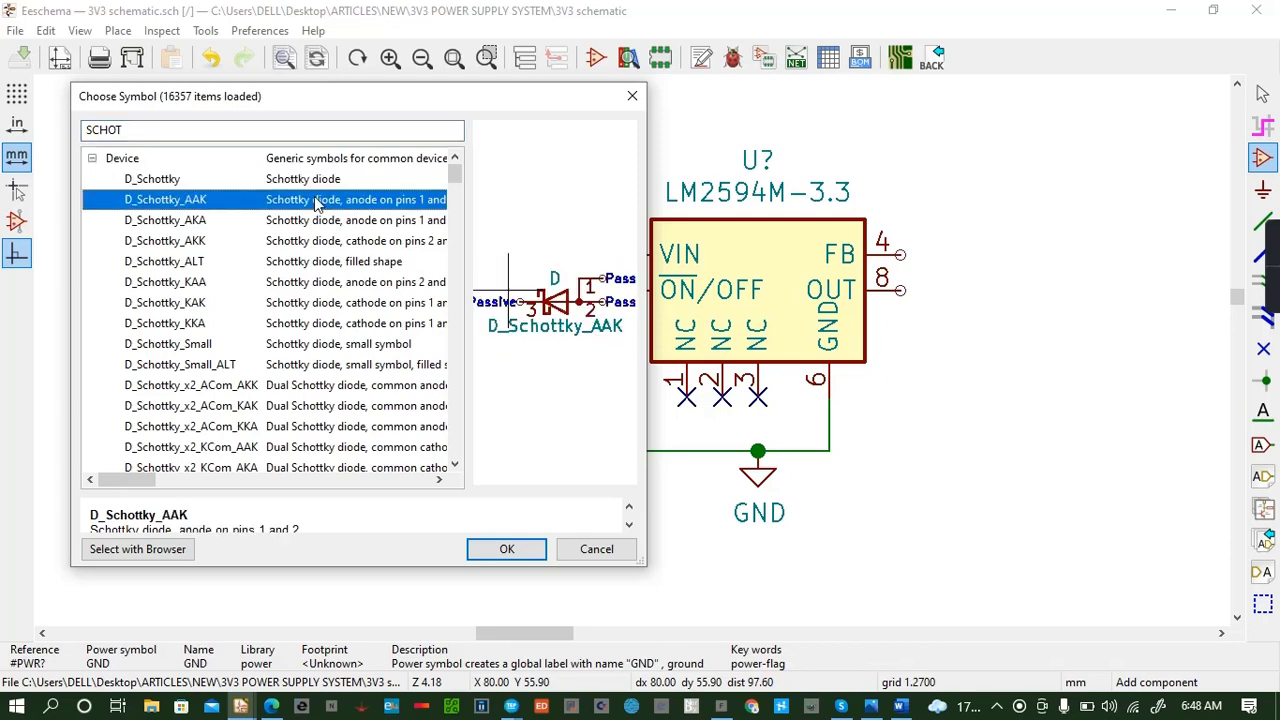
click(317, 180)
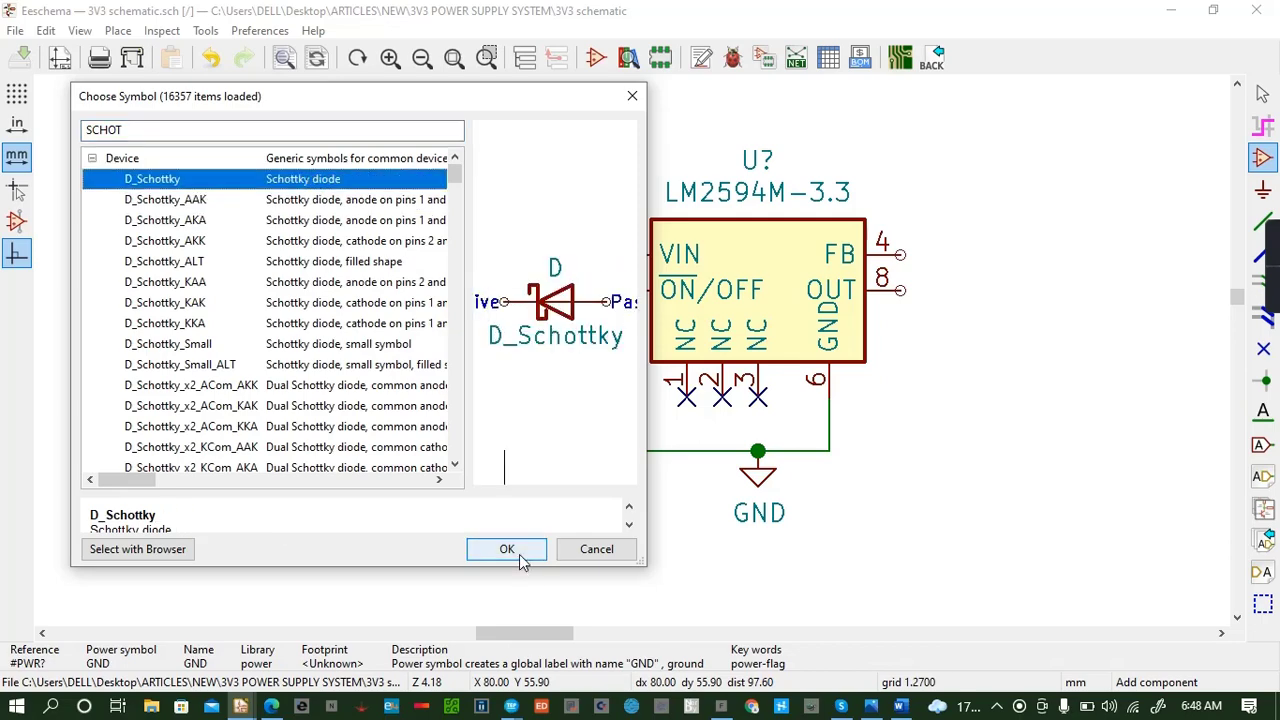
click(507, 549)
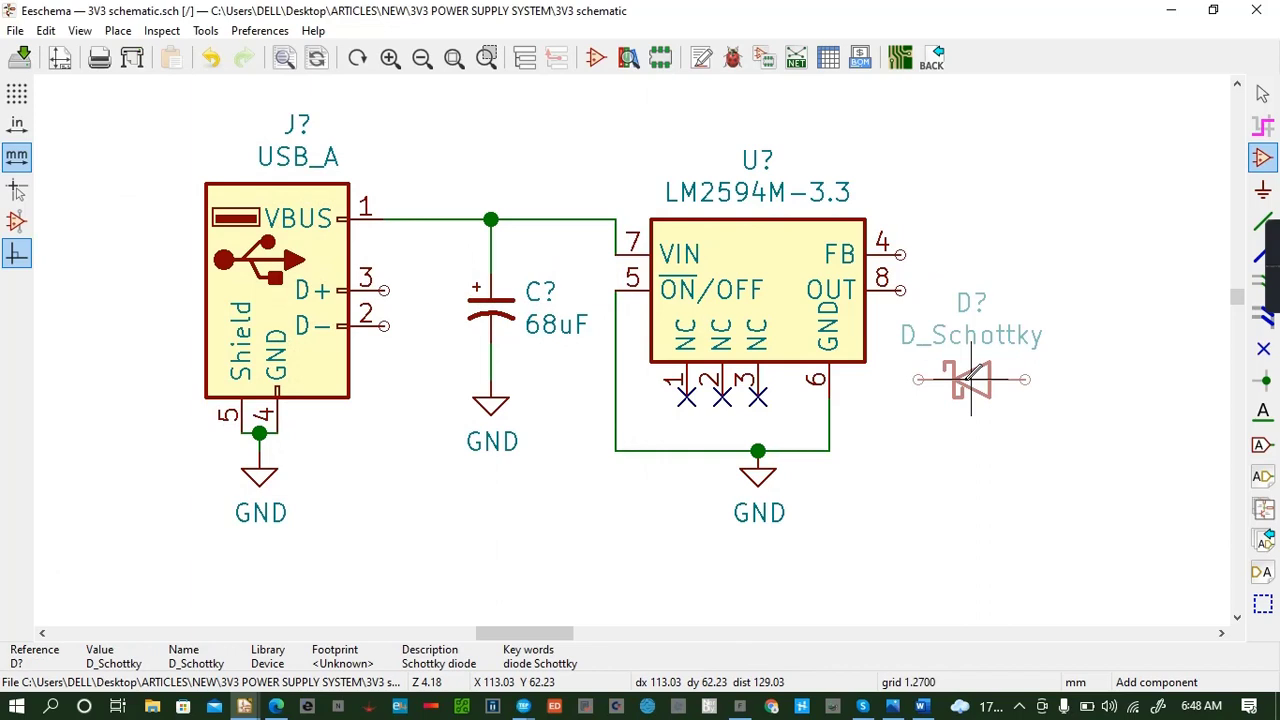
key(r)
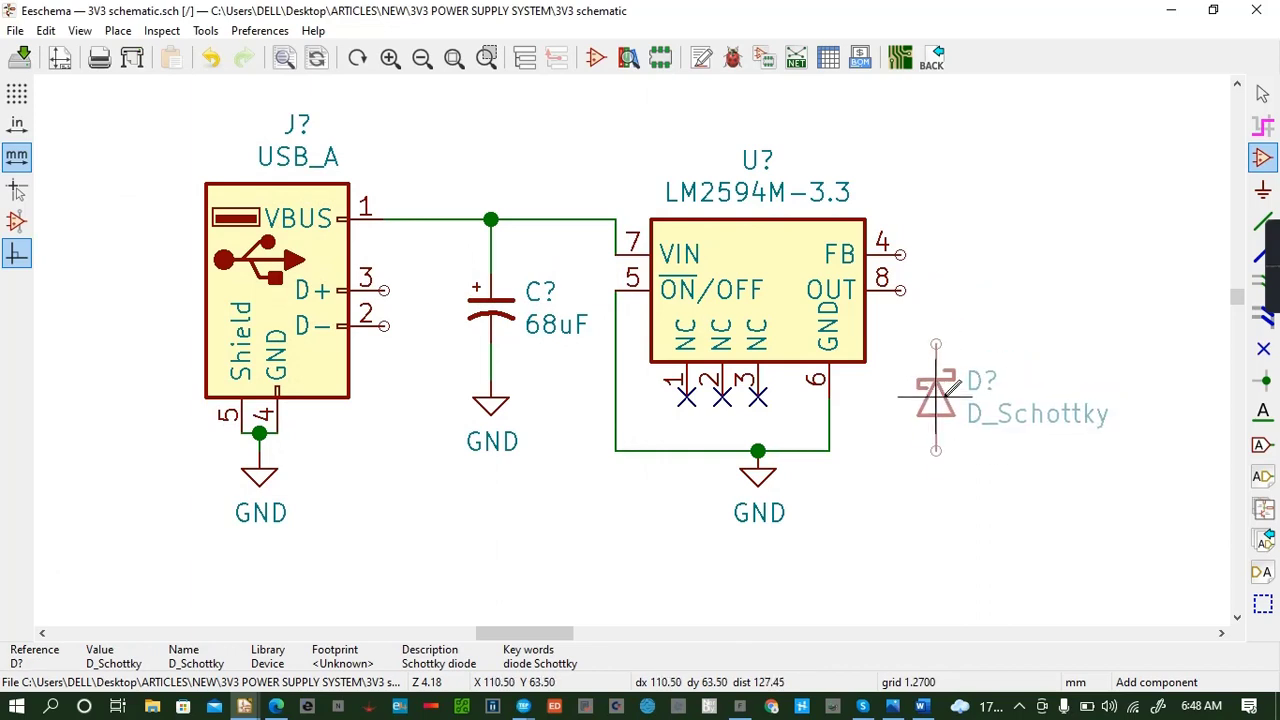
click(936, 397)
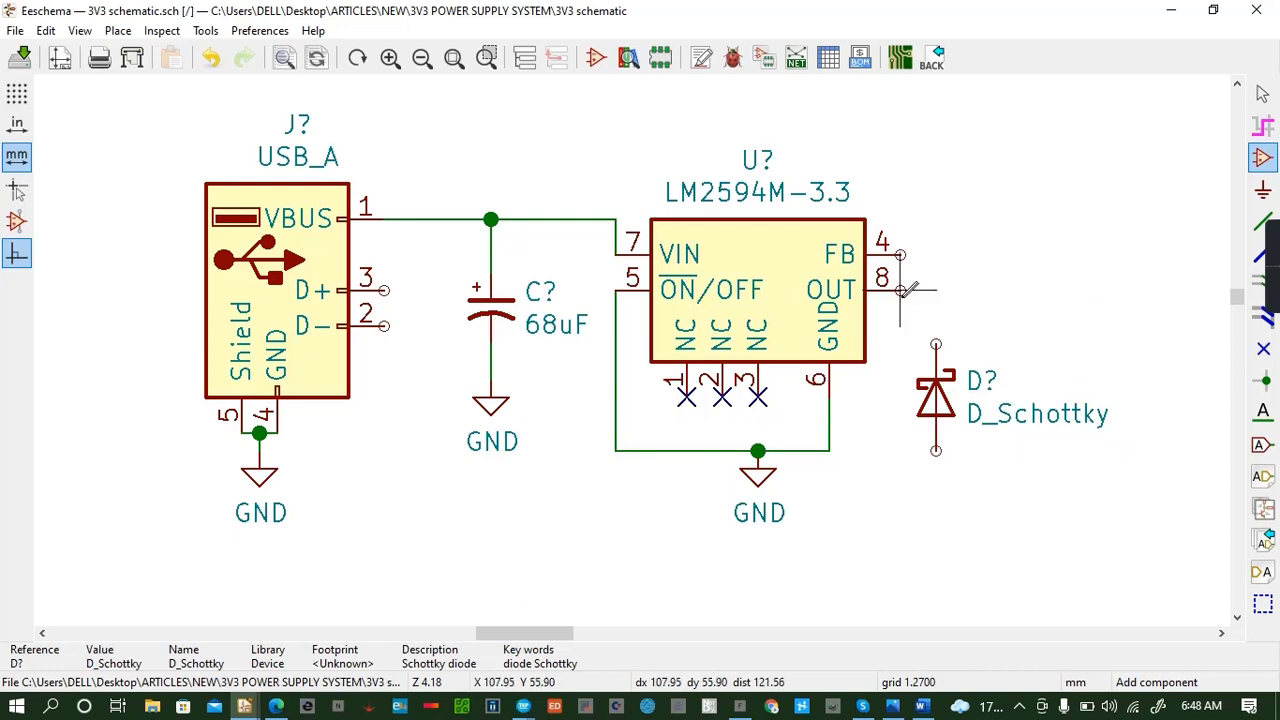
Wire the regulator's OUT pin 8 to the upper end of the Schottky diode and save the schematic.
key(w)
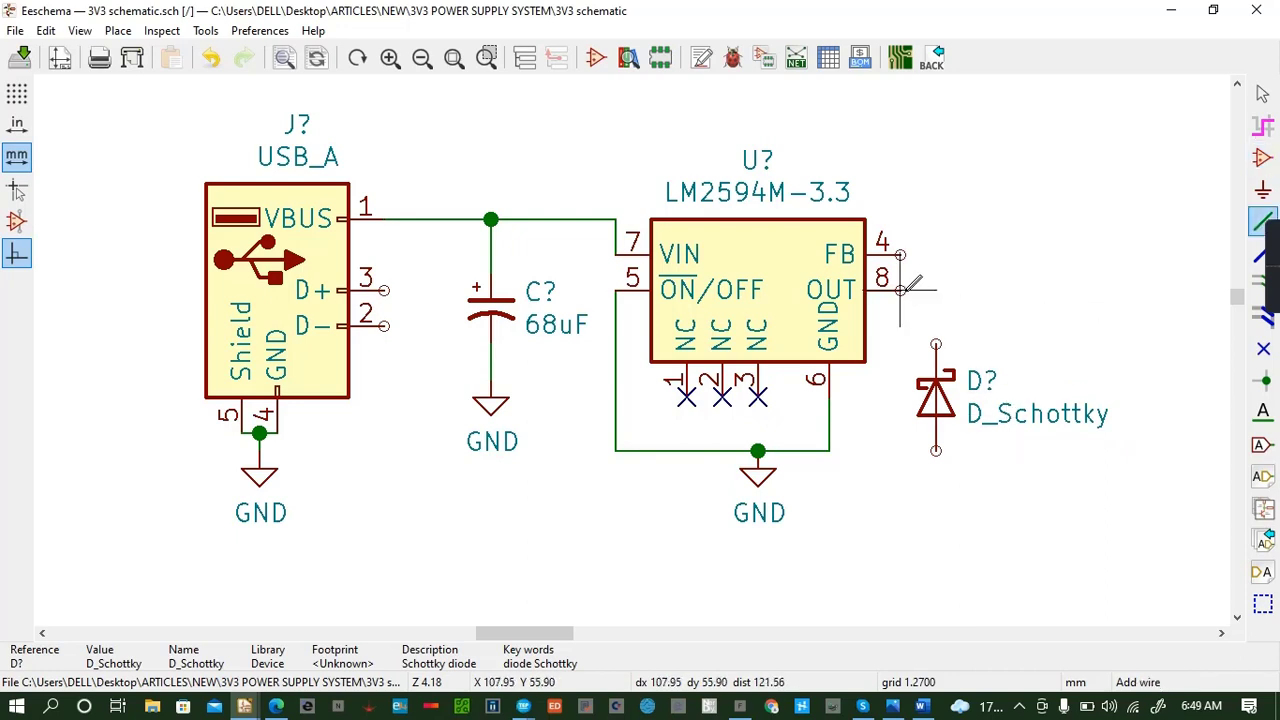
click(936, 343)
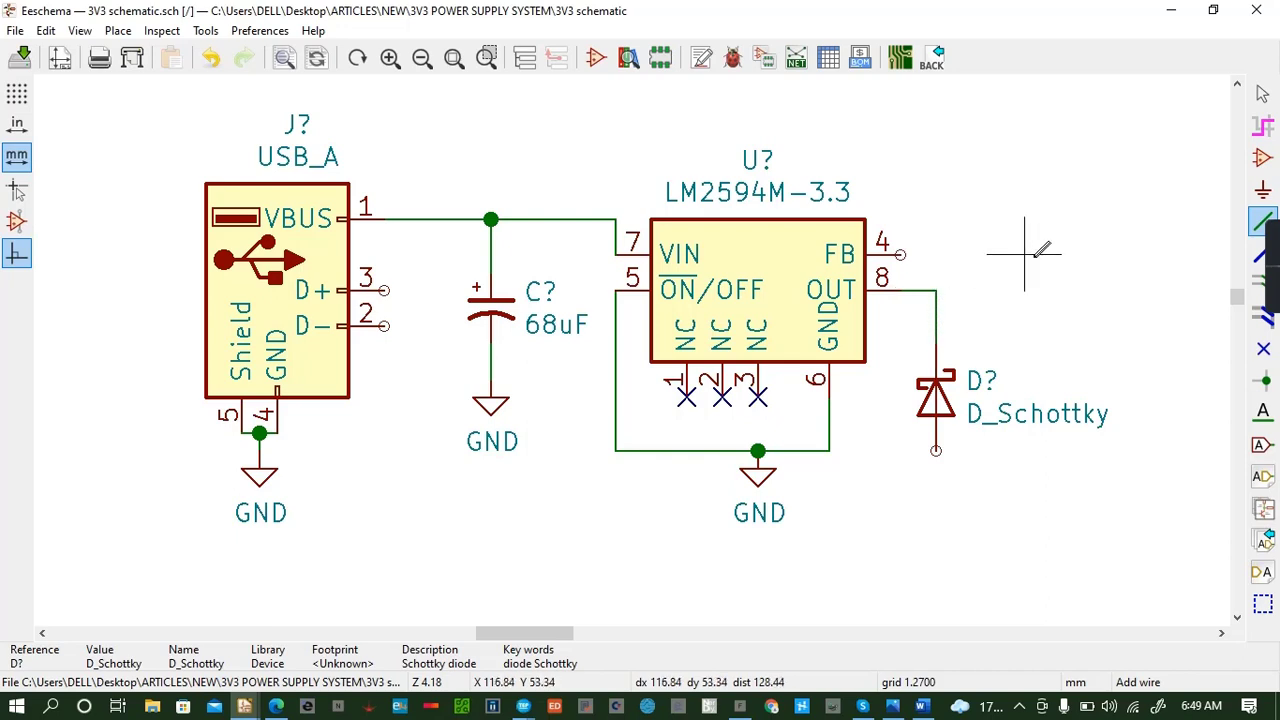
key(ctrl+s)
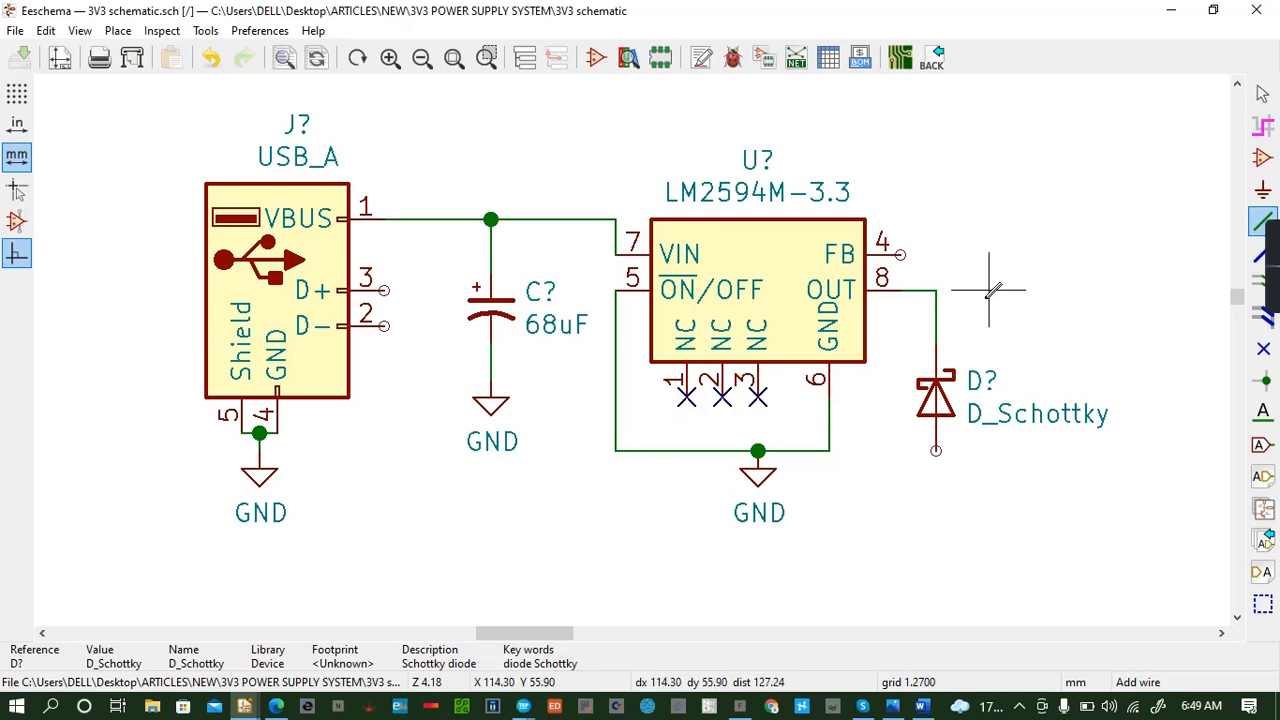
Find the pspice INDUCTOR with the filter "INDUC", place it level with OUT pin 8, and wire its pin 1 to the diode corner.
key(a)
click(990, 290)
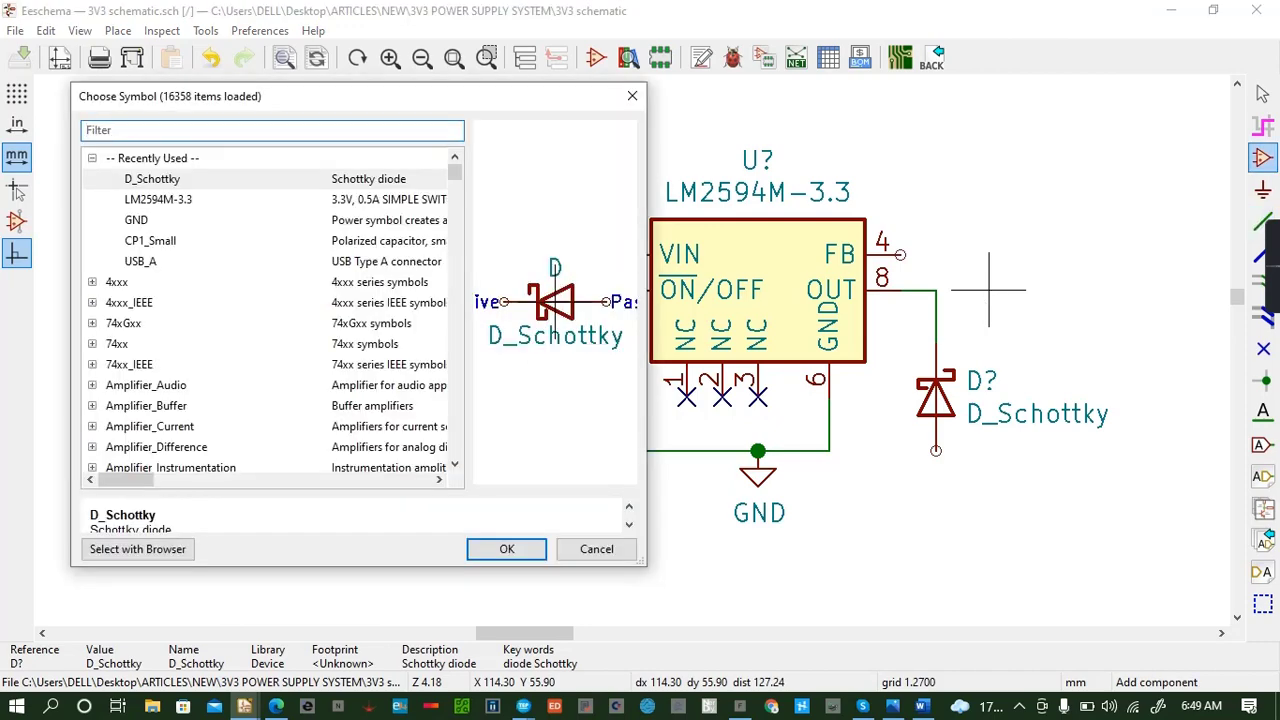
text(INDUC)
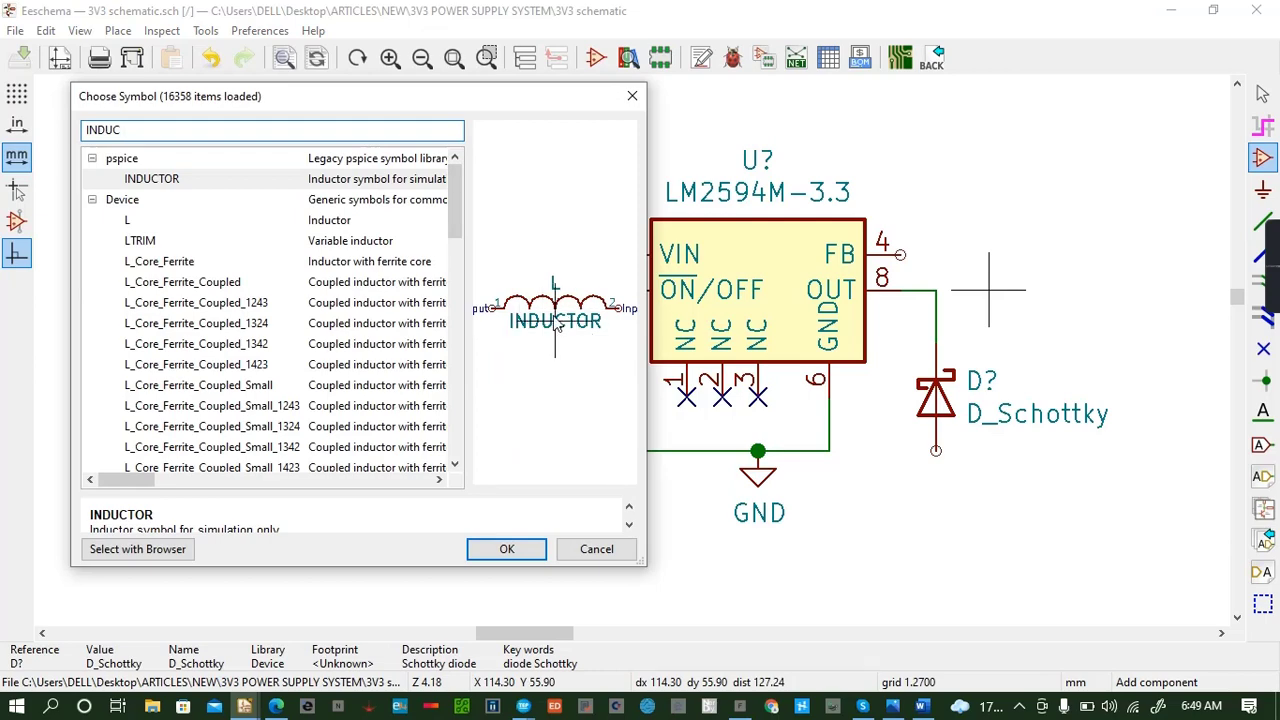
click(505, 549)
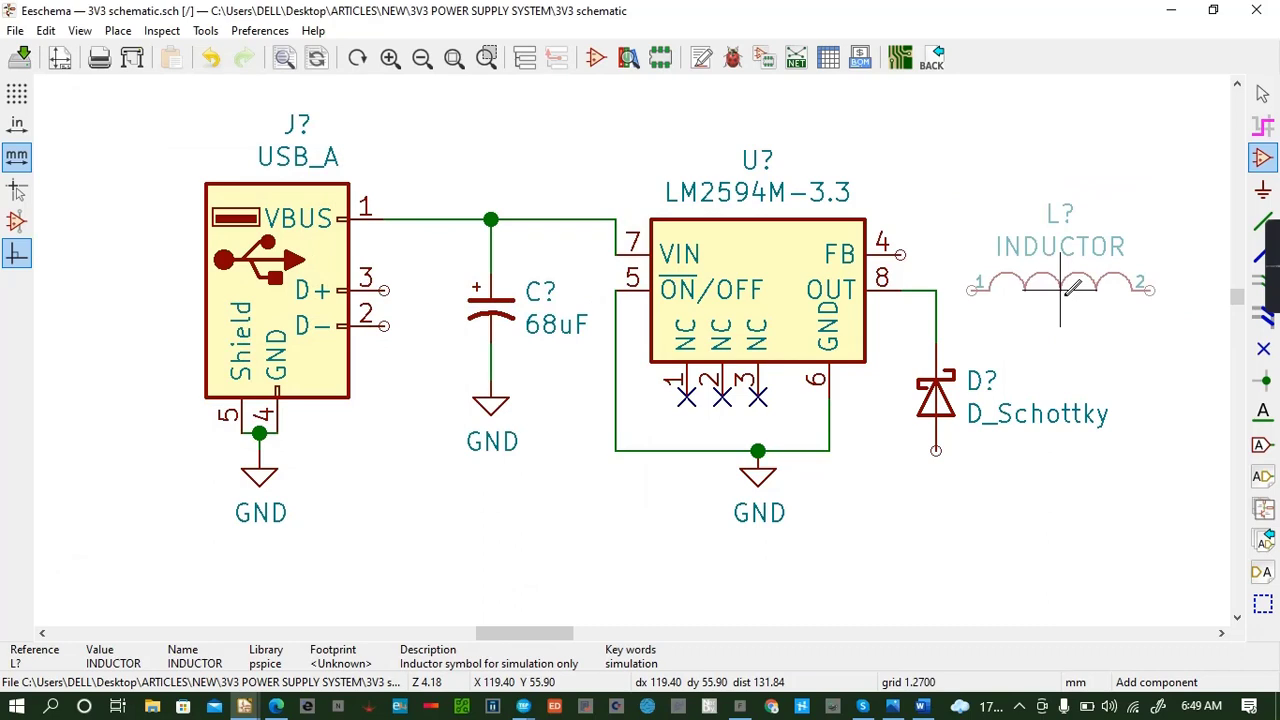
click(1082, 288)
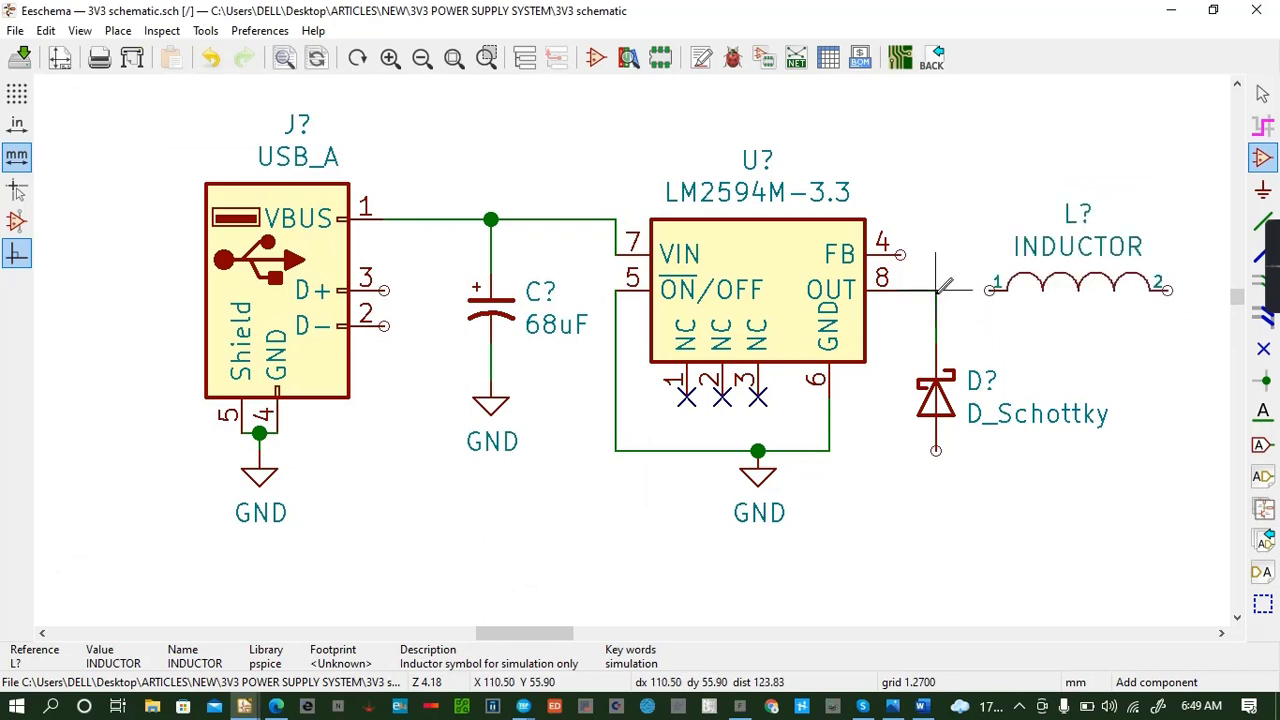
key(w)
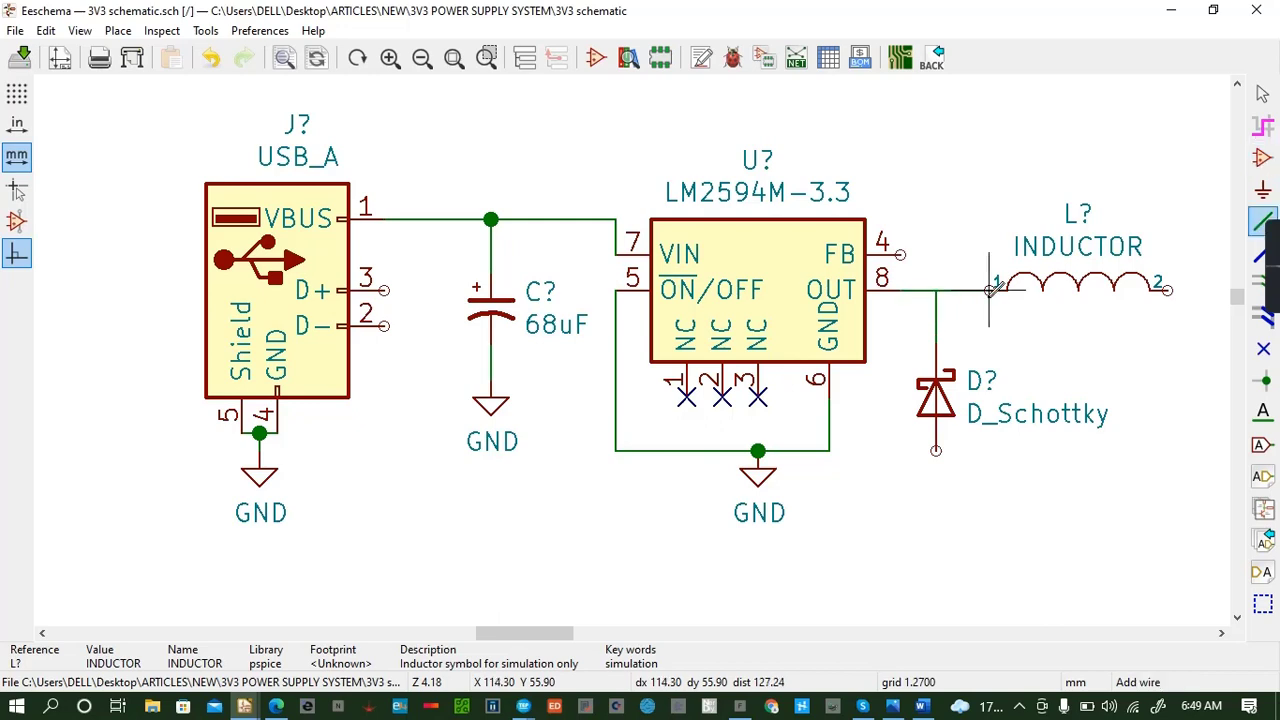
click(990, 290)
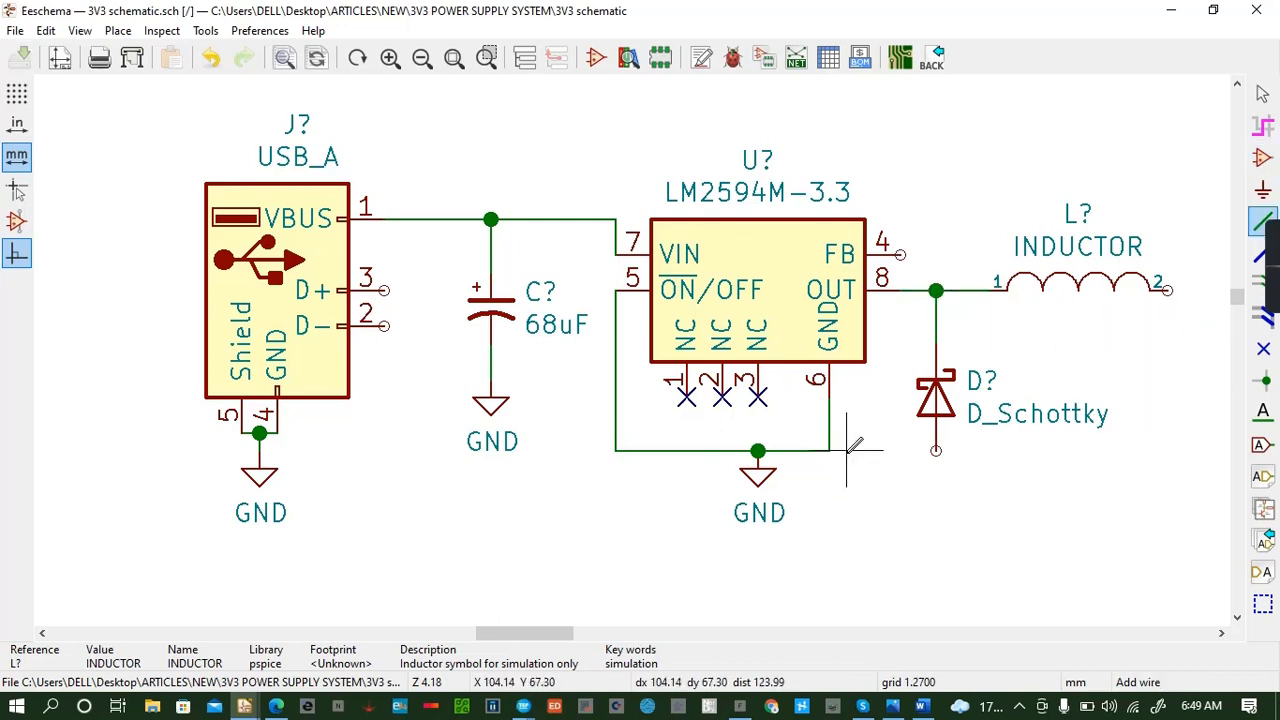
Wire the regulator's FB pin 4 up and over the inductor to its pin 2 and save the schematic.
scroll(847, 306, up, 1)
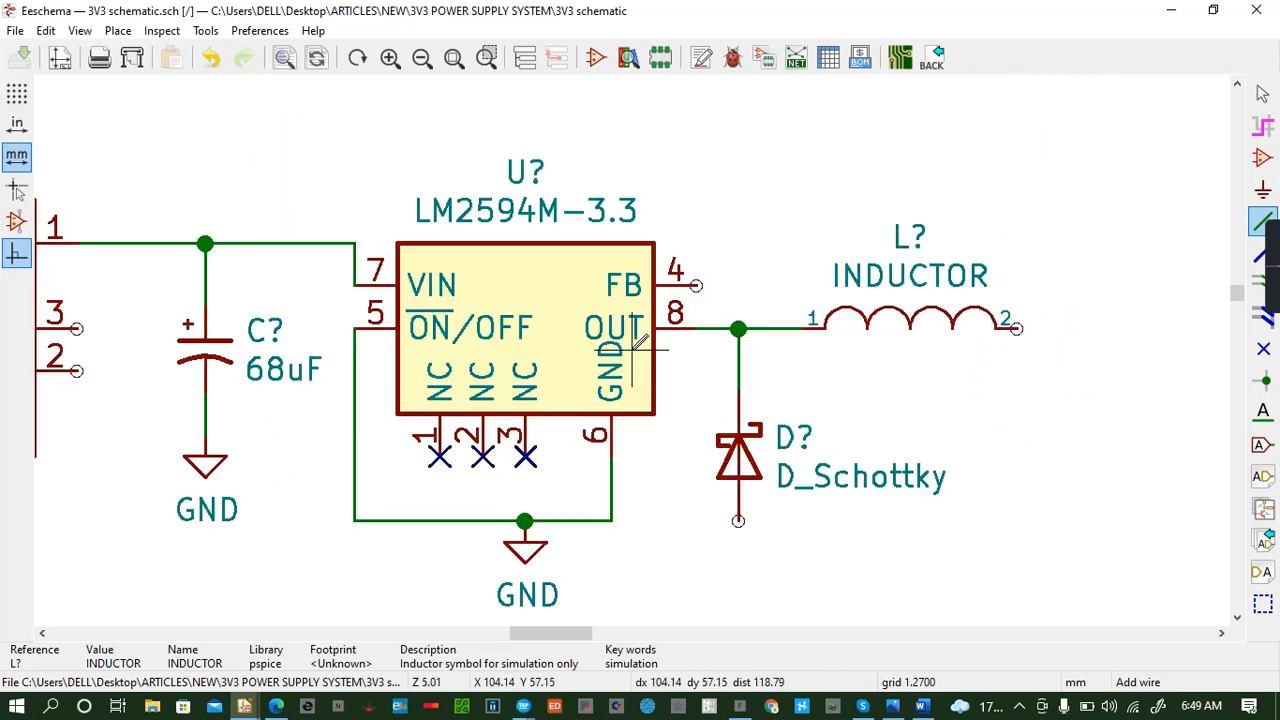
scroll(640, 345, down, 2)
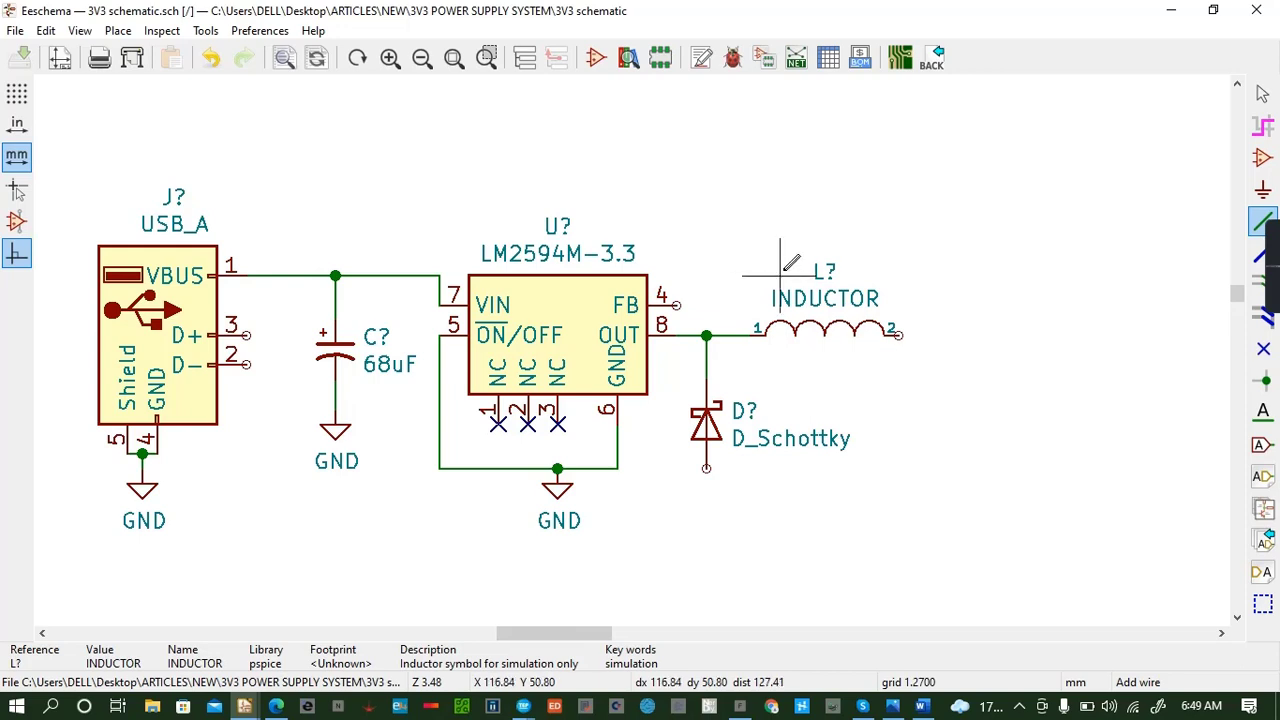
click(677, 304)
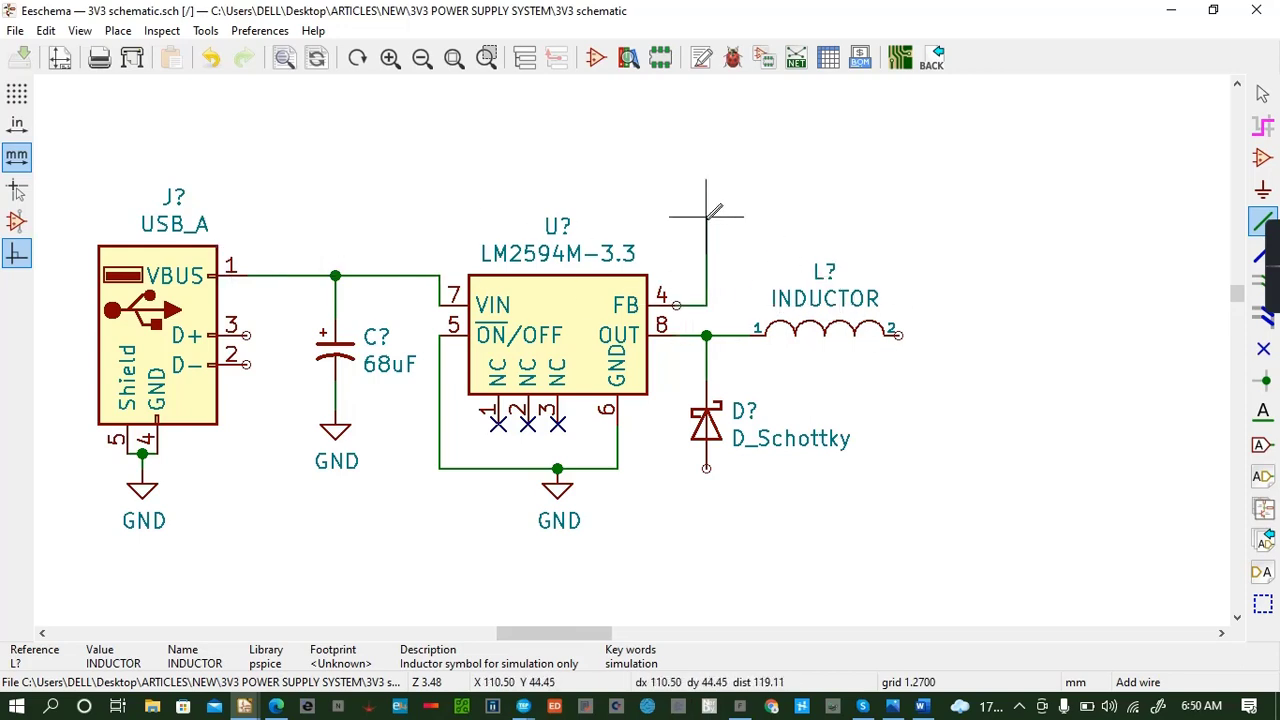
click(706, 262)
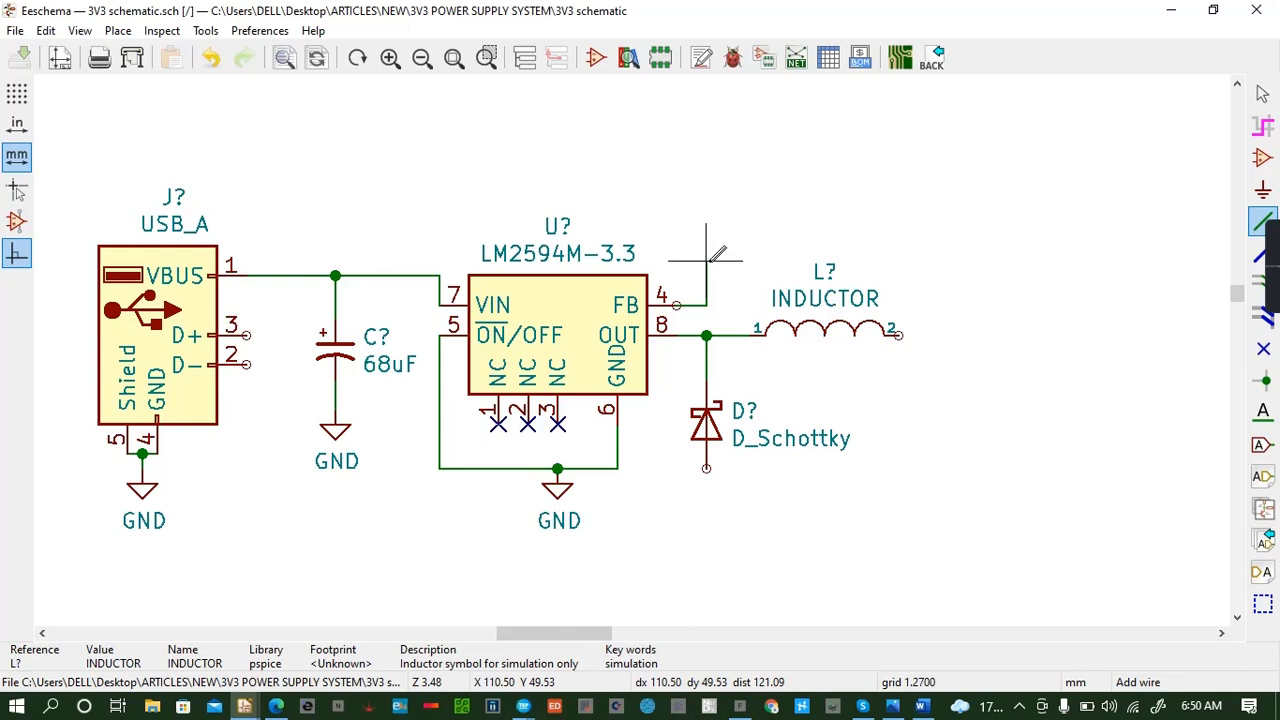
click(943, 262)
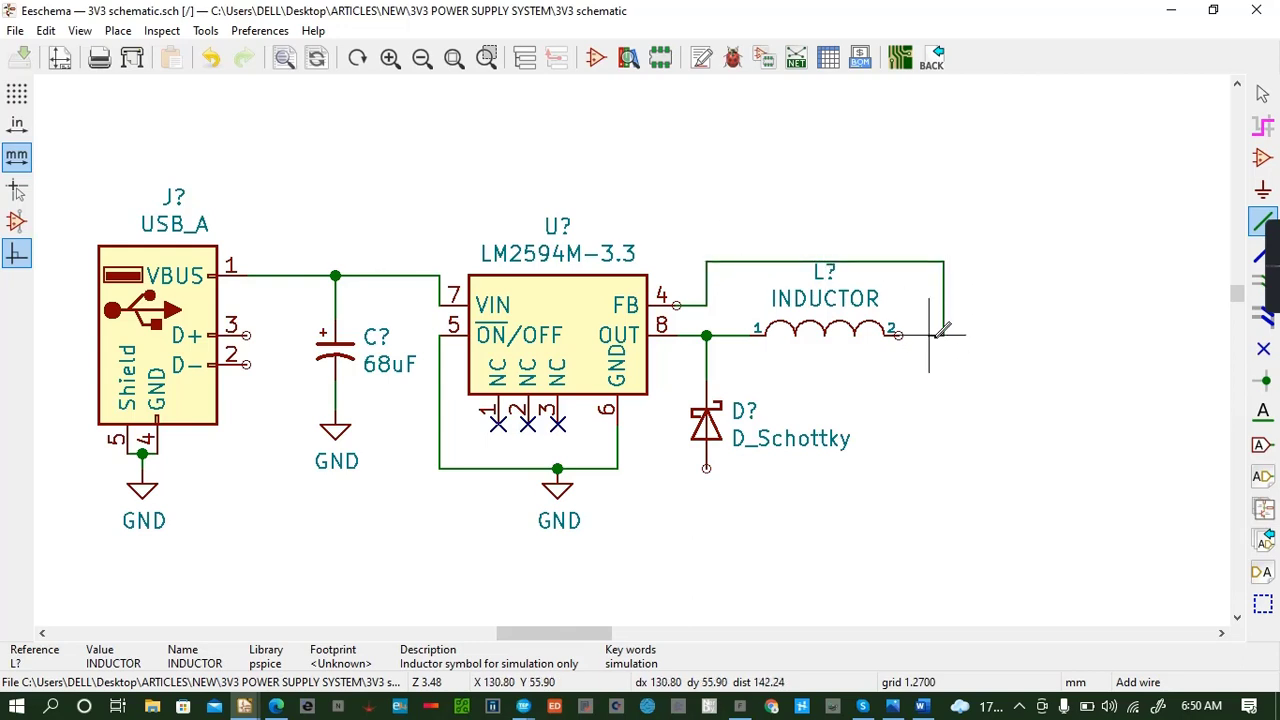
click(899, 334)
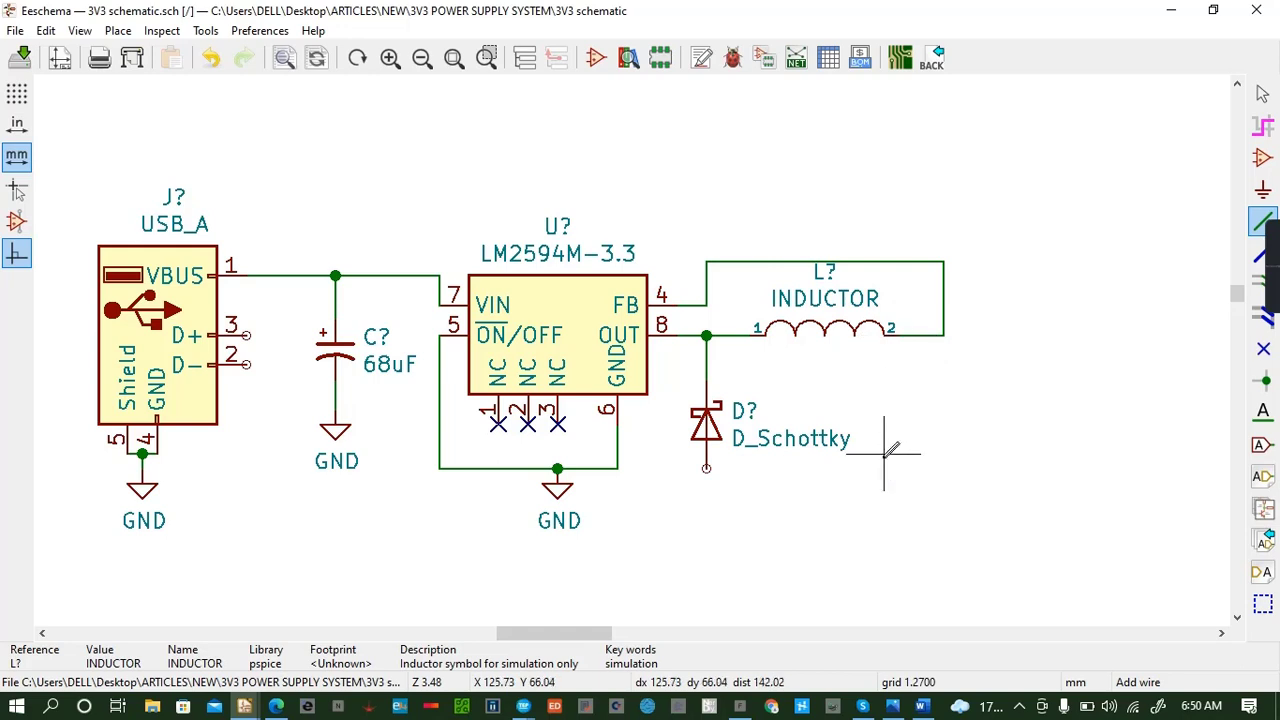
key(ctrl+s)
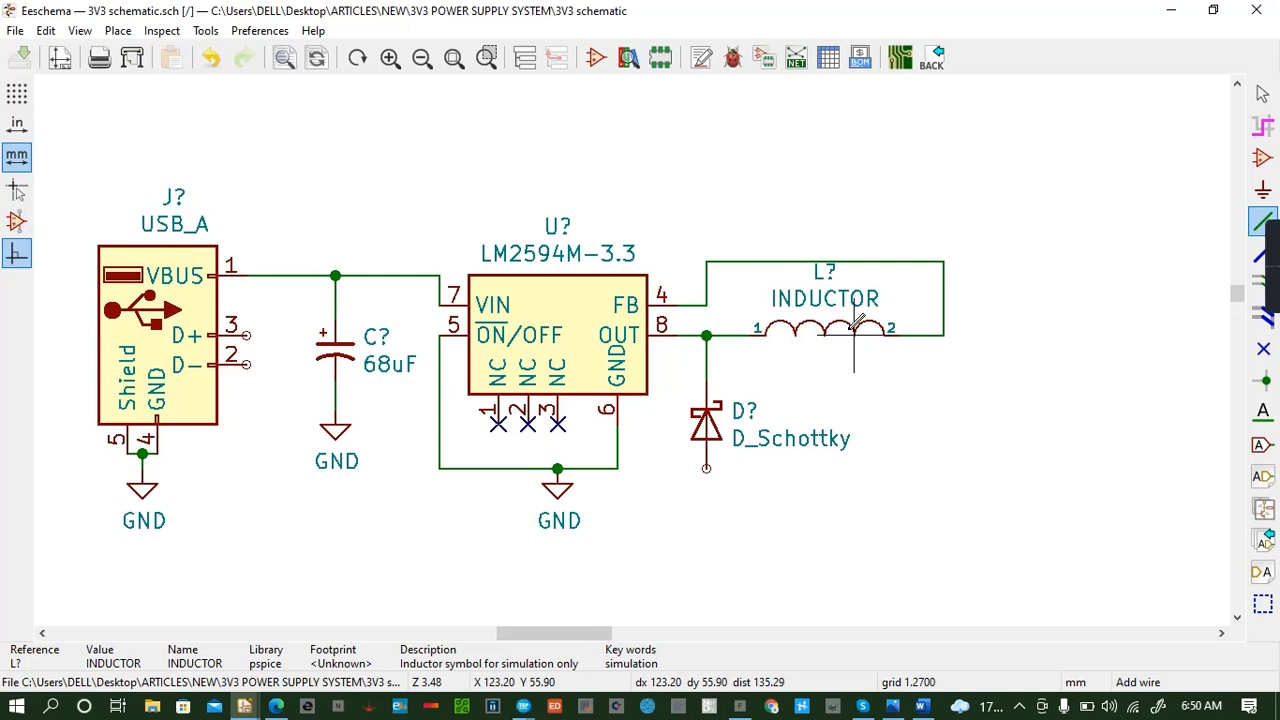
Set the inductor's value to "100 uH" and save the schematic.
key(v)
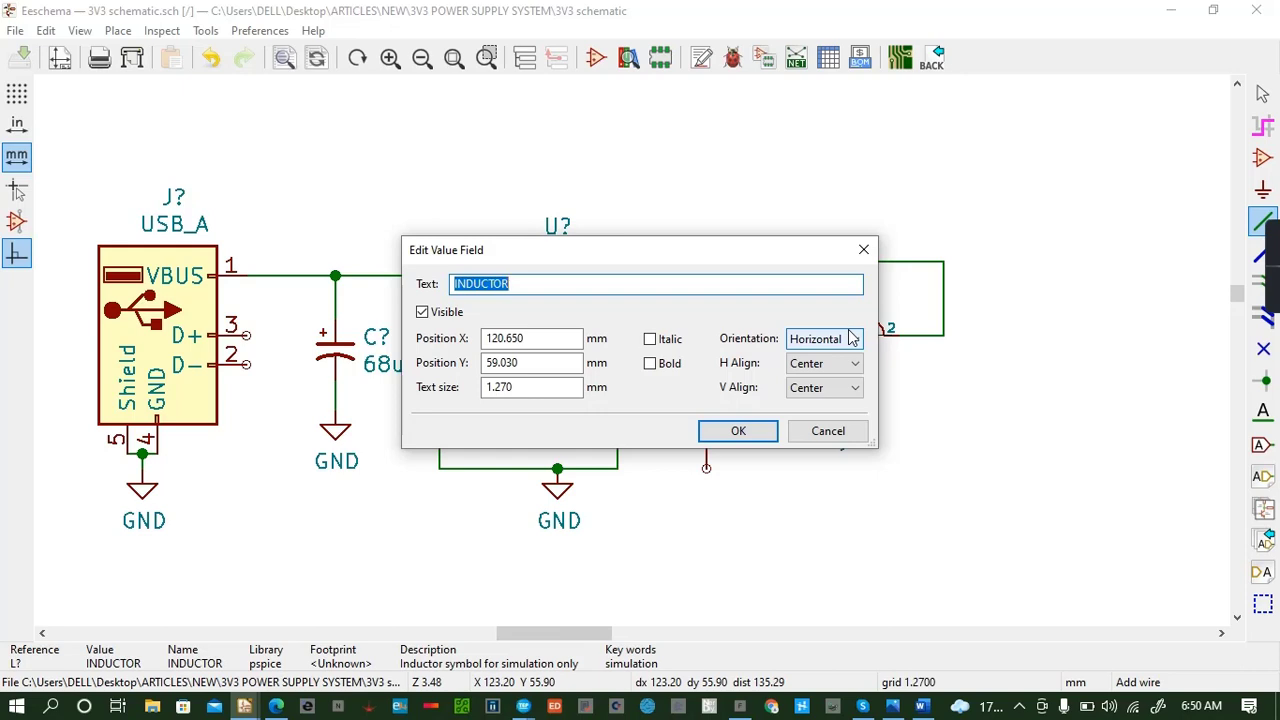
text(100 uH)
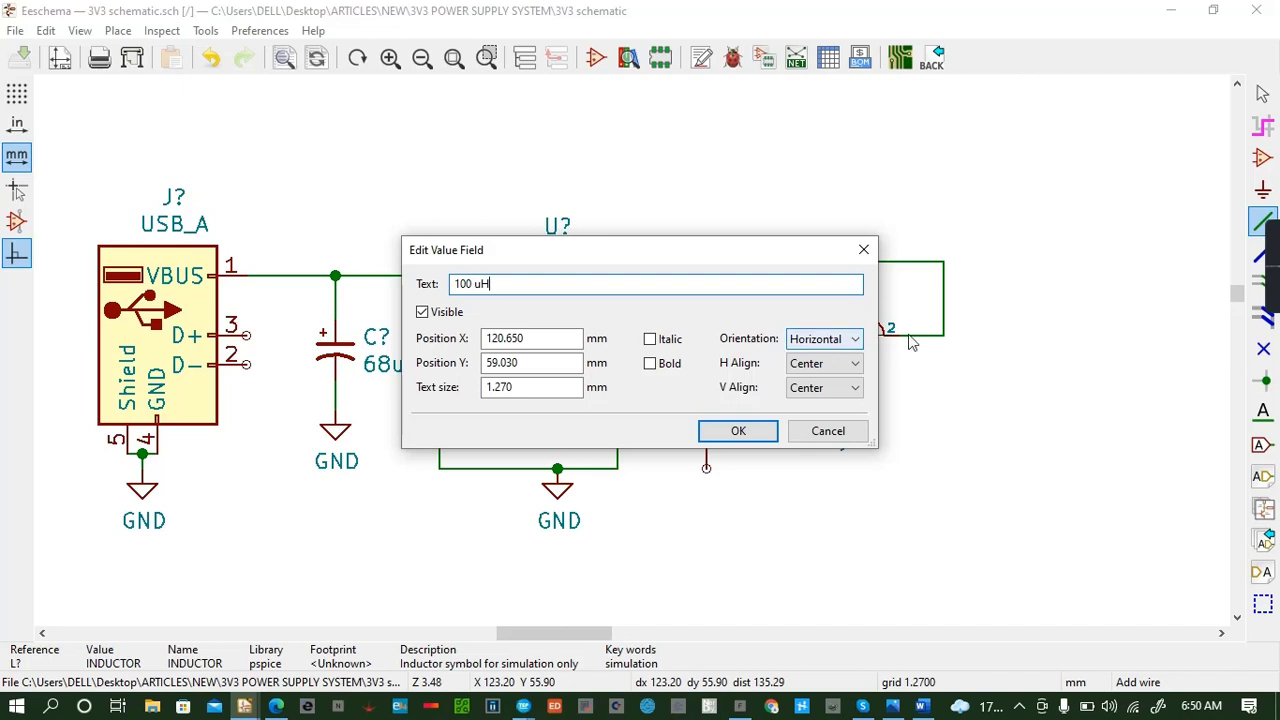
click(738, 431)
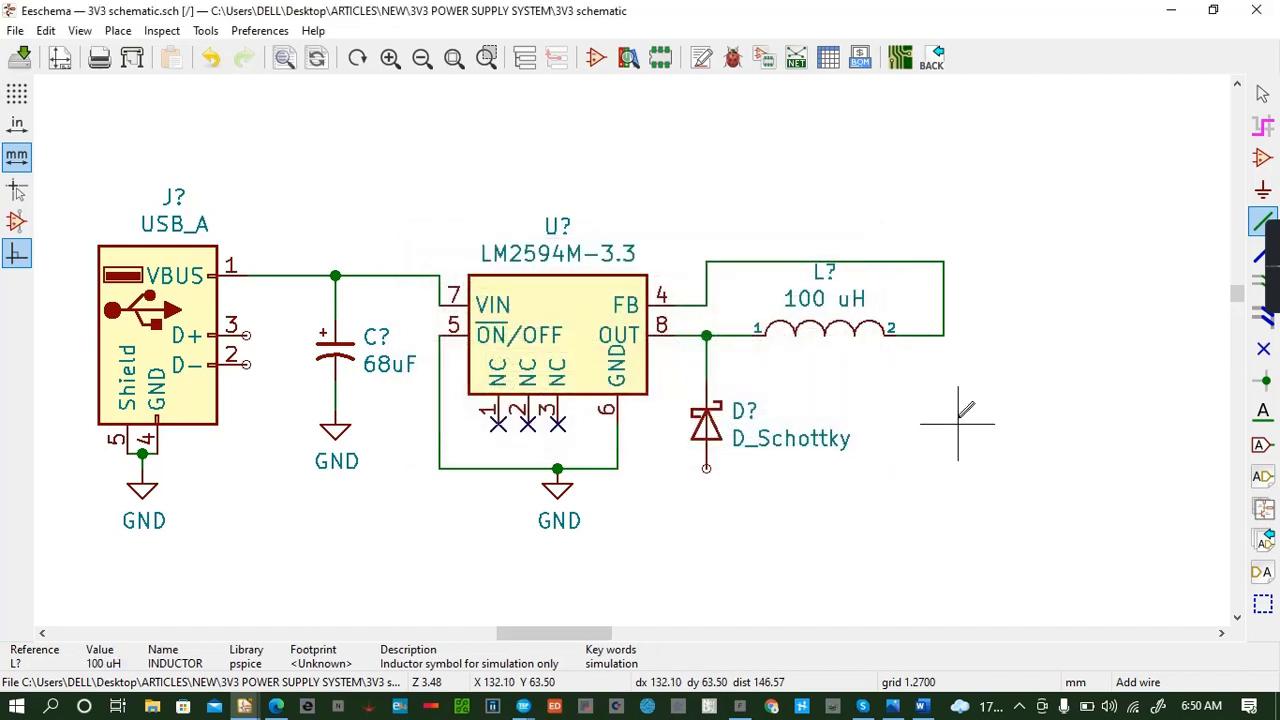
key(ctrl+s)
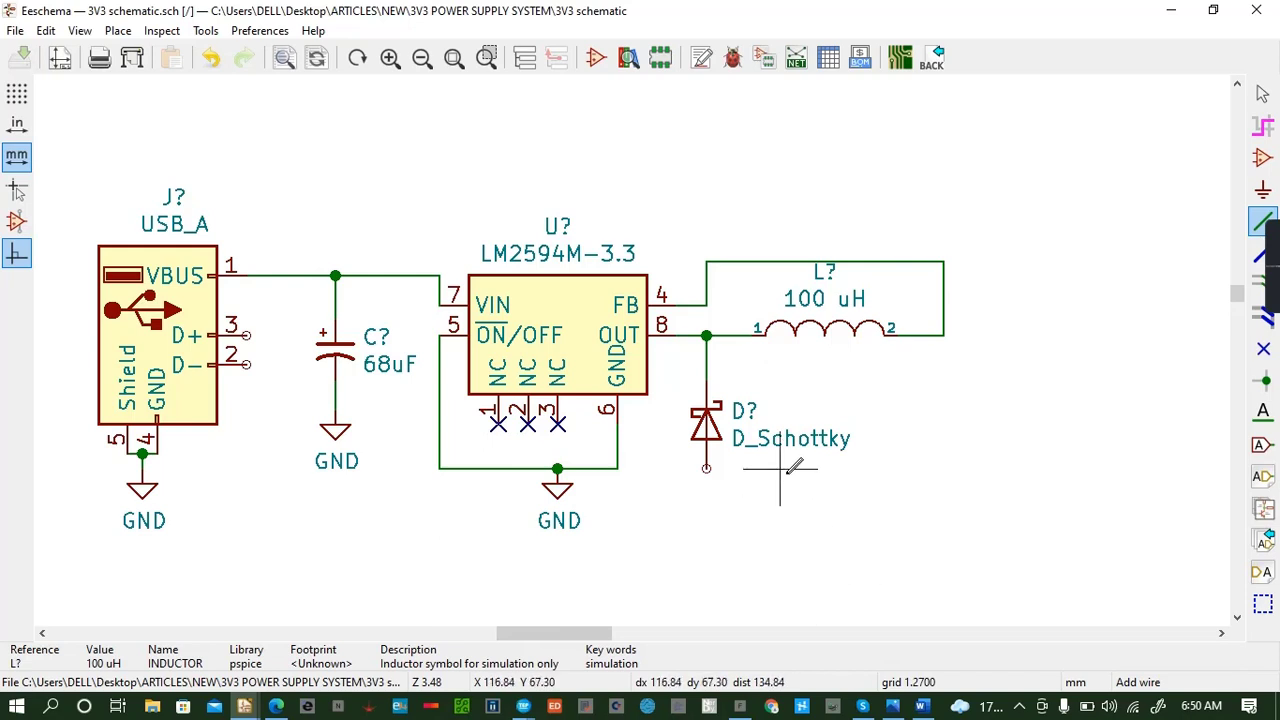
Find the C_Small capacitor with the filter "capacit" and place it directly below the wire corner at the inductor's pin 2.
click(1018, 350)
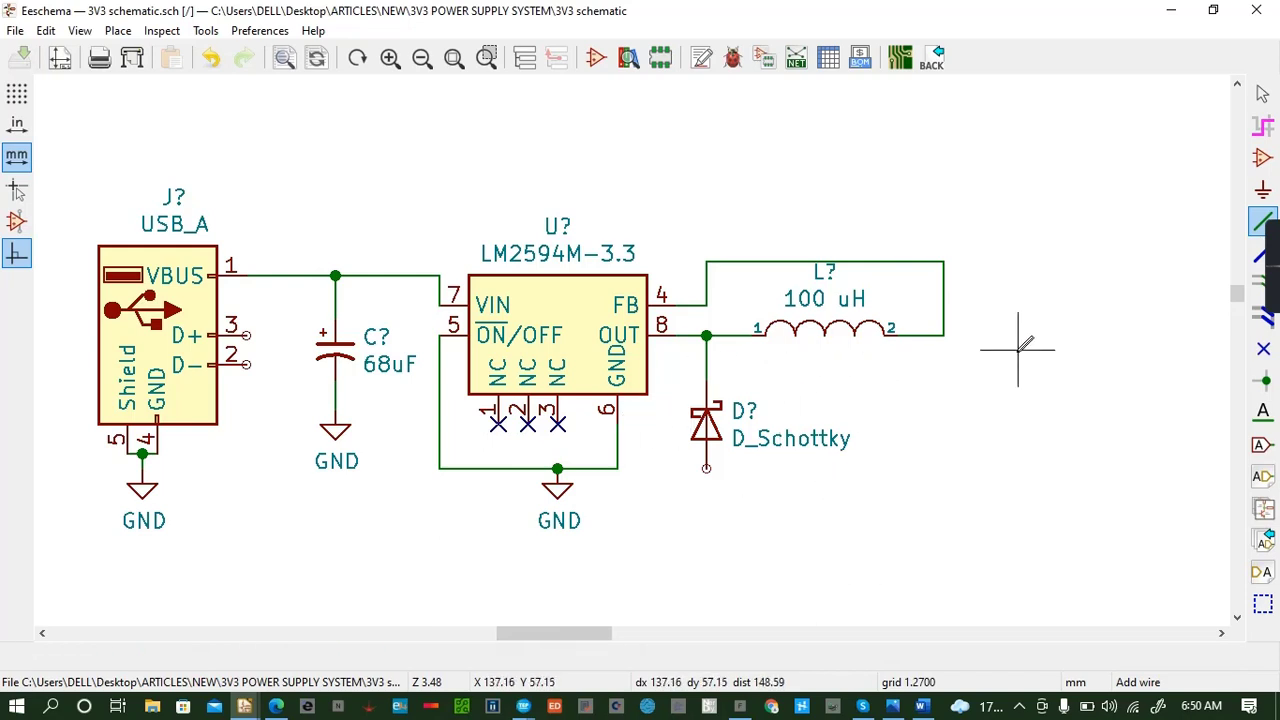
key(a)
click(1019, 353)
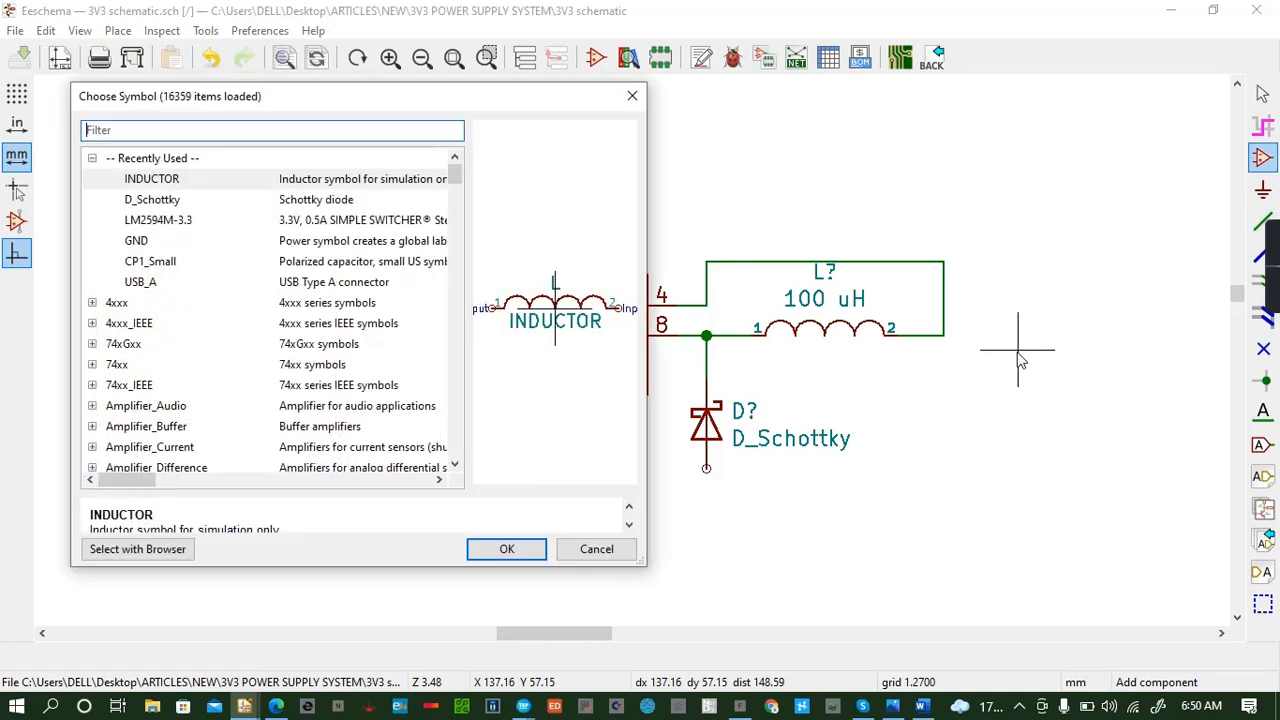
text(cap)
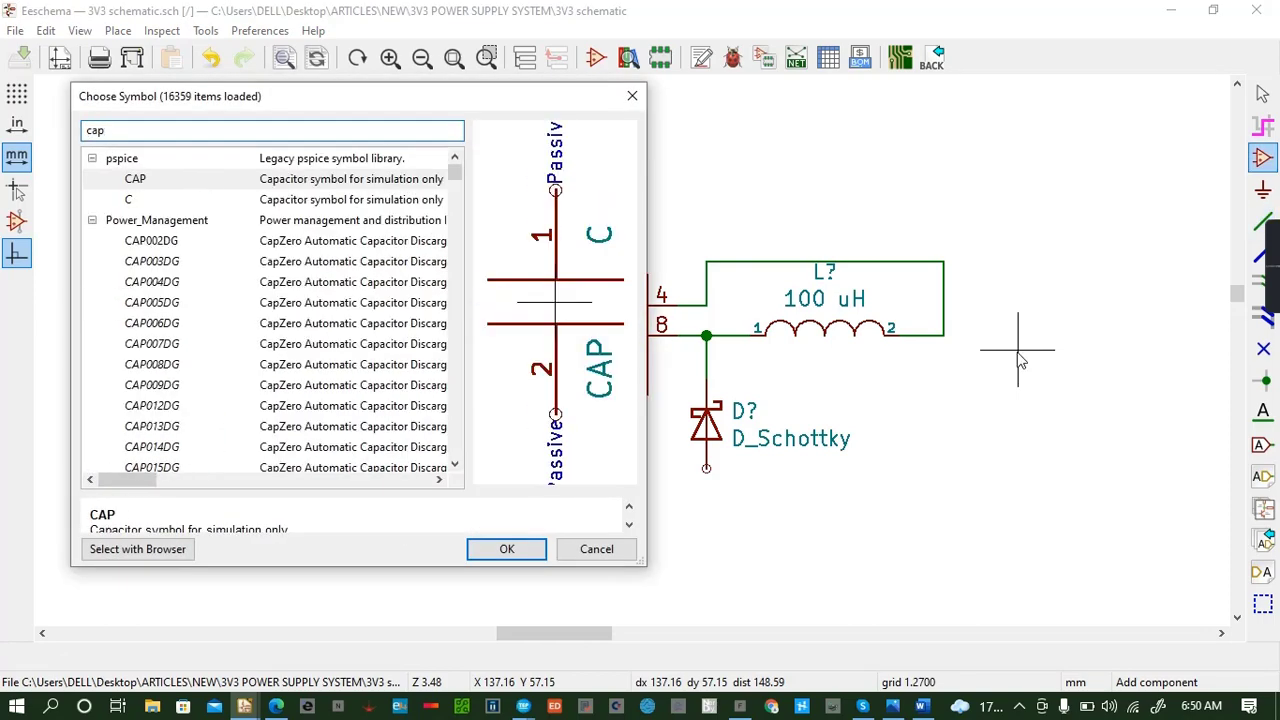
text(acit)
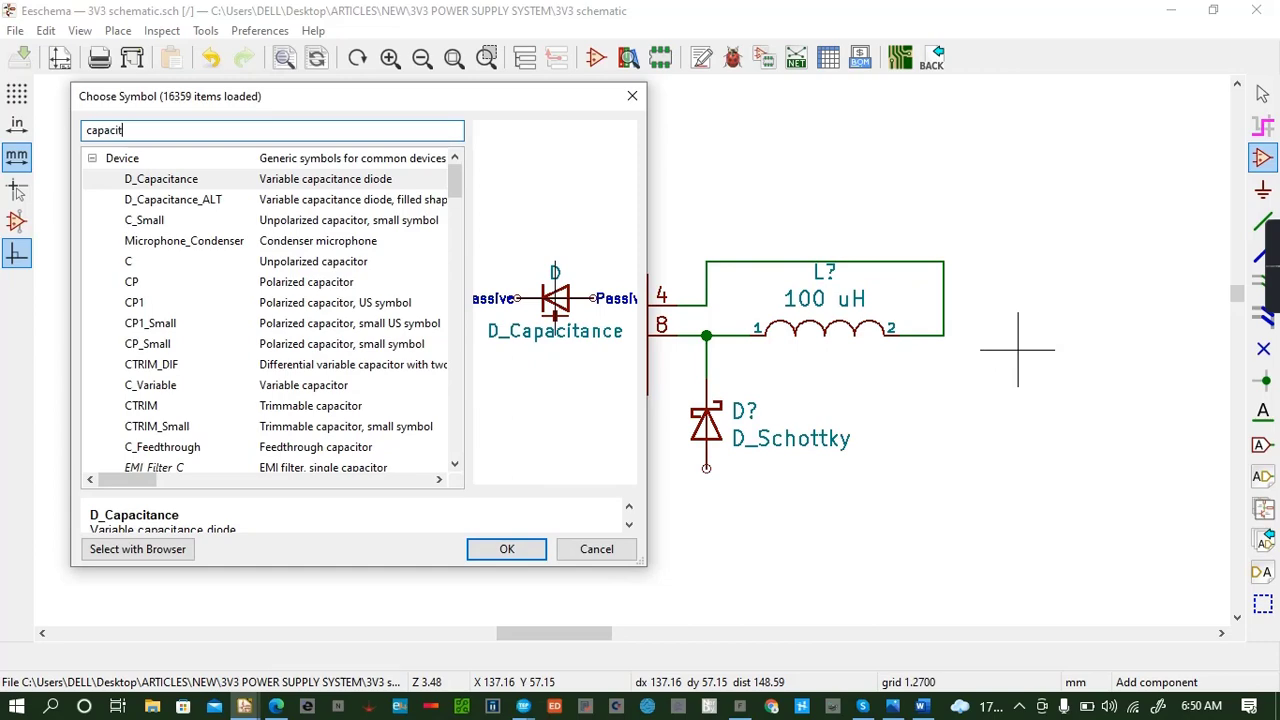
click(345, 222)
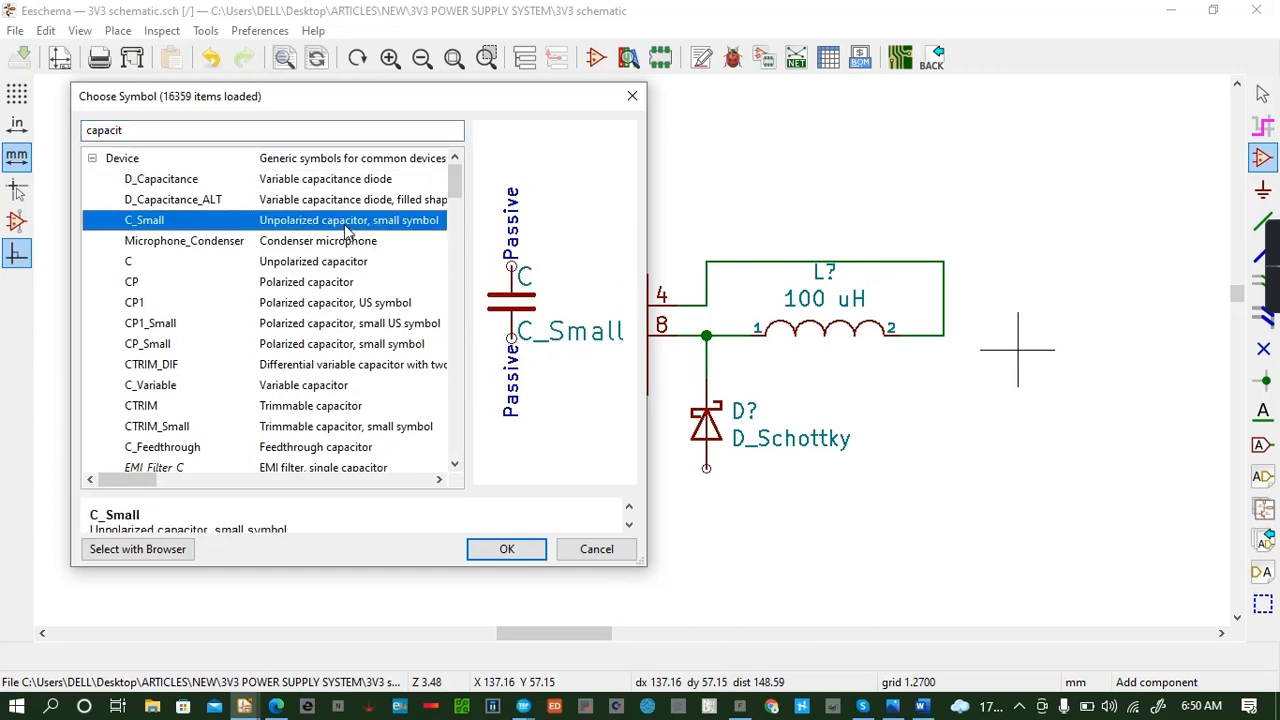
click(520, 552)
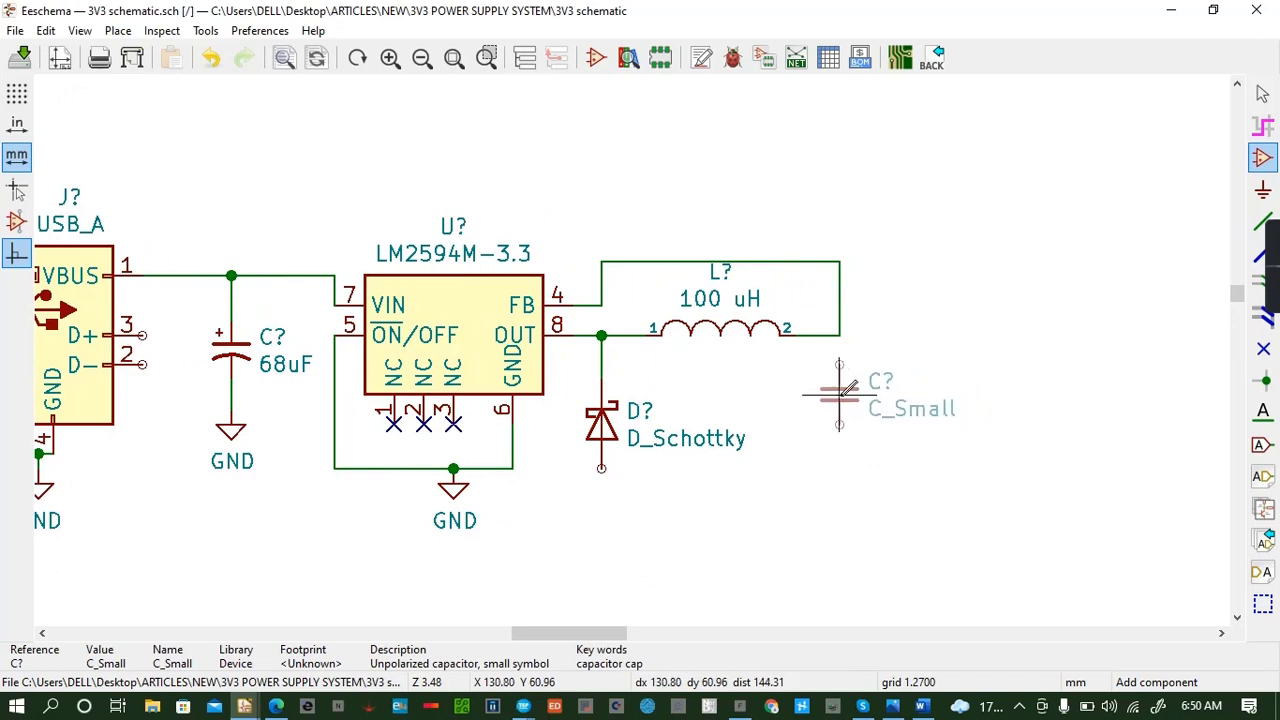
click(846, 389)
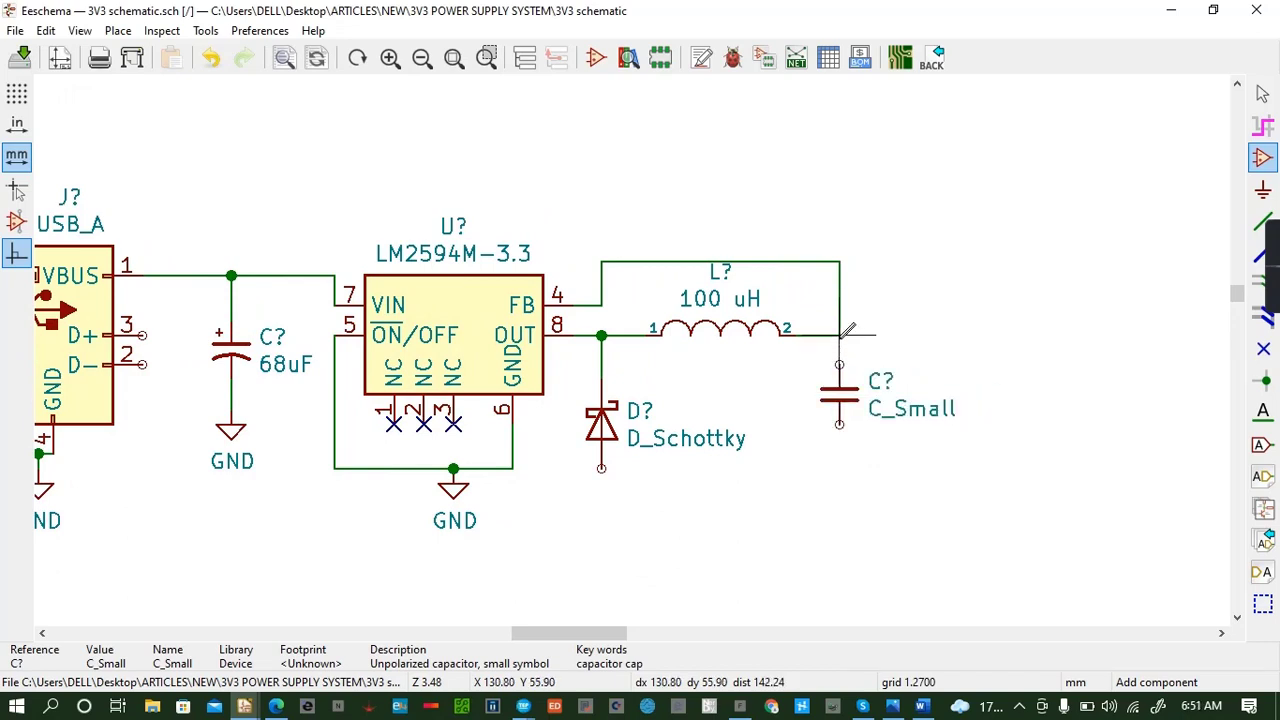
Wire the output capacitor's upper end to the wire corner at the inductor's pin 2 and save the schematic.
key(w)
click(839, 366)
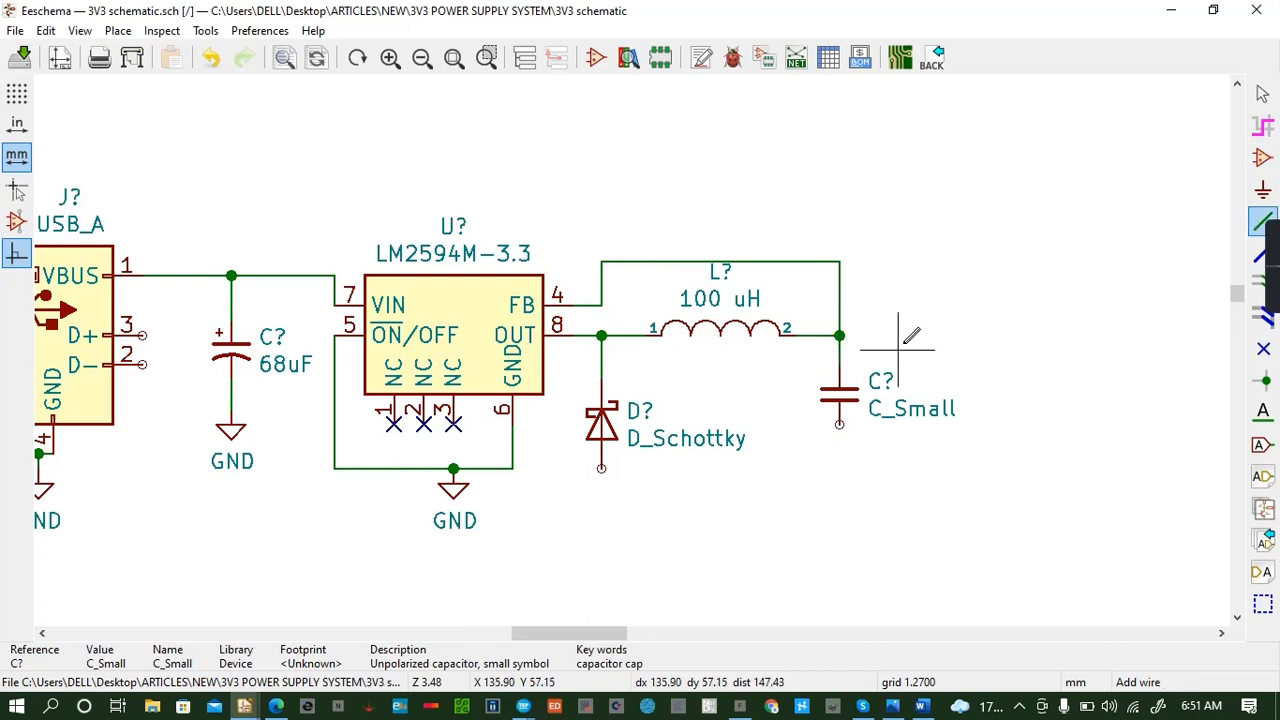
key(ctrl+s)
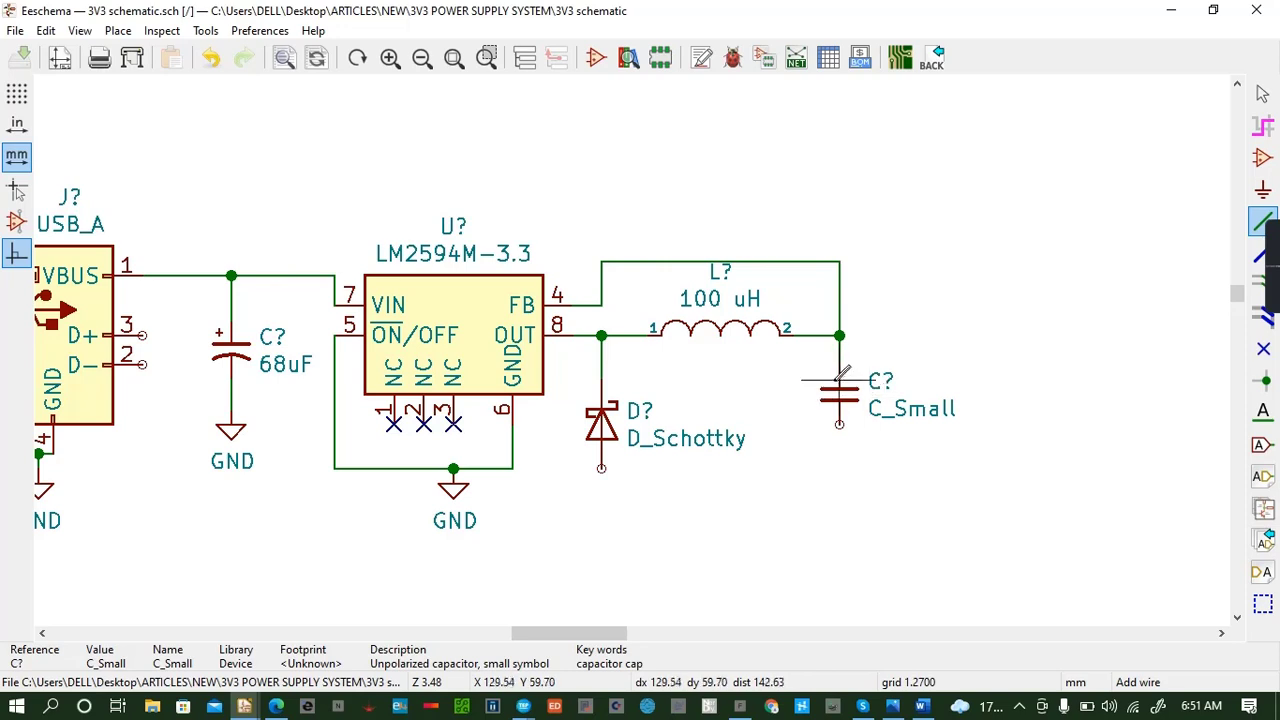
Set the output capacitor's value to "120 uF" and save the schematic.
key(v)
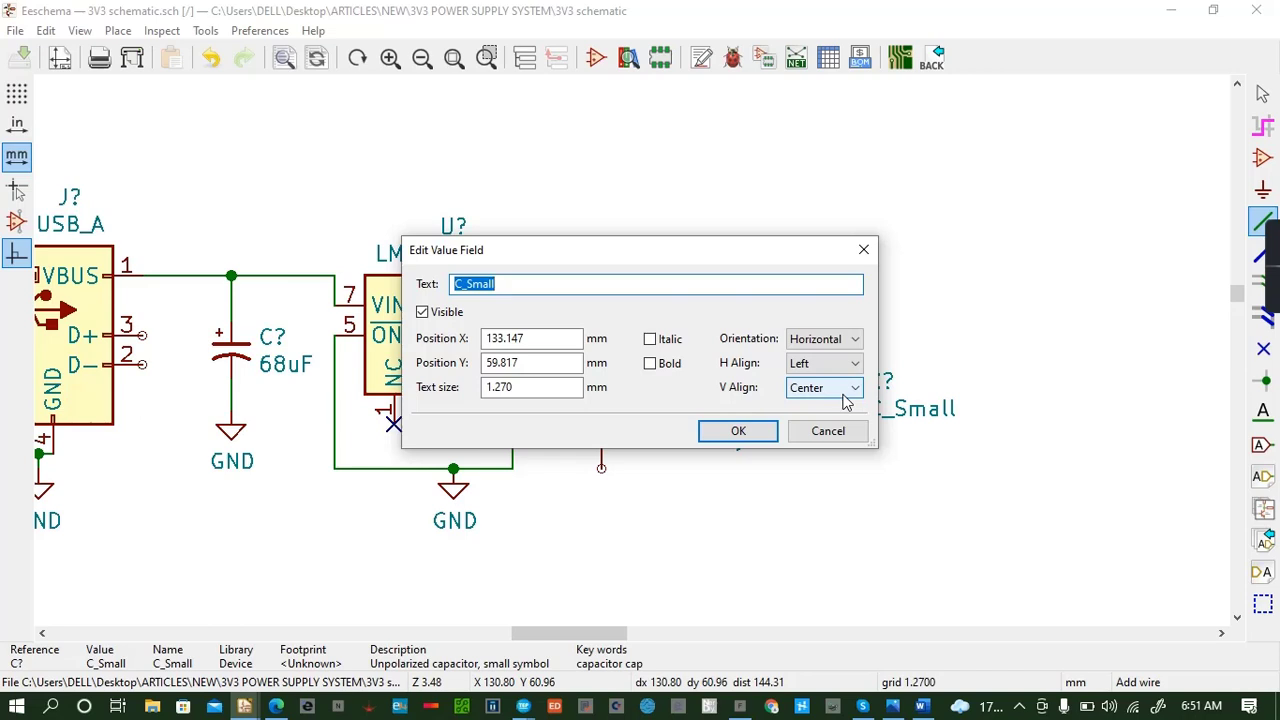
text(120 uF)
click(740, 430)
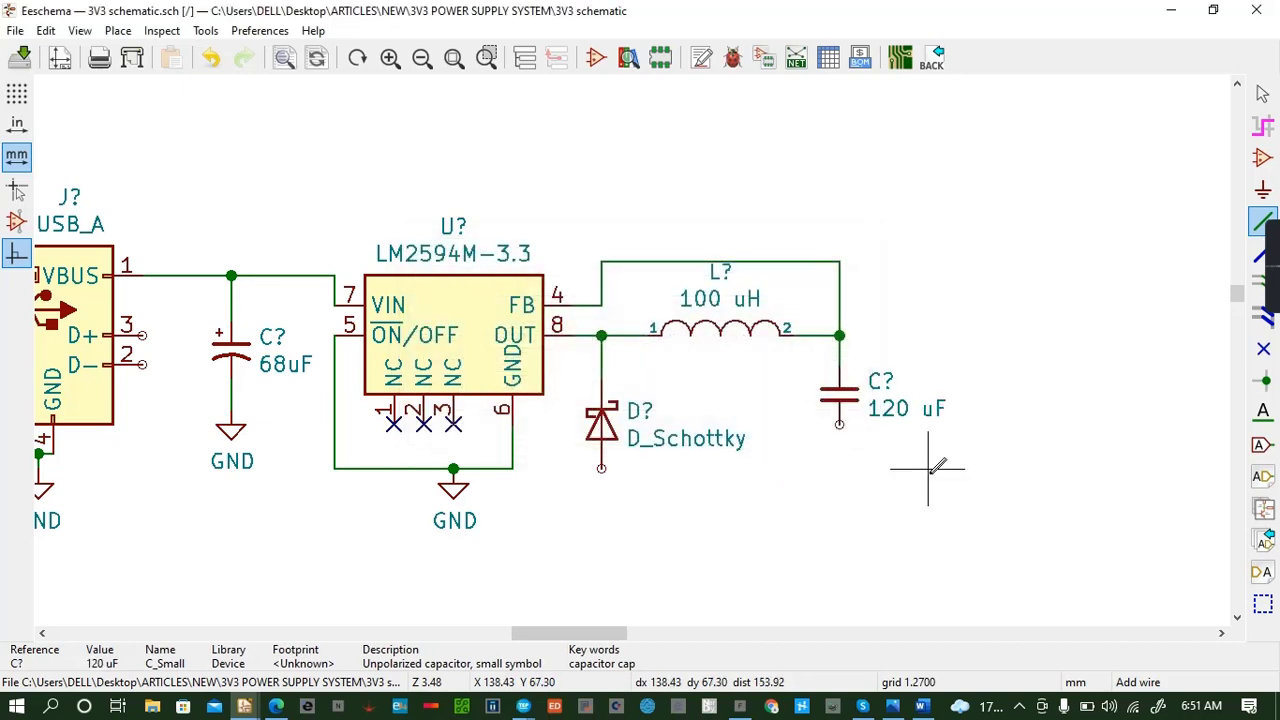
key(ctrl+s)
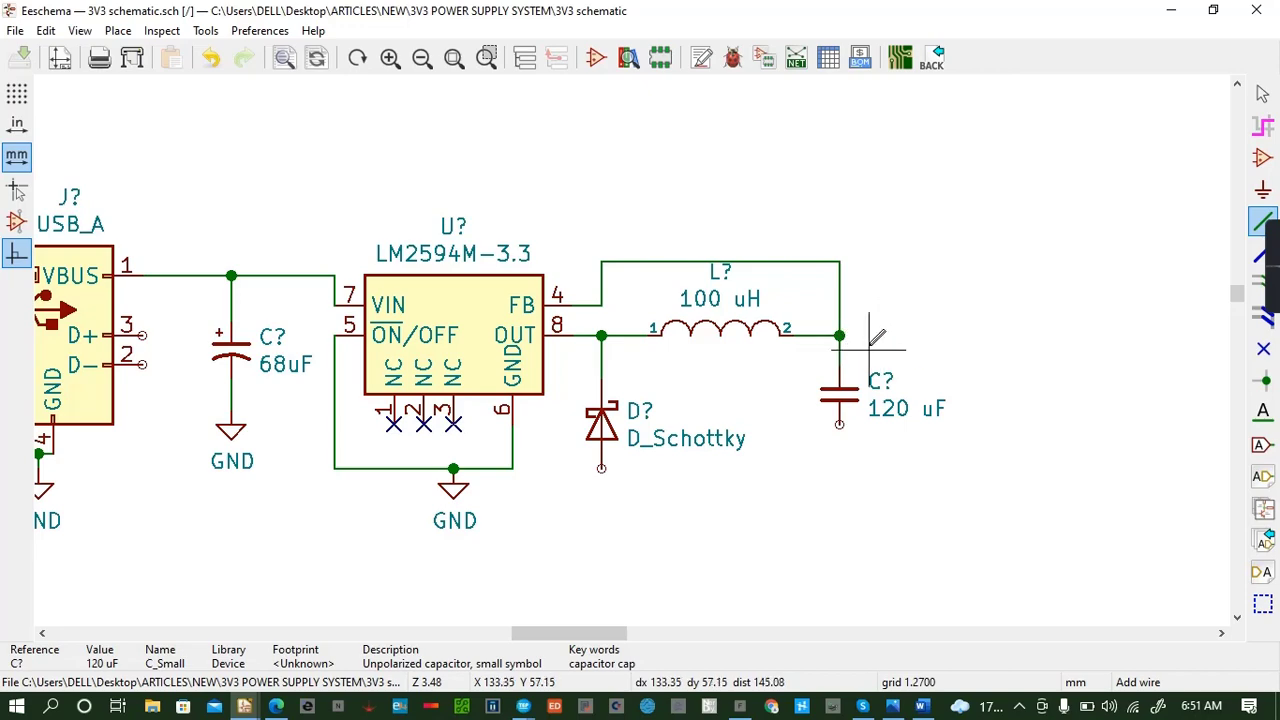
Find the generic Conn_01x02 connector with the filter "conn_01x02" and place it beyond the output capacitor, pin 1 level with the inductor.
key(a)
text(conn)
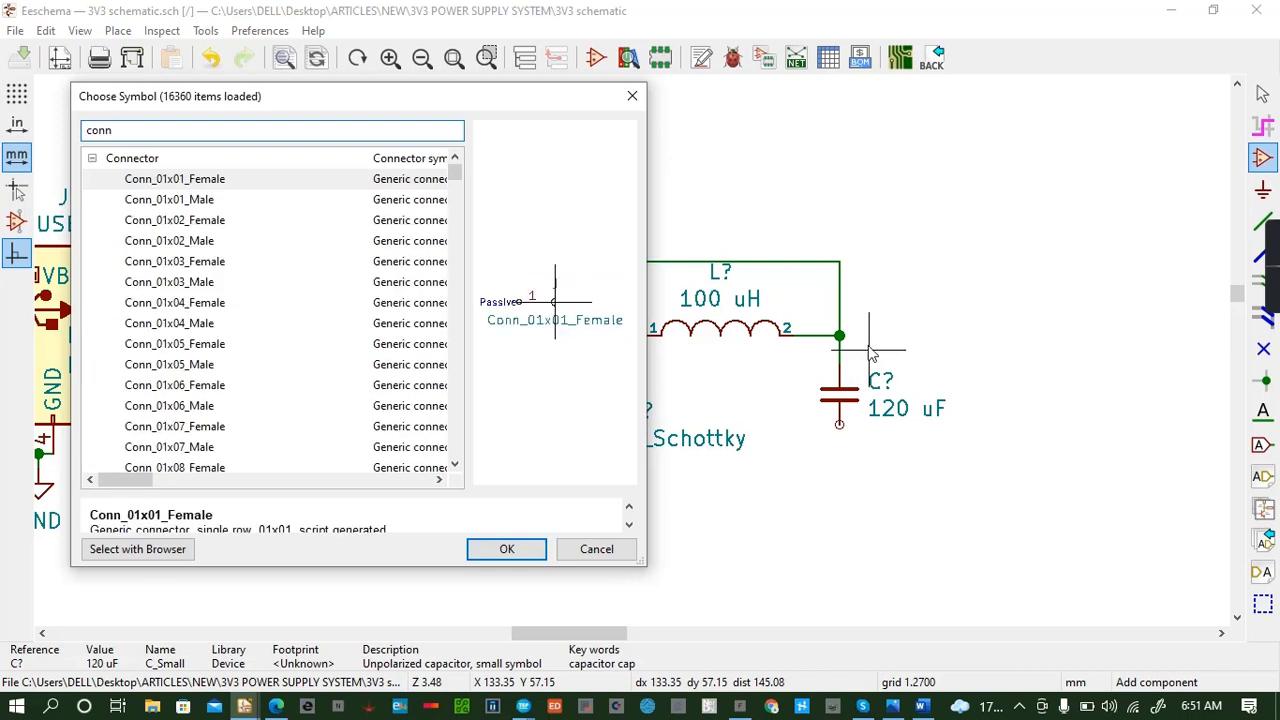
text(_01)
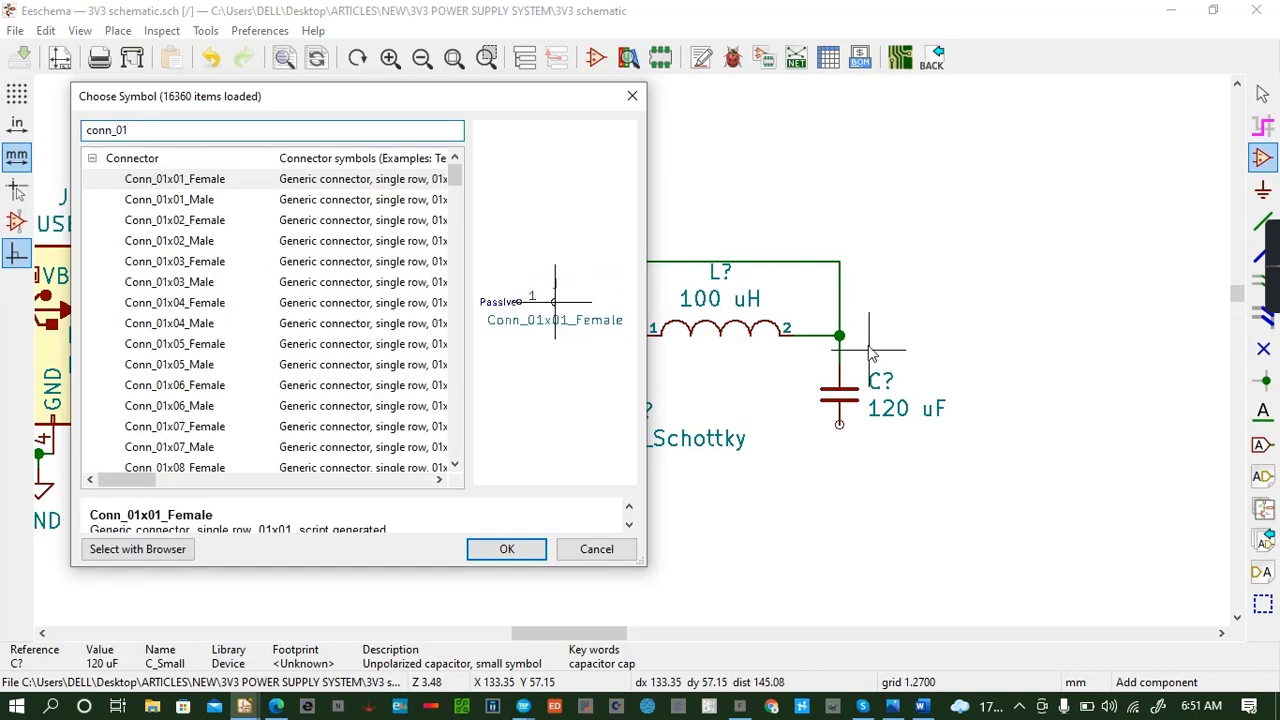
text(x0)
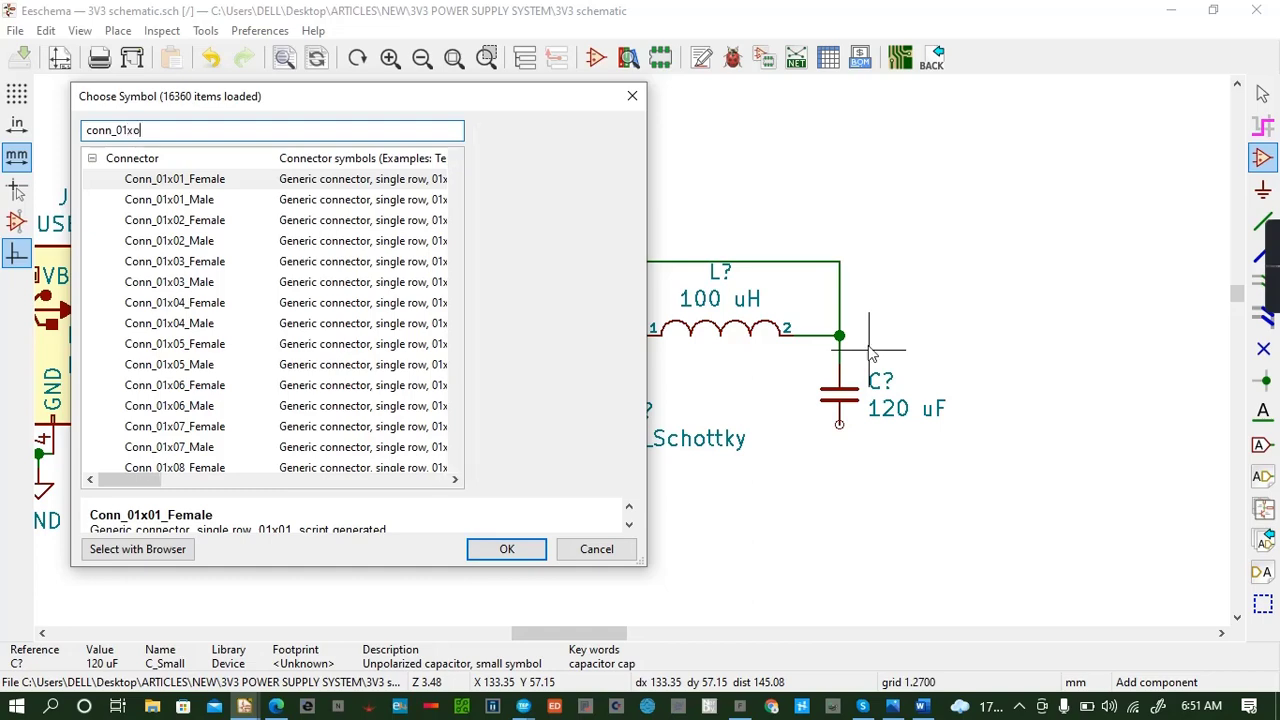
text(2)
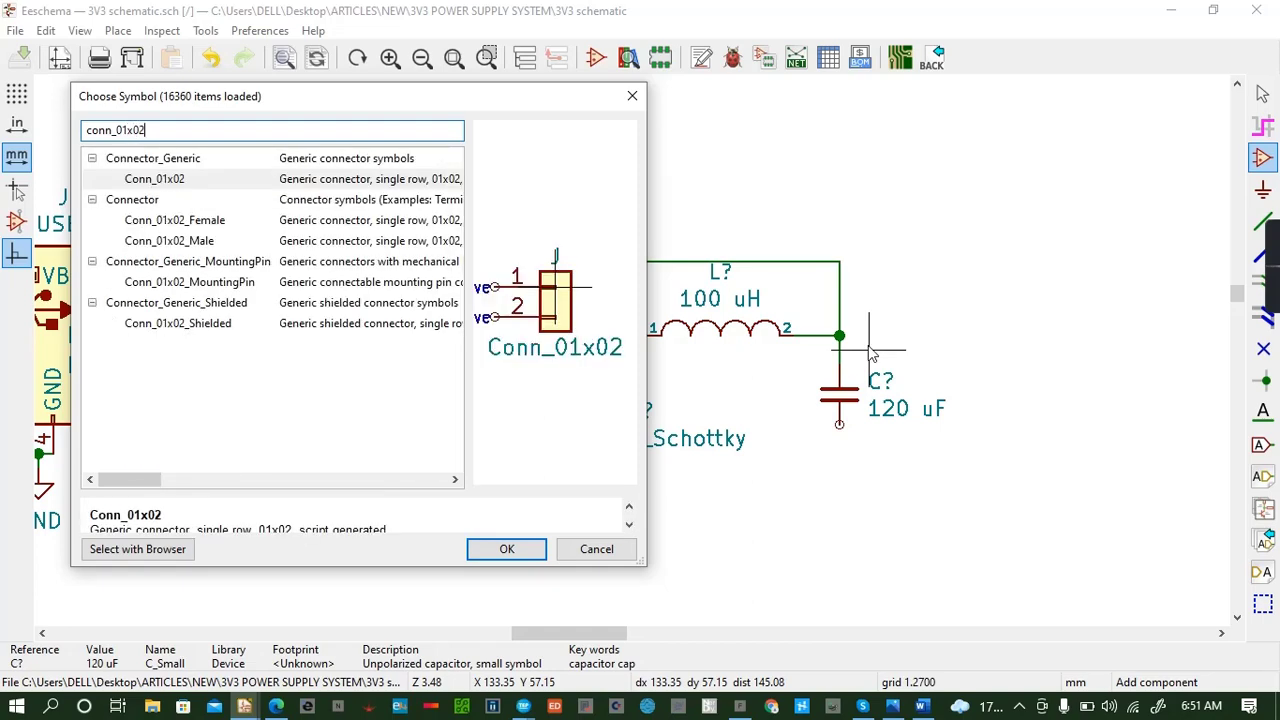
click(512, 556)
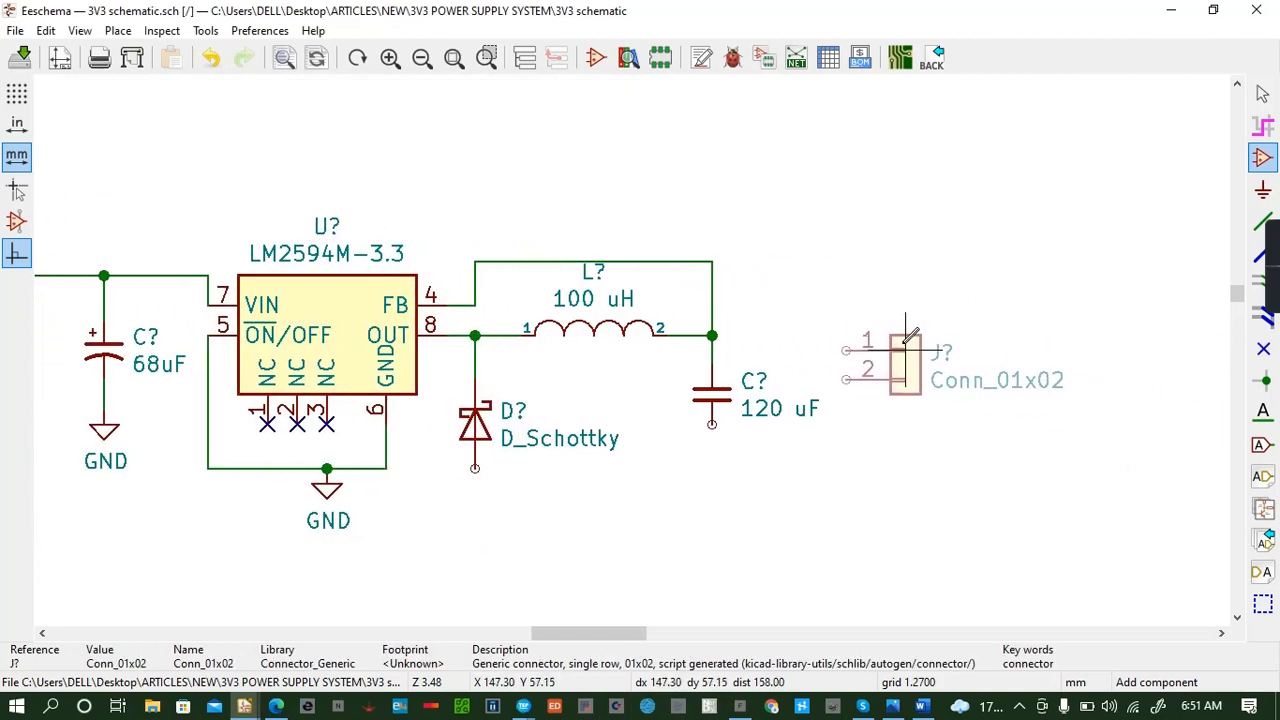
click(921, 335)
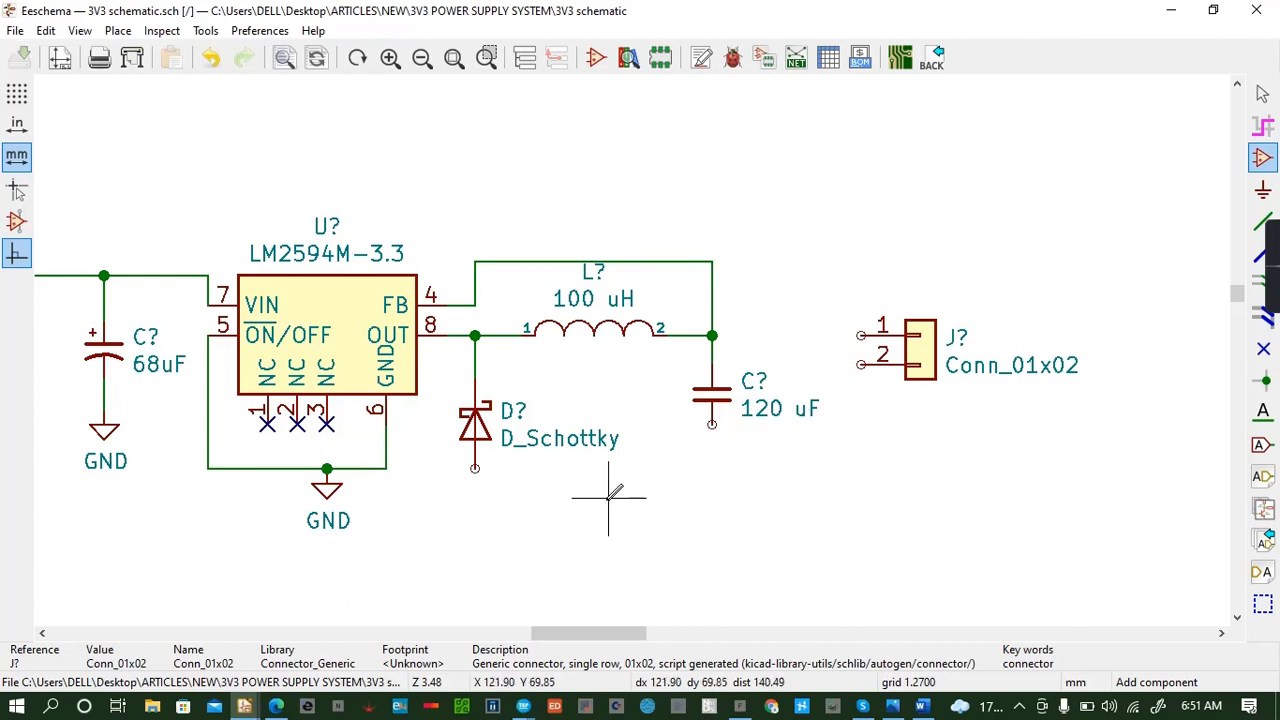
Wire the junction between the inductor and the output capacitor to pin 1 of the Conn_01x02 connector.
key(w)
click(713, 335)
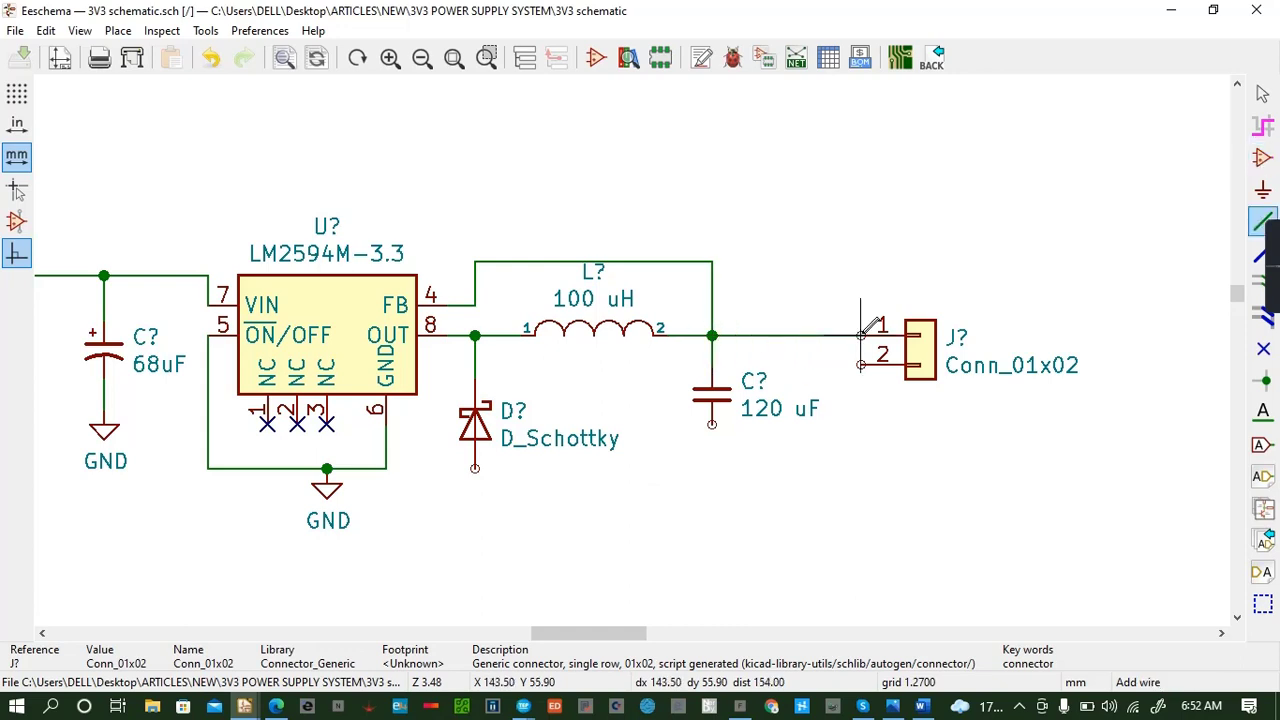
click(860, 335)
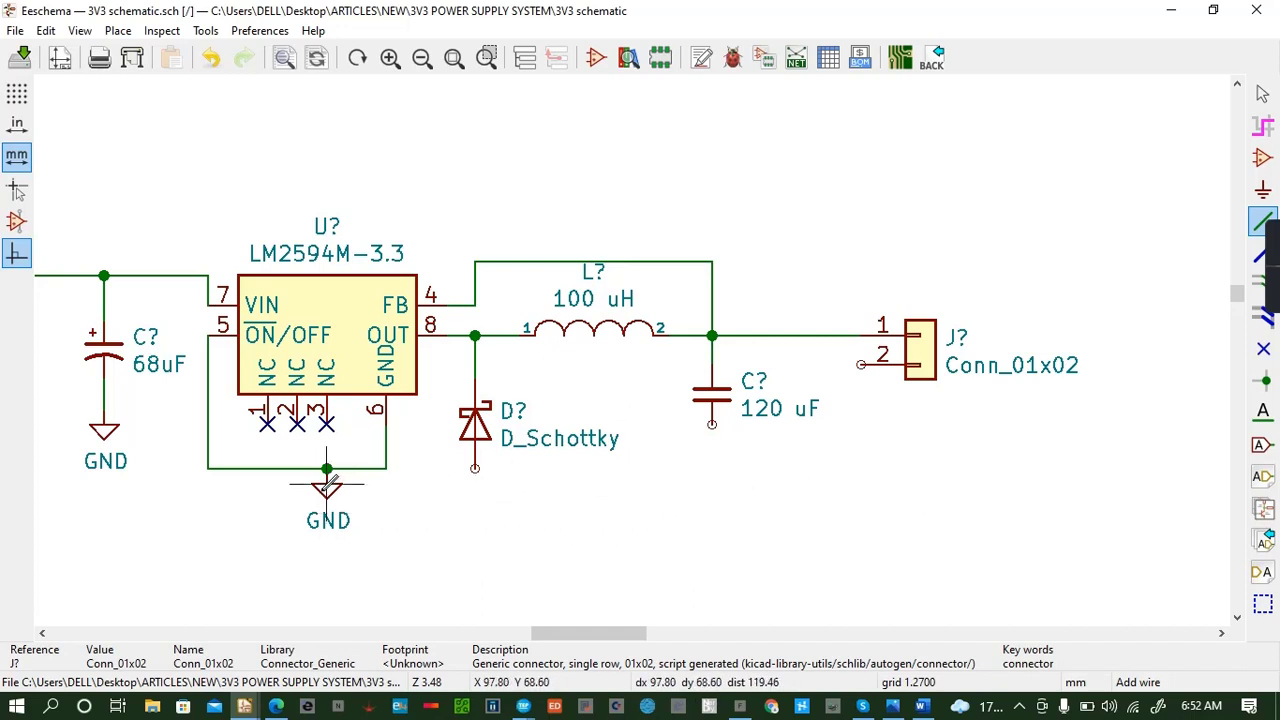
Duplicate the regulator's GND symbol and place copies in line below the Schottky diode, the 120 uF capacitor and connector pin 2.
key(ctrl+d)
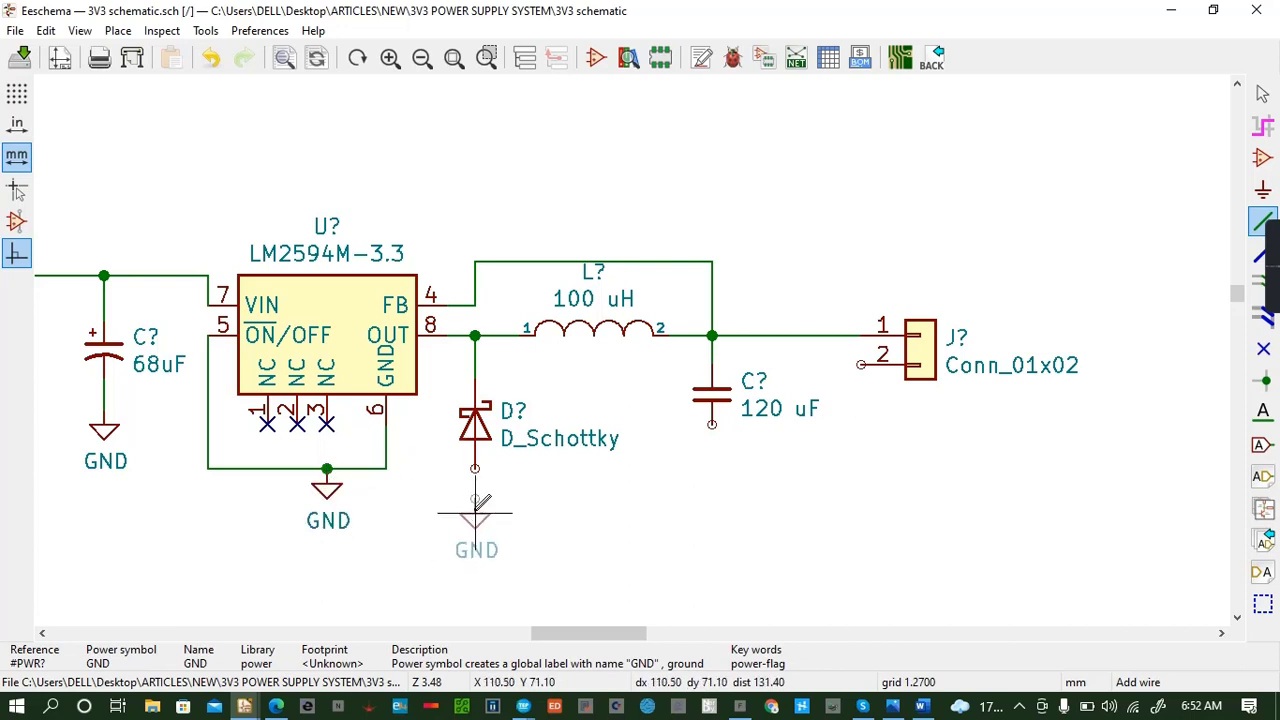
click(479, 502)
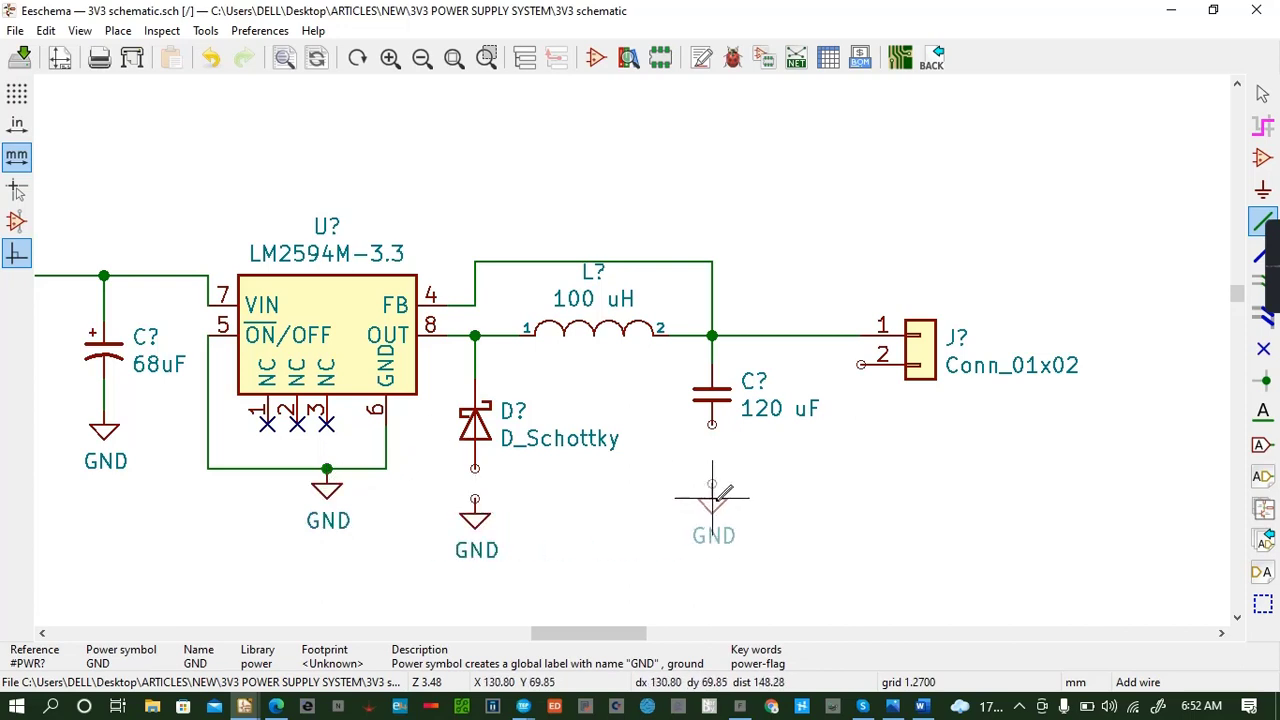
click(711, 499)
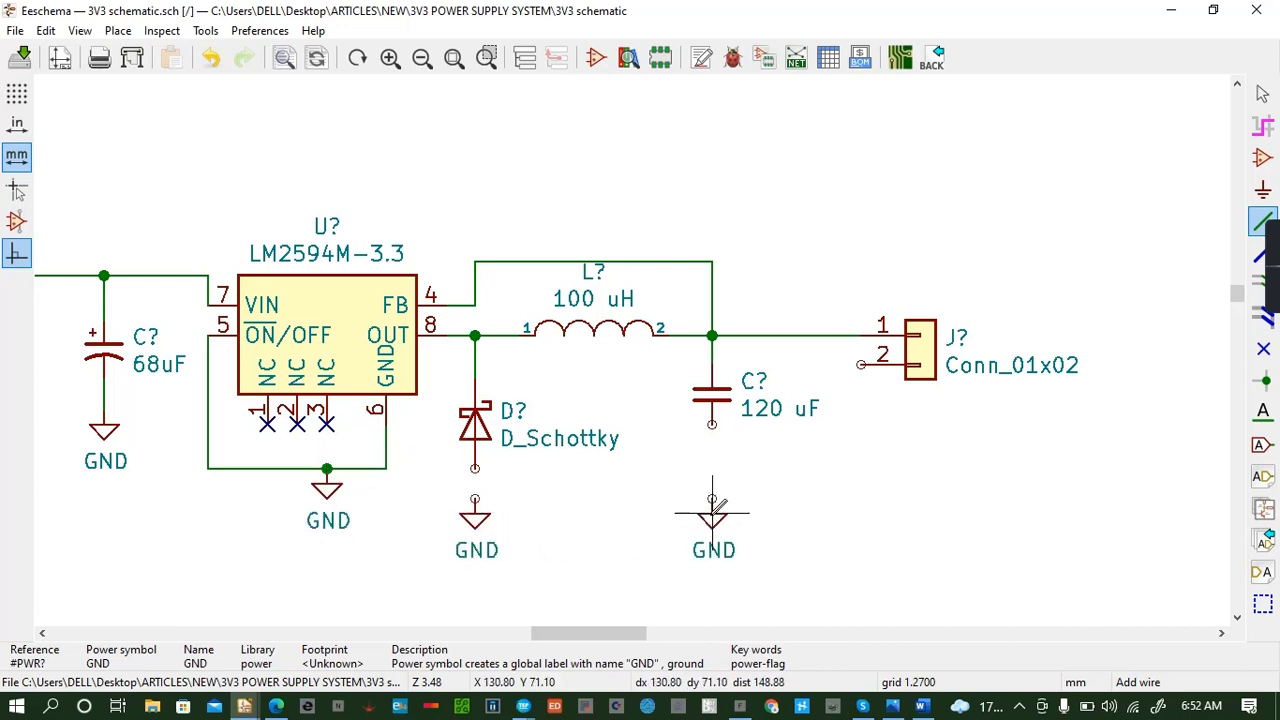
click(861, 500)
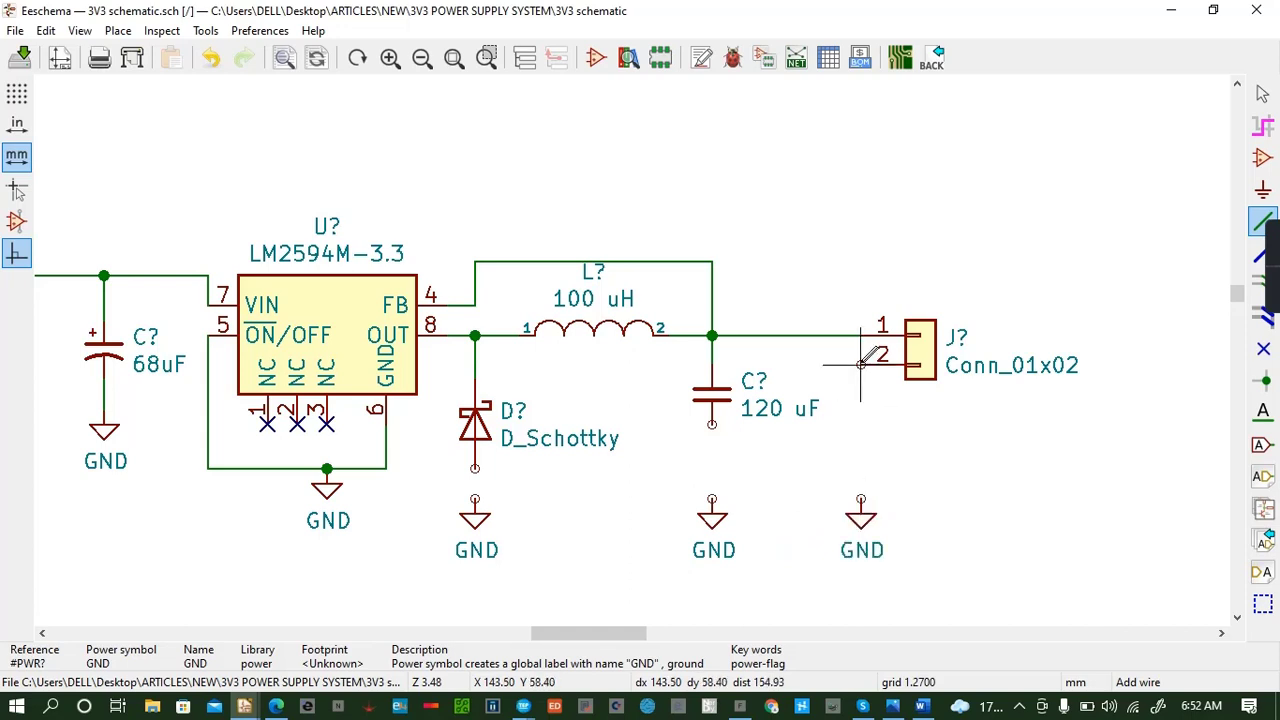
Wire connector pin 2, the 120 uF capacitor's lower end and the Schottky diode's lower end to the GND symbols below them.
click(861, 364)
click(861, 497)
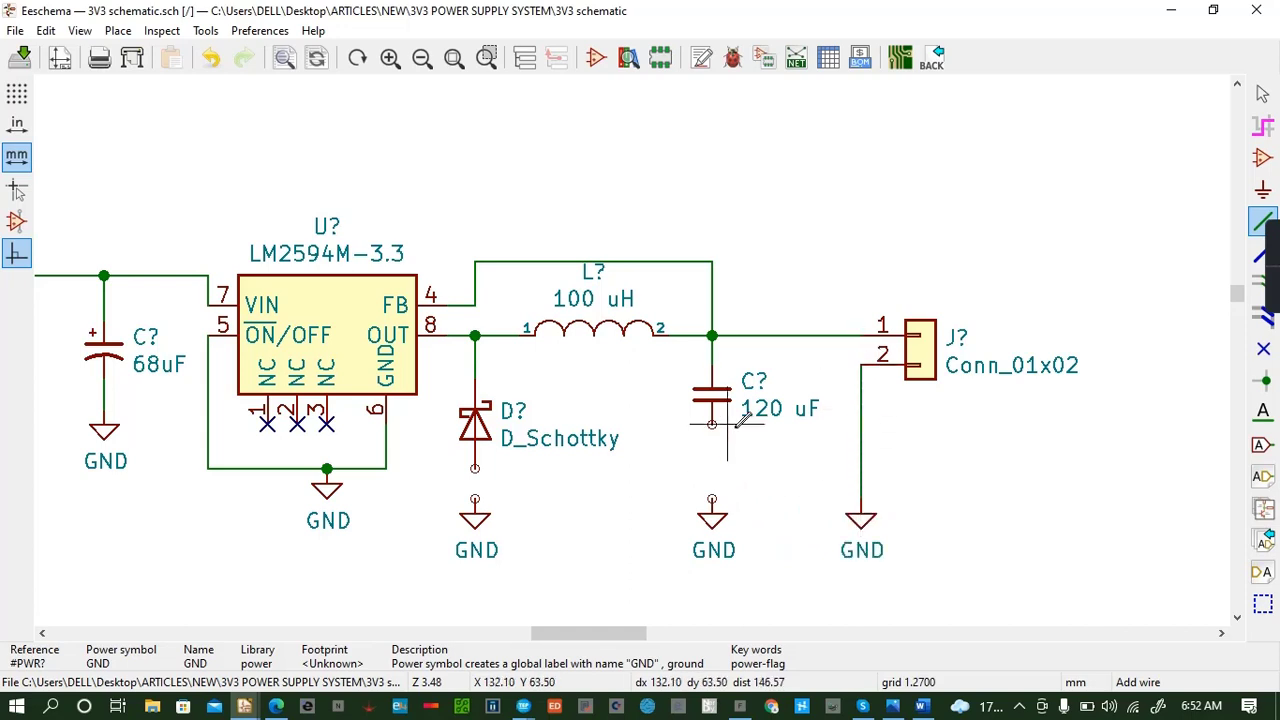
click(712, 424)
click(712, 497)
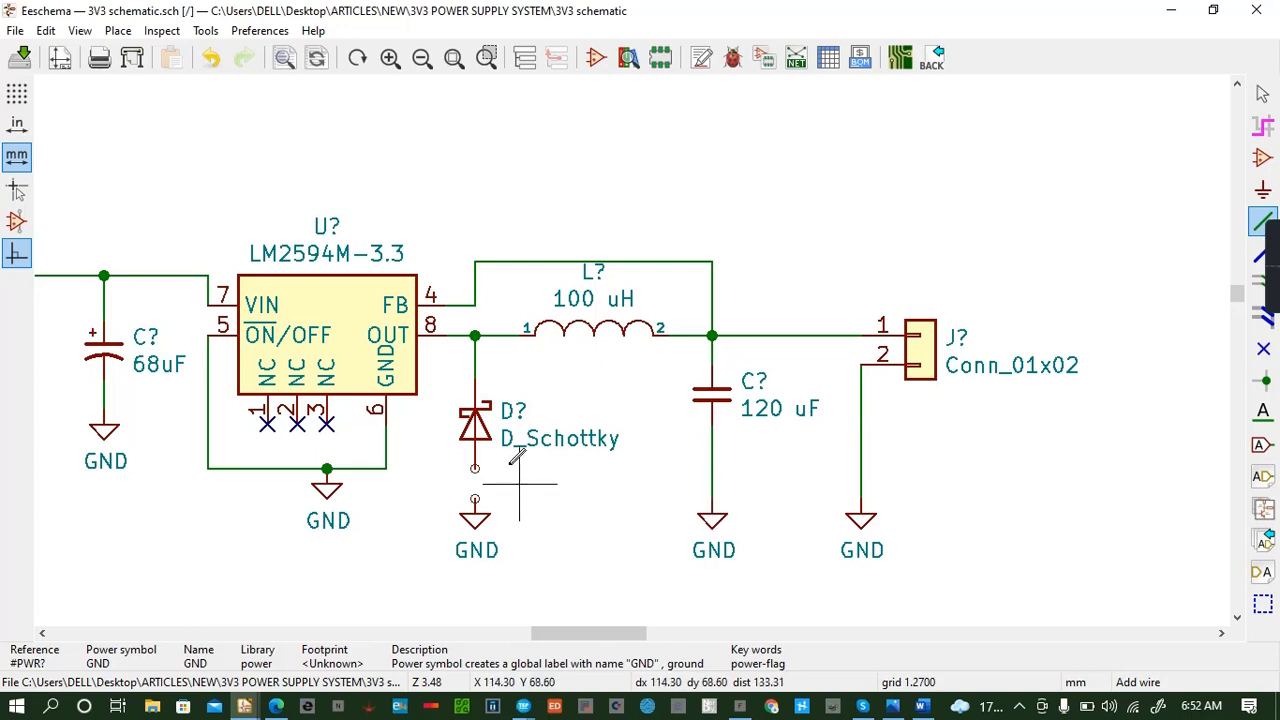
click(475, 468)
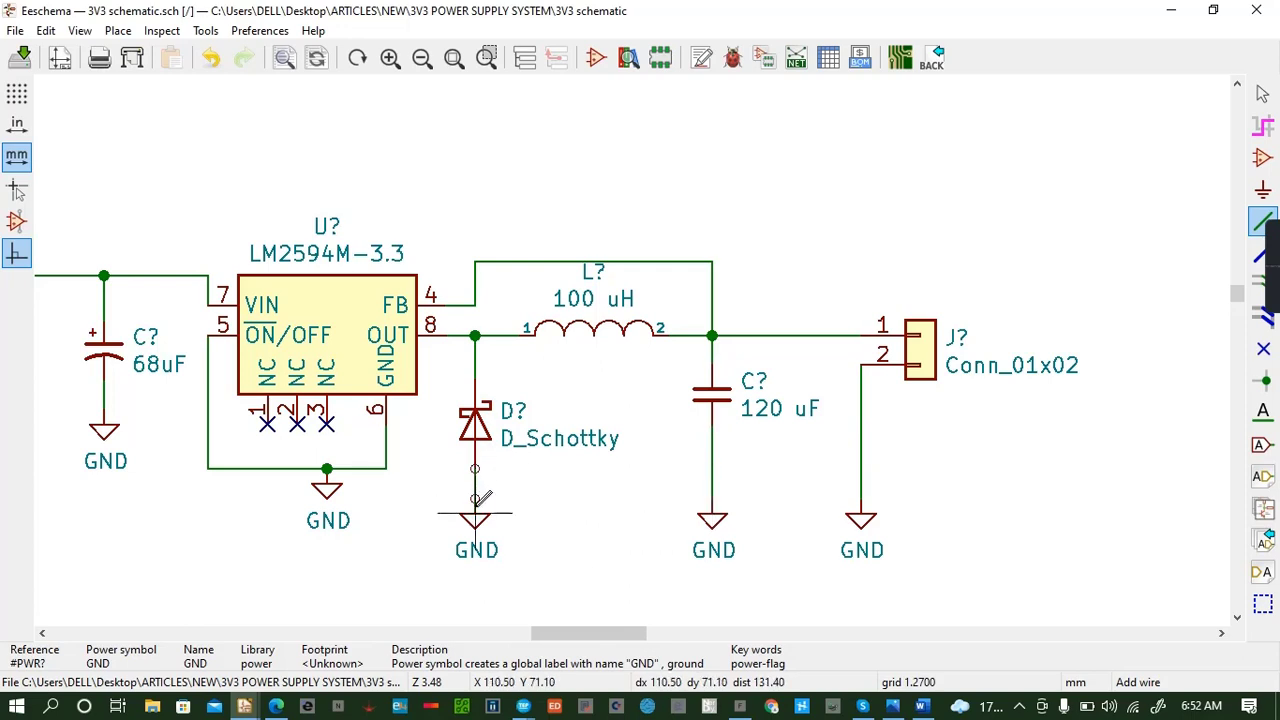
click(475, 497)
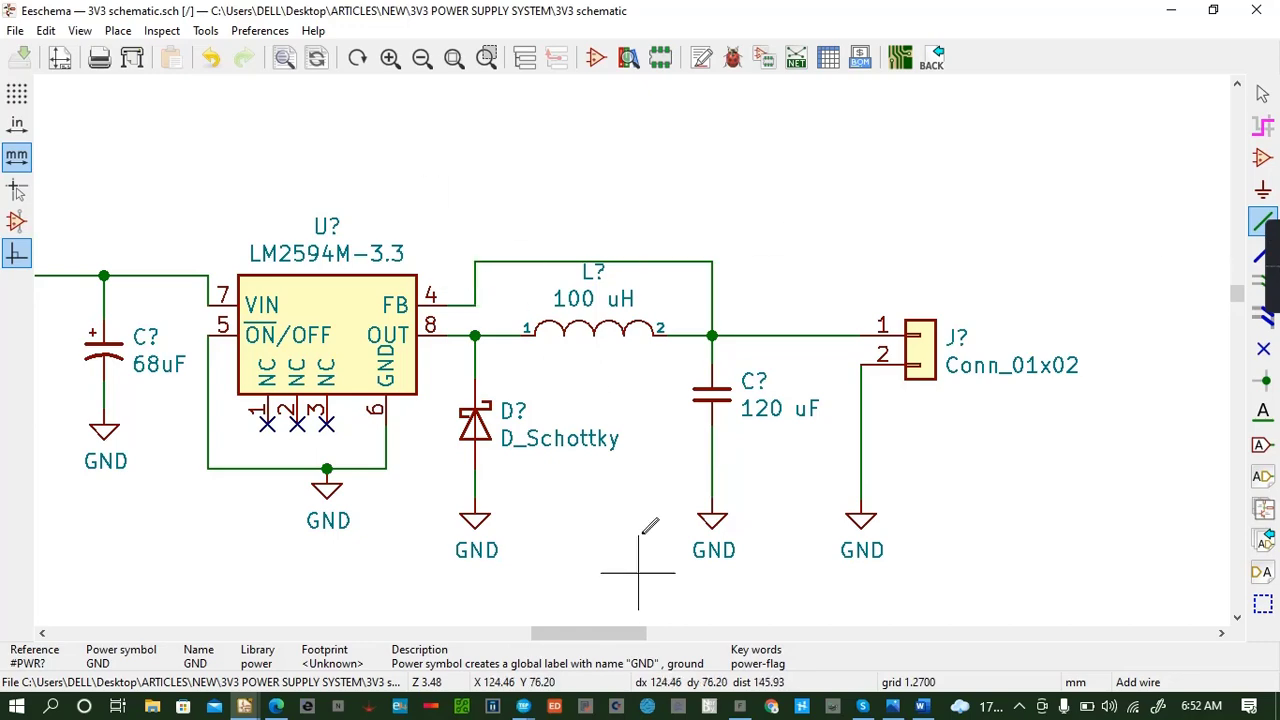
Place no-connect flags on the USB_A connector's D+ and D- pins and save the schematic.
scroll(829, 400, up, 1)
scroll(632, 348, down, 4)
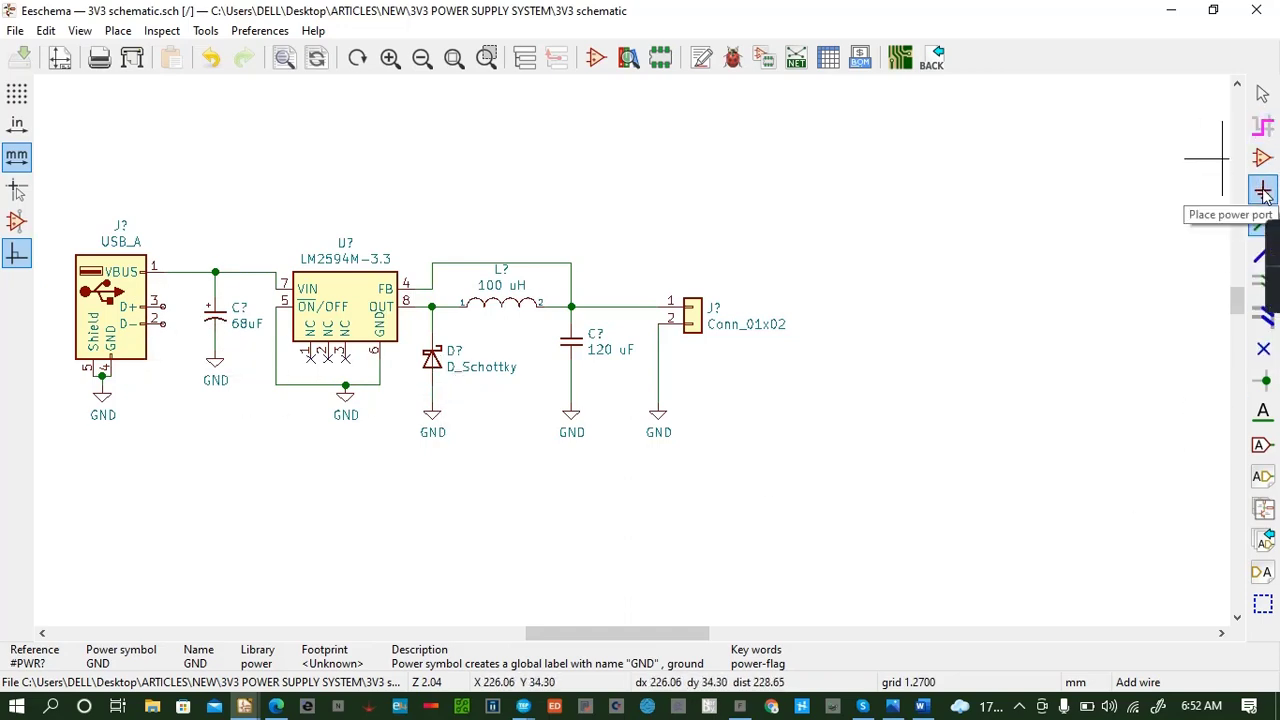
click(1263, 348)
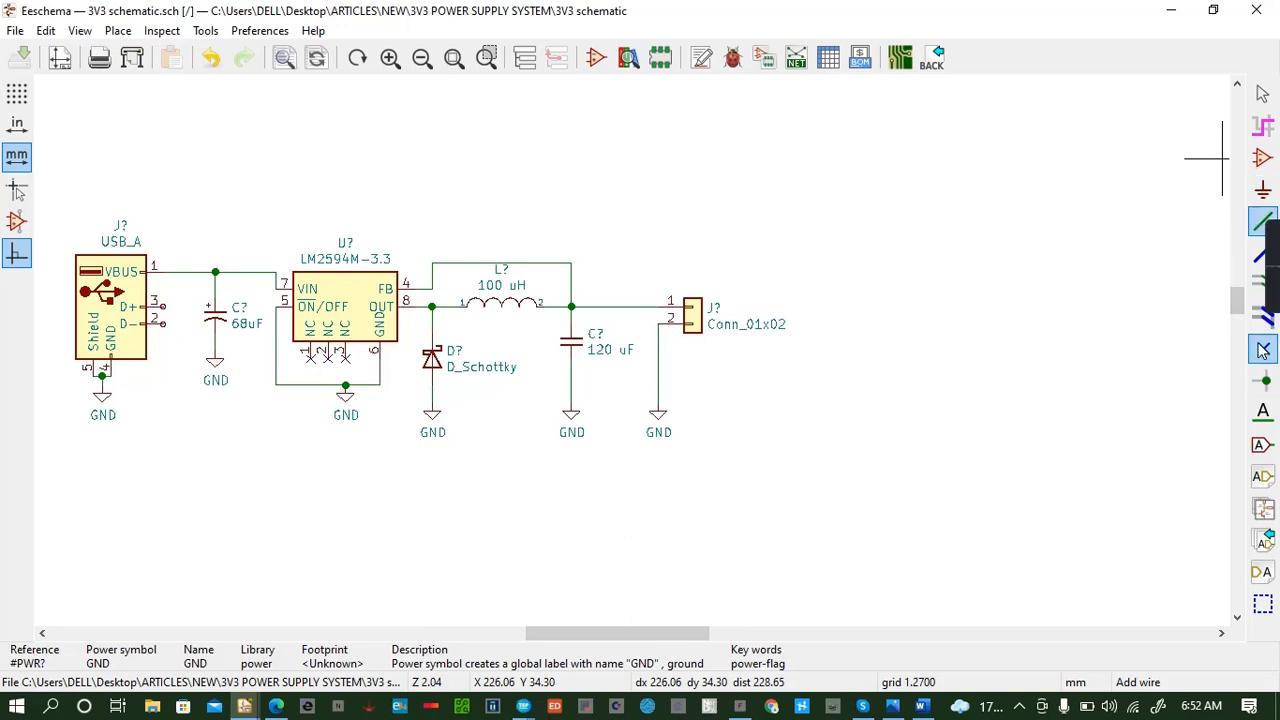
click(163, 307)
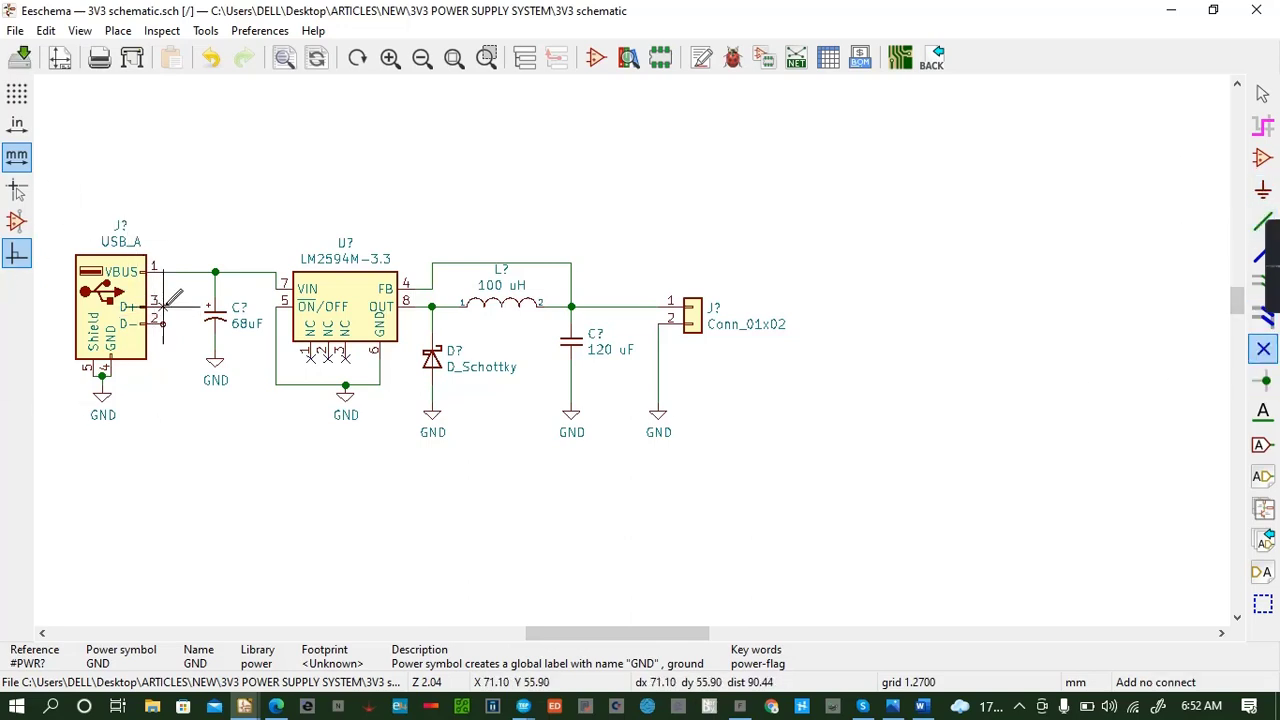
click(163, 324)
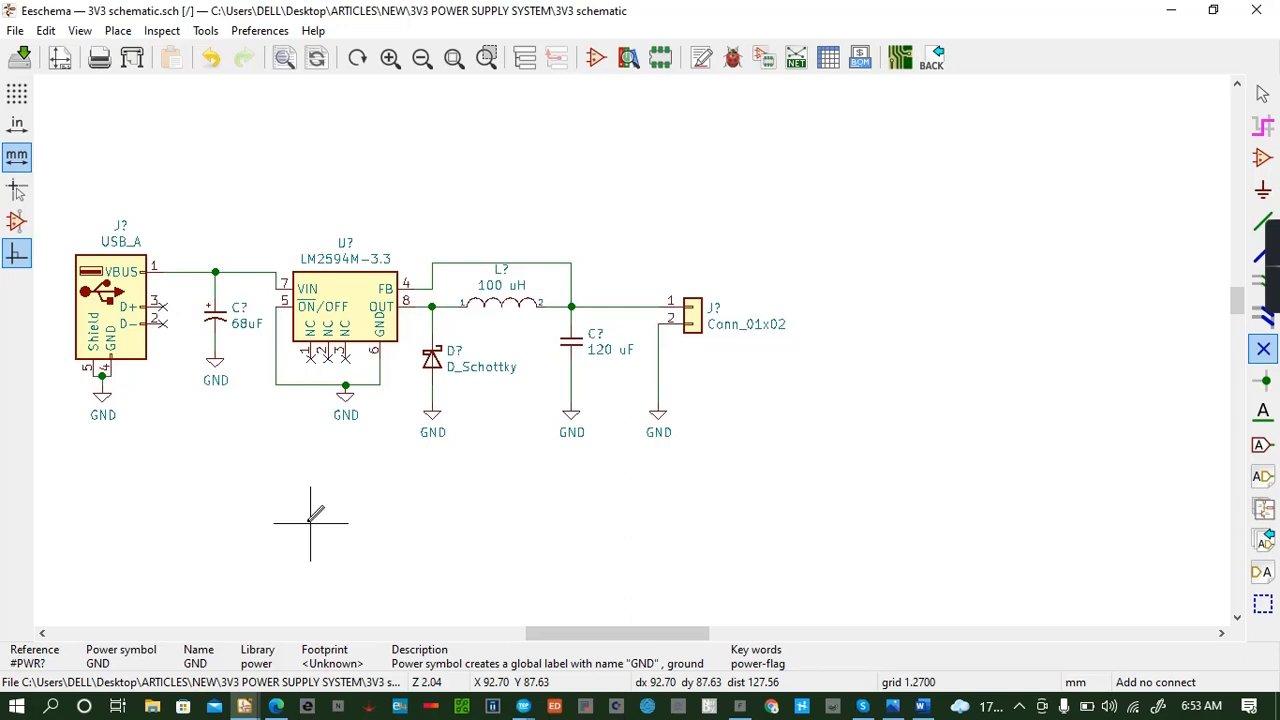
key(ctrl+s)
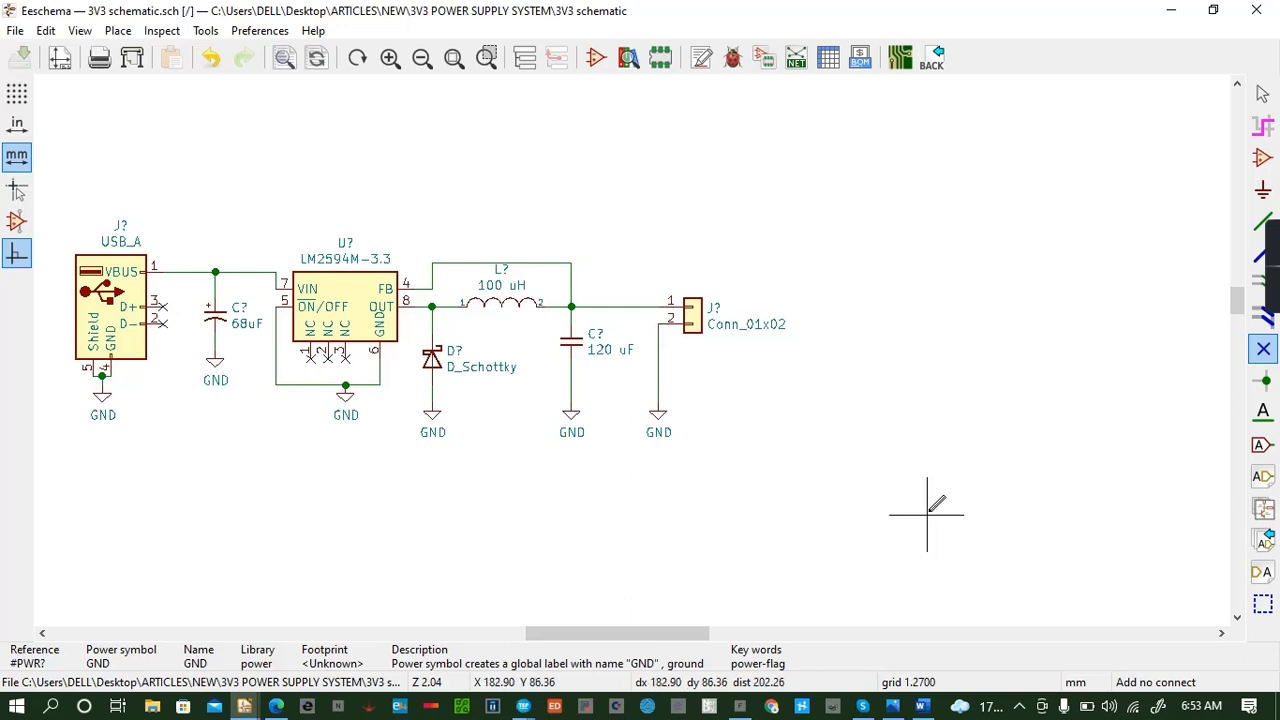
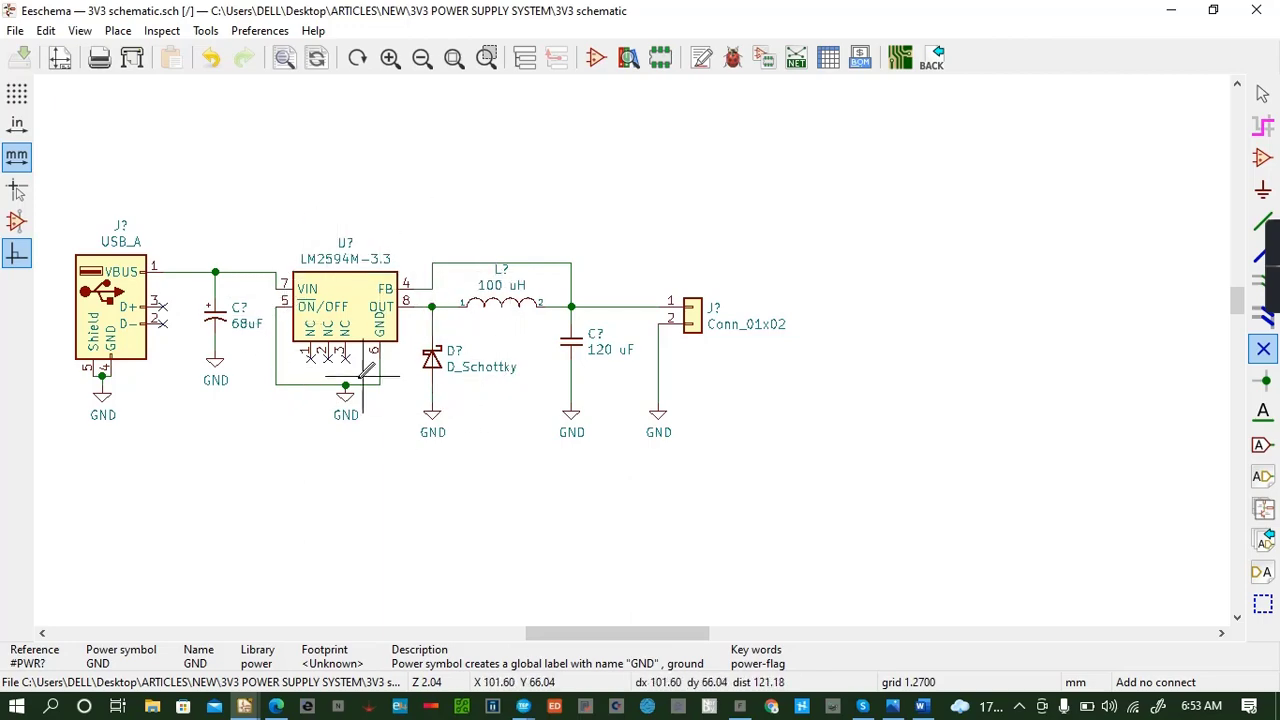
Switch to the web browser and search in a new tab for "jlpcb parts".
click(275, 706)
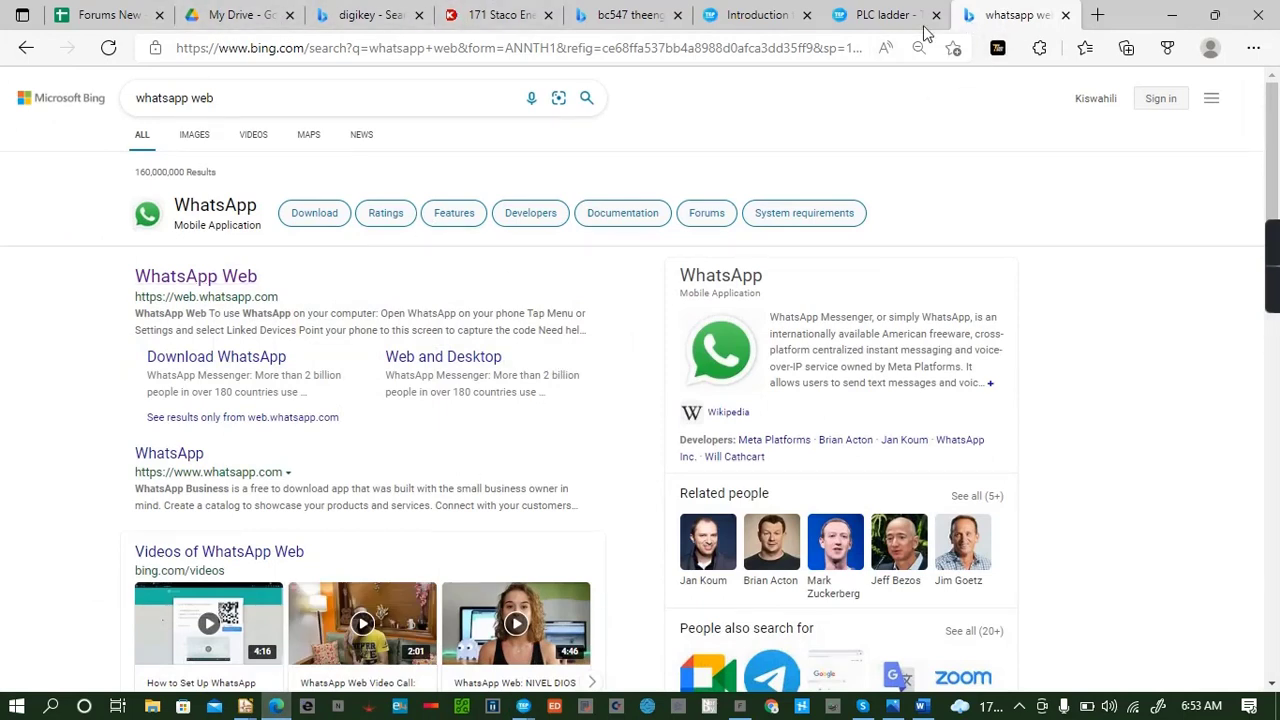
click(1104, 24)
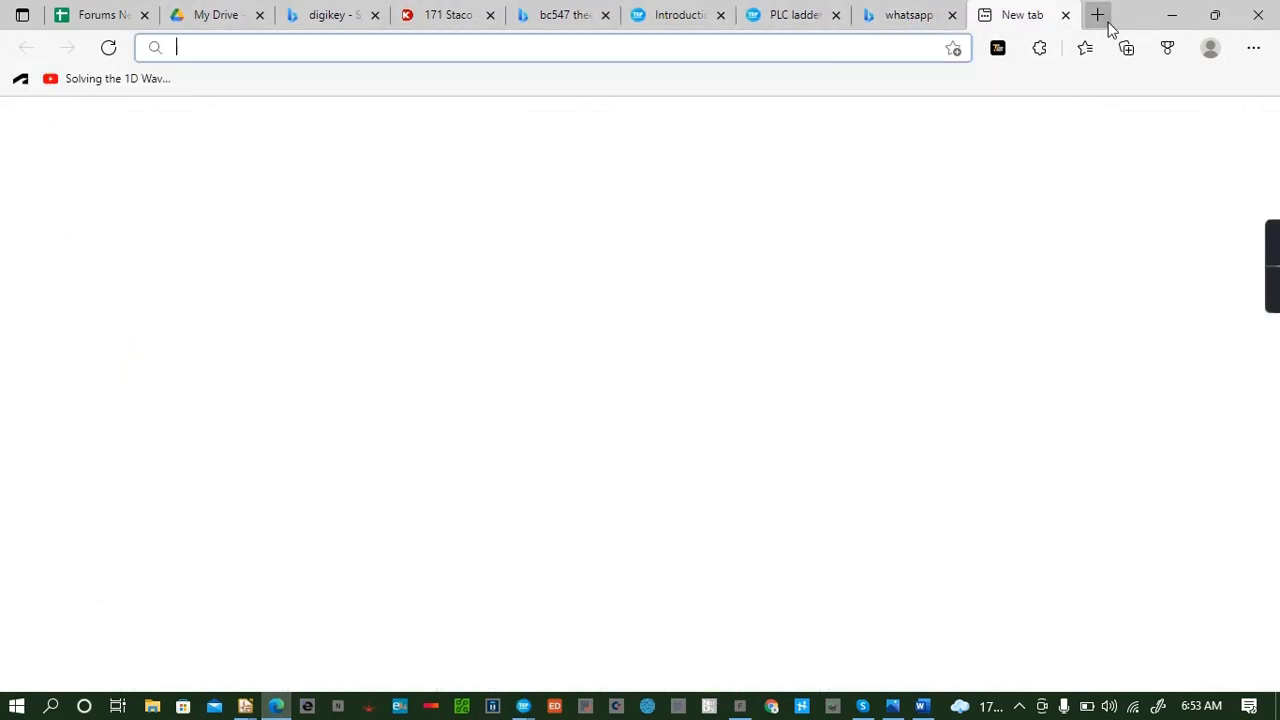
click(594, 44)
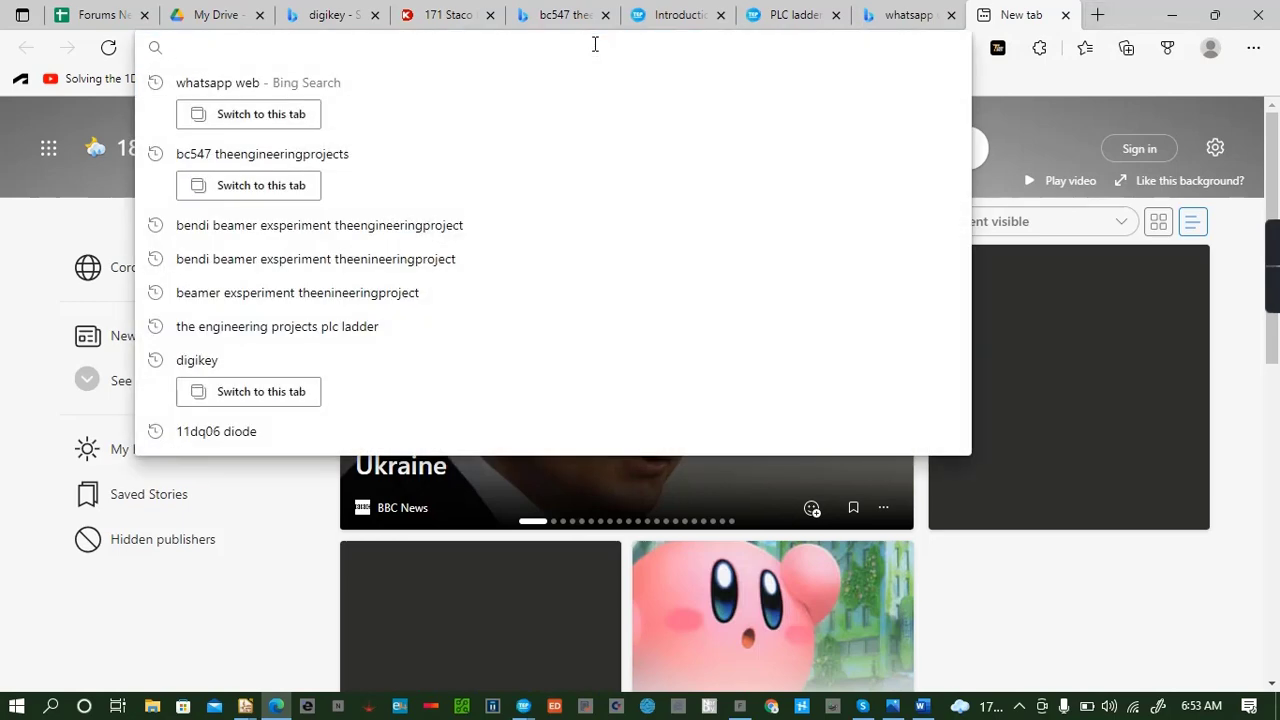
text(JLPC)
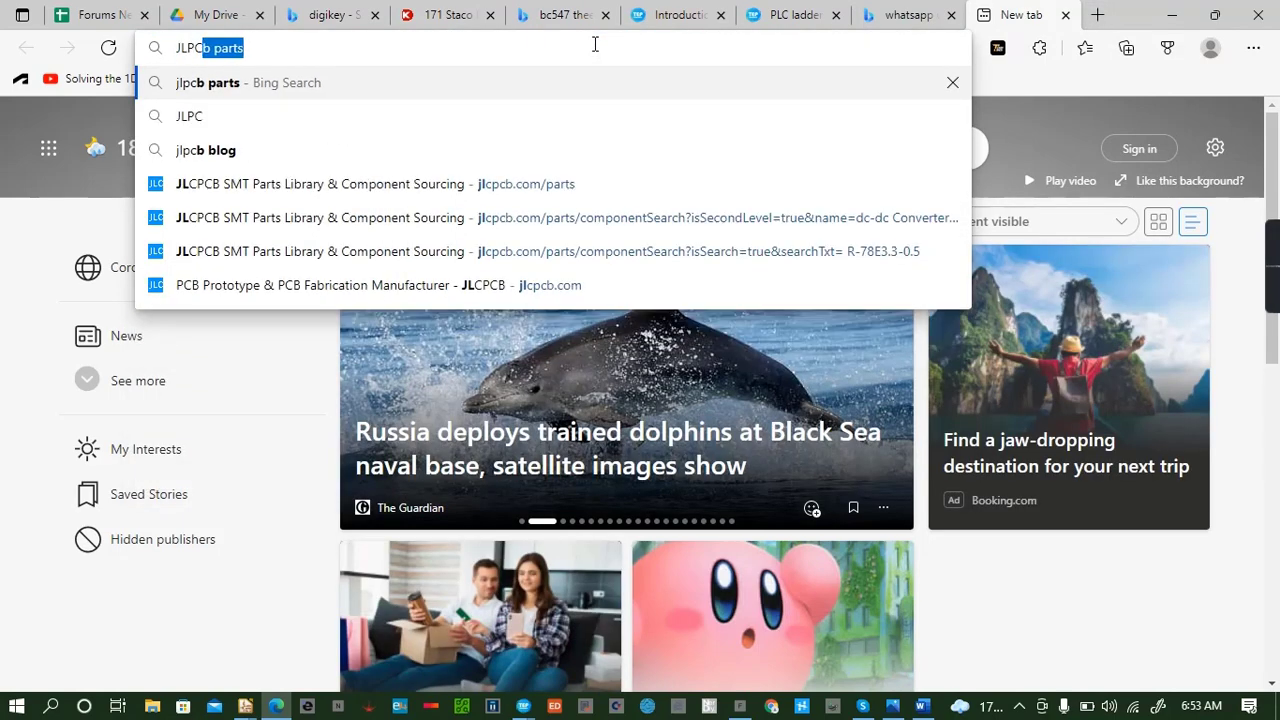
text(B)
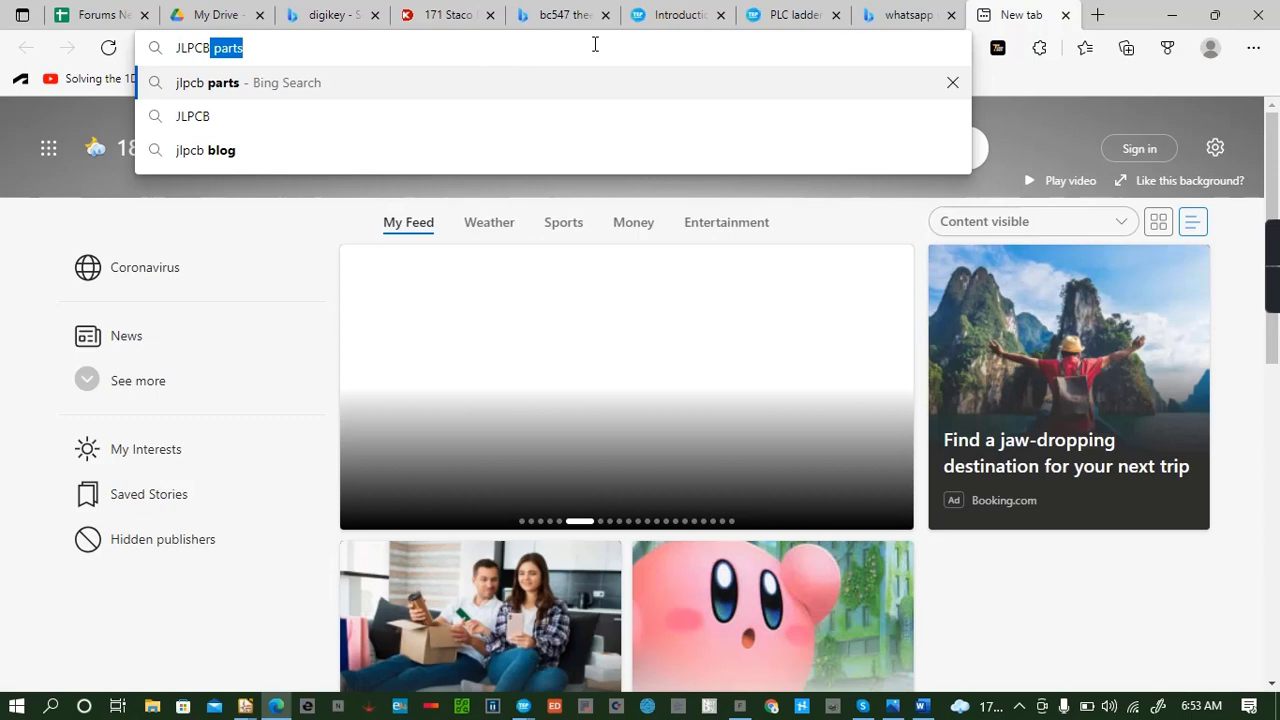
key(Return)
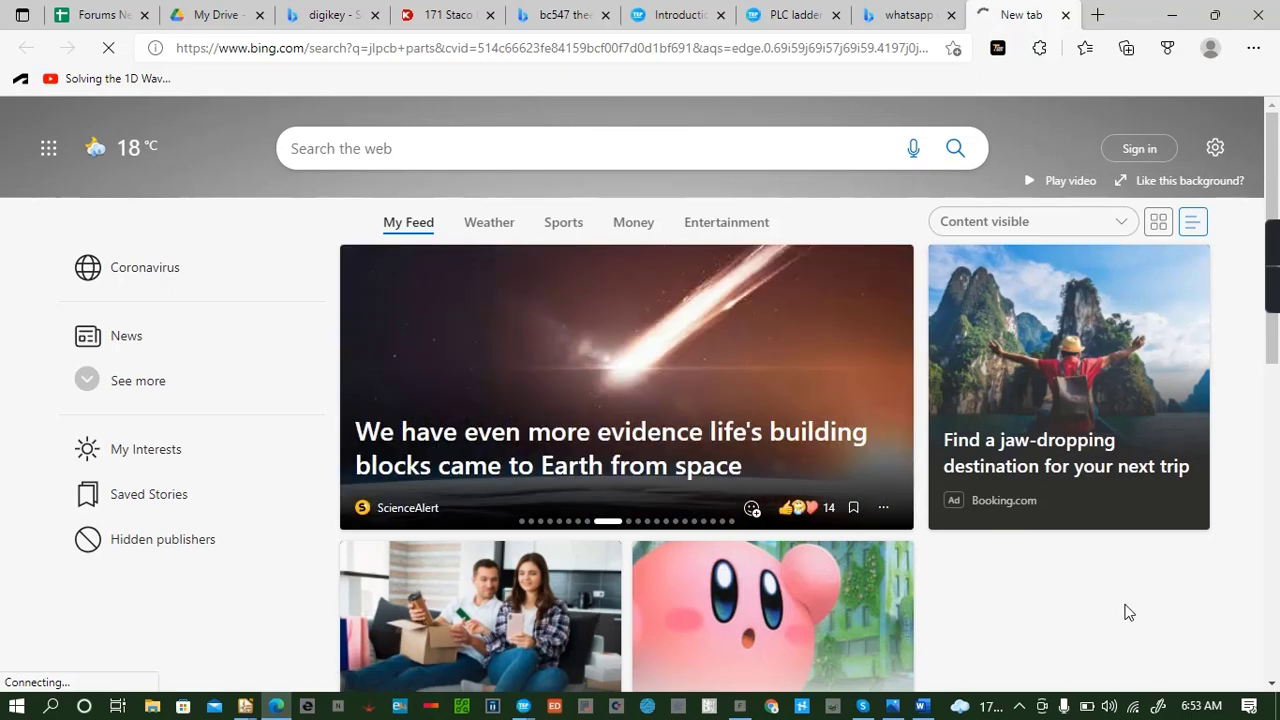
click(1134, 707)
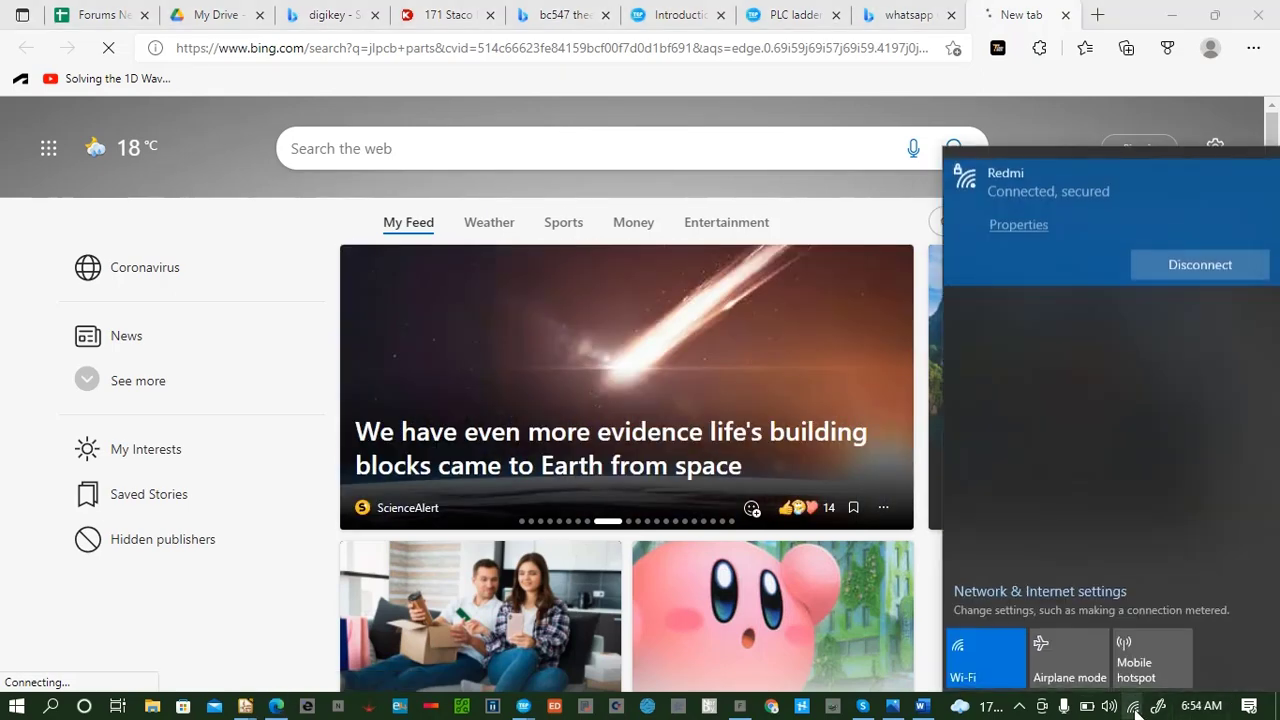
click(1136, 710)
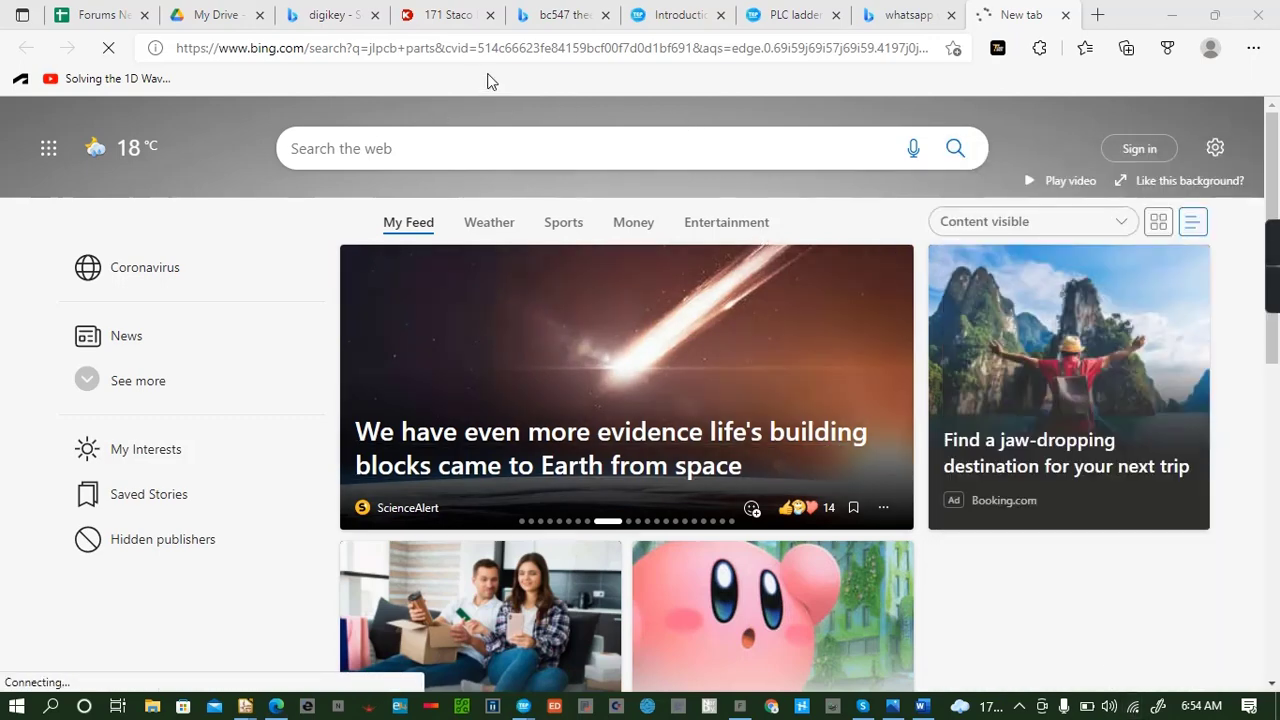
mouse_move(1273, 285)
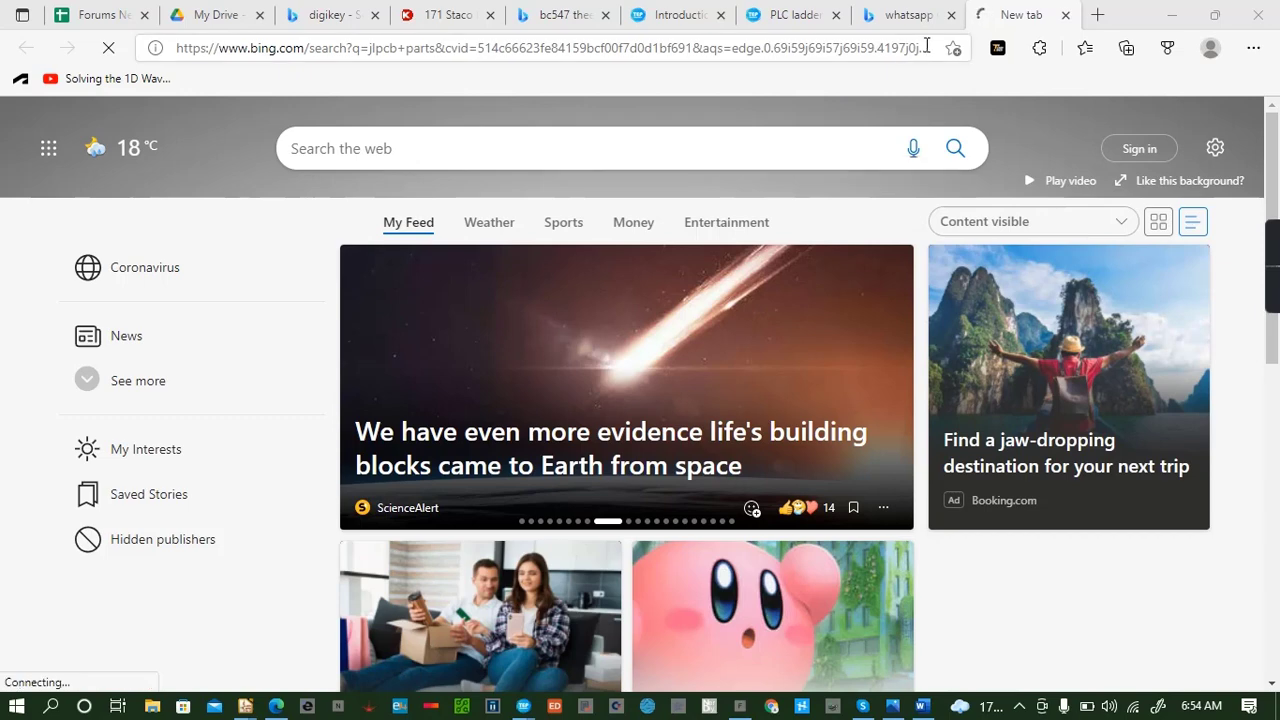
On the open Digi-Key page, replace the "variac" keyword with LM2594M and run the product search.
click(462, 14)
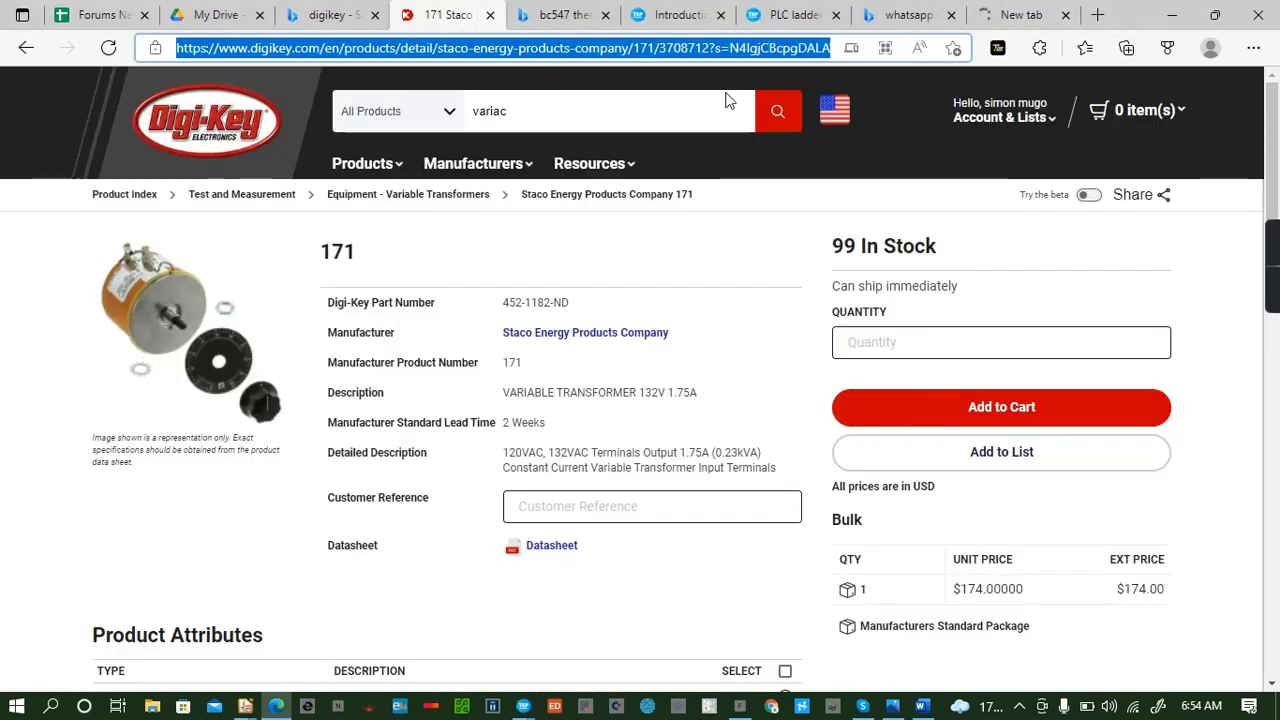
click(536, 110)
key(BackSpace)
key(BackSpace)
key(BackSpace)
key(BackSpace)
key(BackSpace)
key(BackSpace)
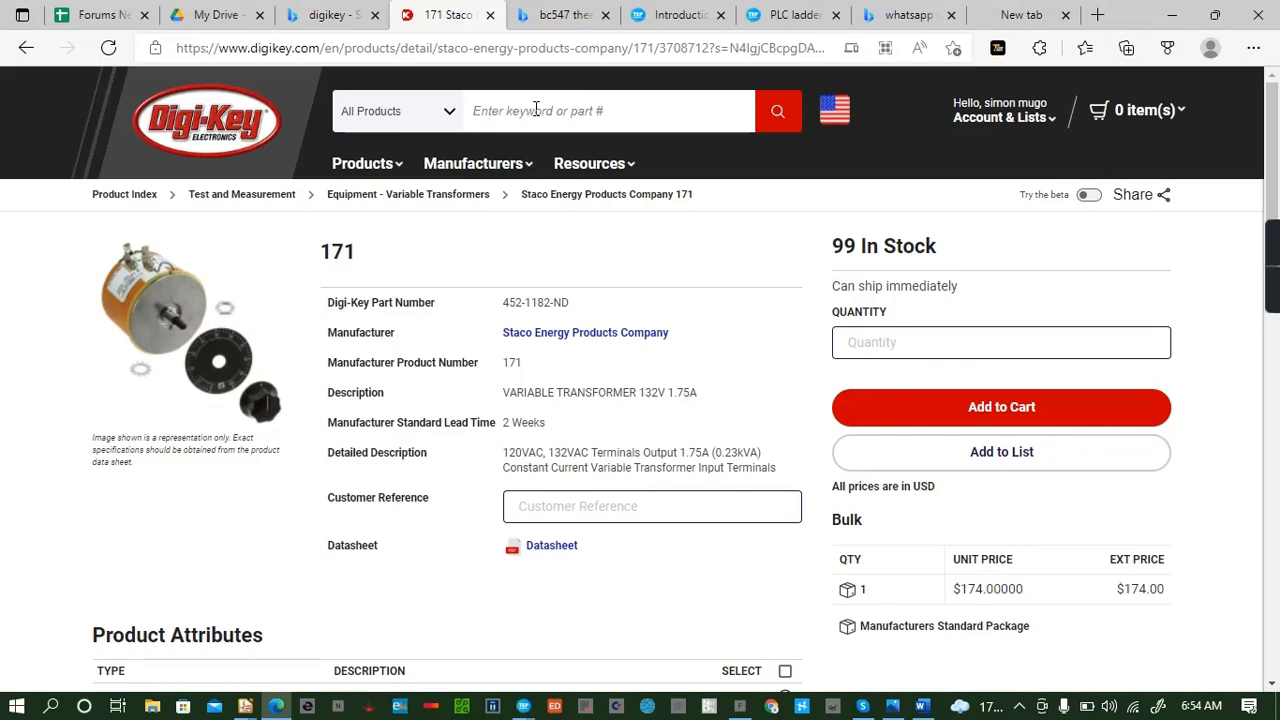
text(LM)
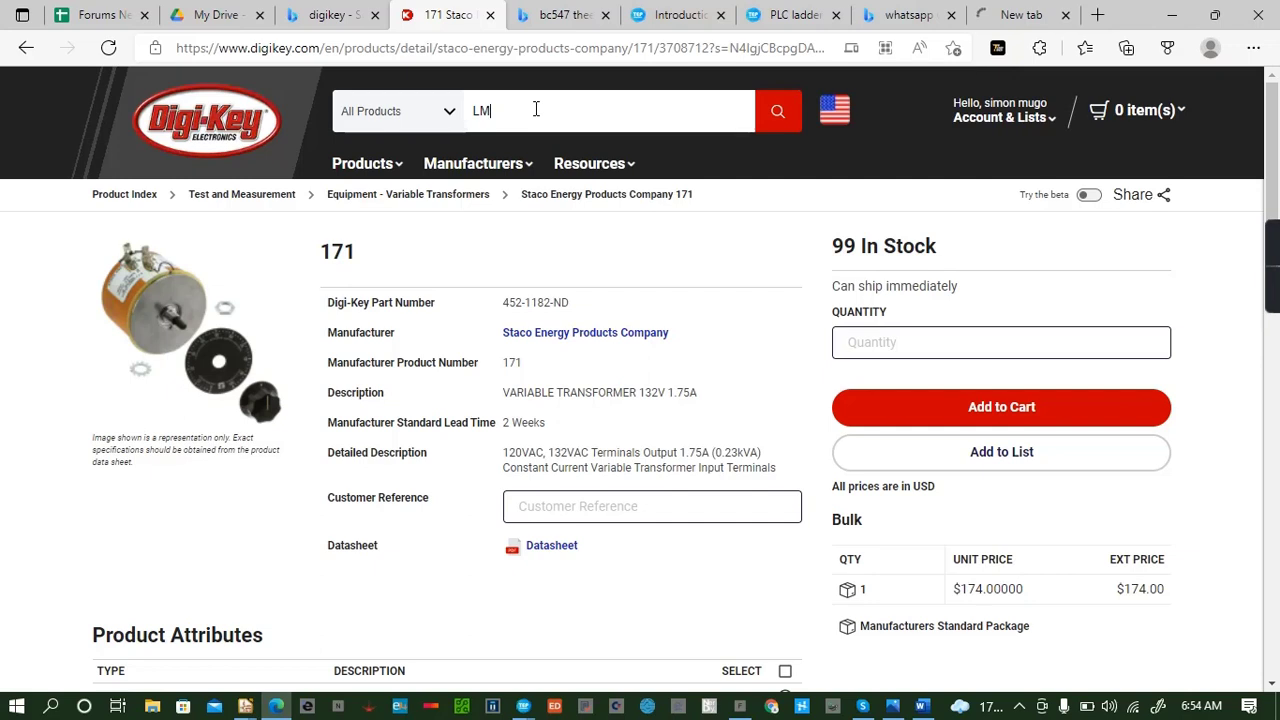
text(94M)
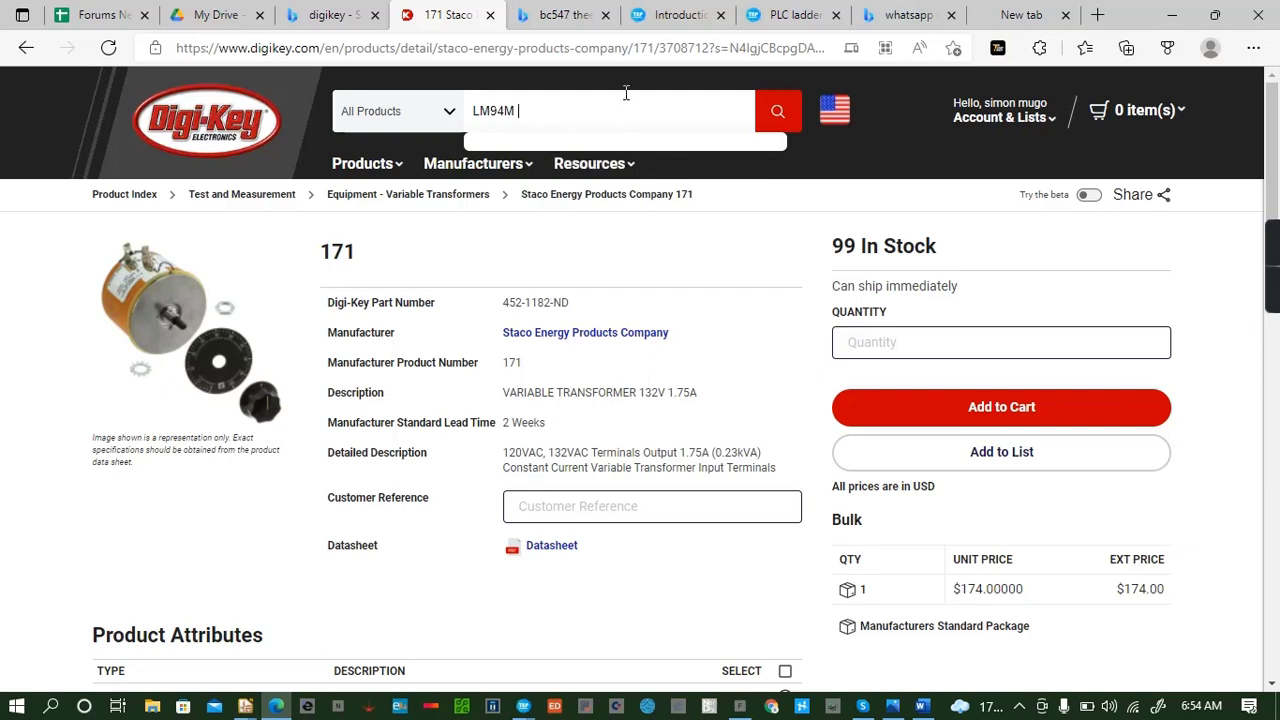
key(BackSpace)
key(BackSpace)
key(BackSpace)
click(778, 111)
Open the JLCPCB parts page from the "jlpcb parts" search results while the Digi-Key search loads.
click(1020, 14)
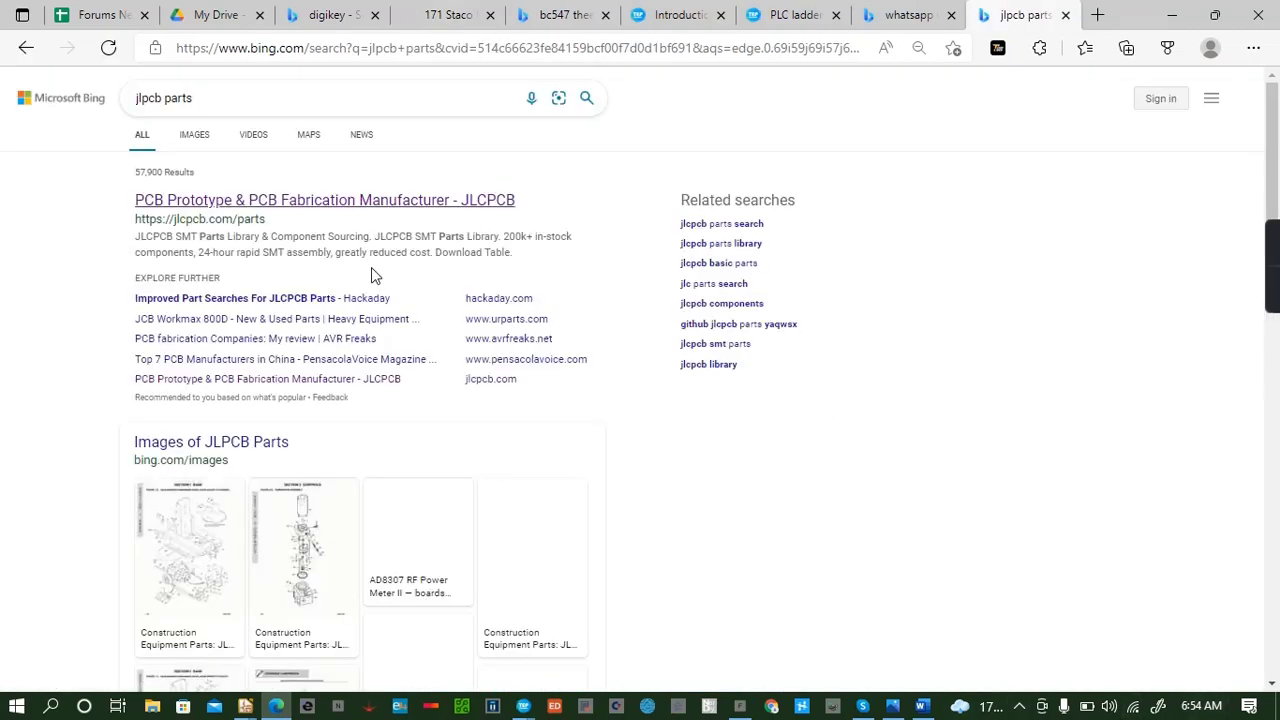
click(400, 200)
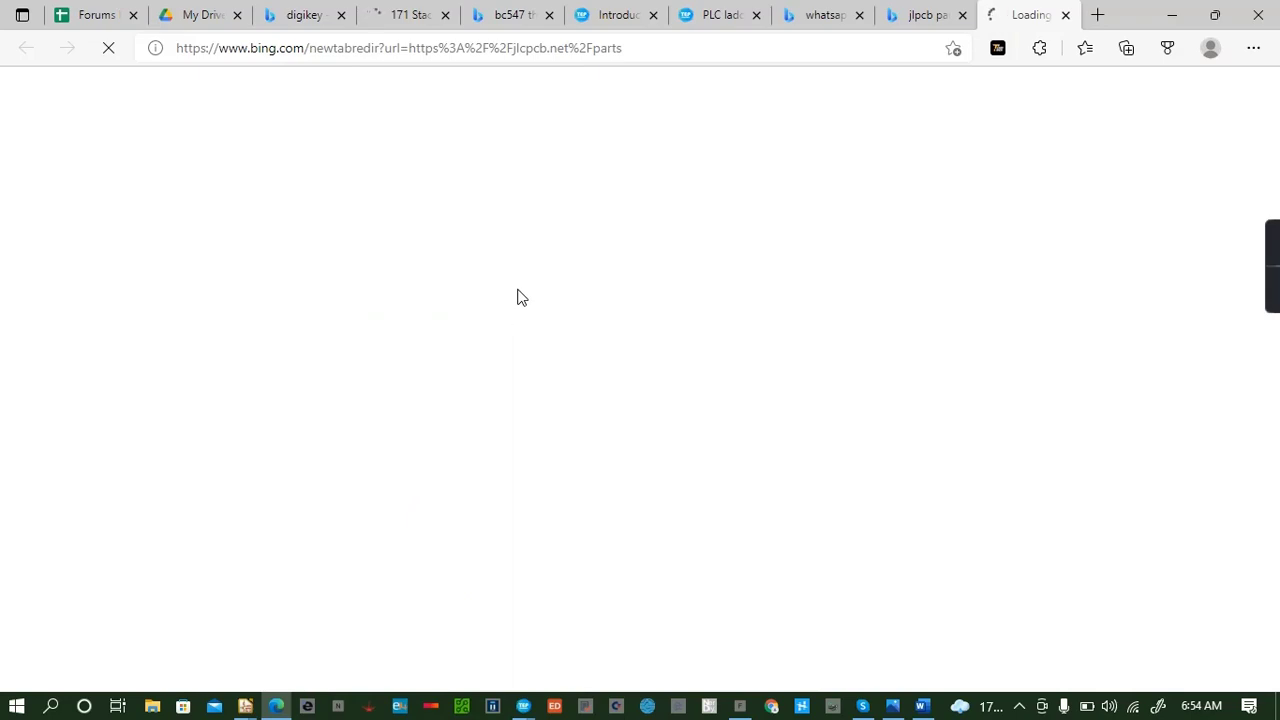
click(408, 16)
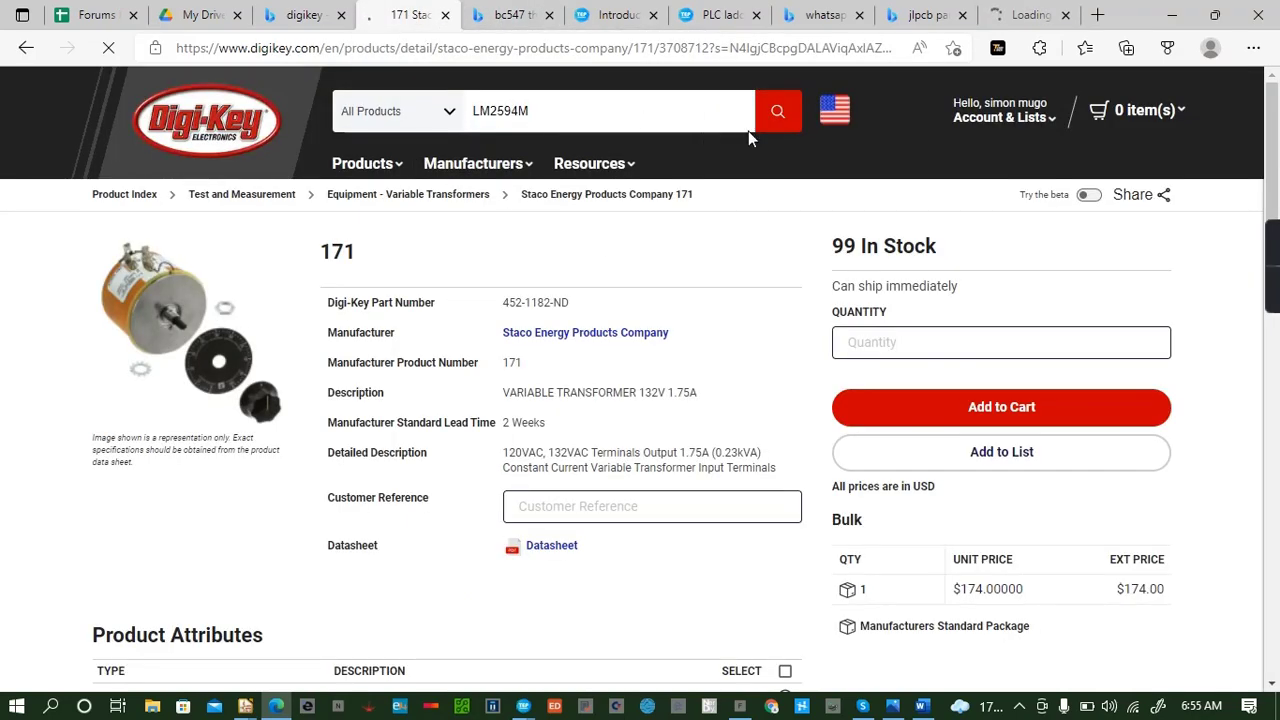
click(1028, 18)
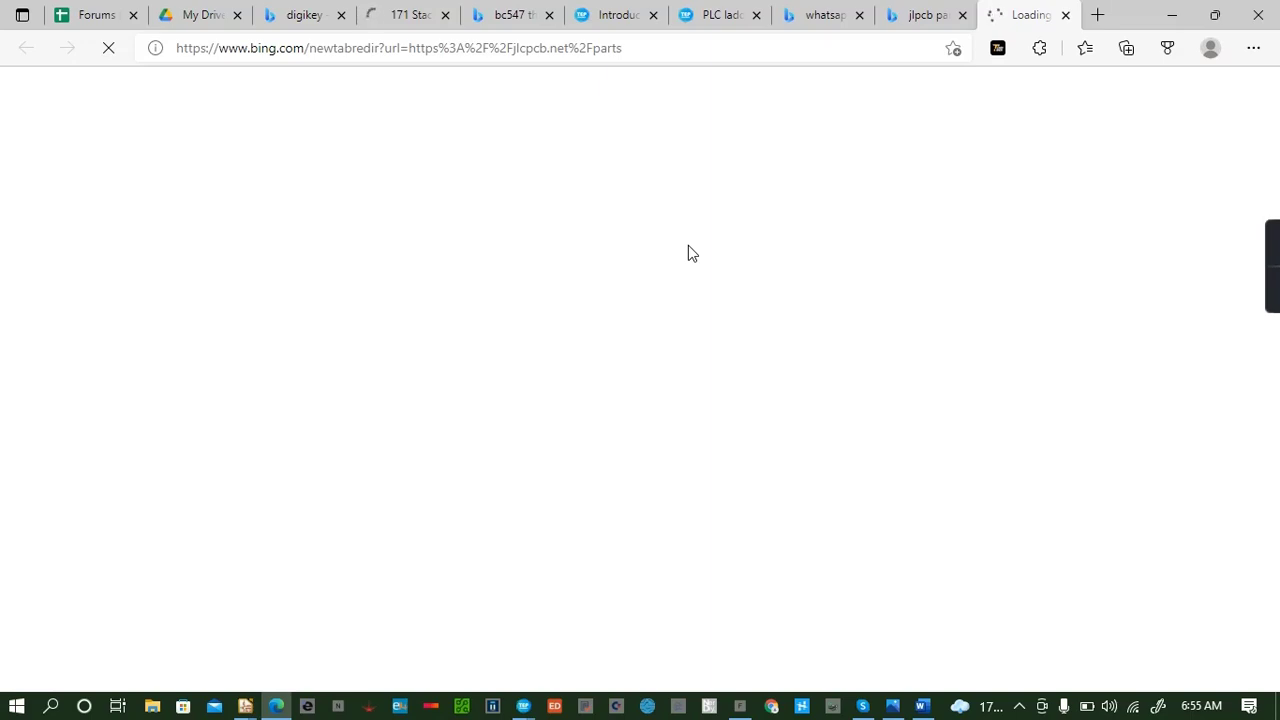
Disconnect the computer from the Redmi Wi-Fi network and reconnect to it.
click(1133, 710)
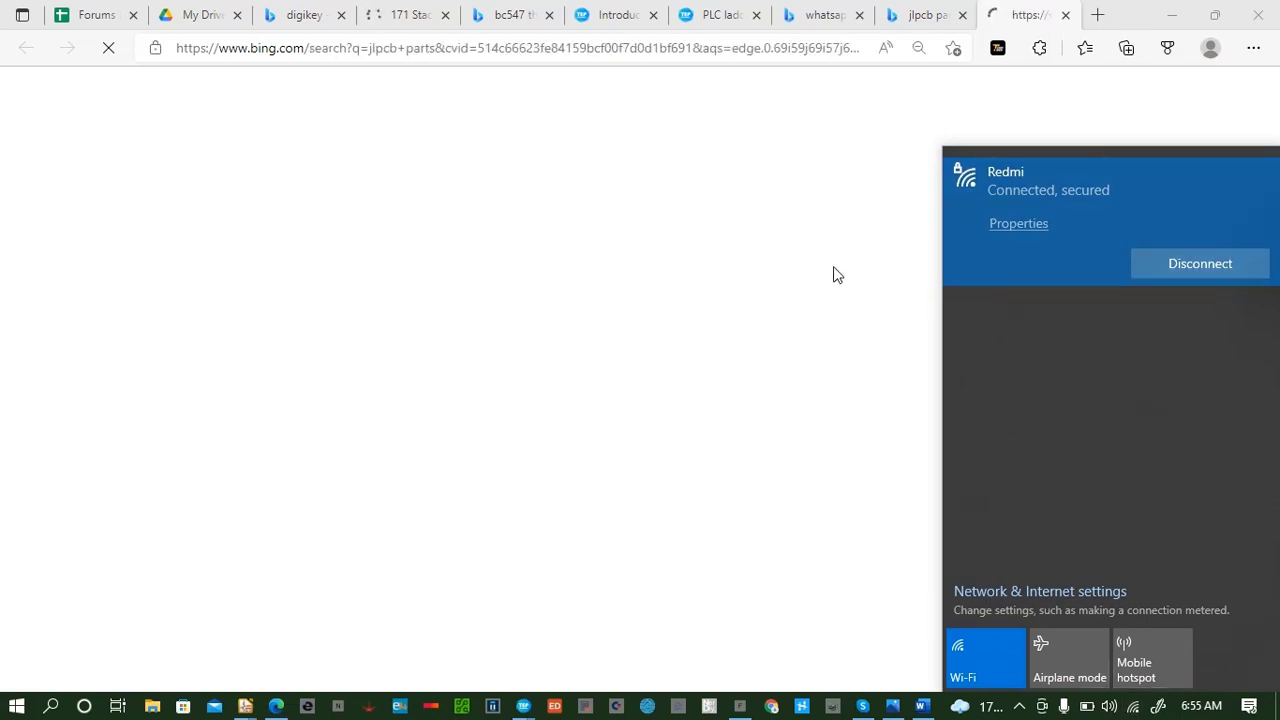
click(1199, 265)
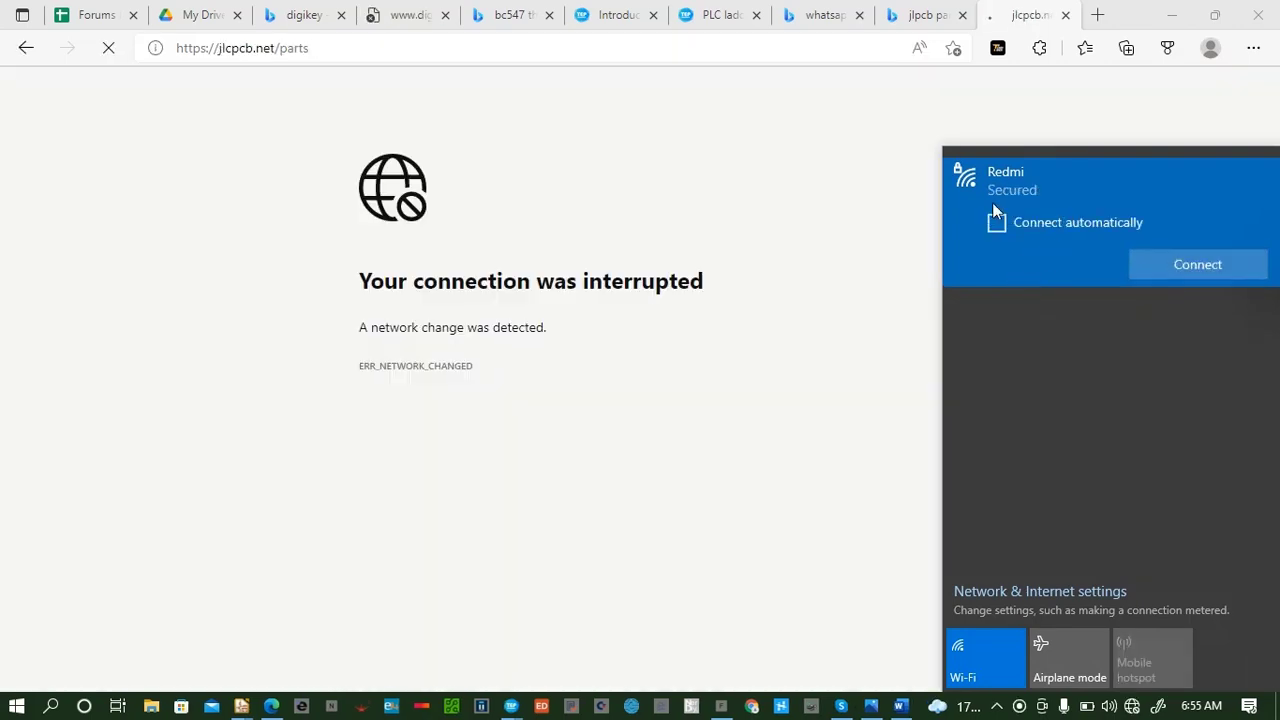
click(1180, 266)
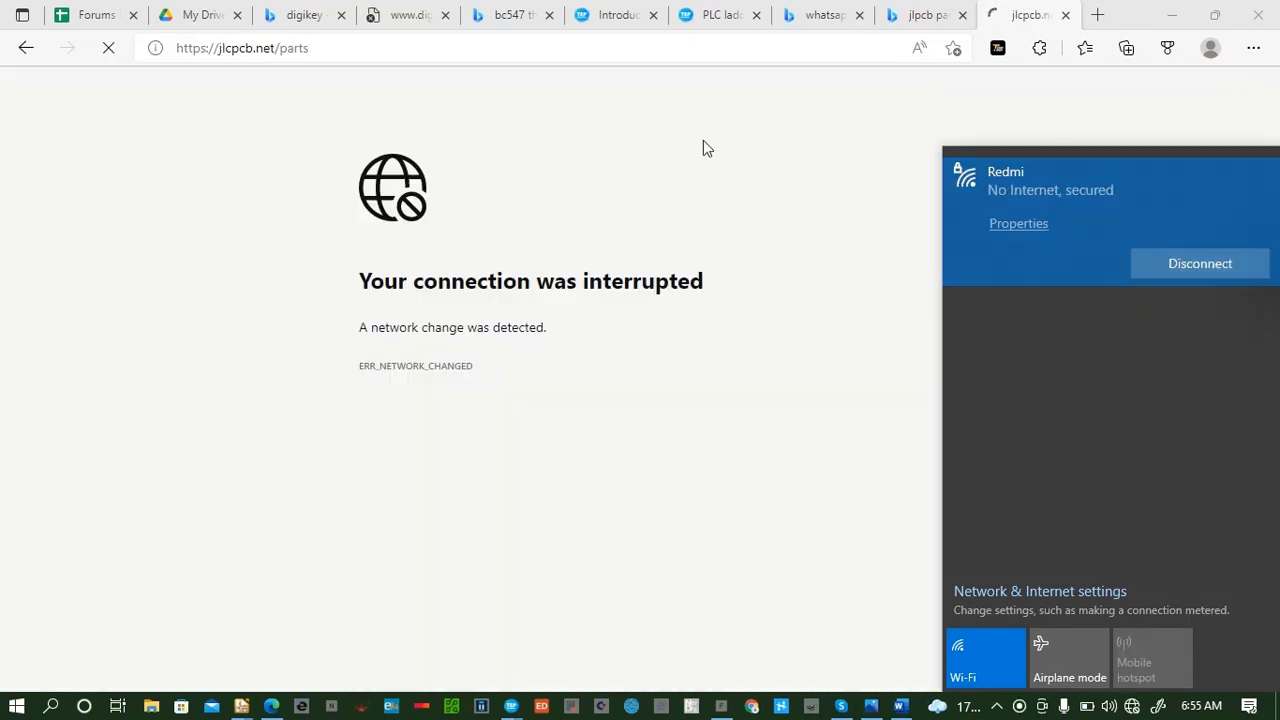
click(731, 149)
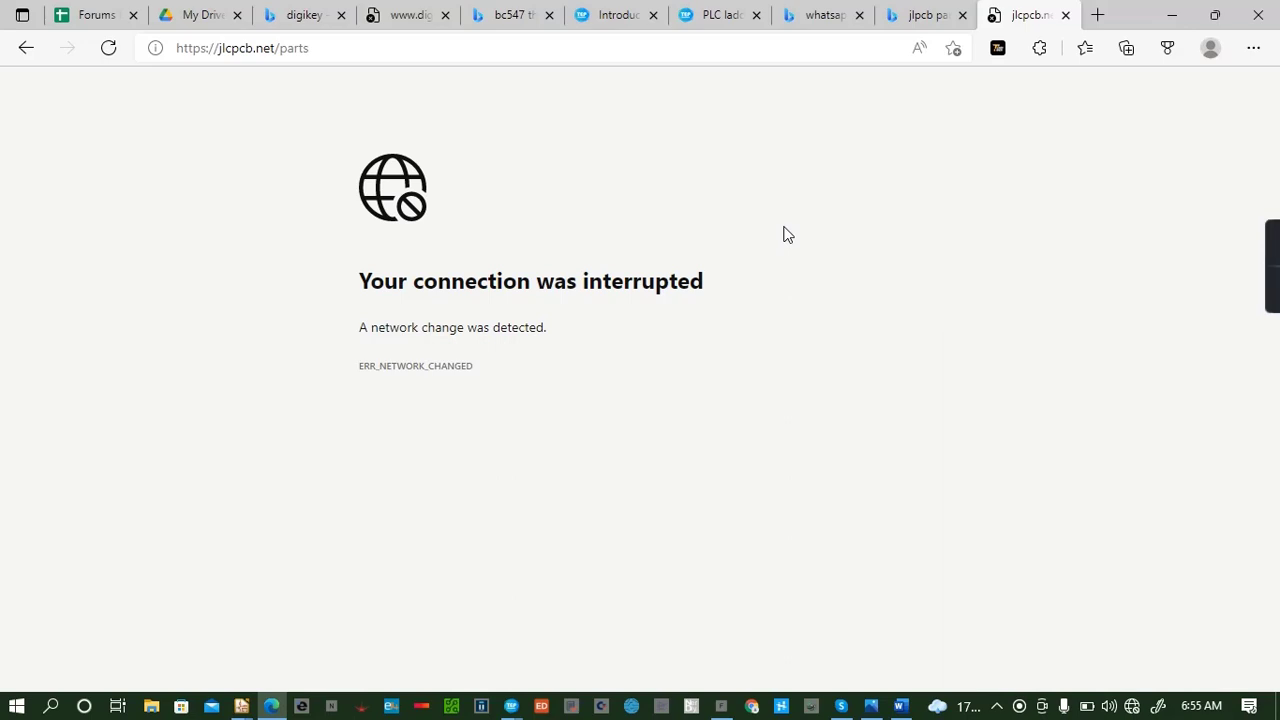
Reload the JLCPCB parts page and the Digi-Key LM2594M search page.
click(108, 48)
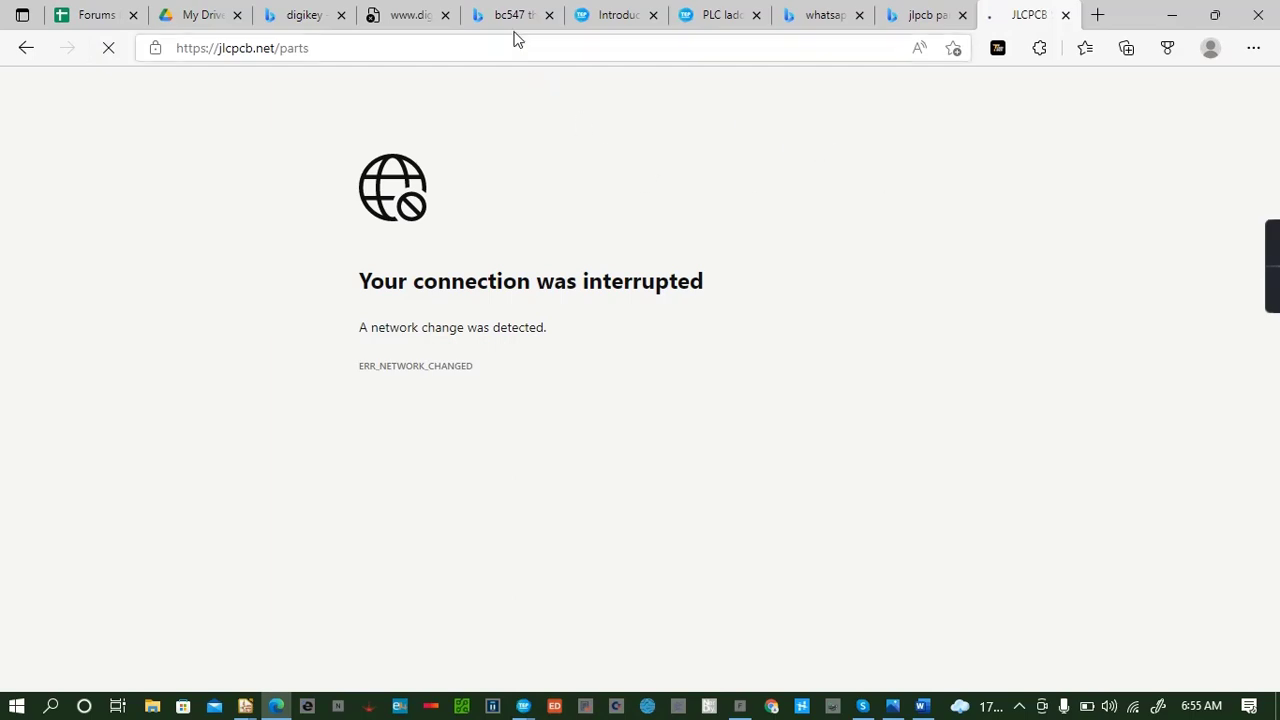
click(405, 15)
click(110, 52)
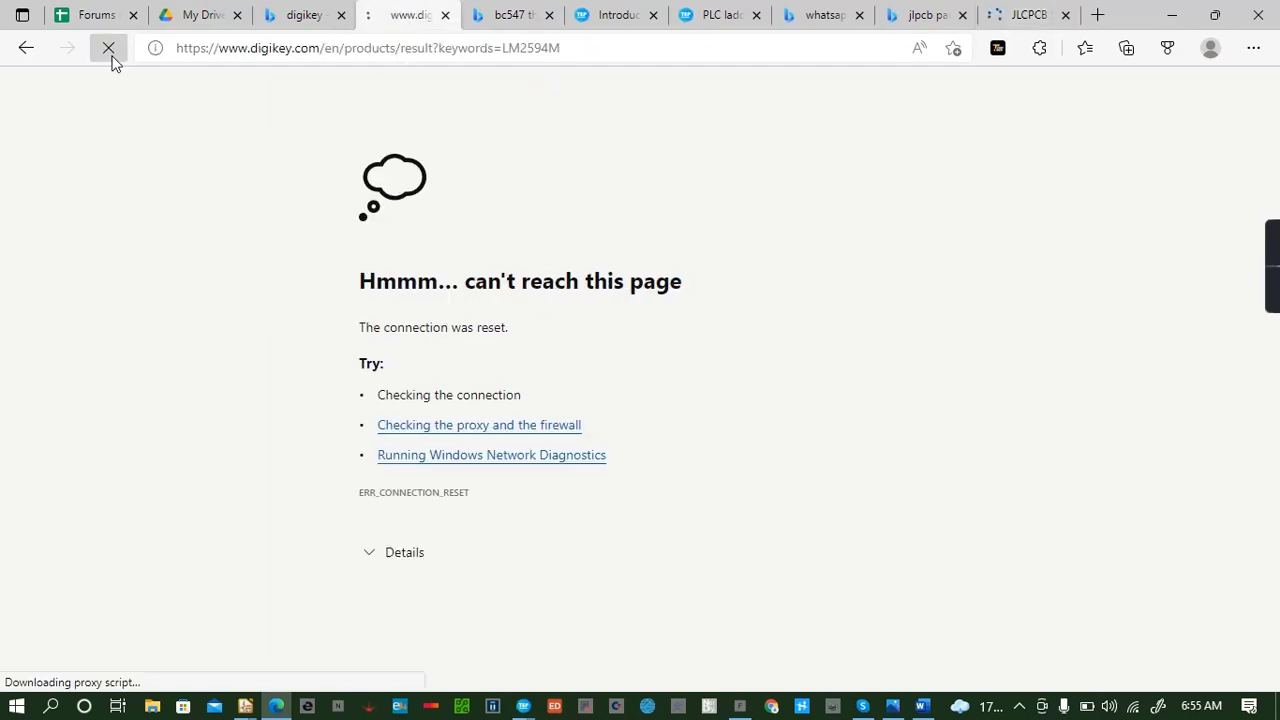
click(1024, 17)
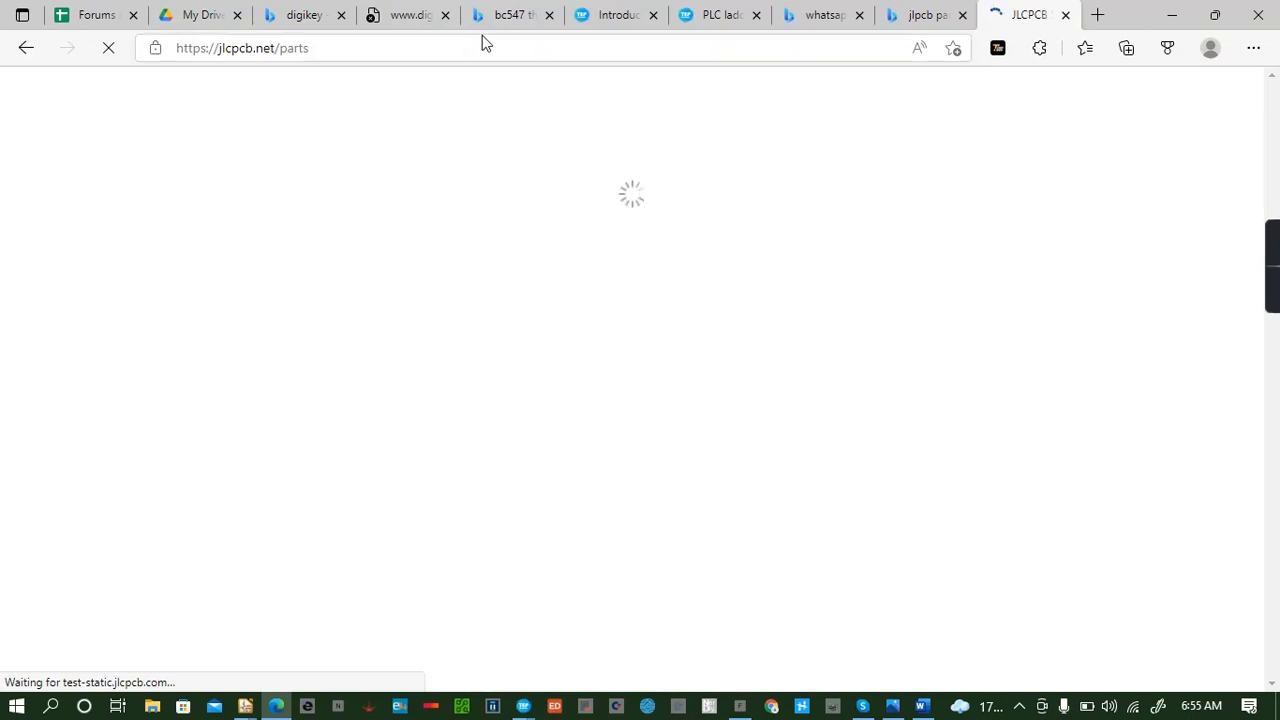
click(410, 18)
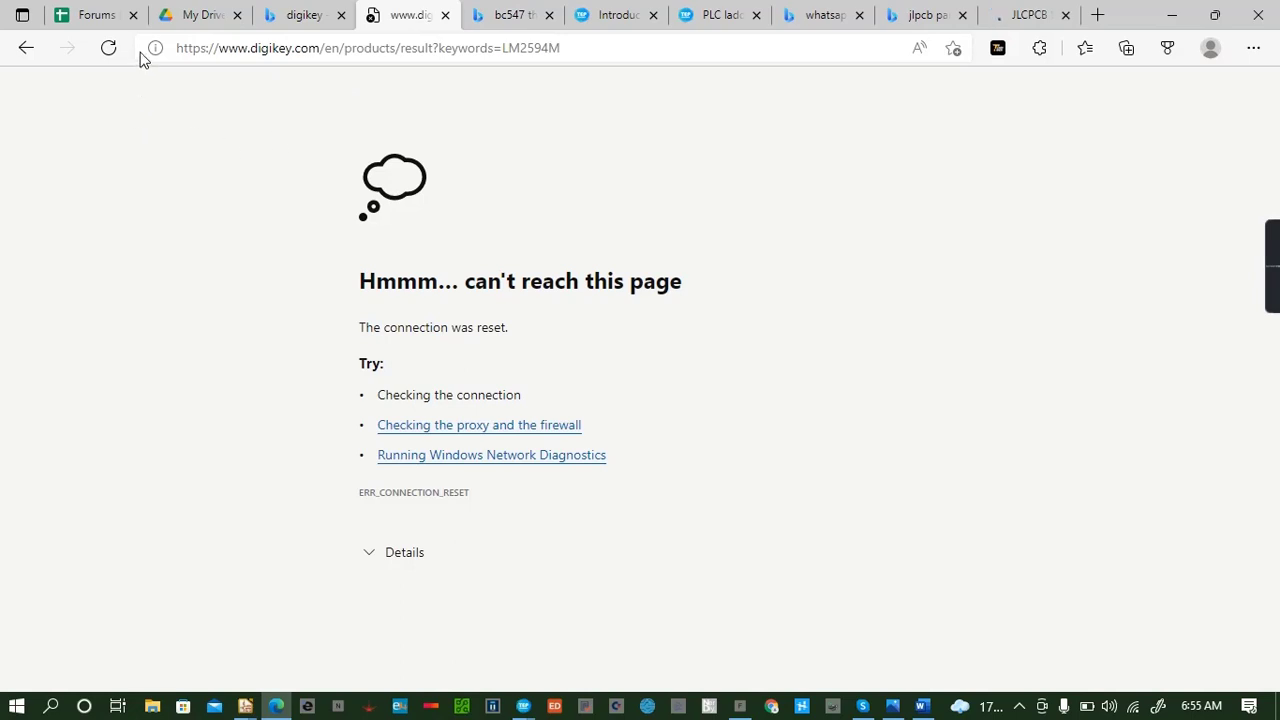
click(109, 48)
click(1045, 14)
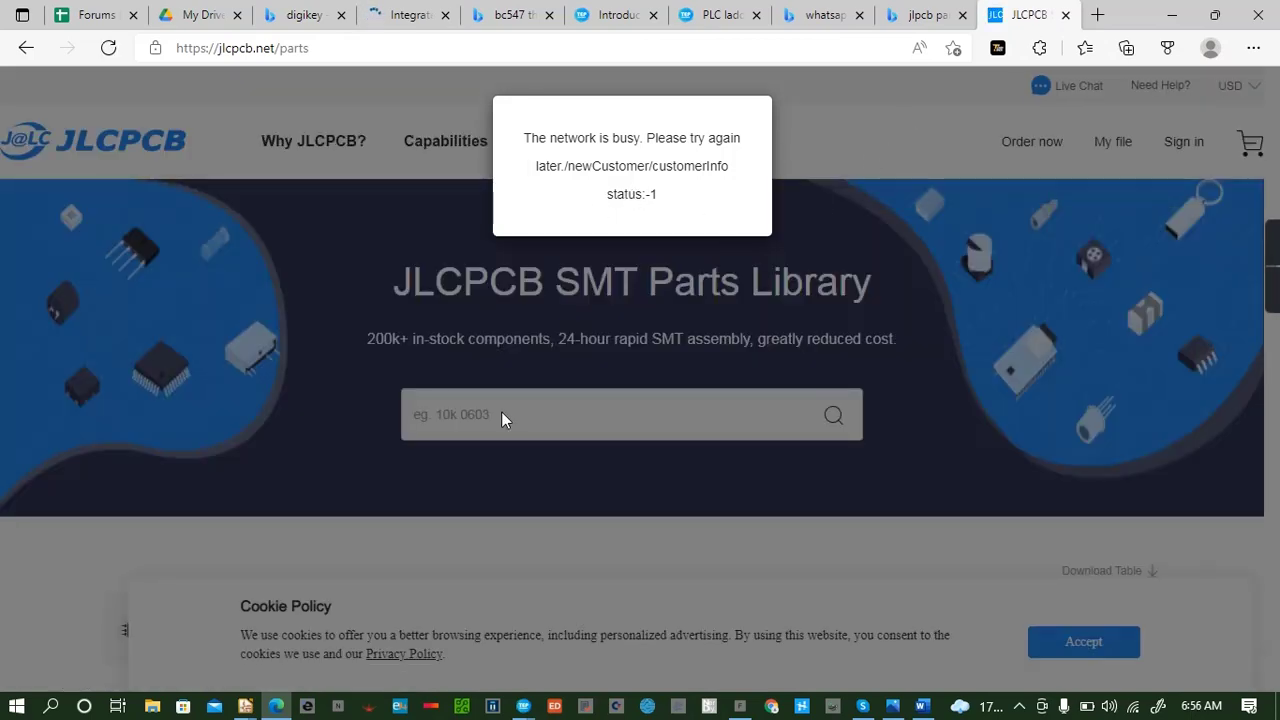
Try to use the parts search field on the JLCPCB page, dismiss the notice and reload the page.
double_click(501, 411)
click(820, 184)
click(108, 48)
Restrict the Digi-Key LM2594M integrated circuit results to parts that are in stock.
click(415, 18)
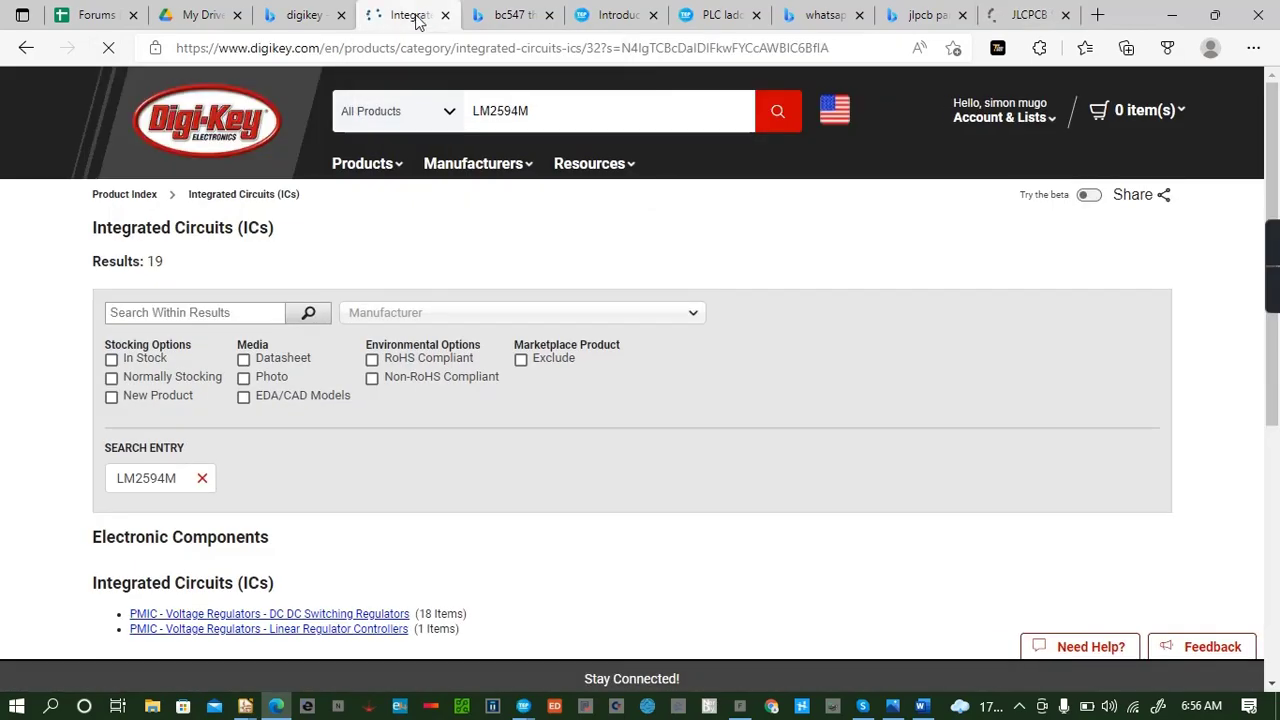
click(1018, 15)
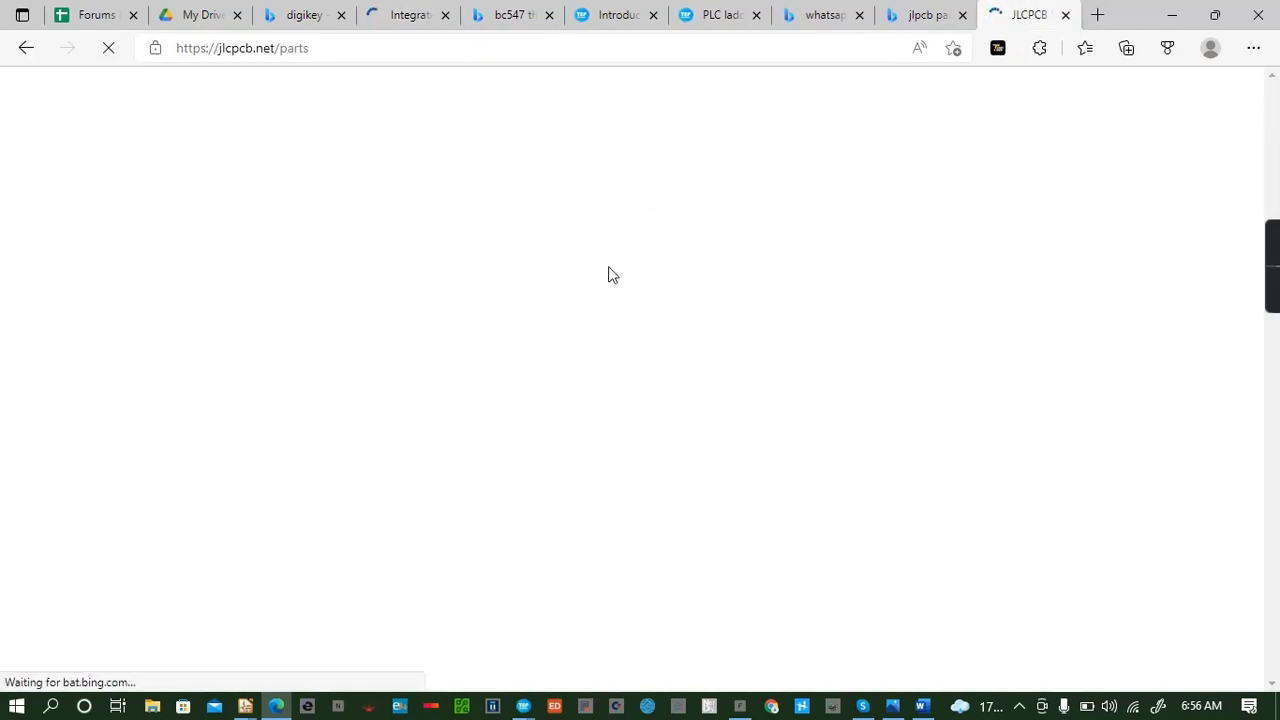
click(415, 15)
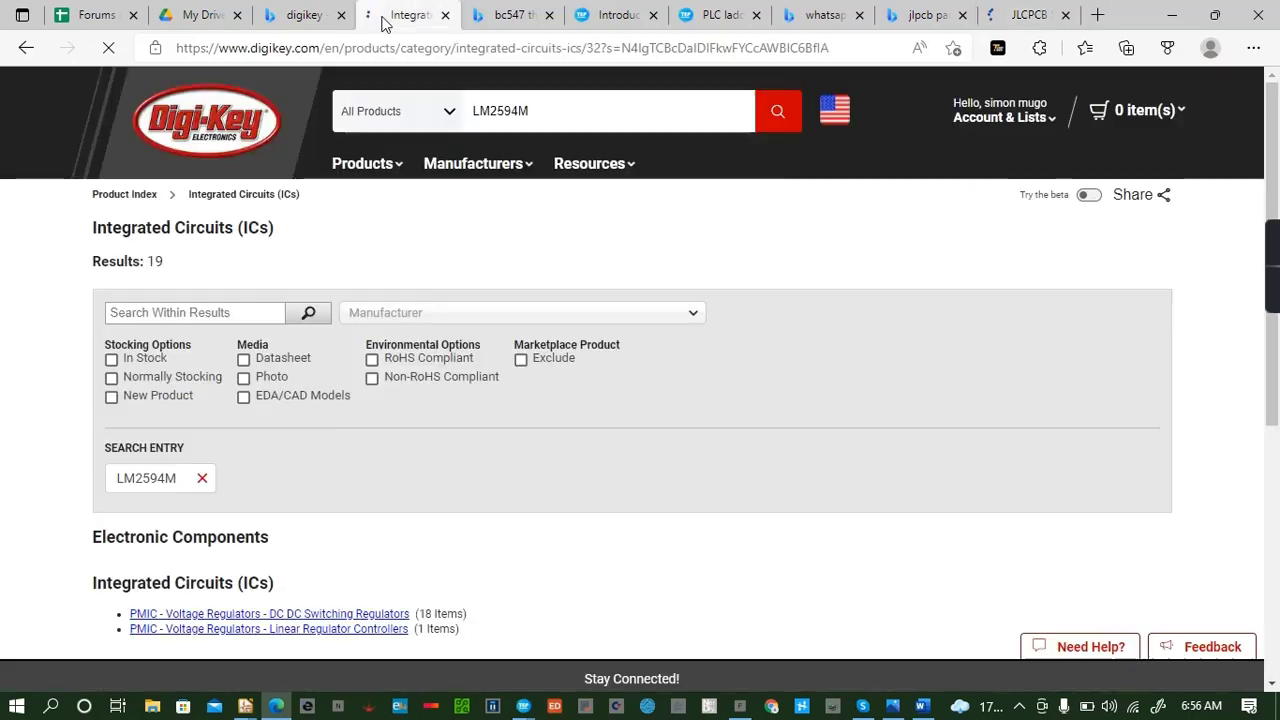
click(1027, 10)
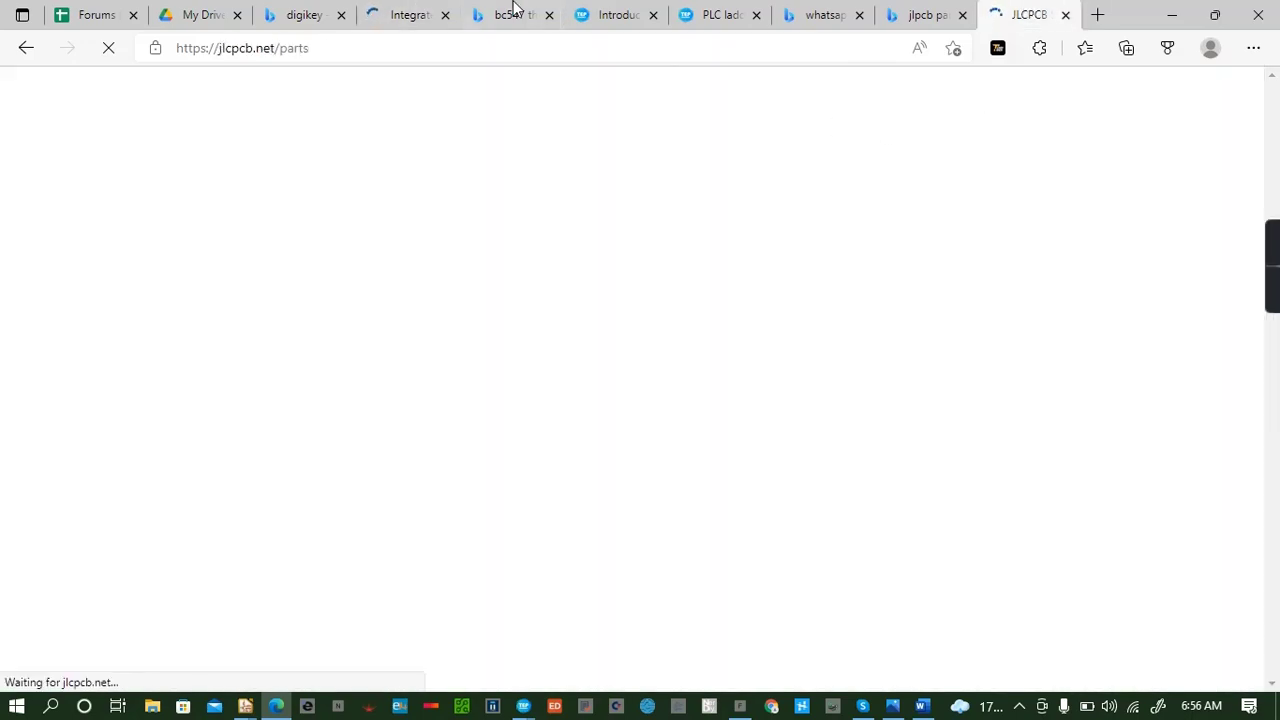
click(387, 20)
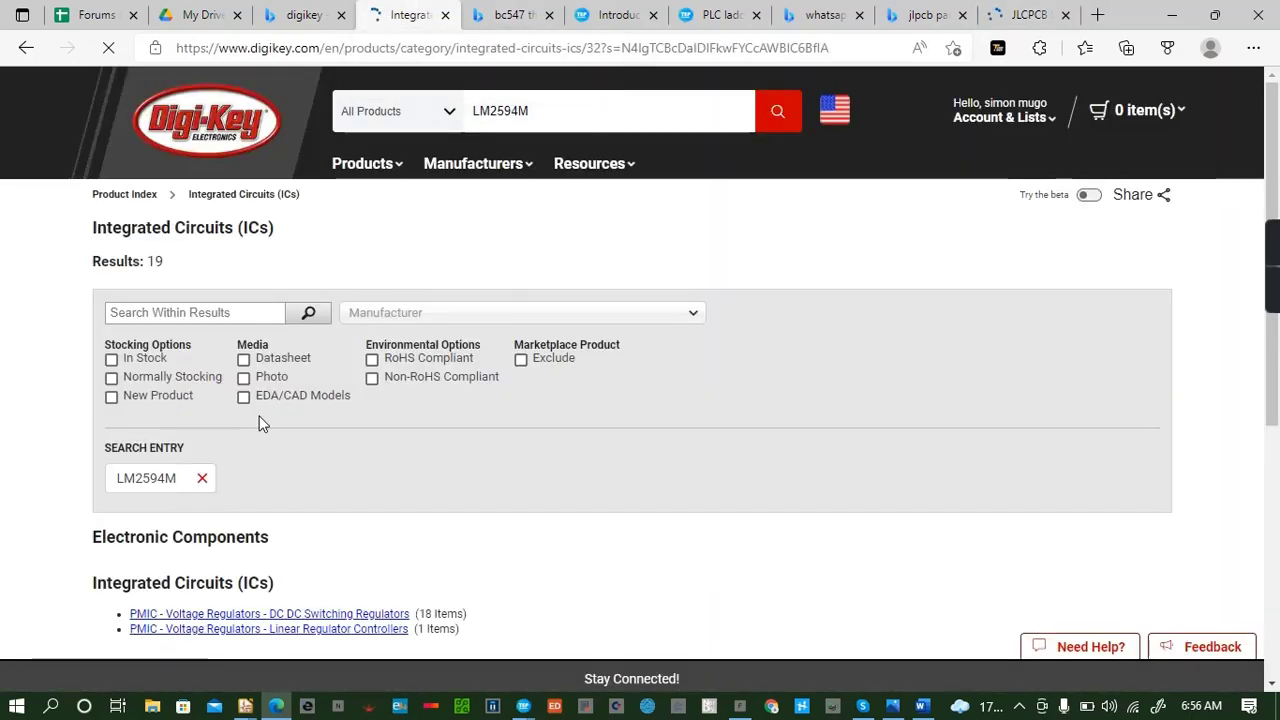
click(111, 359)
click(242, 363)
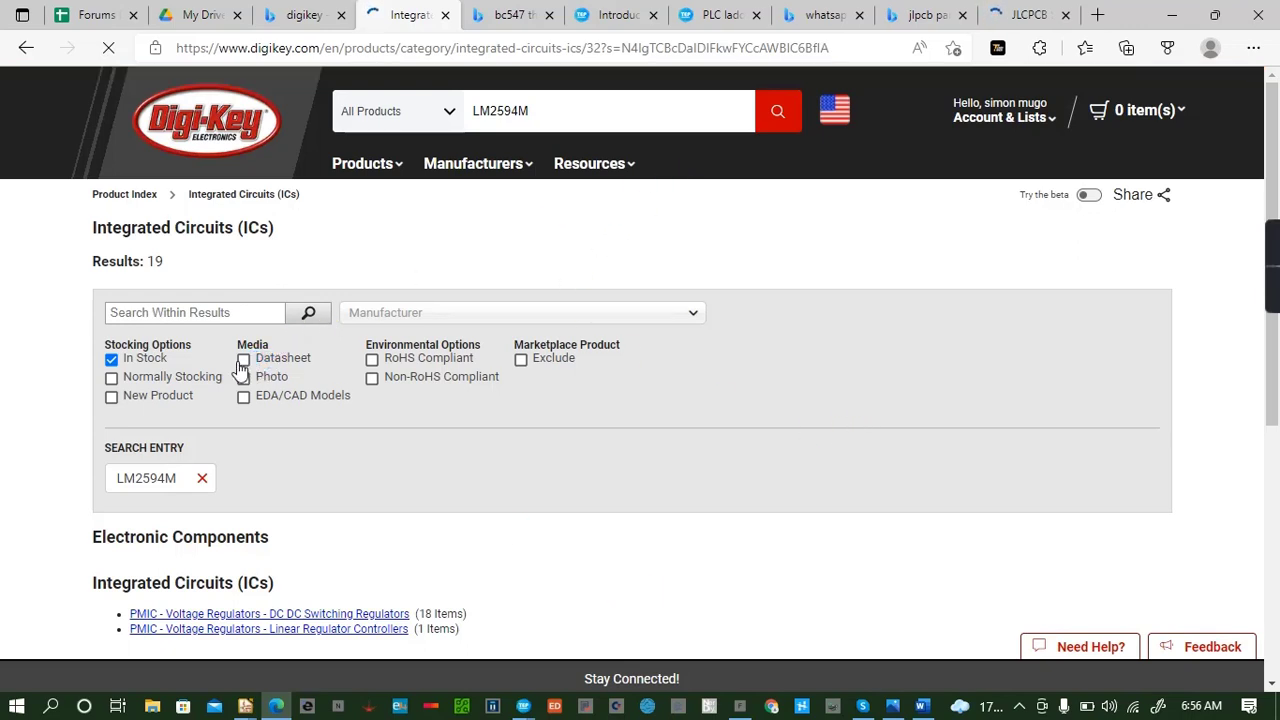
Check the reloaded JLCPCB parts page and close it to return to the "jlpcb parts" search results.
click(1033, 15)
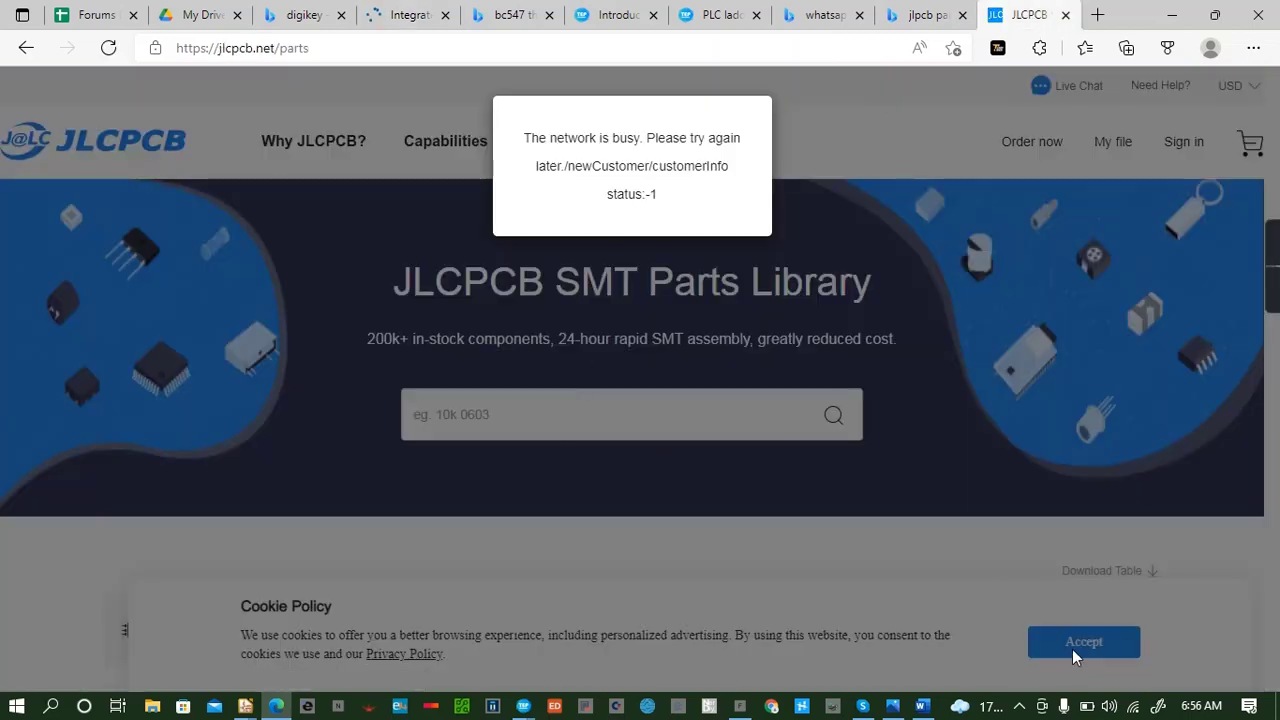
double_click(800, 126)
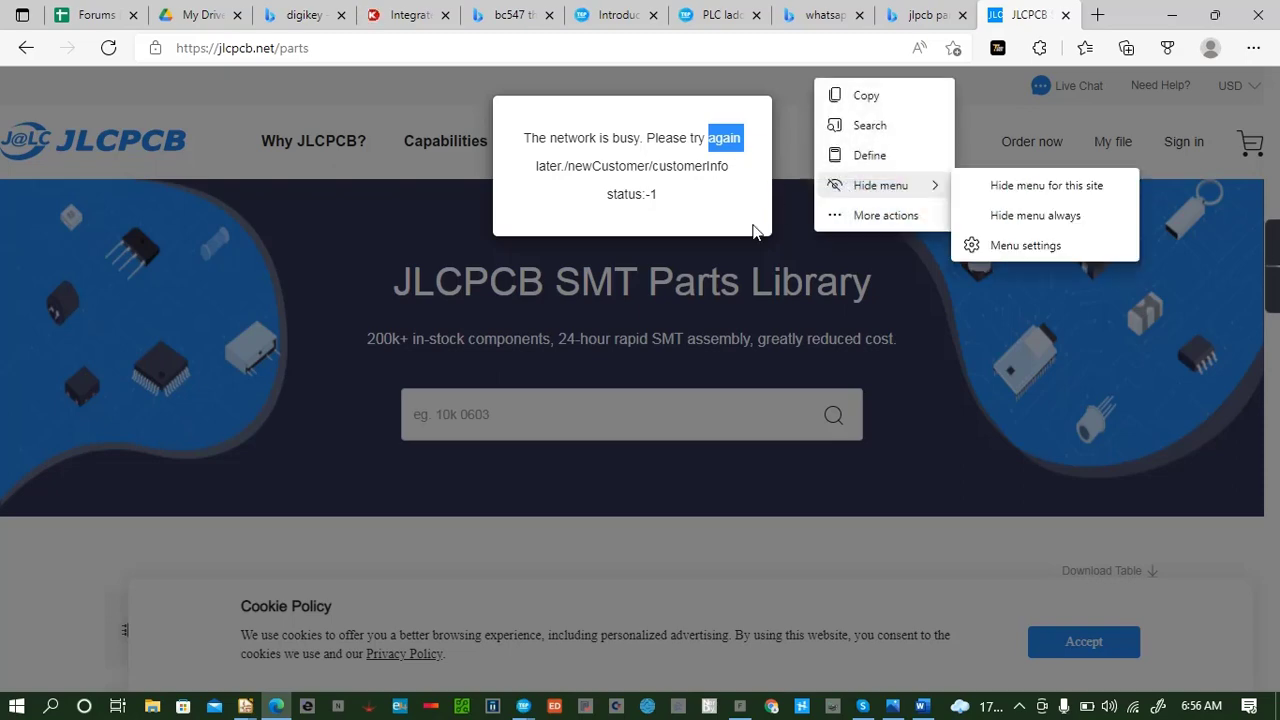
click(1066, 16)
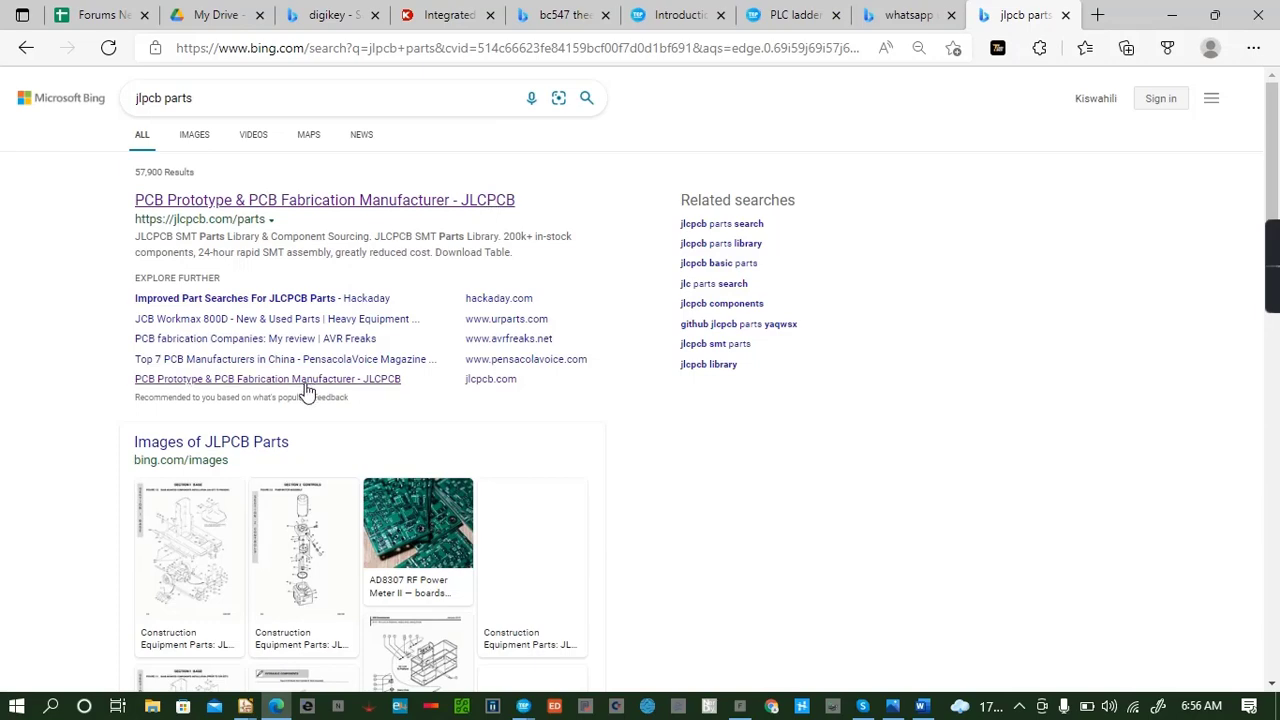
Open the "JLCPCB SMT Parts Library & Component Sourcing" search result and check the Digi-Key results while it loads.
scroll(258, 385, down, 4)
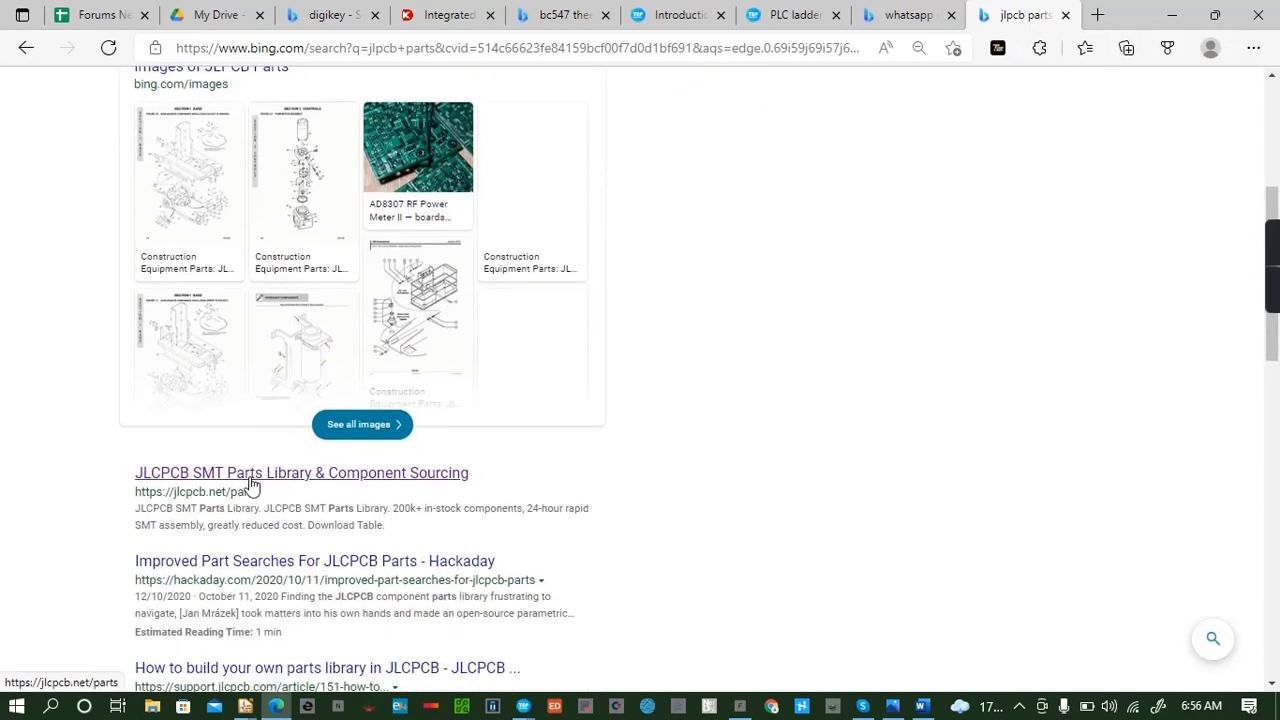
click(252, 478)
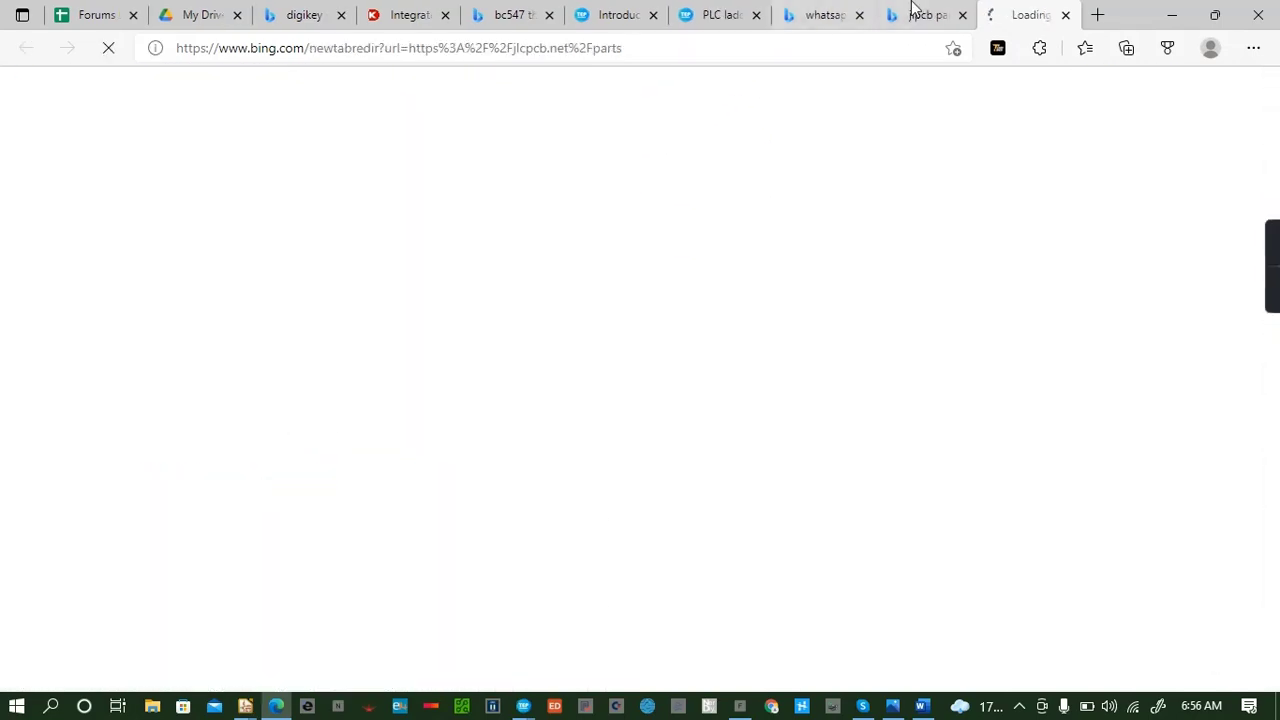
click(430, 17)
click(243, 359)
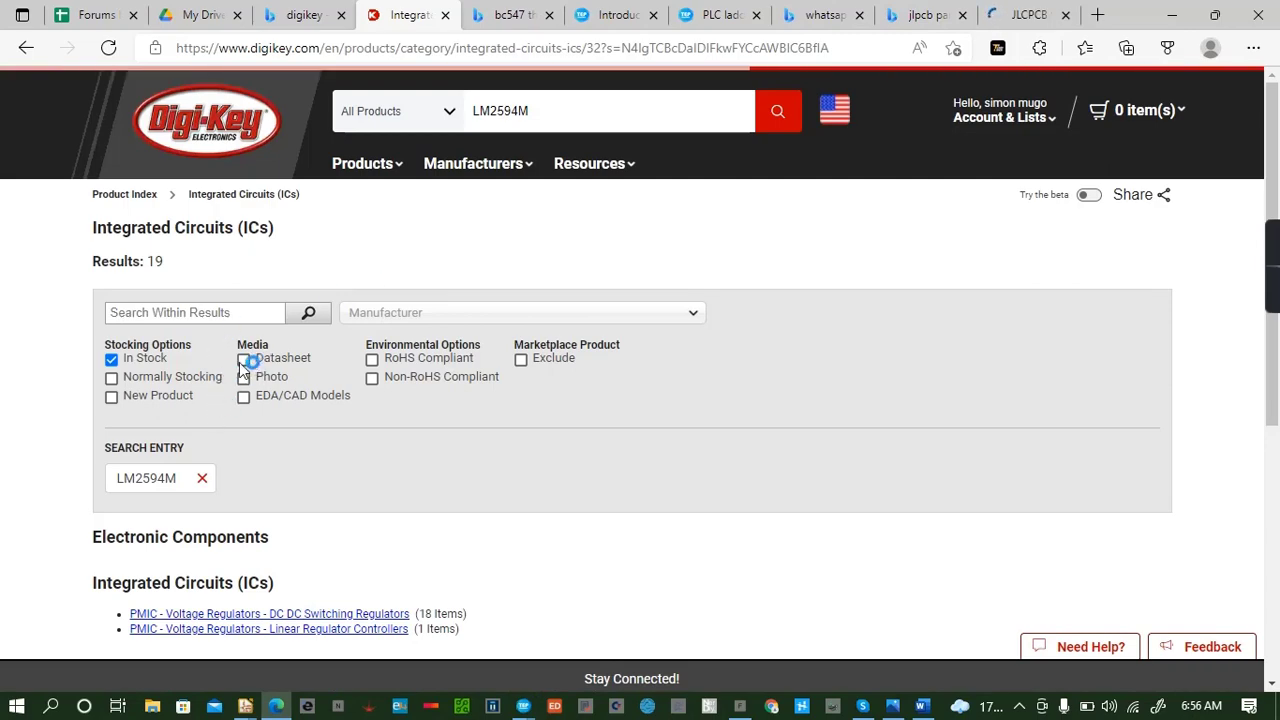
click(1032, 15)
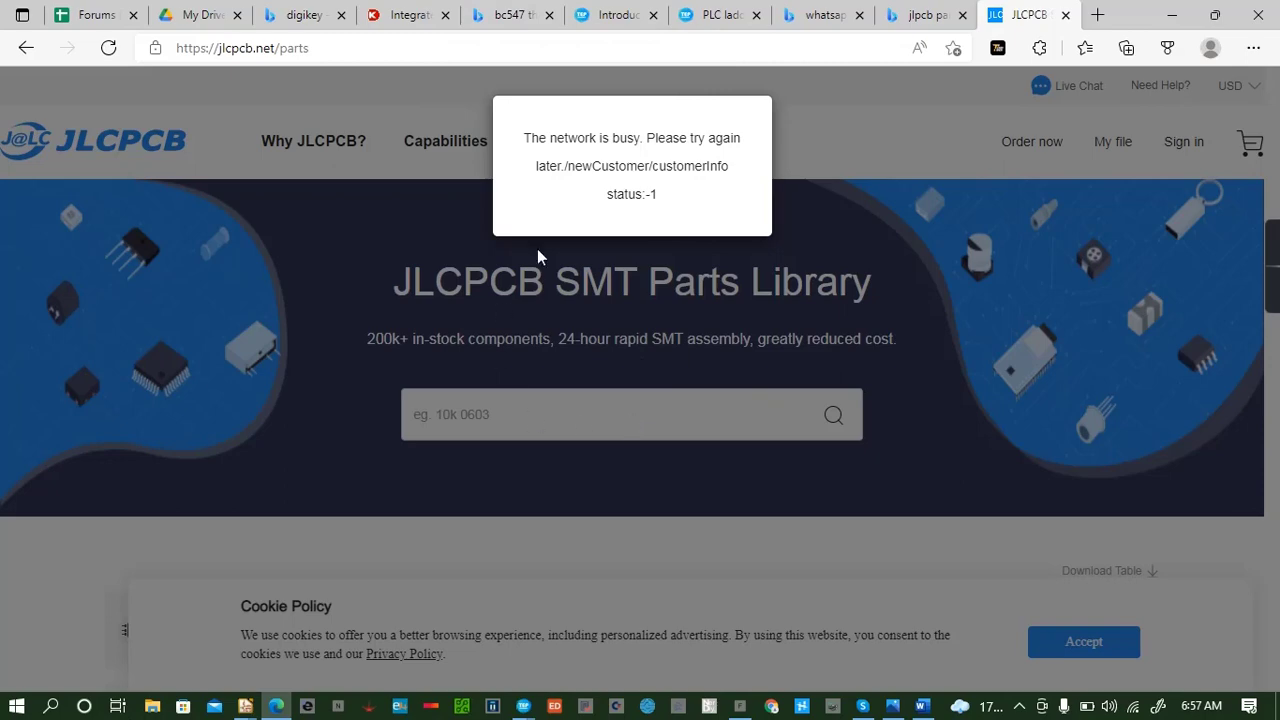
Open the DC DC Switching Regulators category of the Digi-Key LM2594M results and close the JLCPCB parts page.
click(405, 15)
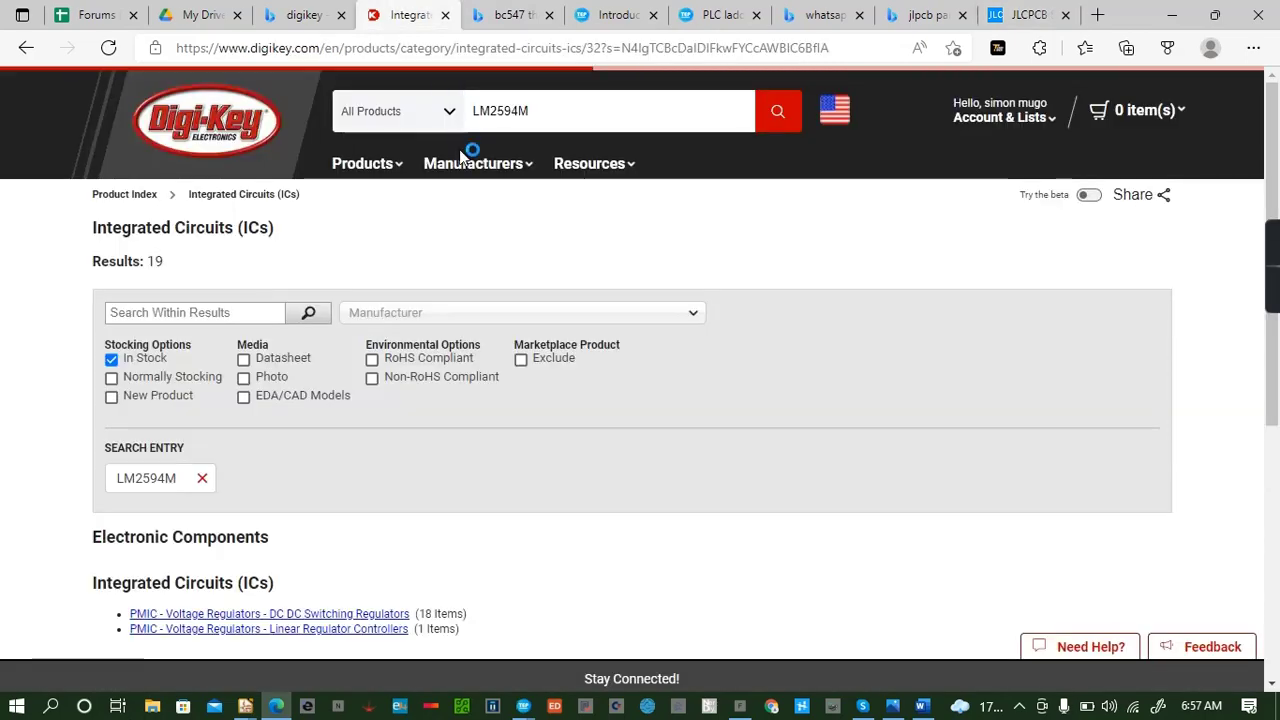
click(110, 50)
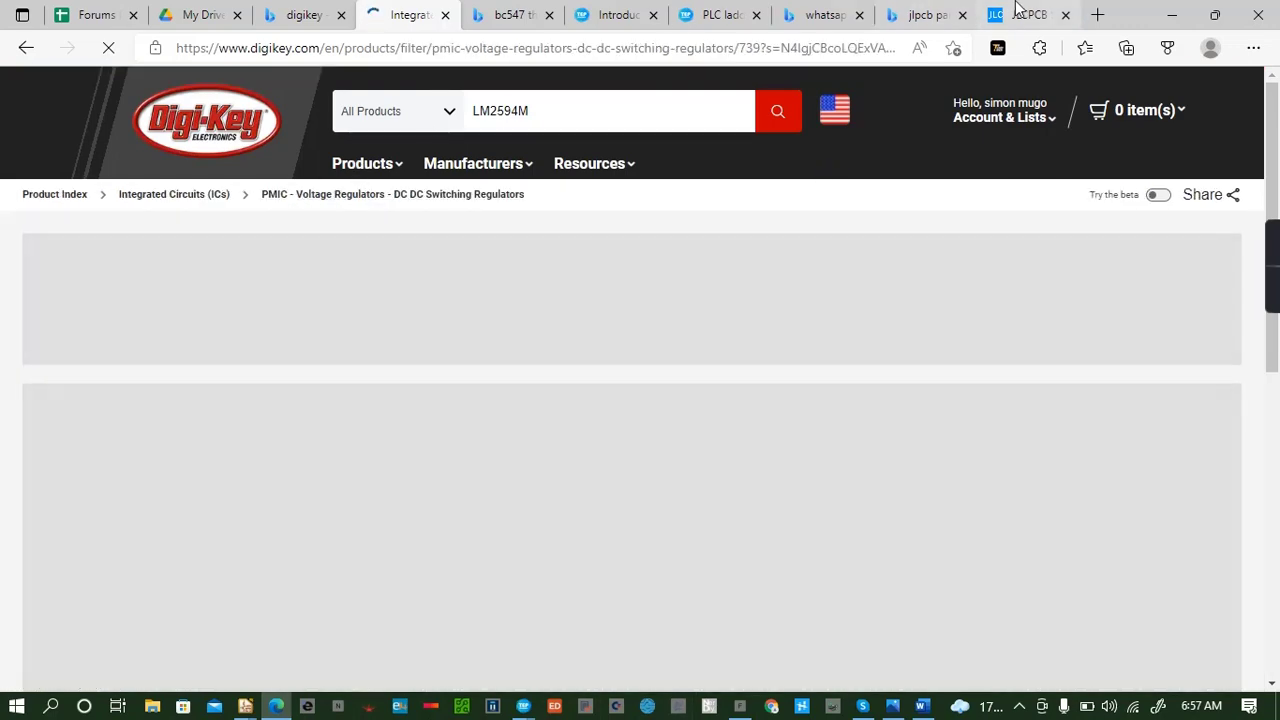
click(1022, 15)
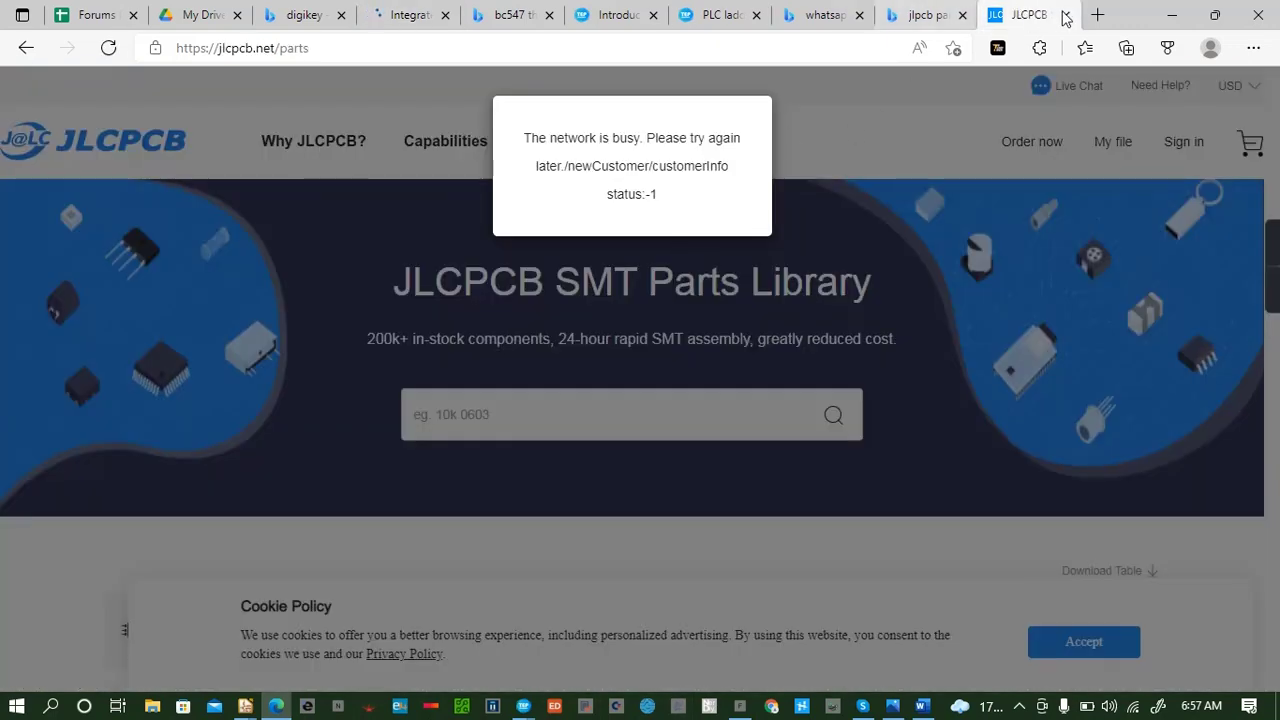
click(1066, 15)
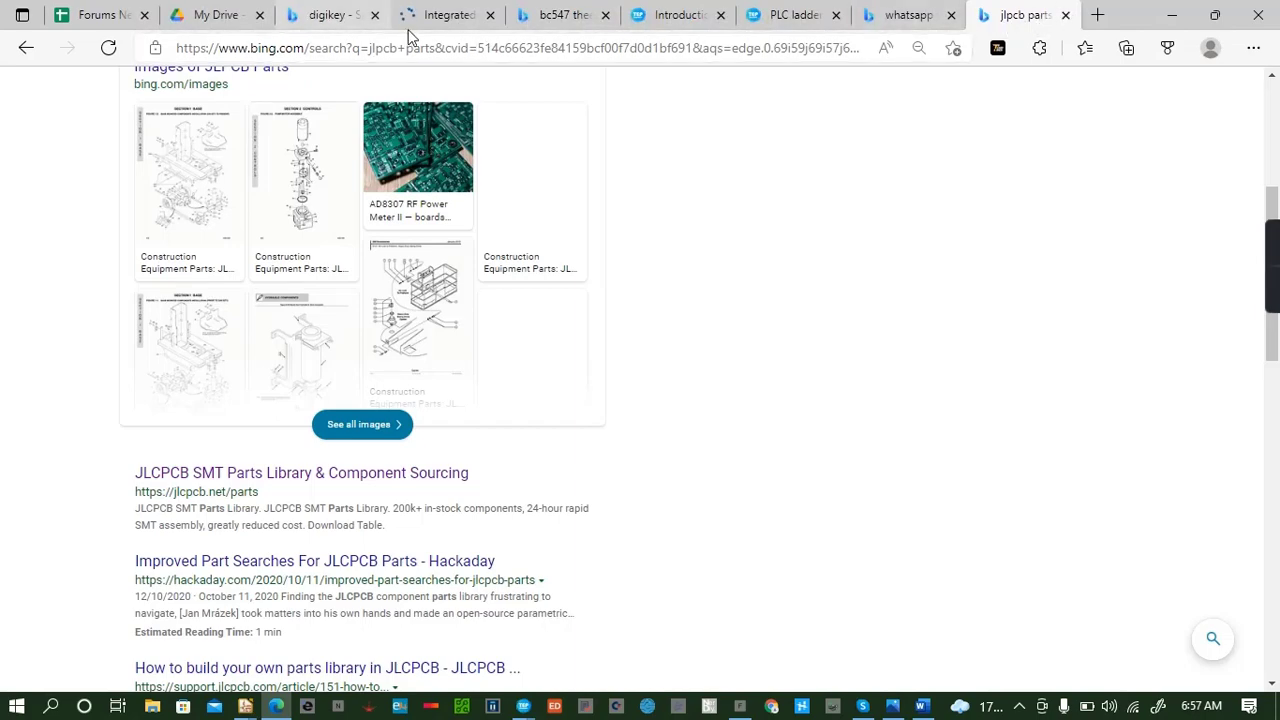
Check the two Digi-Key pages and return to the "jlpcb parts" search results.
click(320, 15)
click(445, 15)
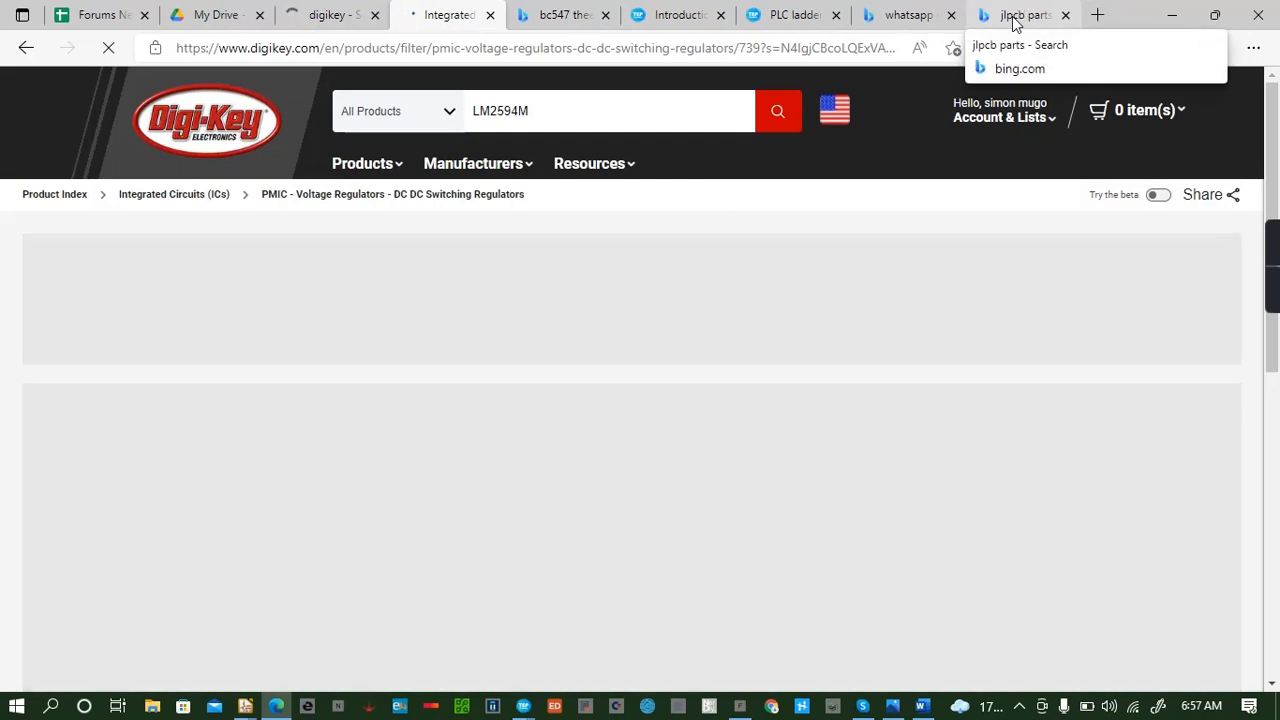
click(1015, 15)
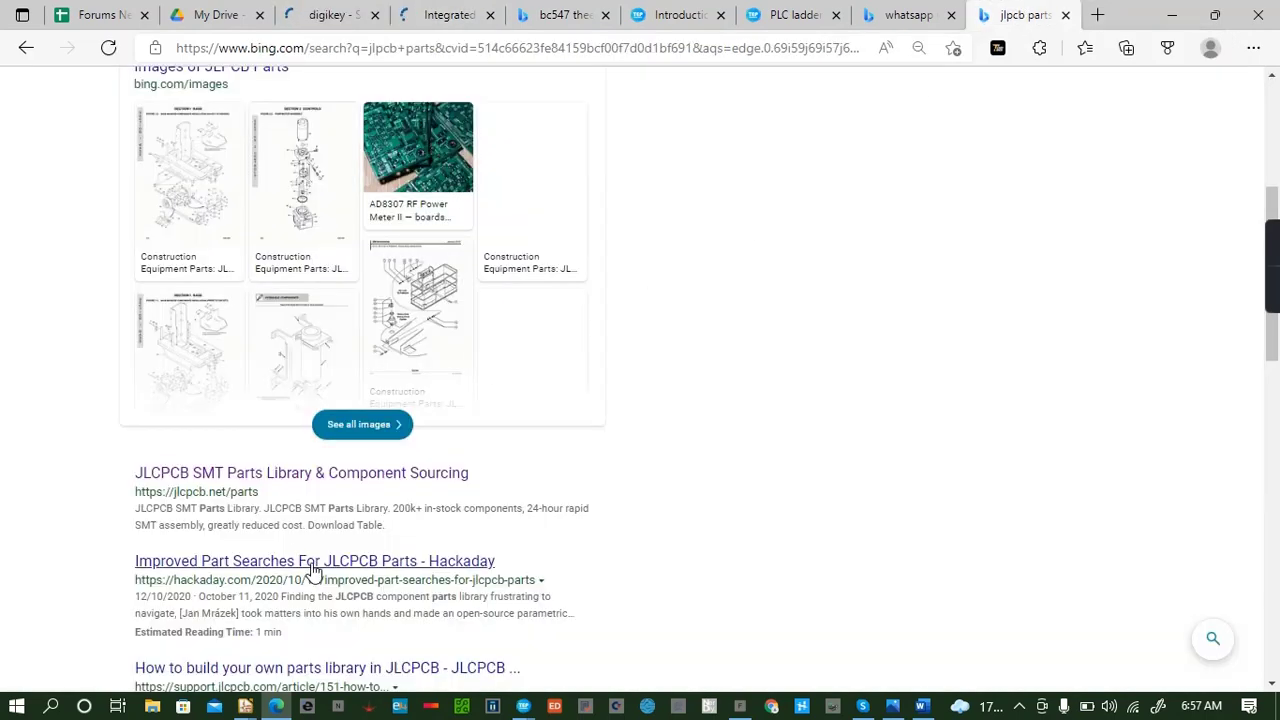
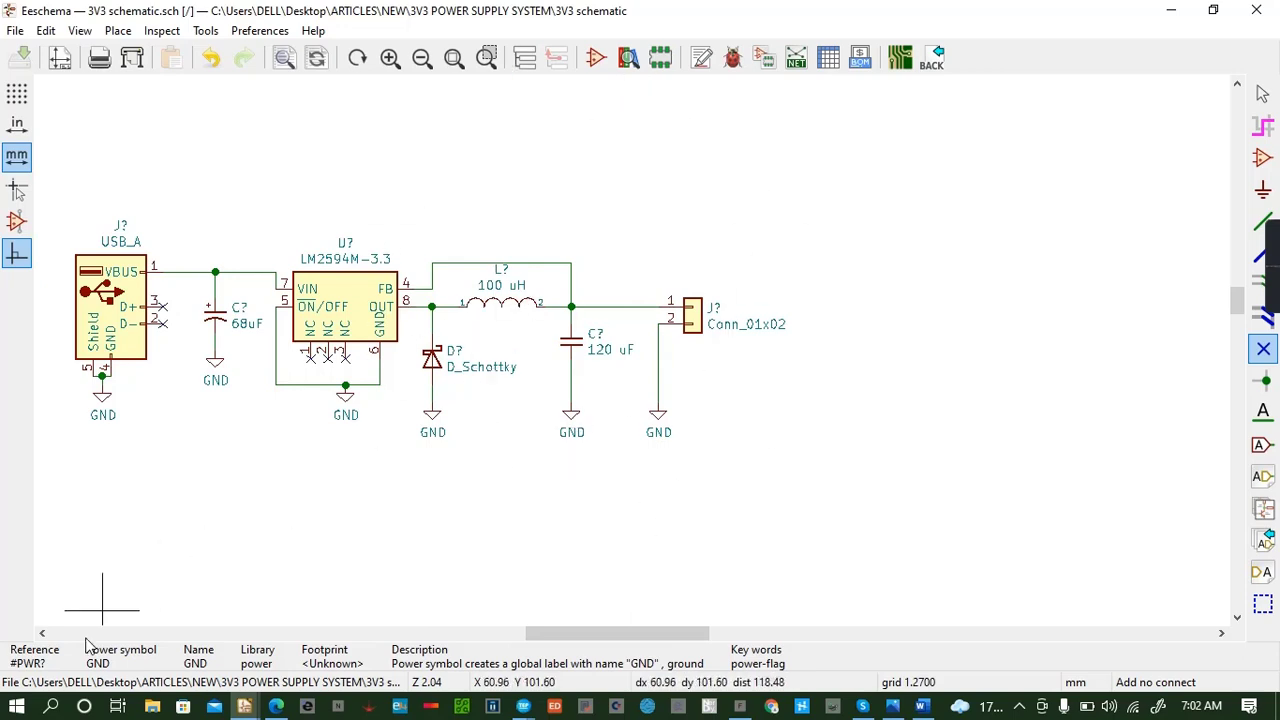
Annotate the entire schematic, keeping existing annotations, sorting components by X position and using the first free number after 0.
click(42, 633)
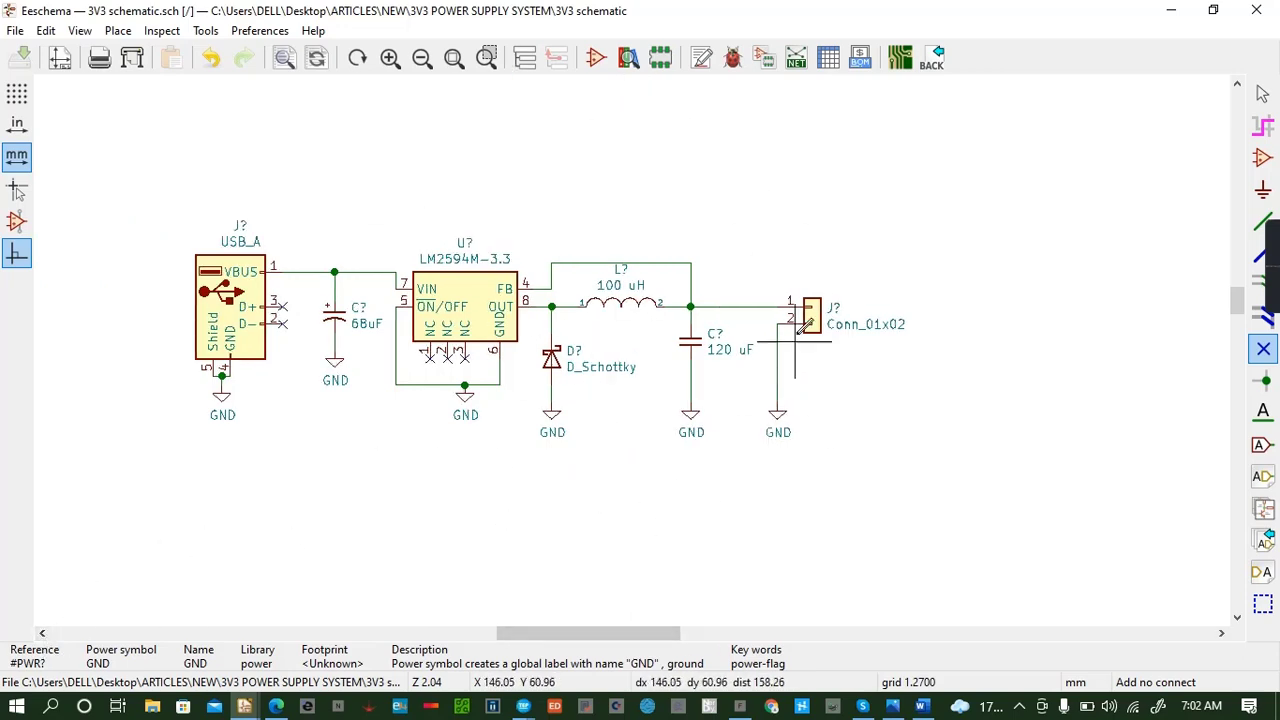
click(703, 60)
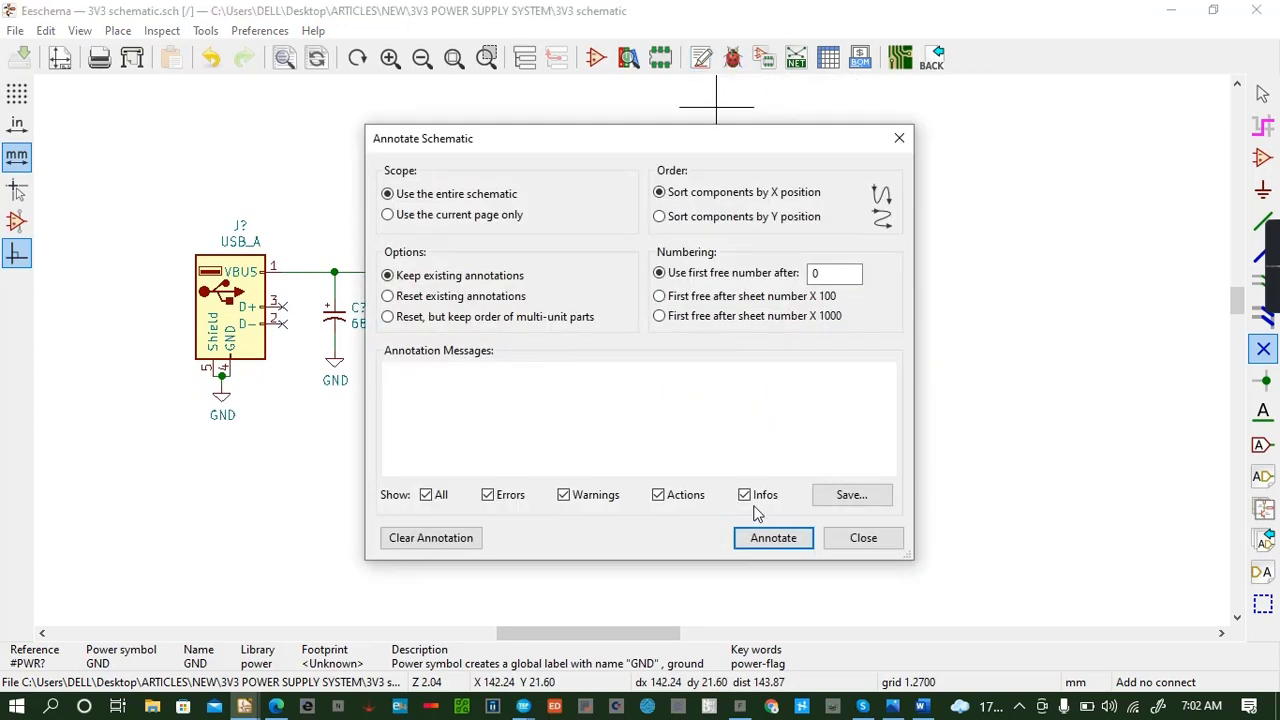
click(770, 540)
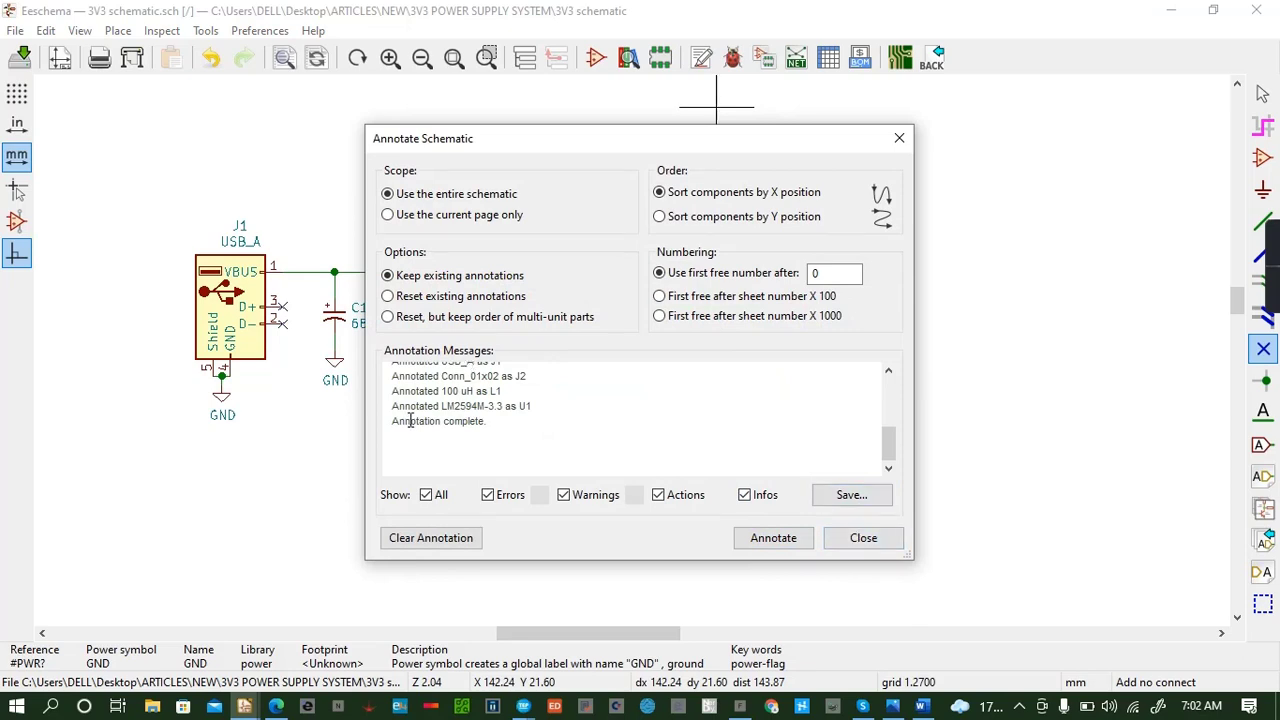
click(865, 538)
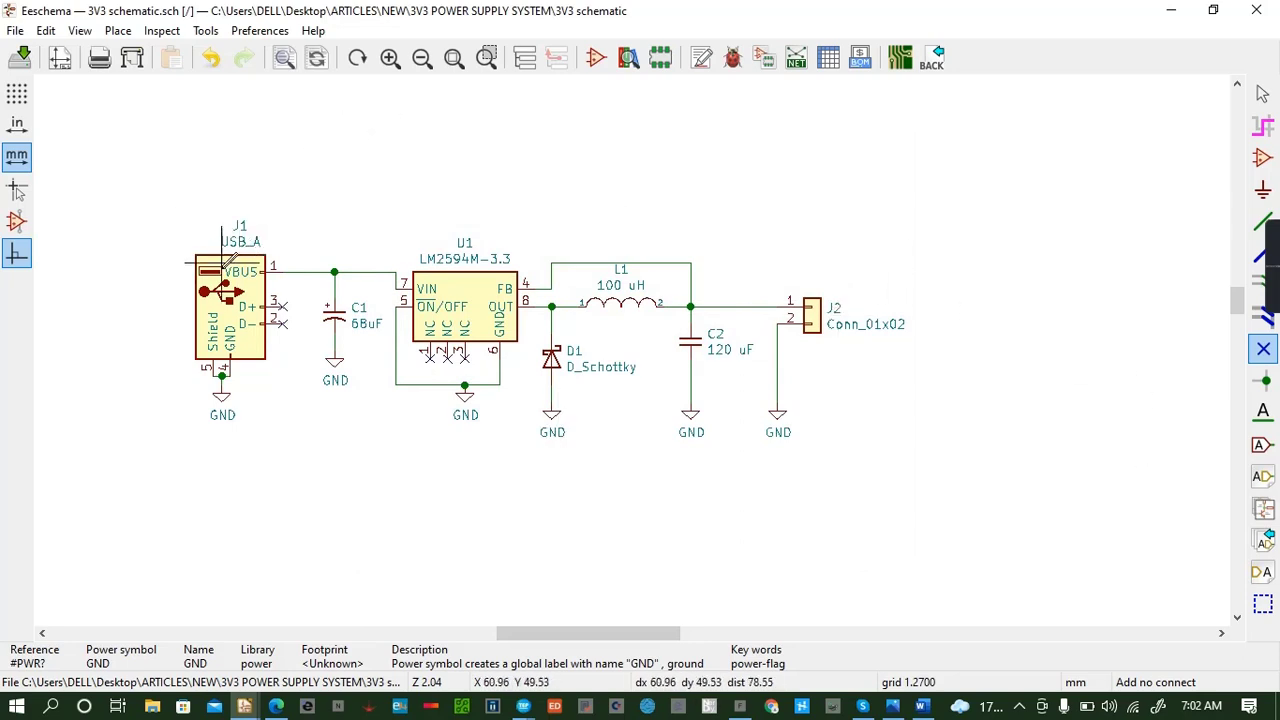
Undo the latest edits to the USB connector's no-connect flags and the ground wiring, and redo them.
click(211, 59)
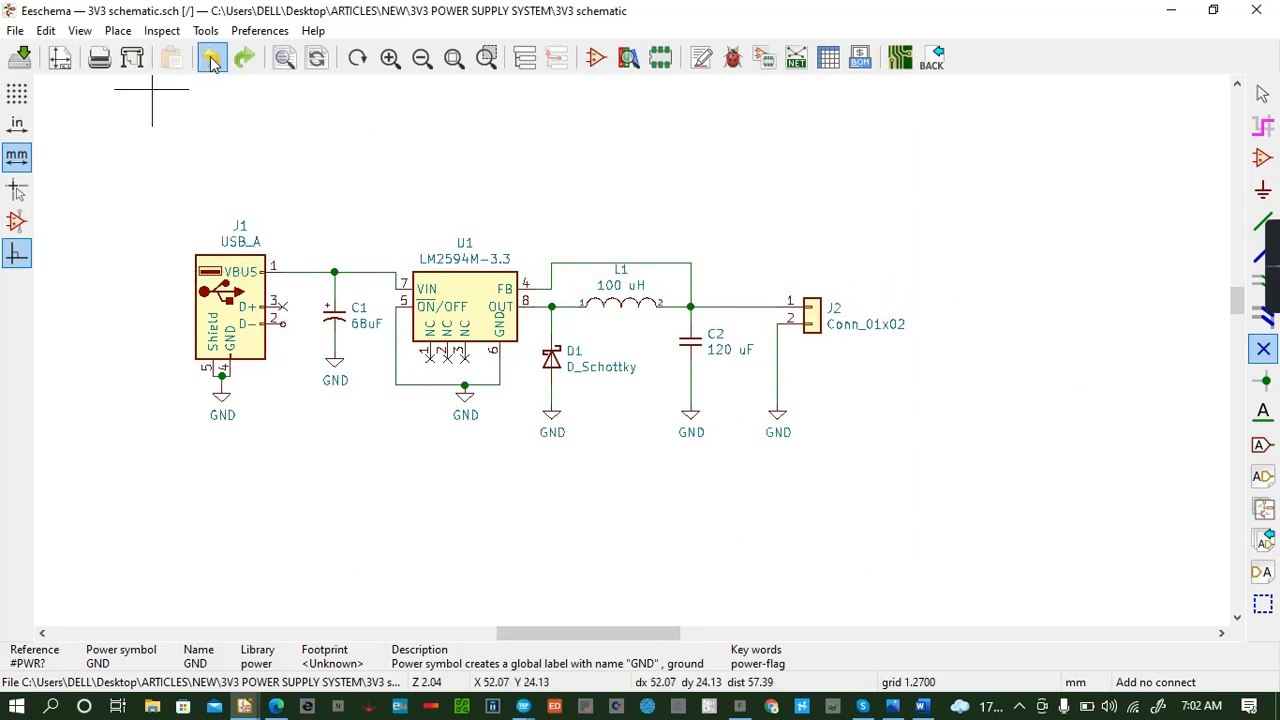
click(210, 59)
click(211, 59)
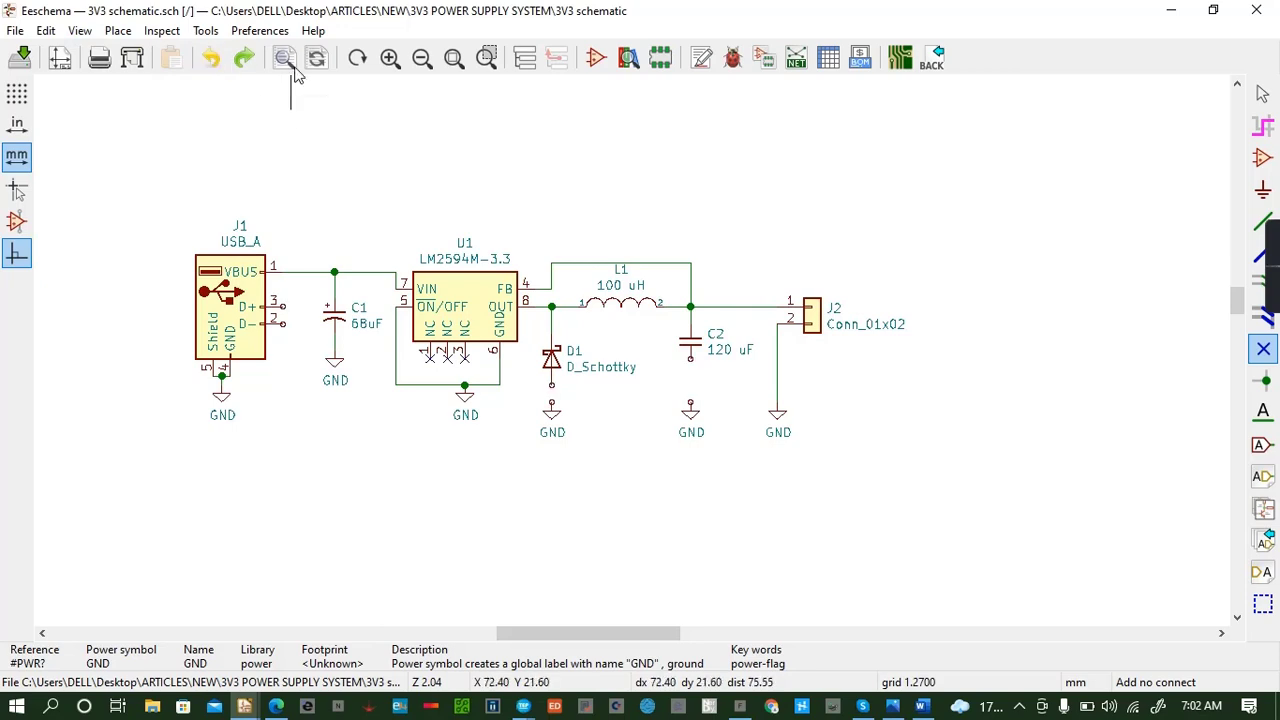
click(245, 59)
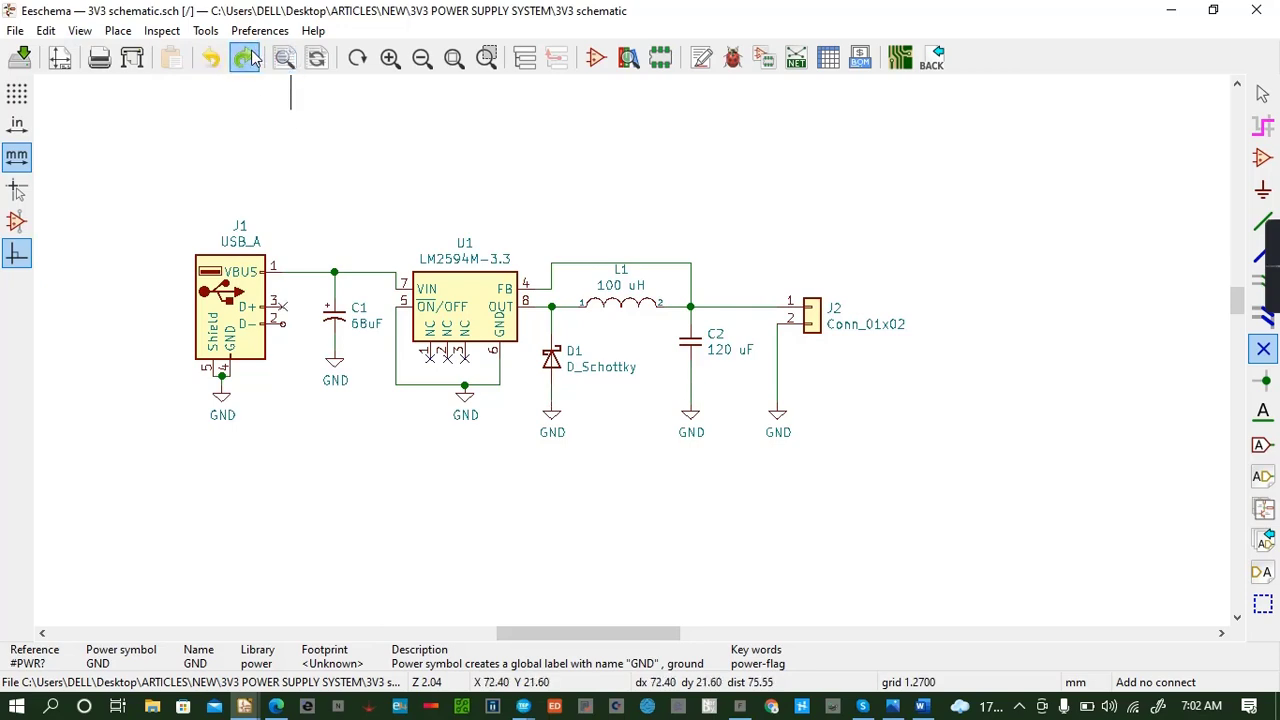
click(245, 59)
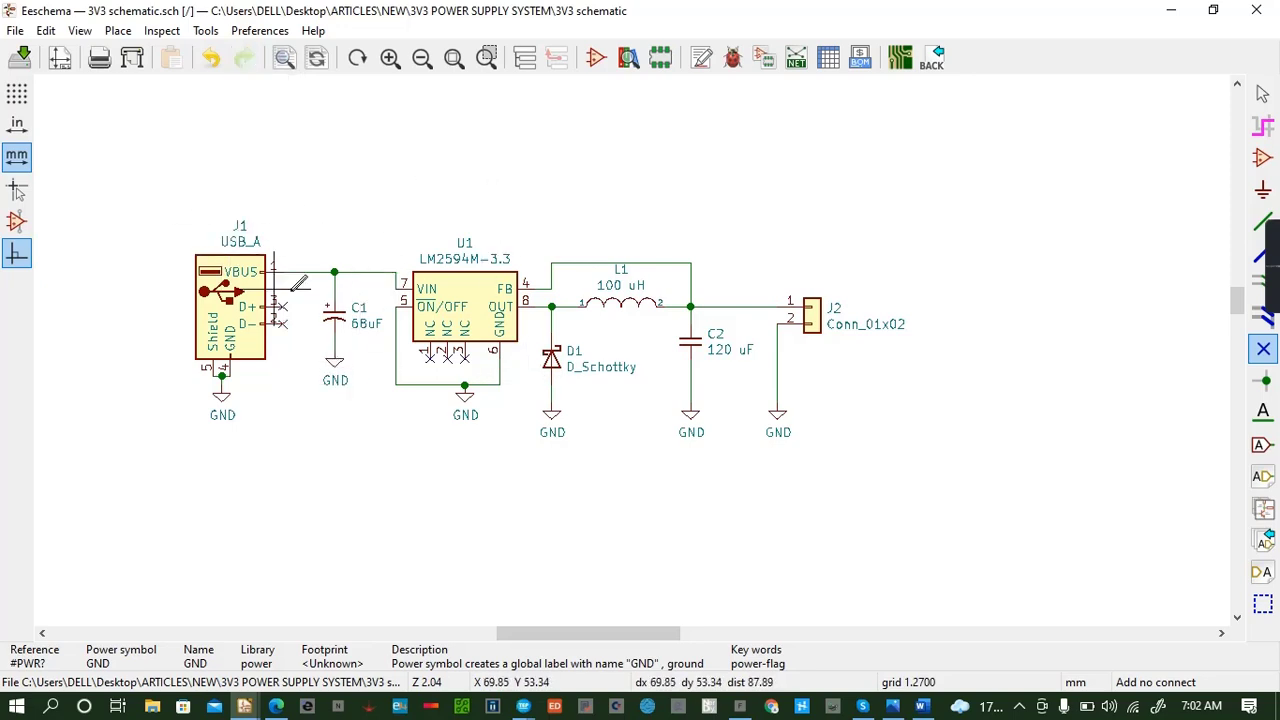
Place a C_Small capacitor above connector J2 and delete it again.
key(a)
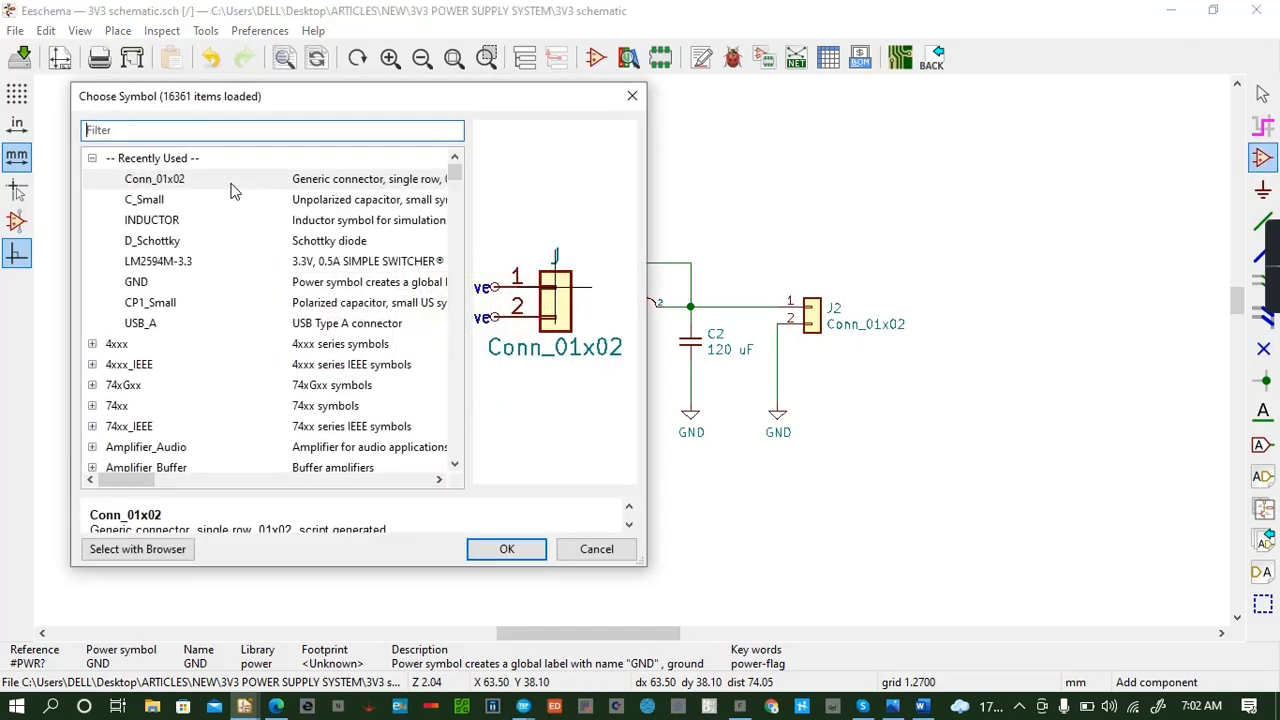
click(172, 199)
click(508, 551)
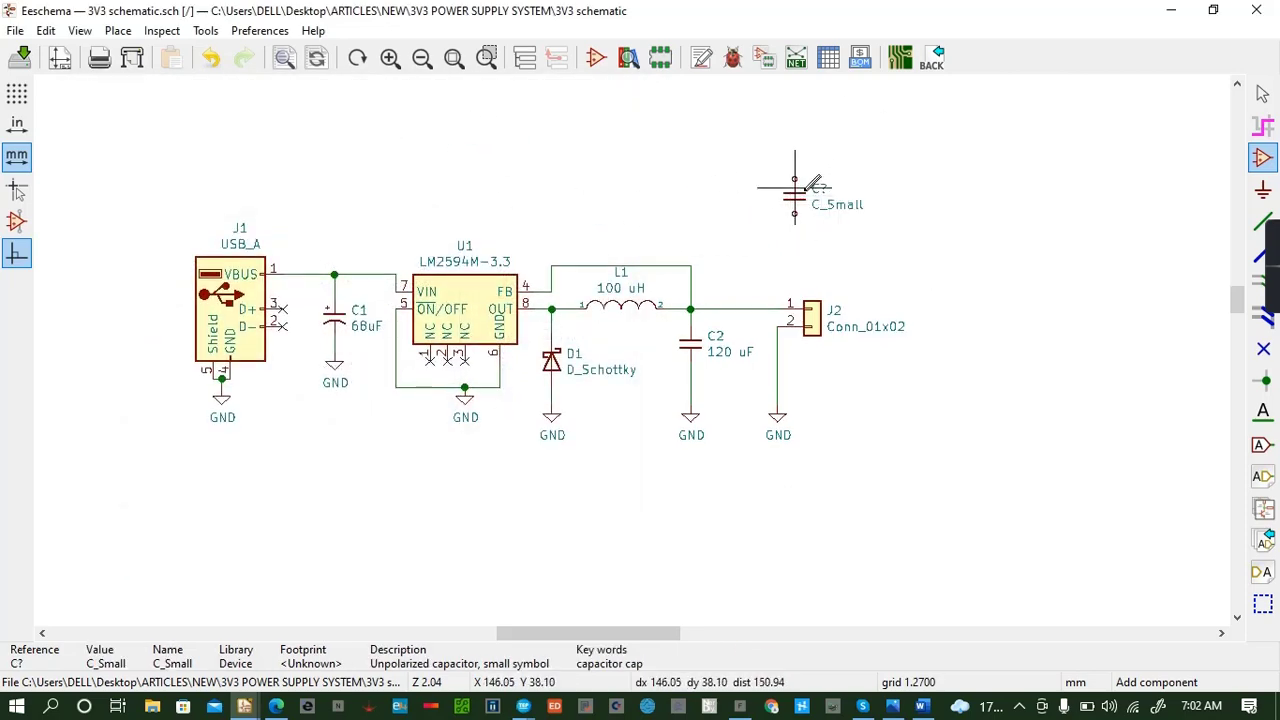
click(812, 187)
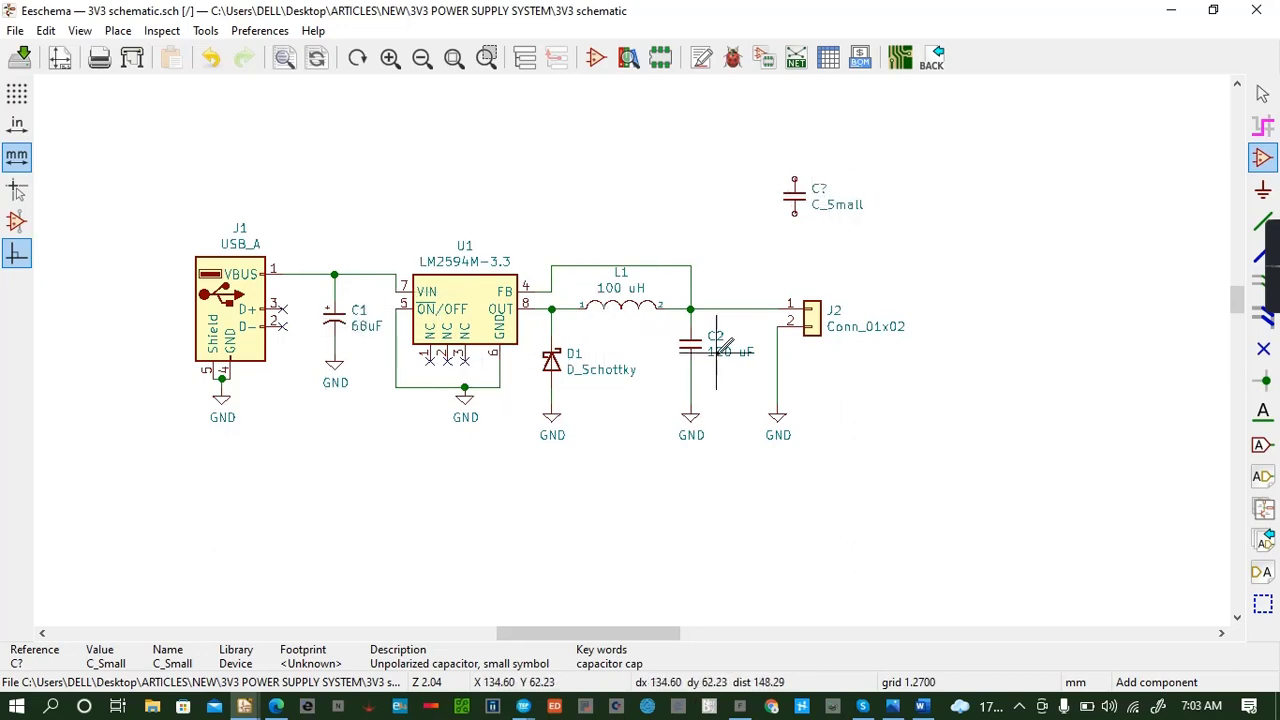
drag(780, 148, 874, 255)
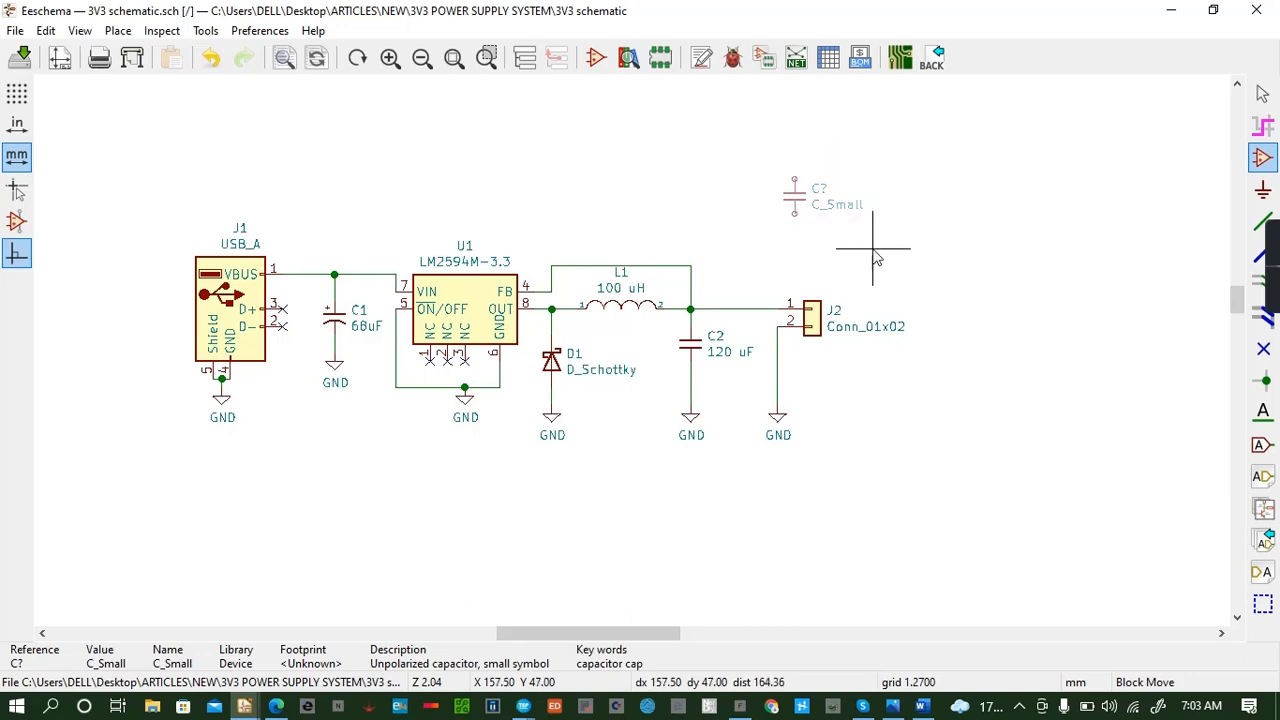
key(Delete)
Save the schematic and place the bold text "3V3 POWER SUPPLY SYSTEM FOR ESP32 AND STM32 POWERING" above the circuit.
key(ctrl+s)
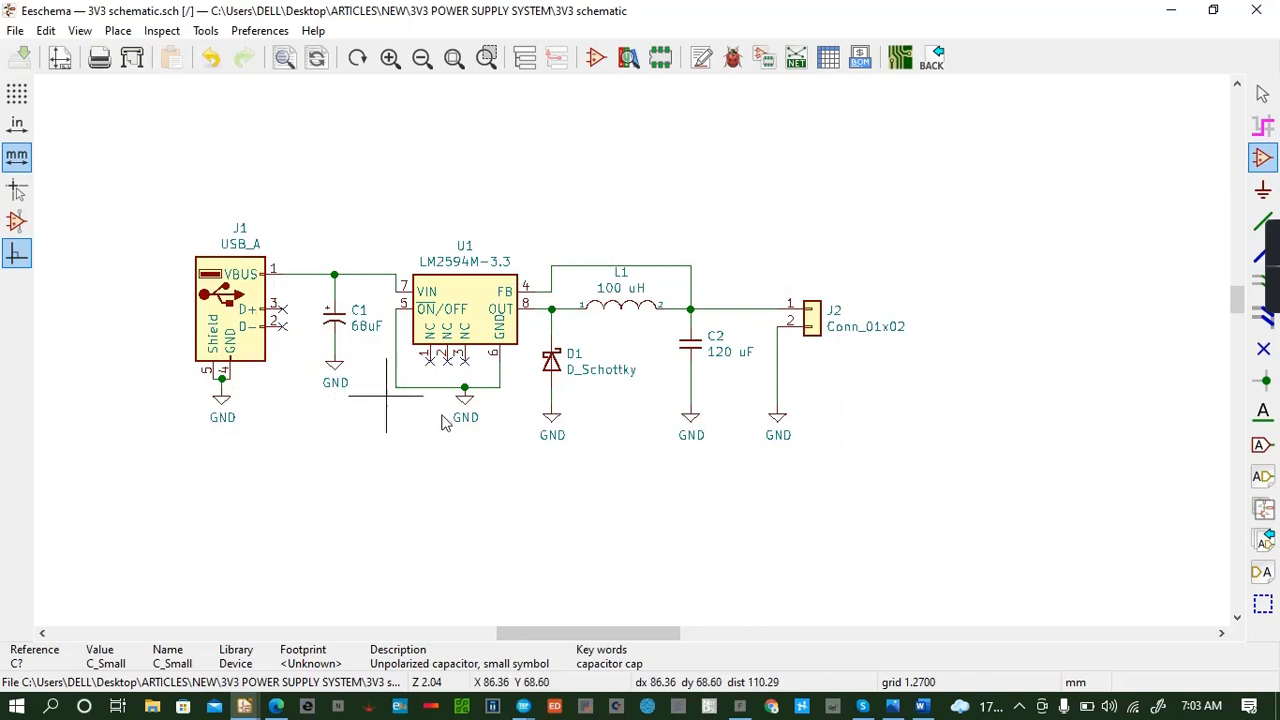
click(80, 31)
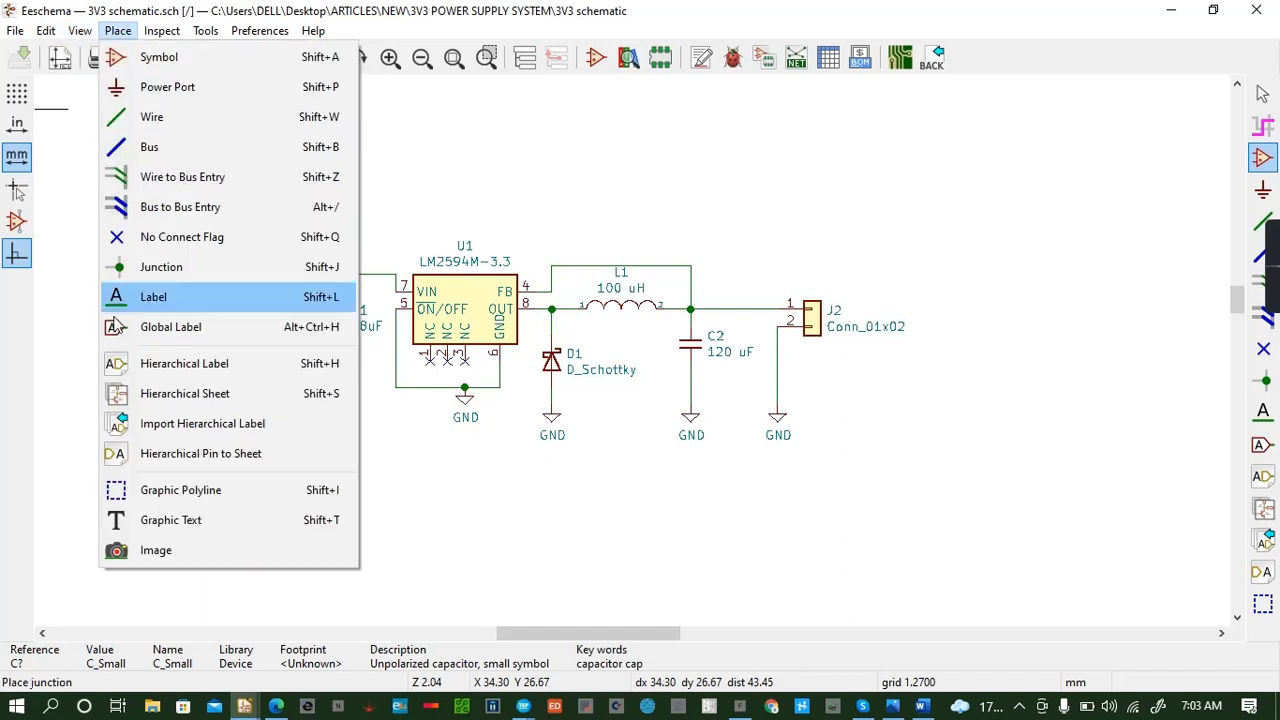
click(148, 519)
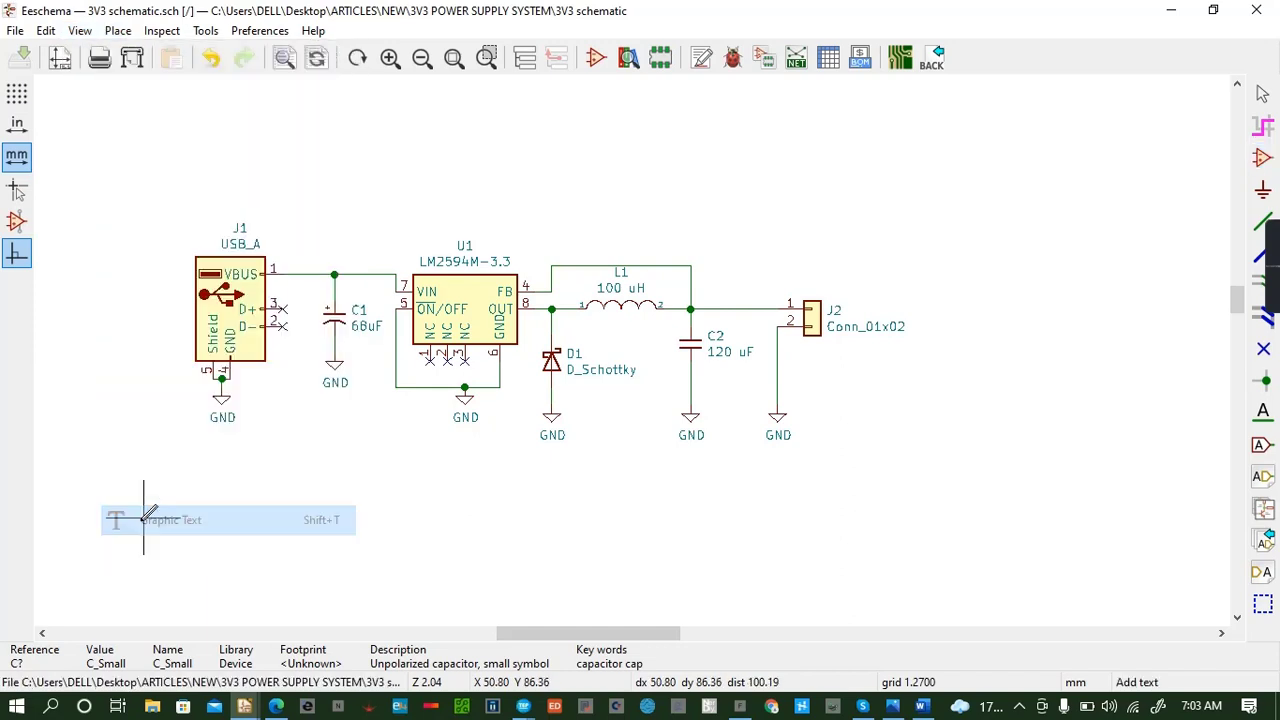
click(361, 187)
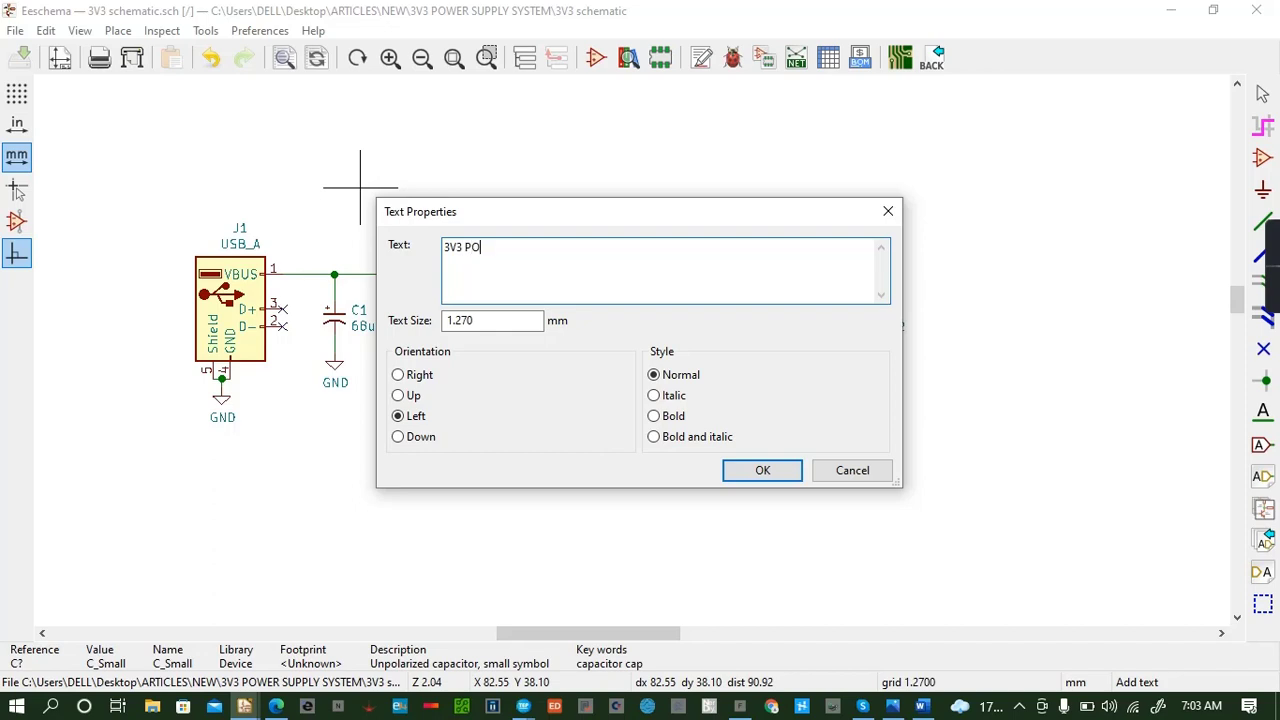
text(SUPPLY SYSTEM FOR ESP32 AND STM32 POWERING)
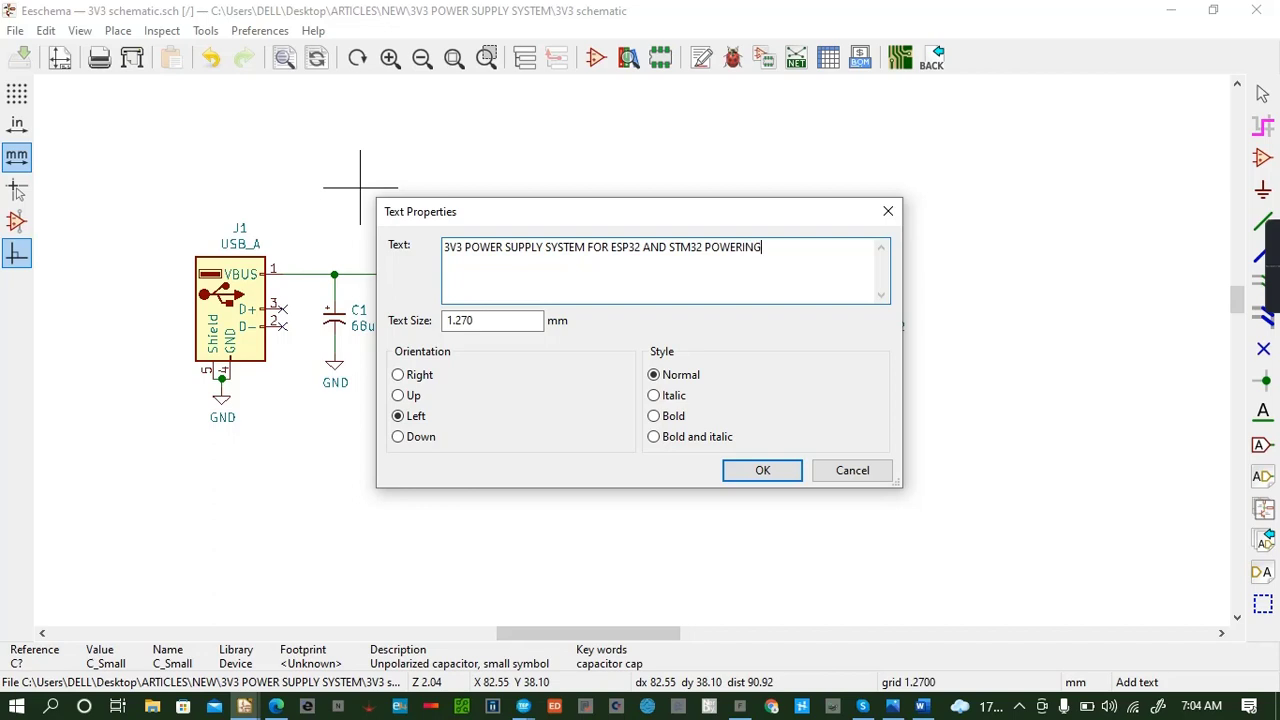
click(655, 418)
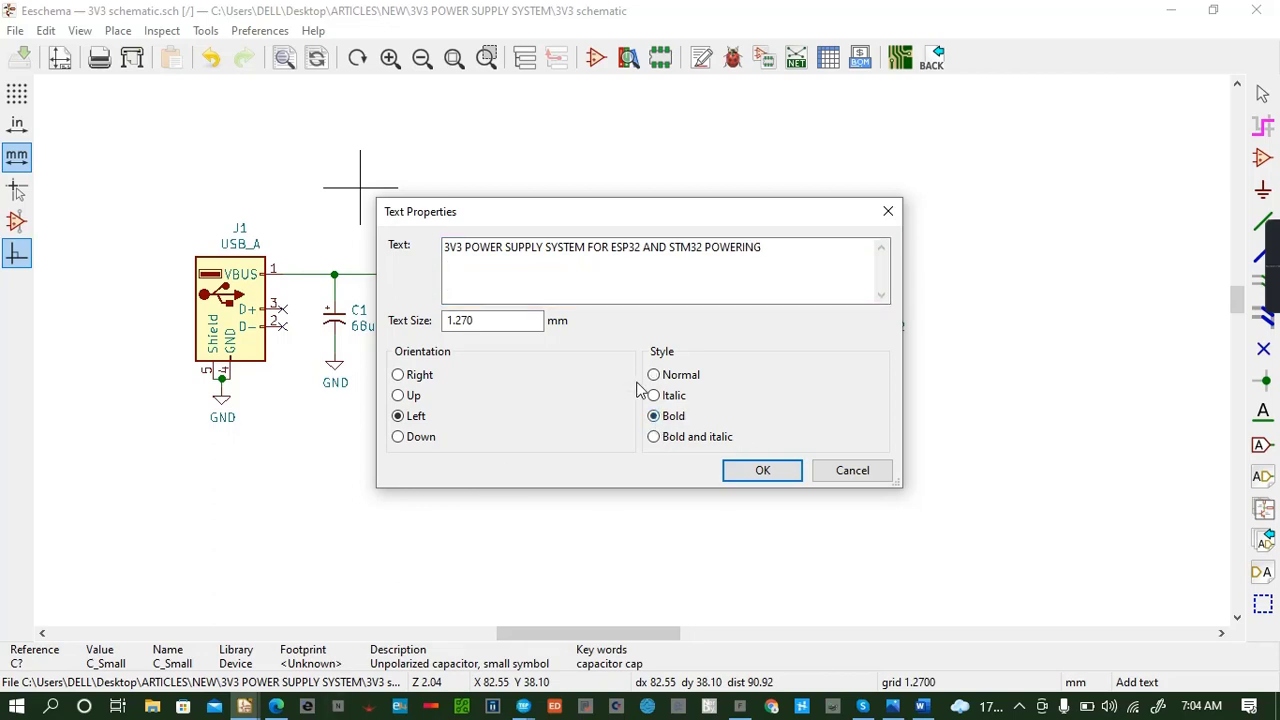
click(764, 470)
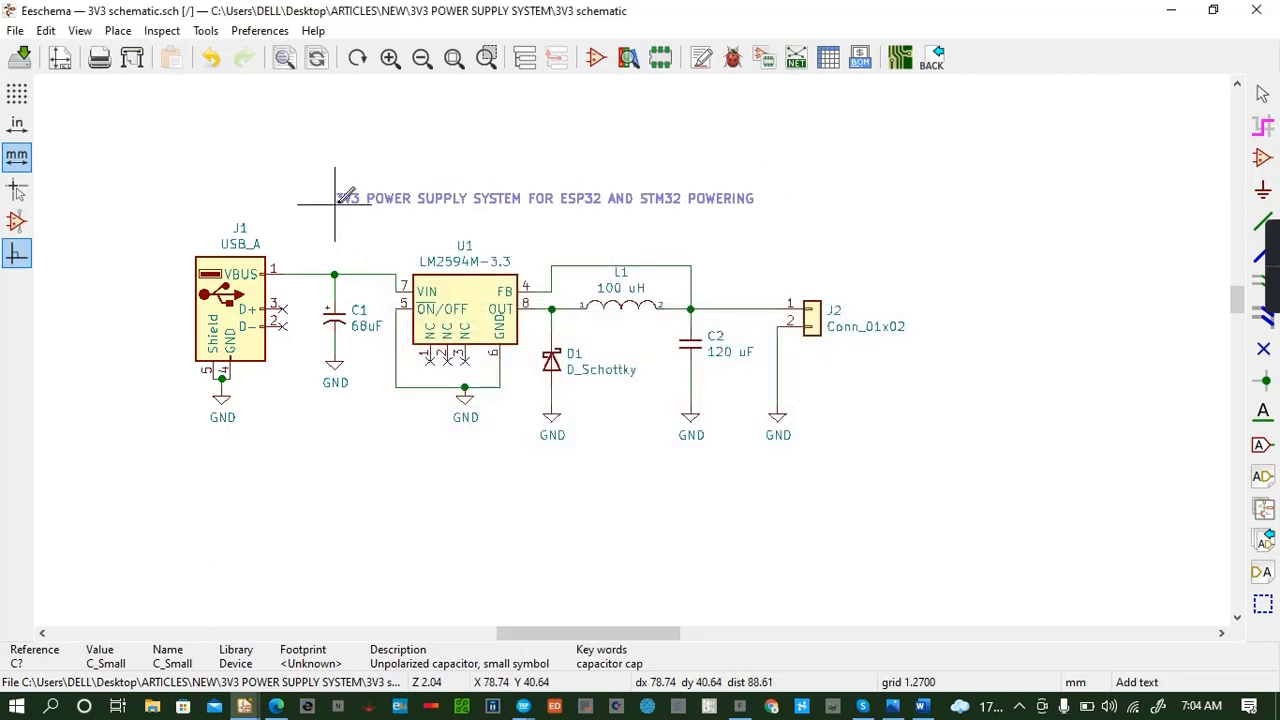
click(326, 204)
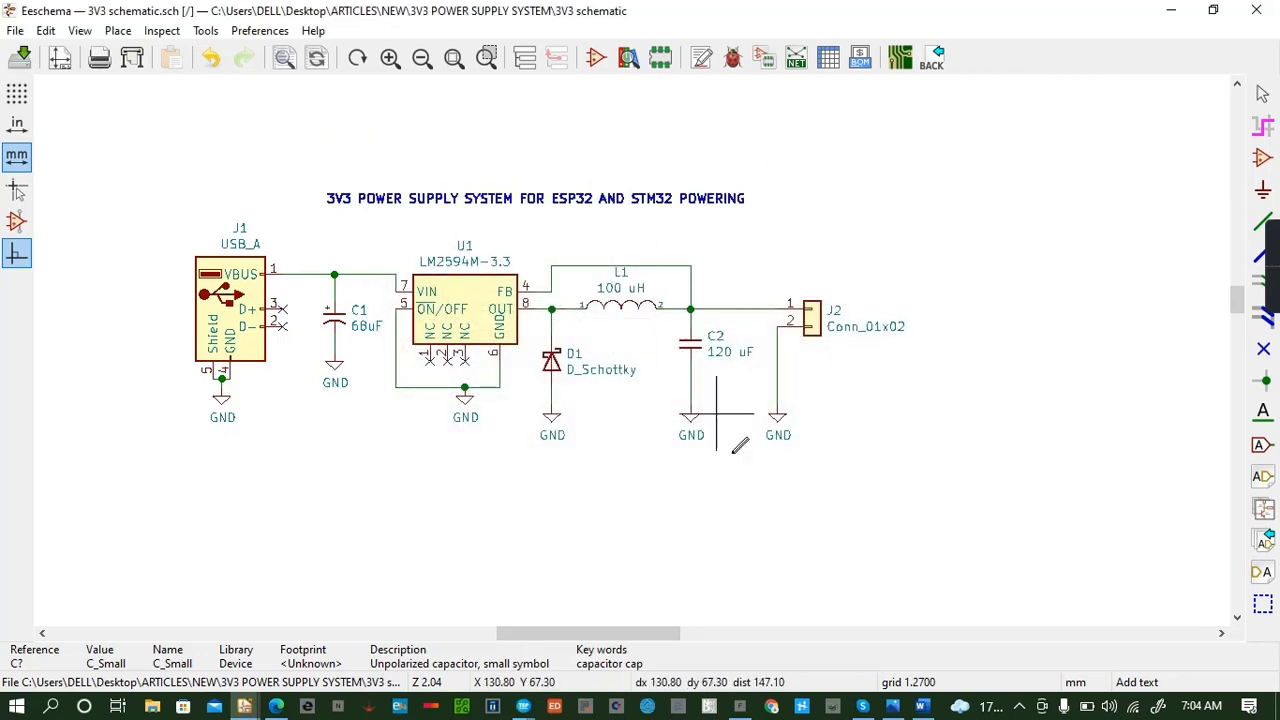
Place the designer's name as italic text, size 0.889 mm, below the ground symbol of connector J2 and save the schematic.
click(690, 483)
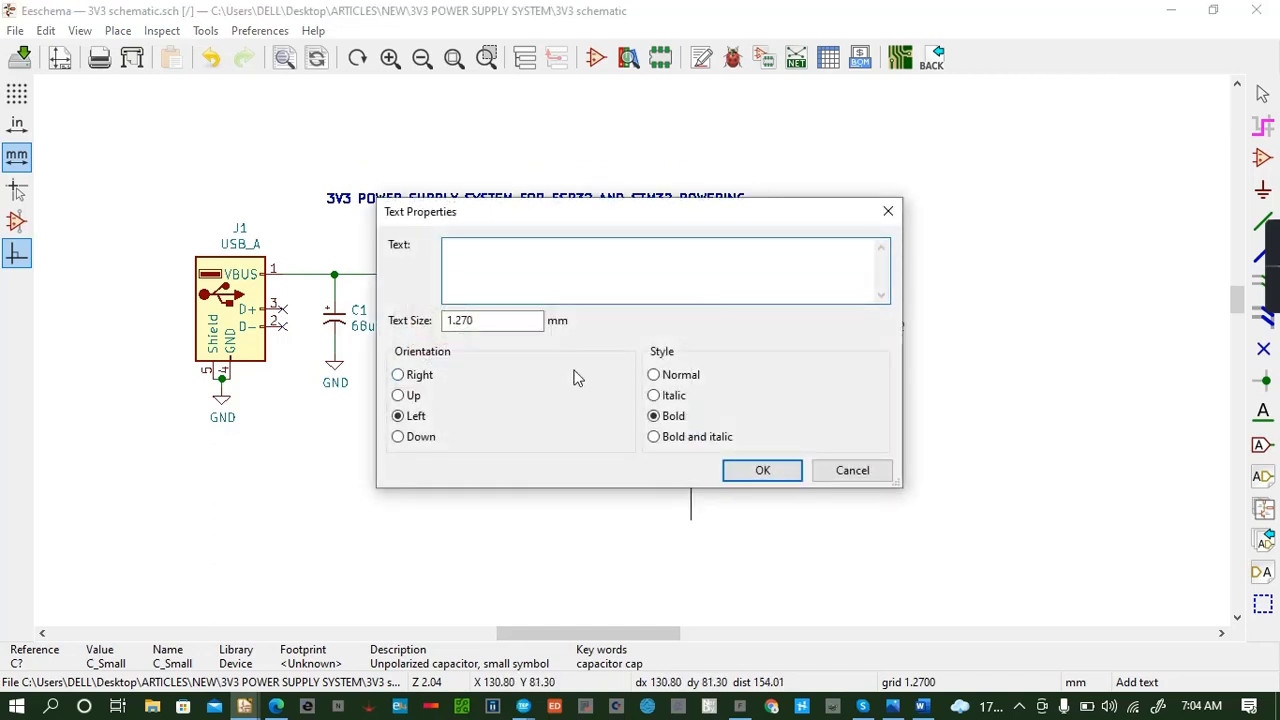
text(S)
text(IMON MUNYUS)
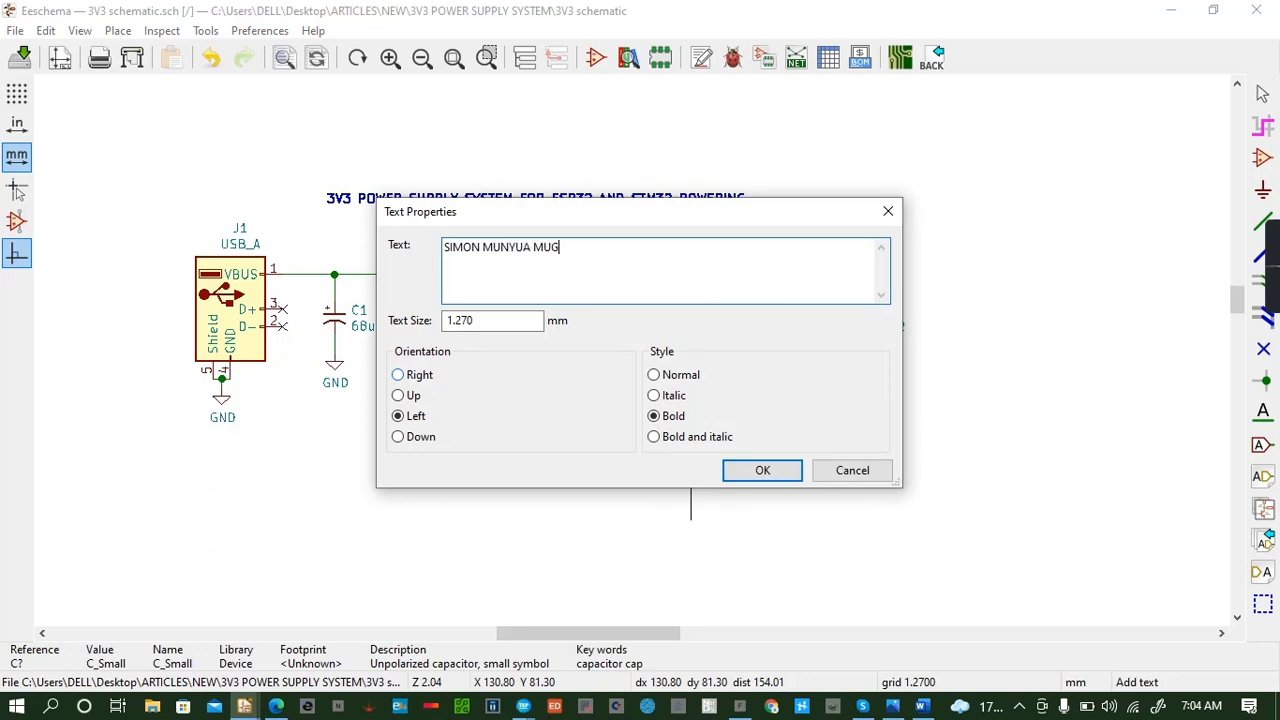
click(654, 396)
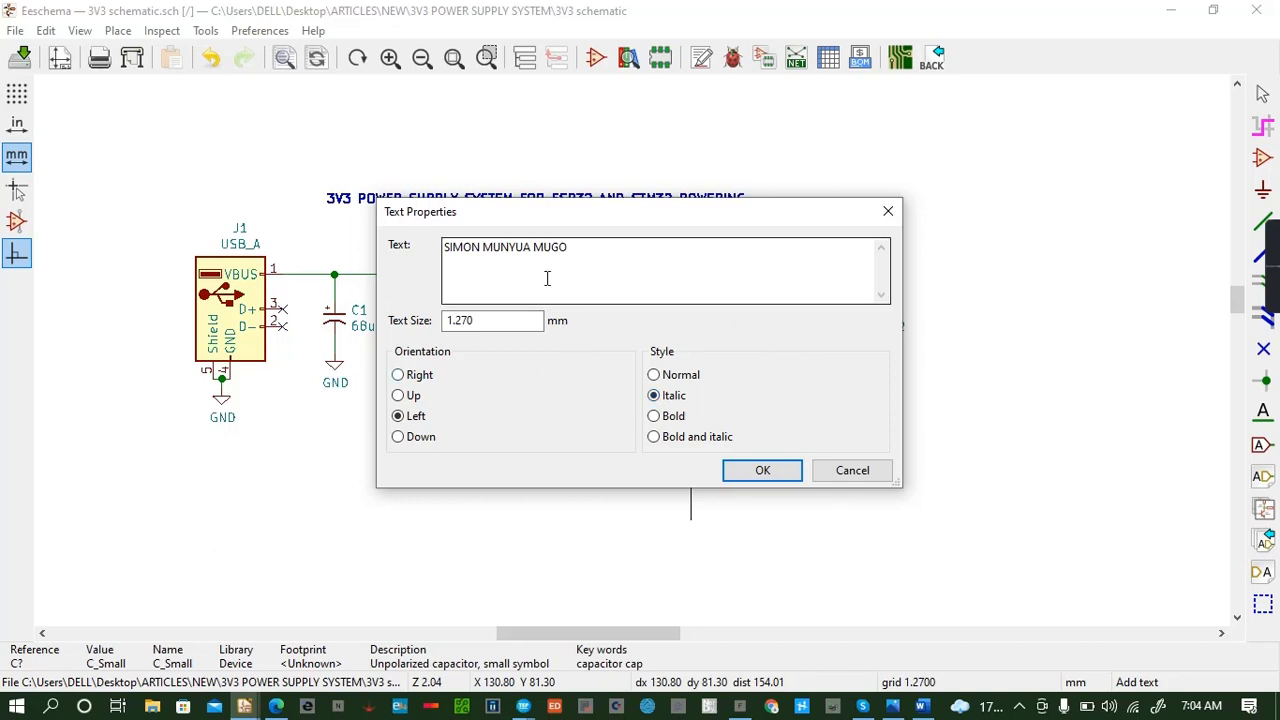
click(490, 320)
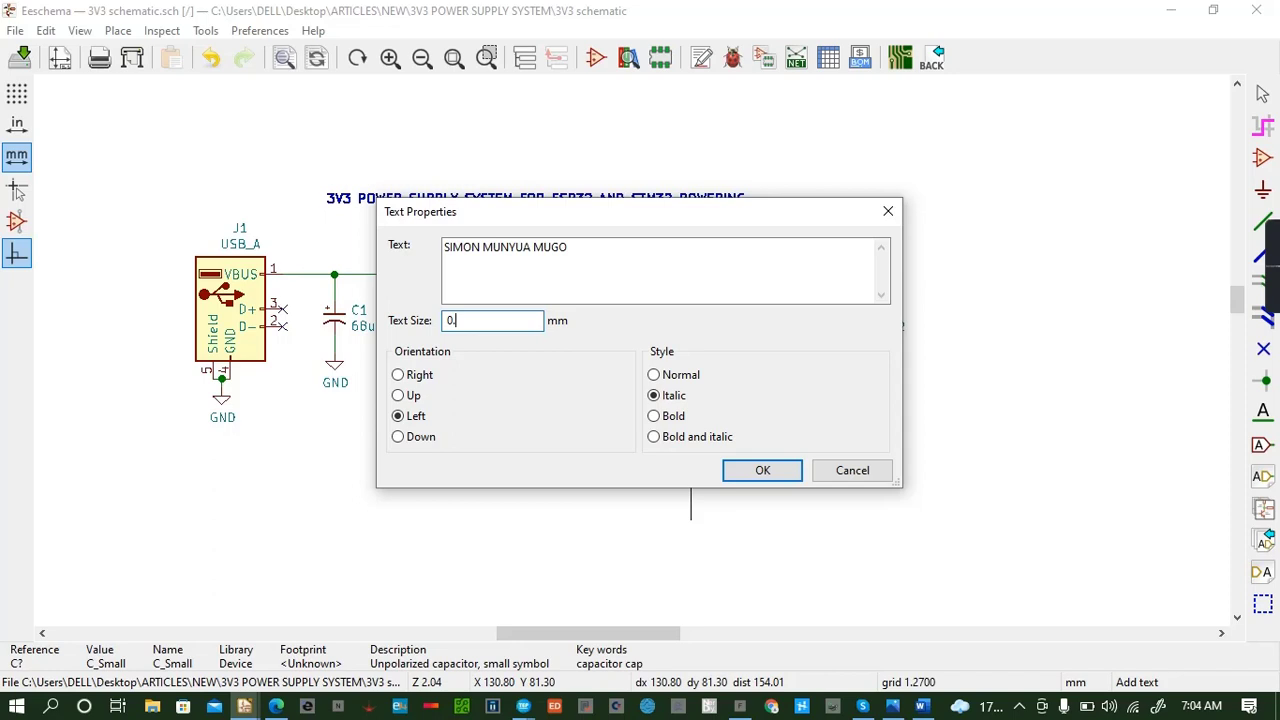
click(791, 475)
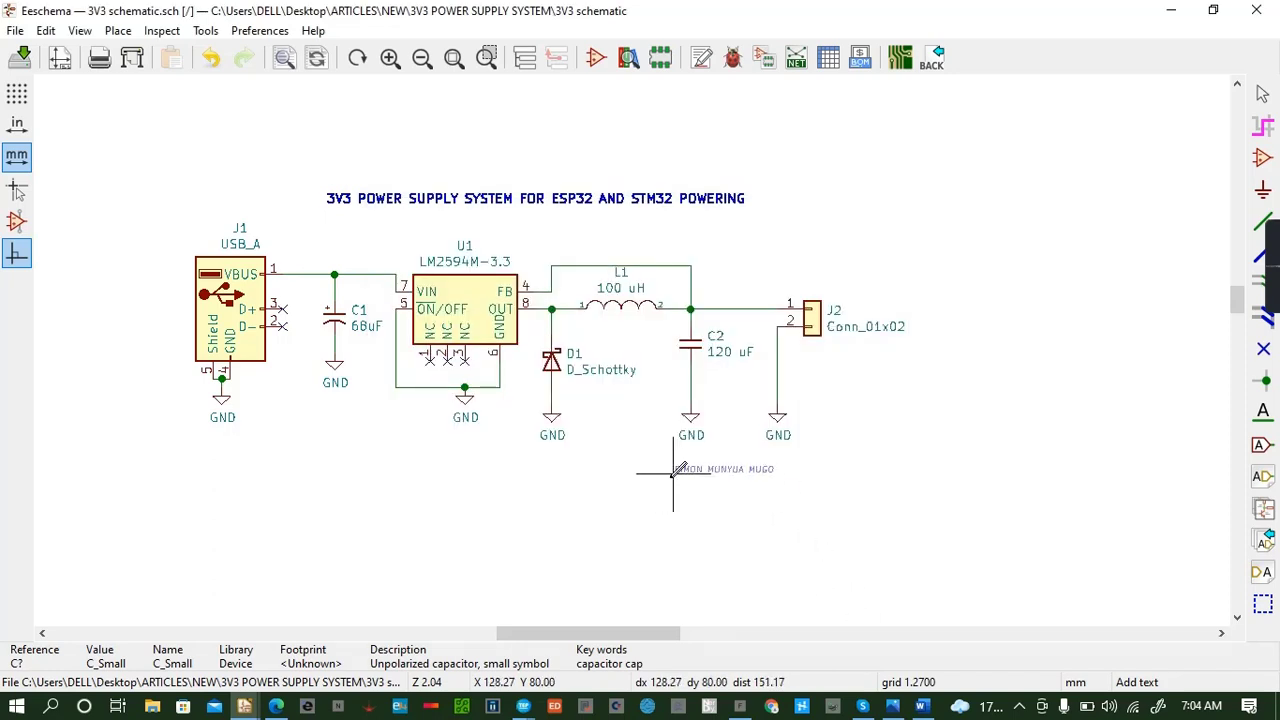
click(787, 472)
key(ctrl+s)
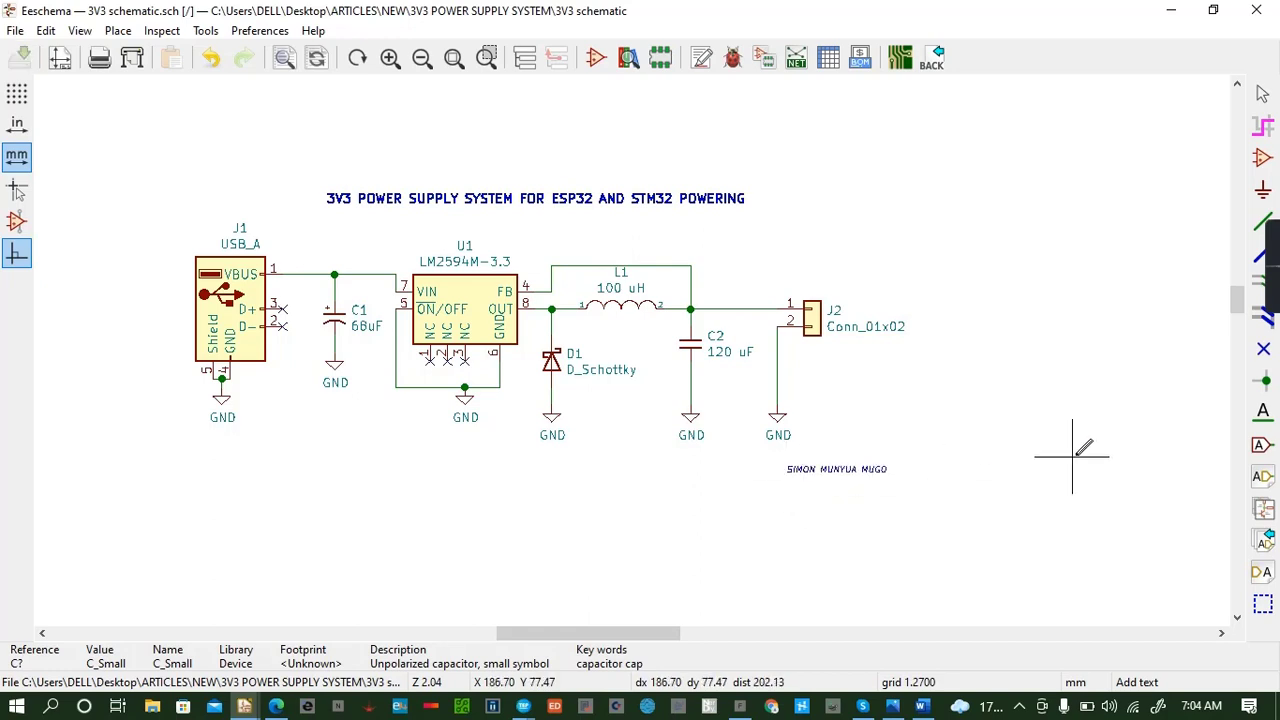
Place the italic text "DESIGNER:" directly in front of the designer's name and save the schematic.
click(821, 468)
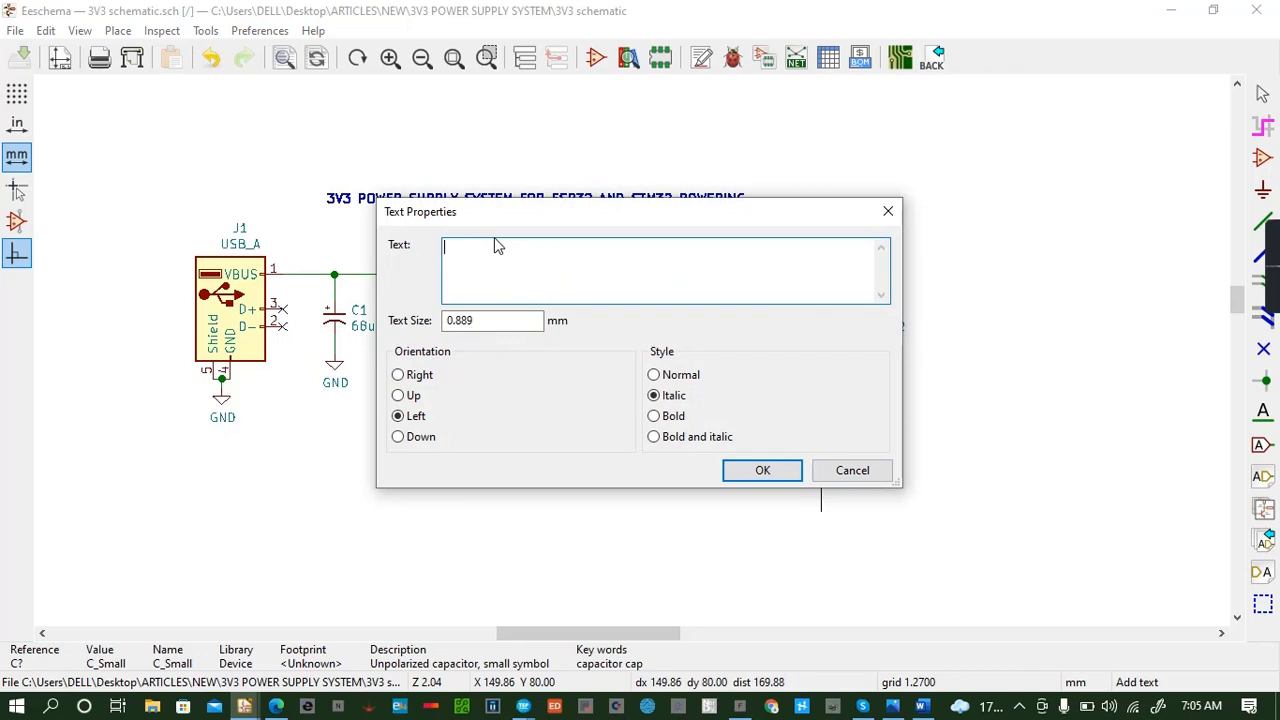
text(DESIGNER:)
click(759, 474)
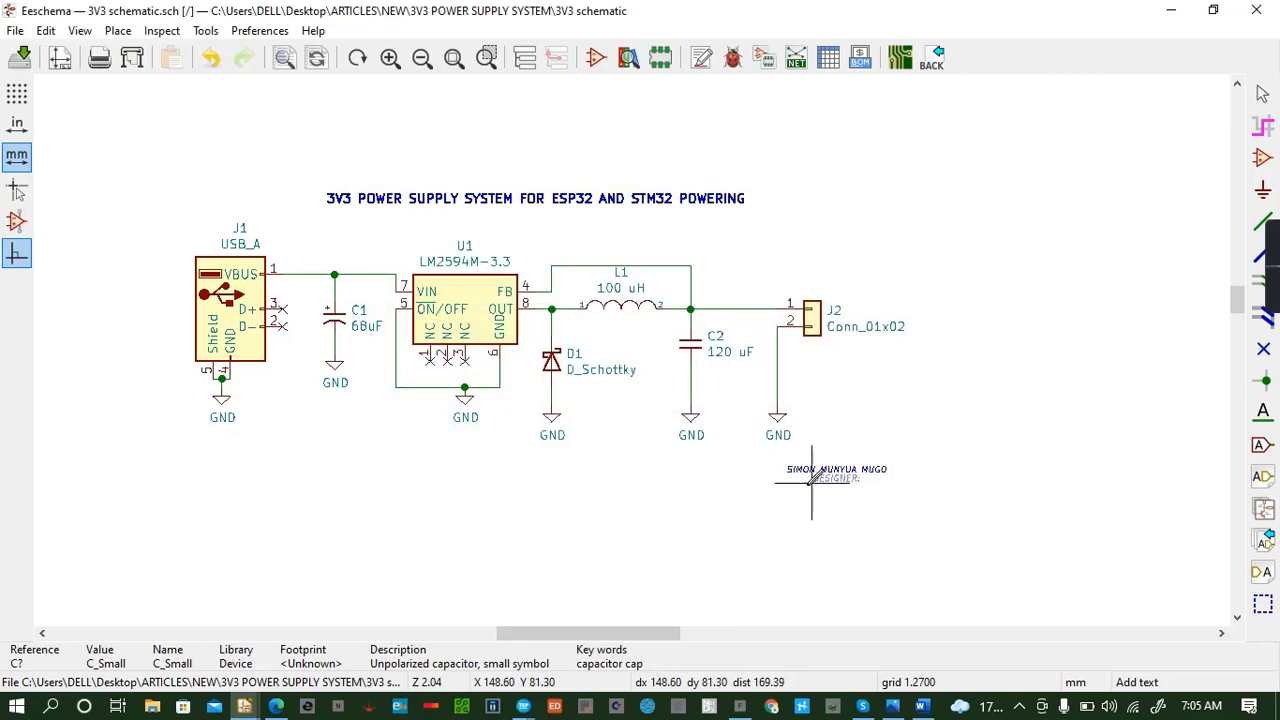
click(716, 472)
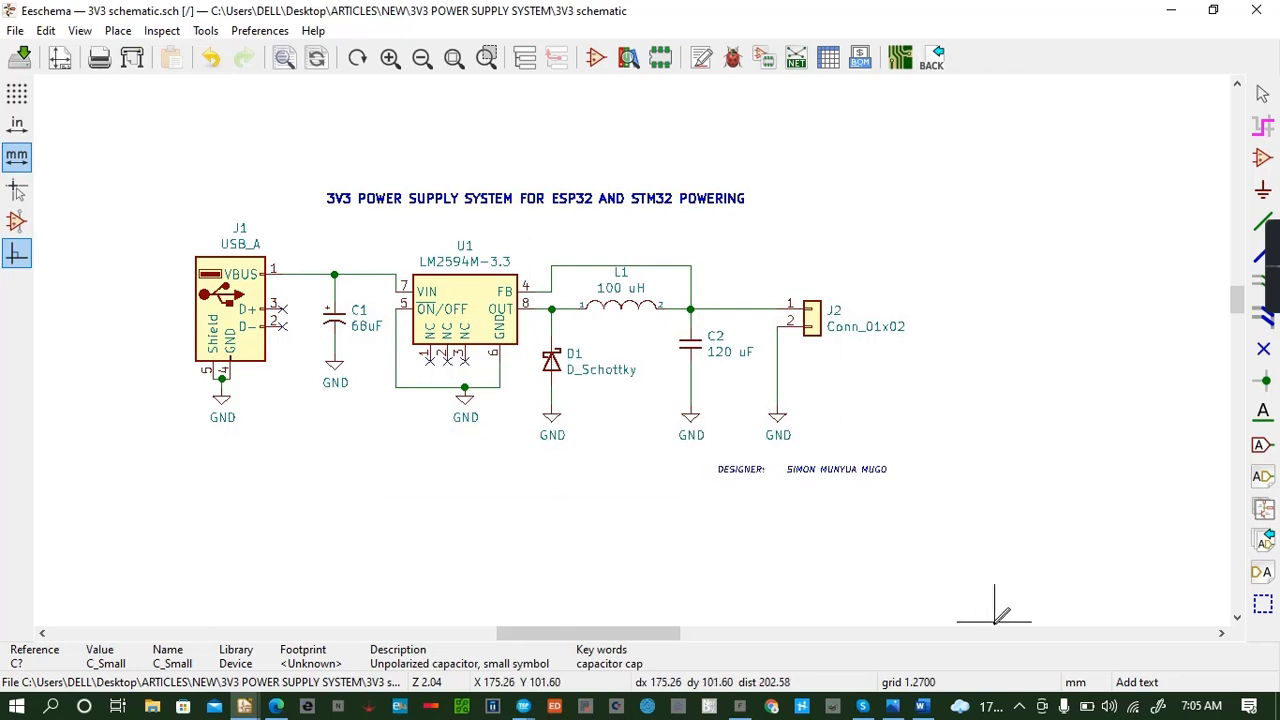
key(ctrl+s)
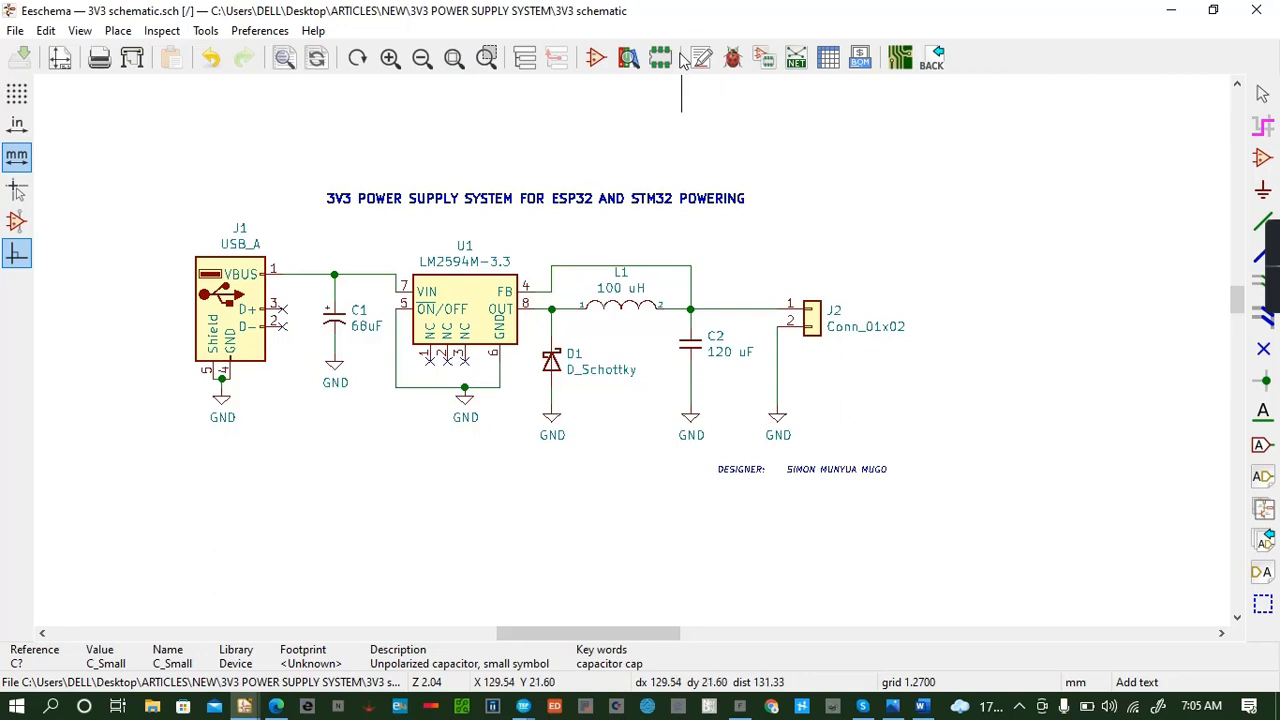
Run the electrical rules check on the schematic and close the checker.
click(732, 58)
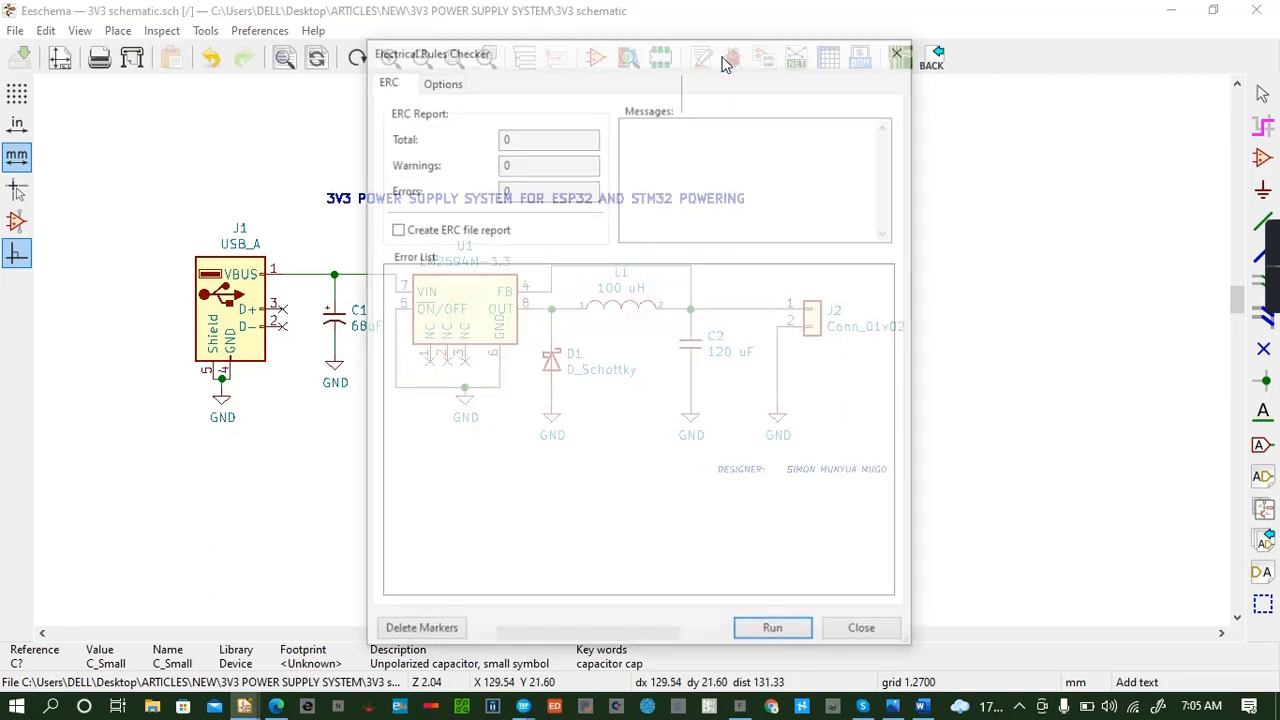
click(770, 630)
click(865, 632)
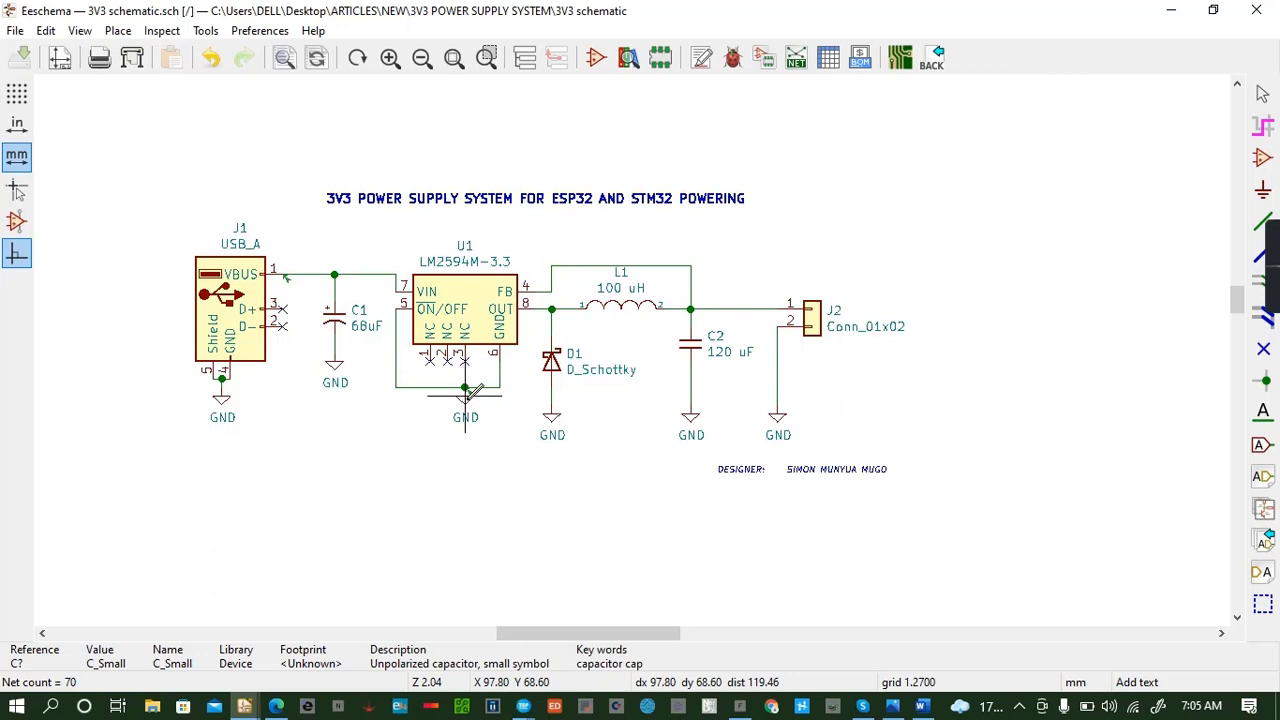
Move the GND symbol beneath U1 slightly lower, wire it to the junction above, and save the schematic.
drag(470, 393, 467, 414)
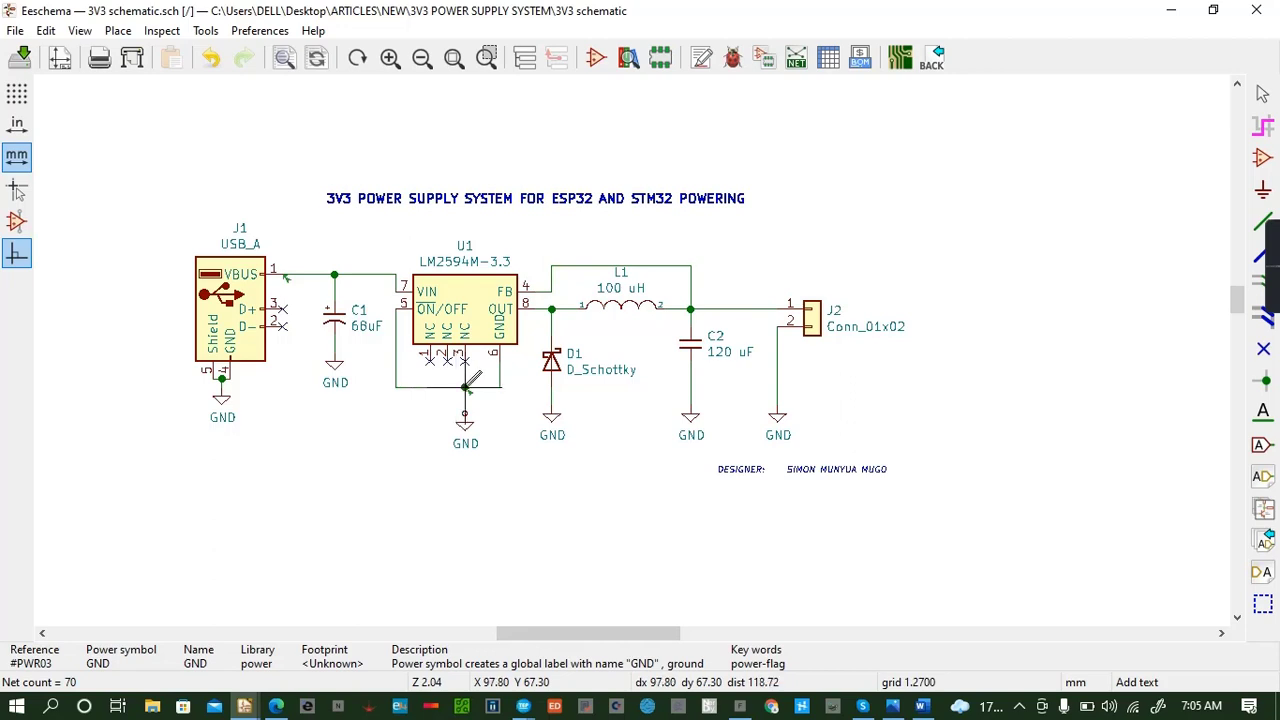
key(w)
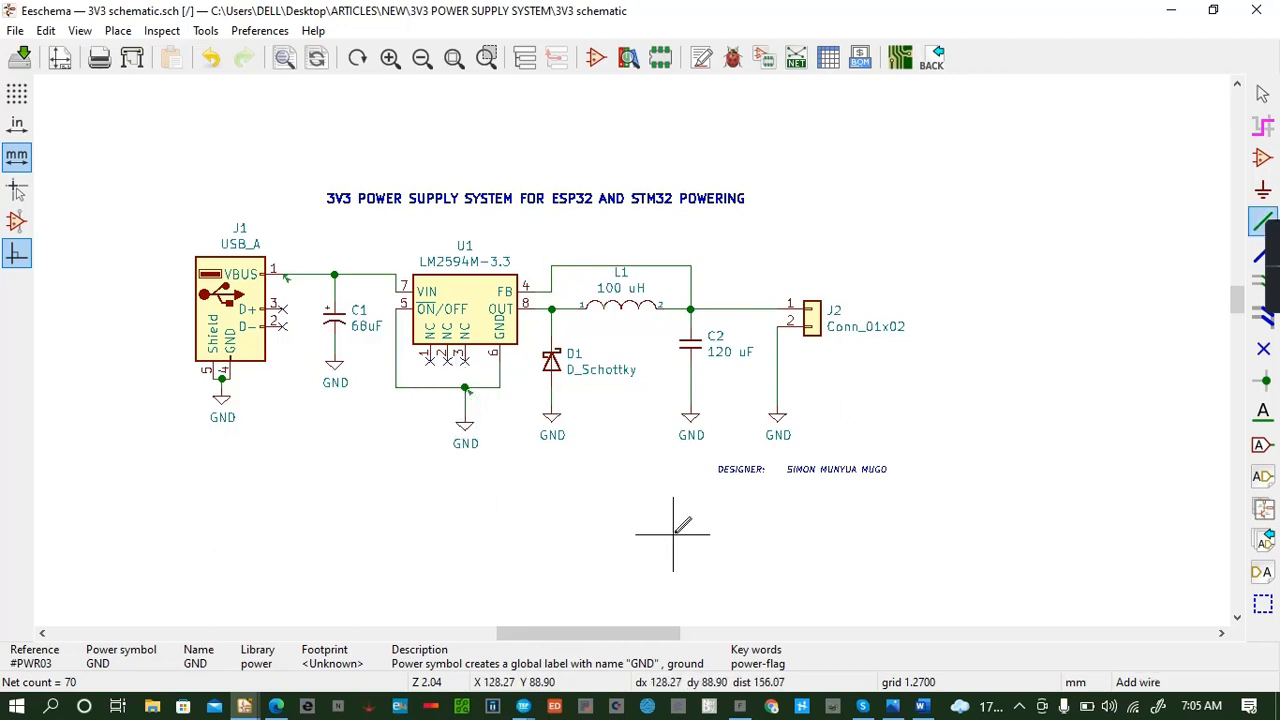
key(ctrl+s)
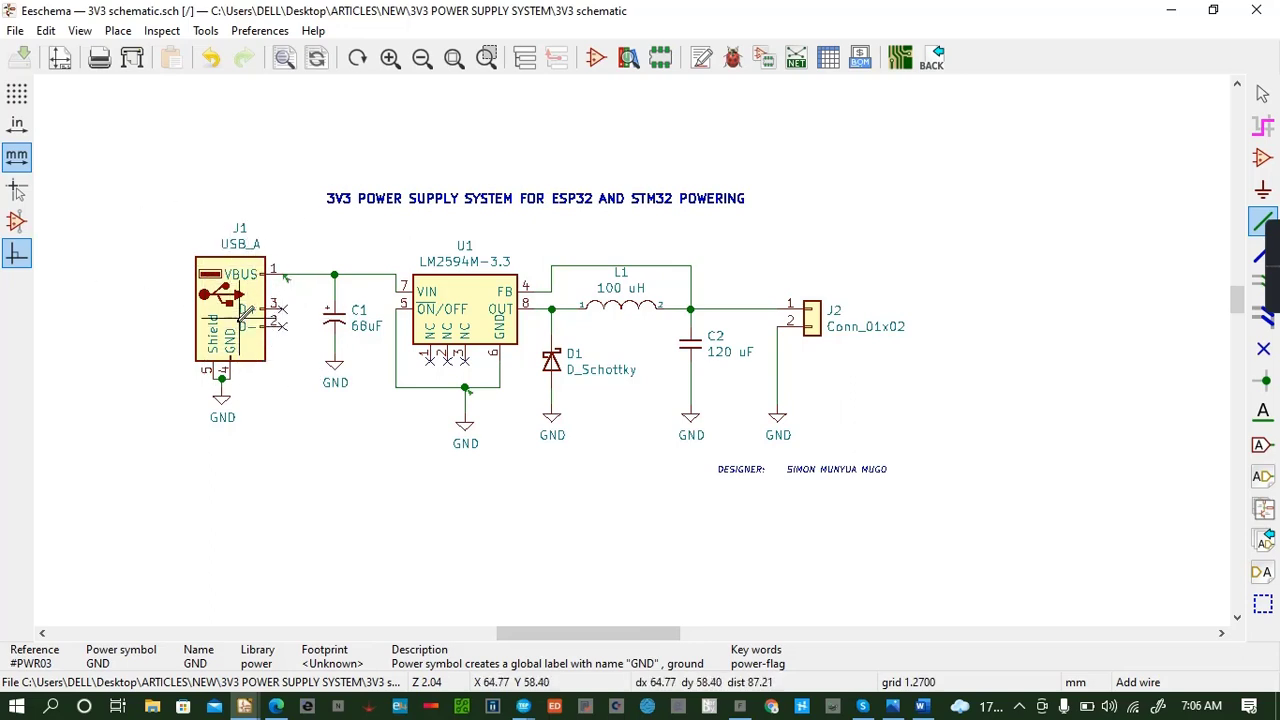
Rerun the electrical rules check after the ground wiring change and close the checker.
click(732, 57)
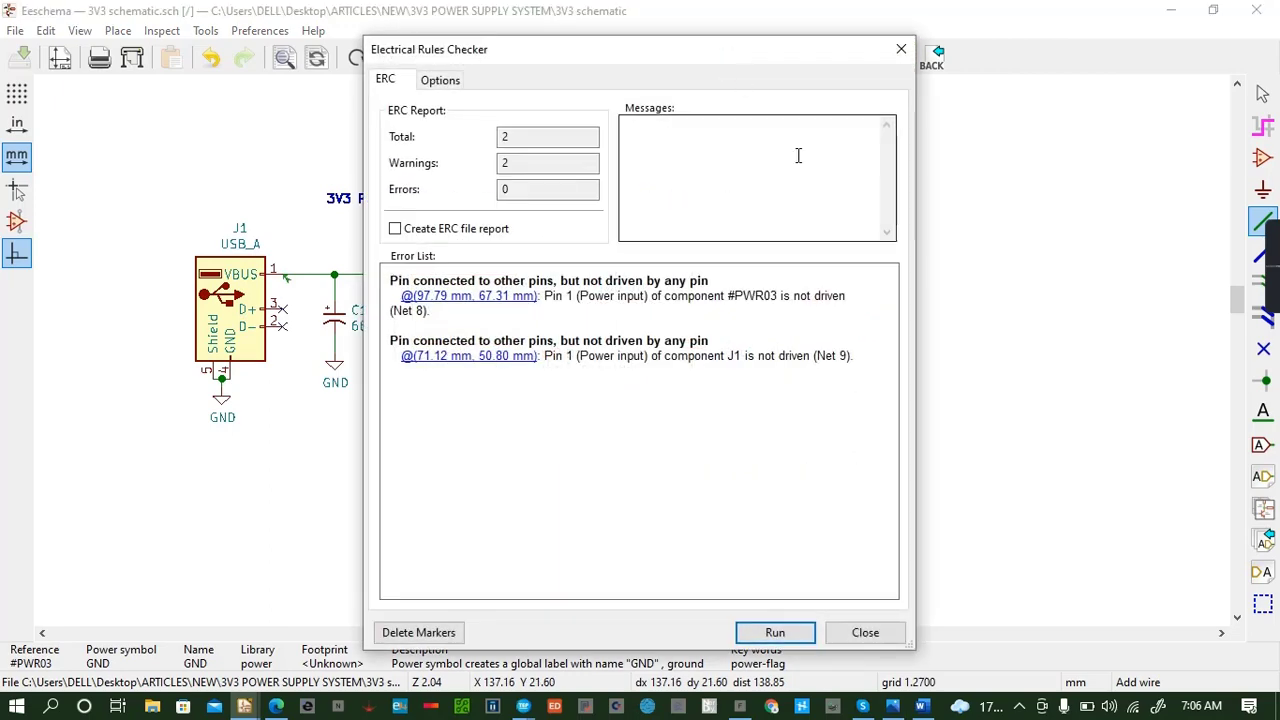
click(777, 633)
click(863, 631)
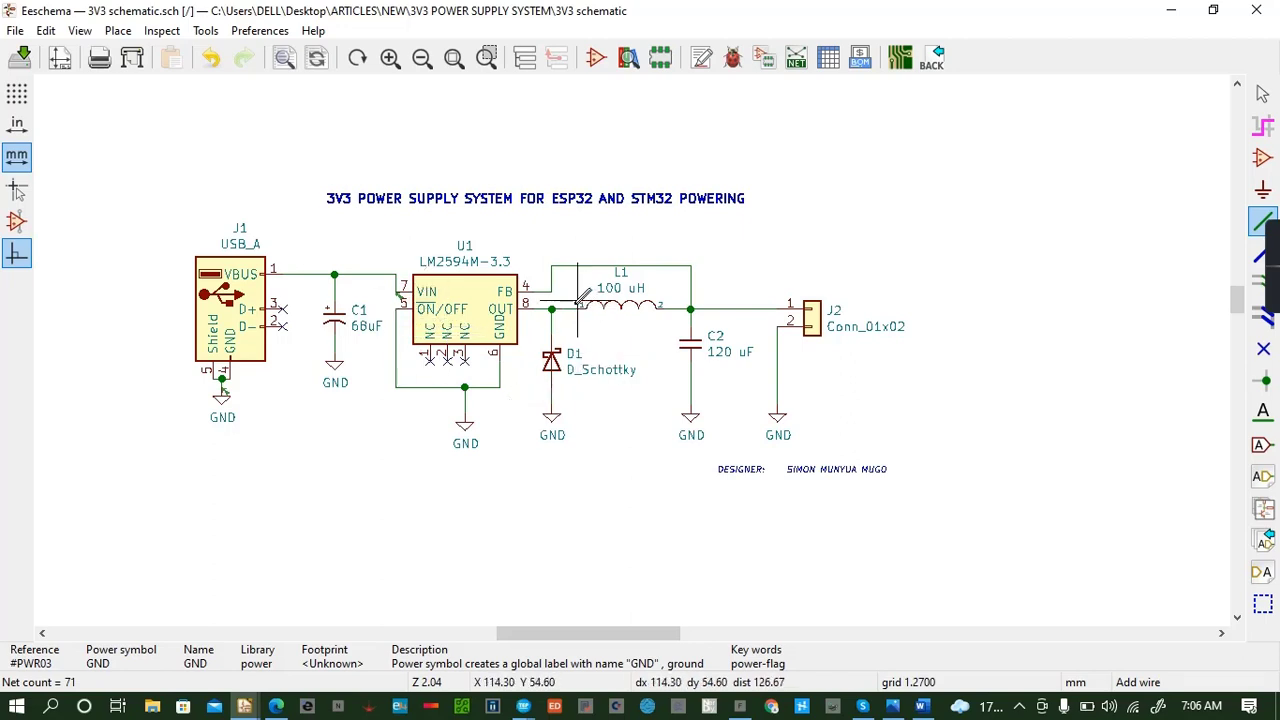
Place a sideways PWR_FLAG symbol on the wire at U1's VIN pin and another on the ground connection below J1.
key(a)
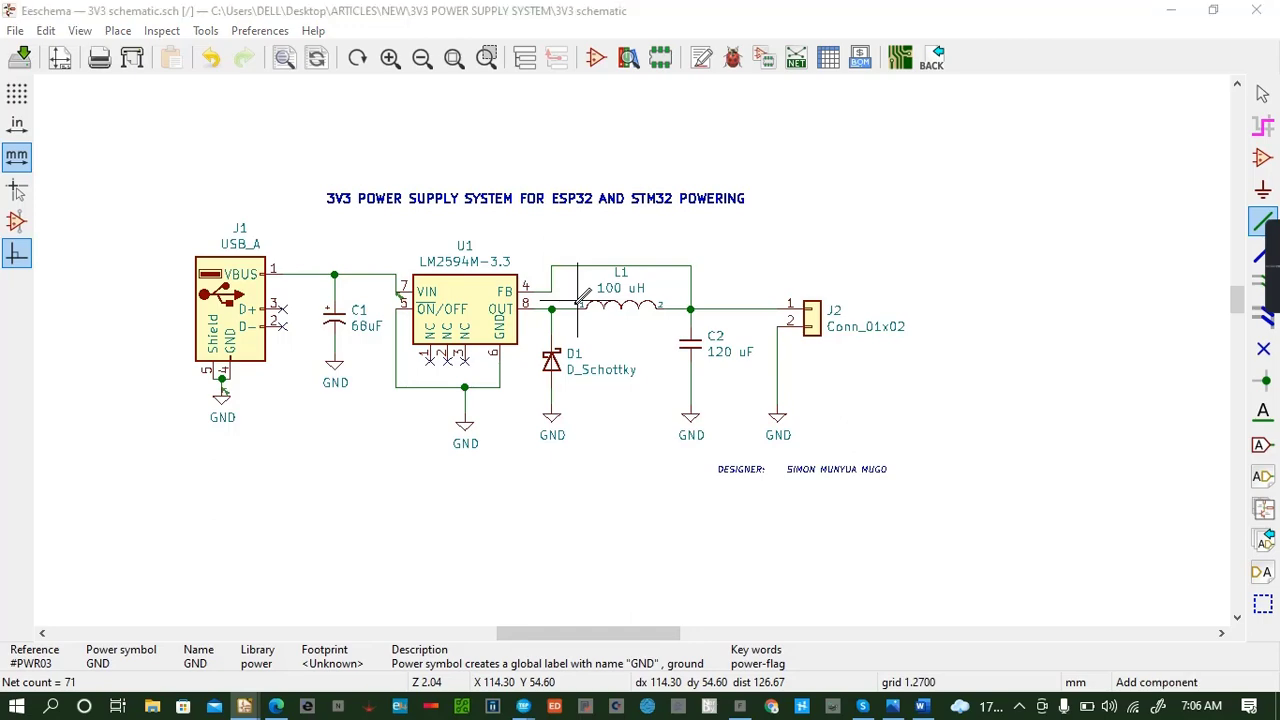
text(PW)
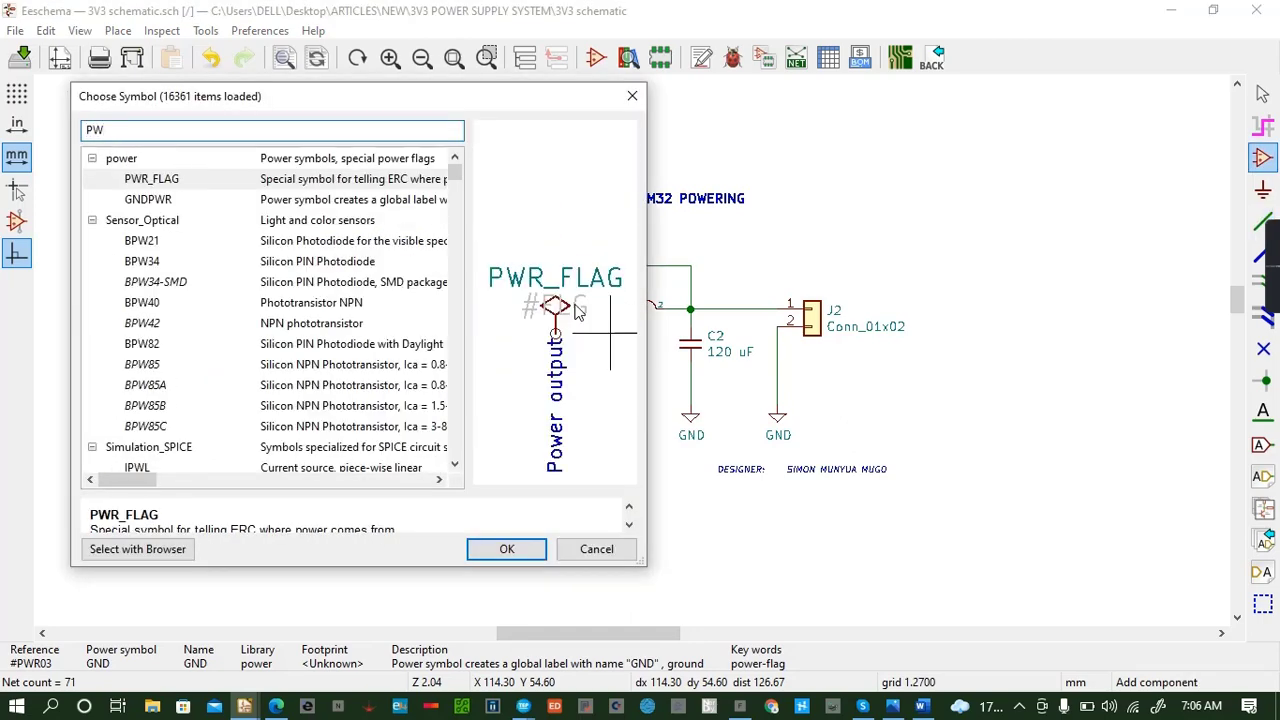
click(256, 180)
click(510, 552)
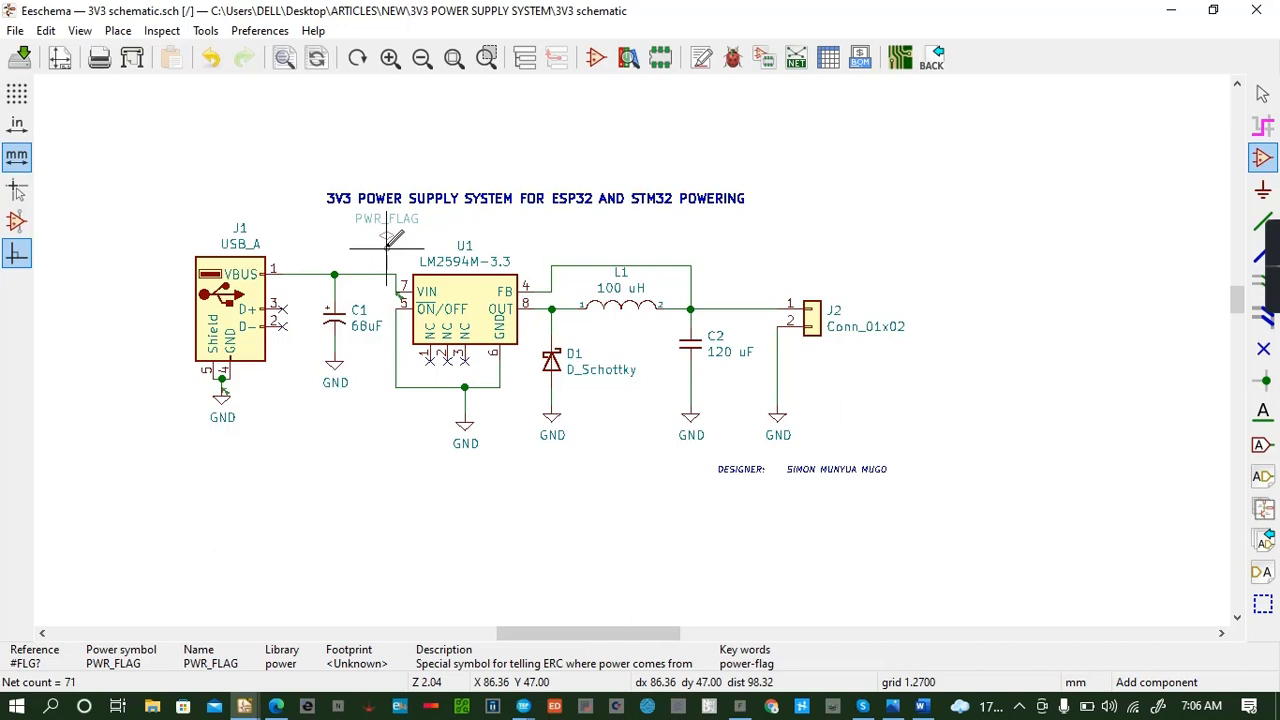
key(r)
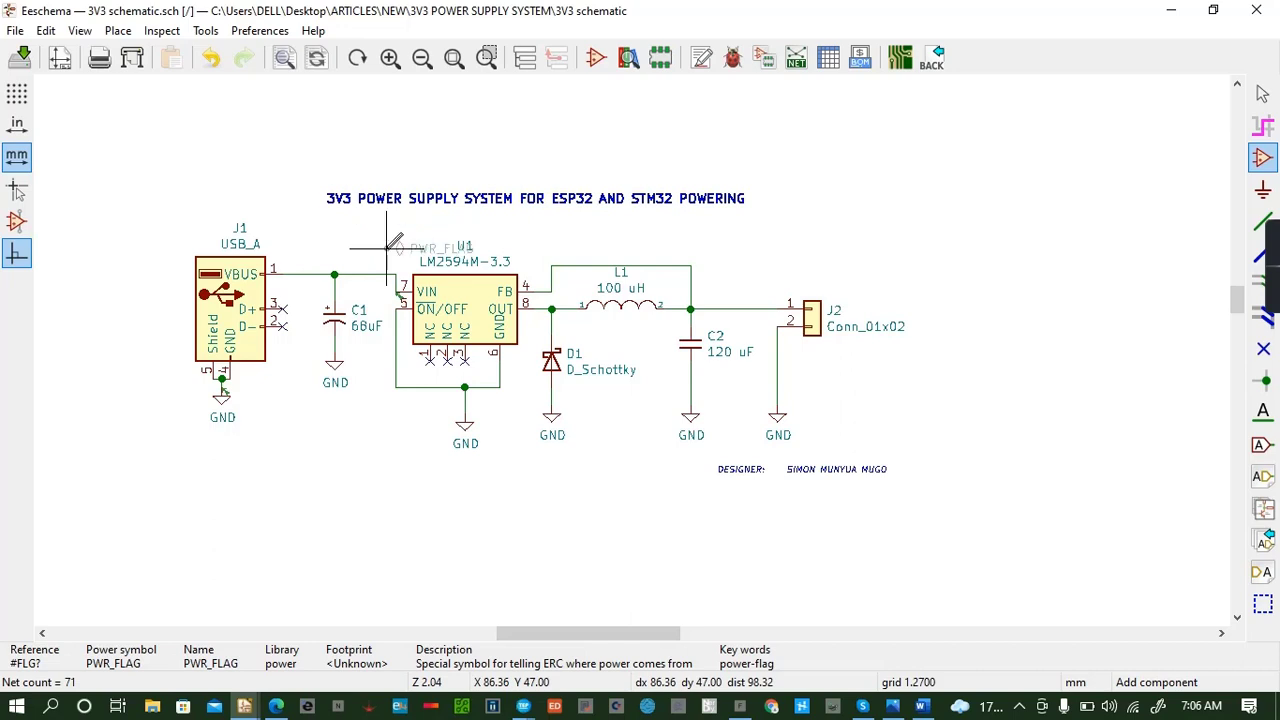
key(r)
key(r)
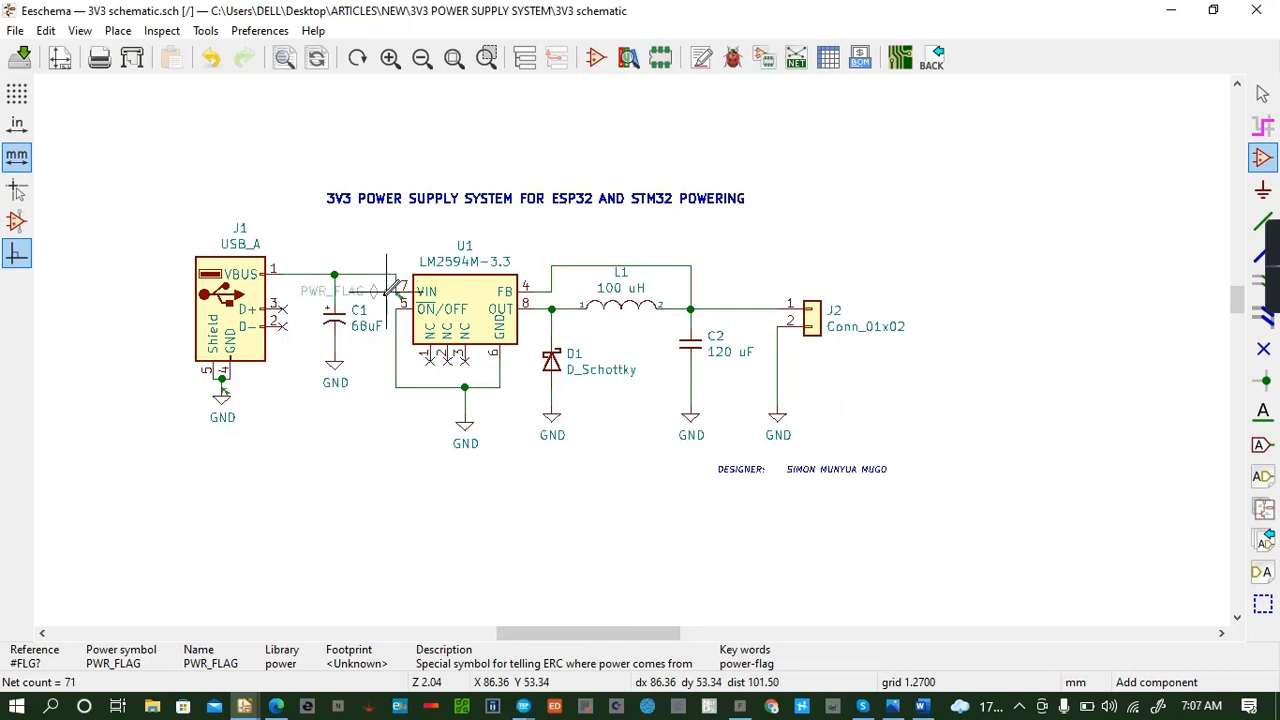
click(396, 291)
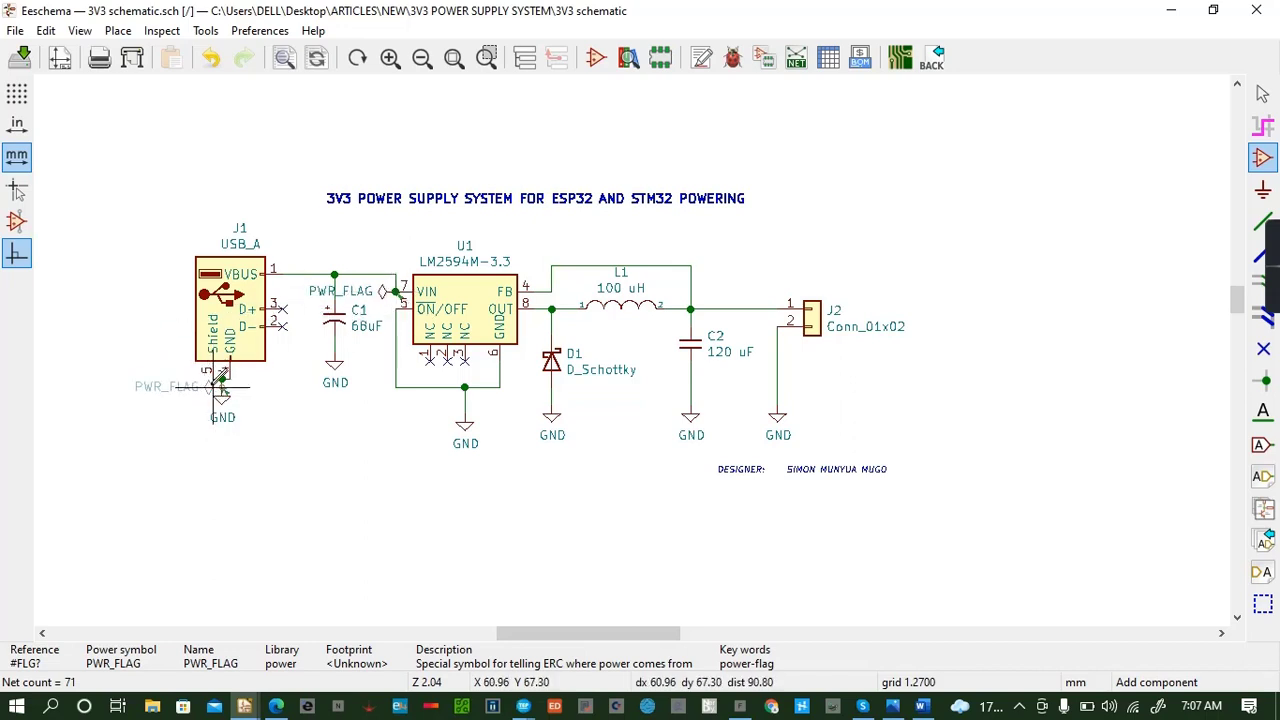
click(221, 387)
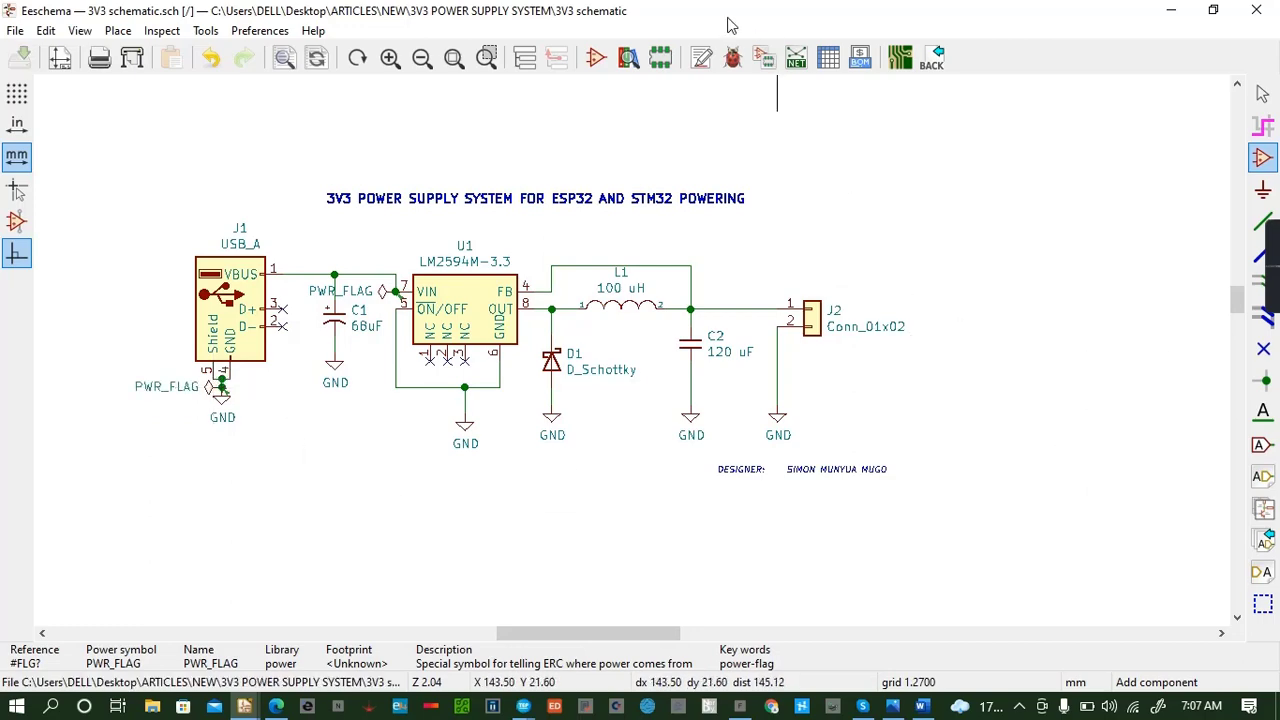
Run the electrical rules check on the schematic and close the checker.
click(738, 72)
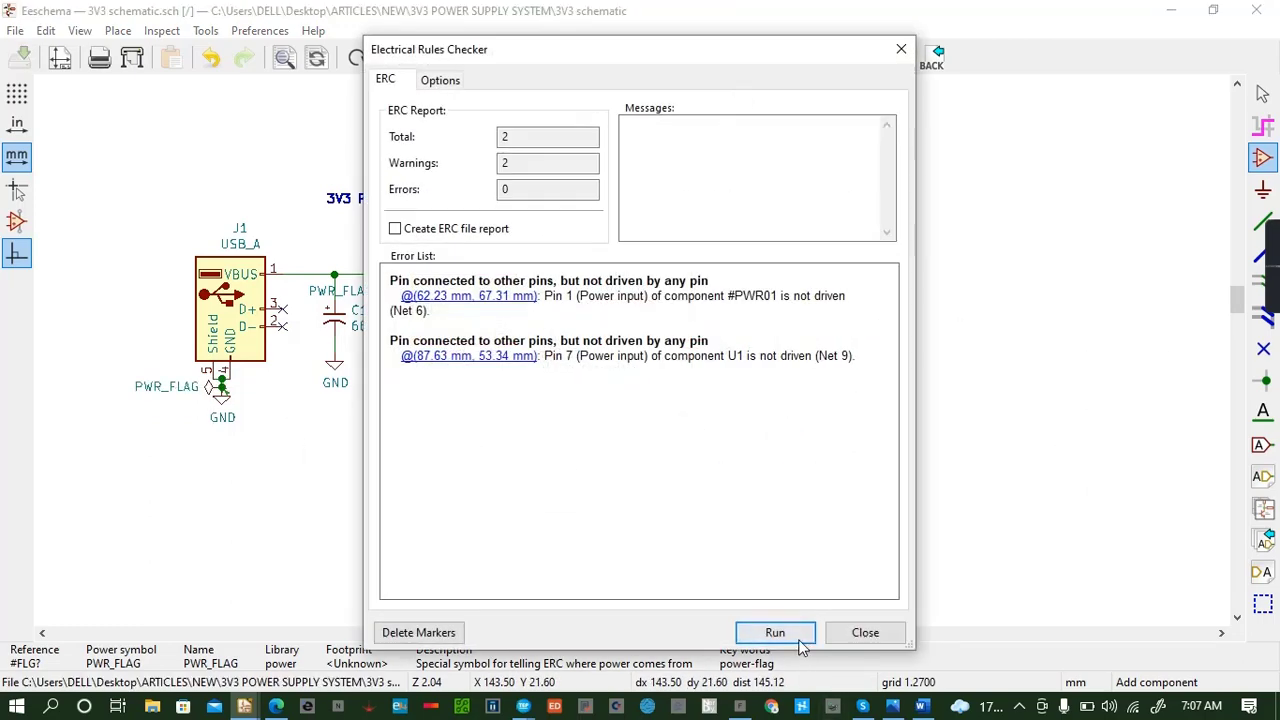
click(785, 636)
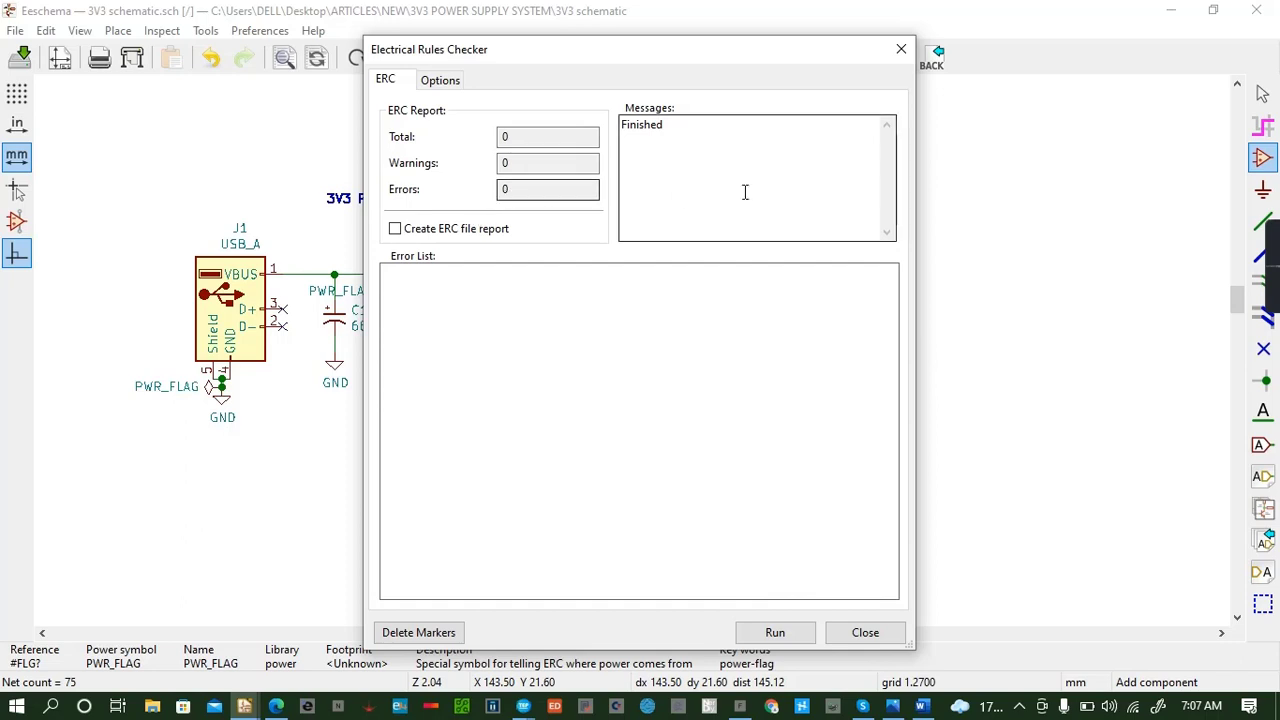
click(866, 634)
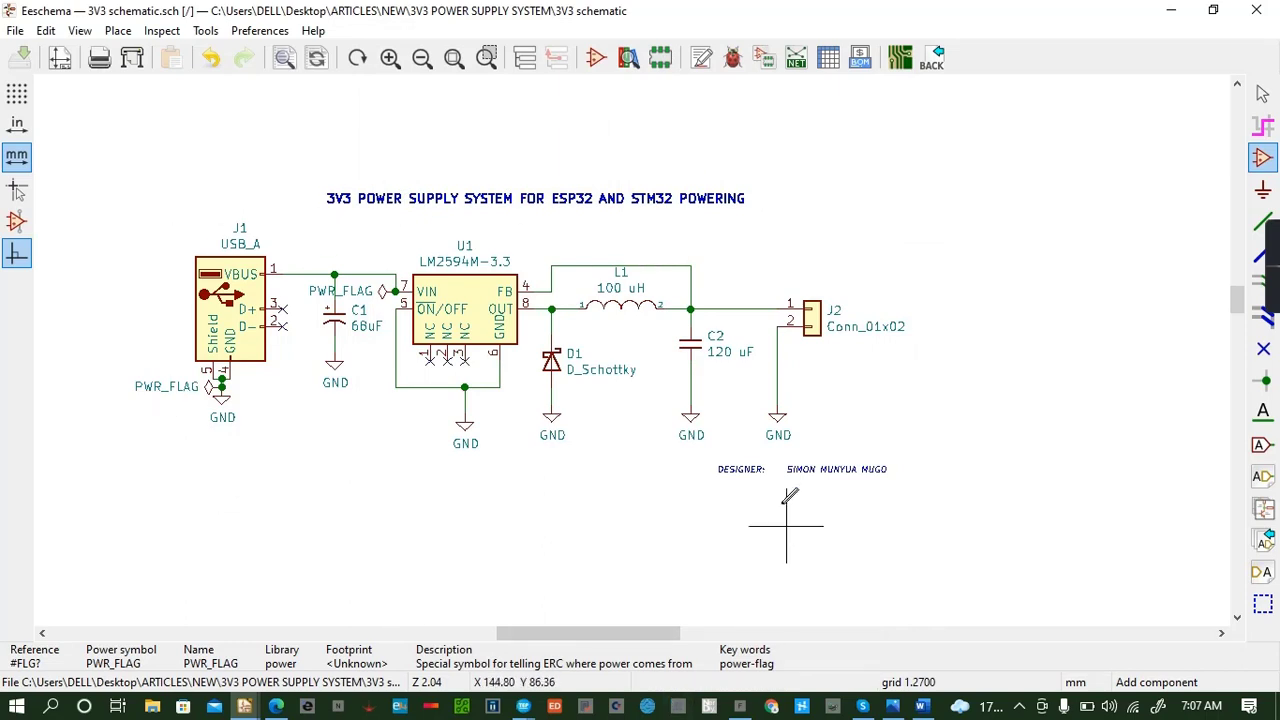
Open footprint assignment, dismiss the library load errors, and assign Capacitor_SMD:CP_Elec_3x5.3 to the 68uF capacitor C1.
click(764, 61)
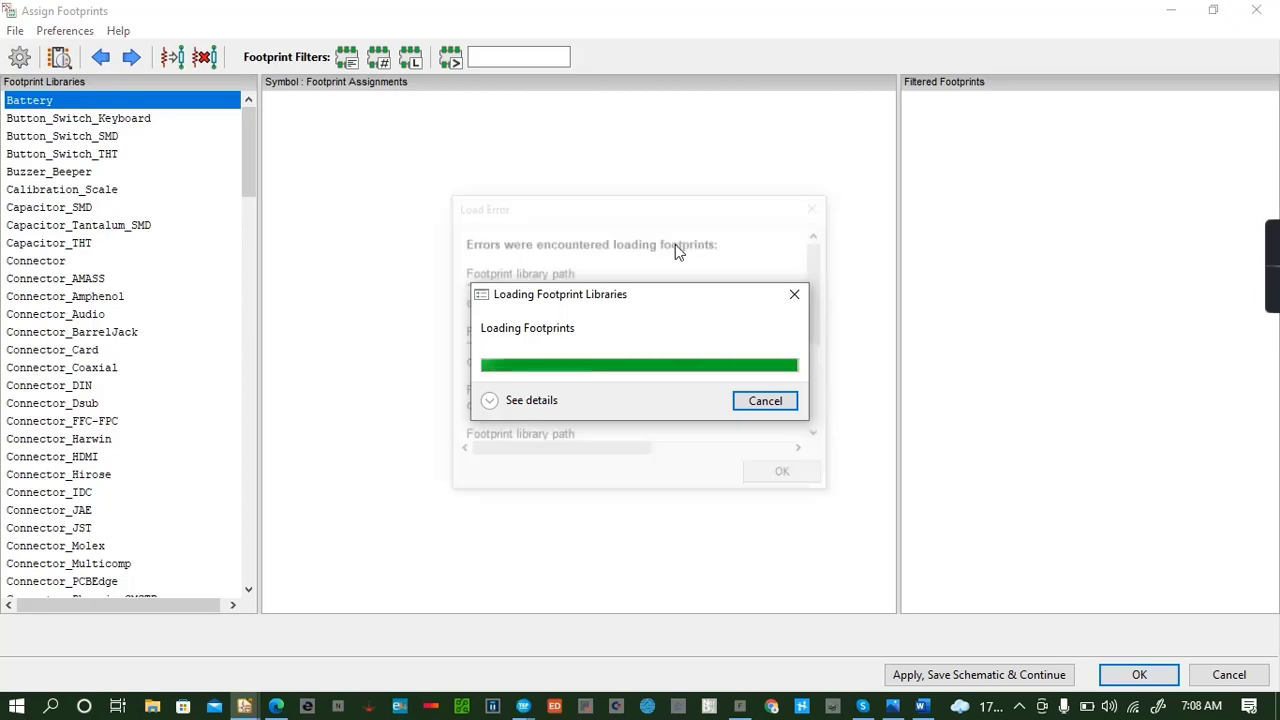
click(798, 474)
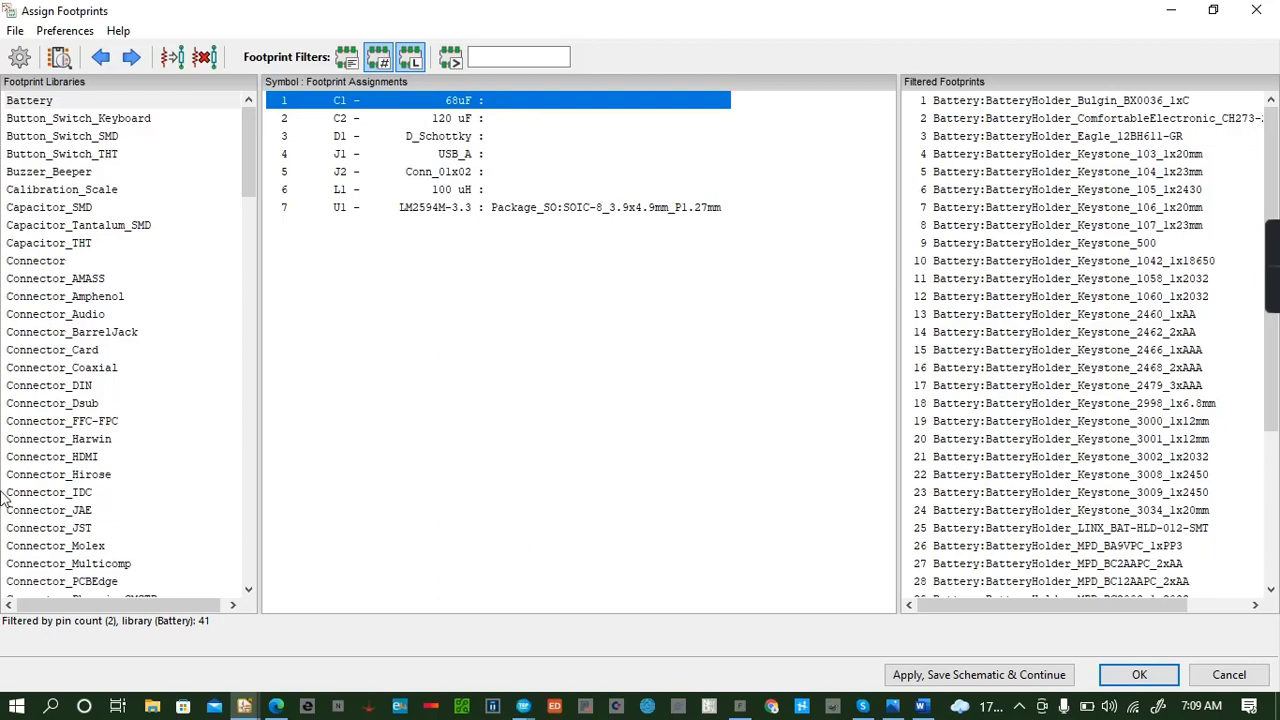
click(40, 208)
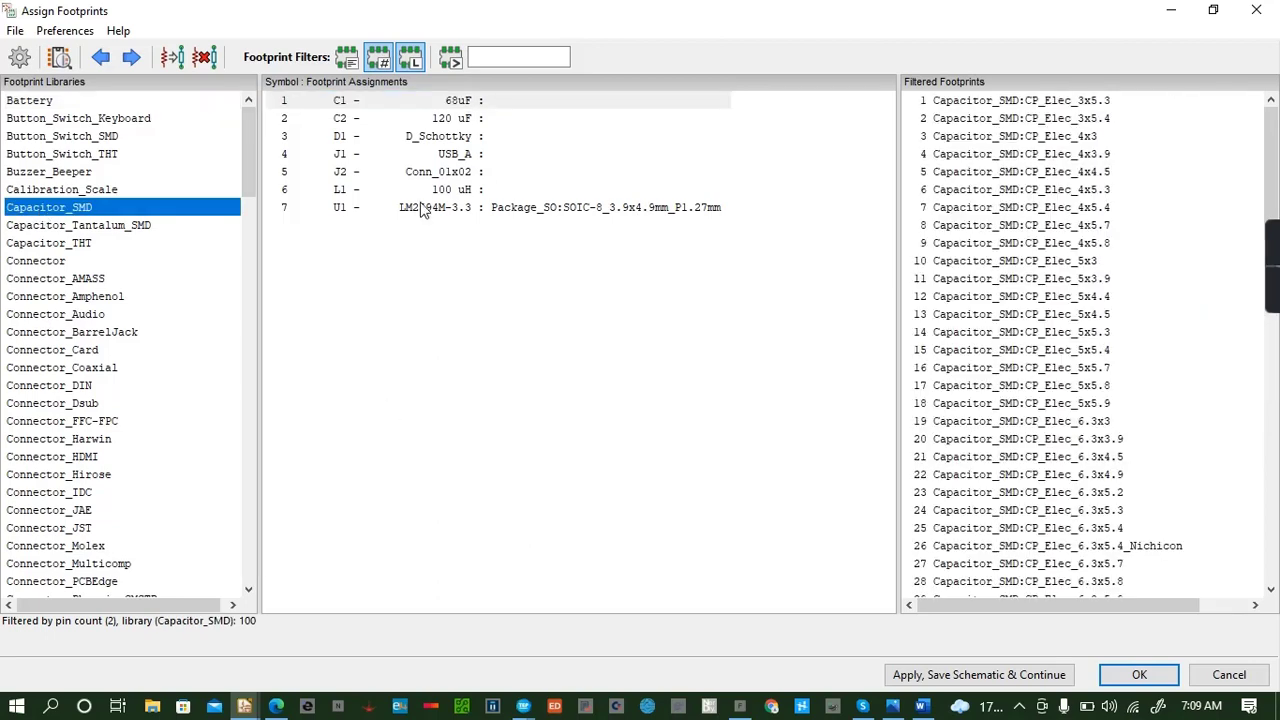
click(1050, 101)
double_click(1050, 103)
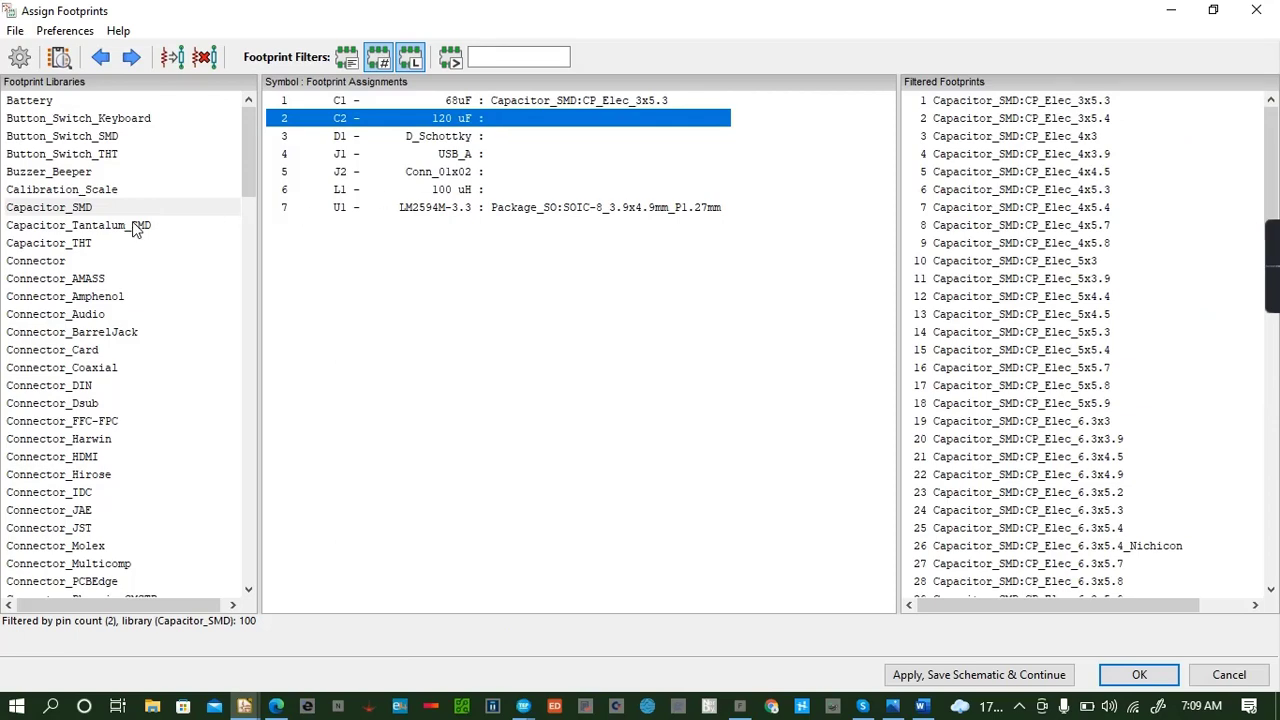
Assign the footprint Capacitor_SMD:C_1206_3216Metric to the 120 uF capacitor C2.
scroll(1062, 305, down, 3)
scroll(1062, 305, down, 11)
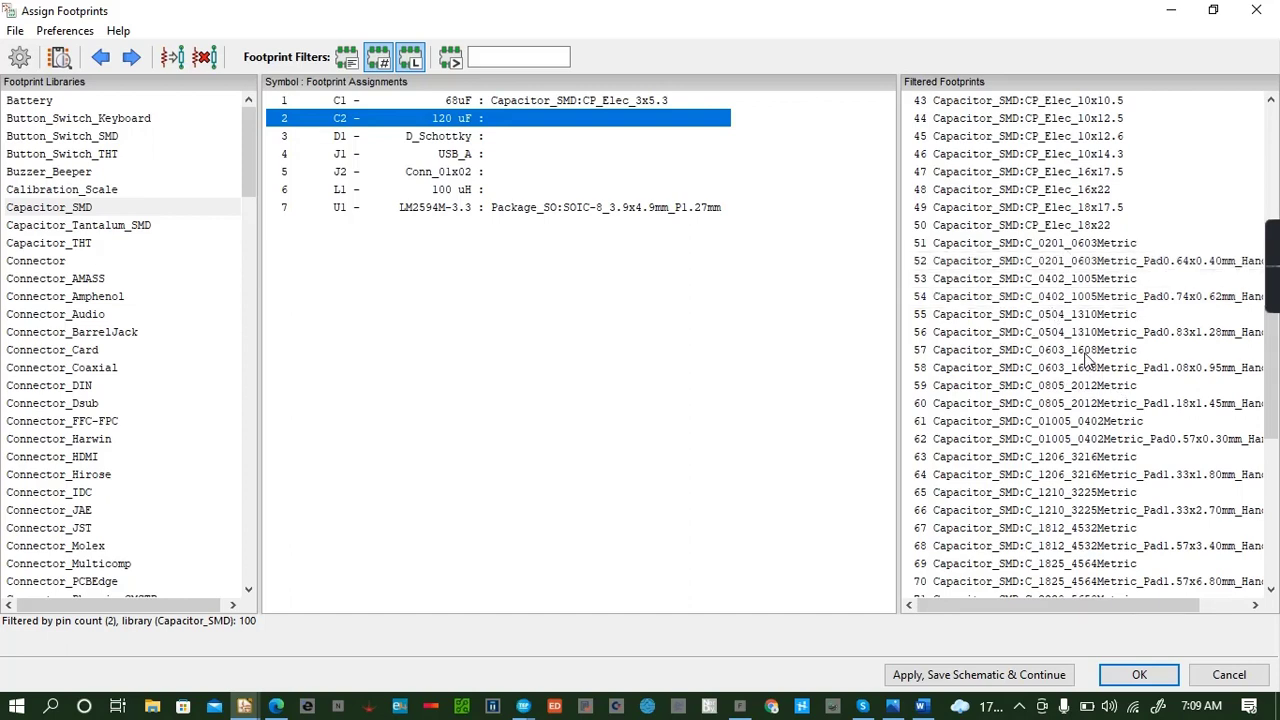
scroll(1090, 364, down, 2)
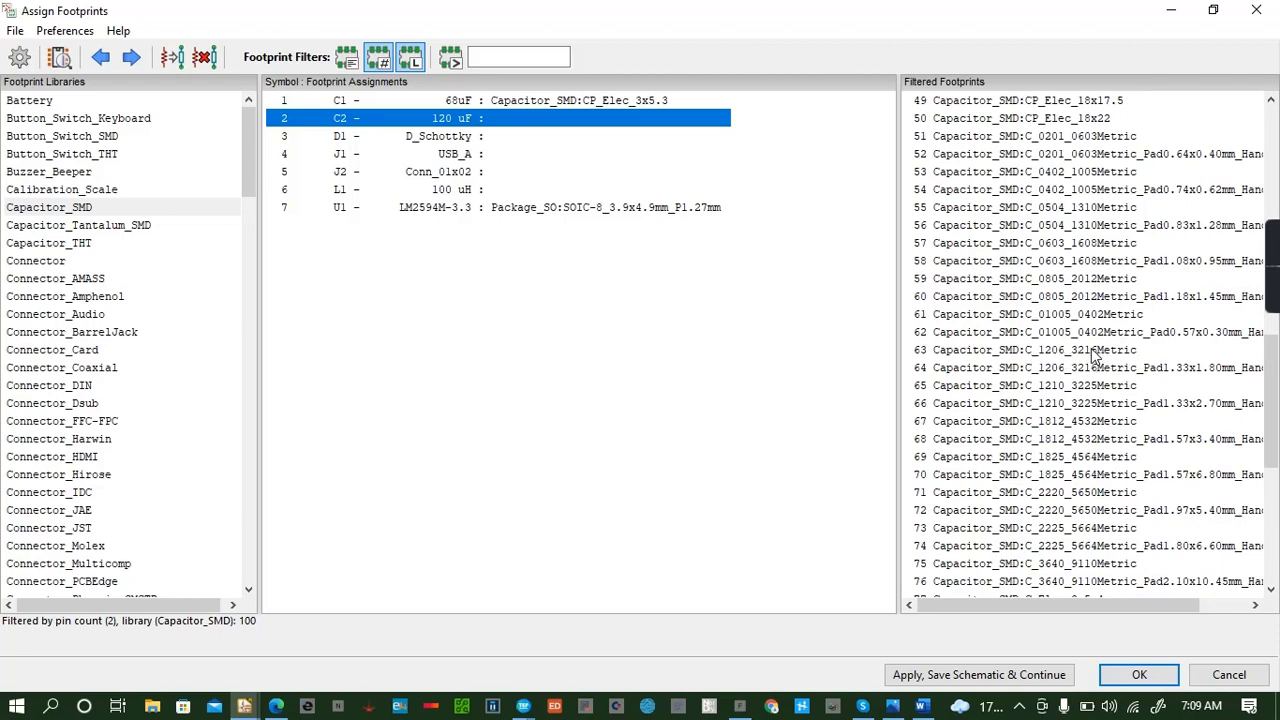
double_click(1093, 352)
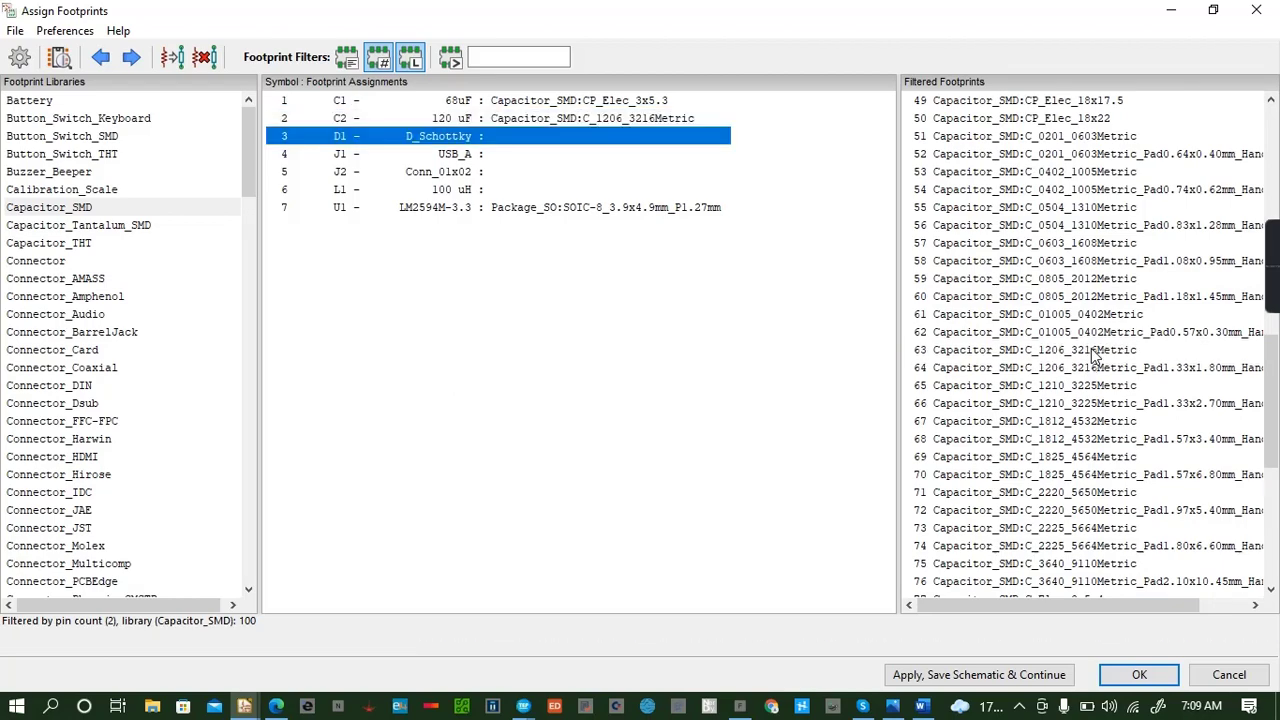
Select the USB_A connector J1 and look through the connector libraries, including Connector_Audio and Connector_BarrelJack, for a suitable footprint.
click(453, 156)
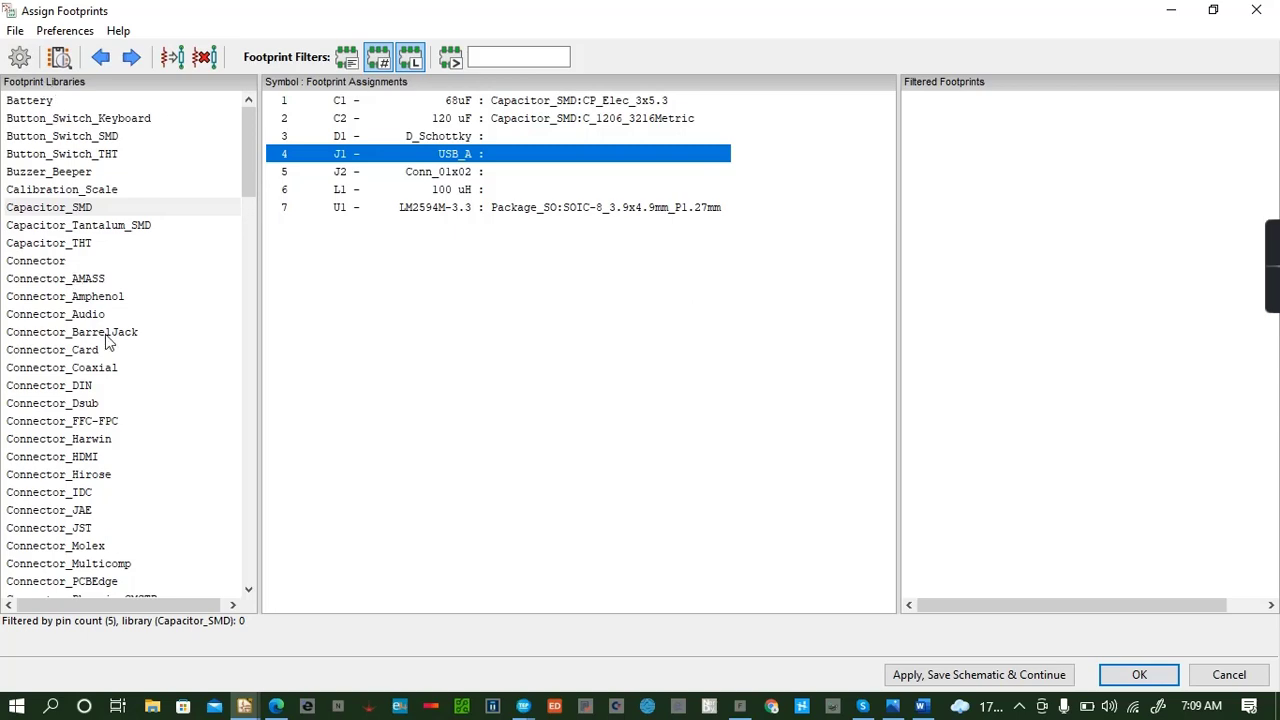
scroll(106, 348, down, 1)
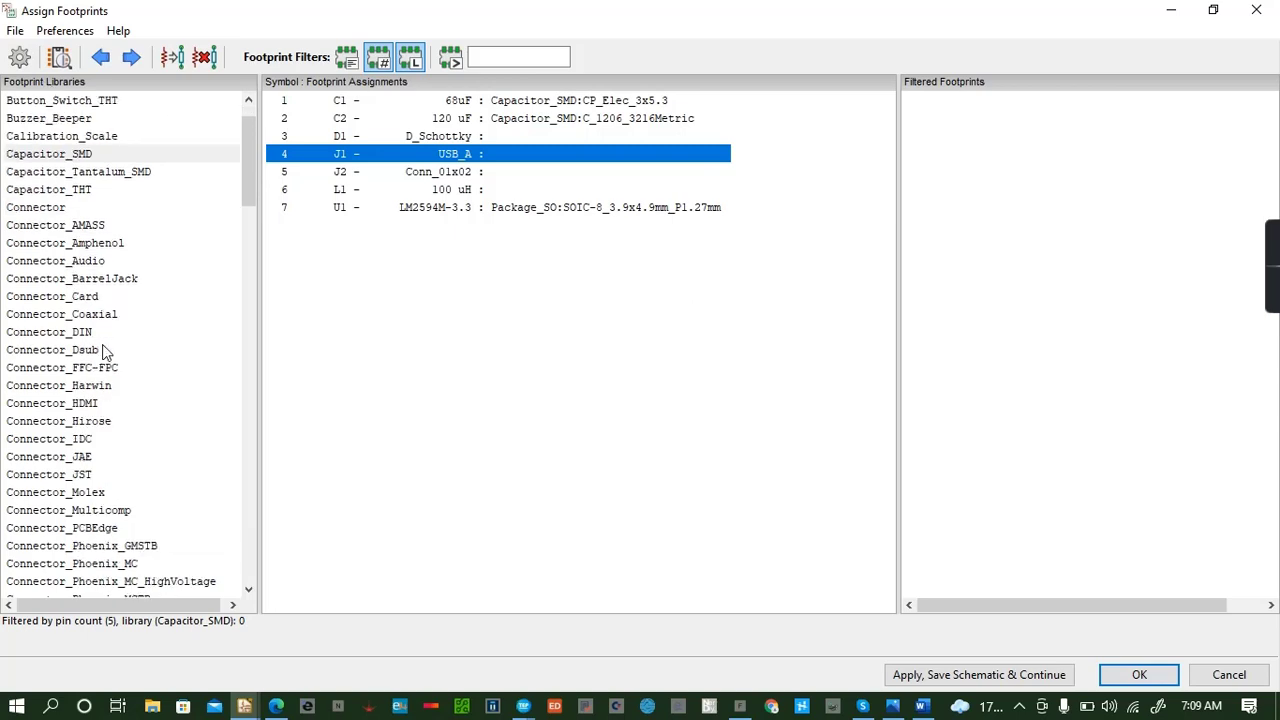
scroll(106, 352, down, 1)
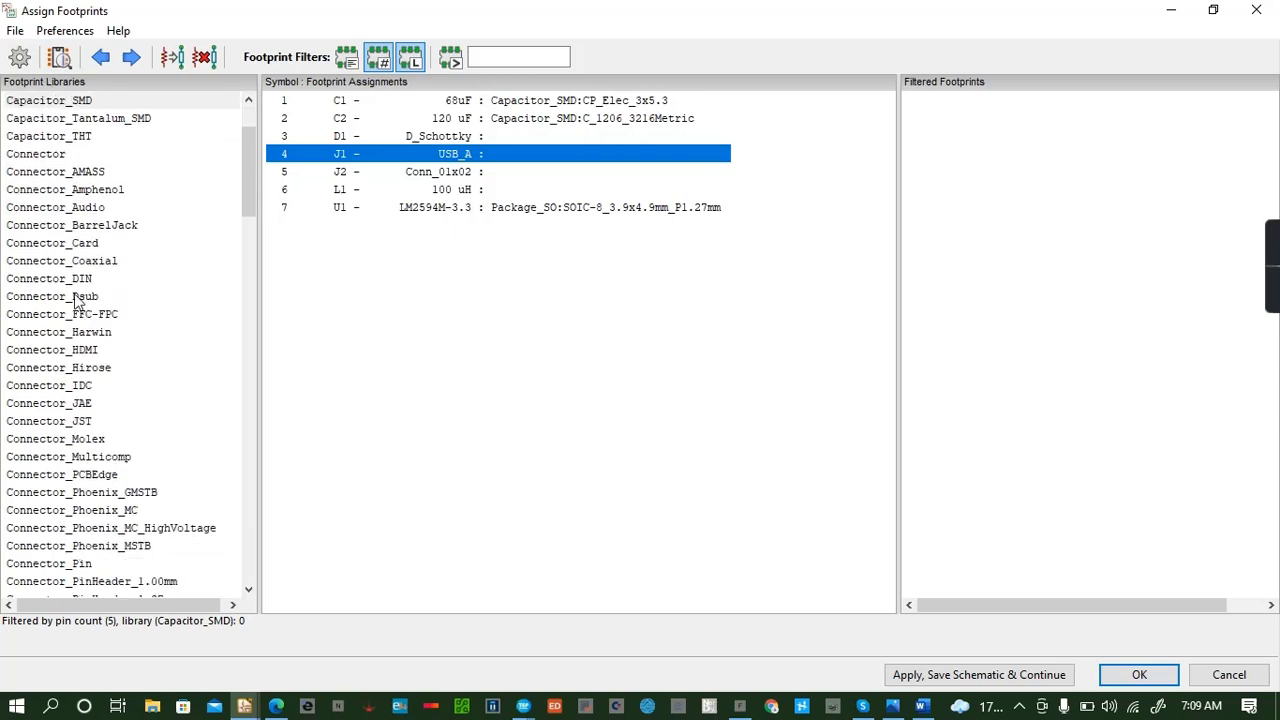
scroll(77, 297, down, 2)
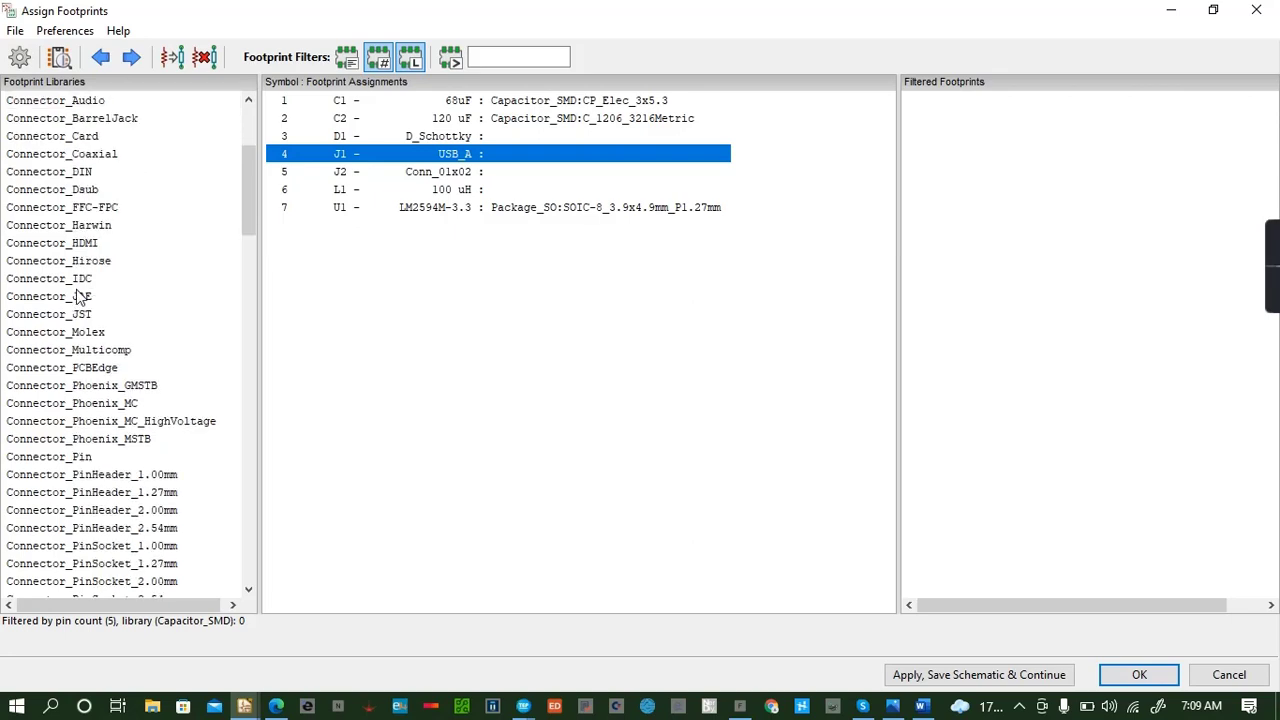
scroll(77, 292, up, 3)
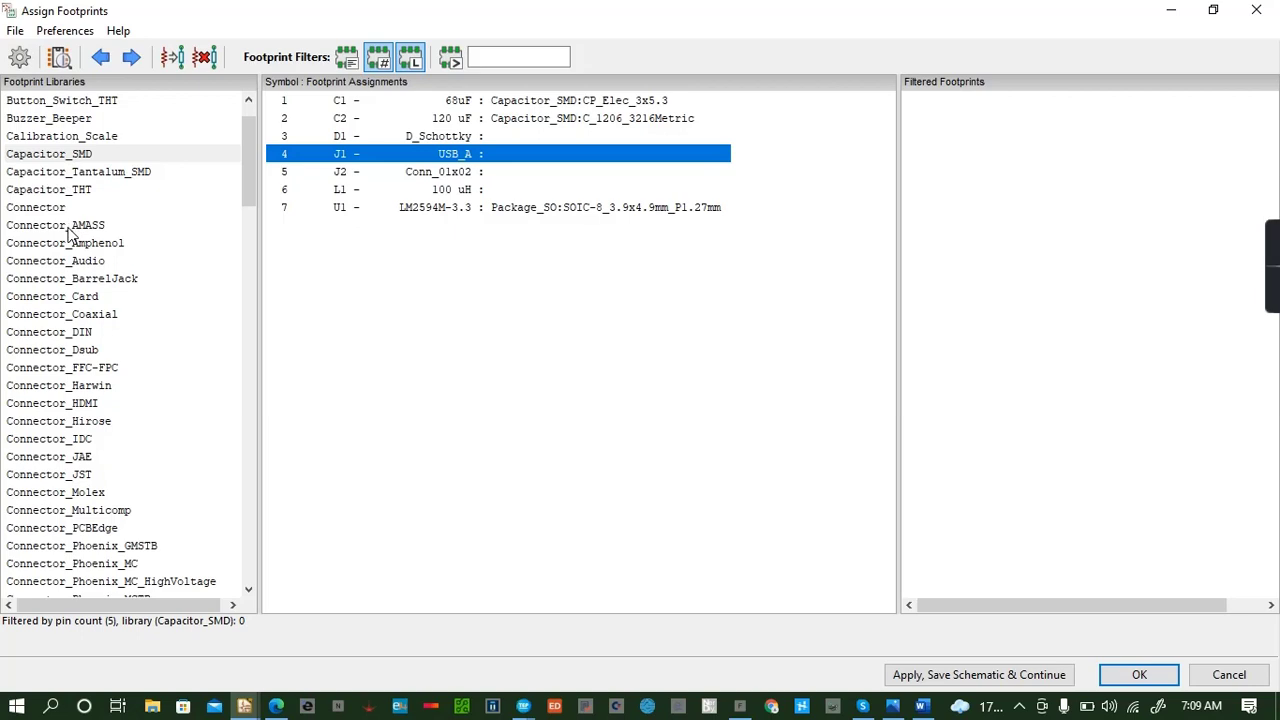
scroll(69, 234, down, 4)
scroll(69, 234, up, 3)
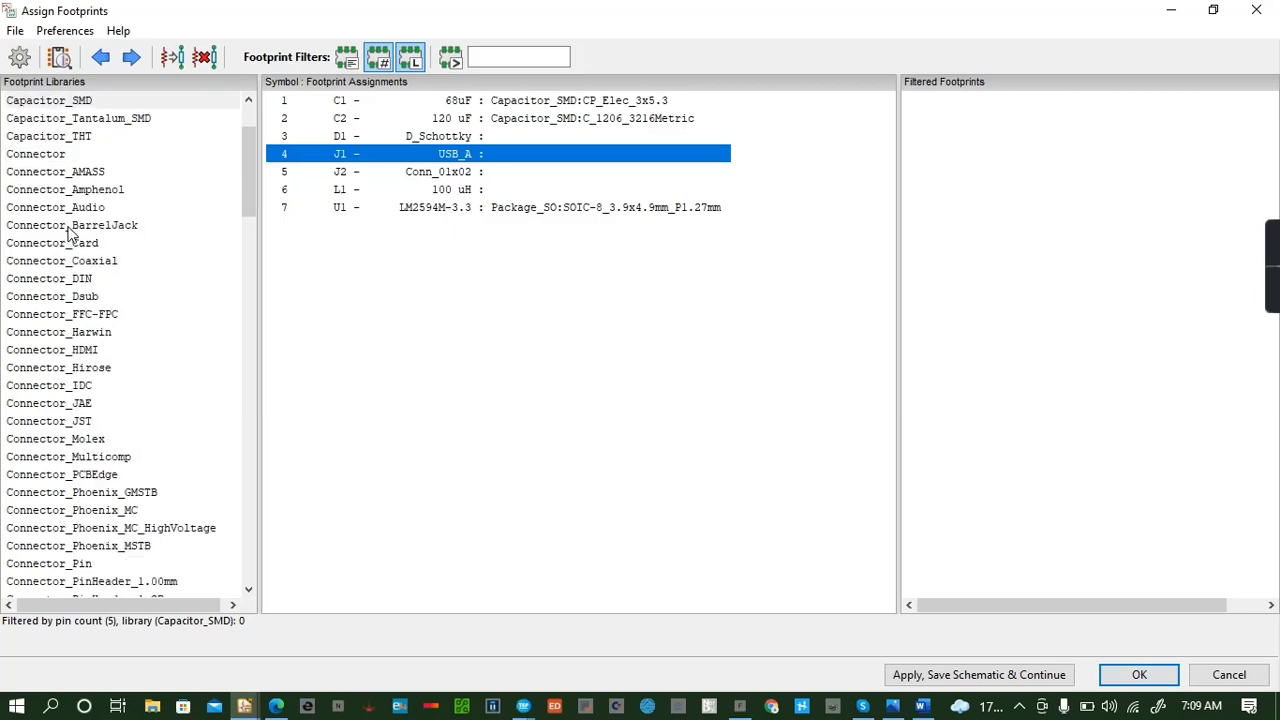
key(u)
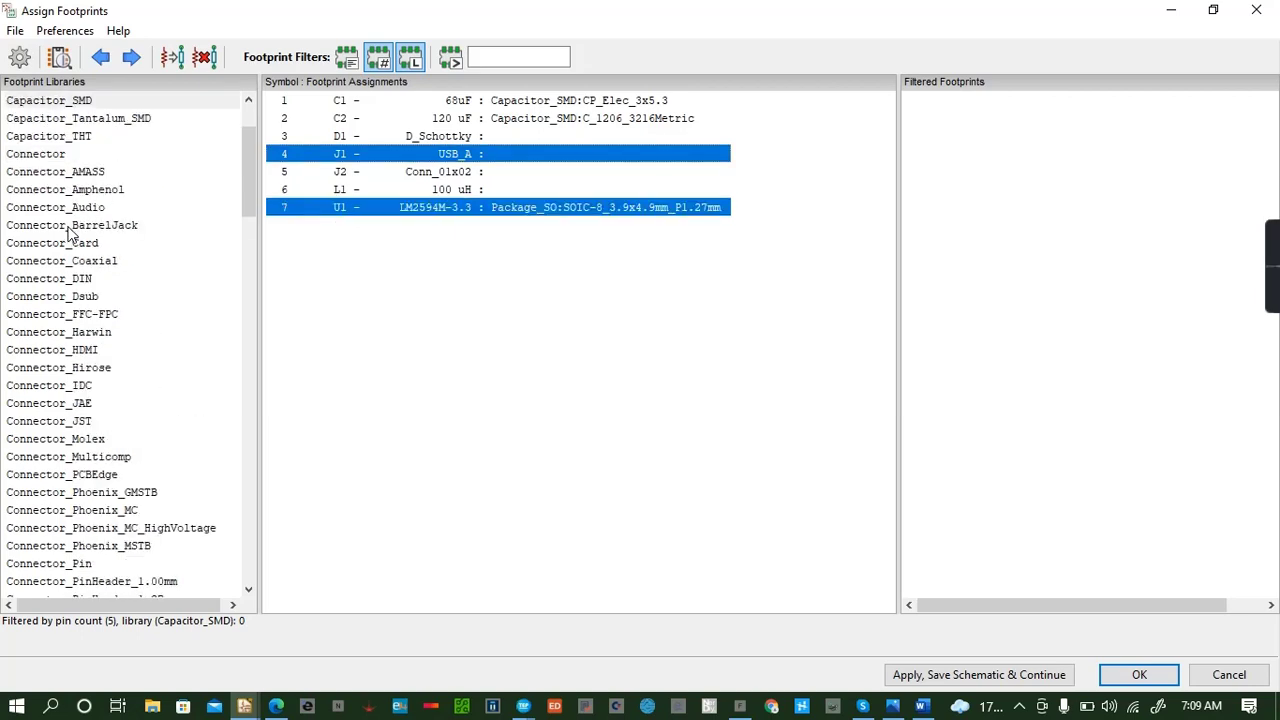
click(418, 157)
click(52, 208)
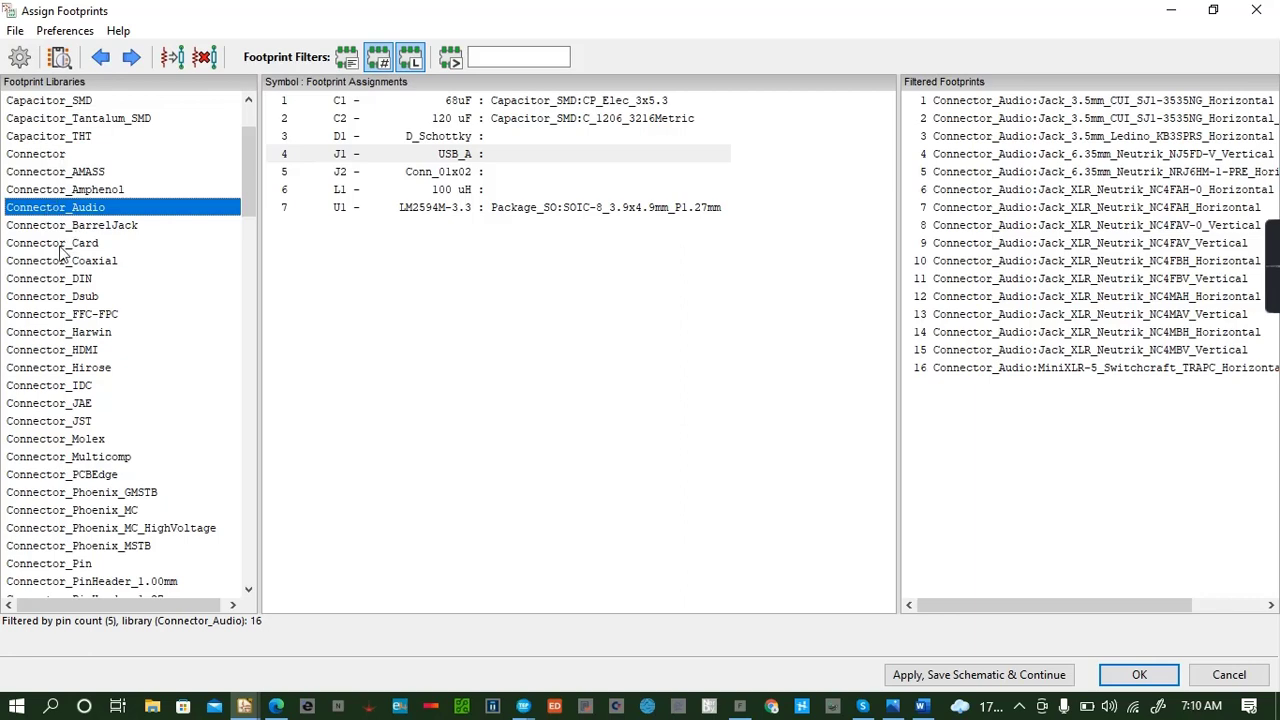
click(86, 226)
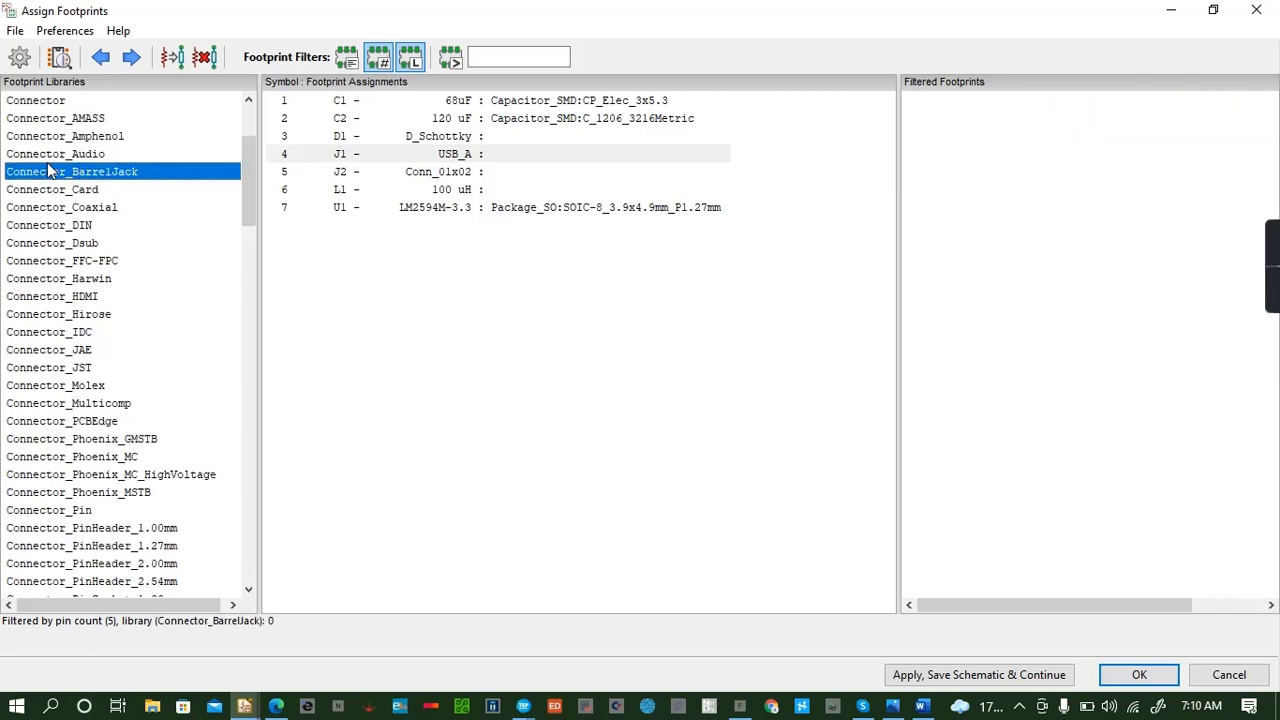
List the footprints of the Connector_USB library for J1.
scroll(84, 232, down, 1)
scroll(86, 242, down, 1)
scroll(86, 242, down, 1)
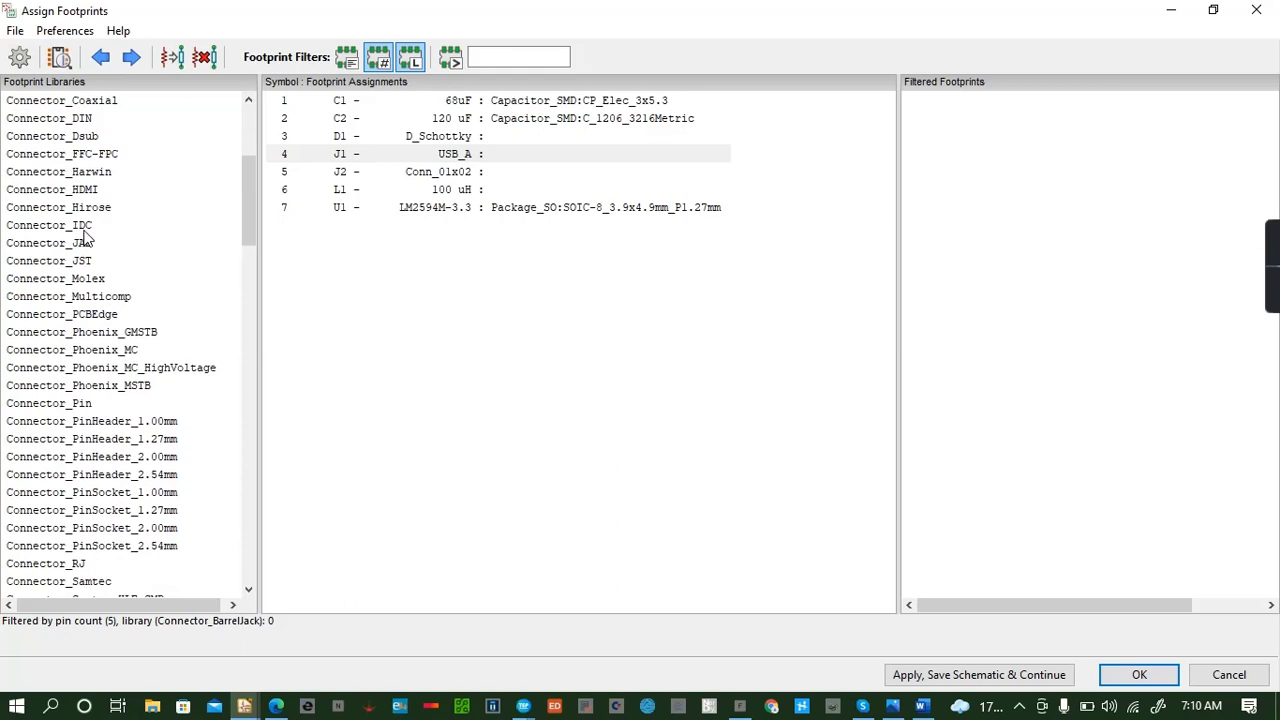
scroll(86, 234, down, 2)
scroll(86, 228, down, 1)
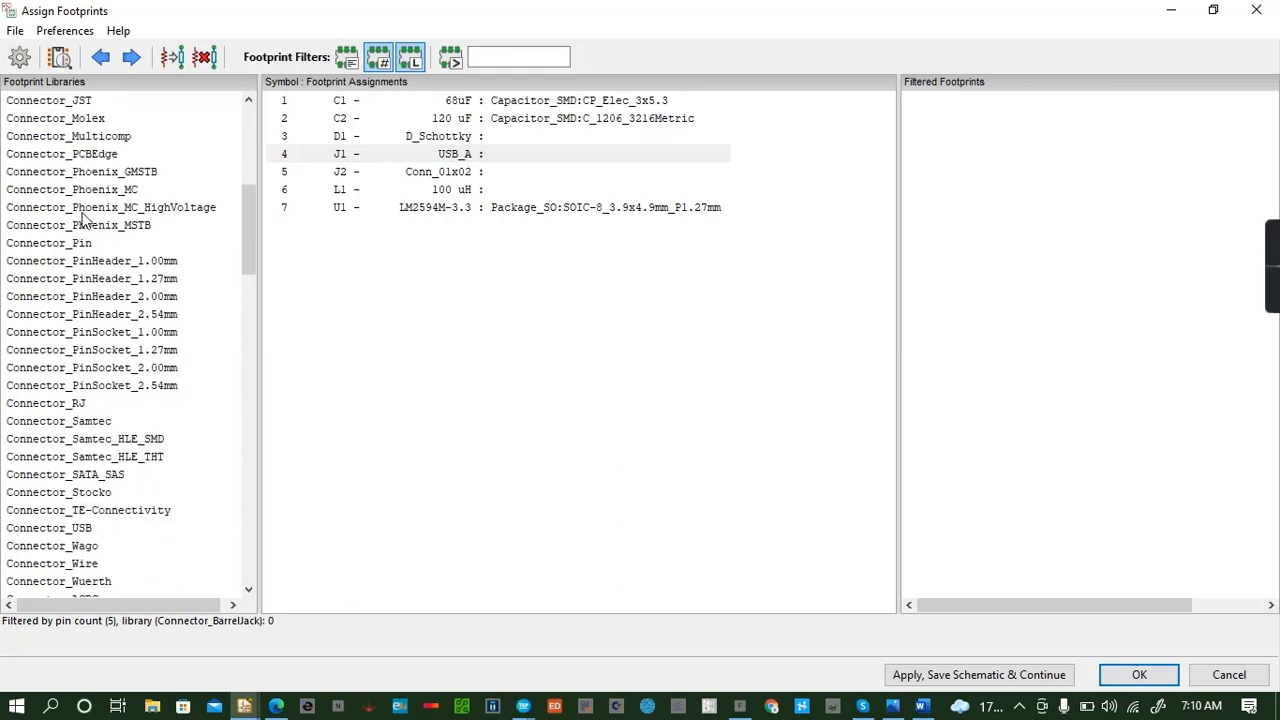
scroll(84, 220, down, 2)
click(45, 423)
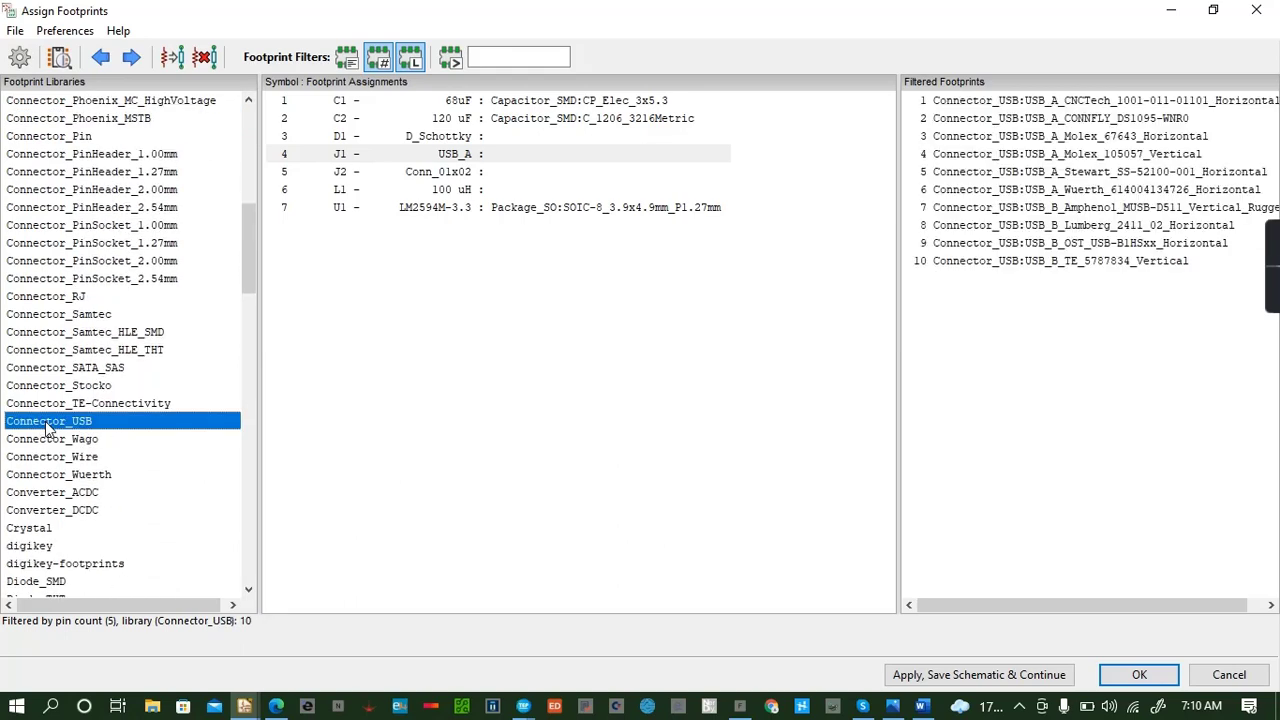
click(1045, 100)
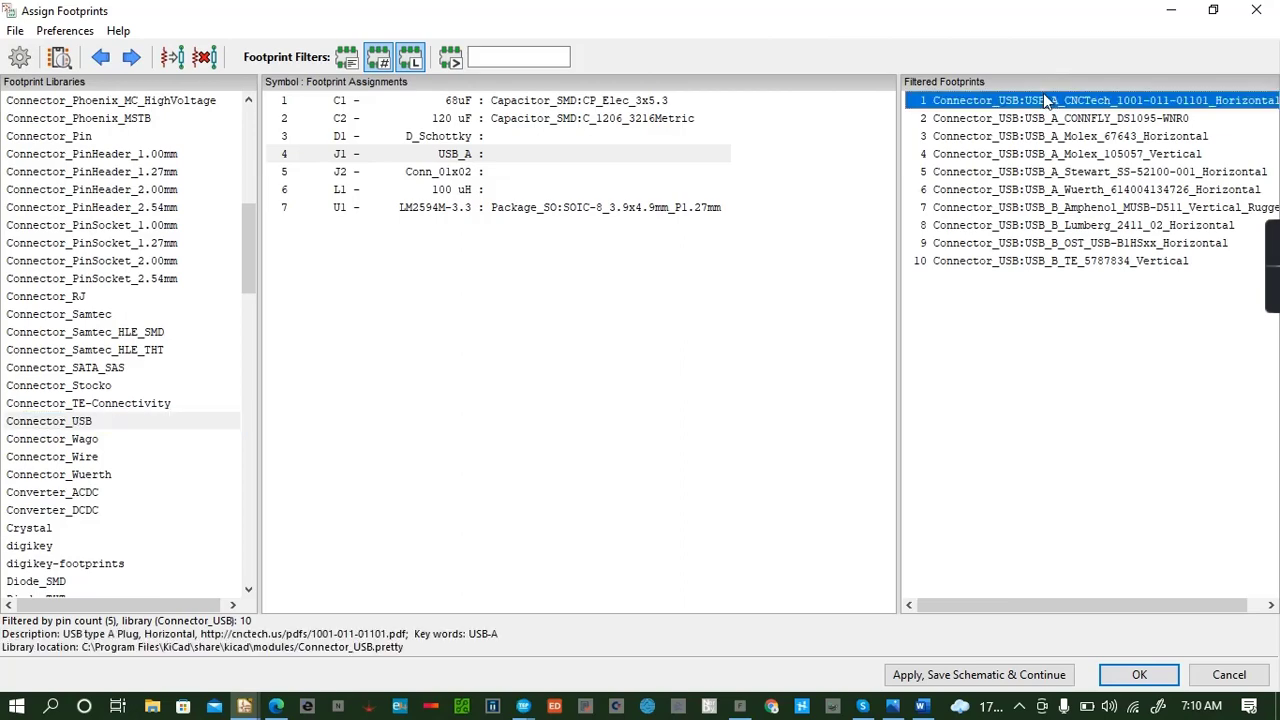
click(60, 57)
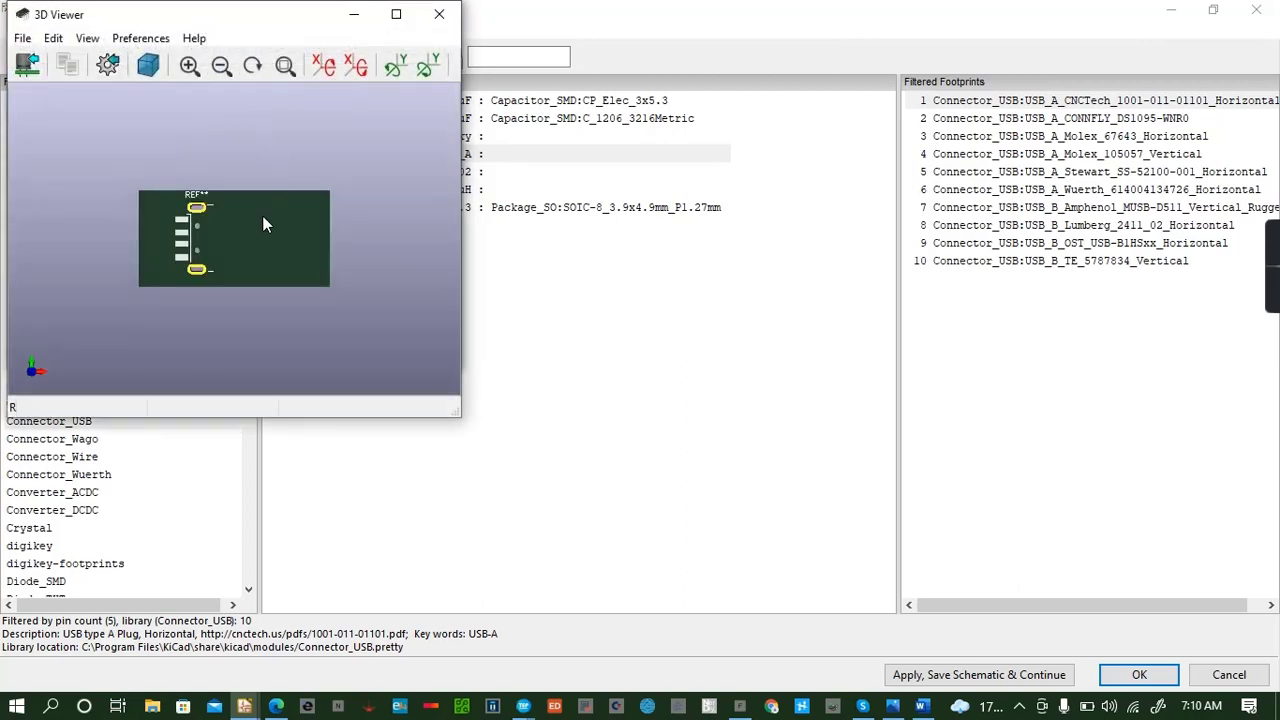
drag(262, 215, 261, 146)
click(438, 18)
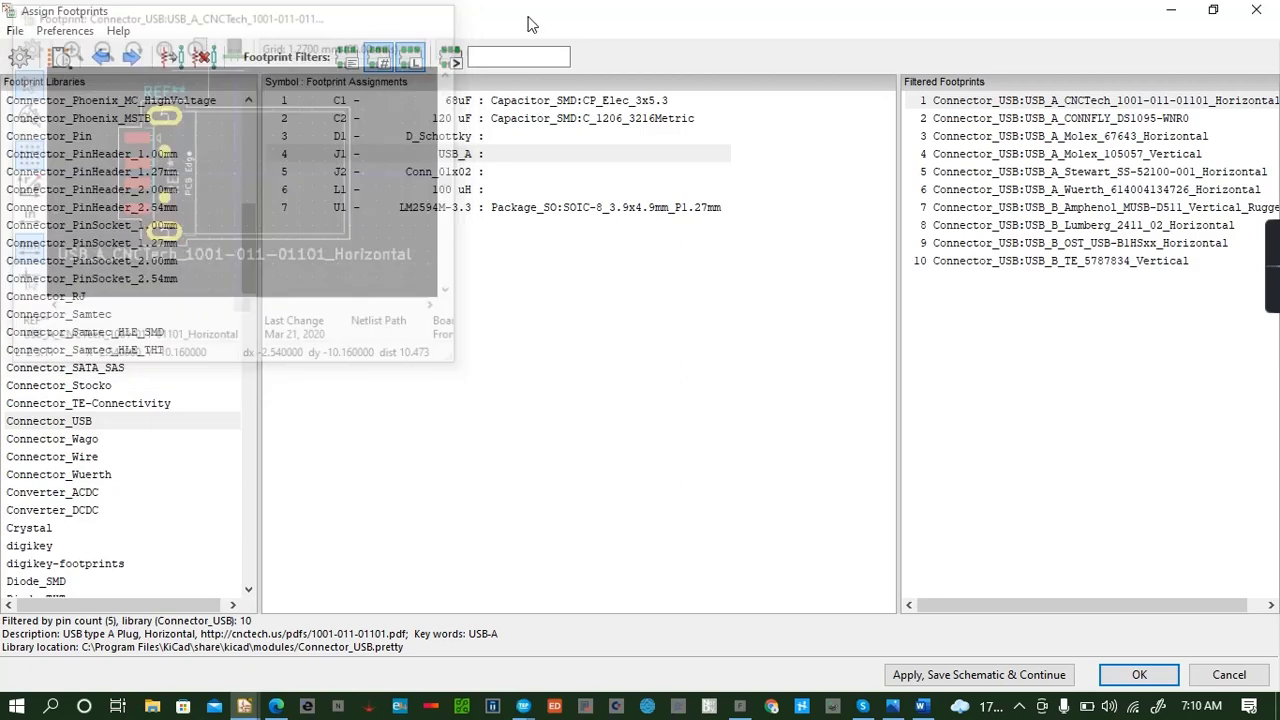
Preview the USB_A_CONNFLY_DS1095-WNR0 footprint in 2D and 3D, and close both views.
click(1002, 118)
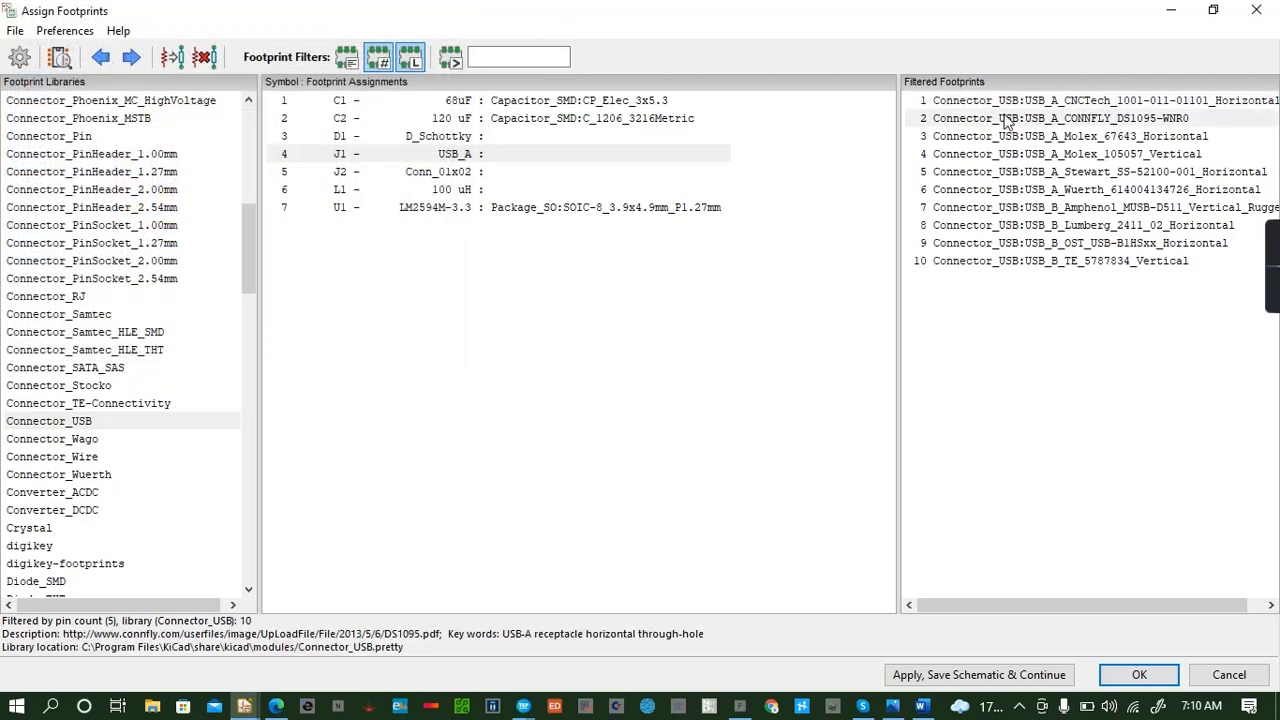
click(59, 57)
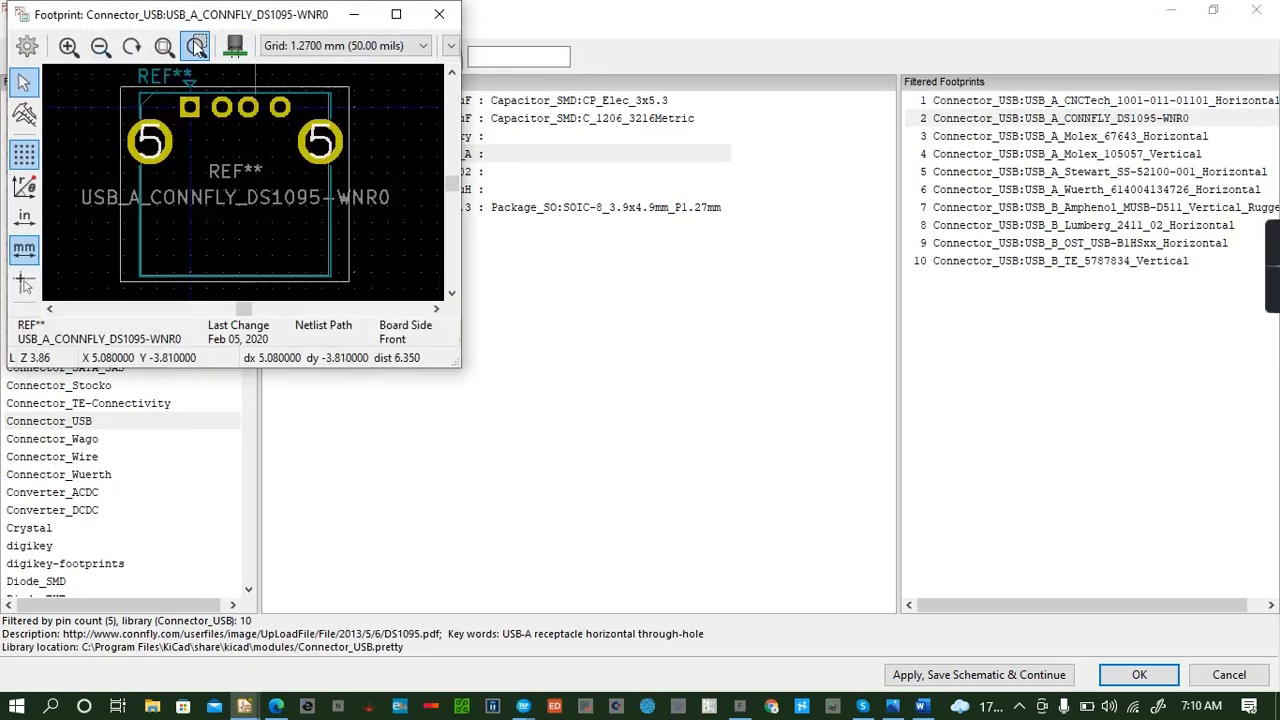
click(234, 47)
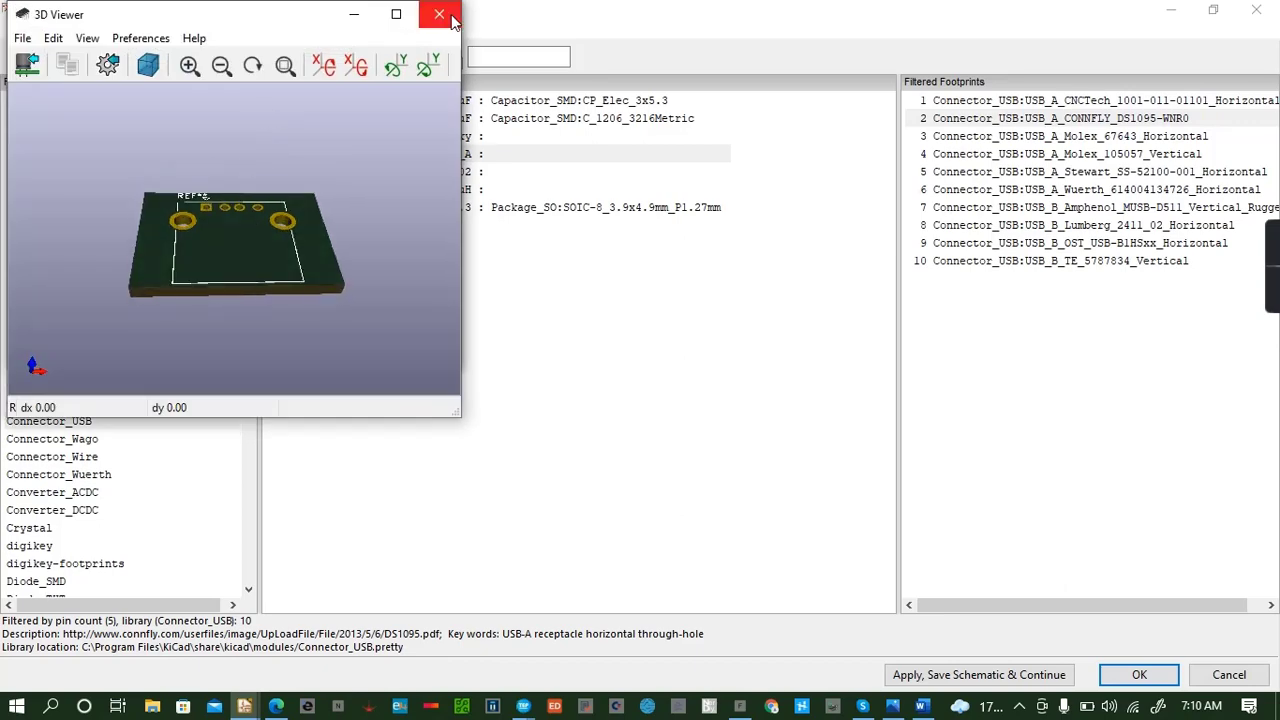
click(439, 14)
click(439, 12)
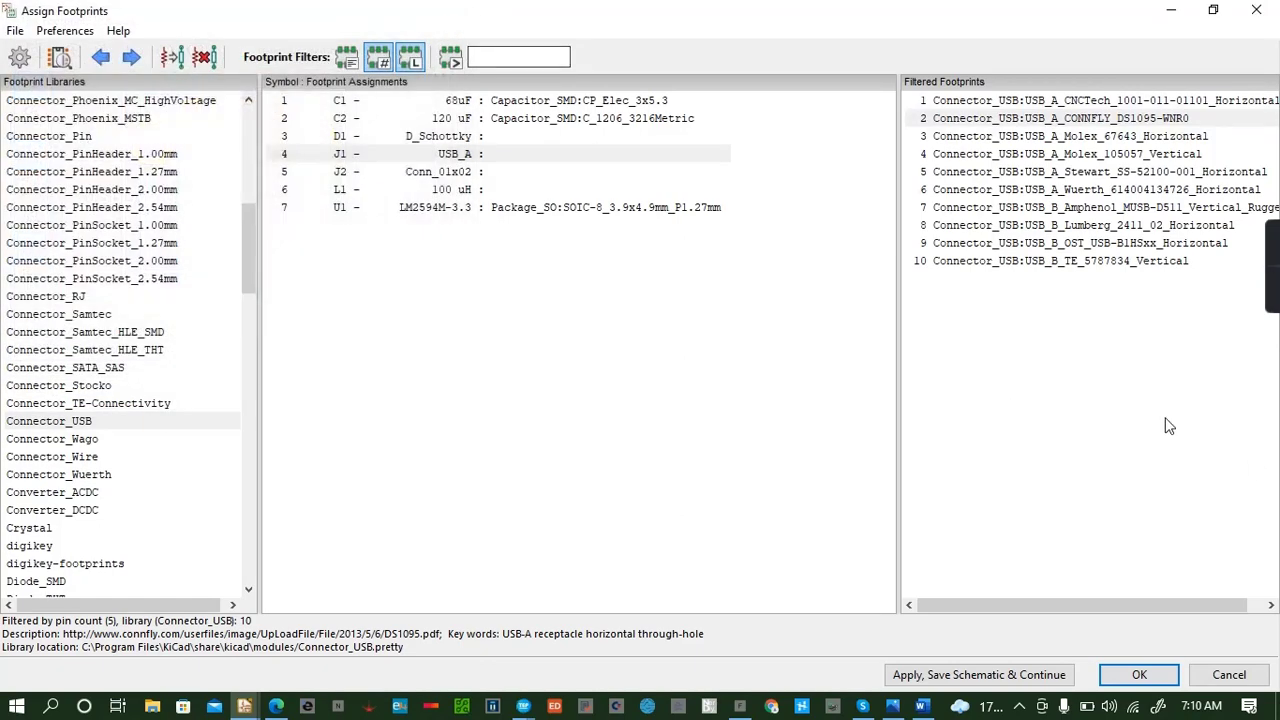
Preview the USB_A_Molex_67643_Horizontal footprint in 2D and 3D, and close both views.
click(1051, 139)
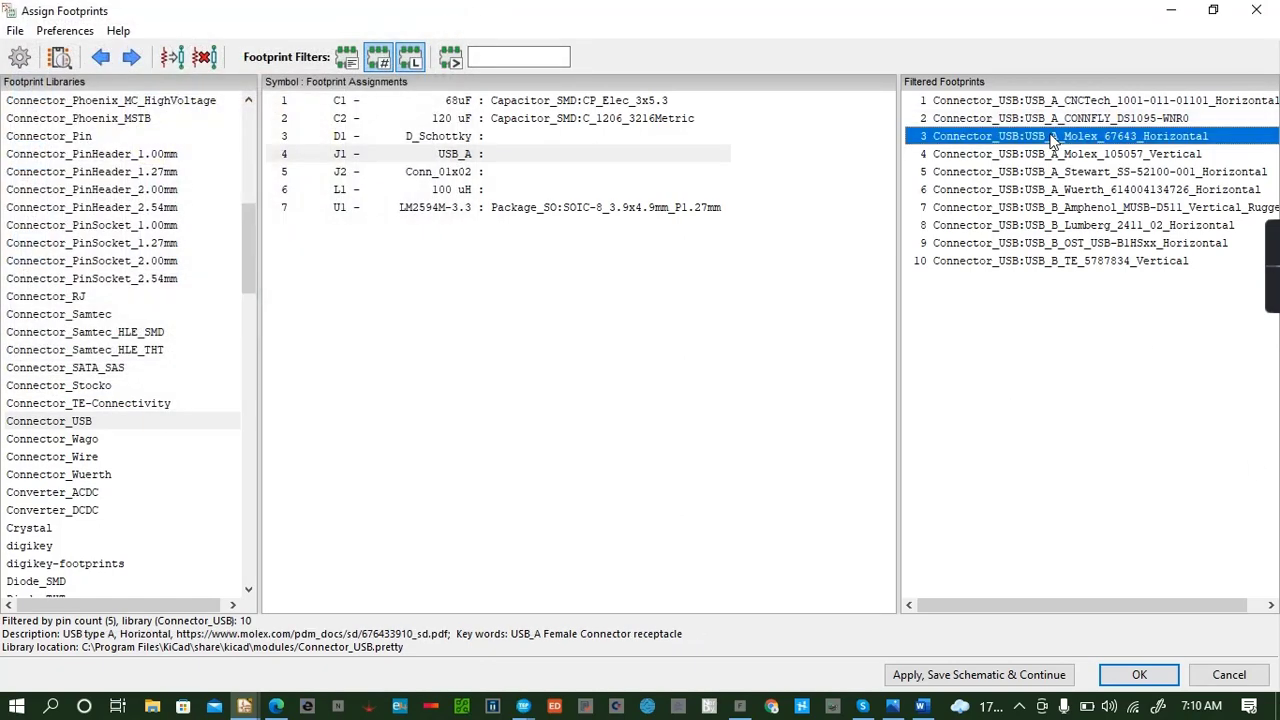
click(57, 57)
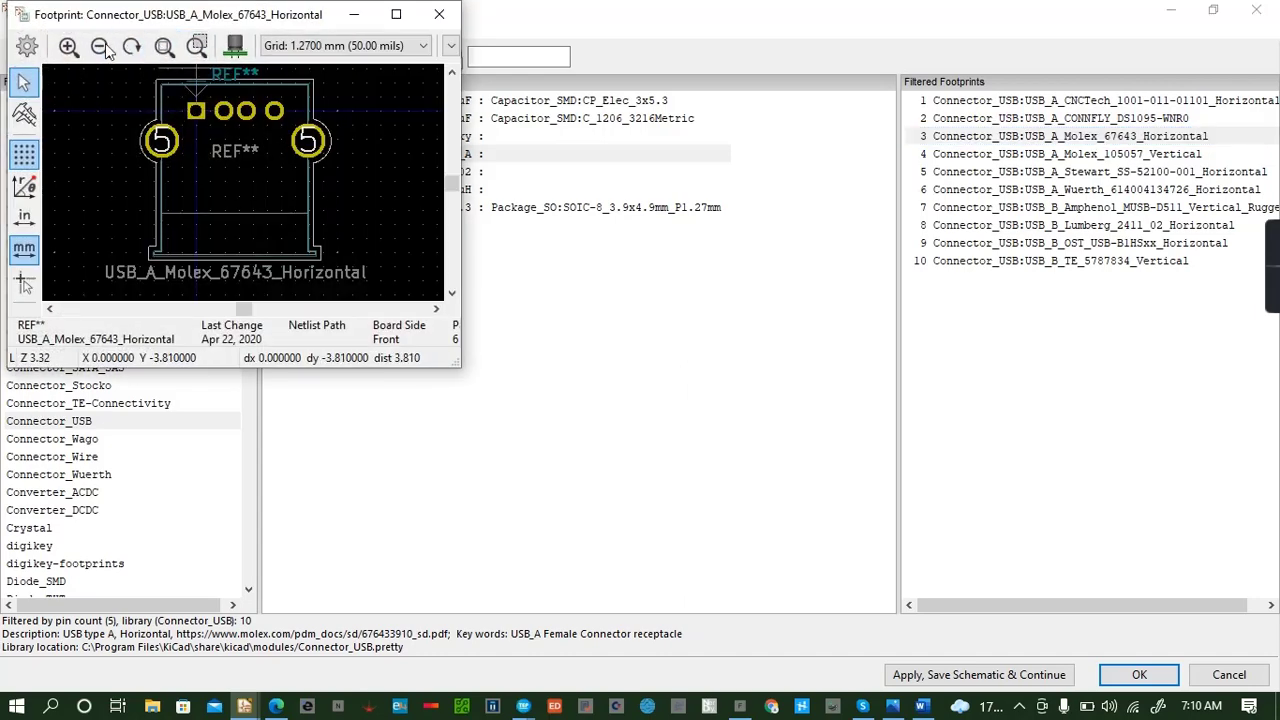
click(235, 45)
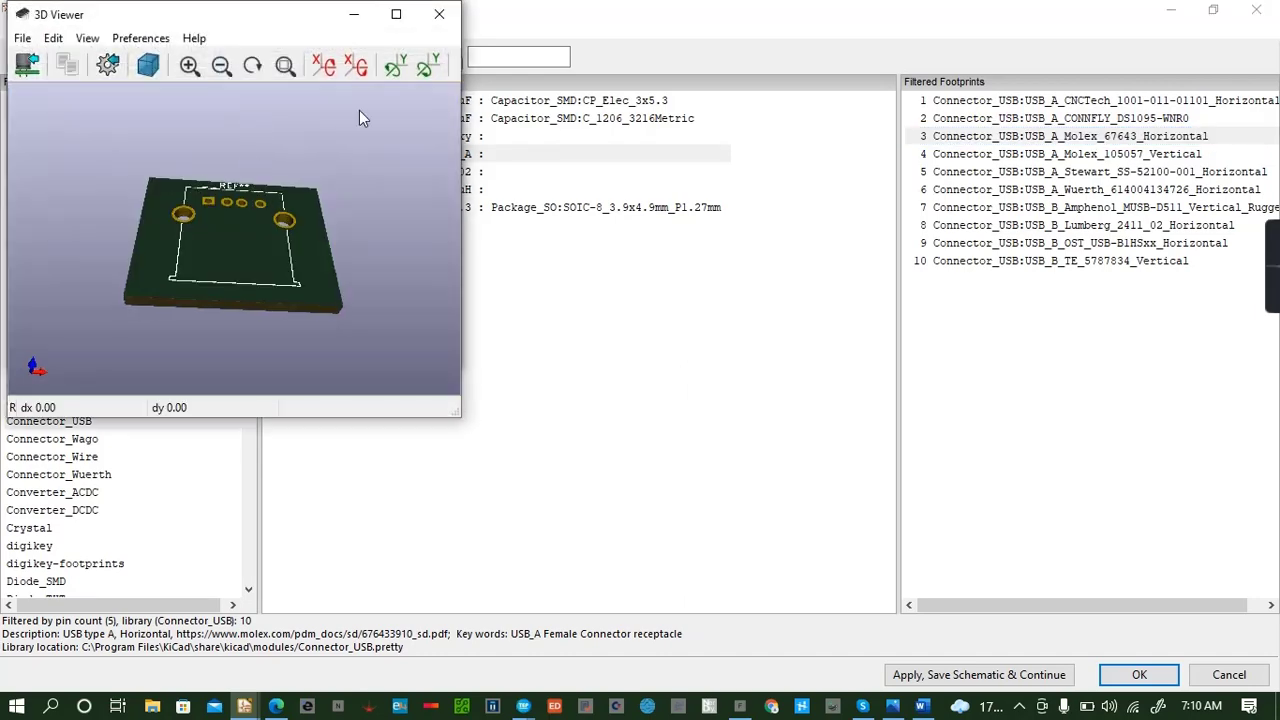
click(448, 16)
click(434, 11)
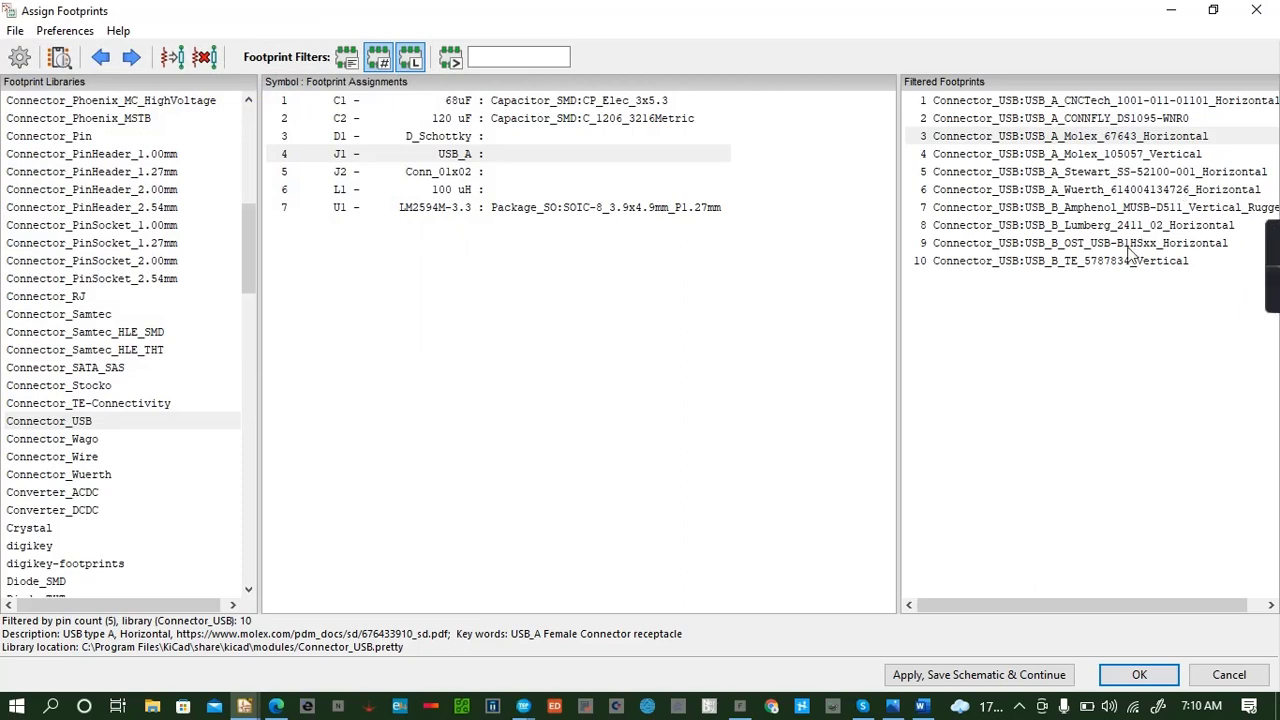
Preview the USB_A_Molex_105057_Vertical footprint in 2D and 3D, and close both views.
click(1140, 155)
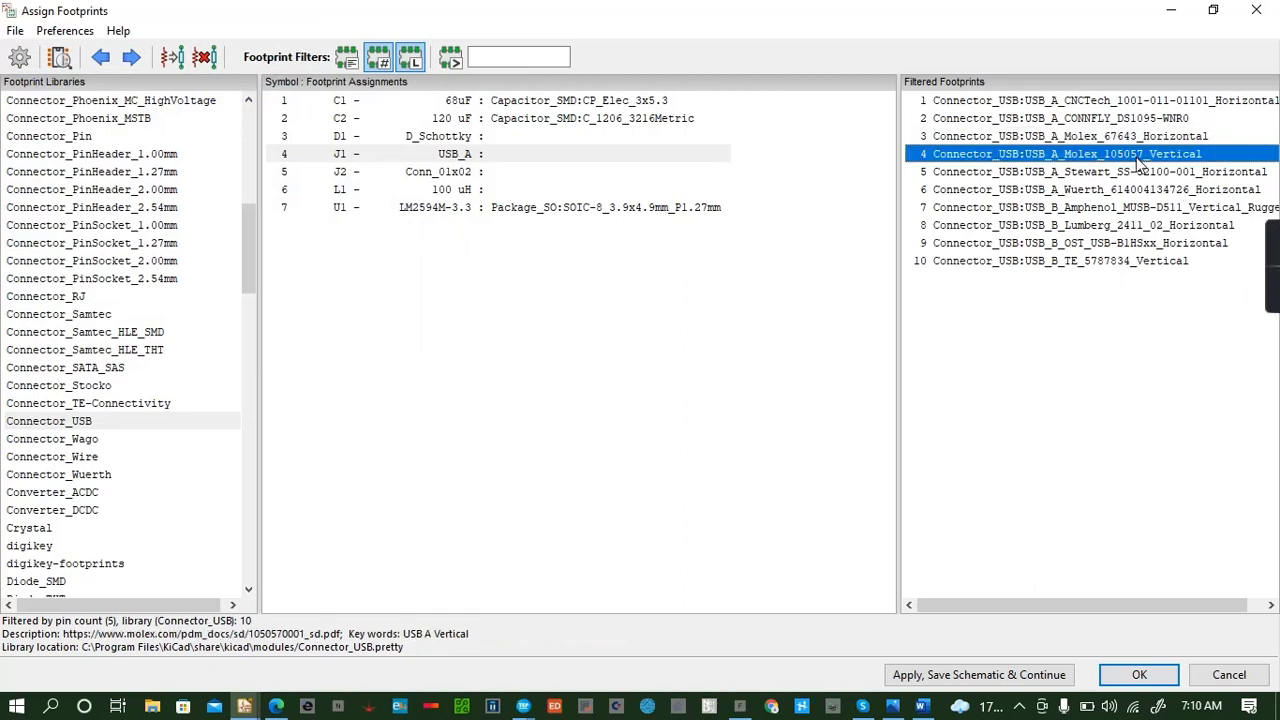
click(59, 57)
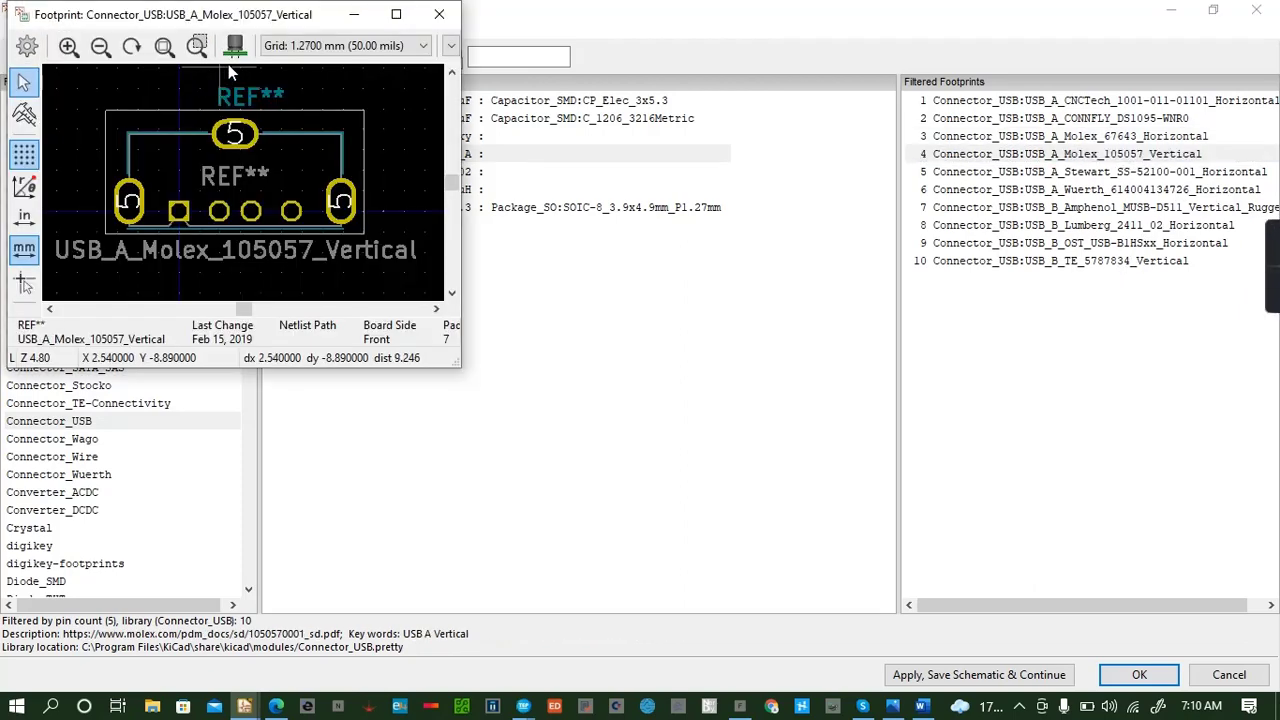
click(235, 46)
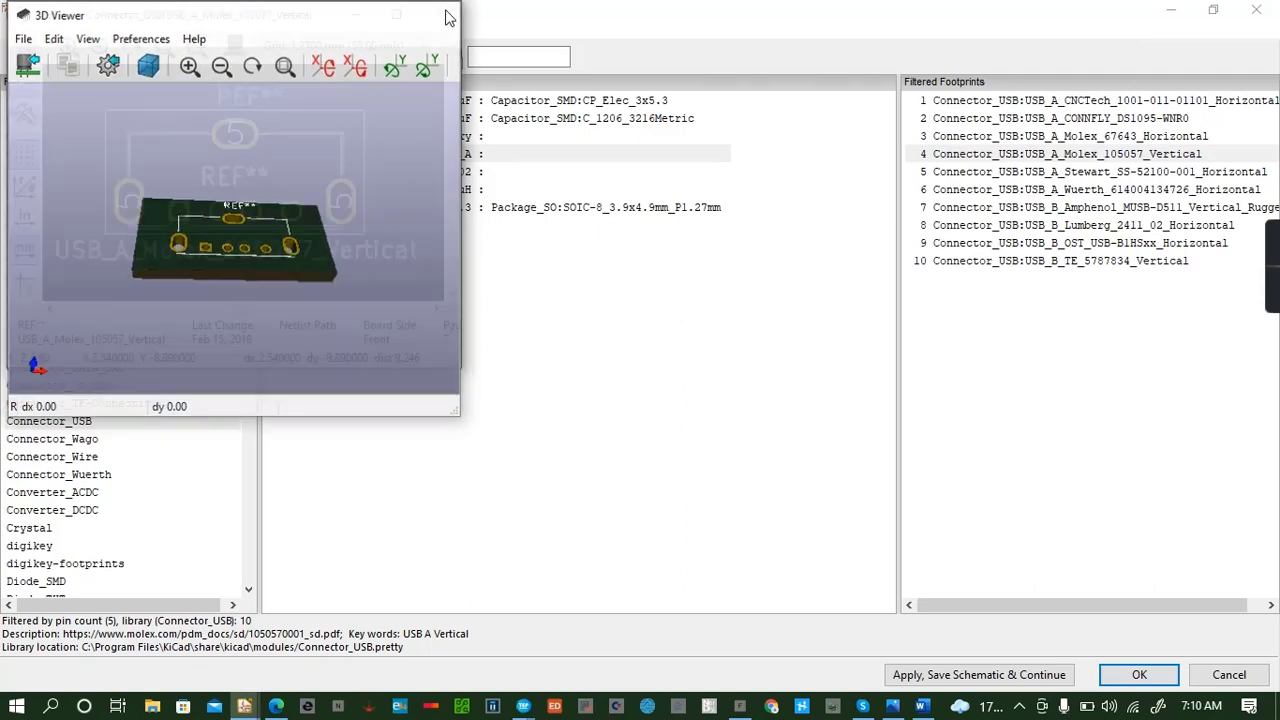
click(443, 11)
click(439, 14)
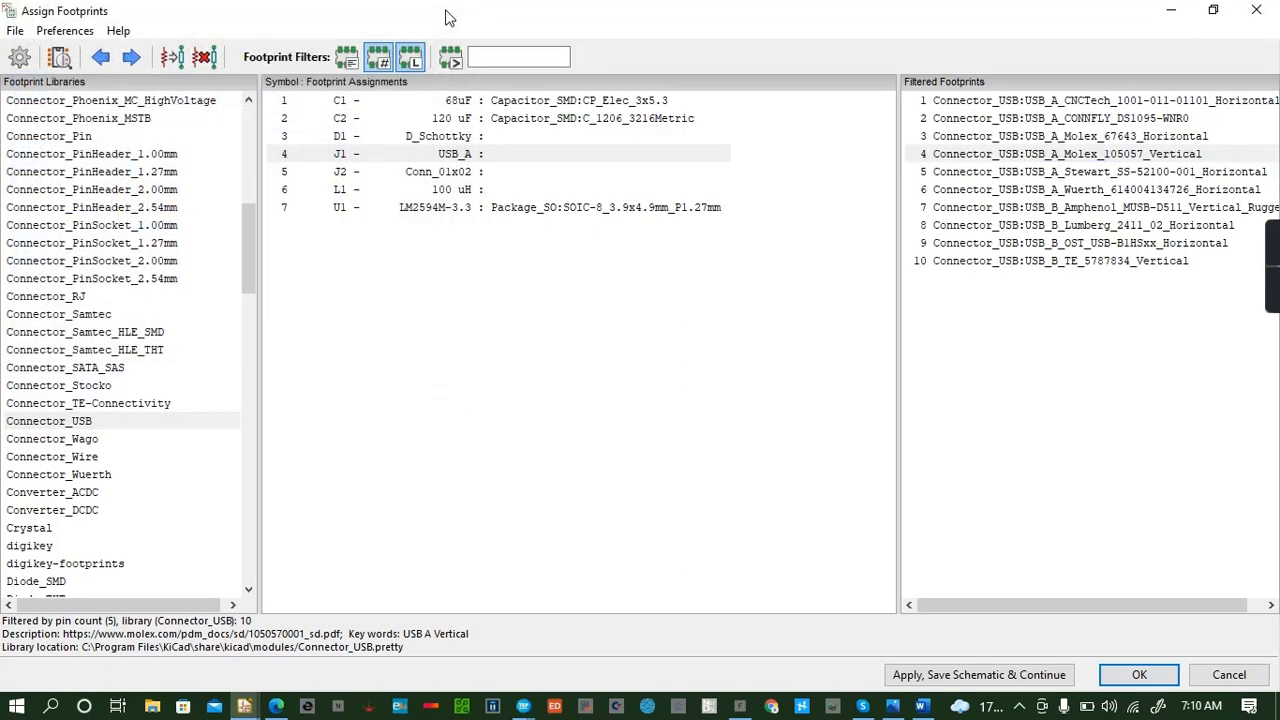
Preview the USB_A_Stewart_SS-52100-001_Horizontal footprint in 2D and 3D, and close both views.
click(1091, 174)
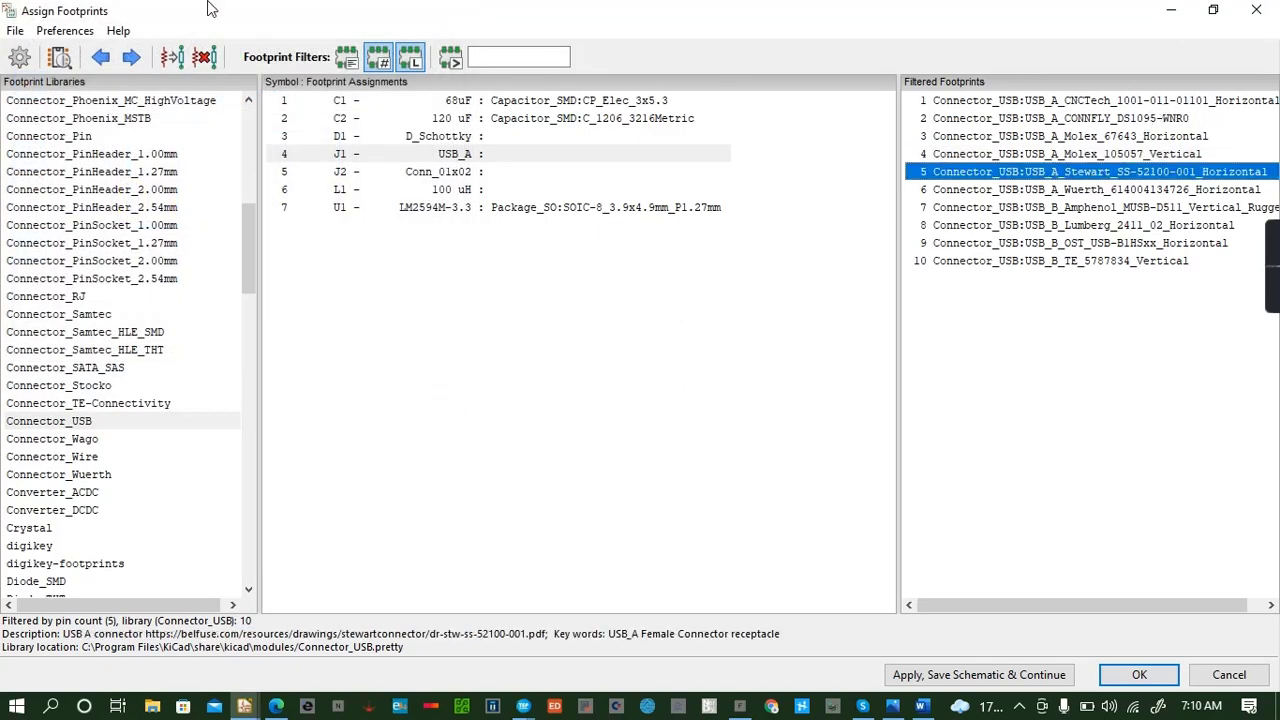
click(59, 57)
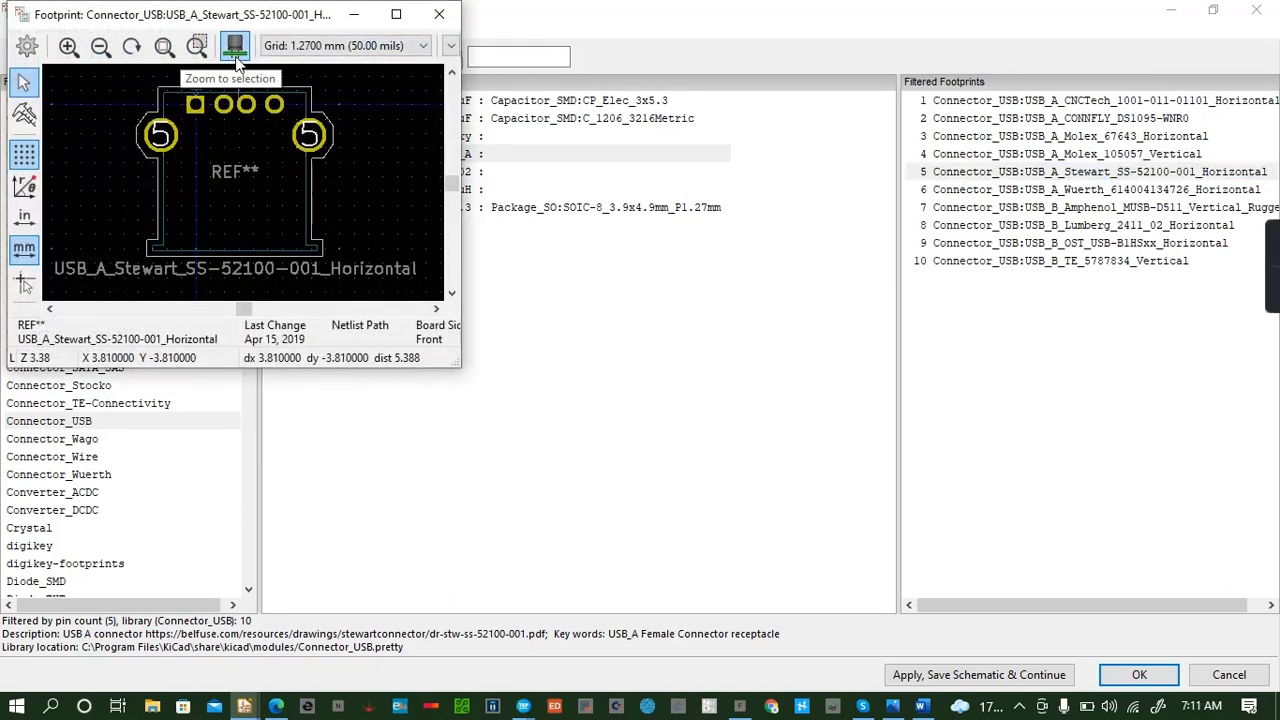
click(196, 50)
click(439, 14)
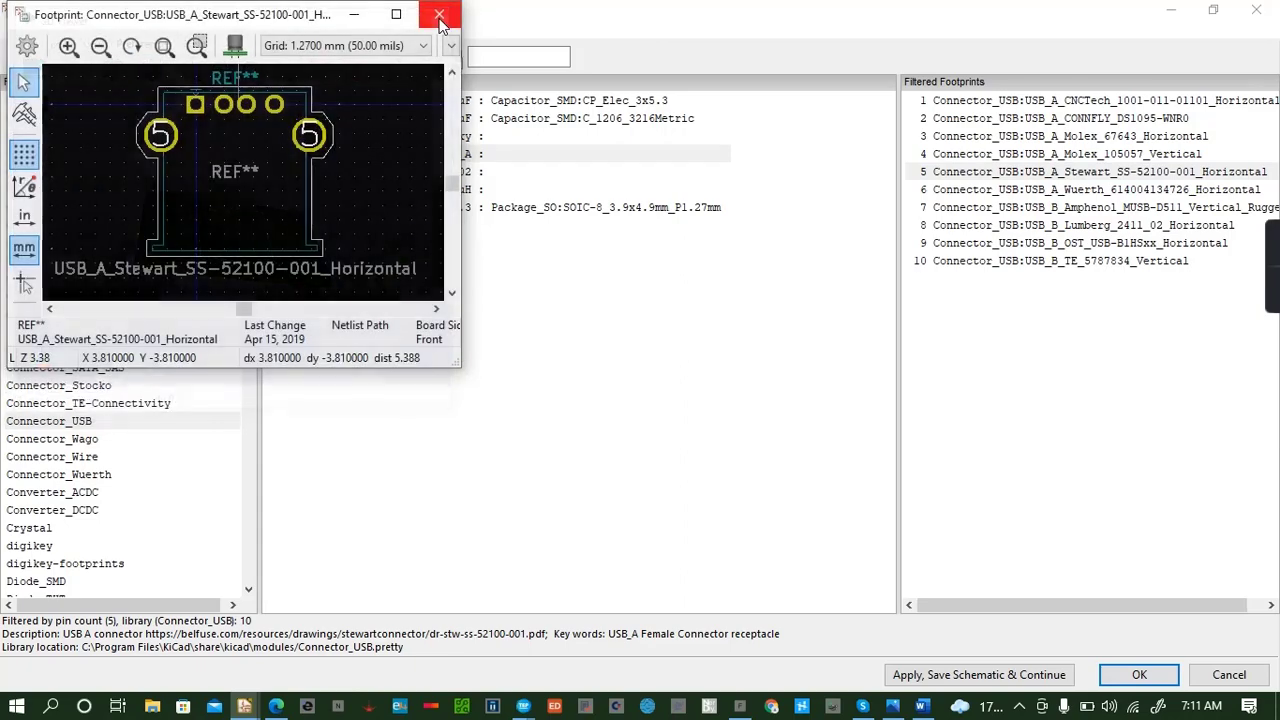
click(434, 11)
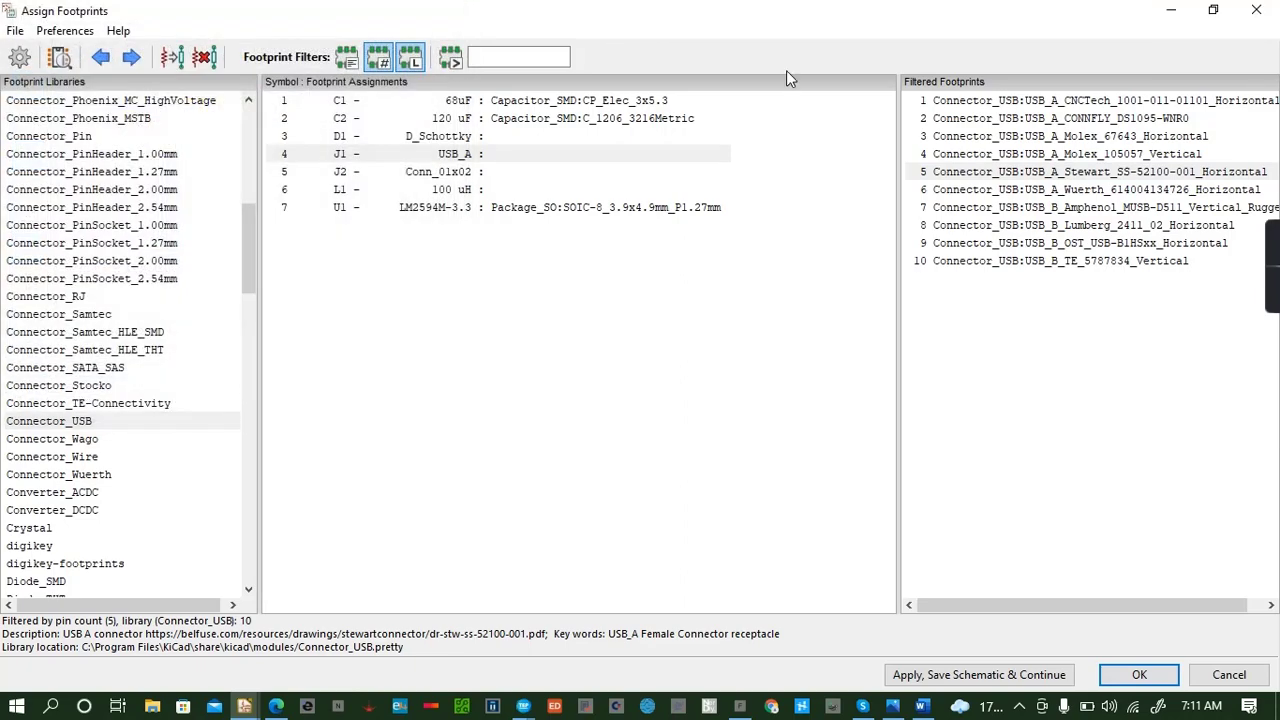
click(1106, 189)
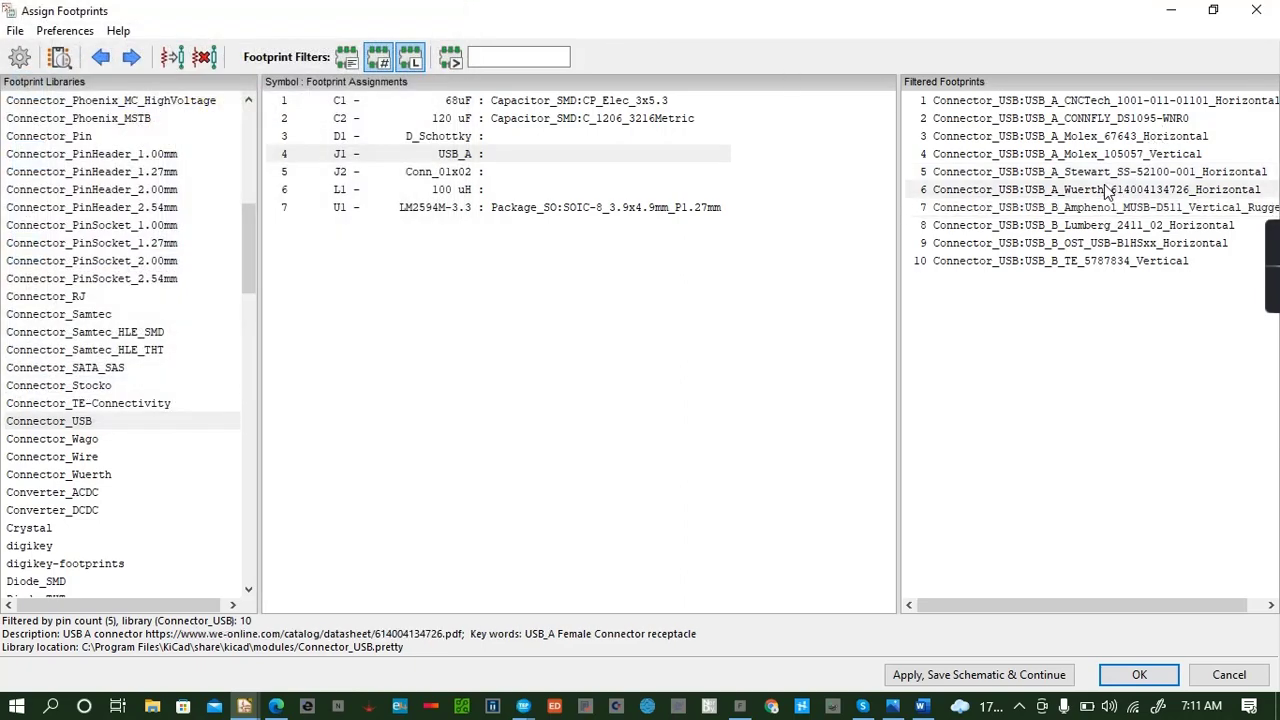
click(60, 57)
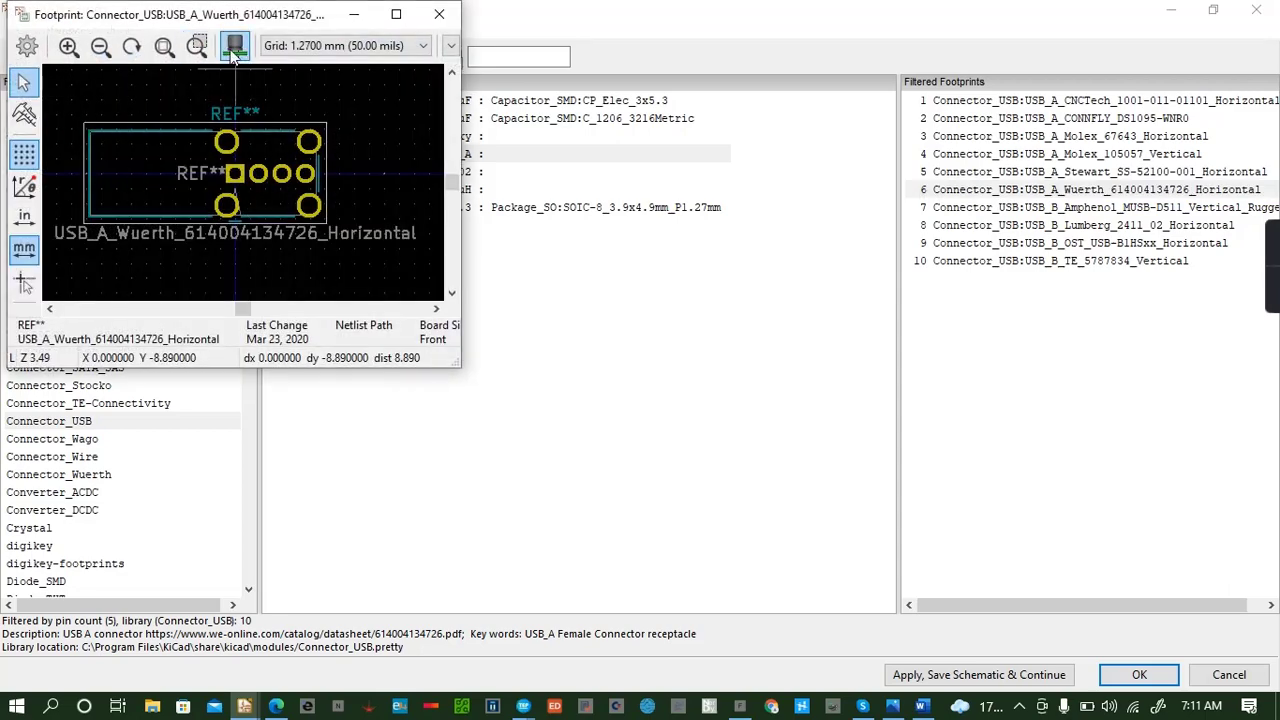
click(236, 46)
drag(248, 124, 290, 195)
click(436, 14)
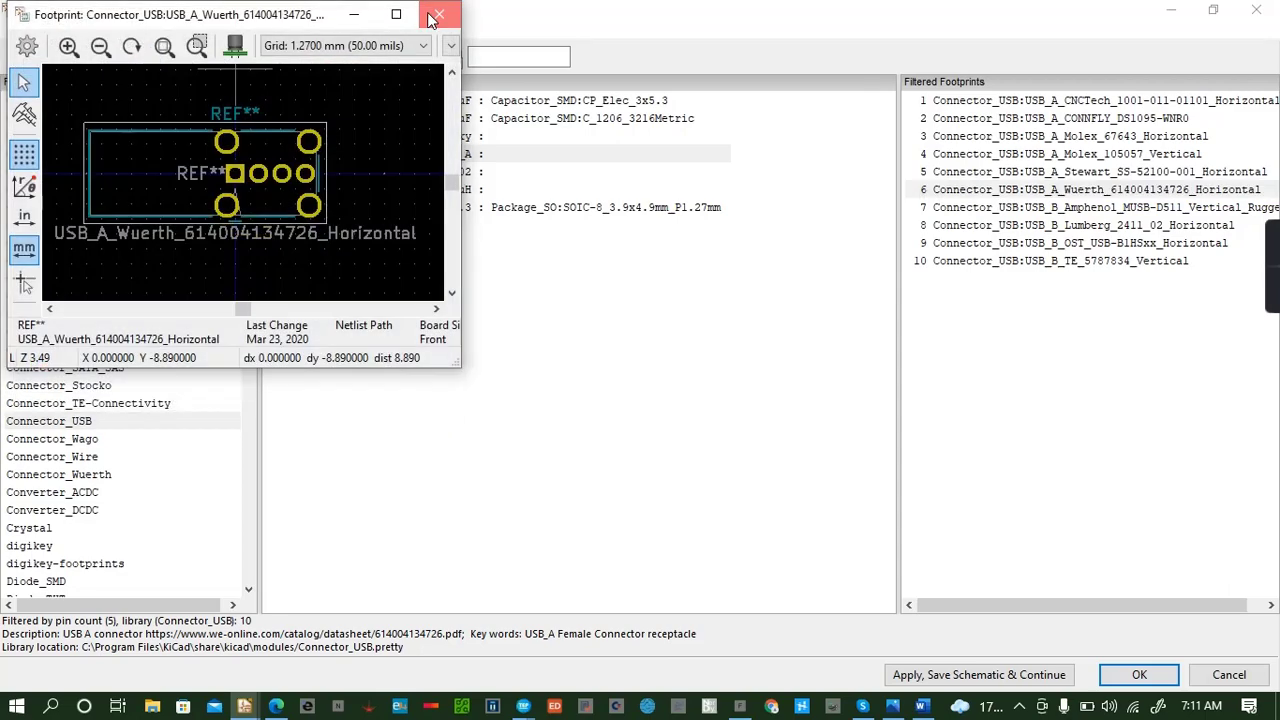
click(436, 11)
Preview the vertical USB_B Amphenol MUSB-D511 footprint in 2D and 3D, and close both views.
click(1066, 210)
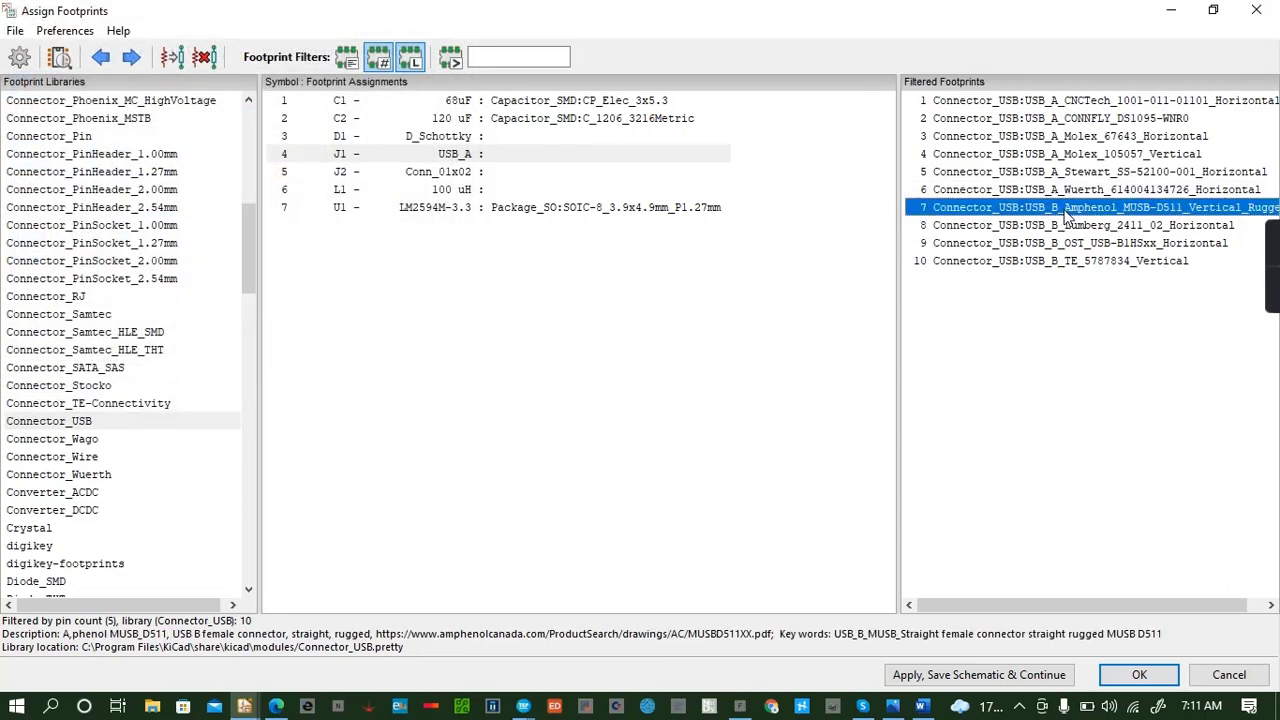
click(59, 57)
click(234, 46)
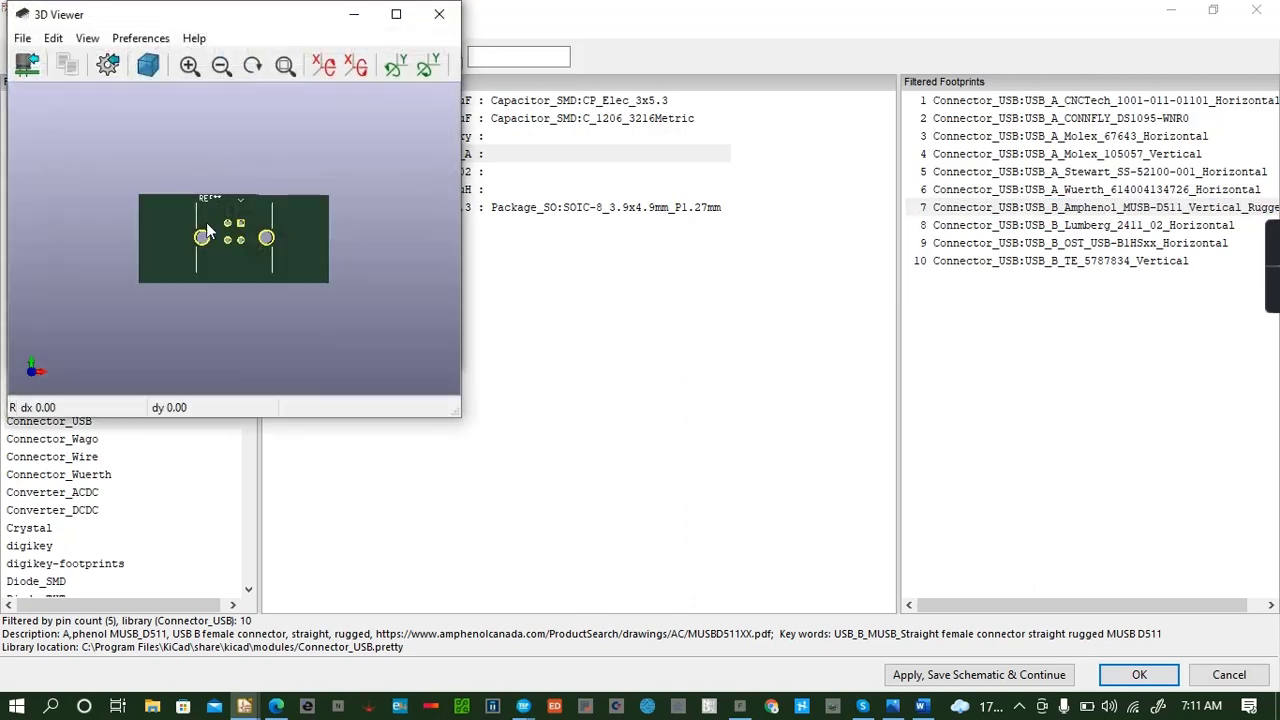
click(437, 14)
click(437, 14)
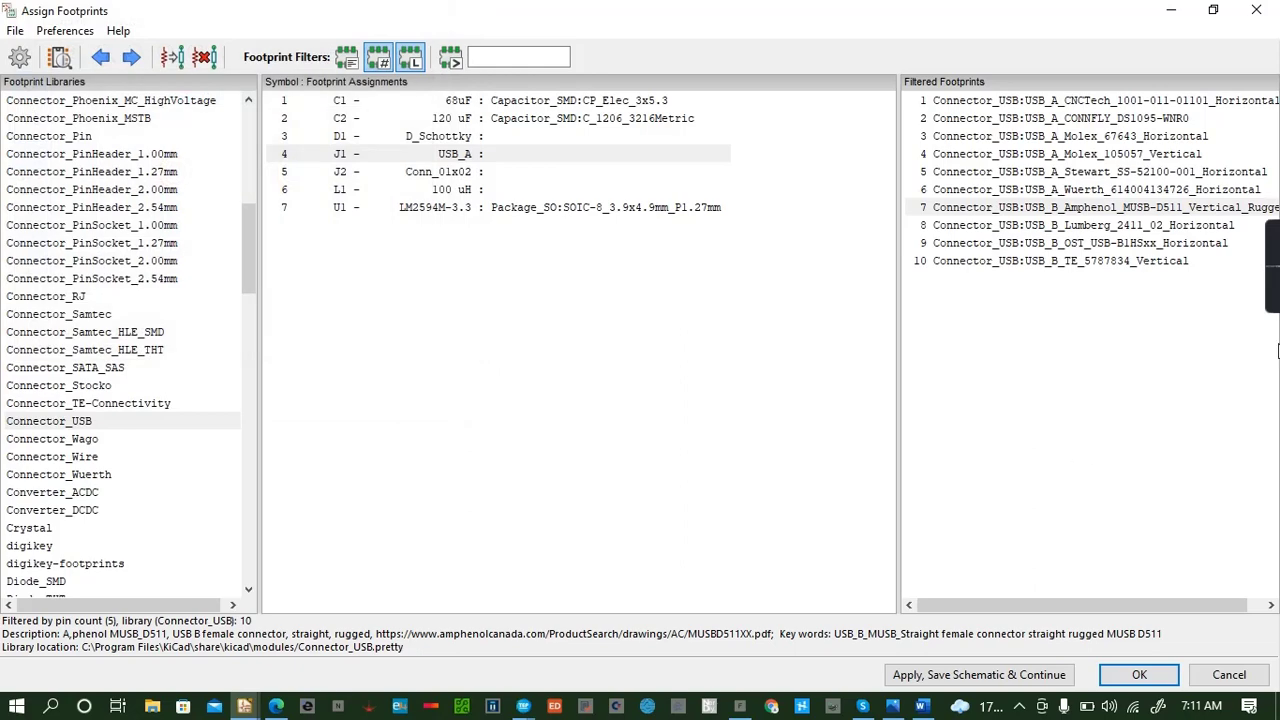
Preview the USB_B_OST_USB-B1HSxx_Horizontal footprint in 2D and 3D, and close both views.
click(1099, 245)
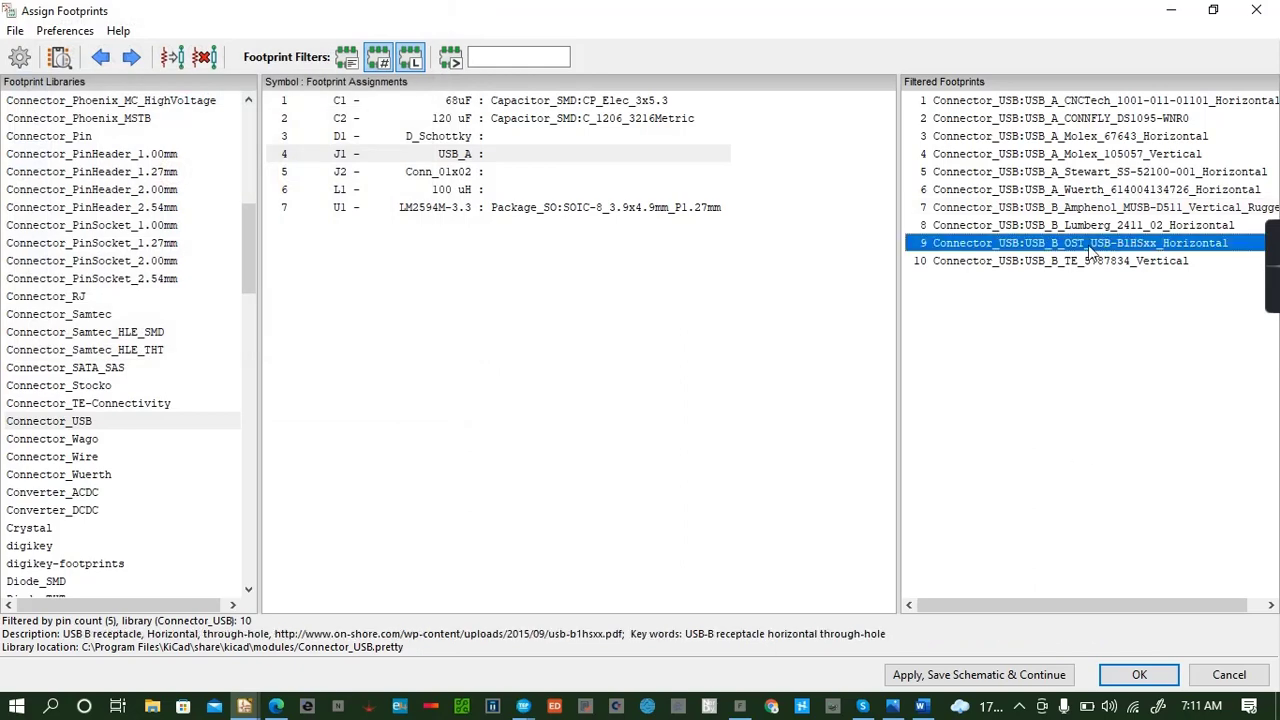
click(60, 57)
click(240, 48)
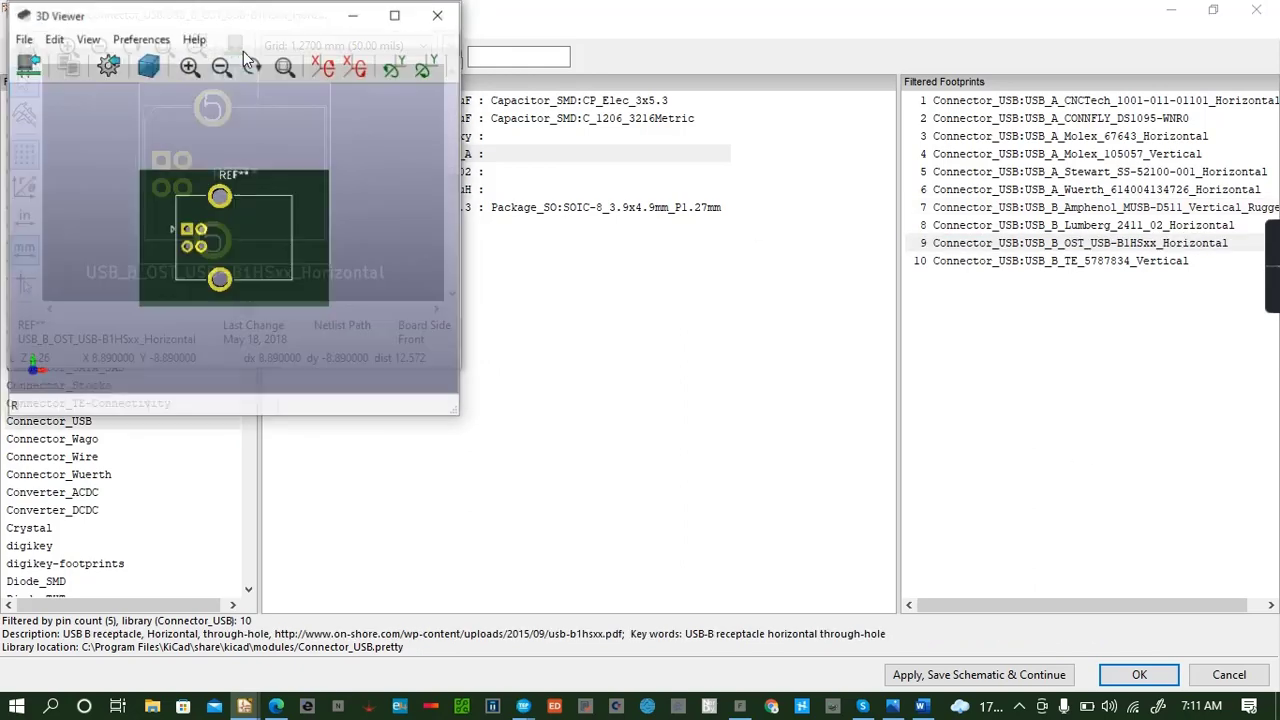
click(439, 14)
click(439, 14)
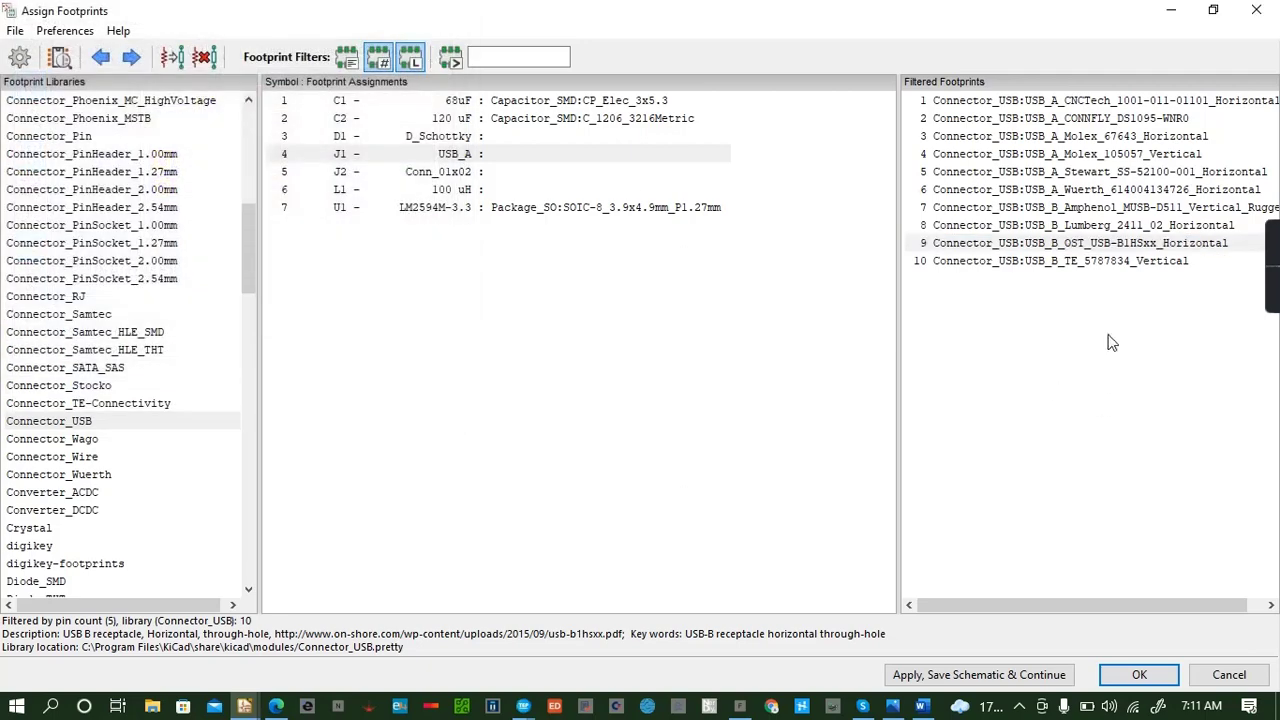
Preview the USB_B_TE_5787834_Vertical footprint in 2D and 3D, and close both views.
click(1066, 261)
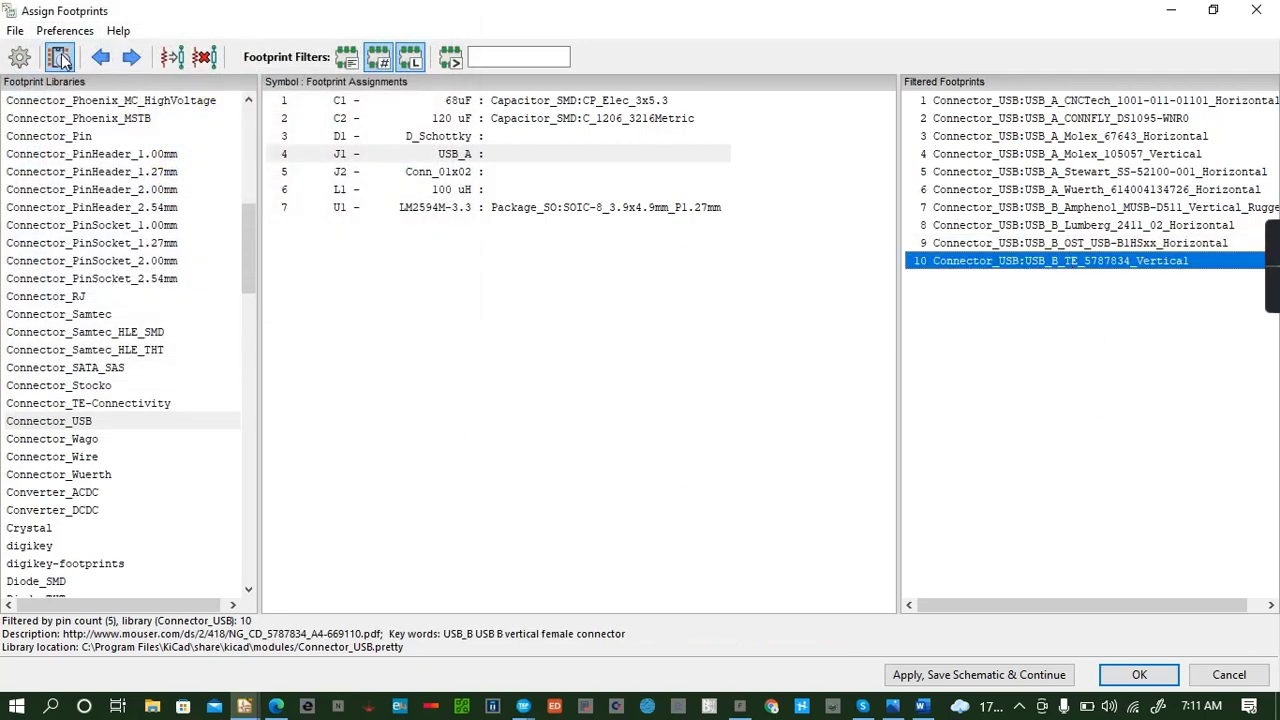
click(60, 57)
click(236, 48)
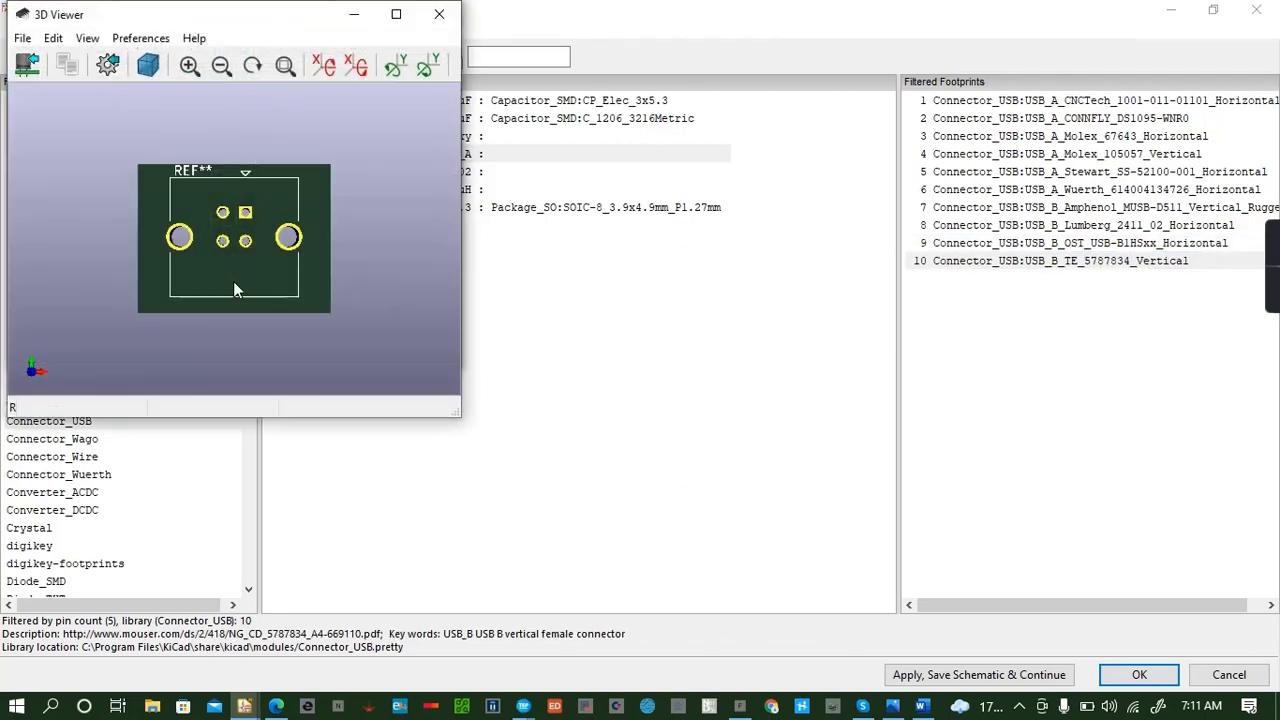
click(439, 14)
click(439, 14)
click(1160, 101)
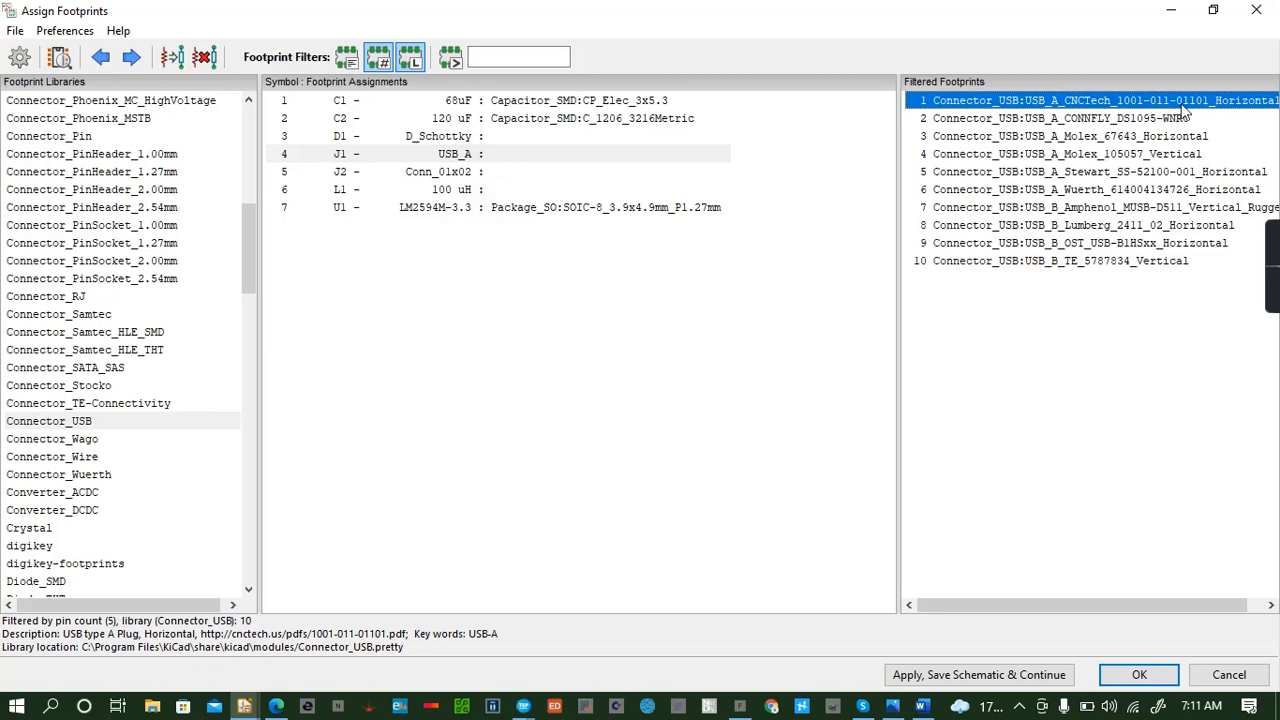
click(60, 57)
click(237, 52)
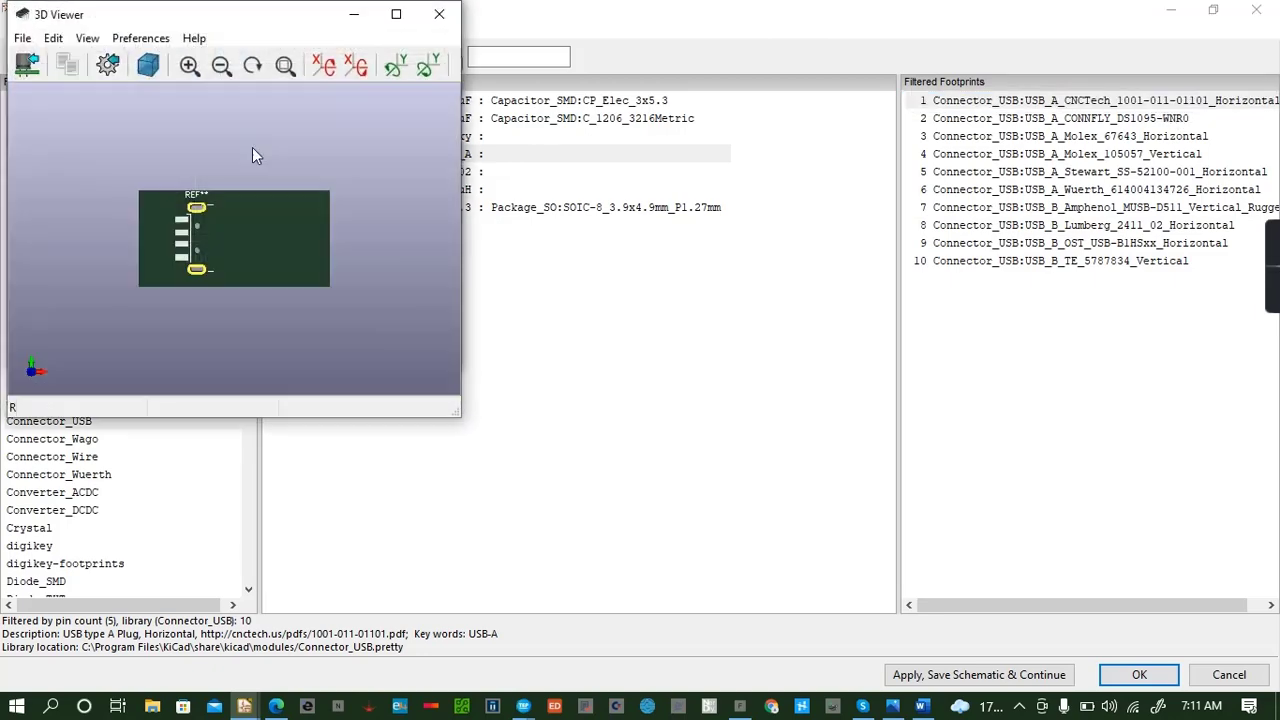
drag(252, 155, 221, 229)
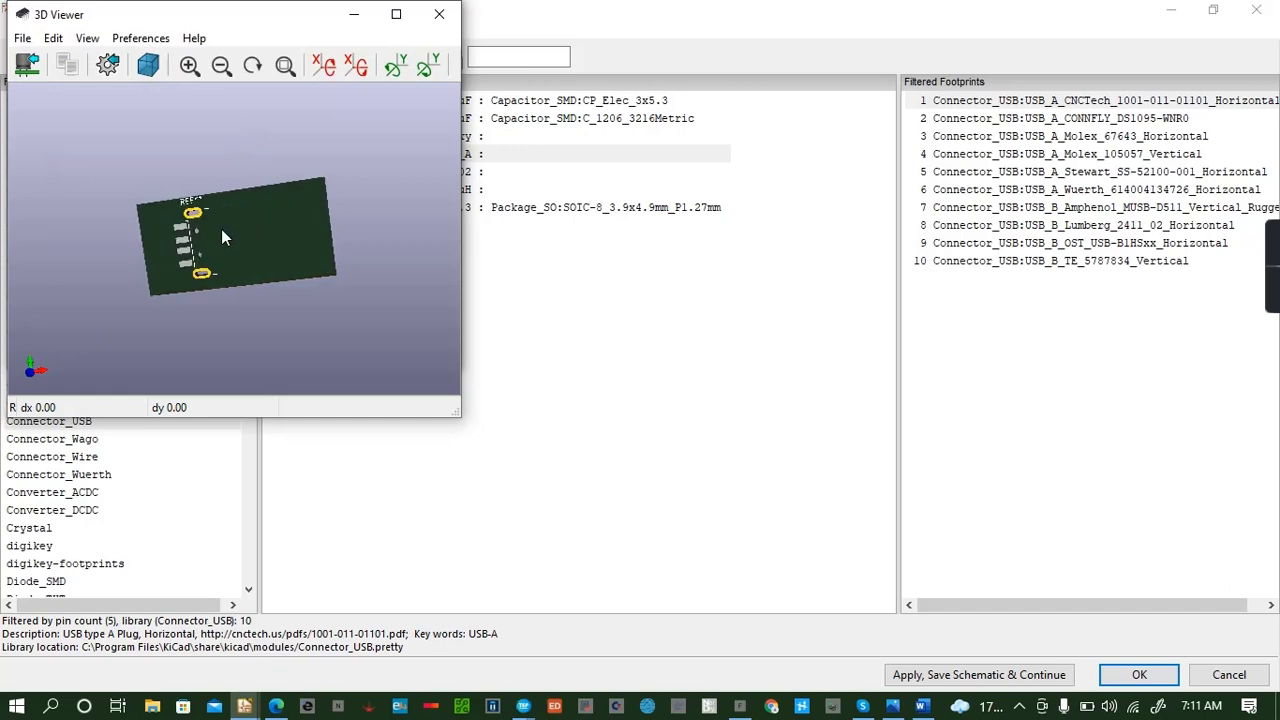
click(438, 16)
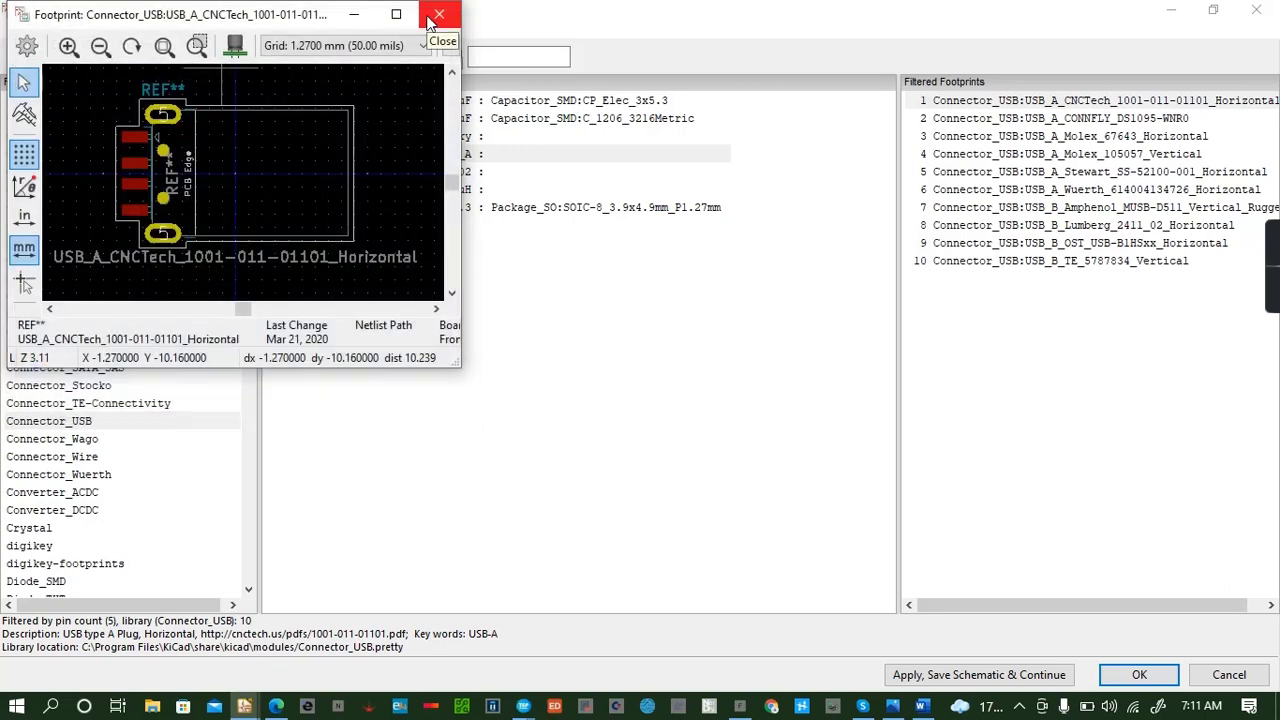
click(436, 16)
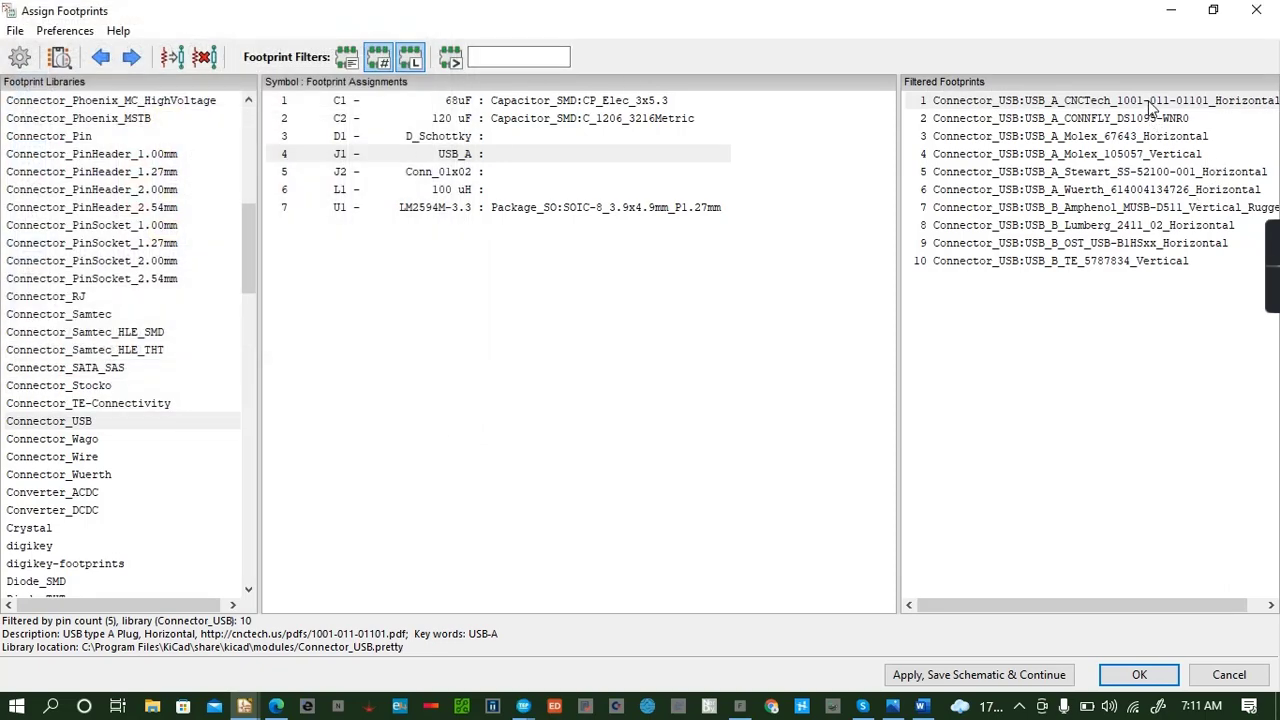
double_click(1150, 101)
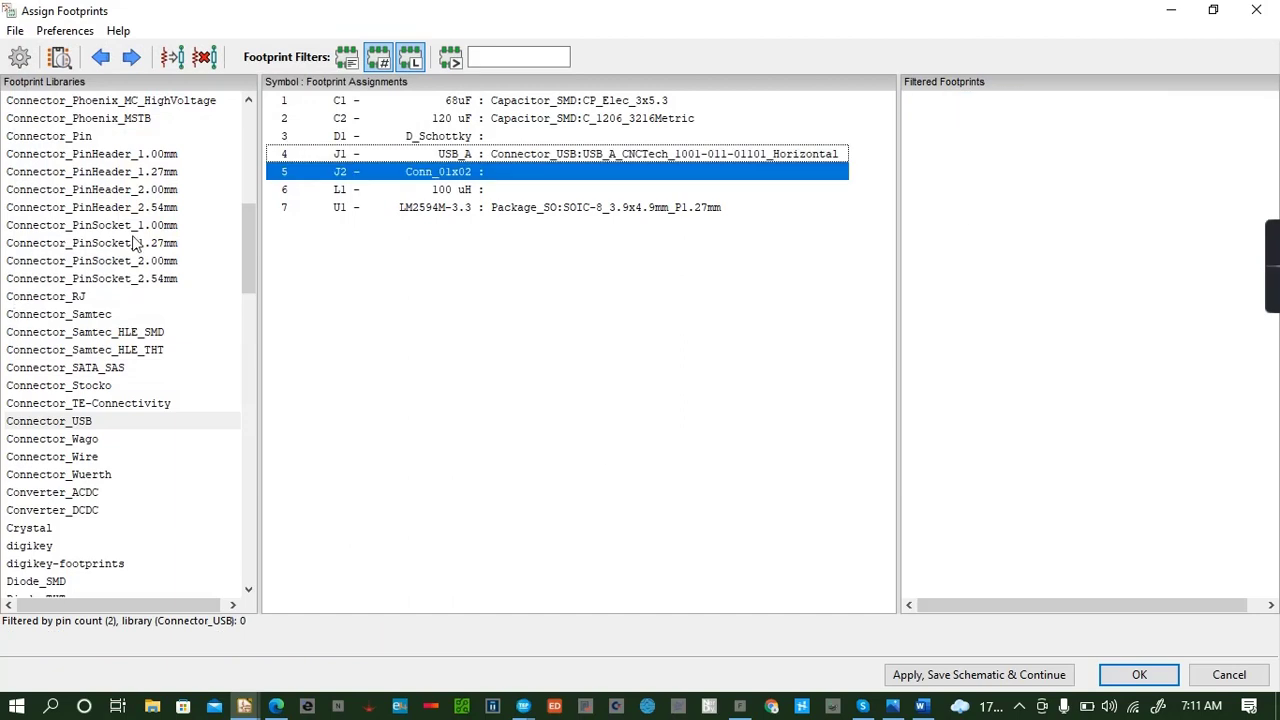
Assign the D_1206_3216Metric footprint from the Diode_SMD library to the Schottky diode D1.
click(450, 142)
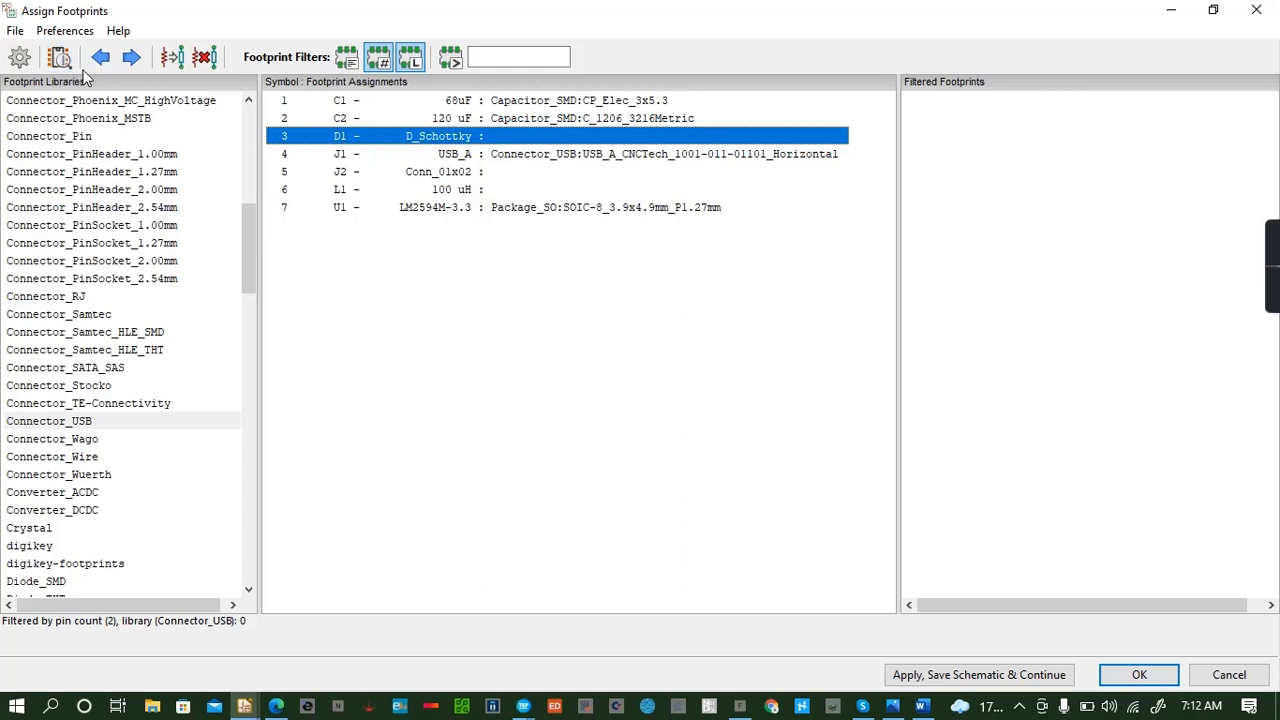
click(103, 119)
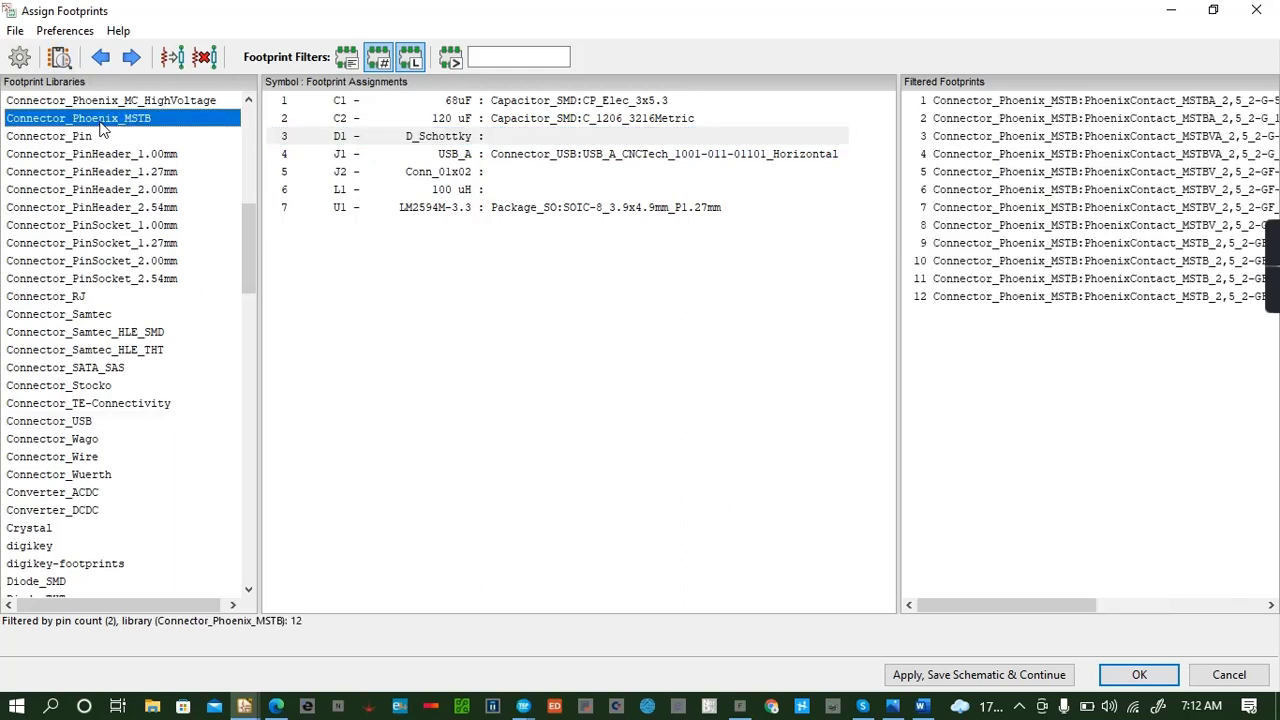
key(d)
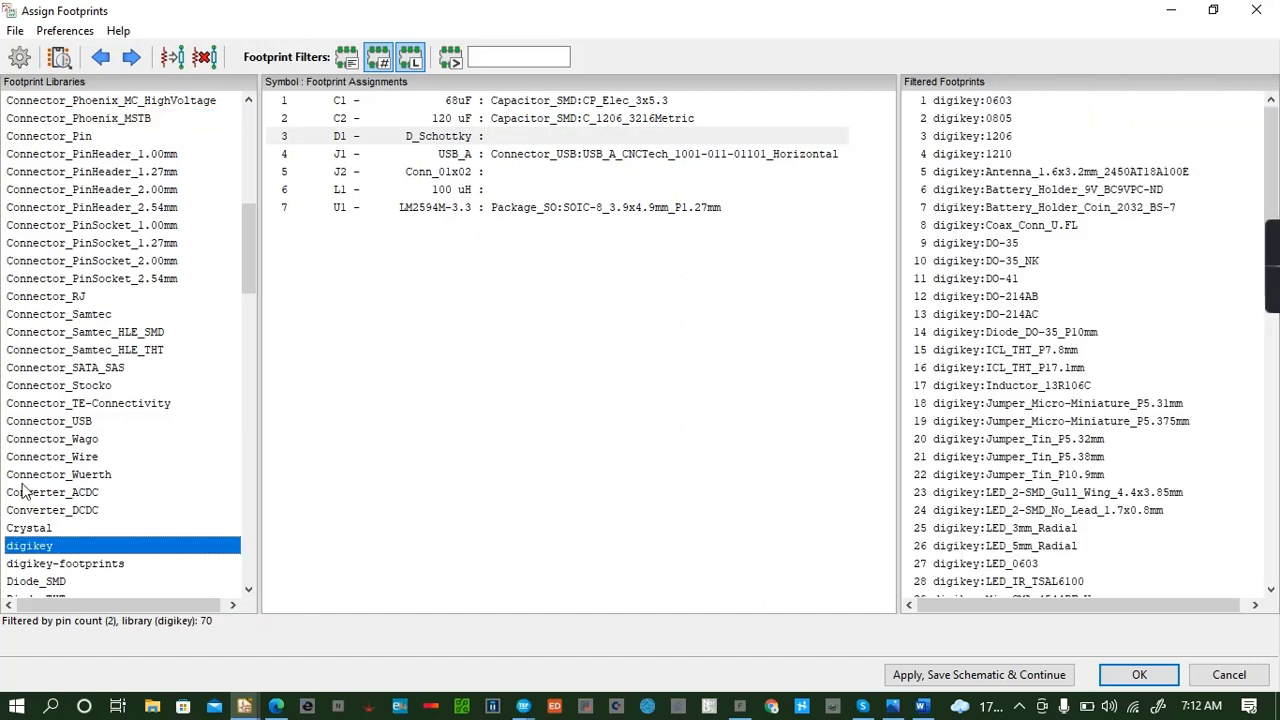
click(64, 586)
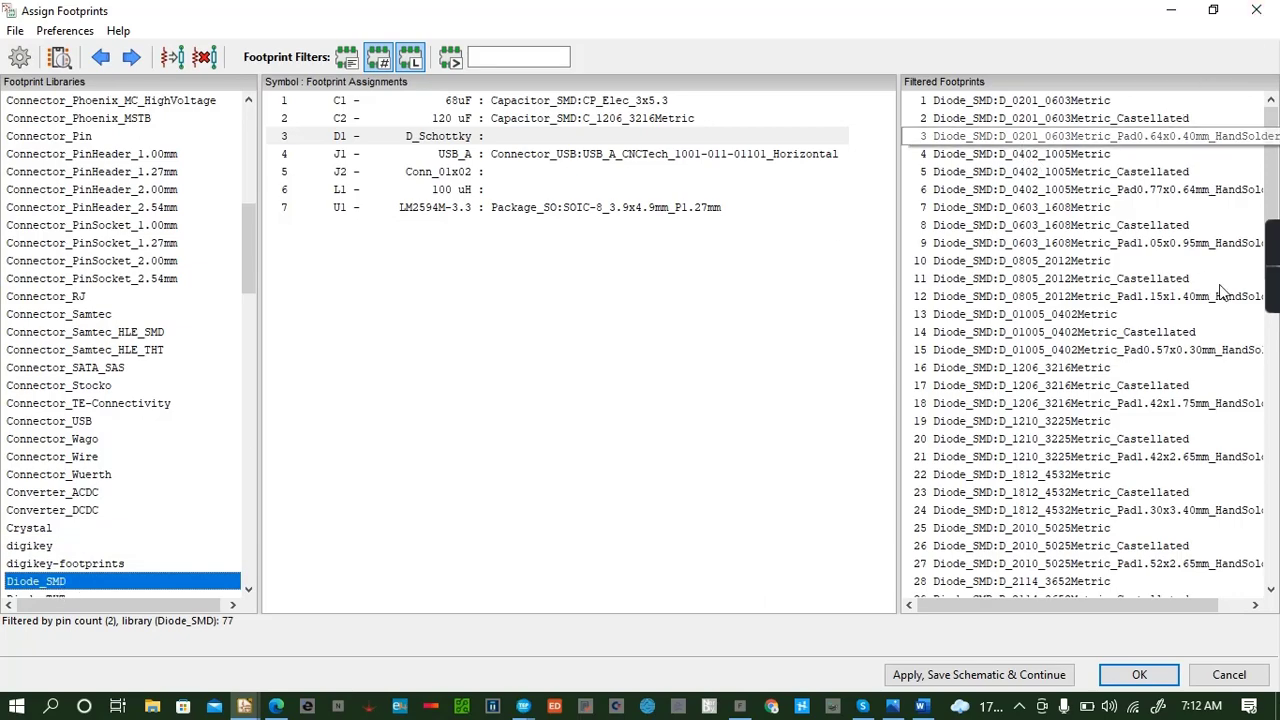
scroll(1040, 322, down, 3)
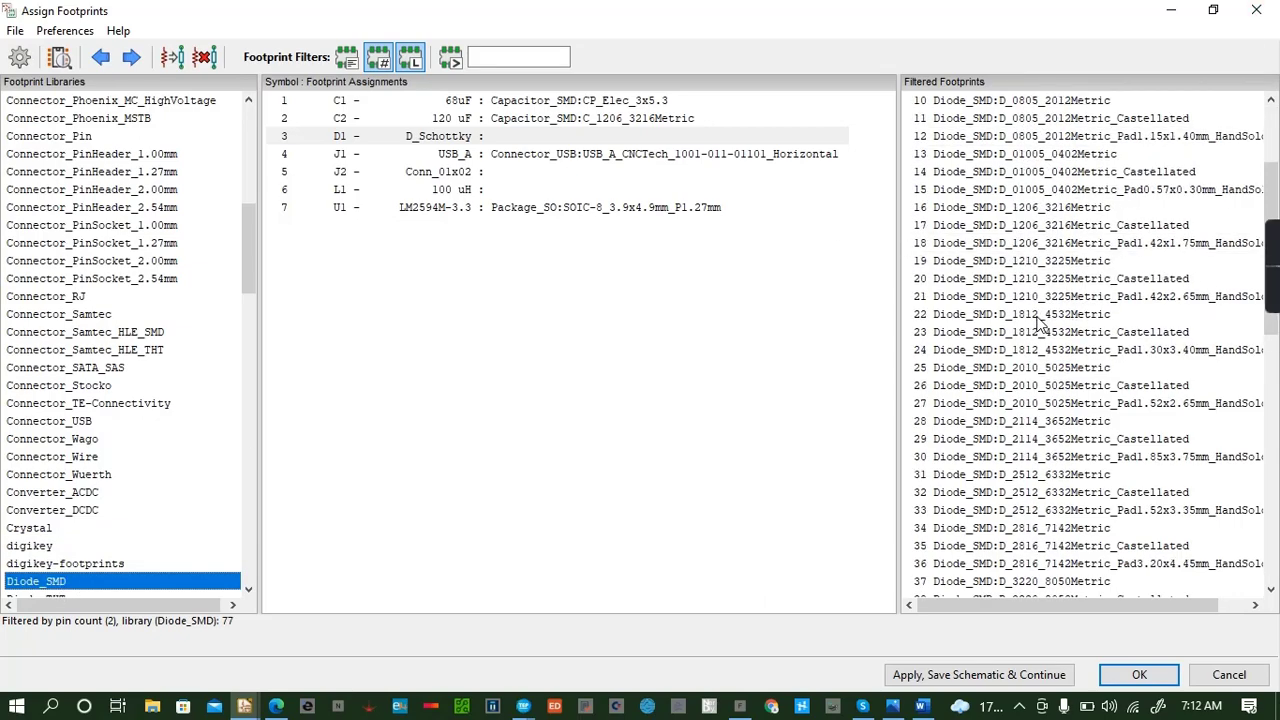
scroll(1030, 380, down, 3)
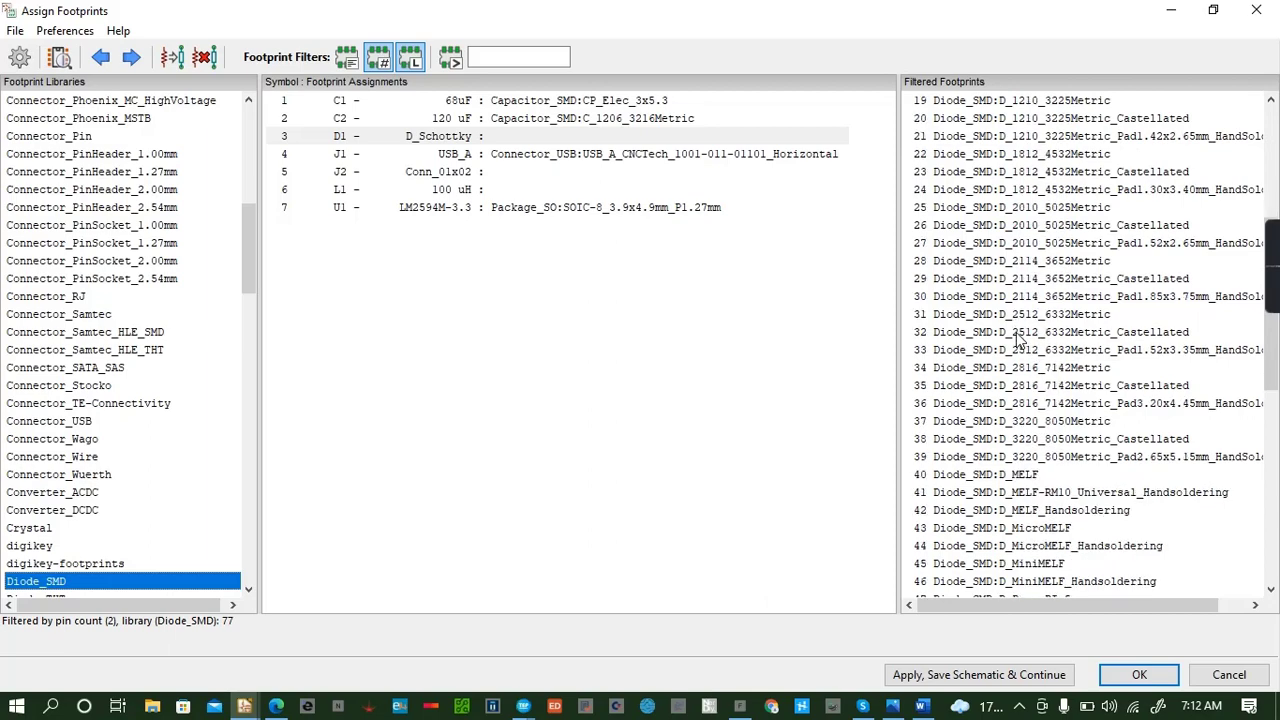
scroll(1018, 340, down, 1)
scroll(1018, 340, up, 3)
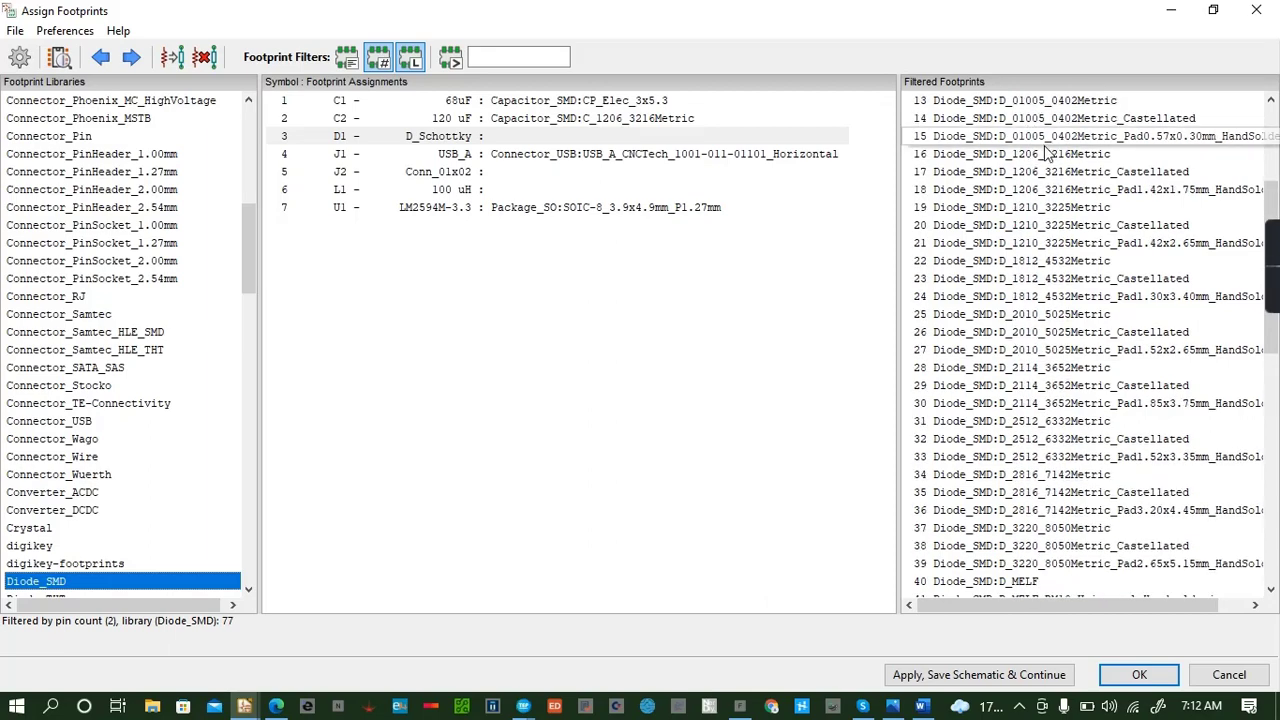
double_click(1046, 157)
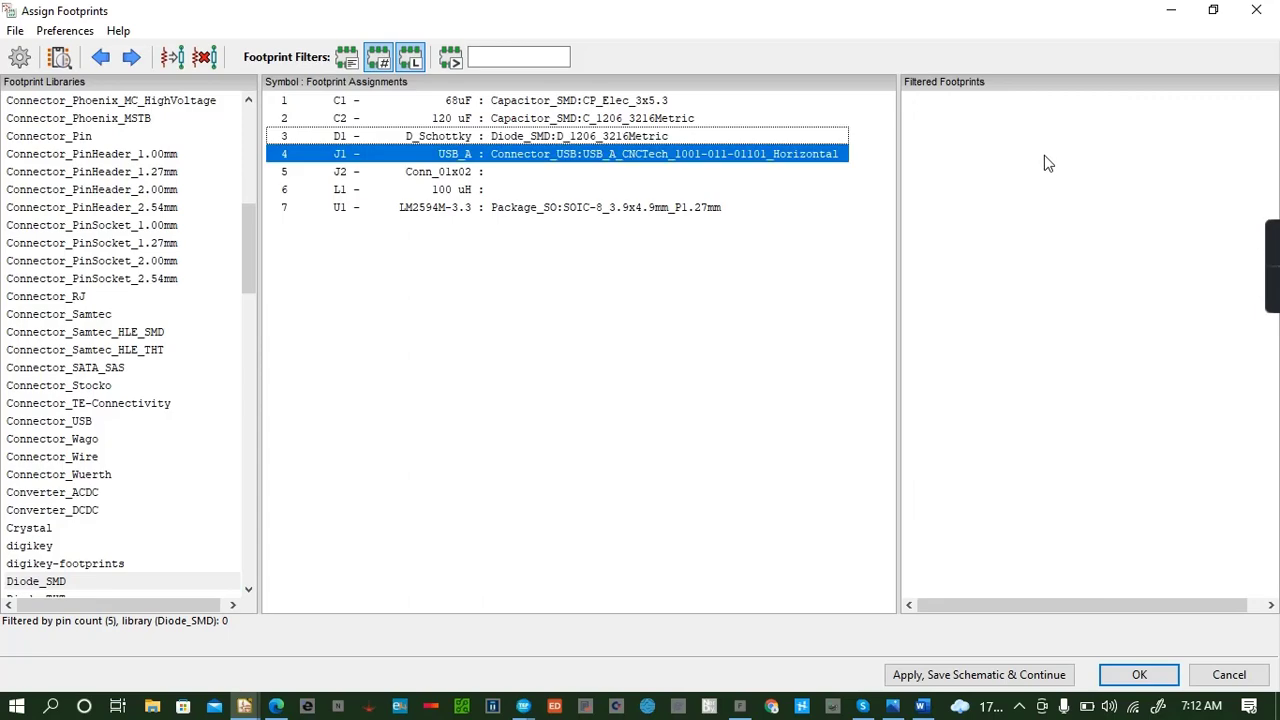
Browse the JST, JAE, IDC and Molex connector libraries for a footprint for the two-pin connector J2.
click(426, 174)
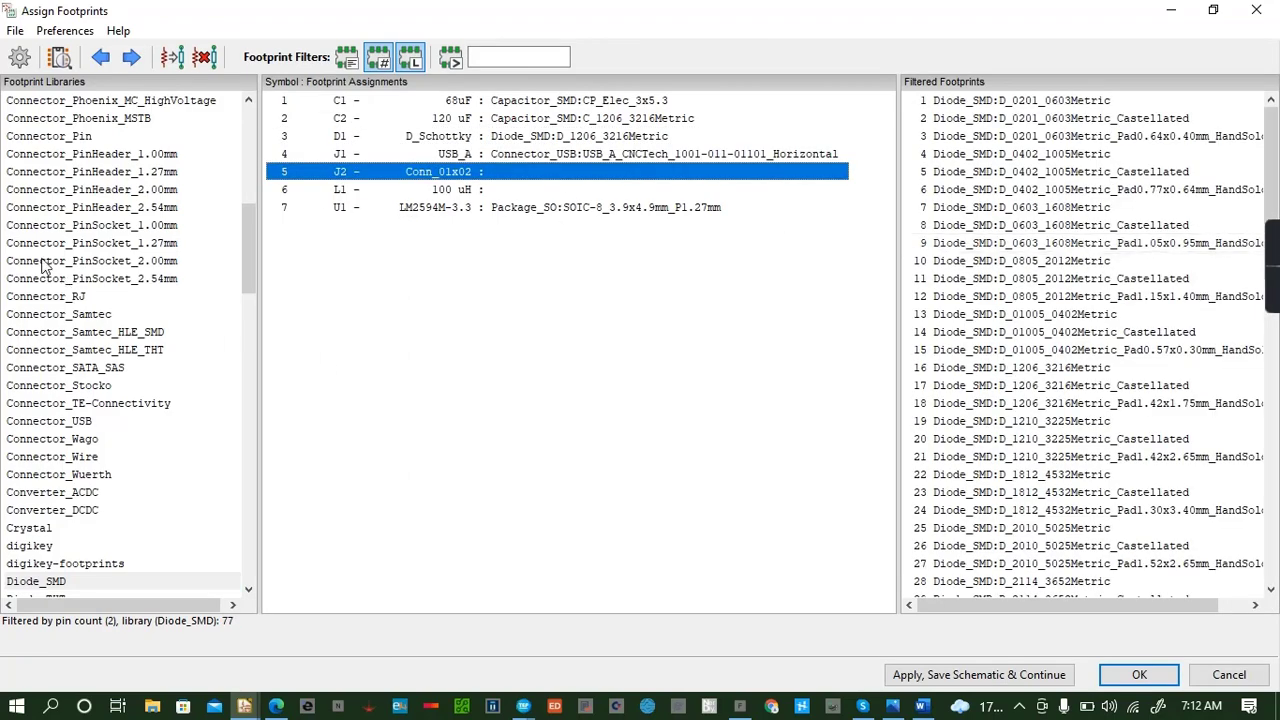
scroll(85, 398, down, 1)
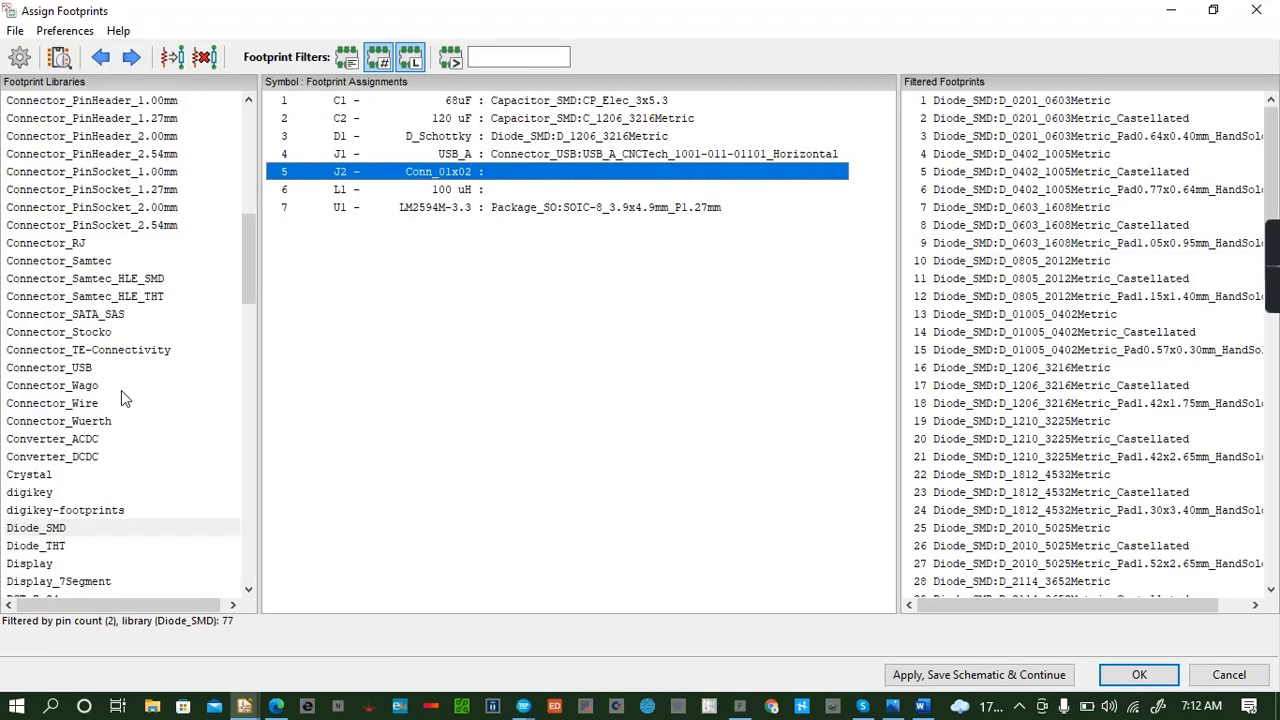
scroll(103, 360, up, 2)
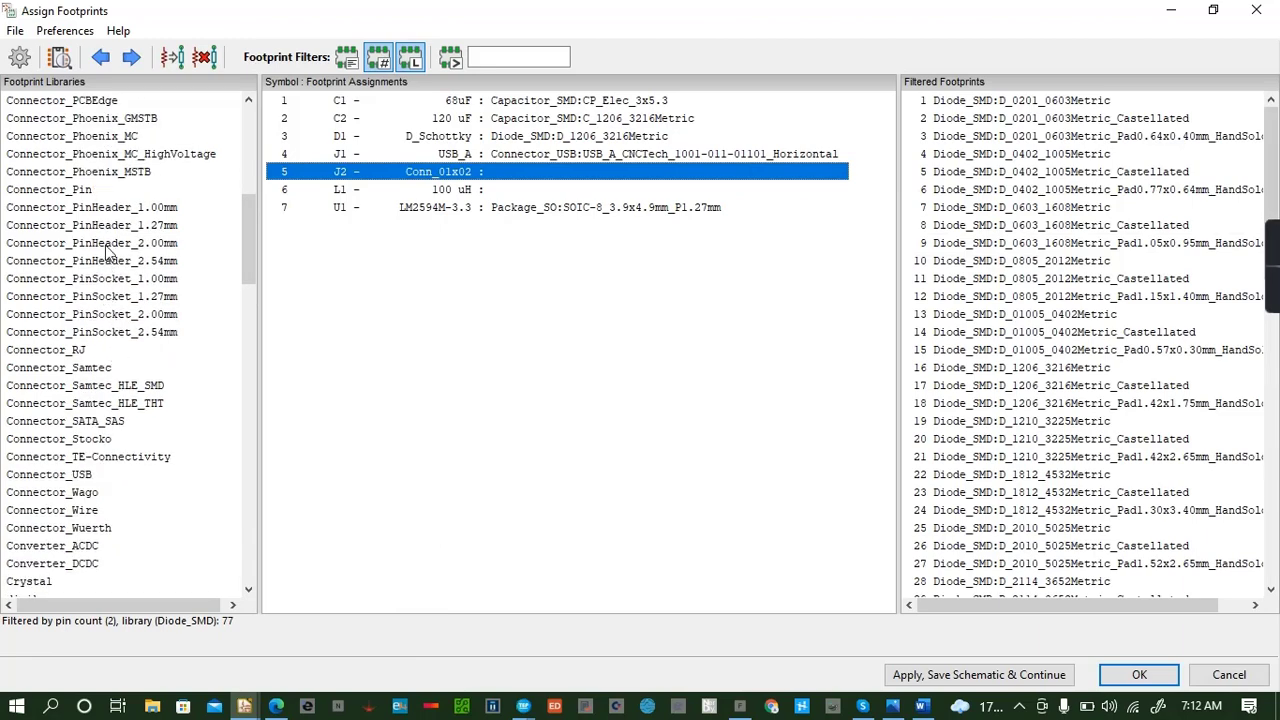
scroll(110, 235, up, 1)
scroll(110, 235, up, 1)
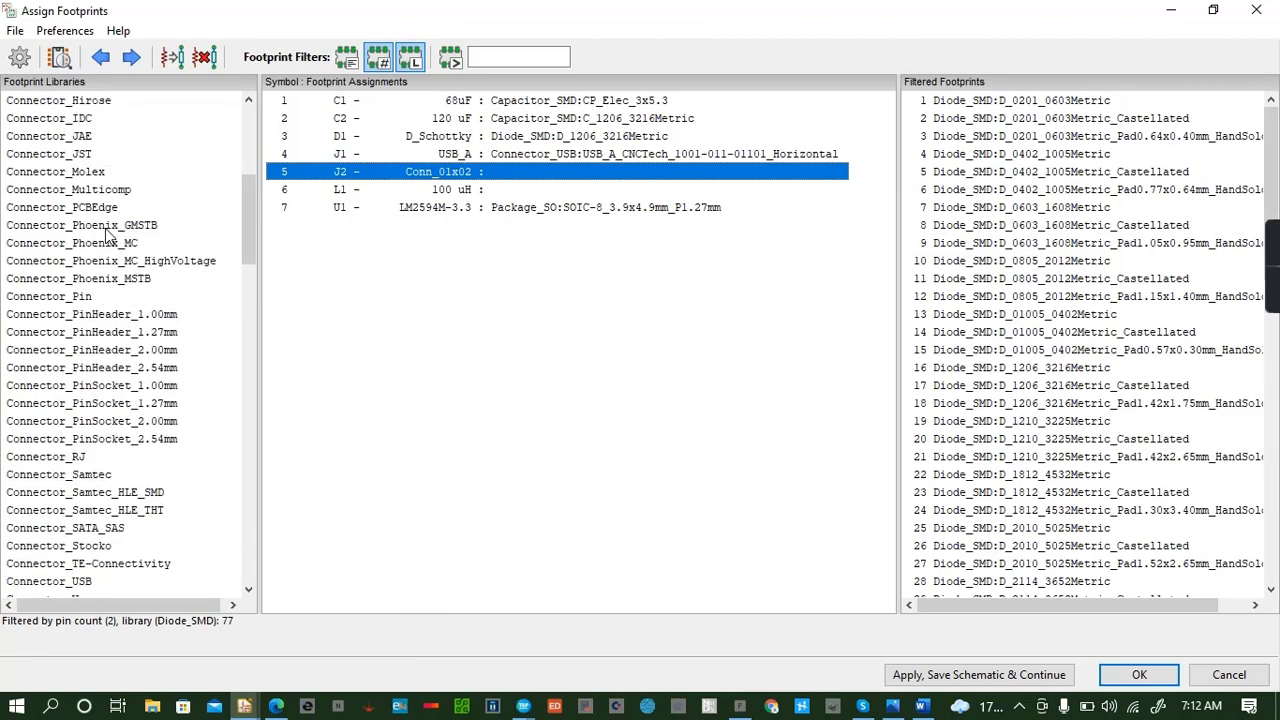
click(69, 155)
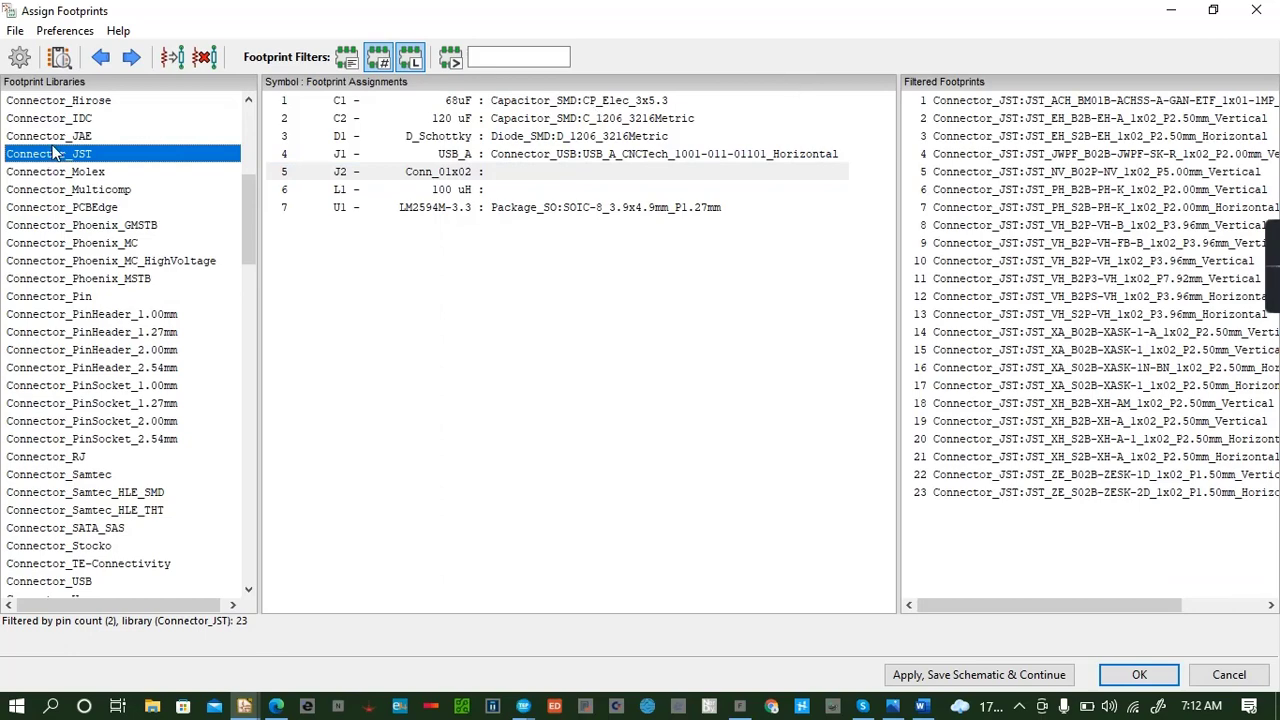
click(78, 137)
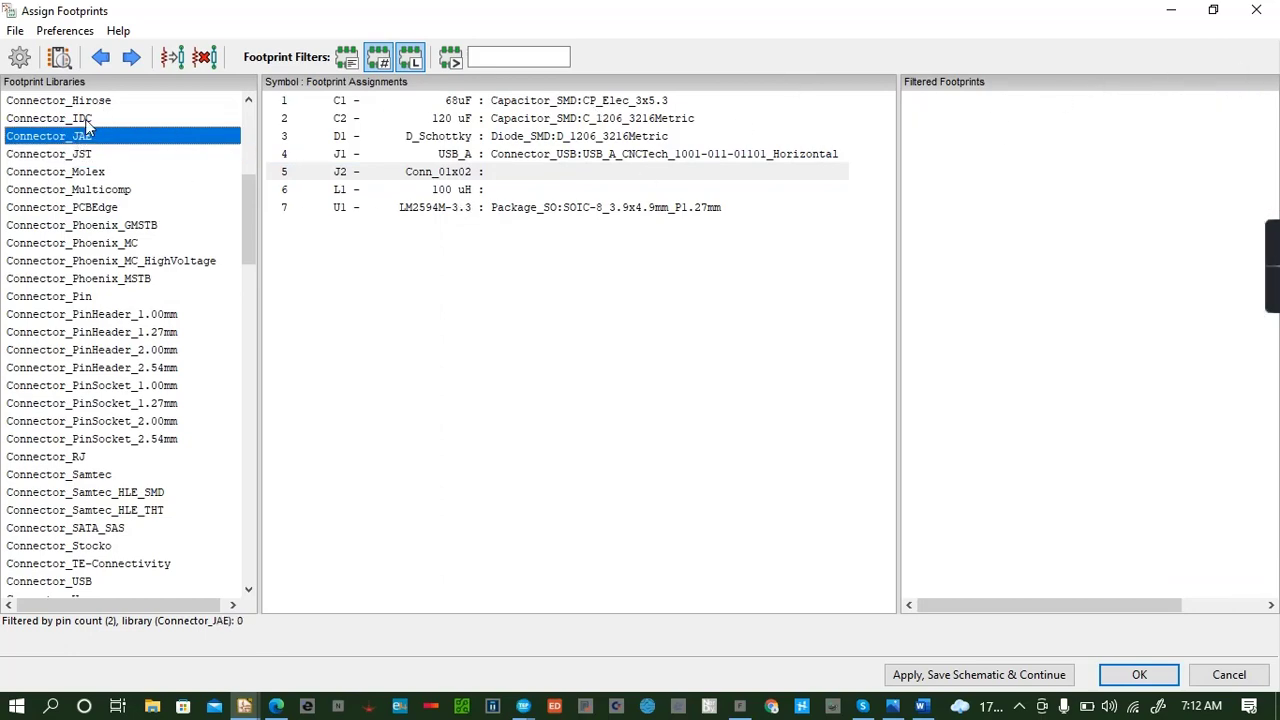
click(86, 121)
click(69, 176)
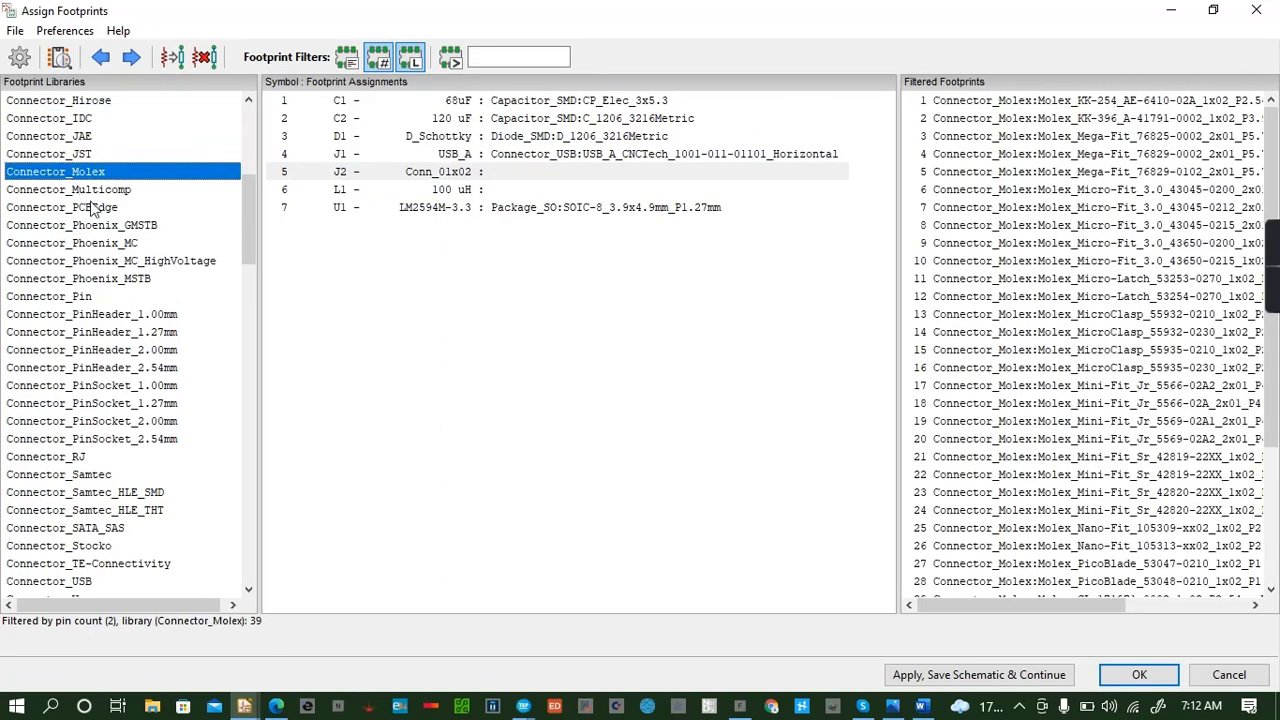
Preview the PhoenixContact_MCV_1,5_2-G-3.5_1x02_P3.50mm_Vertical footprint from Connector_Phoenix_MC in 2D and 3D, and assign it to J2.
click(76, 243)
click(1096, 101)
click(59, 57)
click(190, 64)
drag(244, 191, 264, 251)
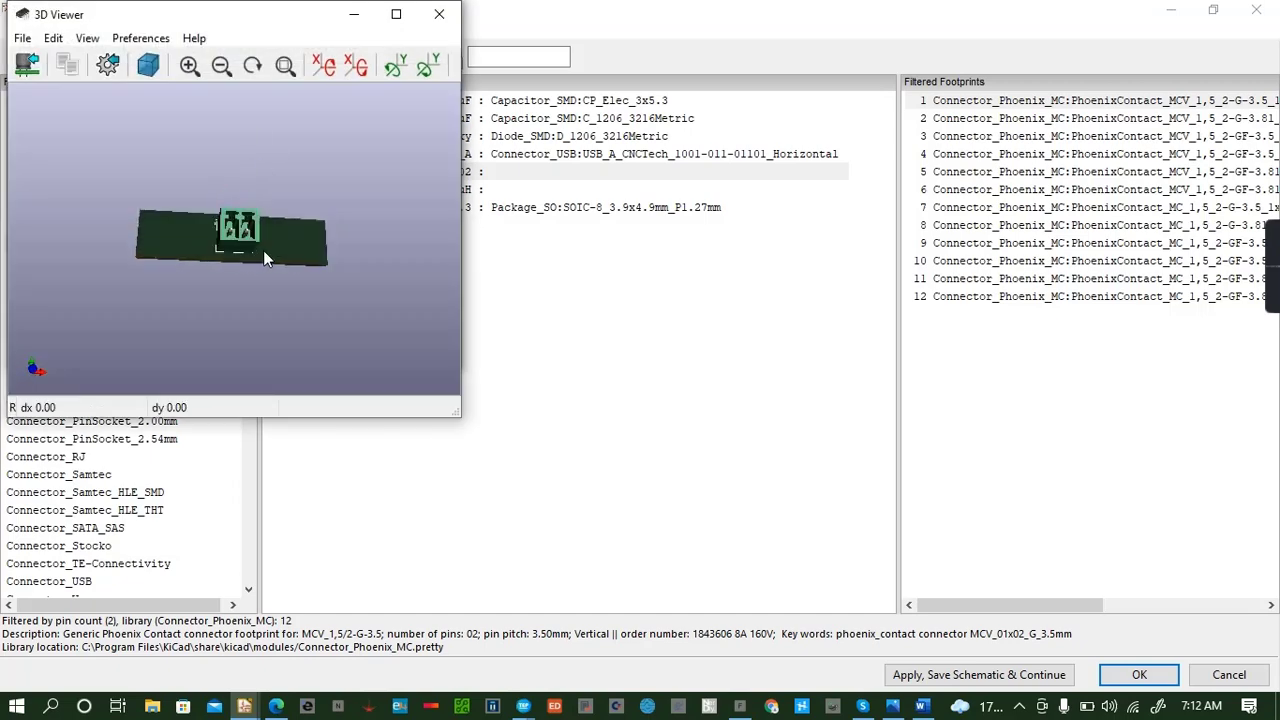
click(439, 14)
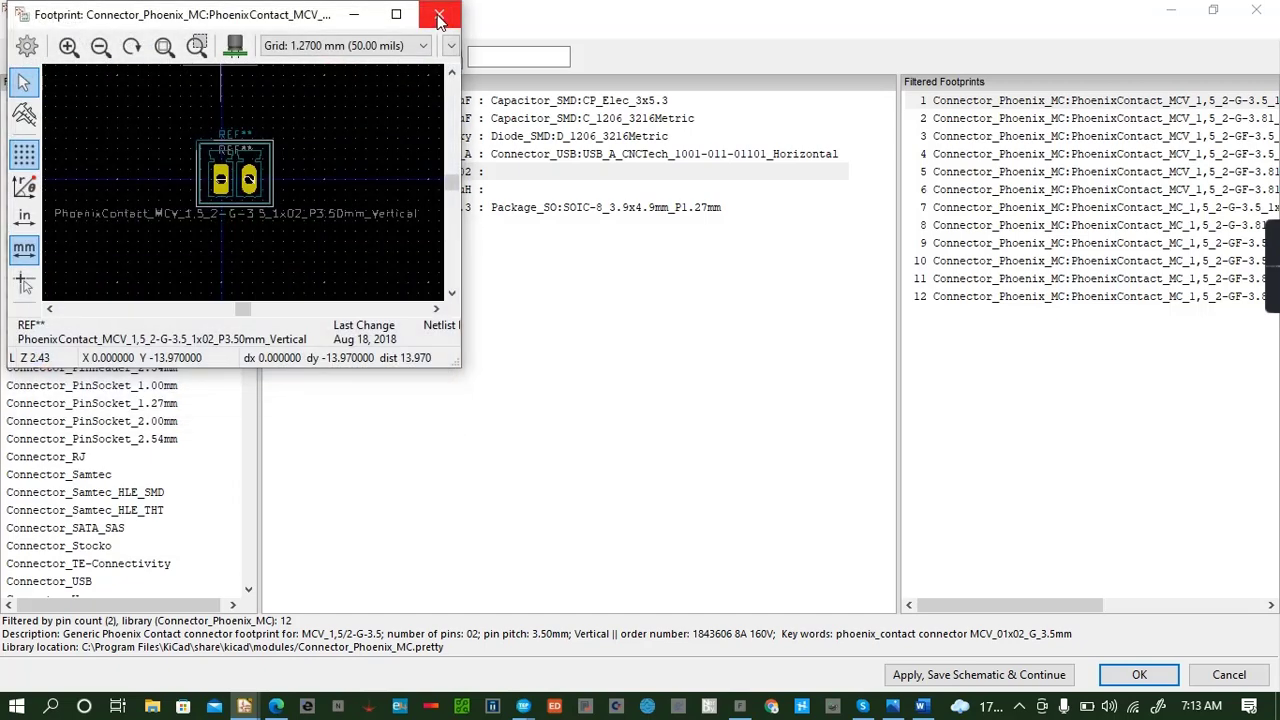
click(439, 14)
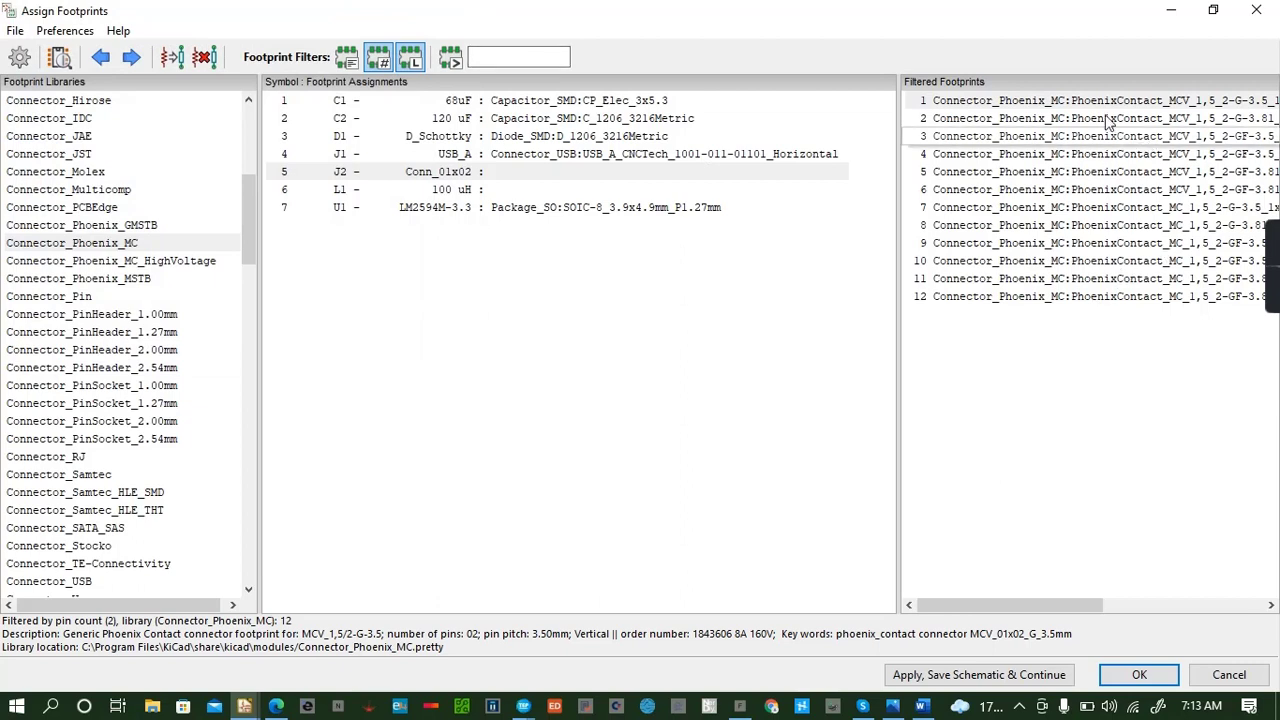
double_click(1065, 101)
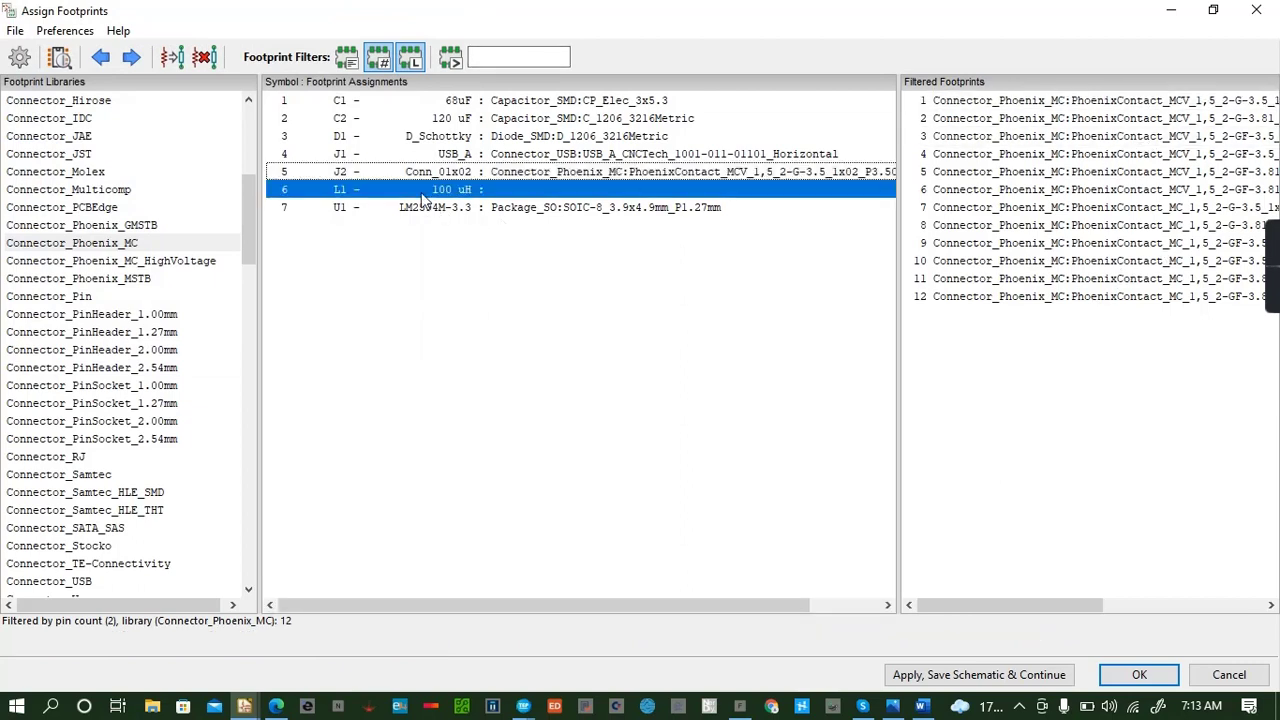
Assign the L_1206_3216Metric footprint from the Inductor_SMD library to inductor L1, and save all footprint assignments to the schematic.
click(96, 231)
key(i)
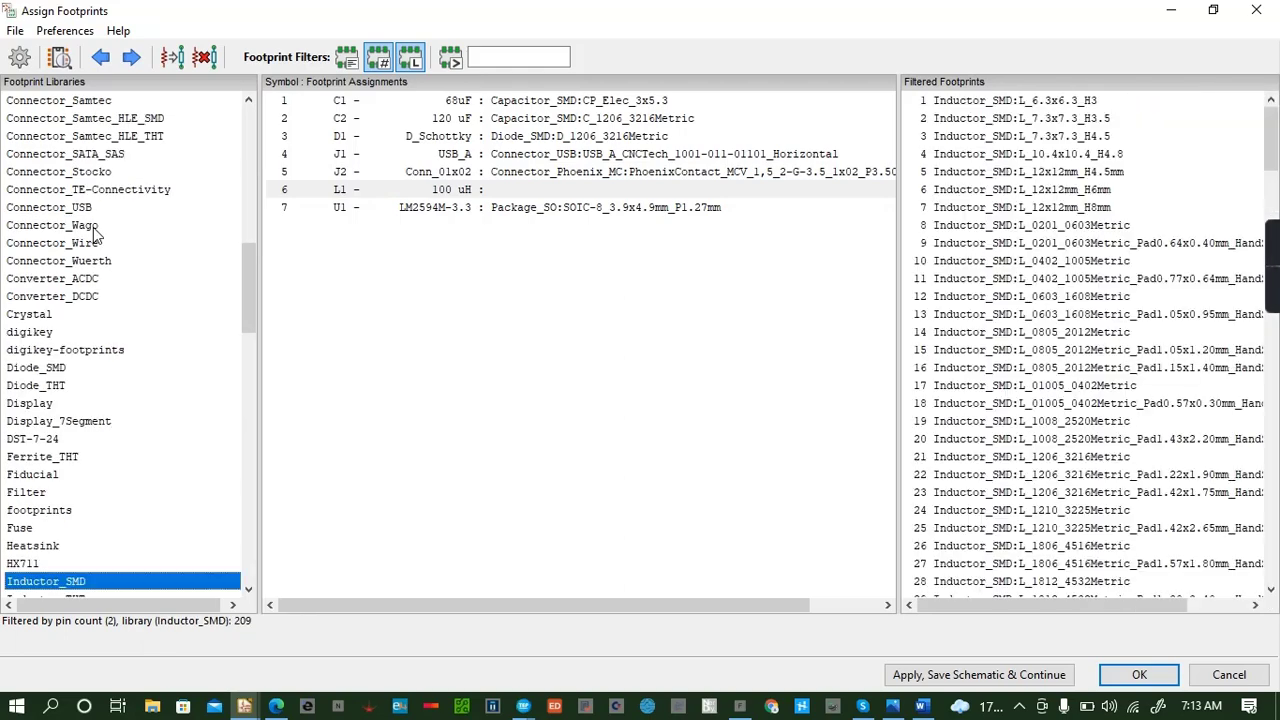
scroll(118, 490, down, 1)
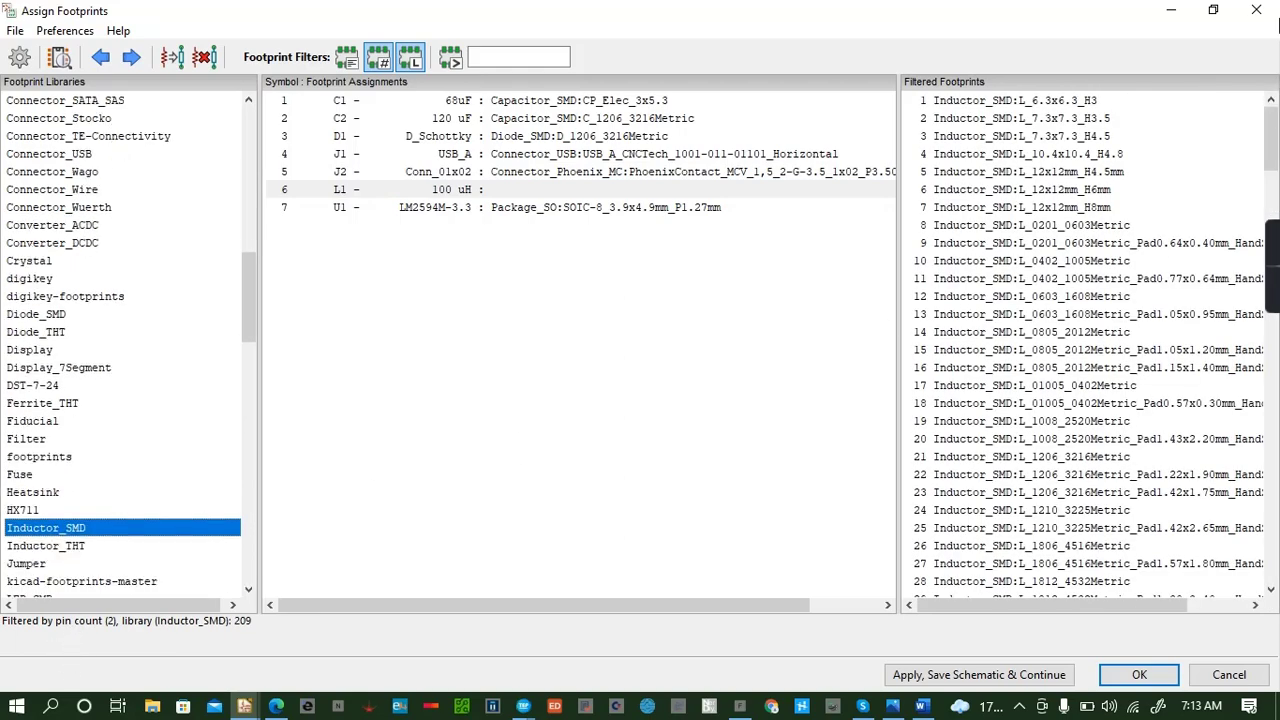
scroll(1072, 237, down, 8)
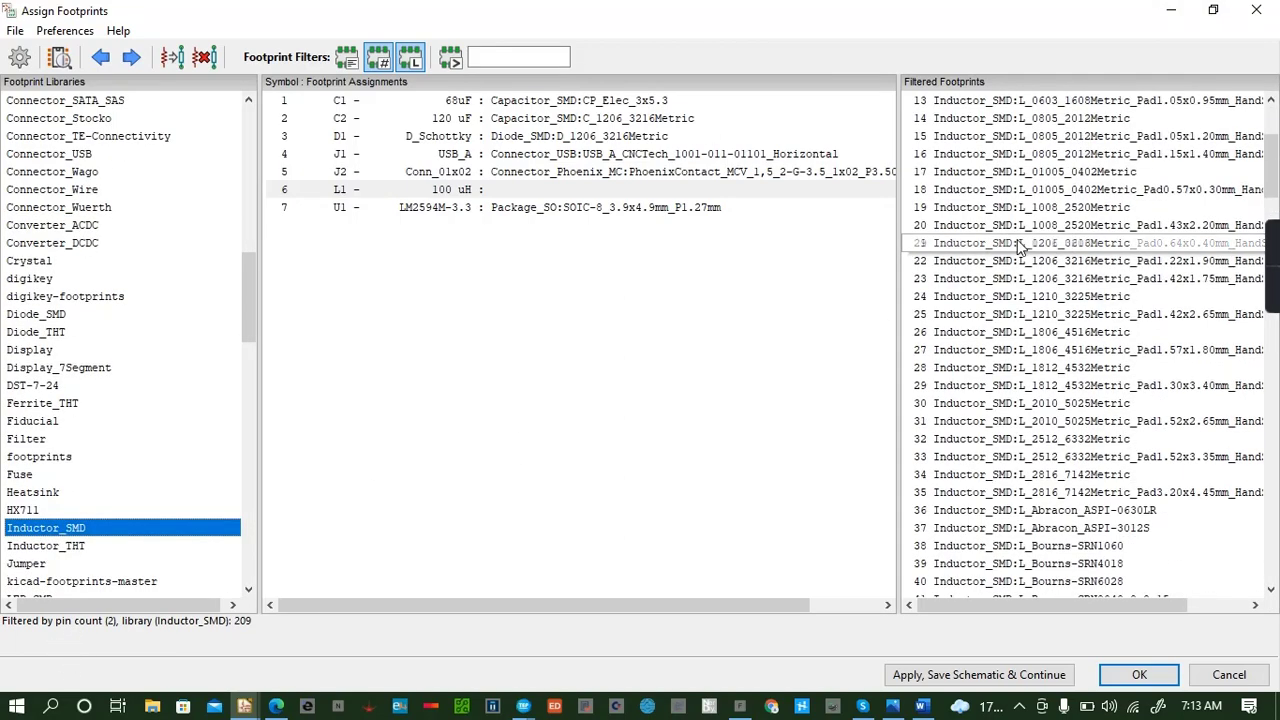
scroll(1012, 213, up, 1)
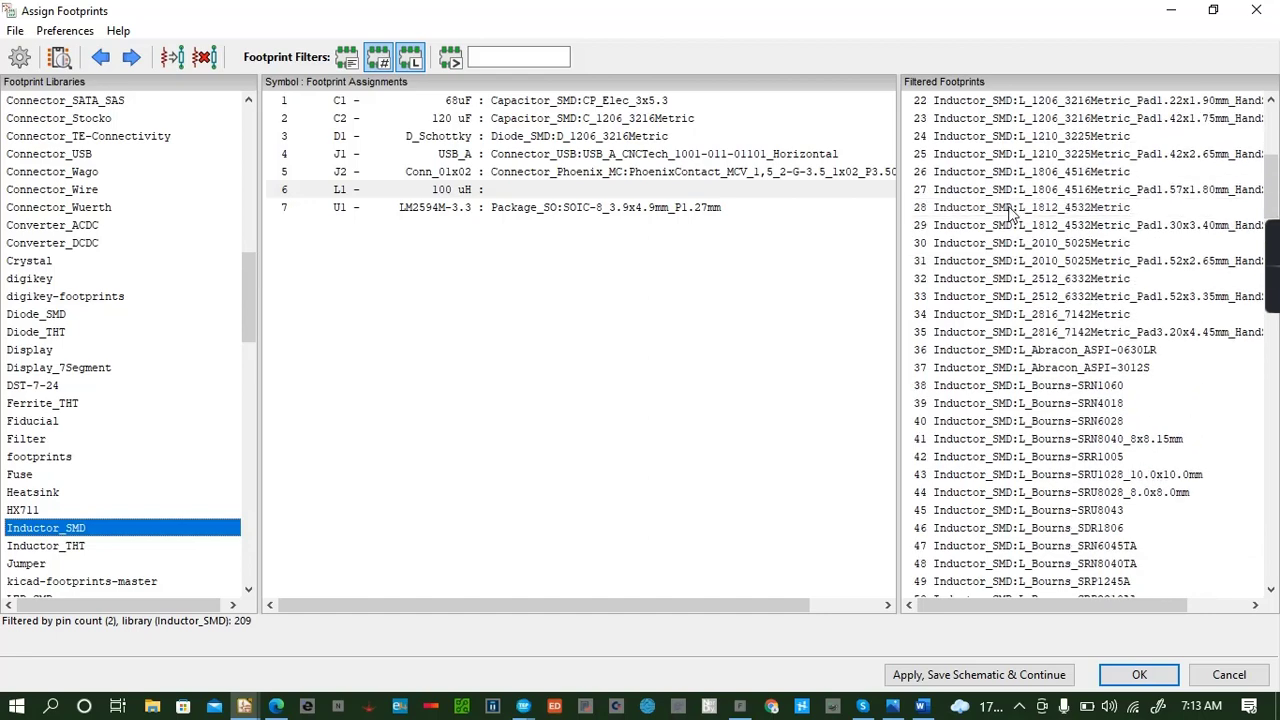
scroll(1012, 213, up, 1)
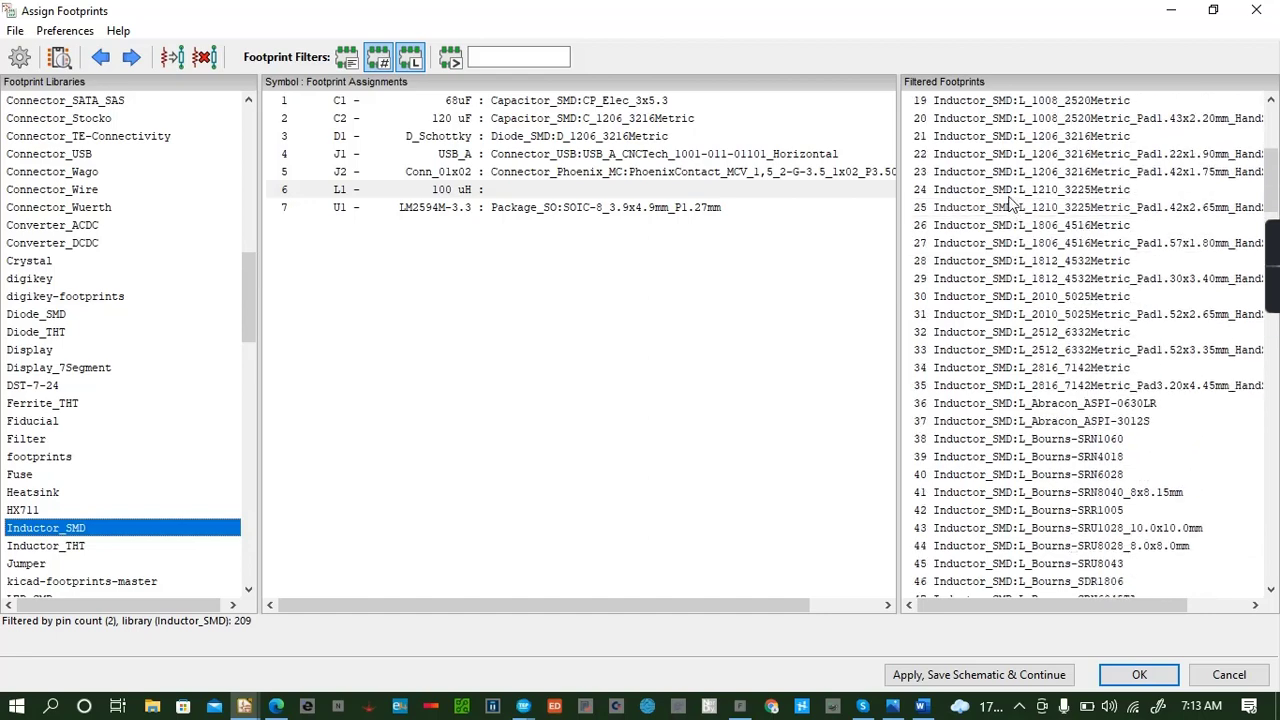
double_click(1076, 136)
click(613, 340)
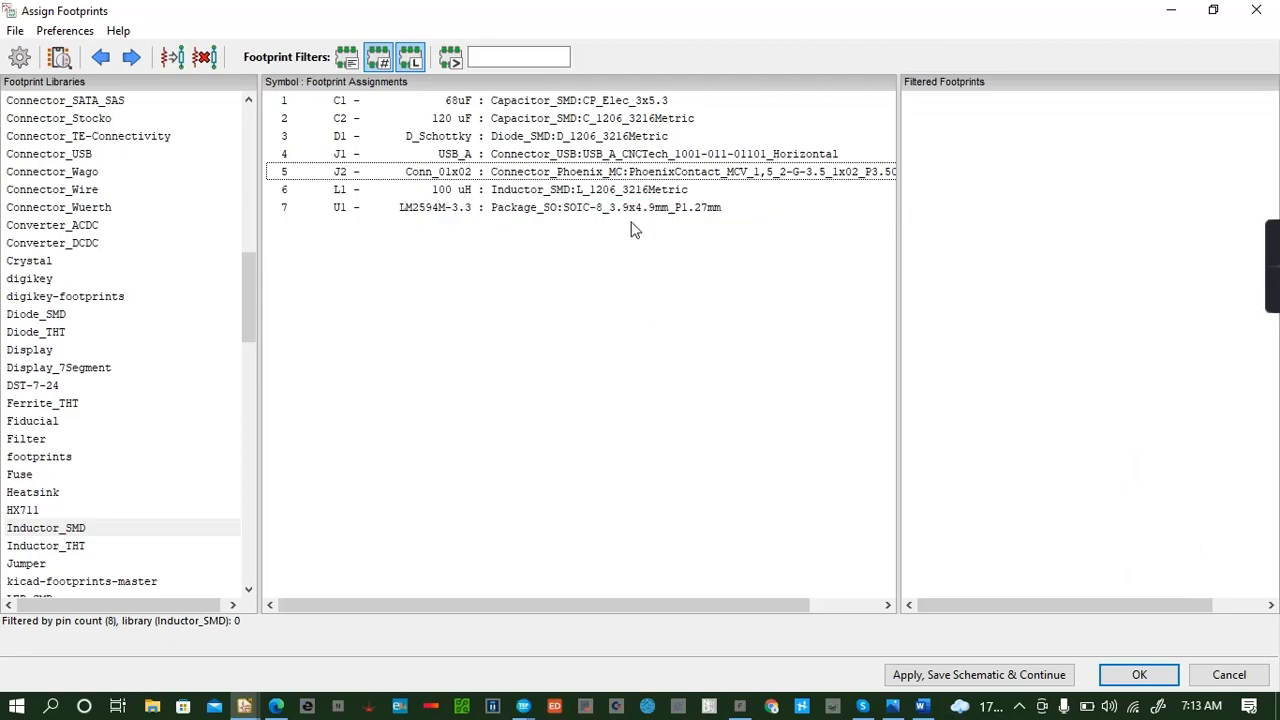
click(1005, 677)
click(1140, 676)
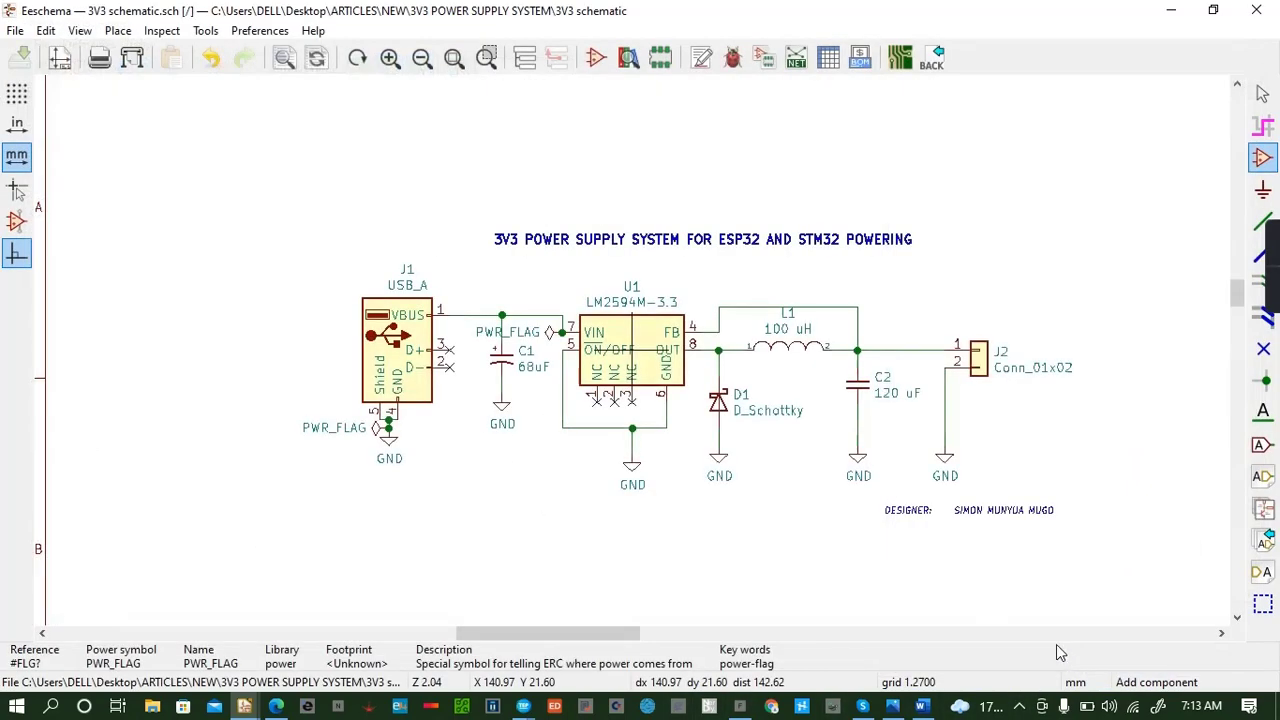
Run the electrical rules check on the schematic again and close the checker.
click(733, 57)
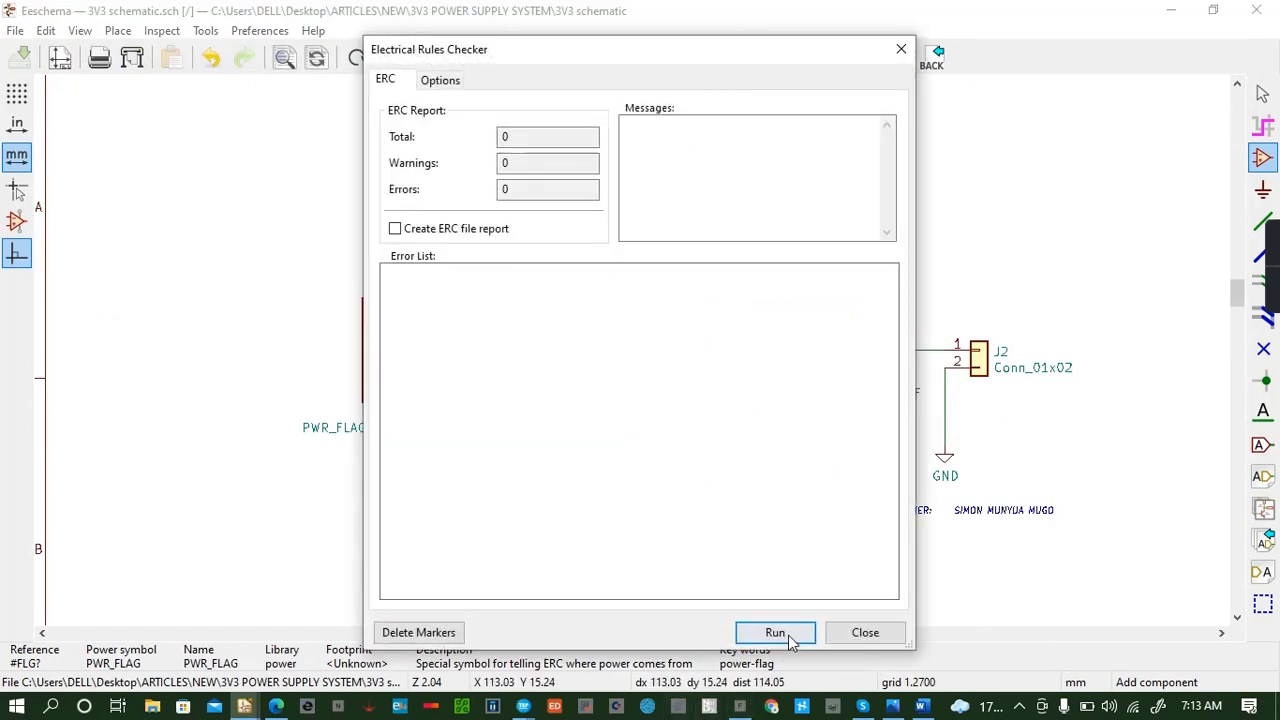
click(778, 632)
click(899, 51)
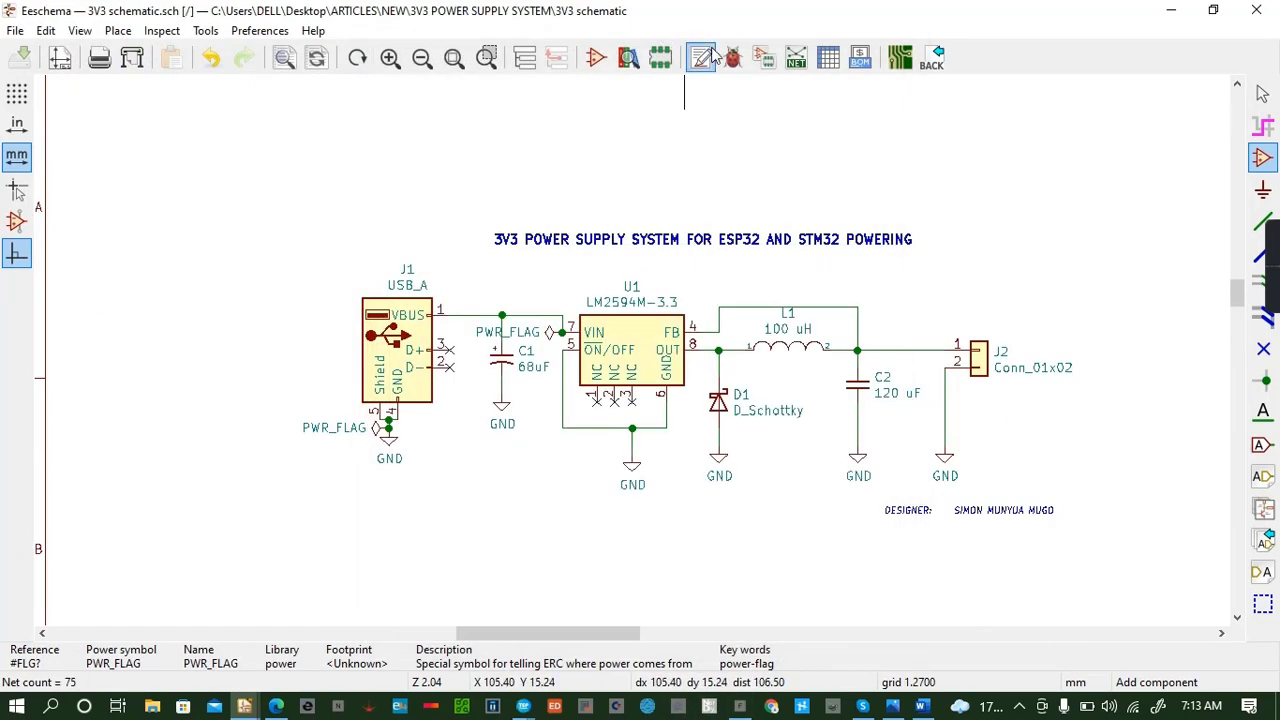
Generate and save the schematic's netlist in the default Pcbnew format.
click(796, 57)
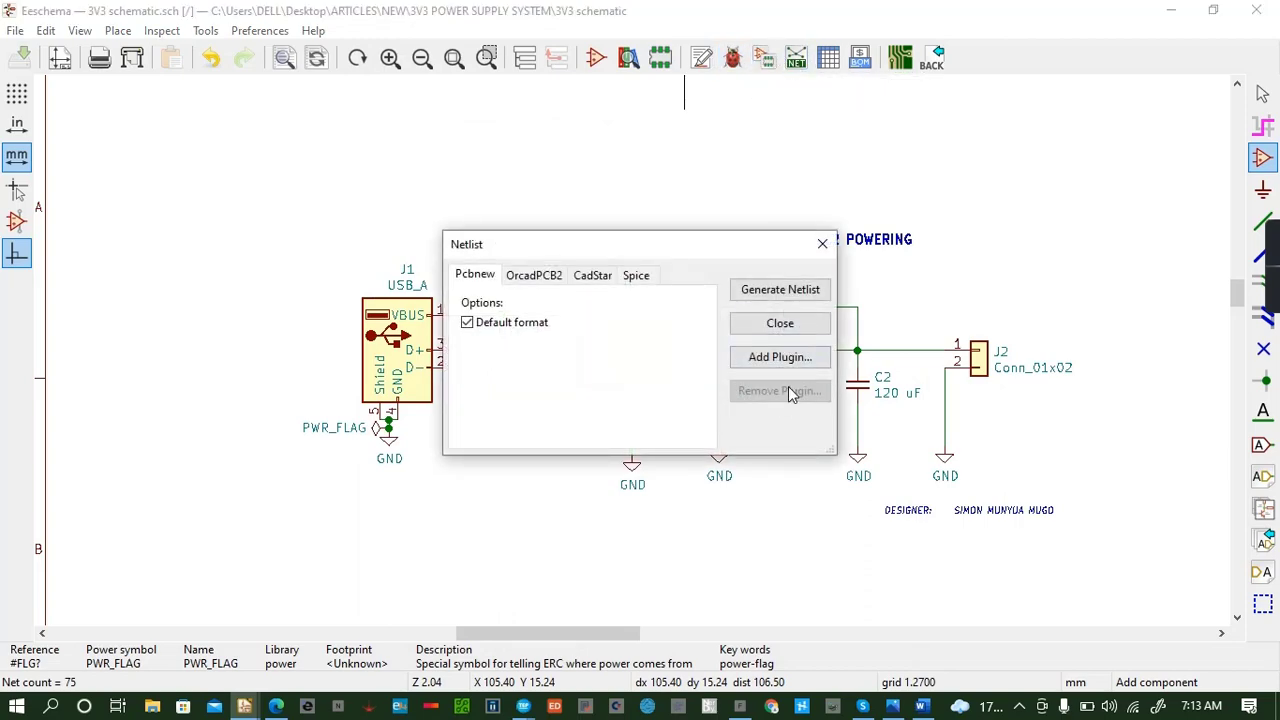
click(781, 290)
click(924, 629)
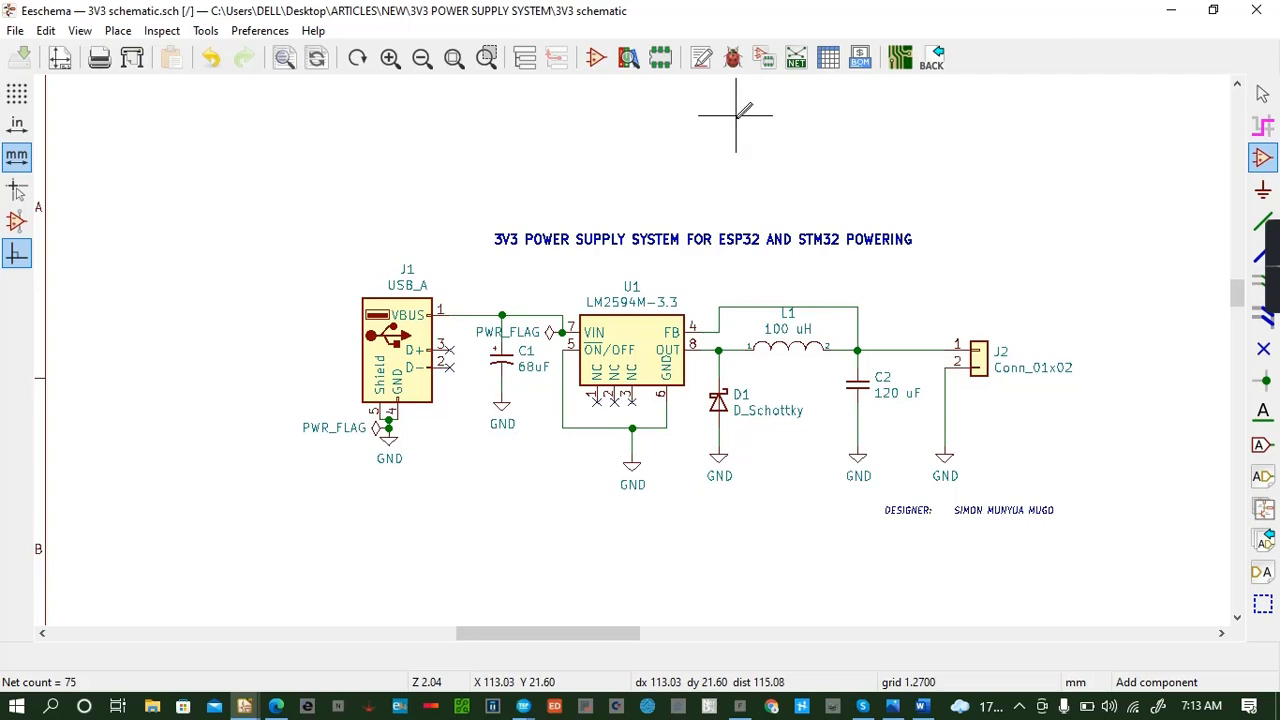
Generate the bill of materials with the bom_csv_grouped_by_value_with_fp plugin.
click(862, 62)
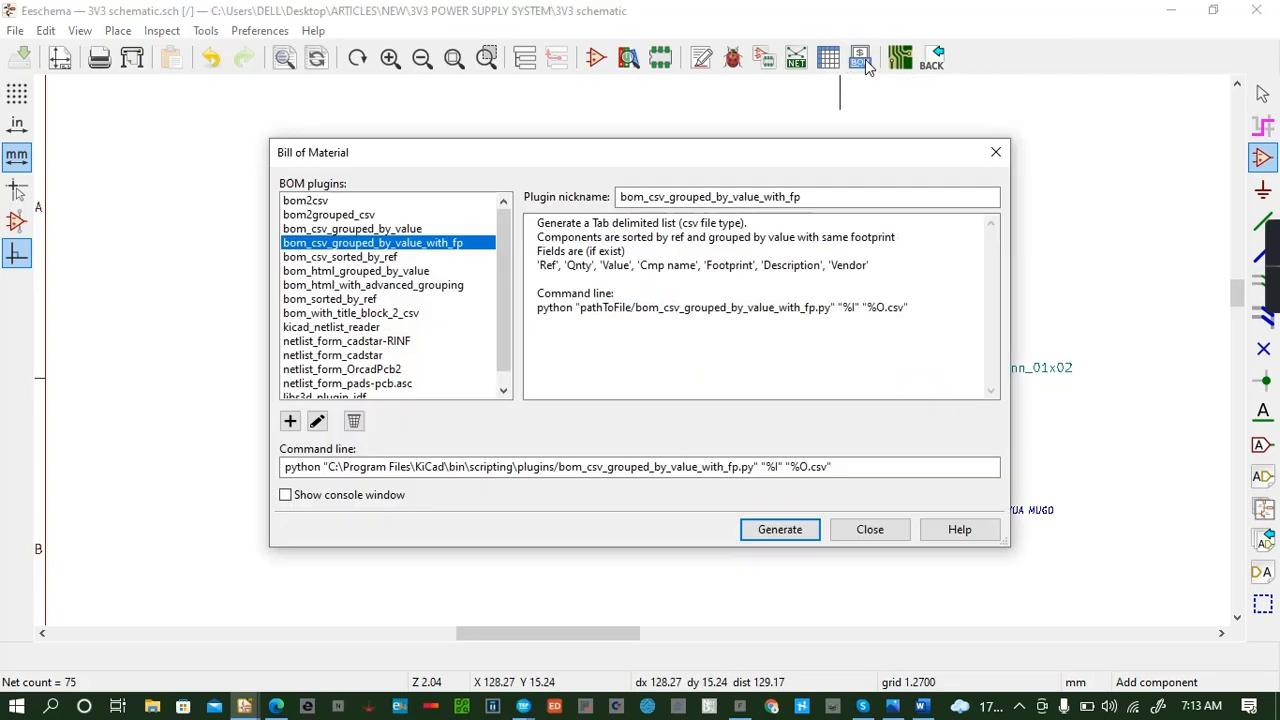
click(795, 535)
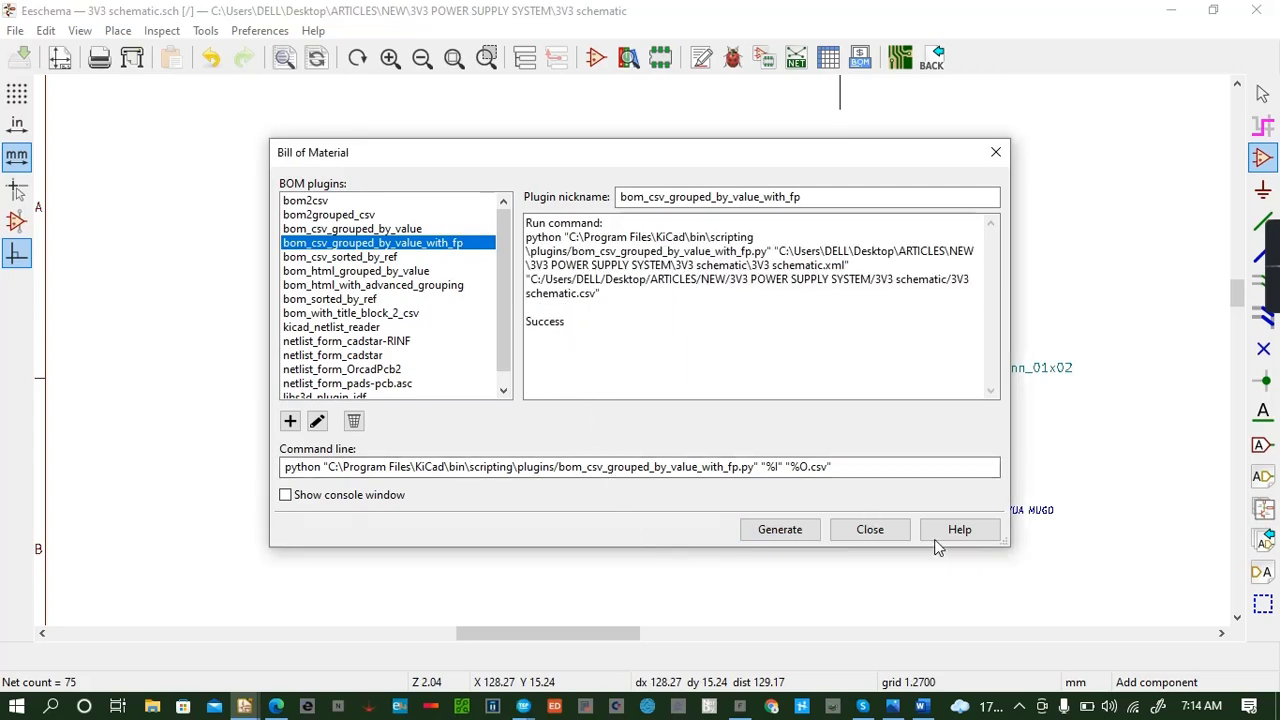
click(870, 530)
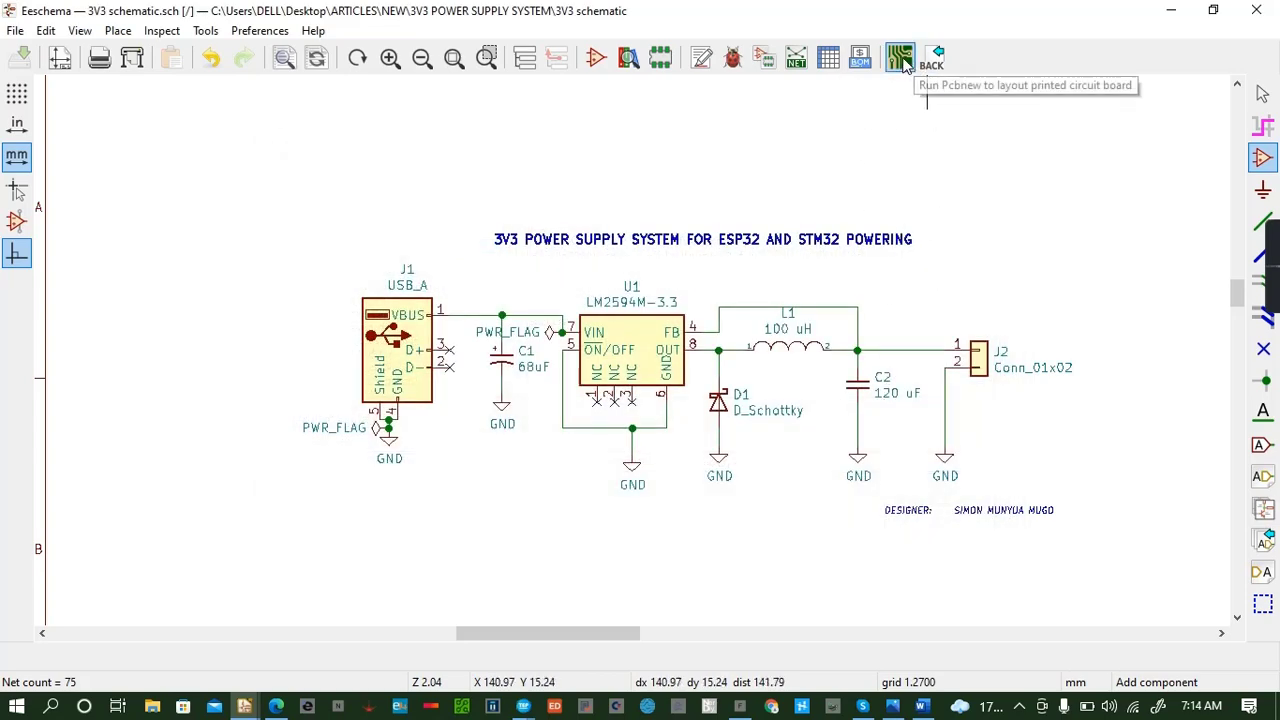
Switch to Pcbnew and update the empty board from the schematic, keeping existing symbol to footprint associations.
click(900, 60)
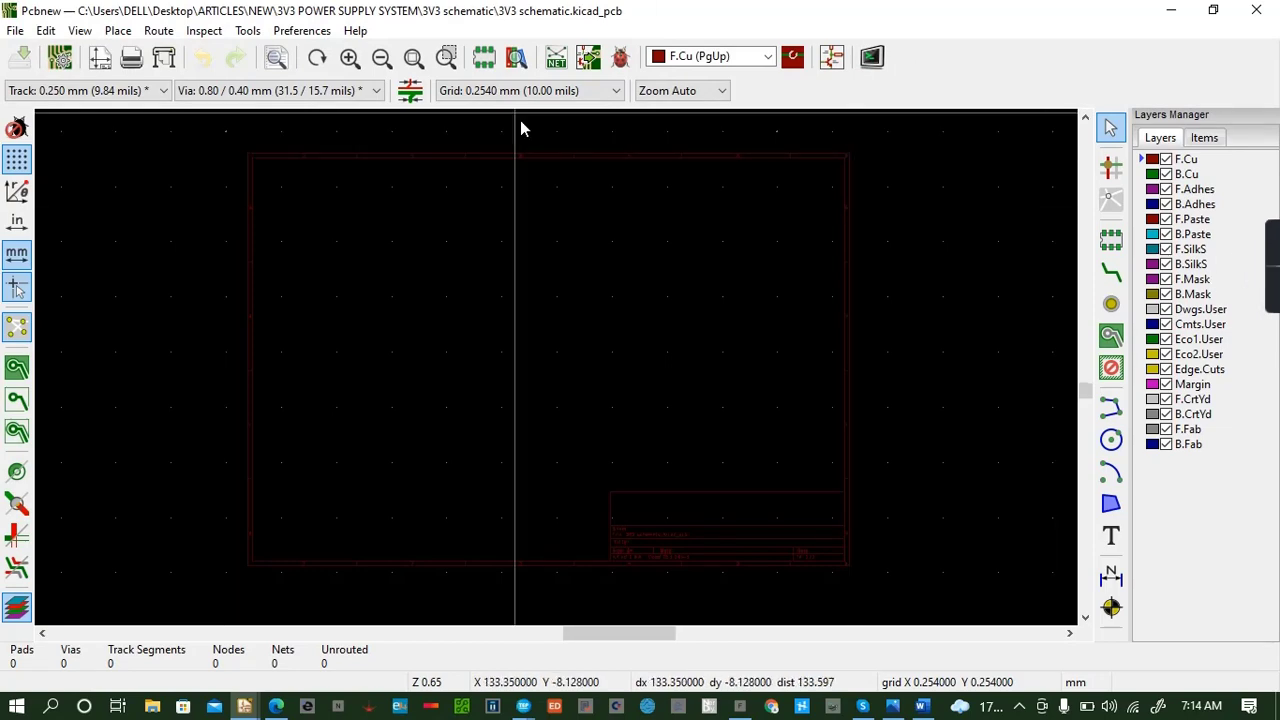
click(590, 60)
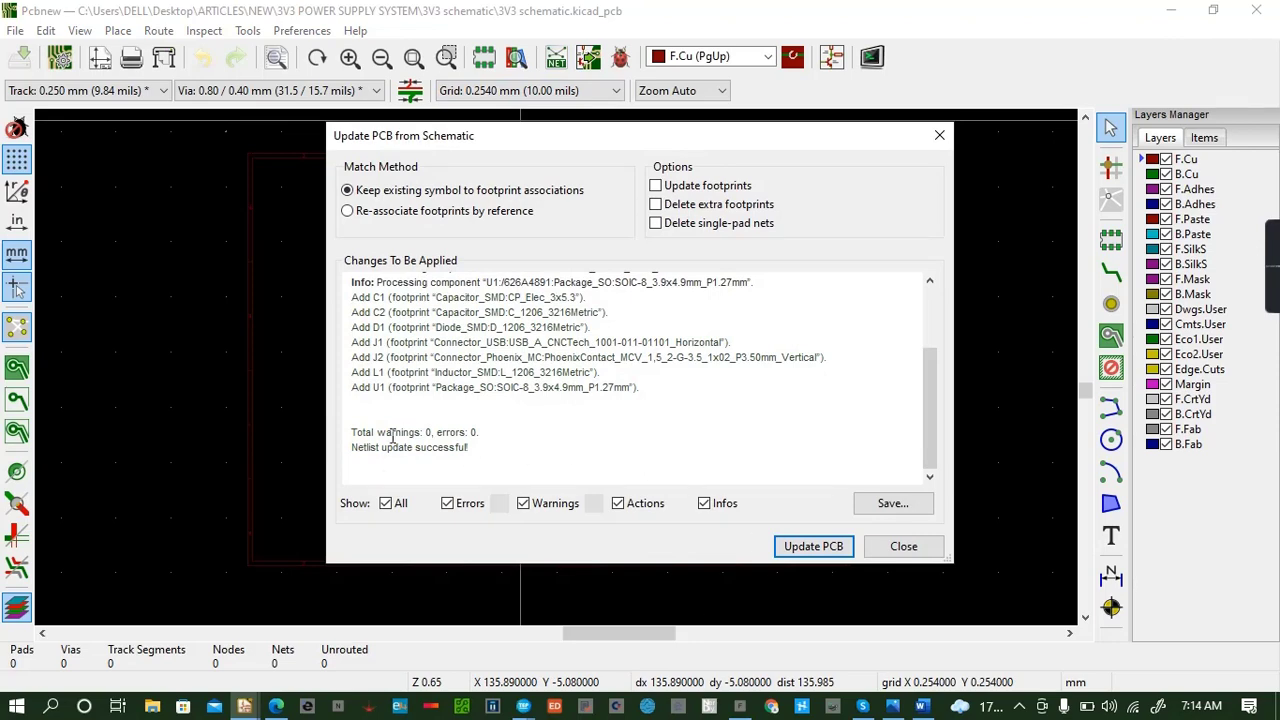
click(818, 549)
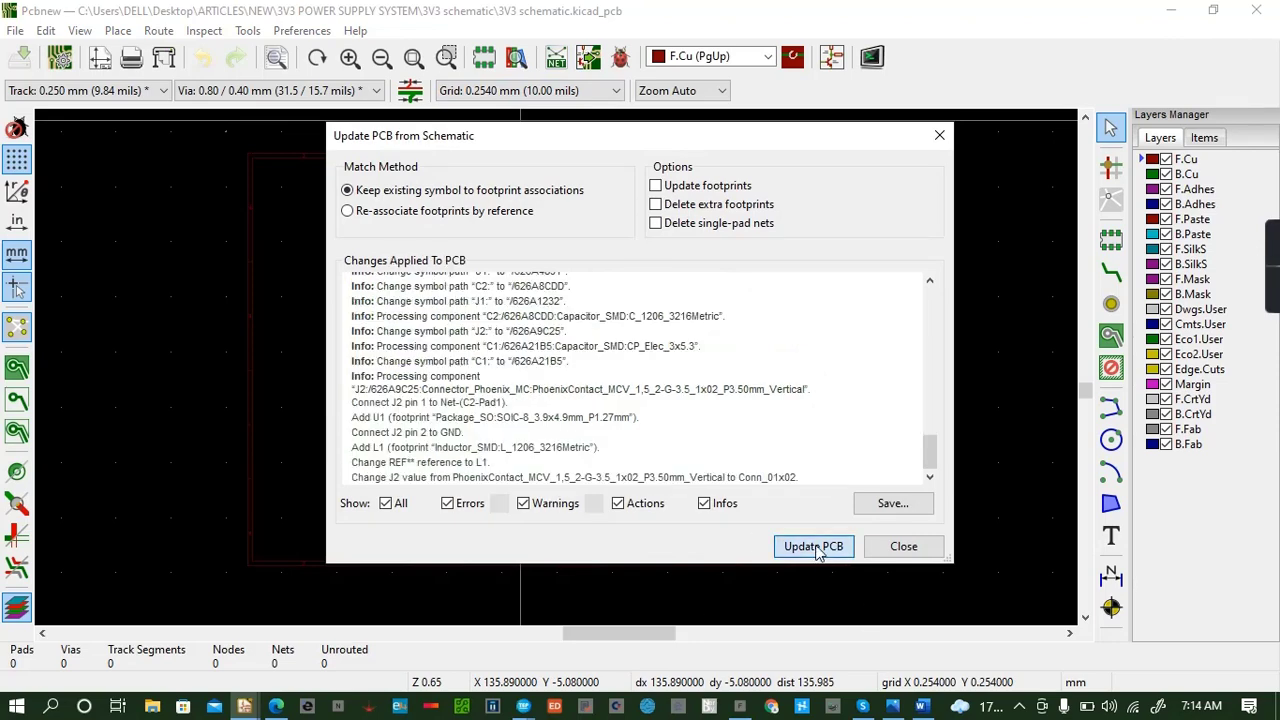
click(893, 547)
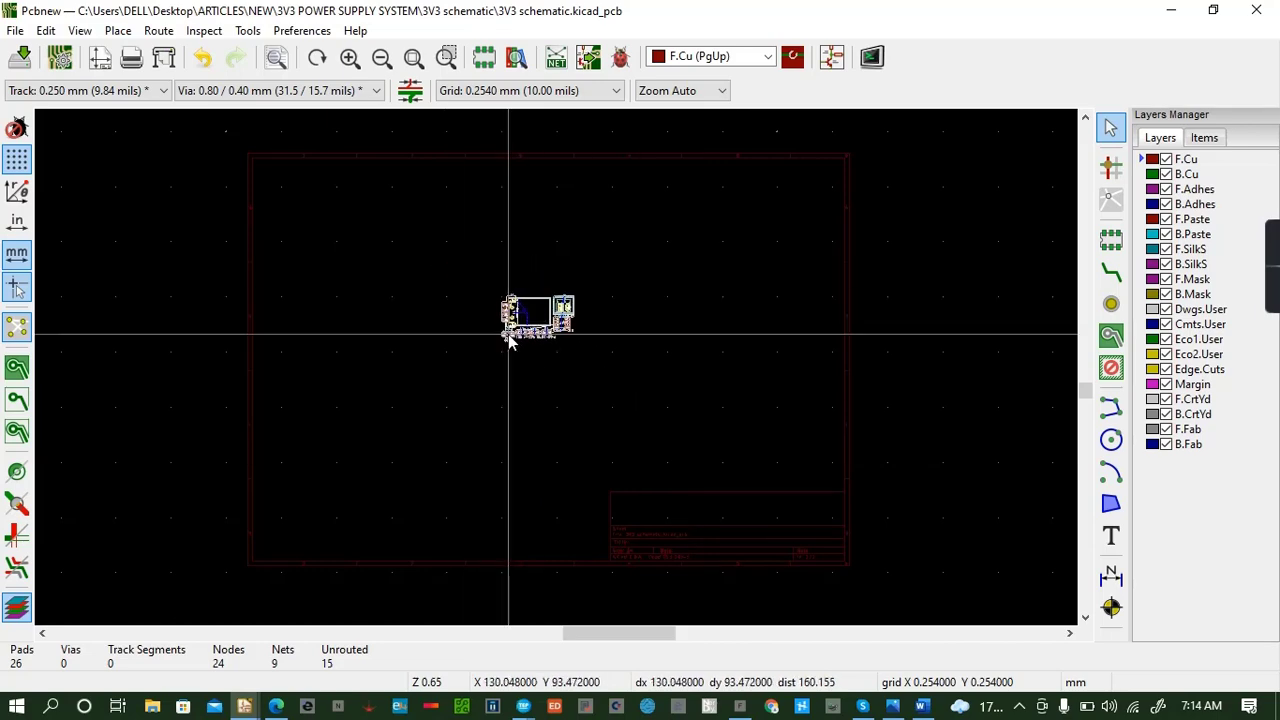
Place the imported footprints as a group near the middle of the drawing sheet, save the board, and select the USB connector J1.
click(508, 338)
scroll(570, 313, down, 1)
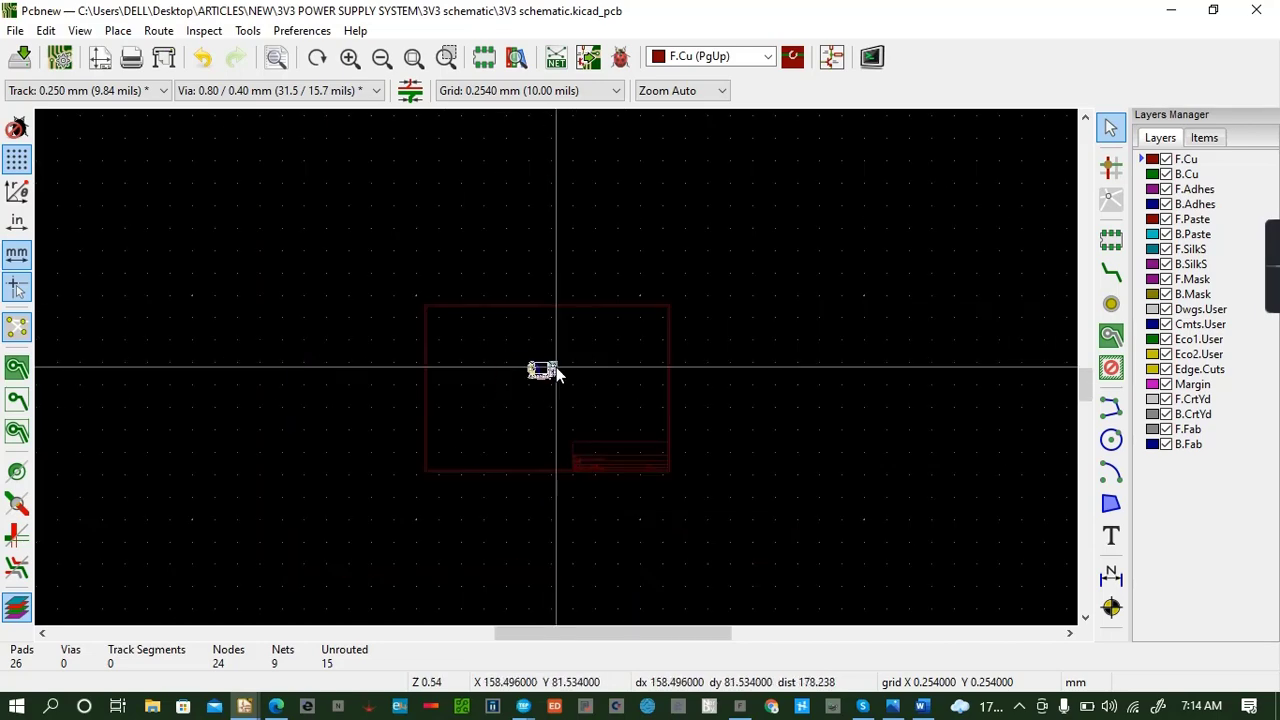
scroll(546, 368, up, 4)
scroll(556, 368, up, 5)
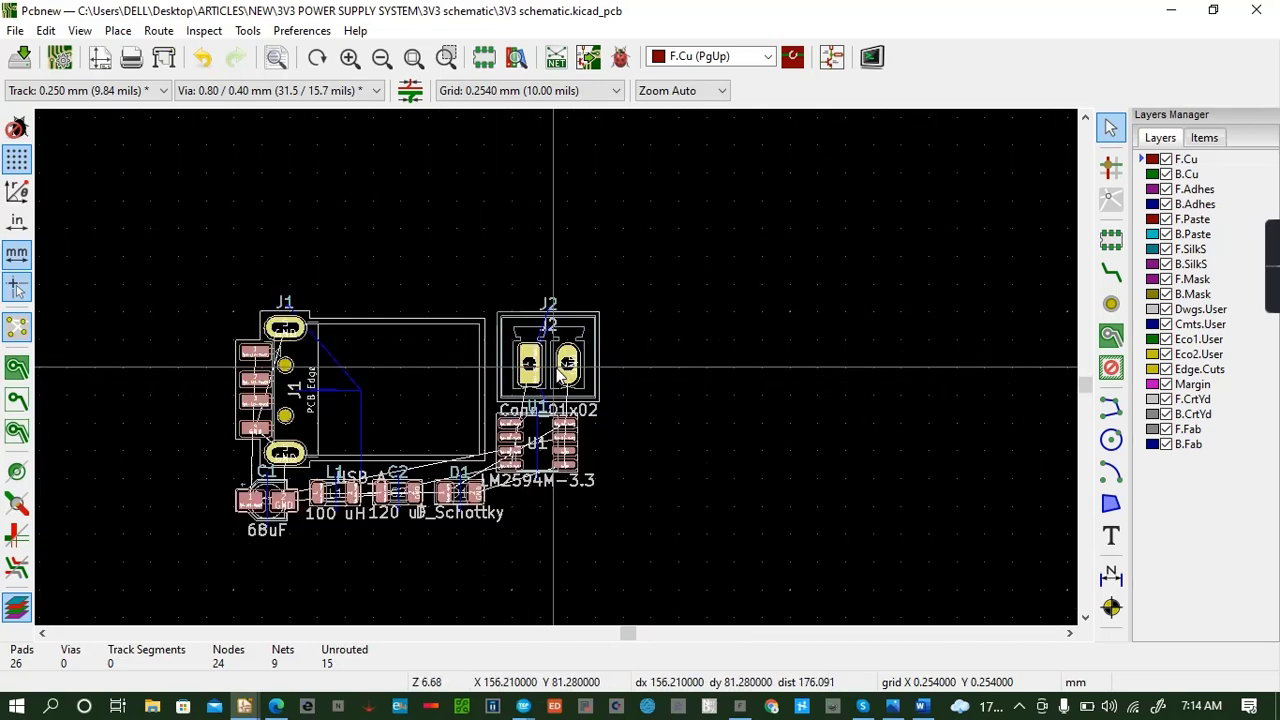
drag(1090, 395, 1086, 386)
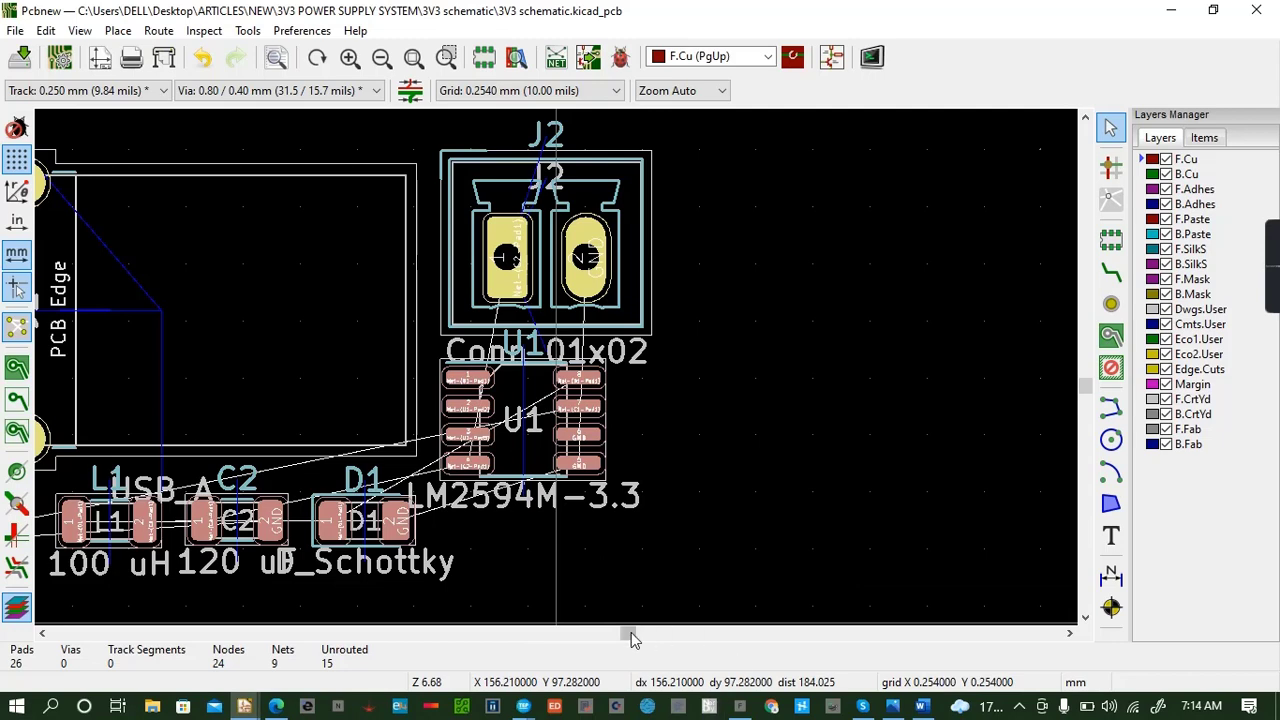
drag(628, 635, 625, 638)
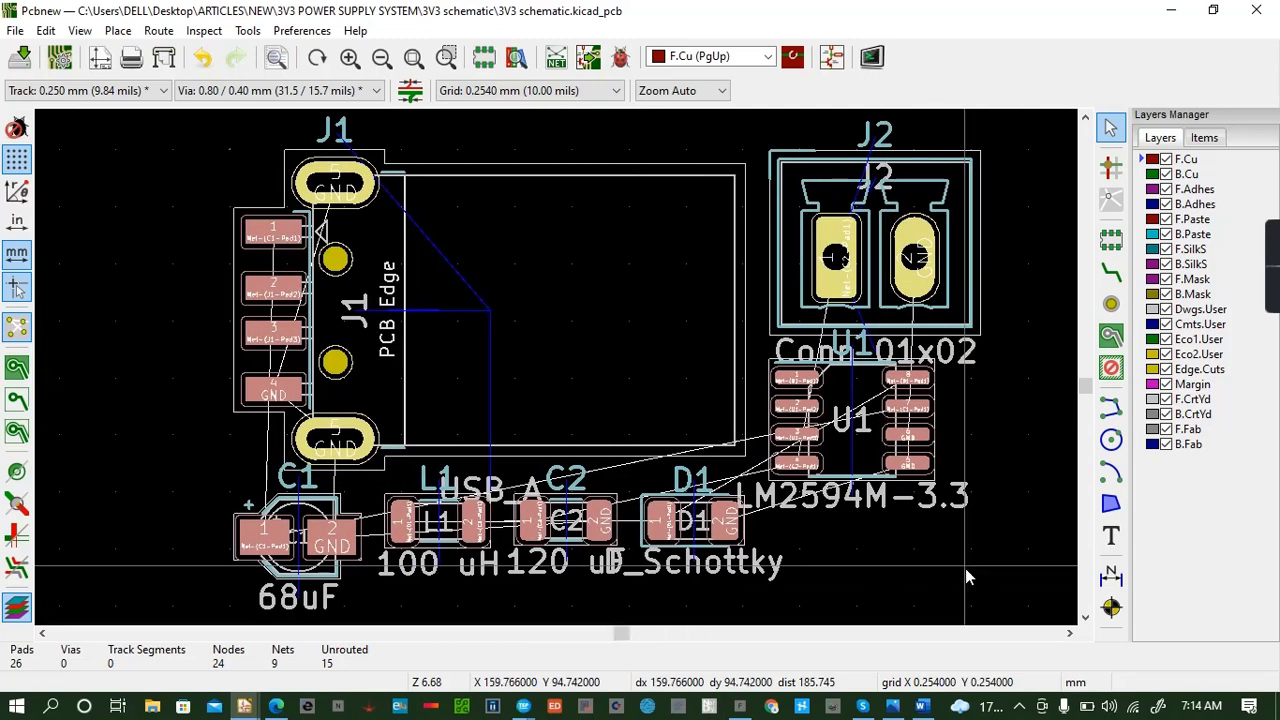
key(ctrl+s)
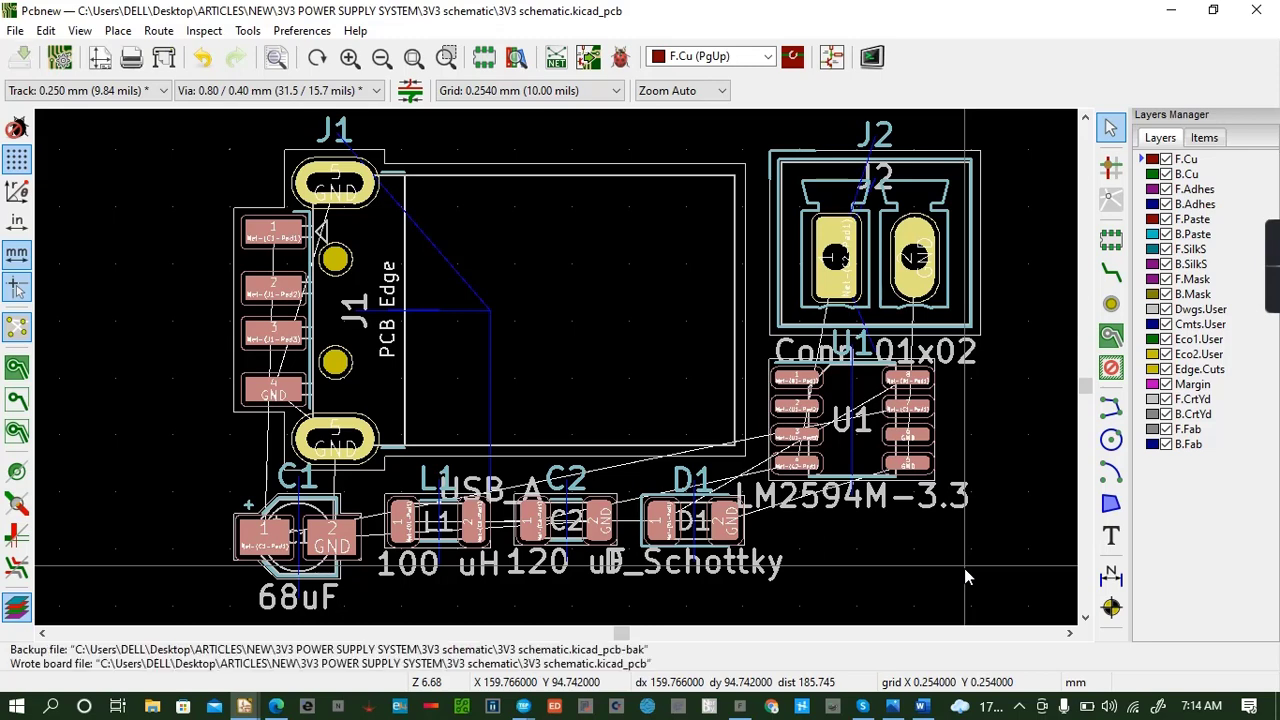
click(586, 321)
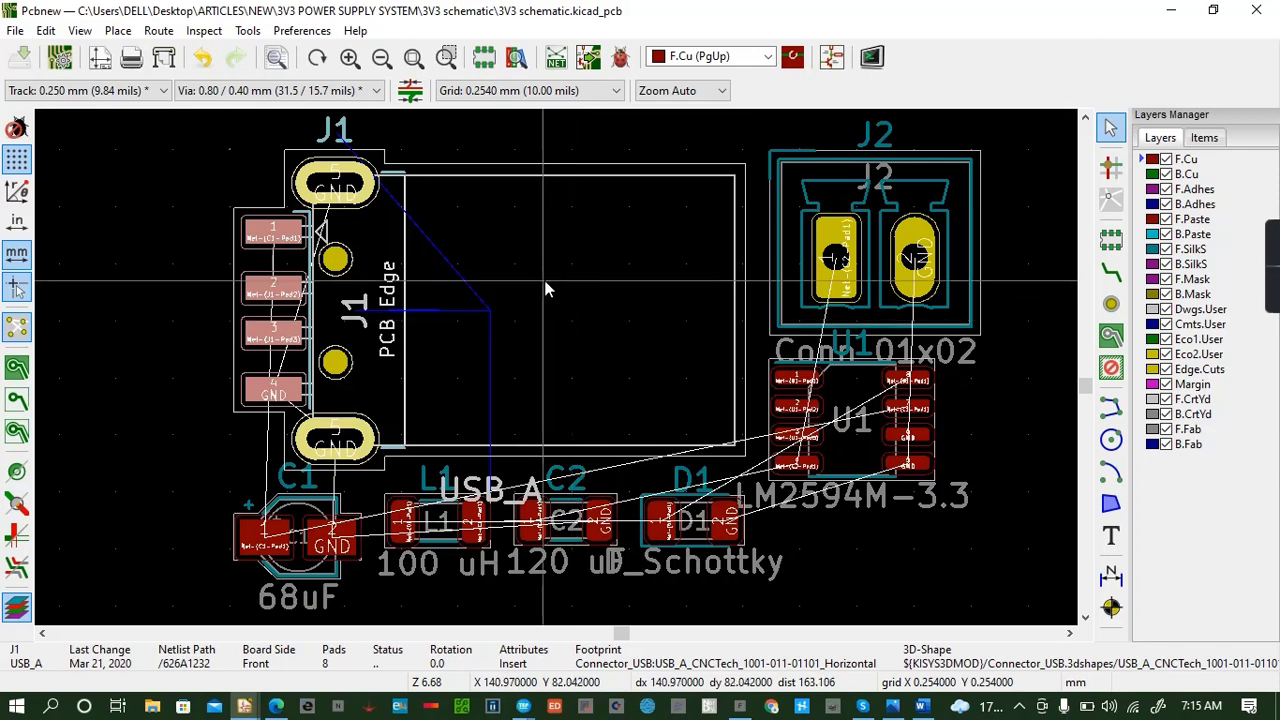
Spread the two connectors apart, moving USB connector J1 further left and J2 up and to the right.
drag(489, 310, 305, 317)
click(850, 205)
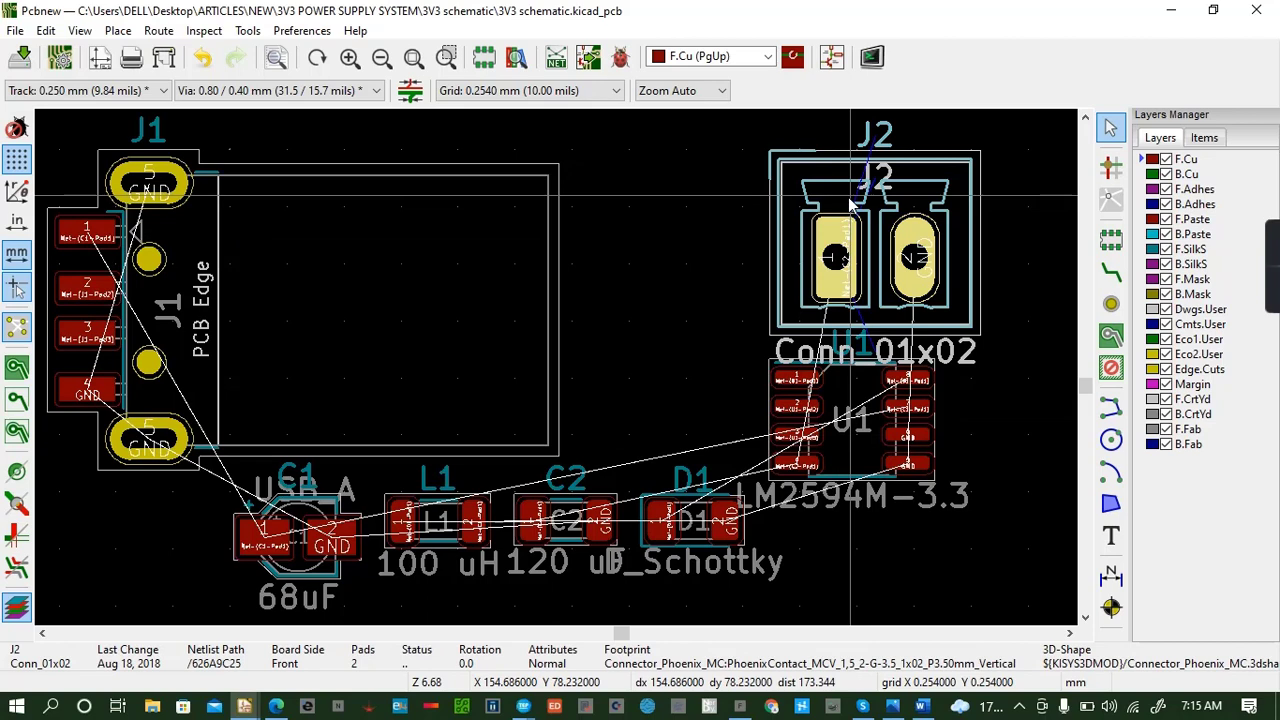
drag(850, 205, 924, 243)
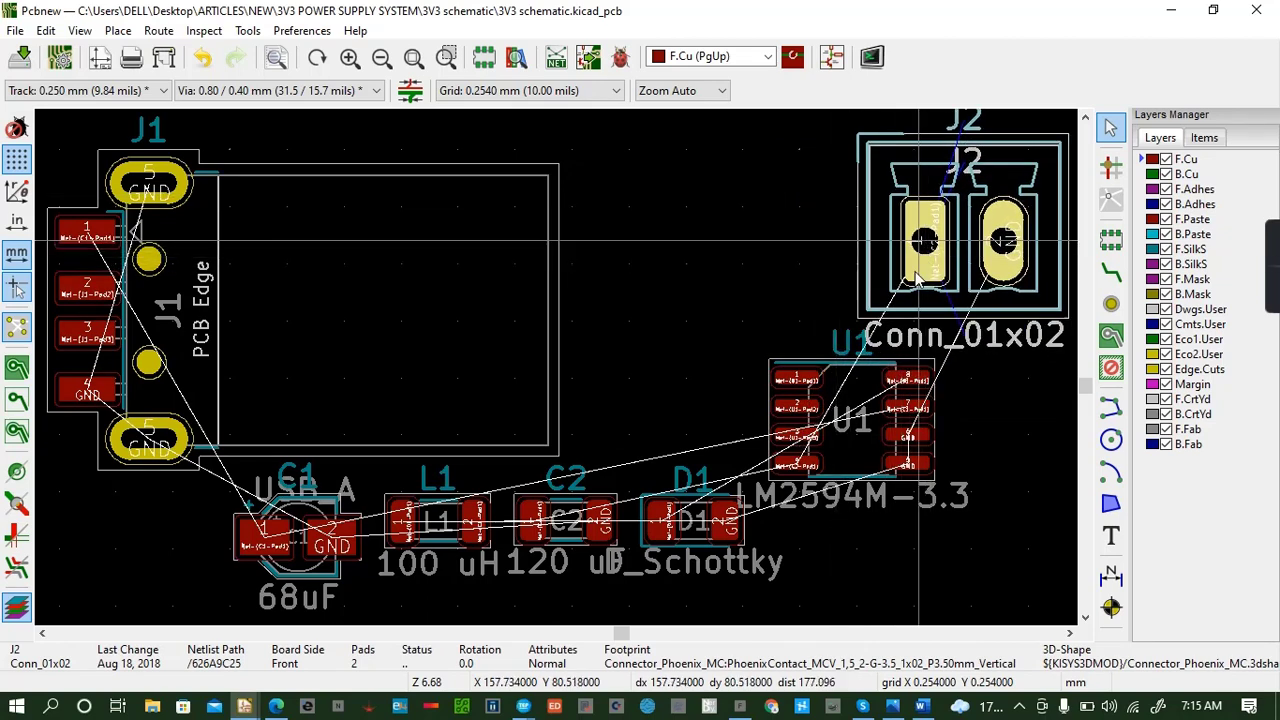
Place U1 between the two connectors, with C2 and D1 side by side directly below it.
click(786, 407)
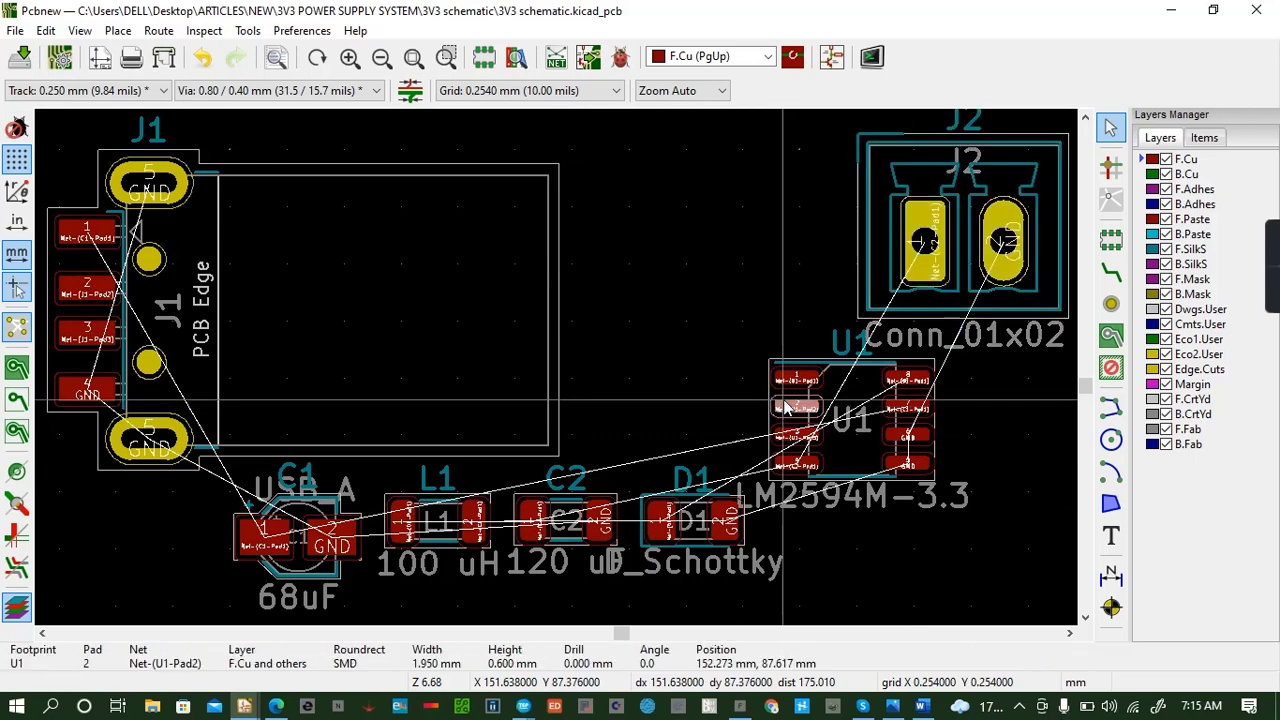
drag(786, 407, 675, 293)
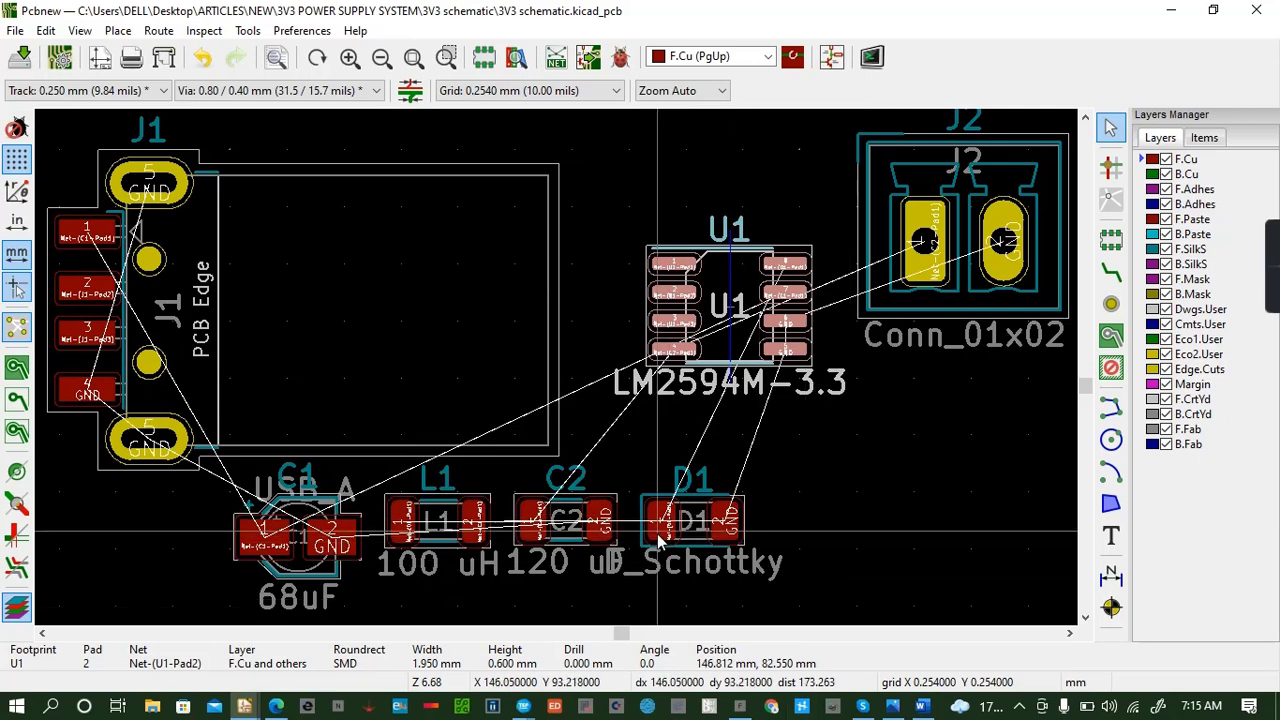
drag(659, 540, 751, 415)
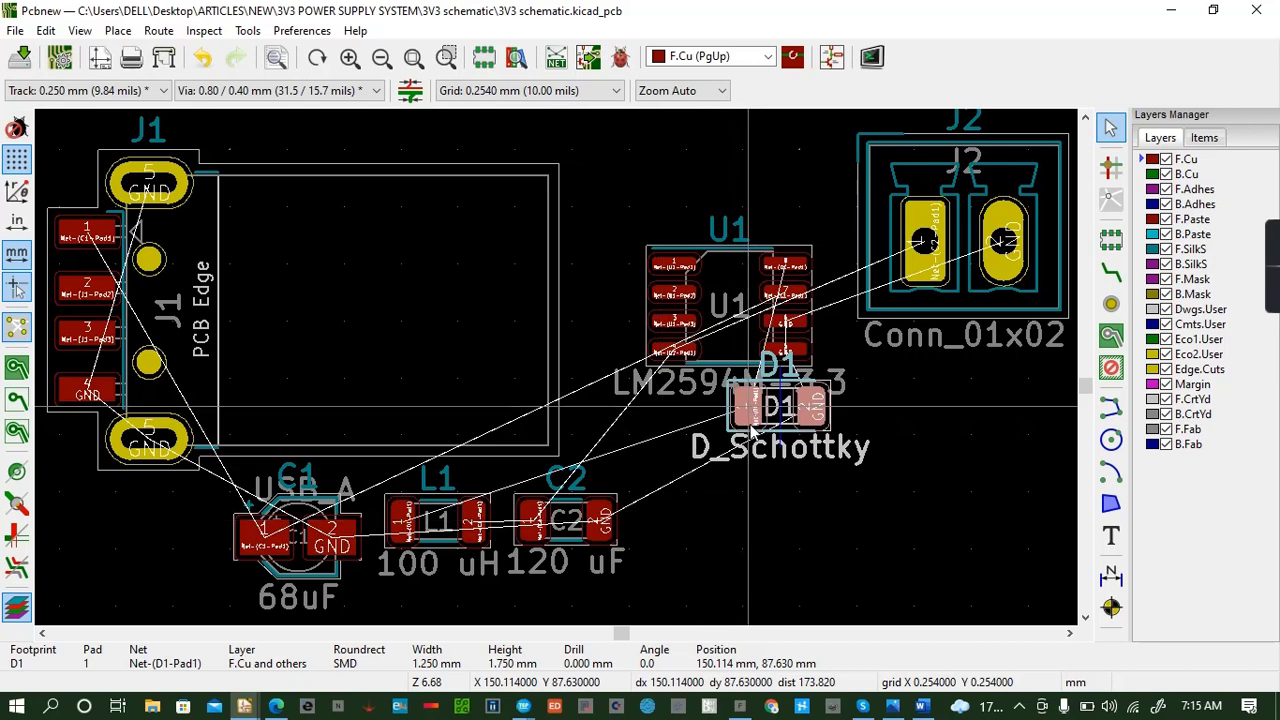
click(532, 538)
drag(532, 538, 641, 410)
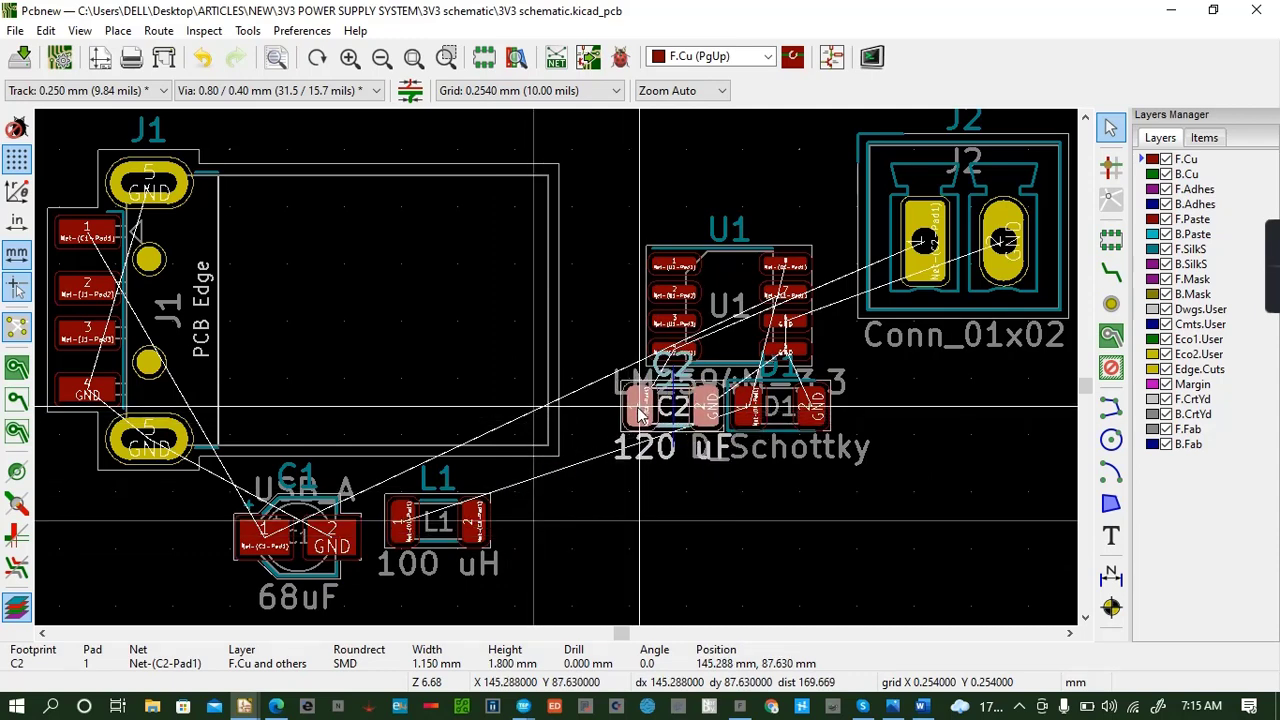
Place inductor L1 directly above U1 and capacitor C1 immediately to the left of L1.
click(389, 537)
key(m)
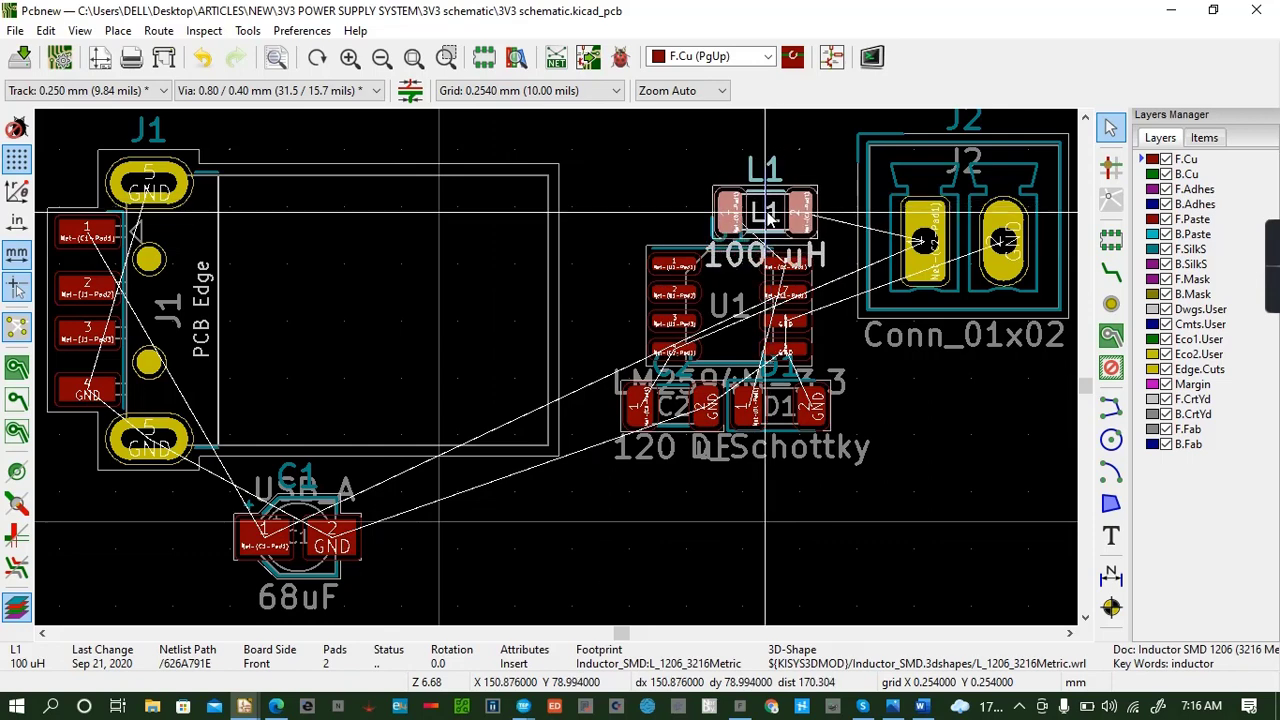
click(758, 213)
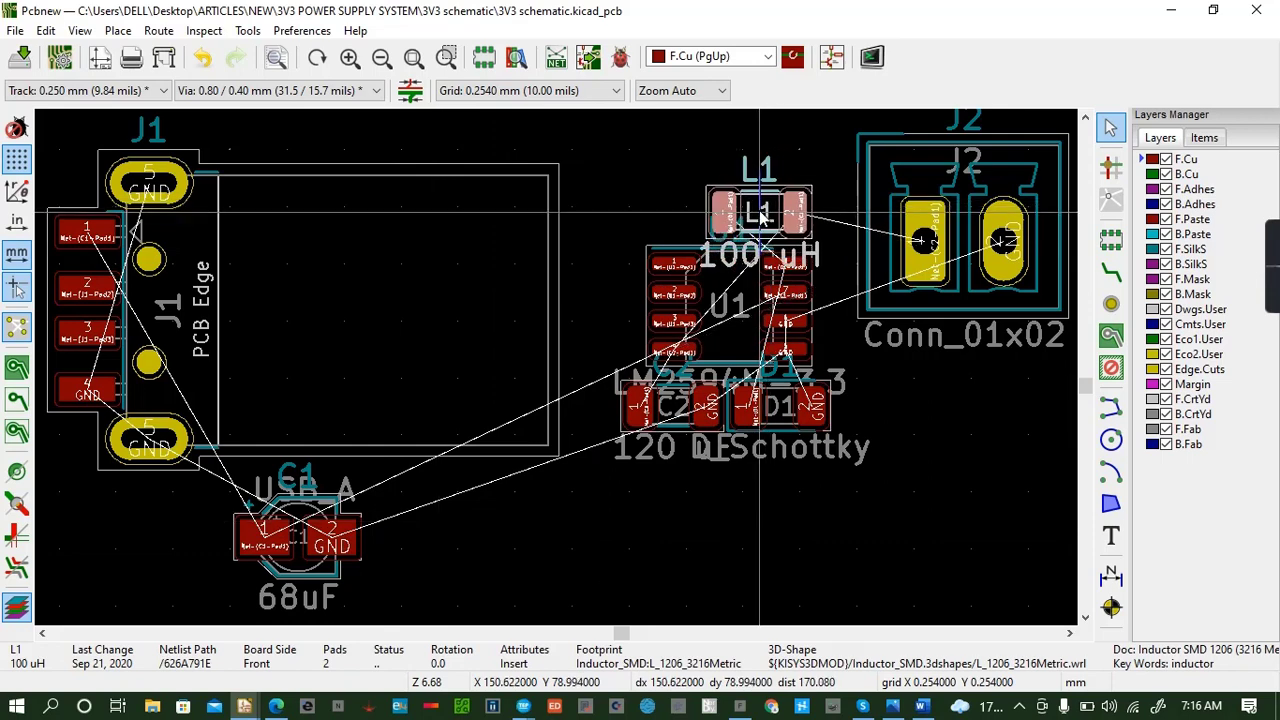
key(m)
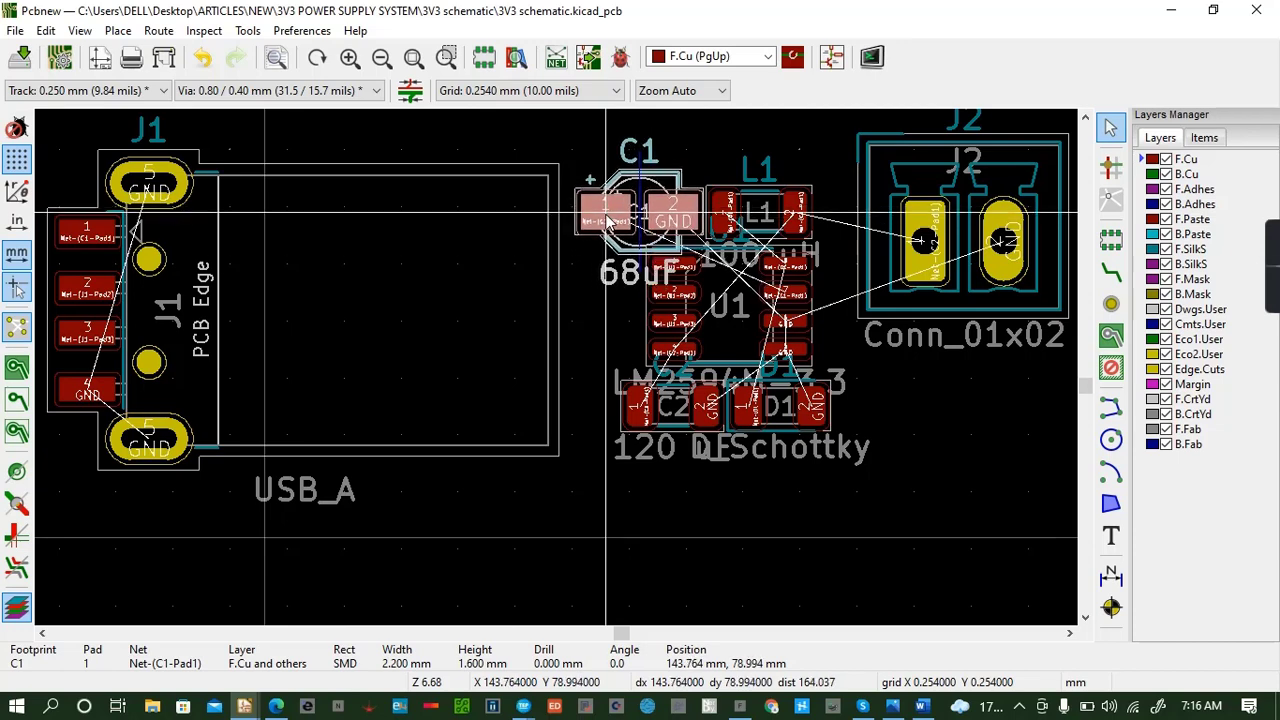
click(607, 220)
Shift J1 slightly up and right, and move J2 down and left, closer to U1.
click(431, 396)
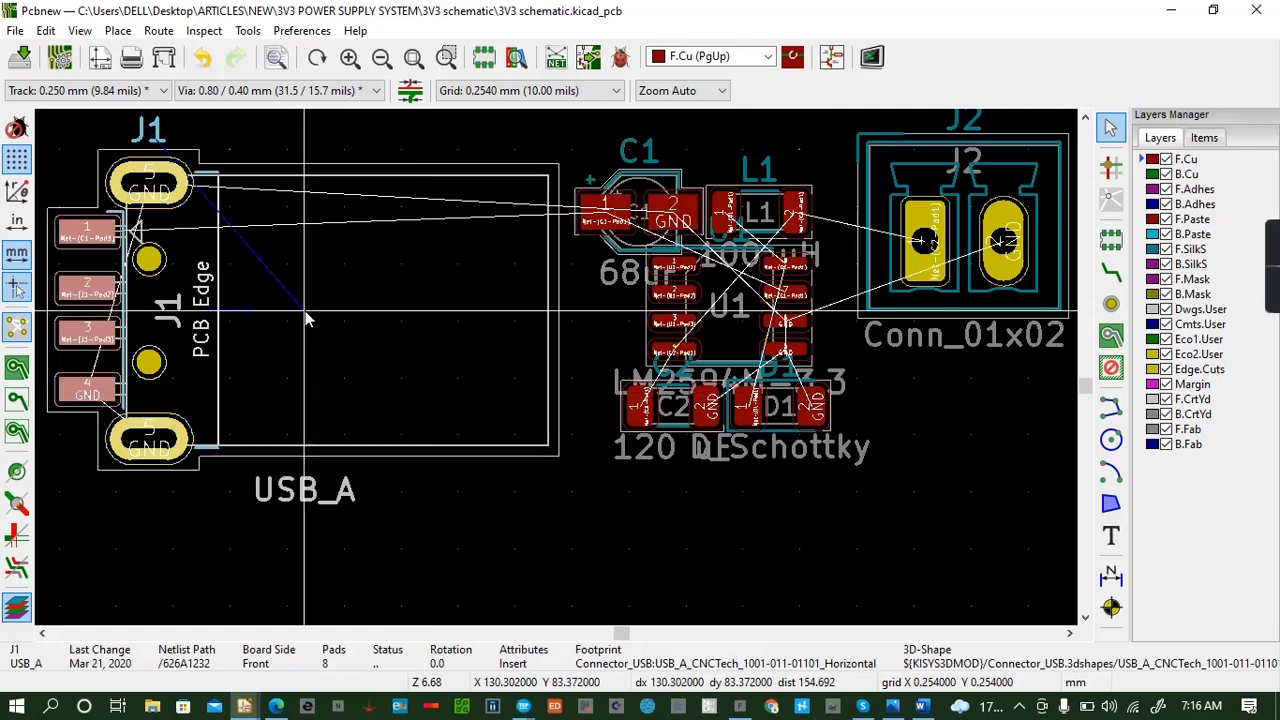
mouse_move(308, 318)
mouse_down()
mouse_move(305, 336)
mouse_move(318, 302)
mouse_up()
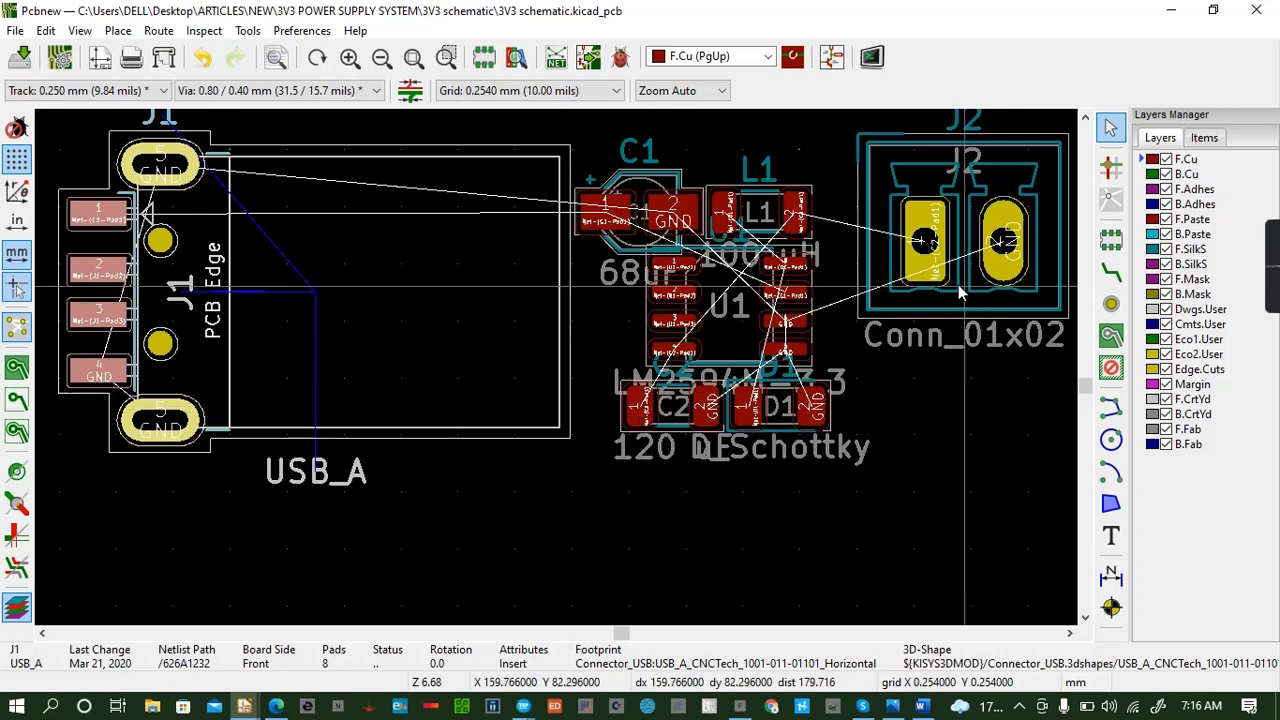
click(925, 242)
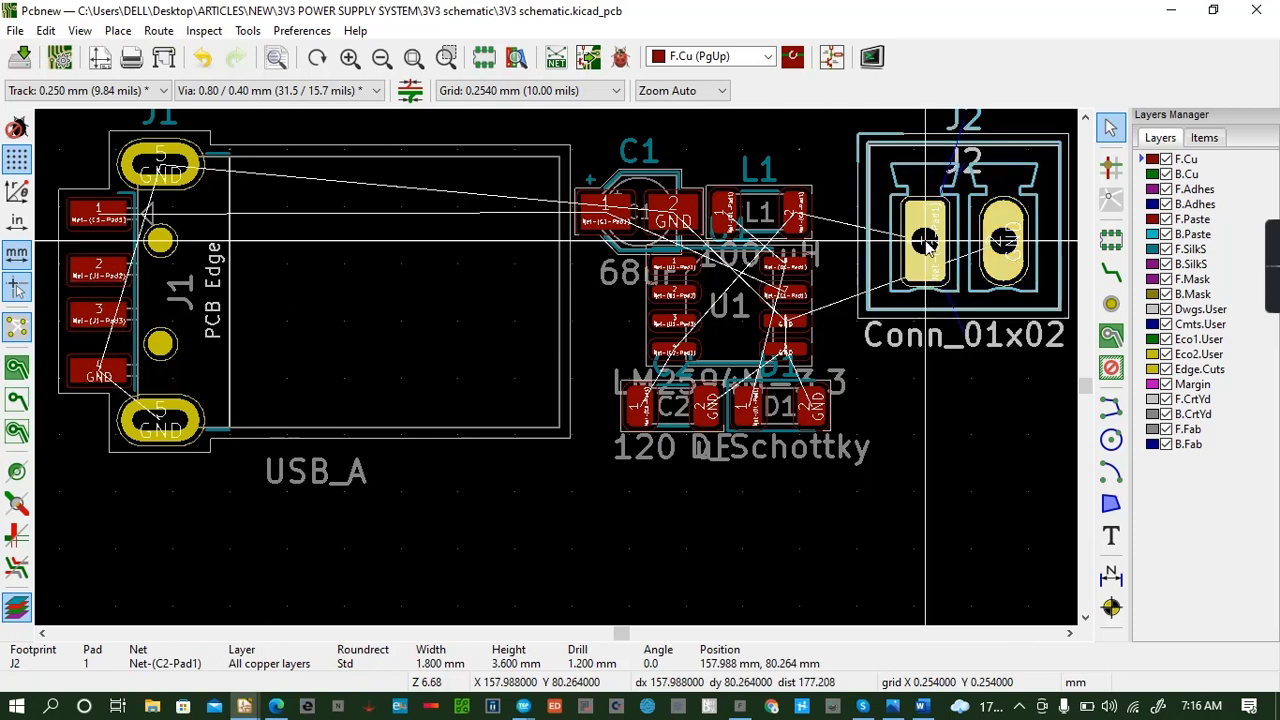
drag(925, 242, 890, 295)
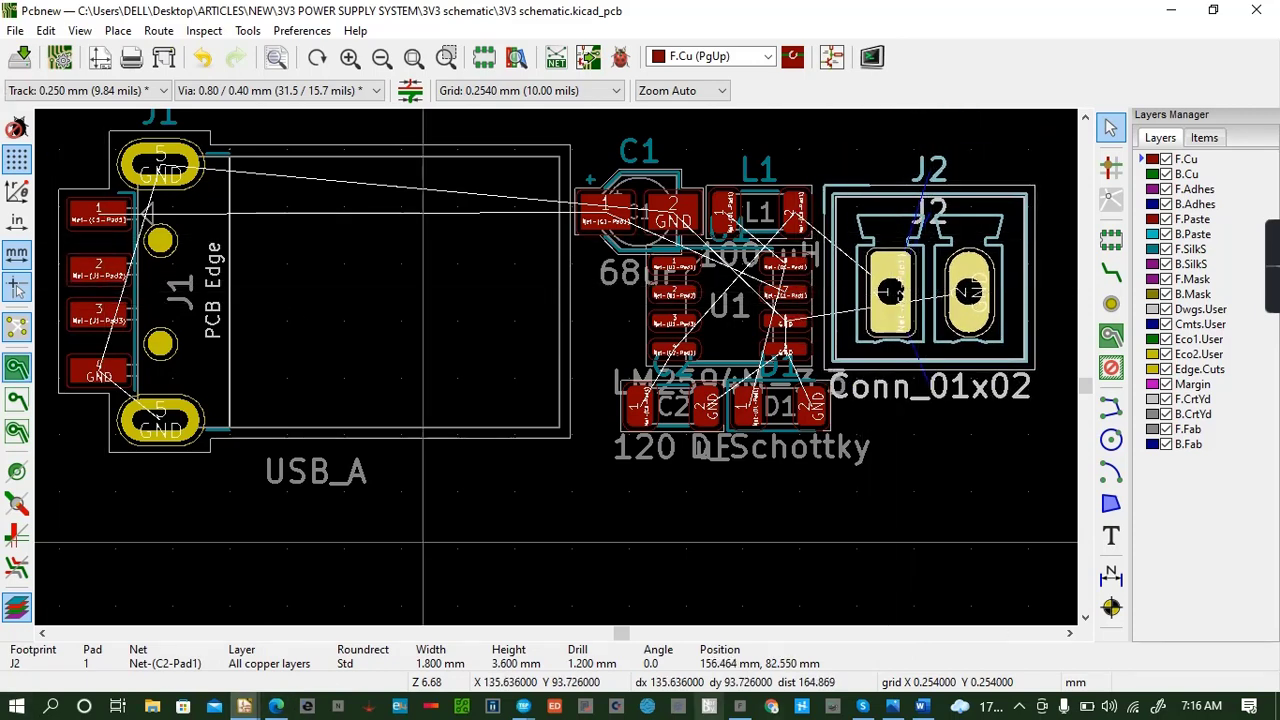
Examine the component placement from several angles in the 3D Viewer, and return to the board layout.
click(79, 31)
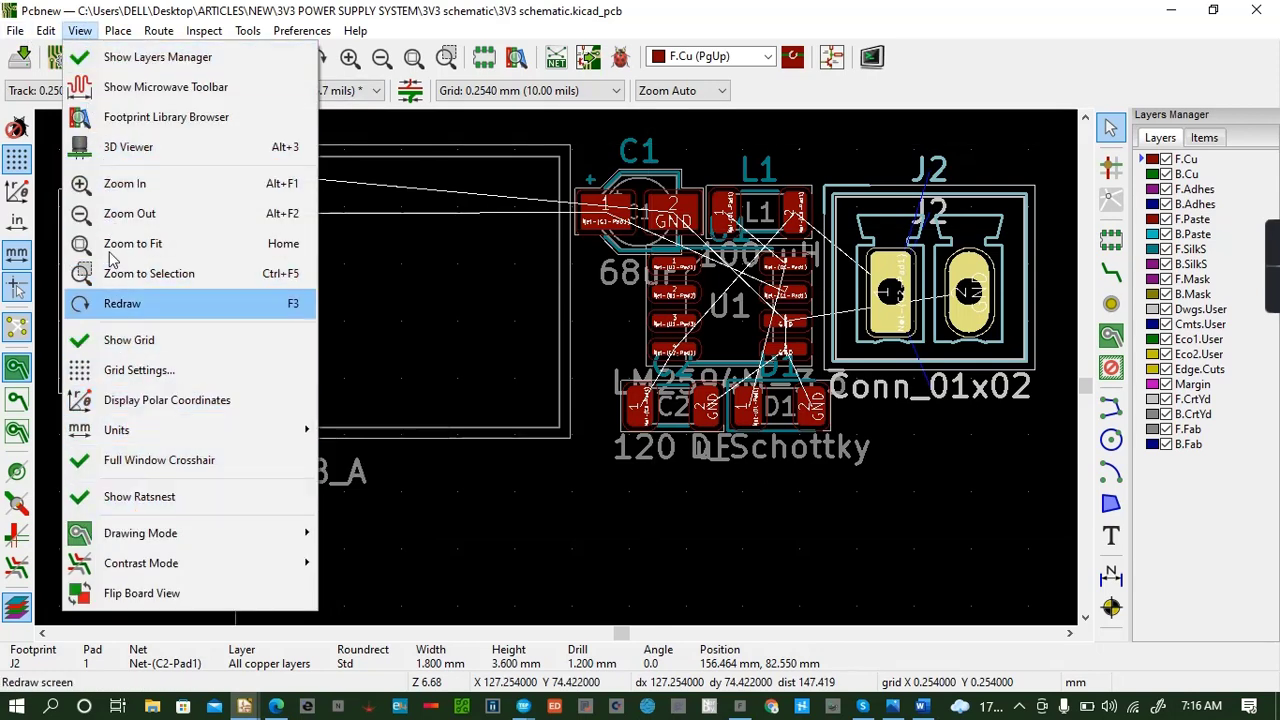
click(135, 158)
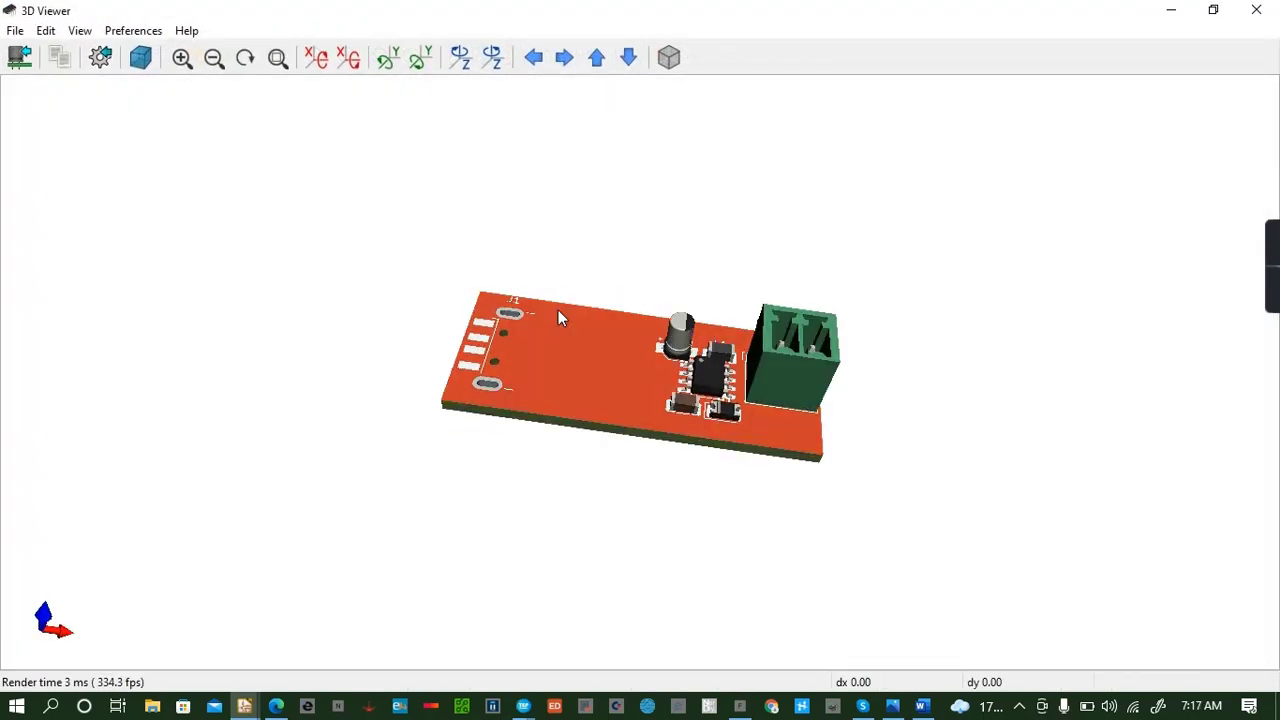
mouse_move(558, 318)
mouse_down()
mouse_move(551, 380)
mouse_move(523, 391)
mouse_move(689, 480)
mouse_move(614, 113)
mouse_move(654, 466)
mouse_move(589, 374)
mouse_move(663, 466)
mouse_move(393, 340)
mouse_move(534, 291)
mouse_move(586, 334)
mouse_move(778, 362)
mouse_move(456, 338)
mouse_move(504, 348)
mouse_move(530, 384)
mouse_move(550, 318)
mouse_up()
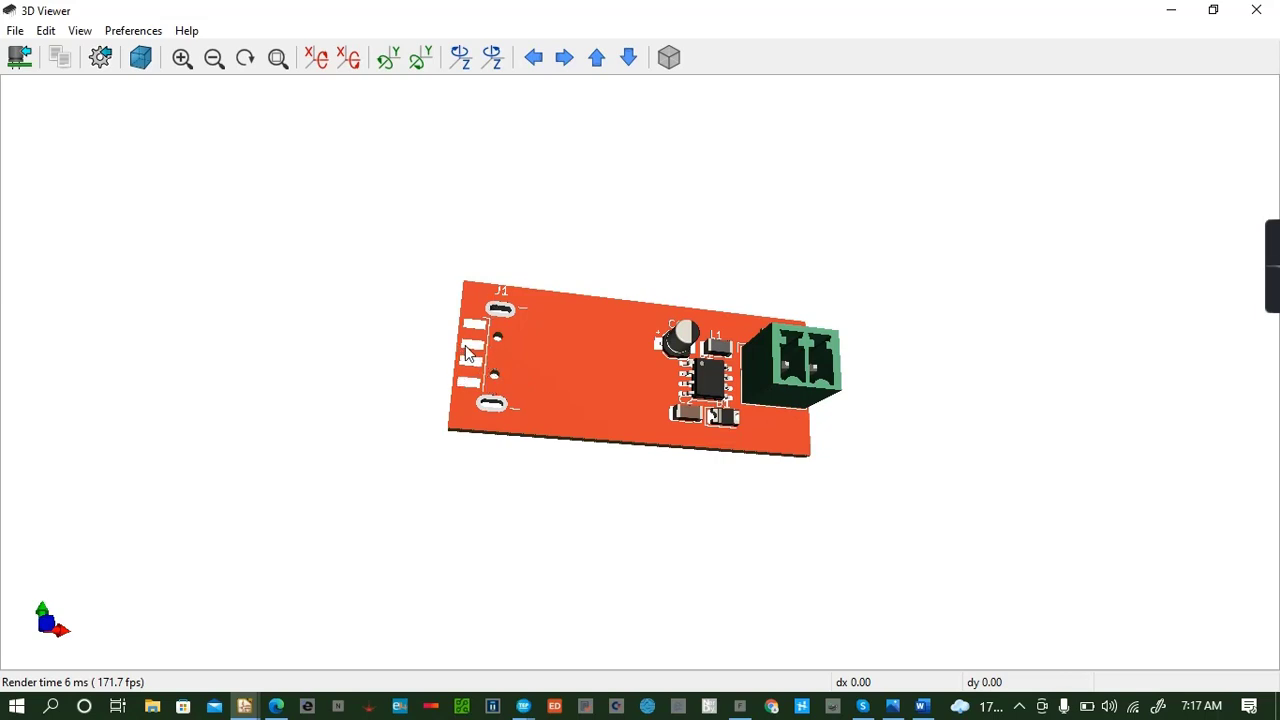
mouse_move(468, 352)
mouse_down()
mouse_move(512, 383)
mouse_move(457, 371)
mouse_up()
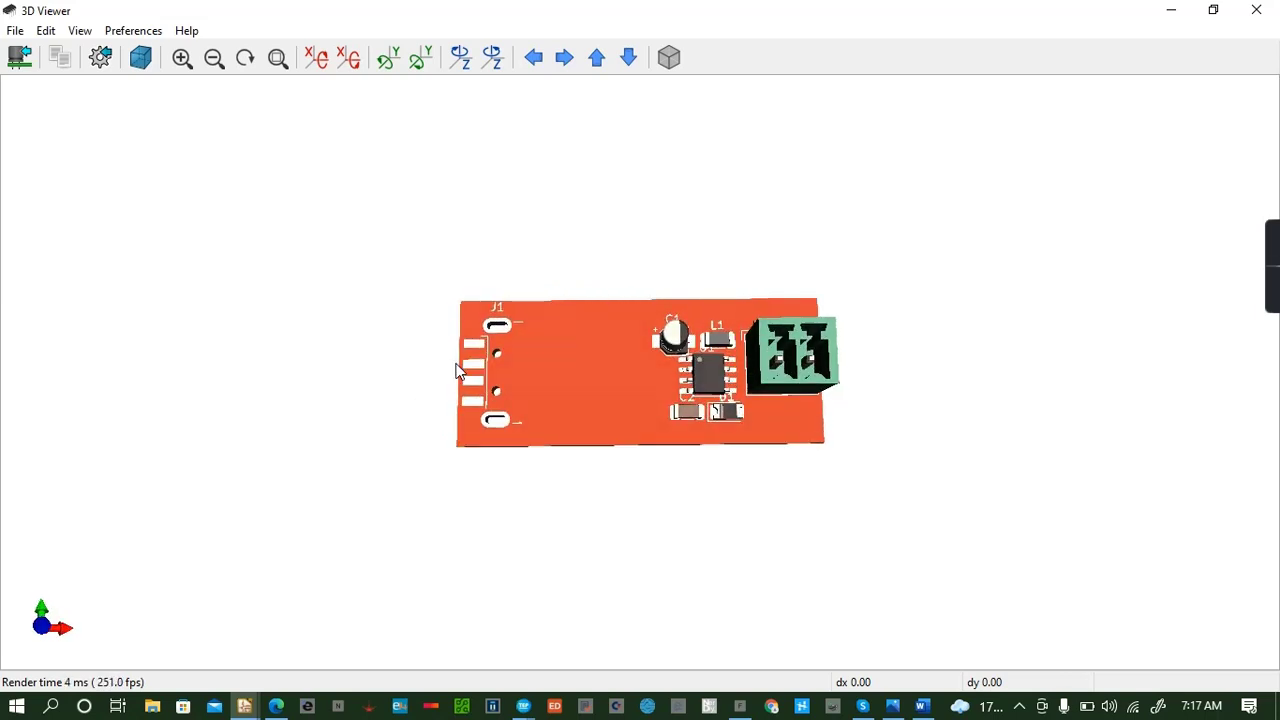
drag(594, 404, 473, 330)
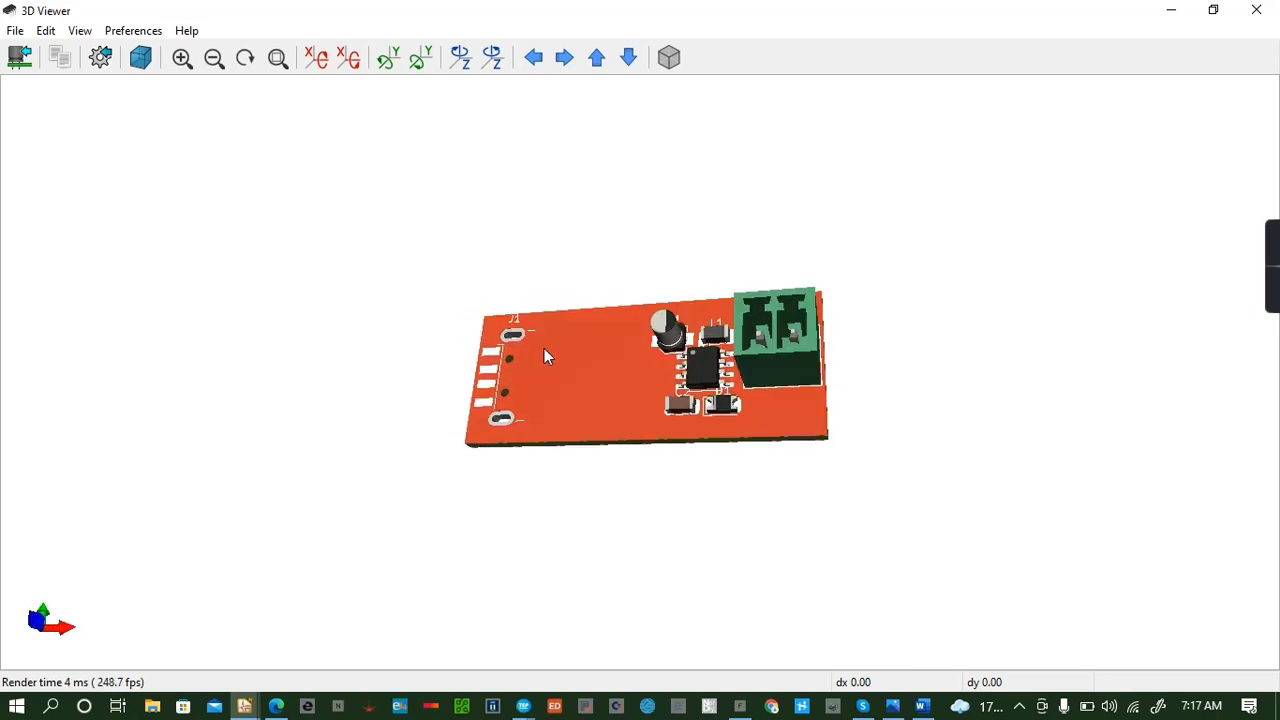
drag(544, 348, 720, 340)
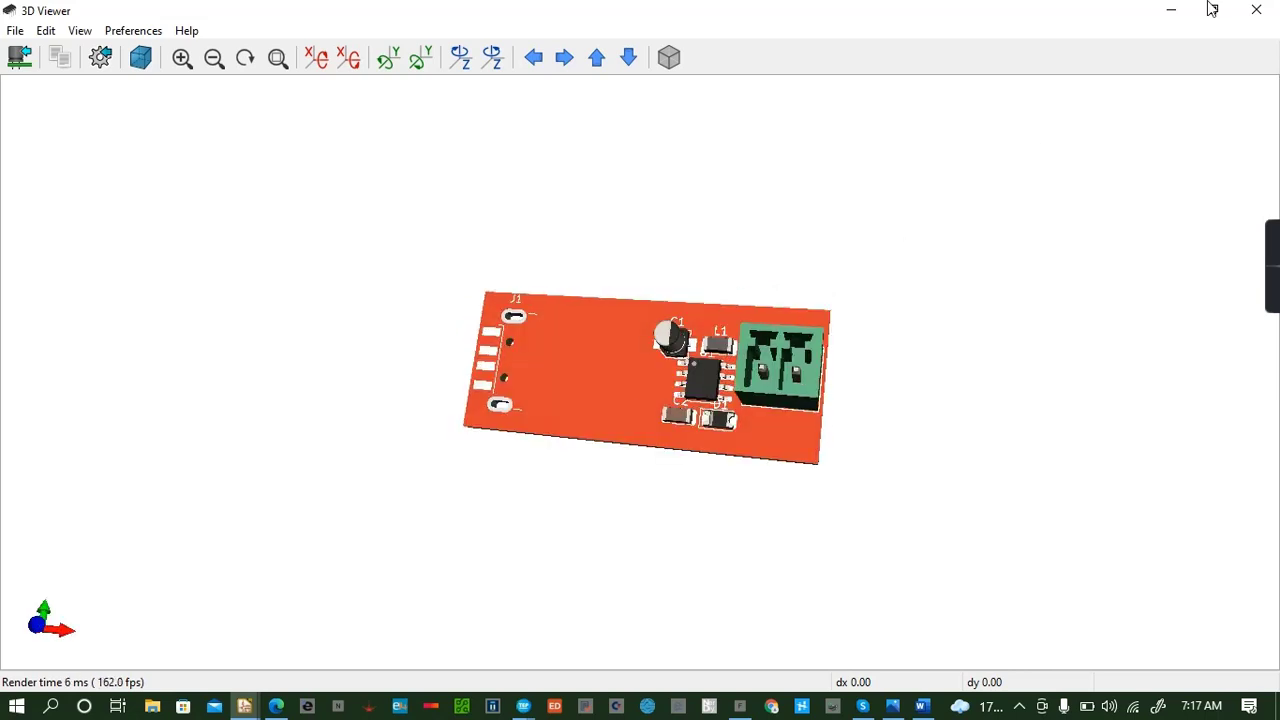
click(1257, 12)
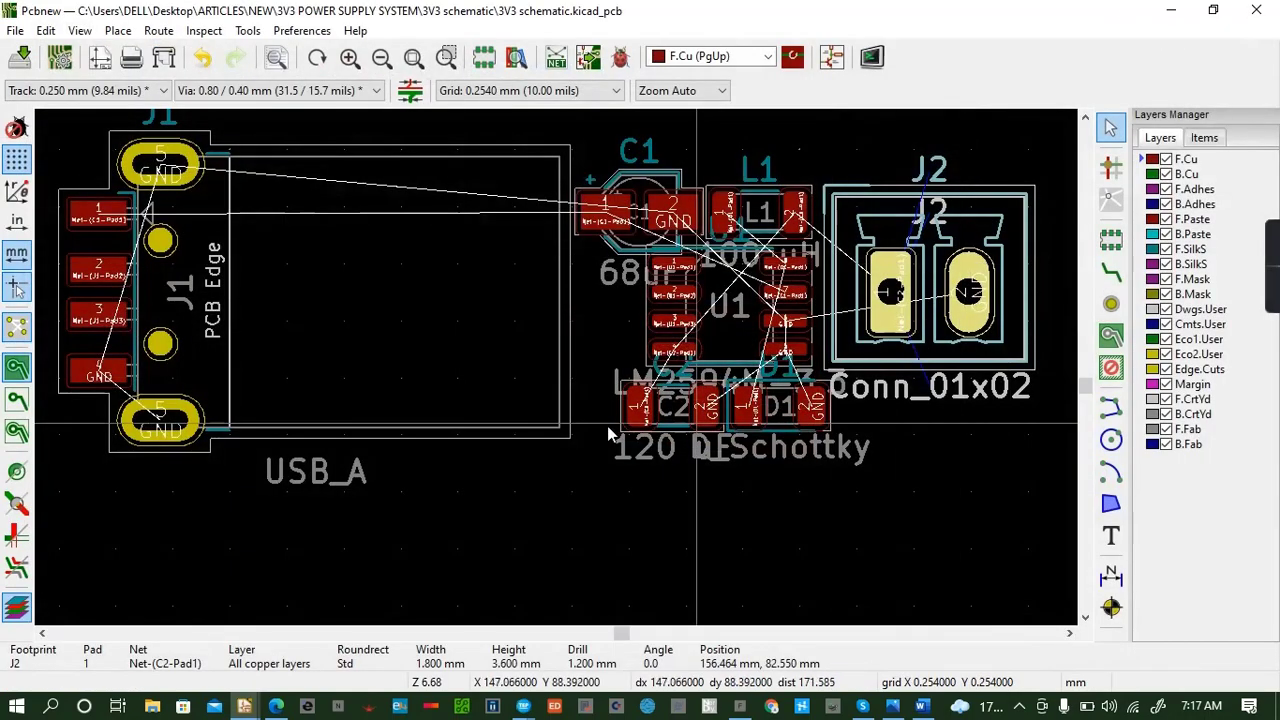
Add a predefined track width of 0.78 mm in the board setup and make it the active width for routing.
click(1111, 271)
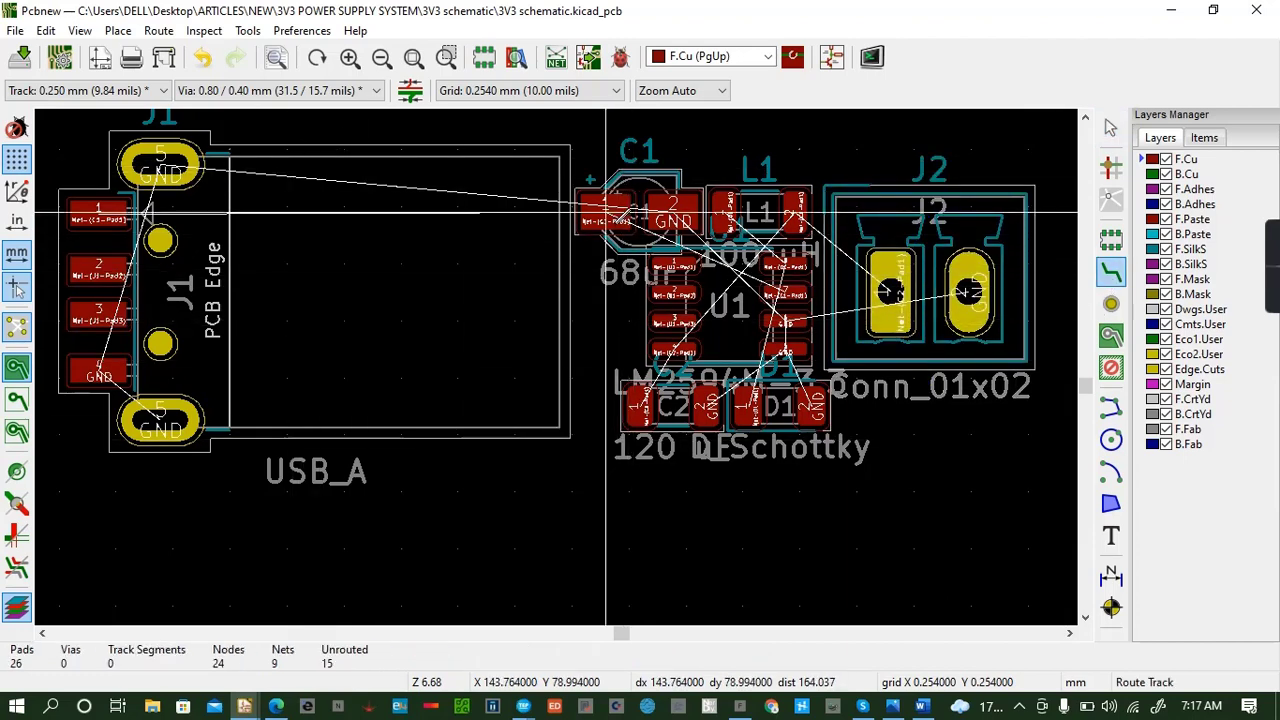
click(90, 90)
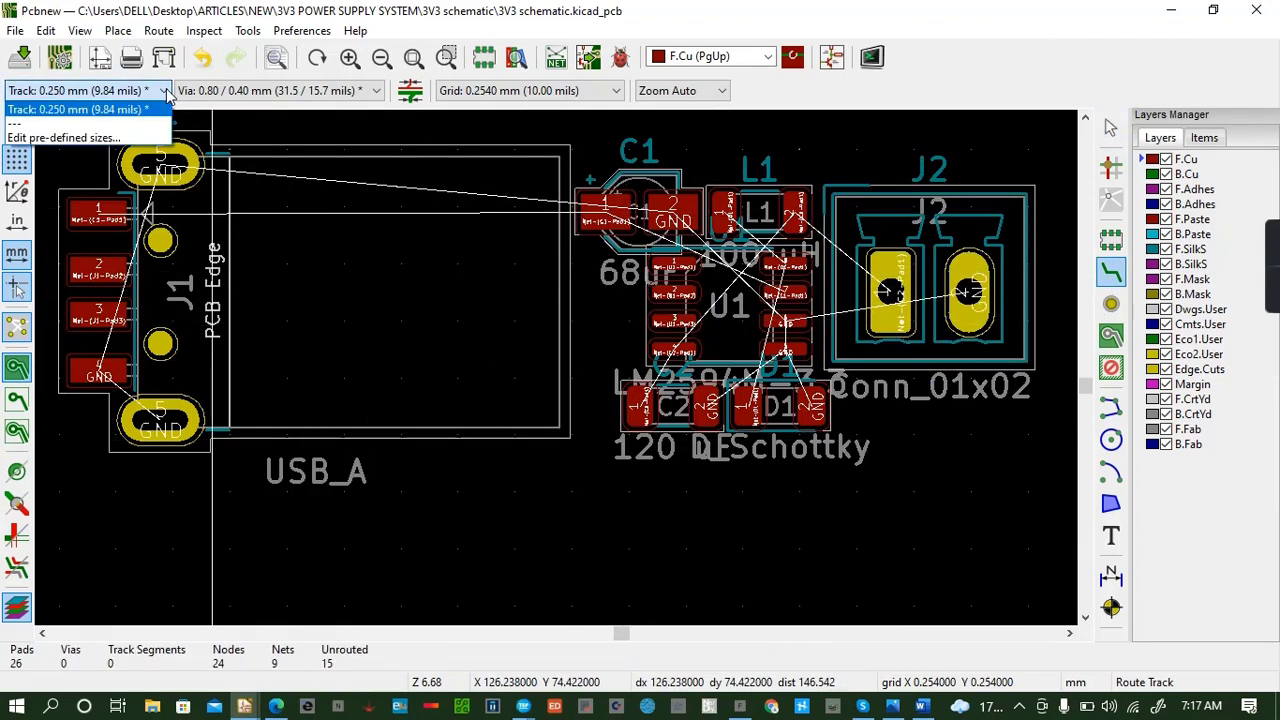
click(80, 137)
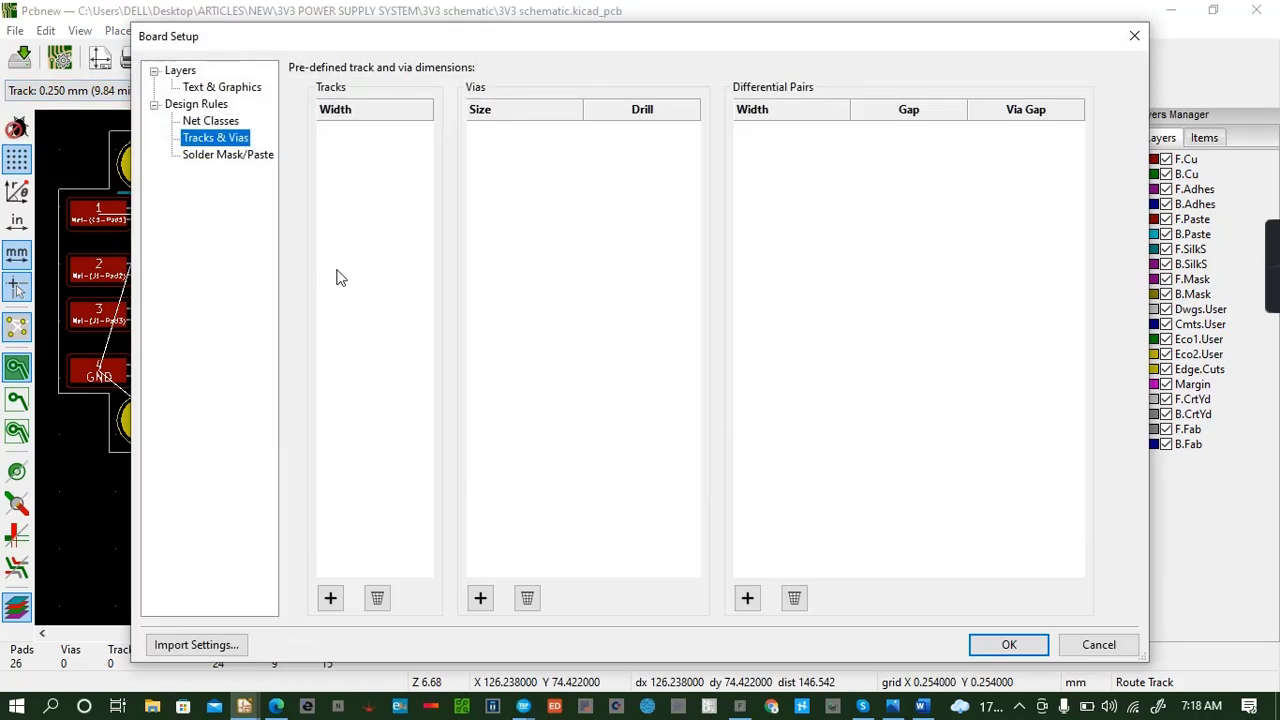
click(330, 598)
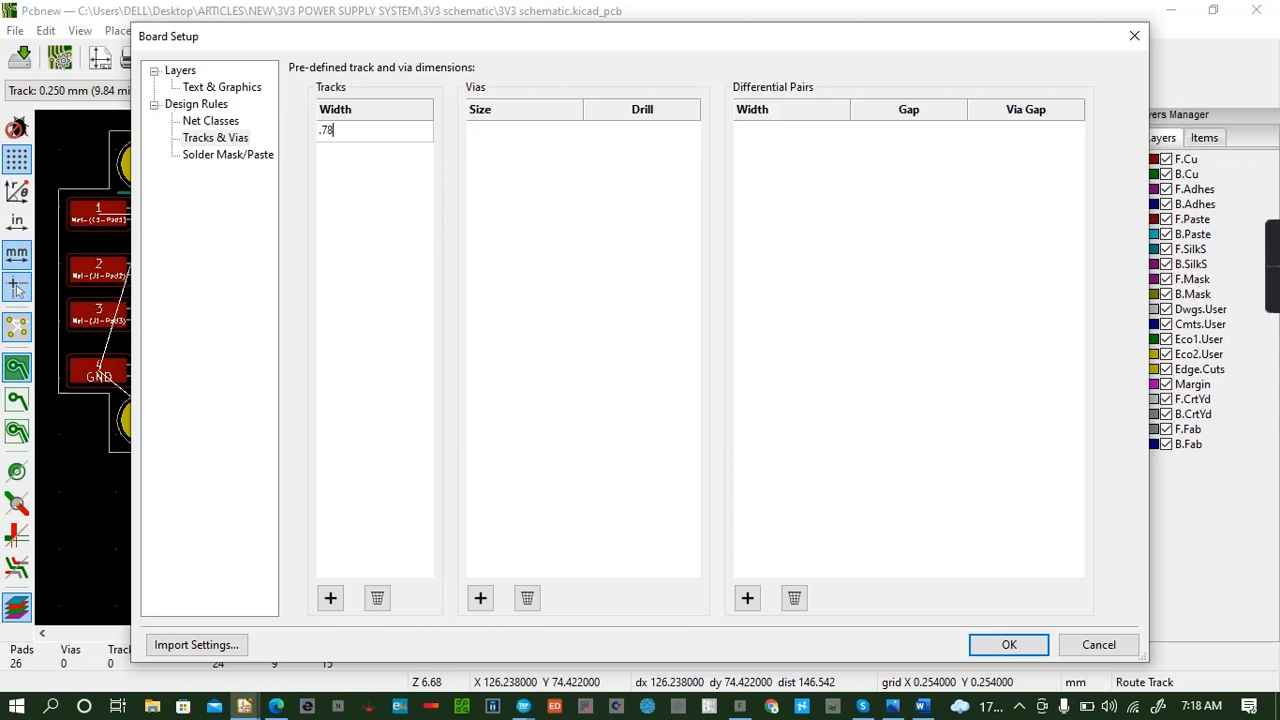
text(.78)
click(1010, 646)
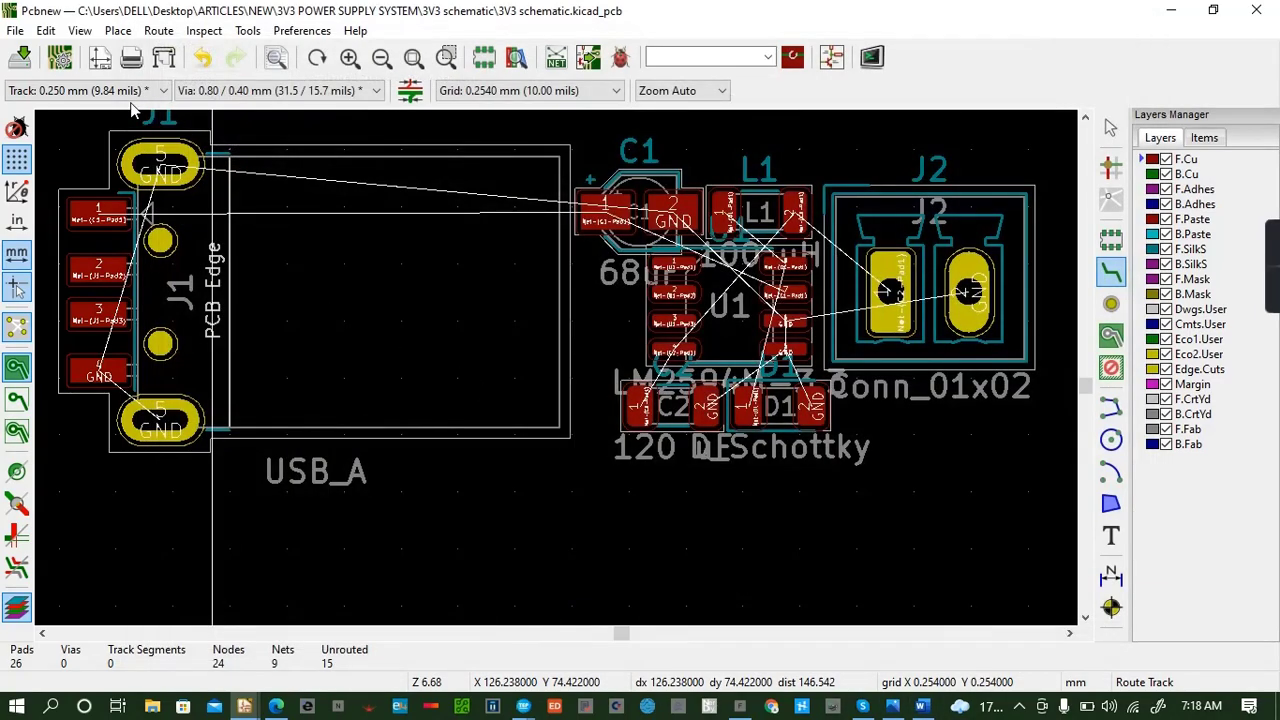
click(85, 90)
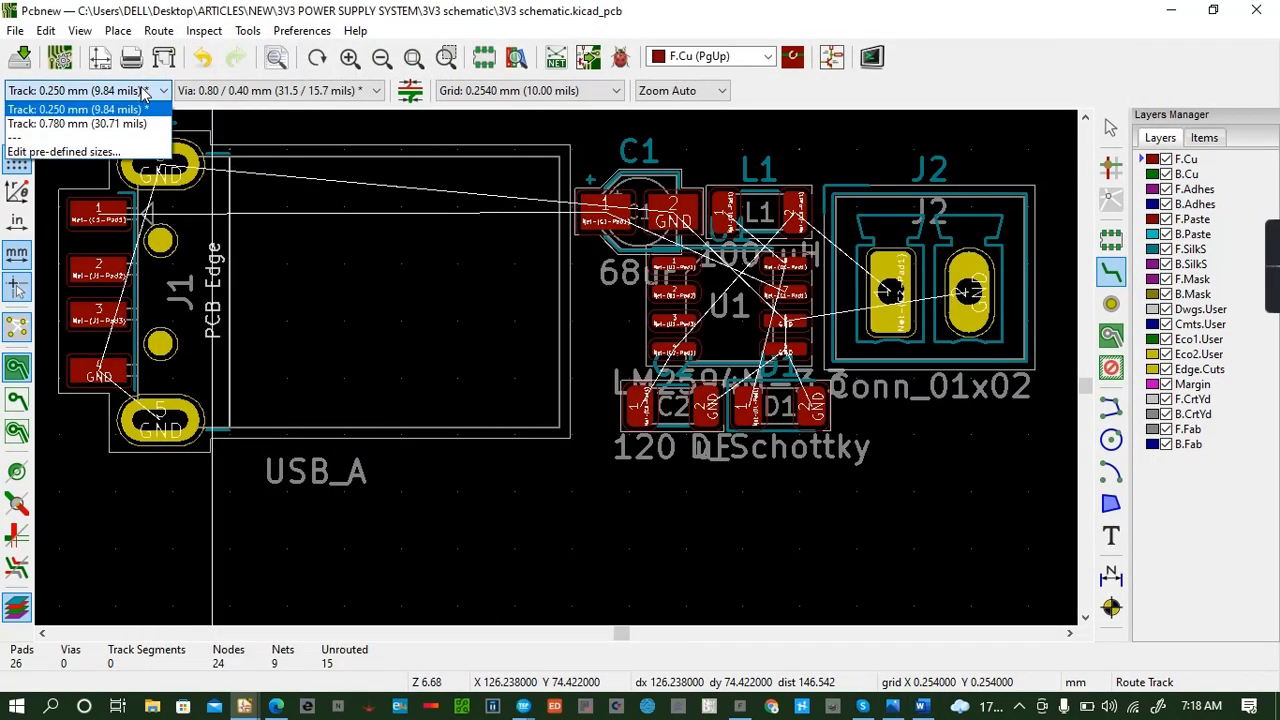
click(68, 123)
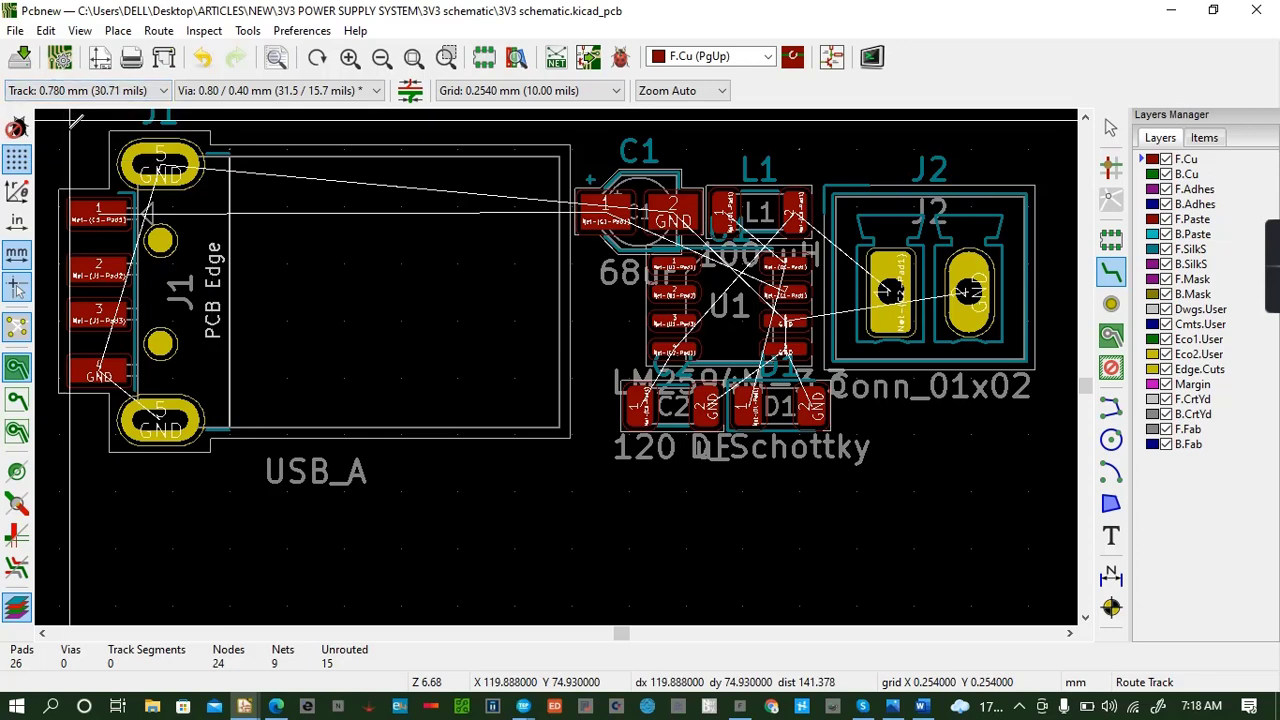
Route GND tracks on F.Cu from J1 pad 4 to both of its shield pads, passing outside pads 1 to 3, and save.
click(101, 373)
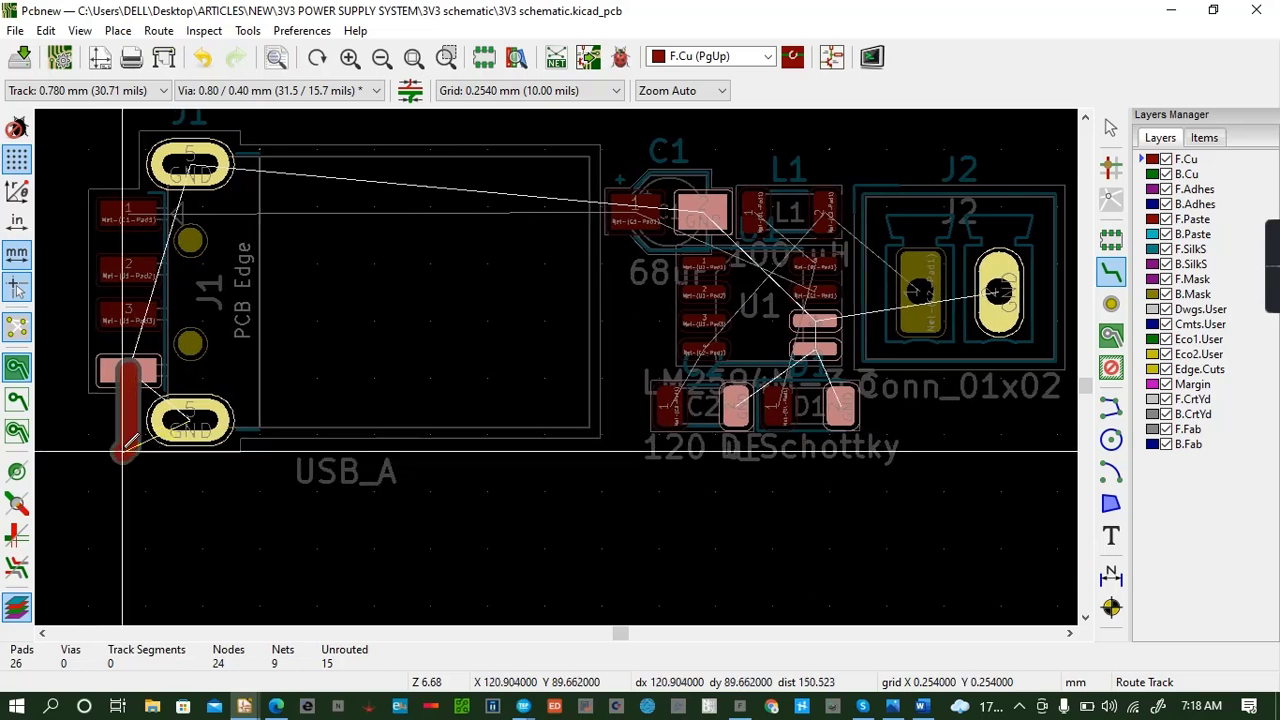
click(128, 408)
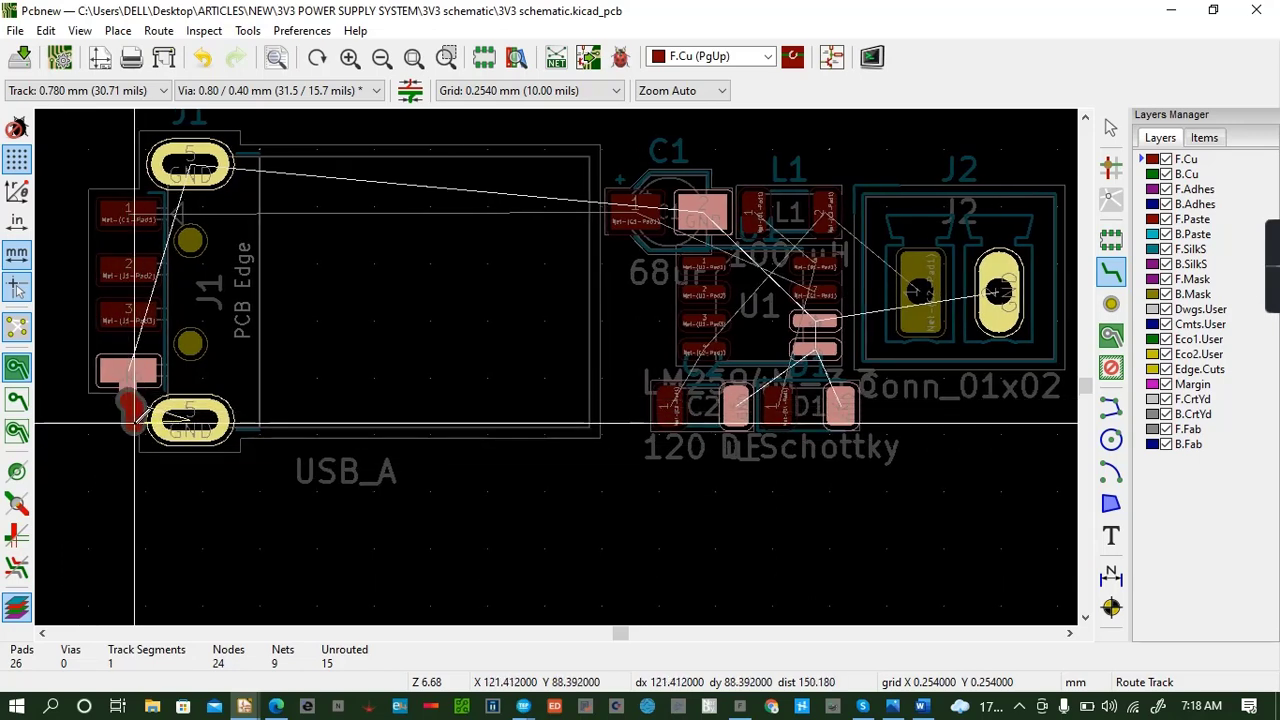
click(190, 420)
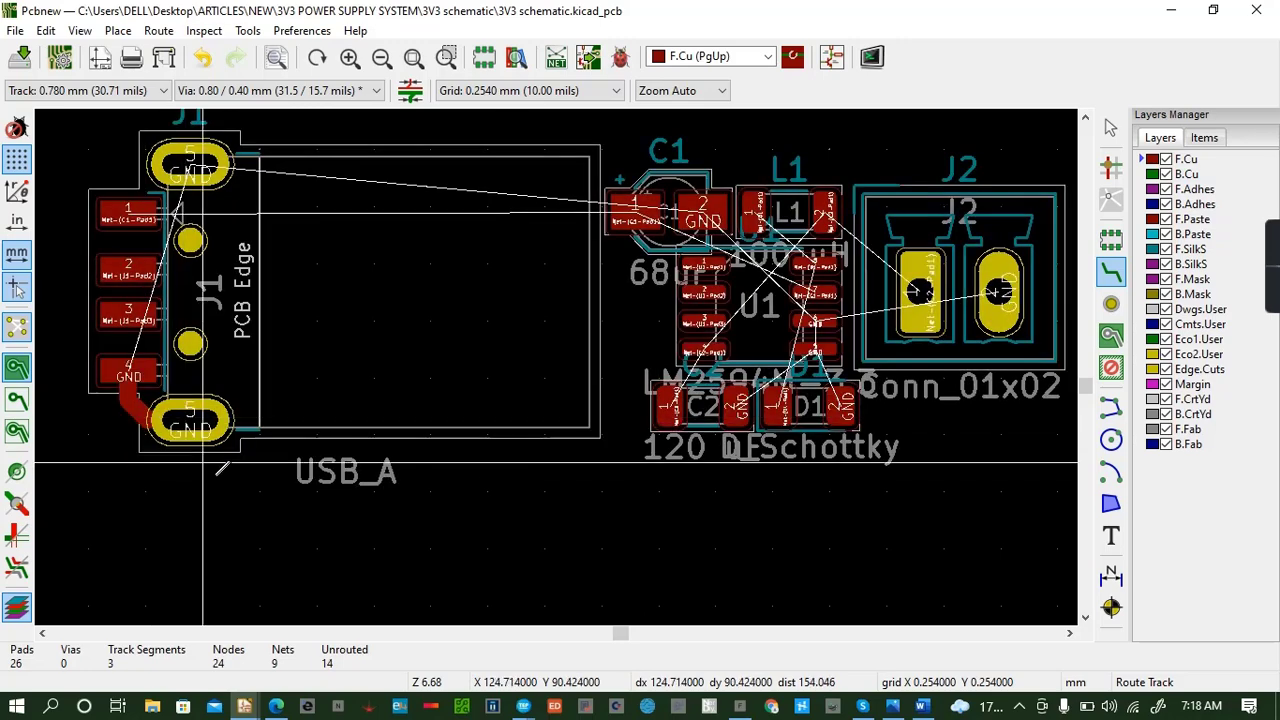
click(128, 372)
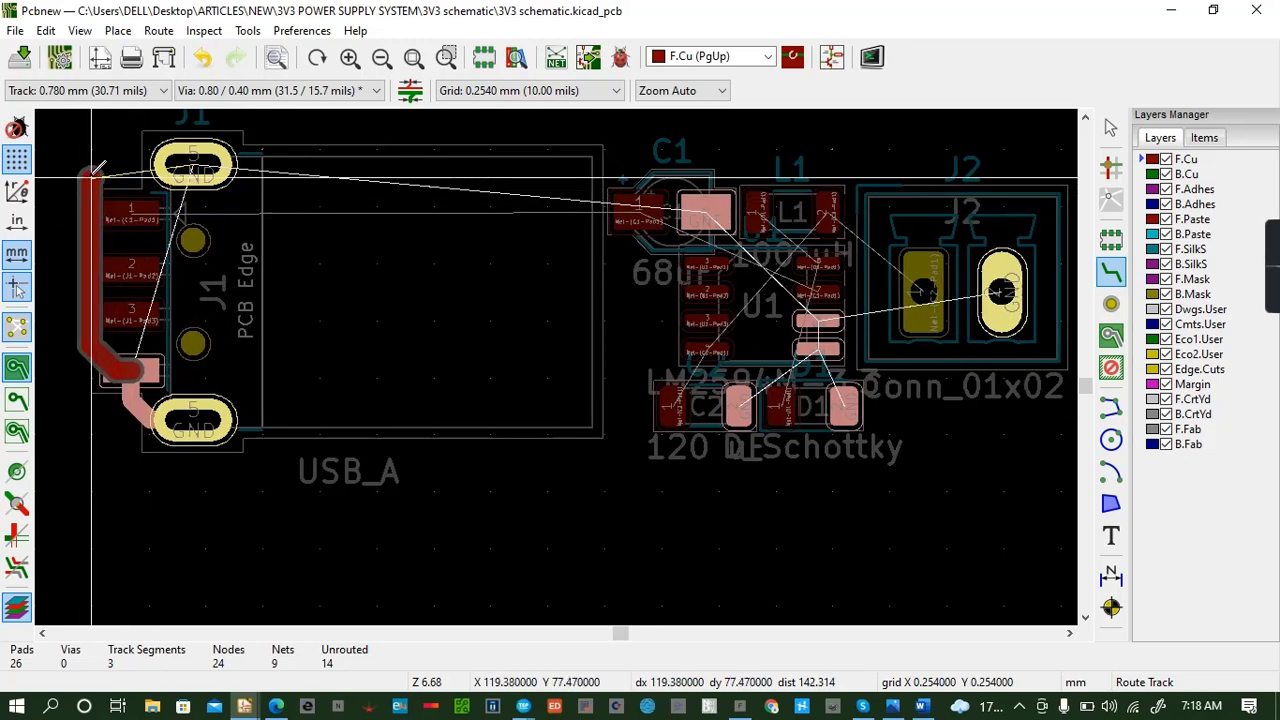
click(194, 163)
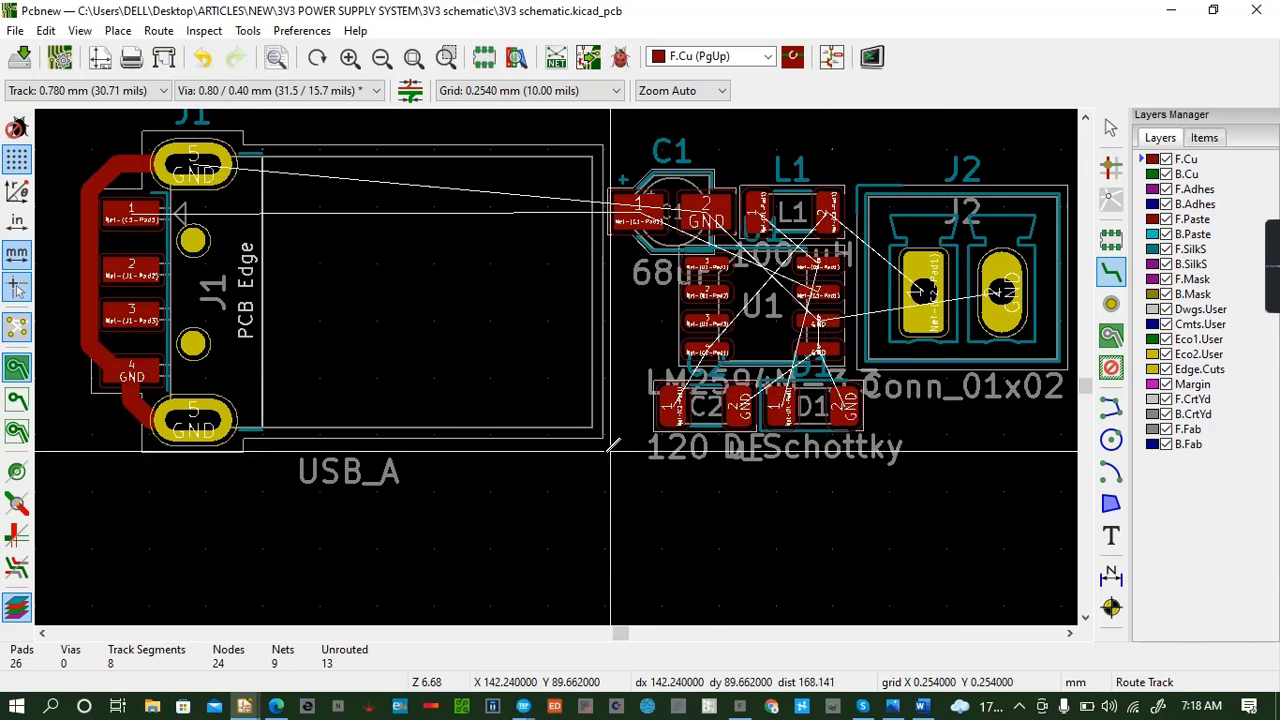
key(ctrl+s)
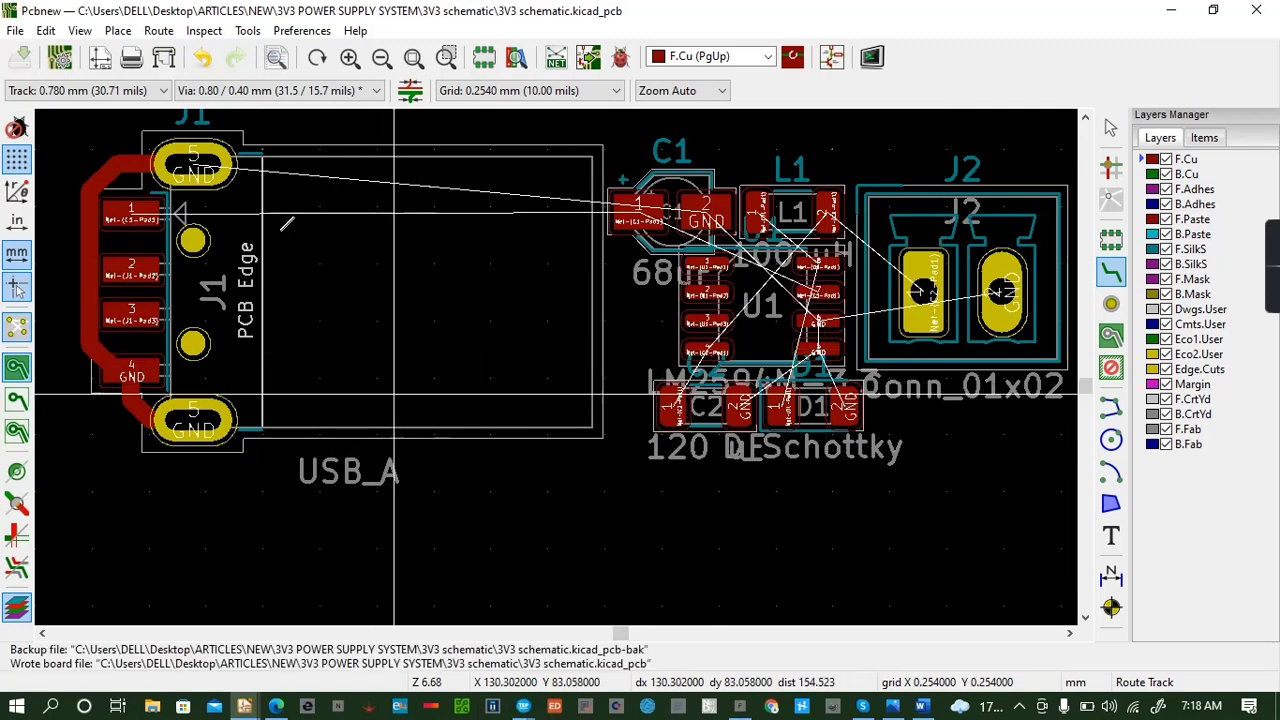
Route a GND track from J1's upper shield pad above the connector outline to C1 pad 2, and save the board.
click(193, 157)
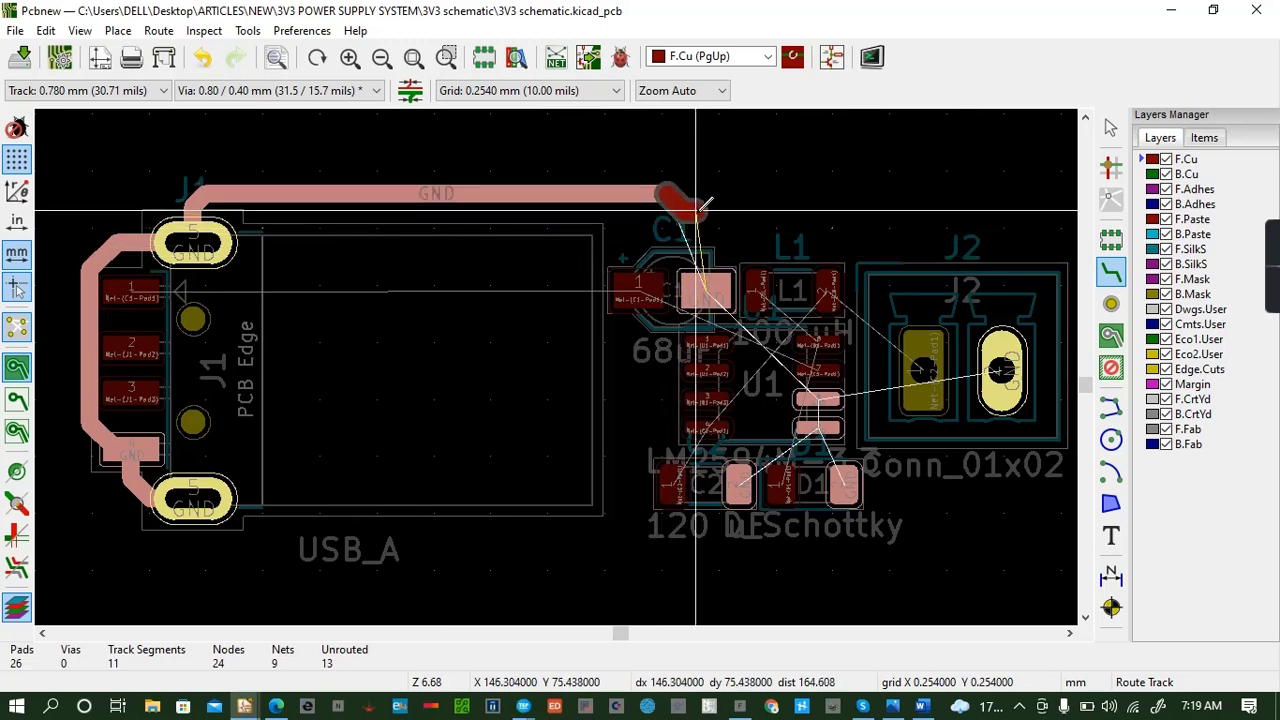
click(707, 280)
key(ctrl+s)
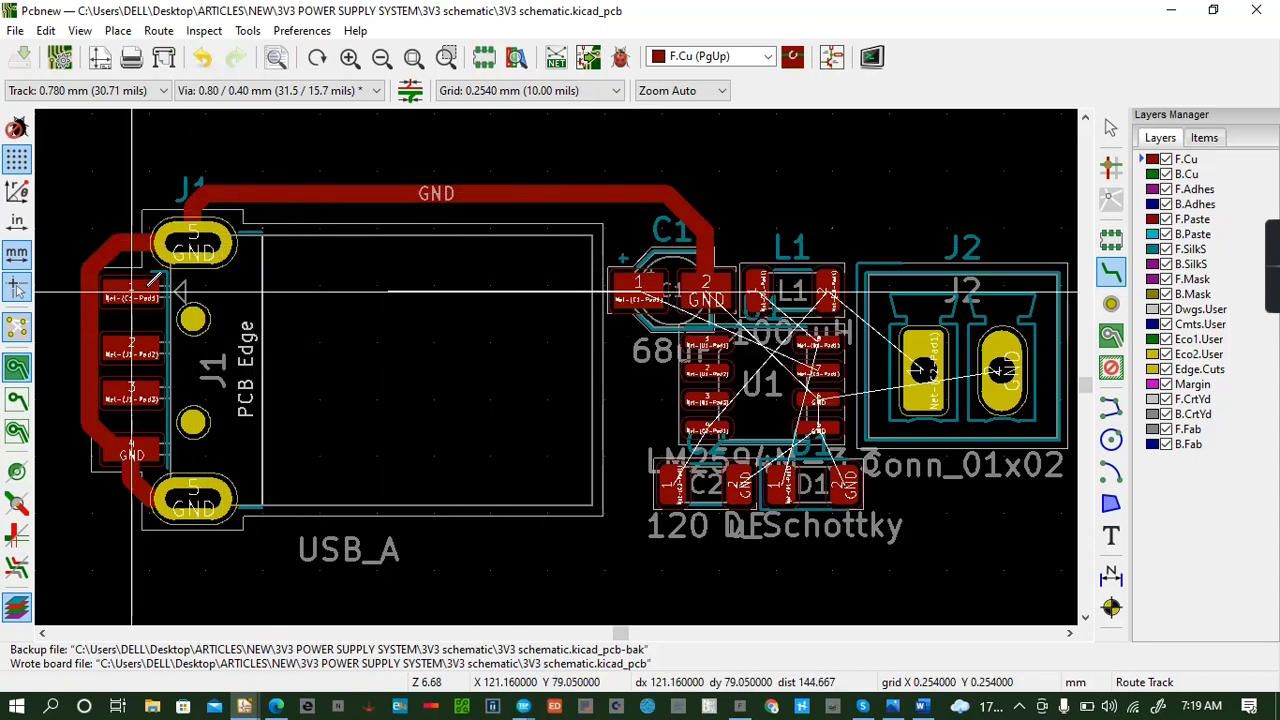
Route the Net-(C1-Pad1) track on F.Cu from J1 pad 1 to C1 pad 1 and on to U1 pad 7.
click(178, 290)
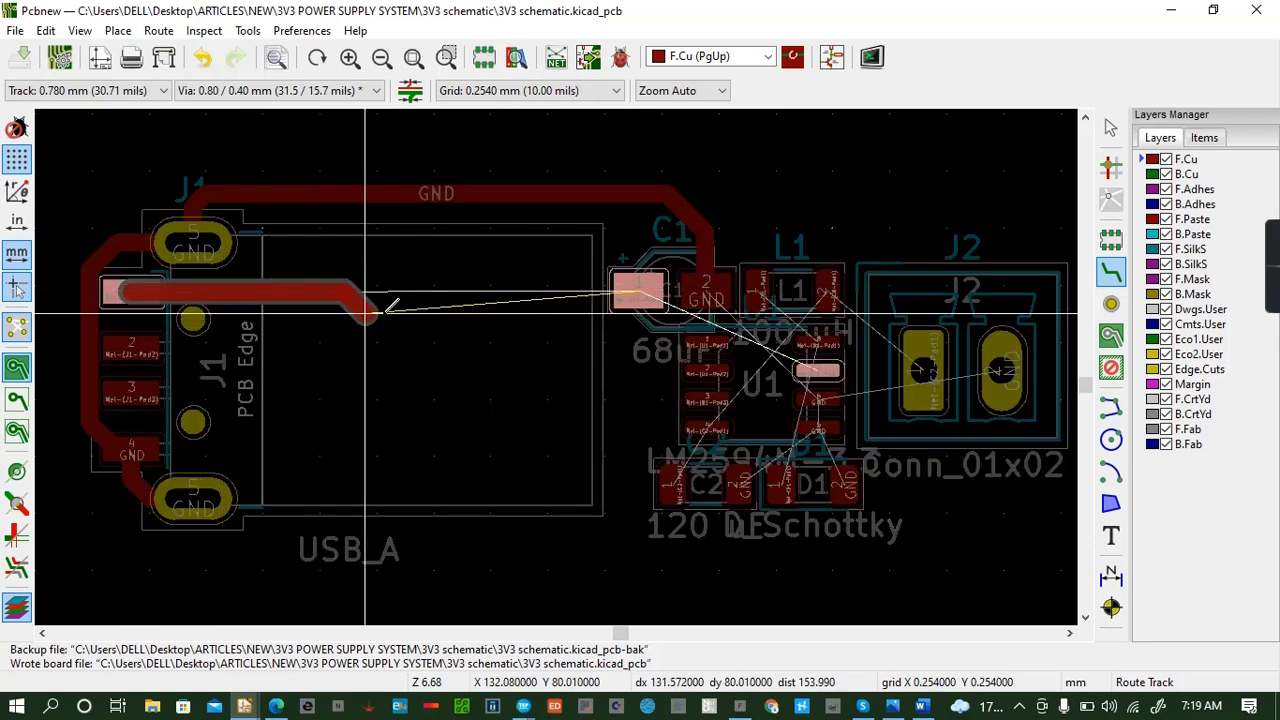
click(640, 290)
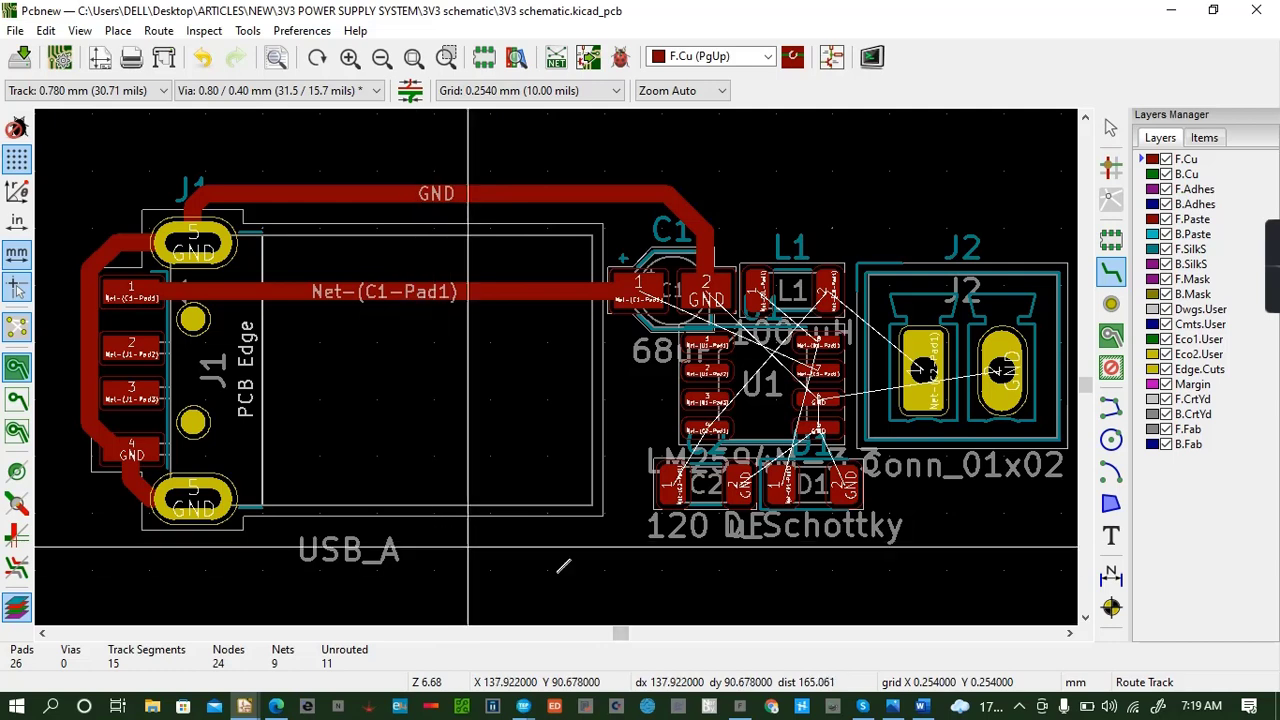
click(640, 290)
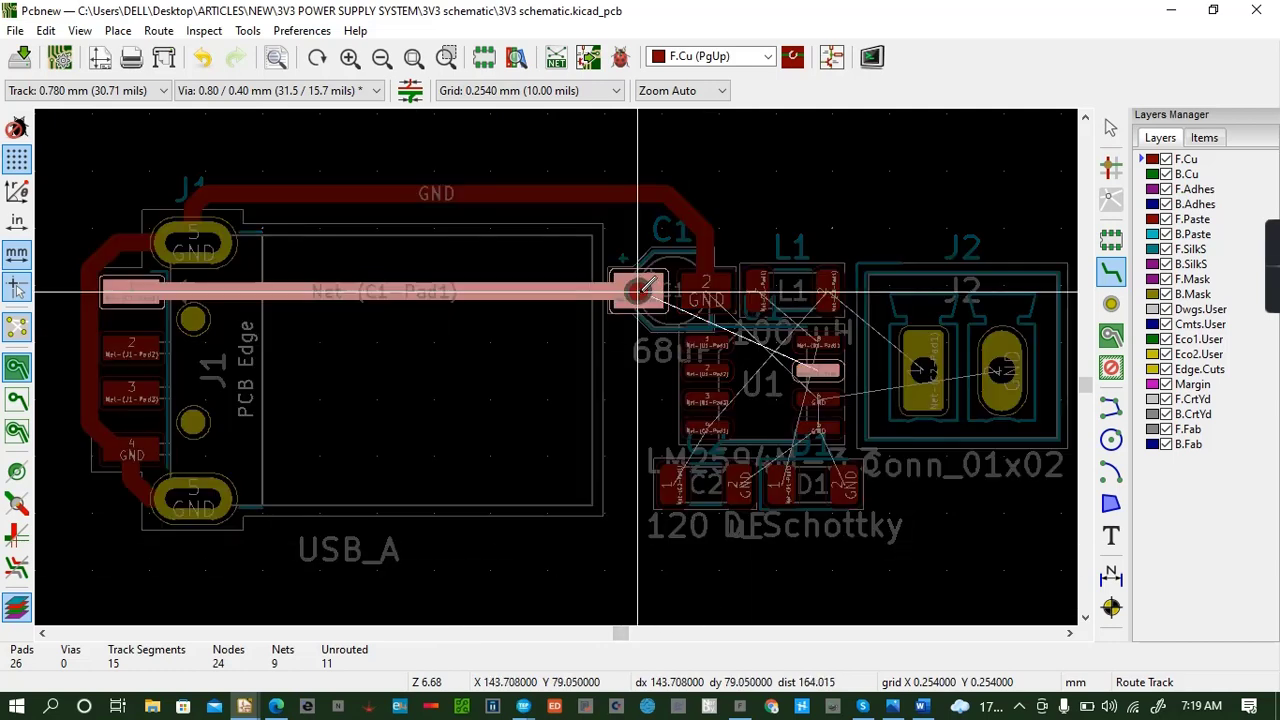
click(829, 370)
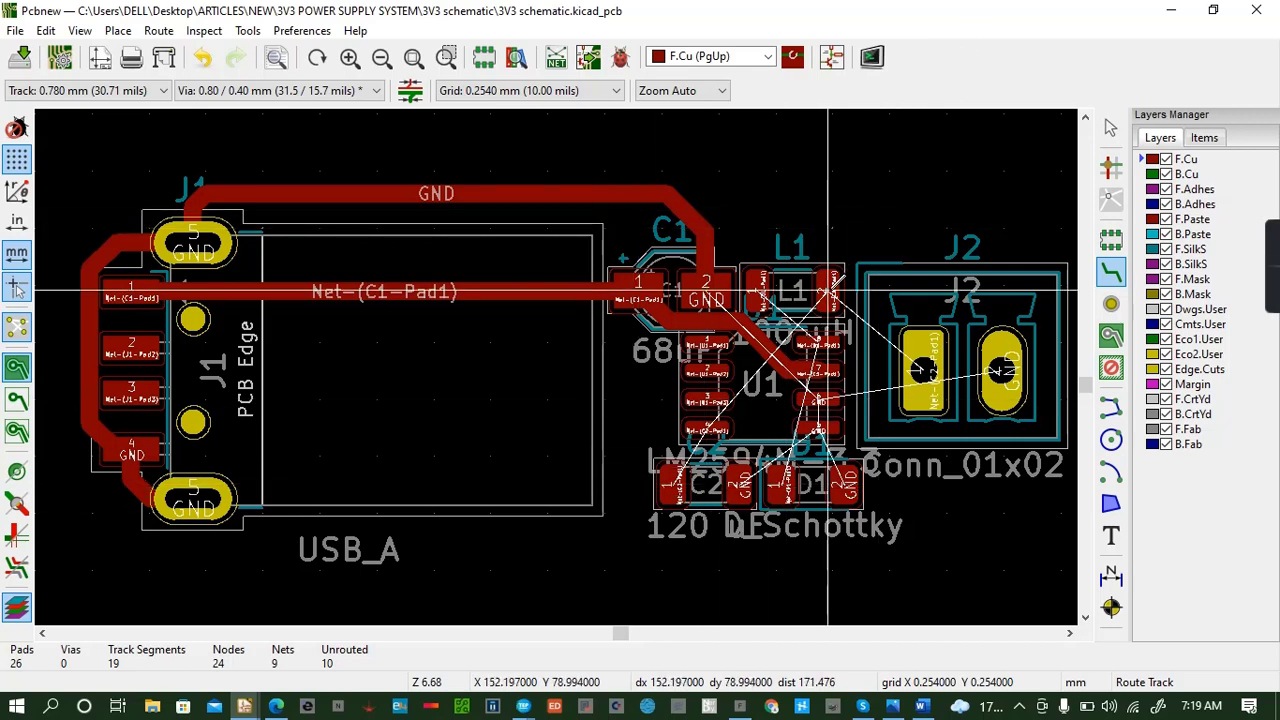
Route a track on F.Cu from L1 pad 2, down between L1 and J2, to J2 pad 1.
click(828, 292)
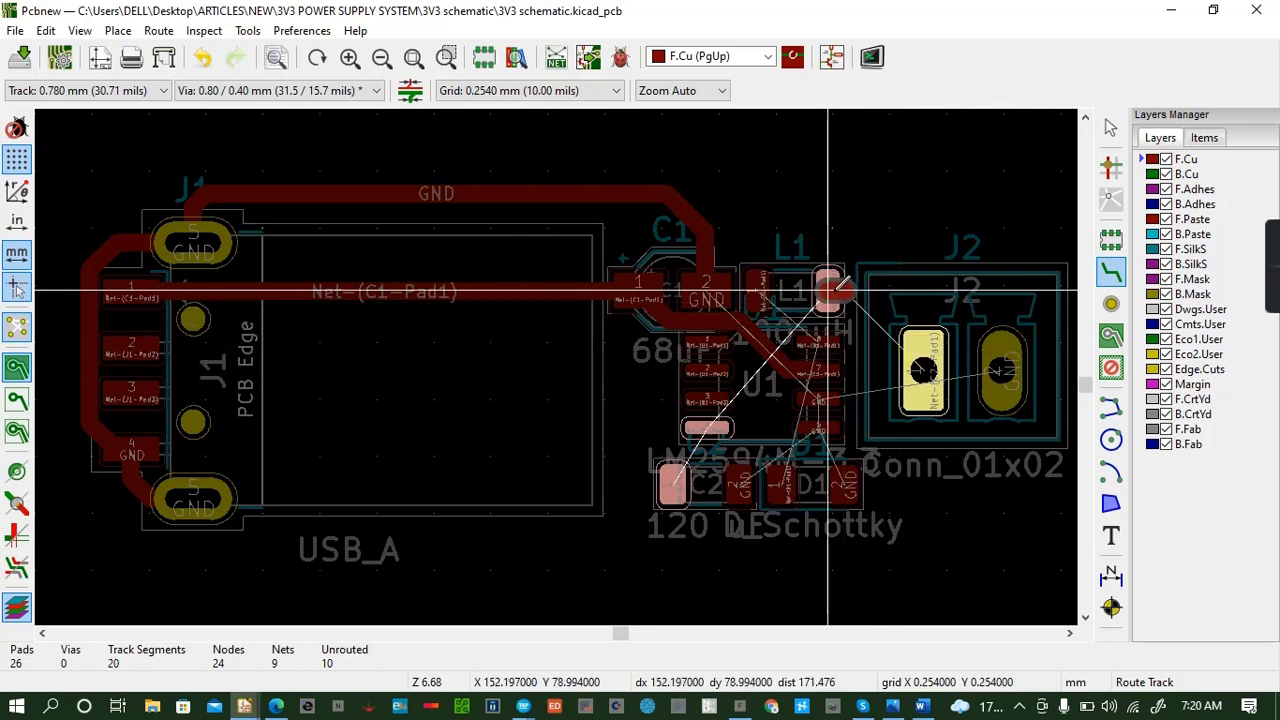
key(Escape)
click(845, 290)
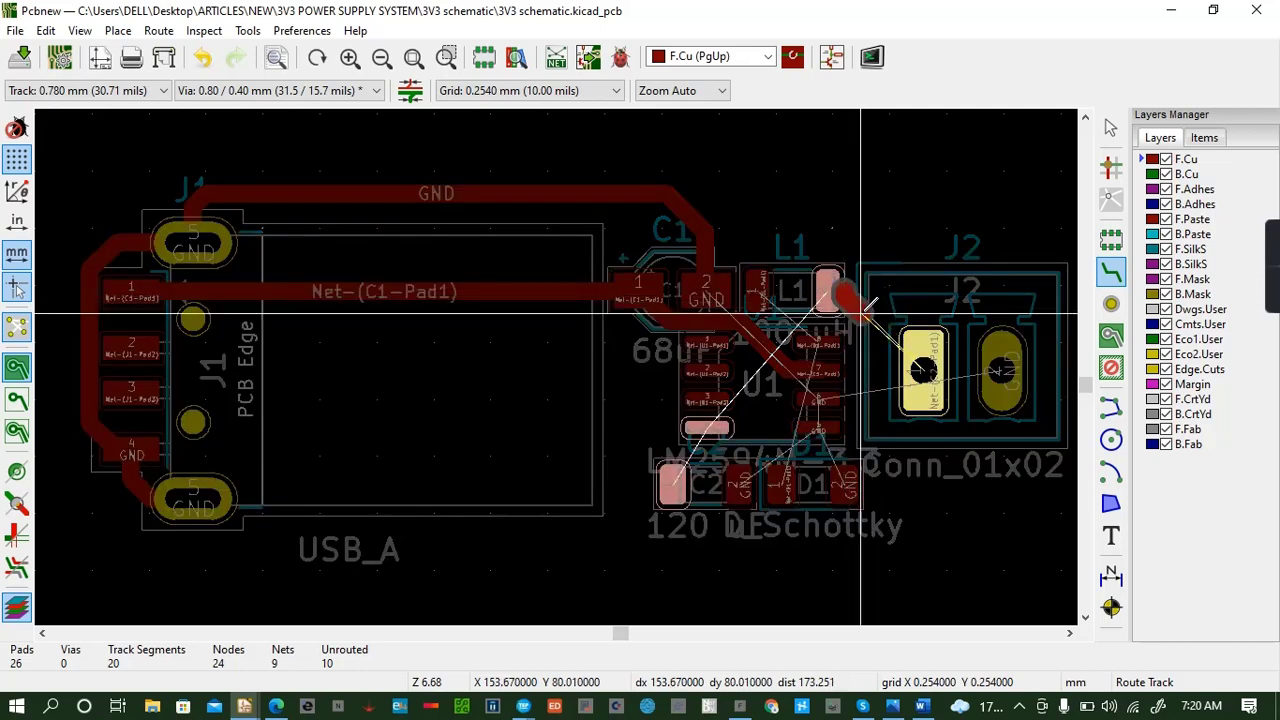
click(867, 302)
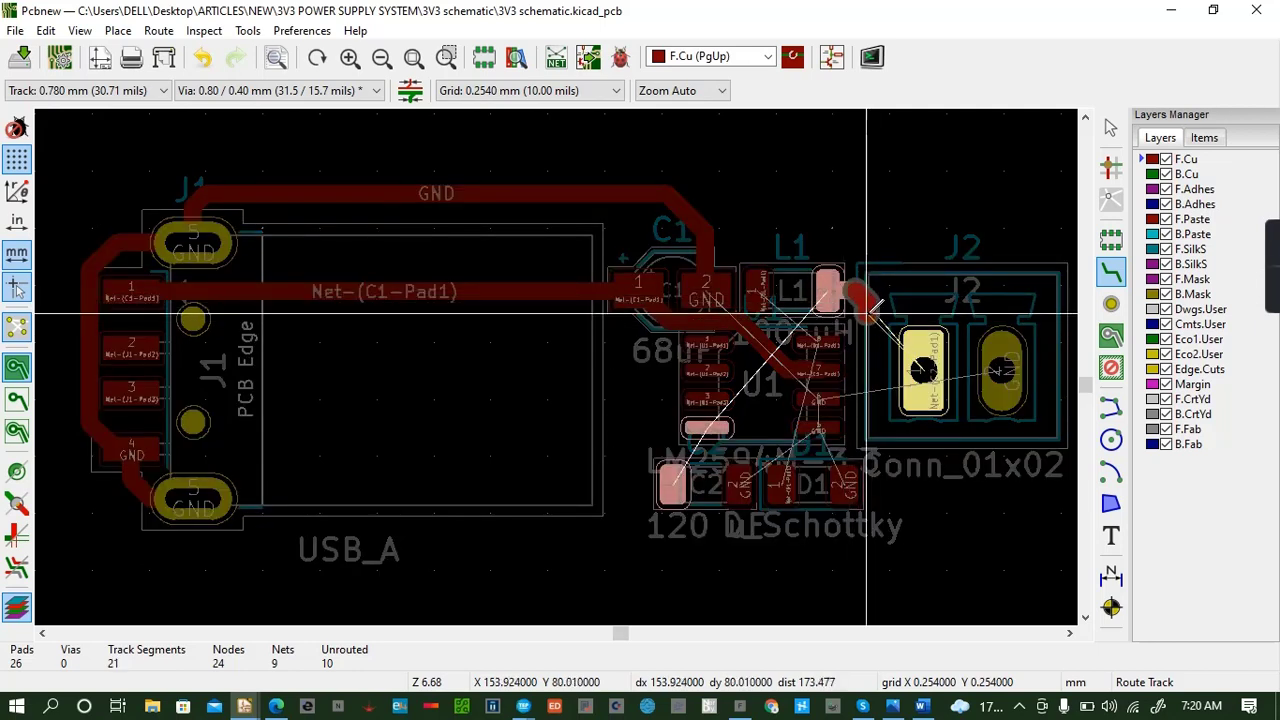
click(867, 370)
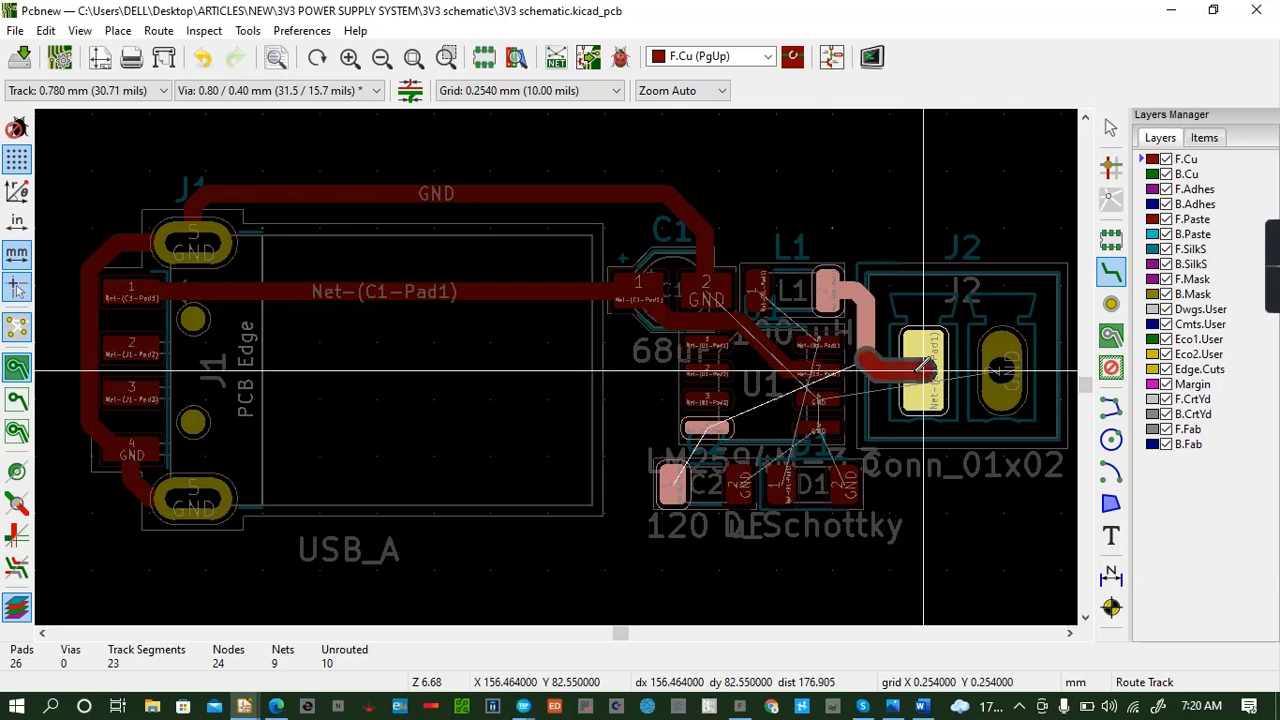
click(923, 371)
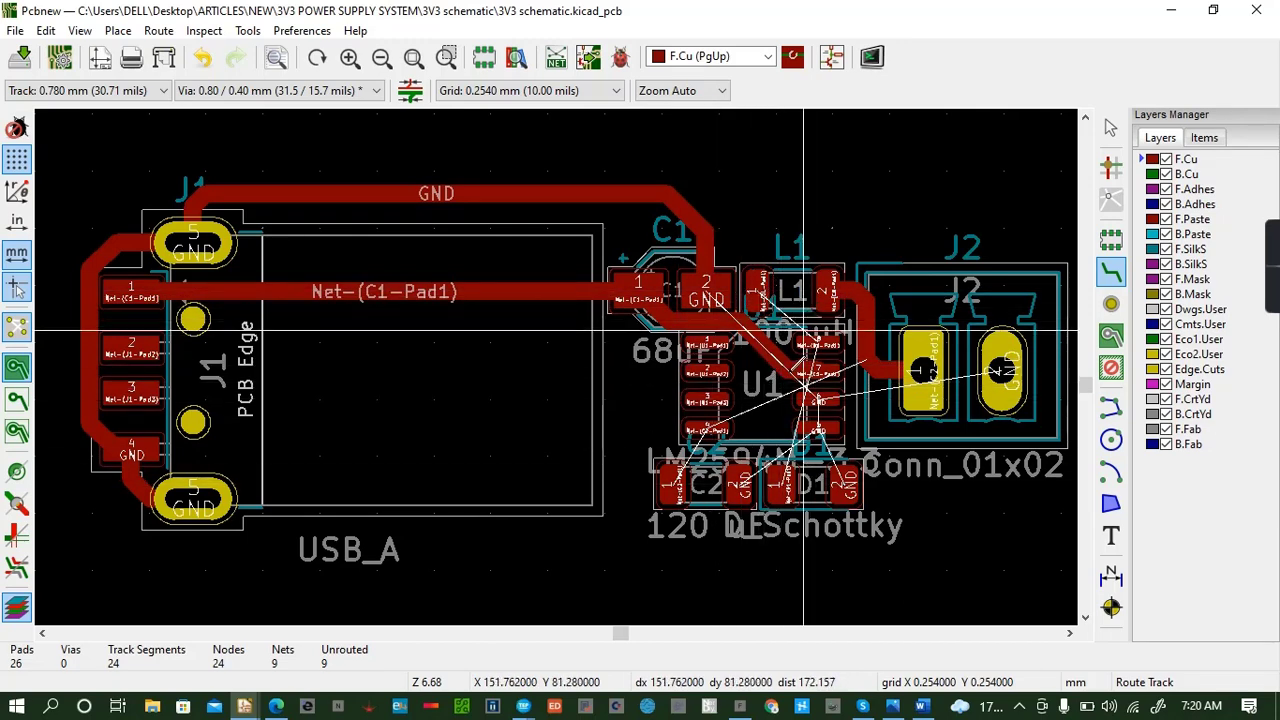
Route a short track on F.Cu from C2 pad 1 up to U1 pad 4.
click(672, 484)
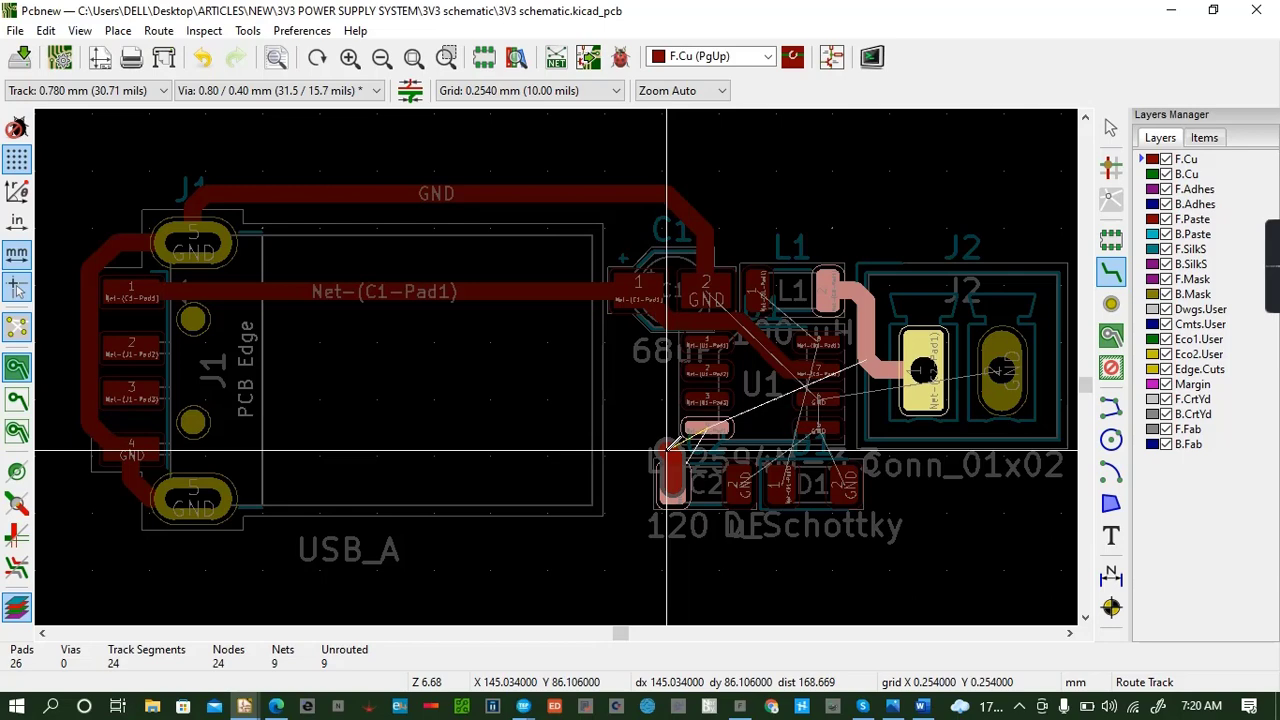
click(672, 428)
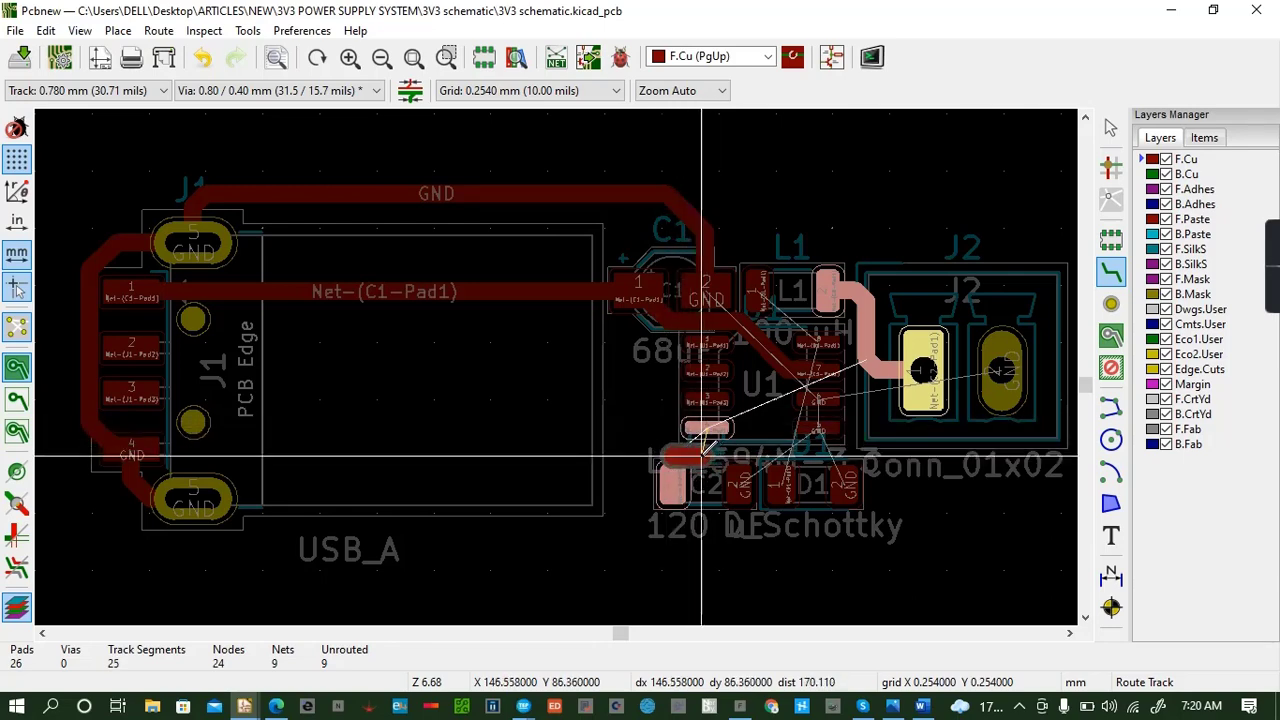
click(702, 446)
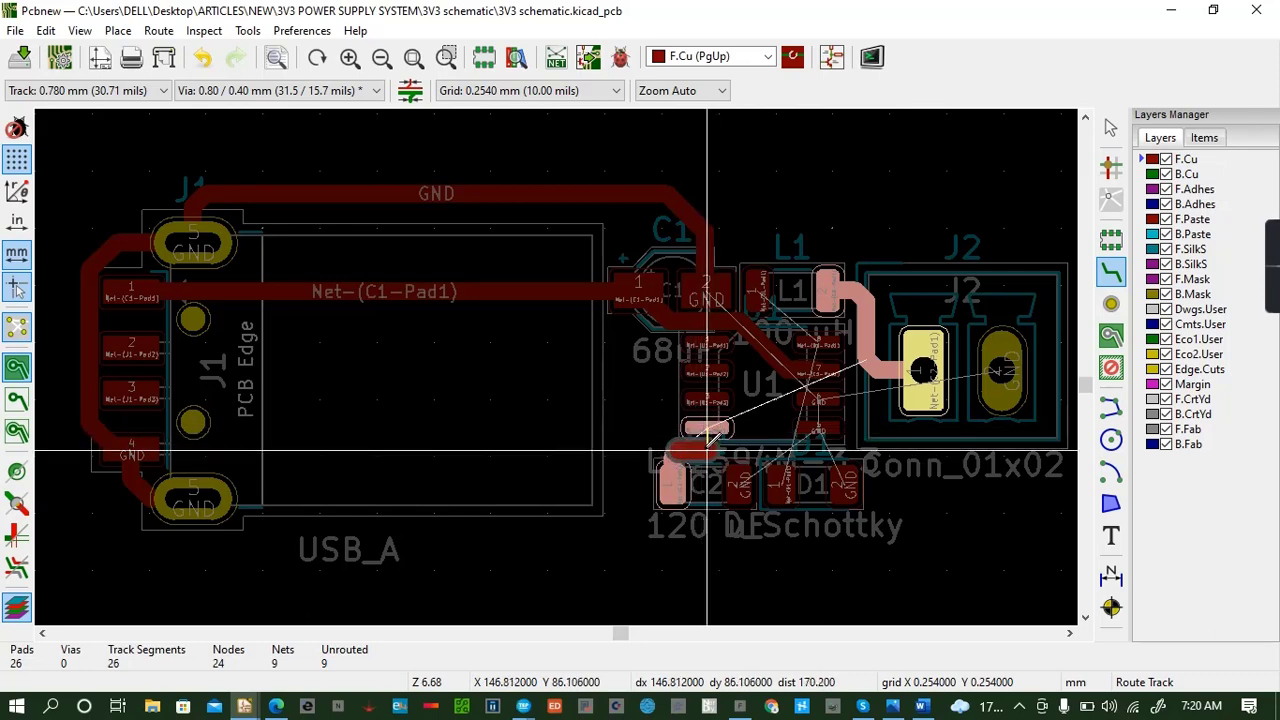
click(707, 446)
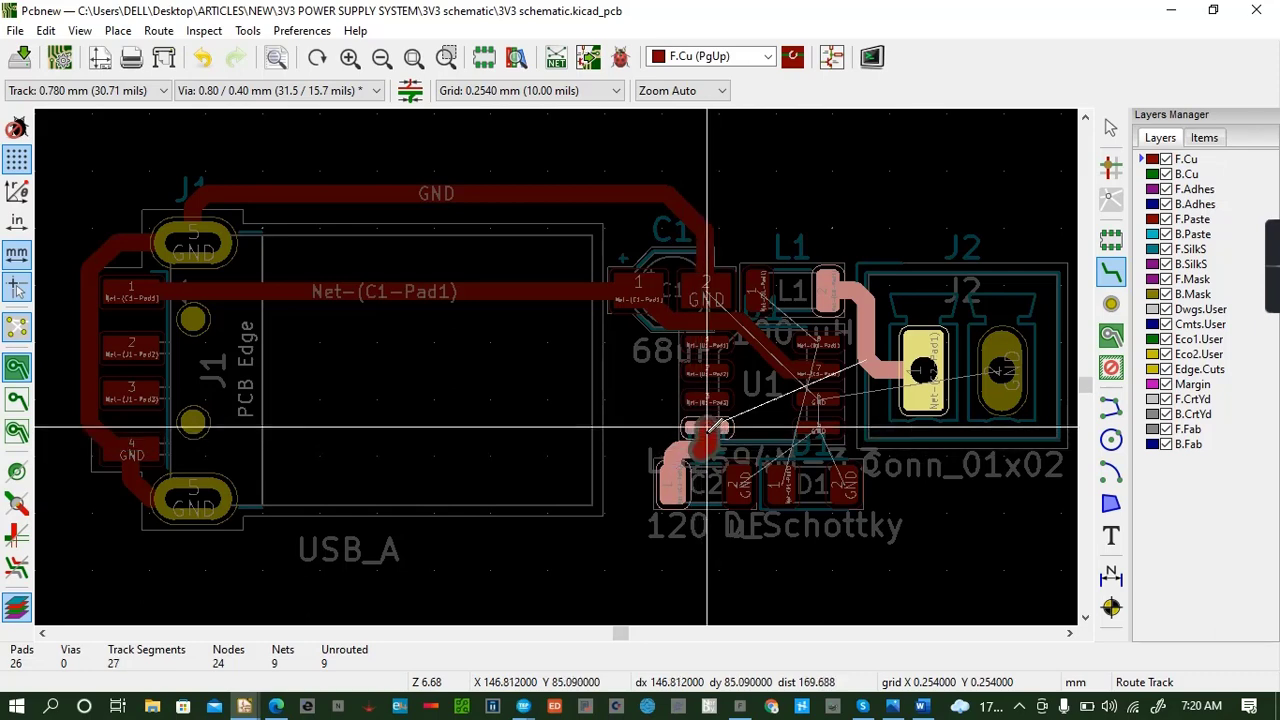
click(707, 428)
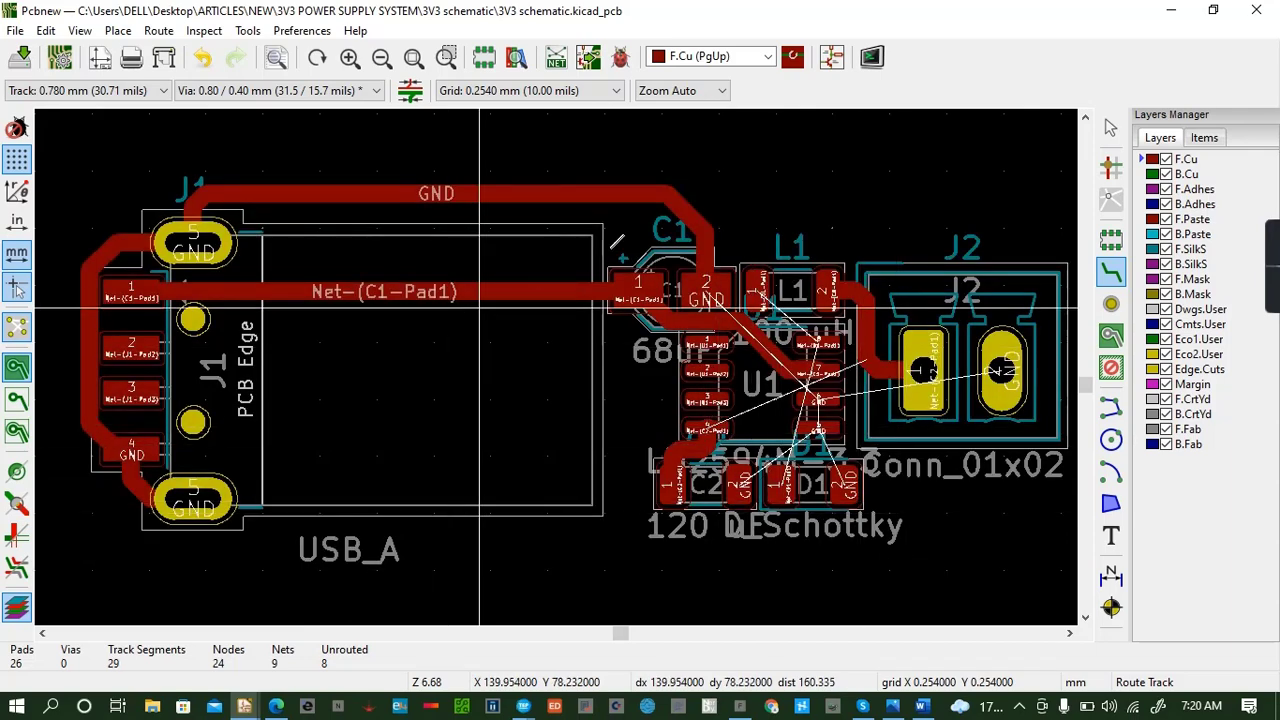
Route a track on F.Cu from L1 pad 1 beneath the inductor to U1 pad 8, and save the board.
click(758, 291)
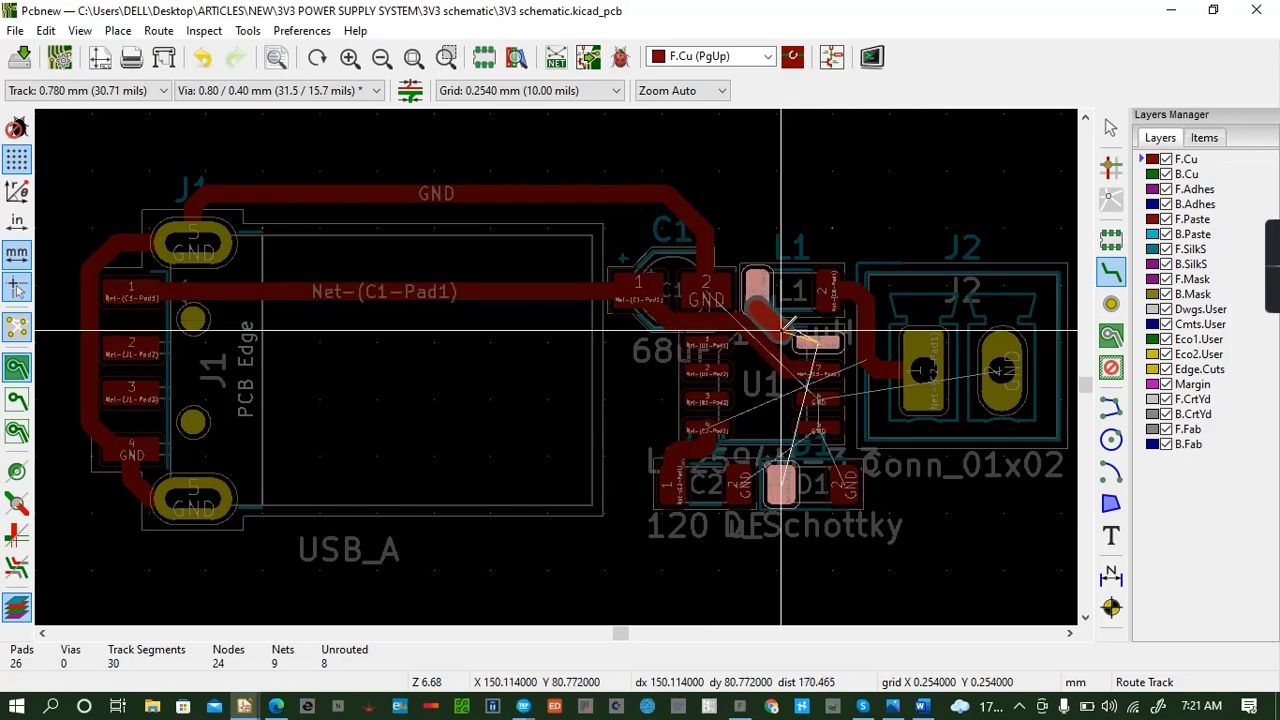
click(787, 330)
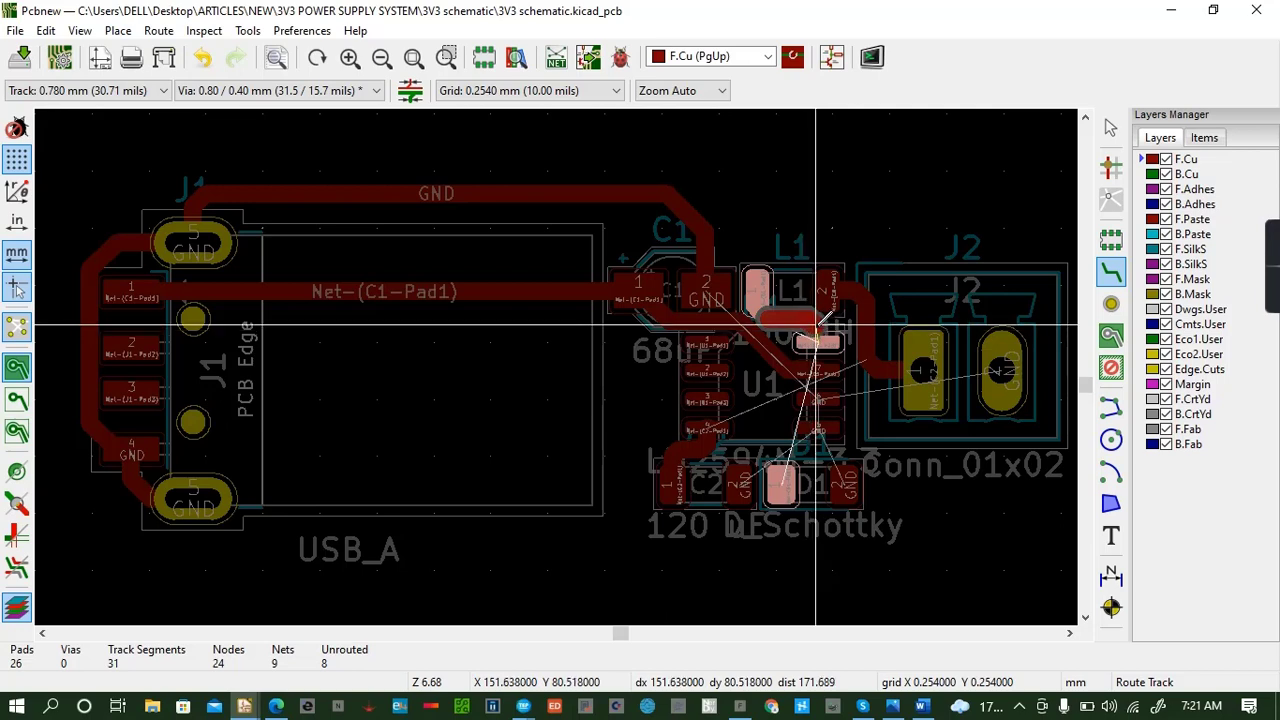
click(818, 342)
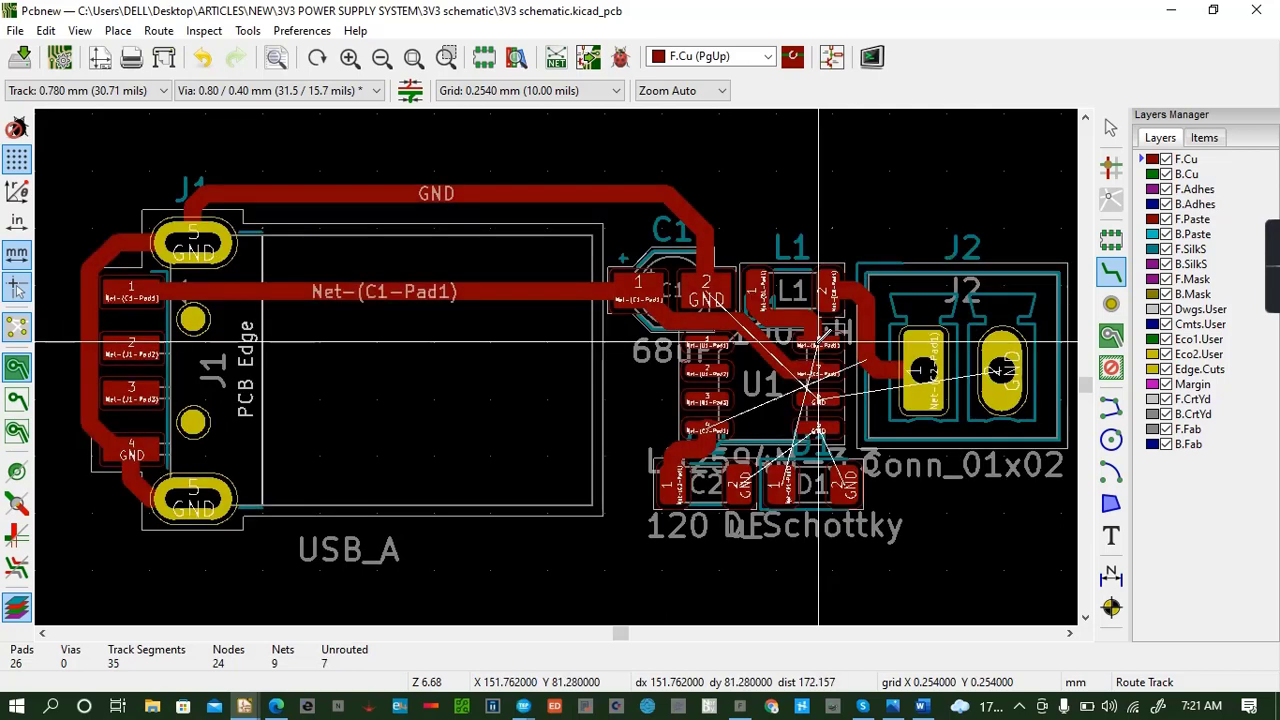
key(ctrl+s)
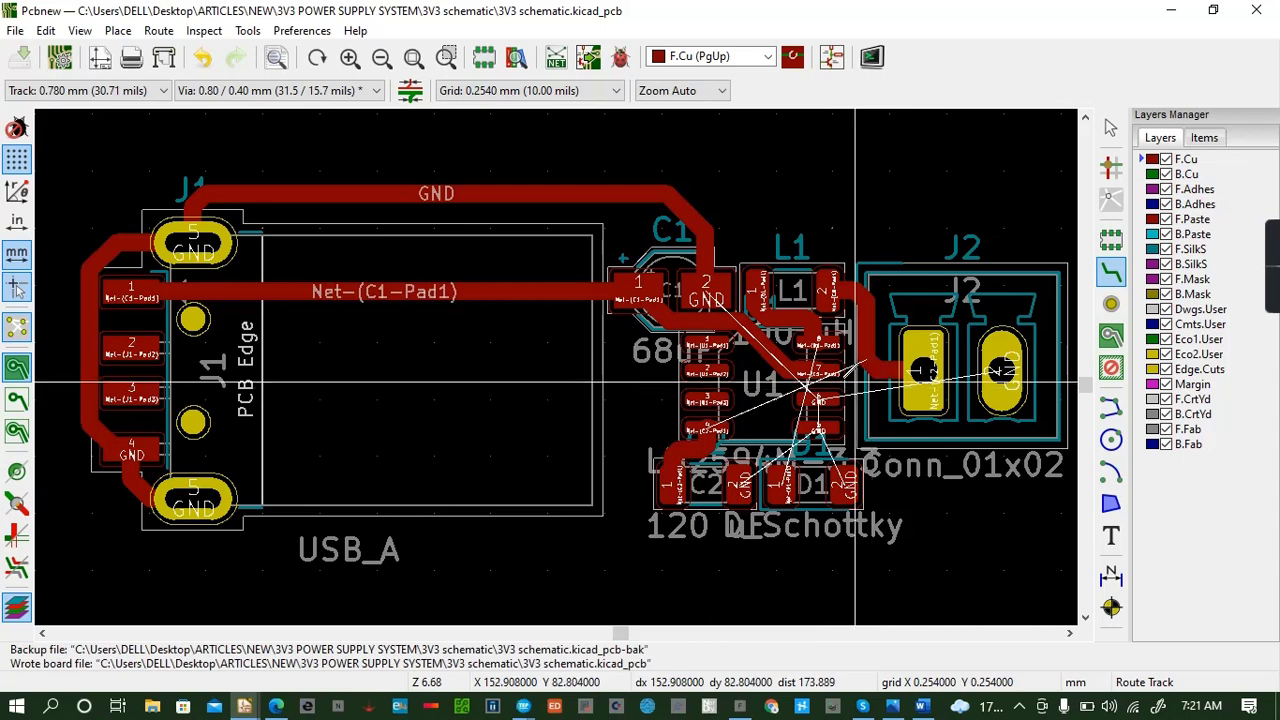
Route a track on F.Cu from U1 pad 4 beneath U1 pad 5 up to the L1–J2 track, and save the board.
click(707, 428)
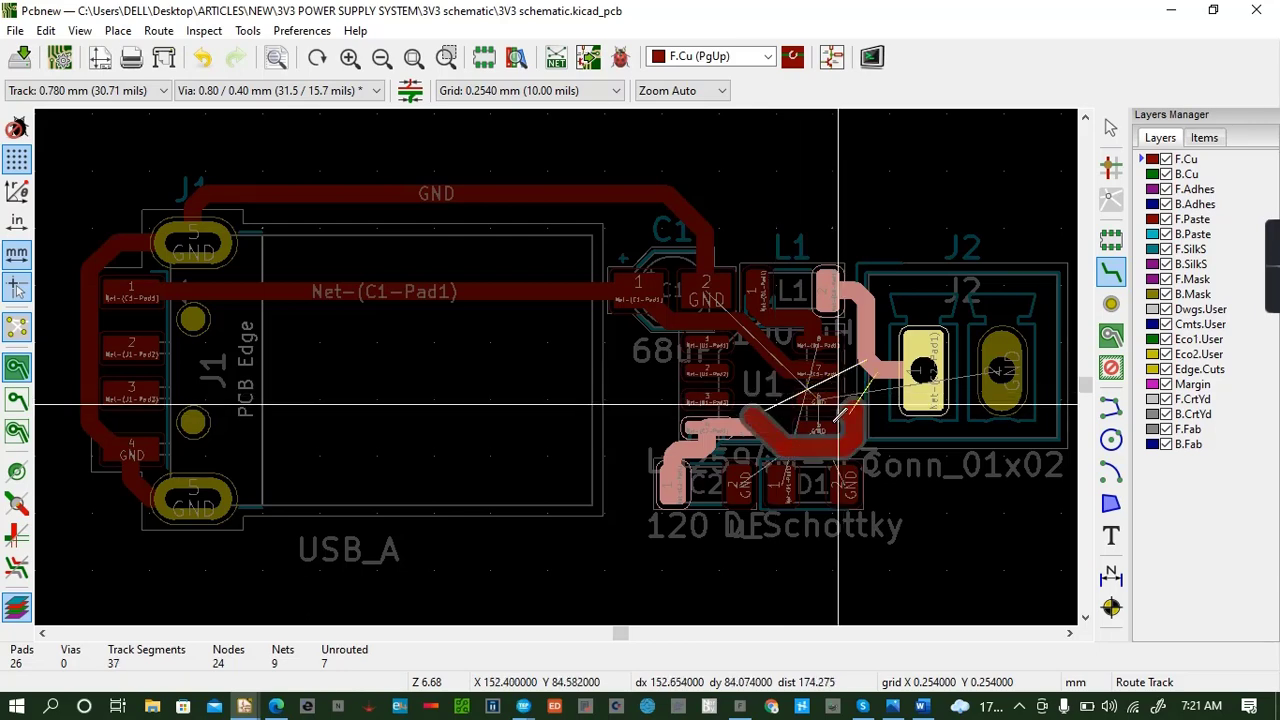
click(753, 428)
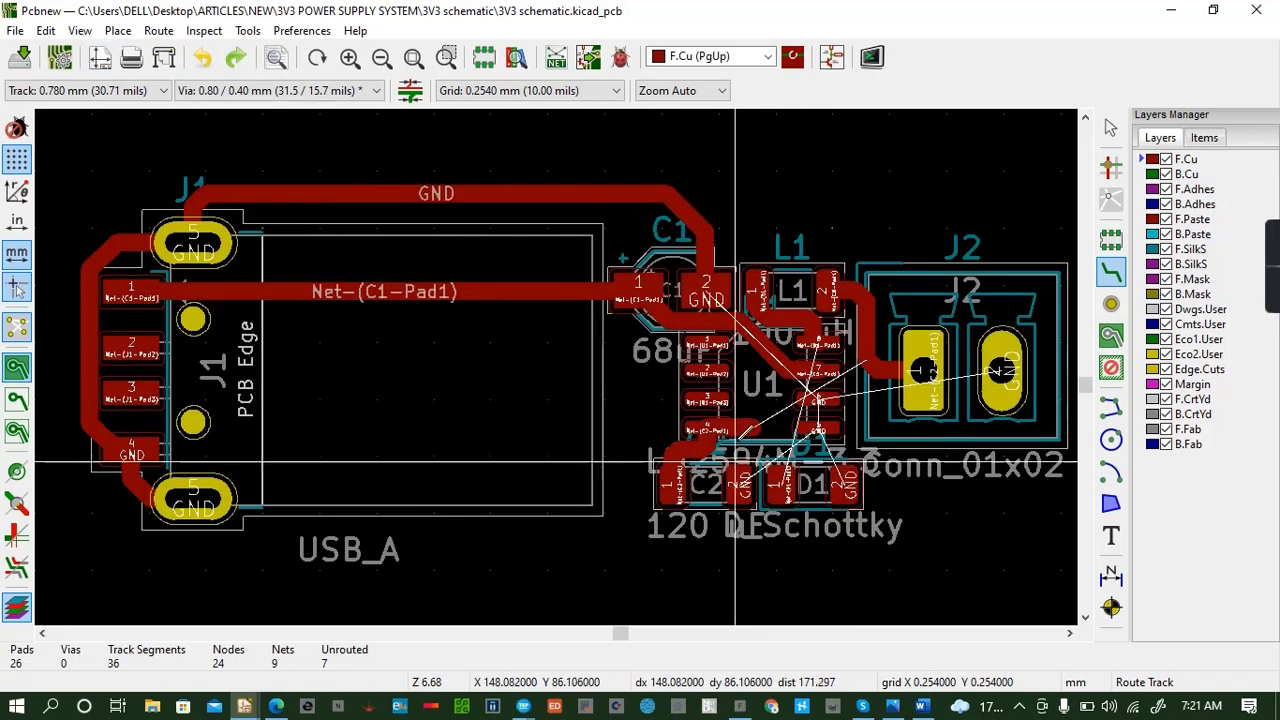
click(770, 428)
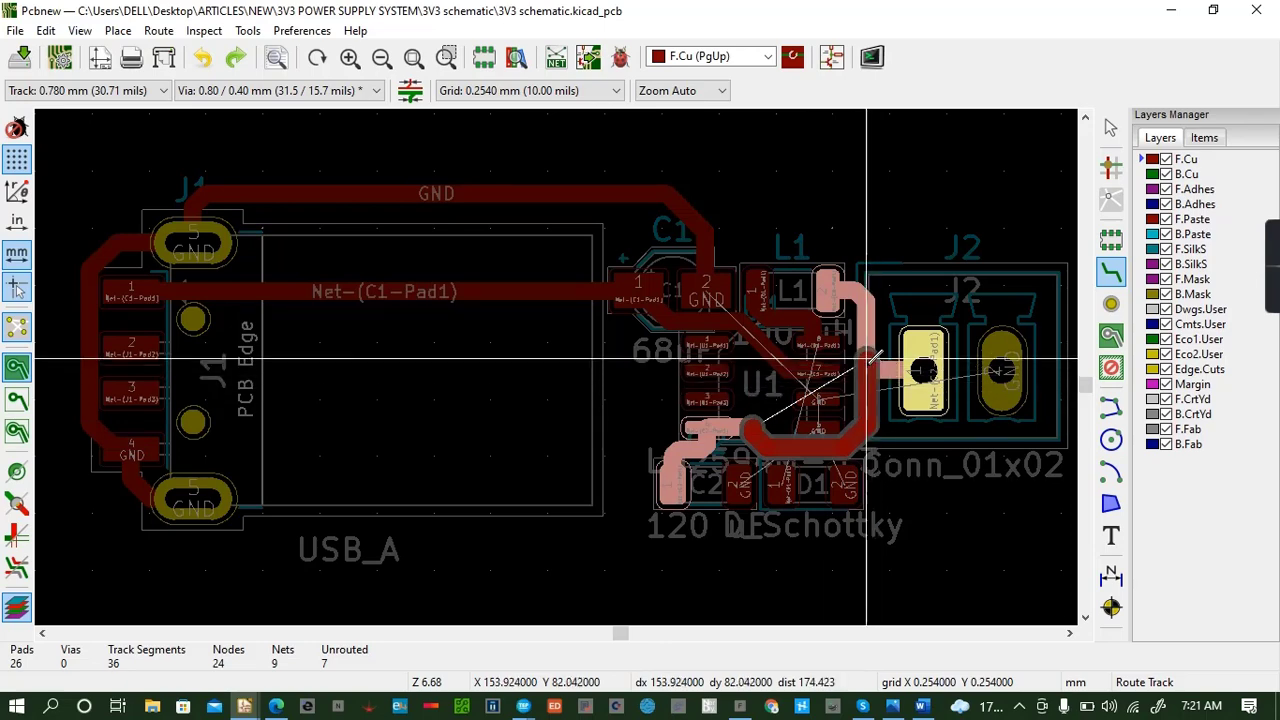
click(868, 358)
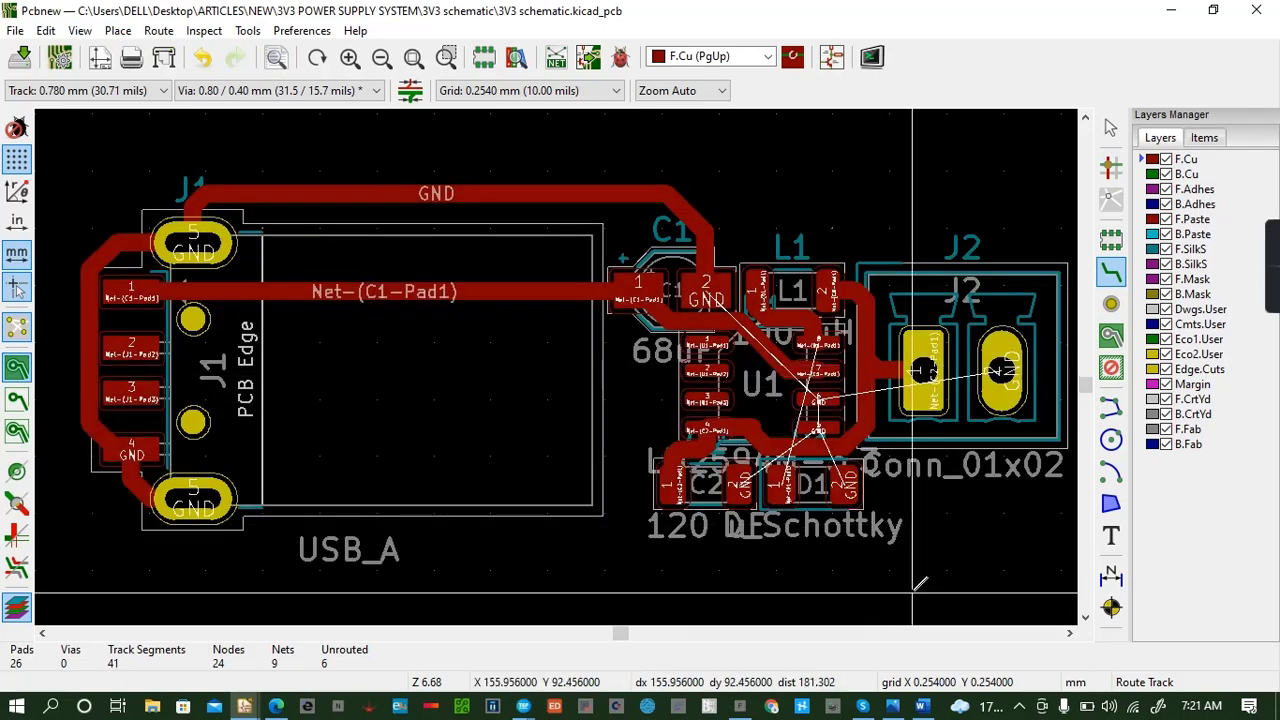
key(ctrl+s)
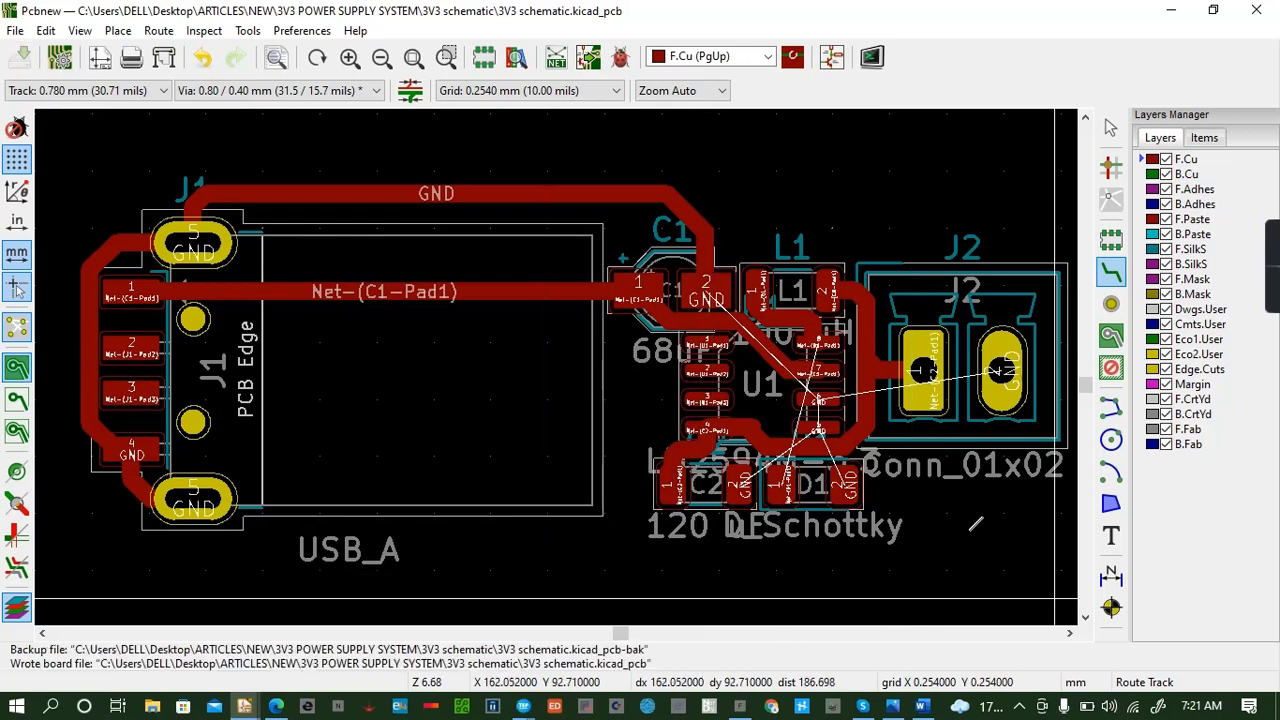
Route GND from U1 pad 6 to a via inside the U1 outline, continue on B.Cu, and end with a via between and below J2's pads.
click(824, 401)
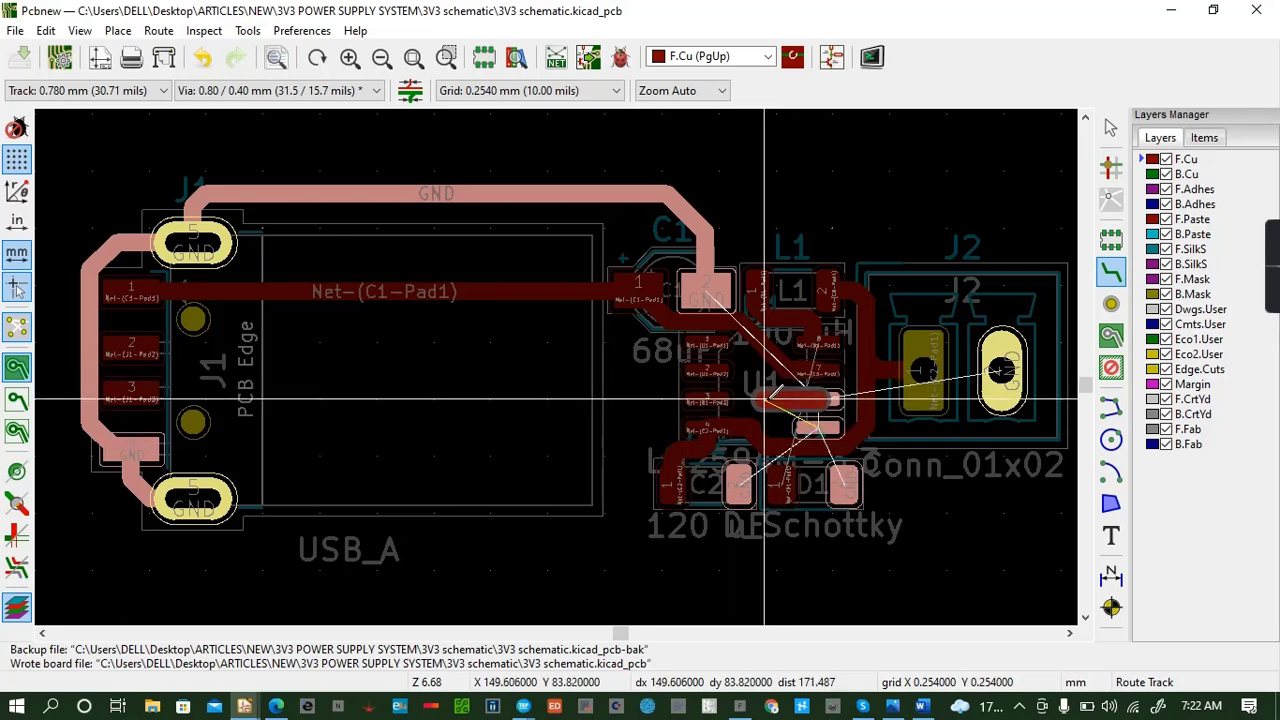
key(v)
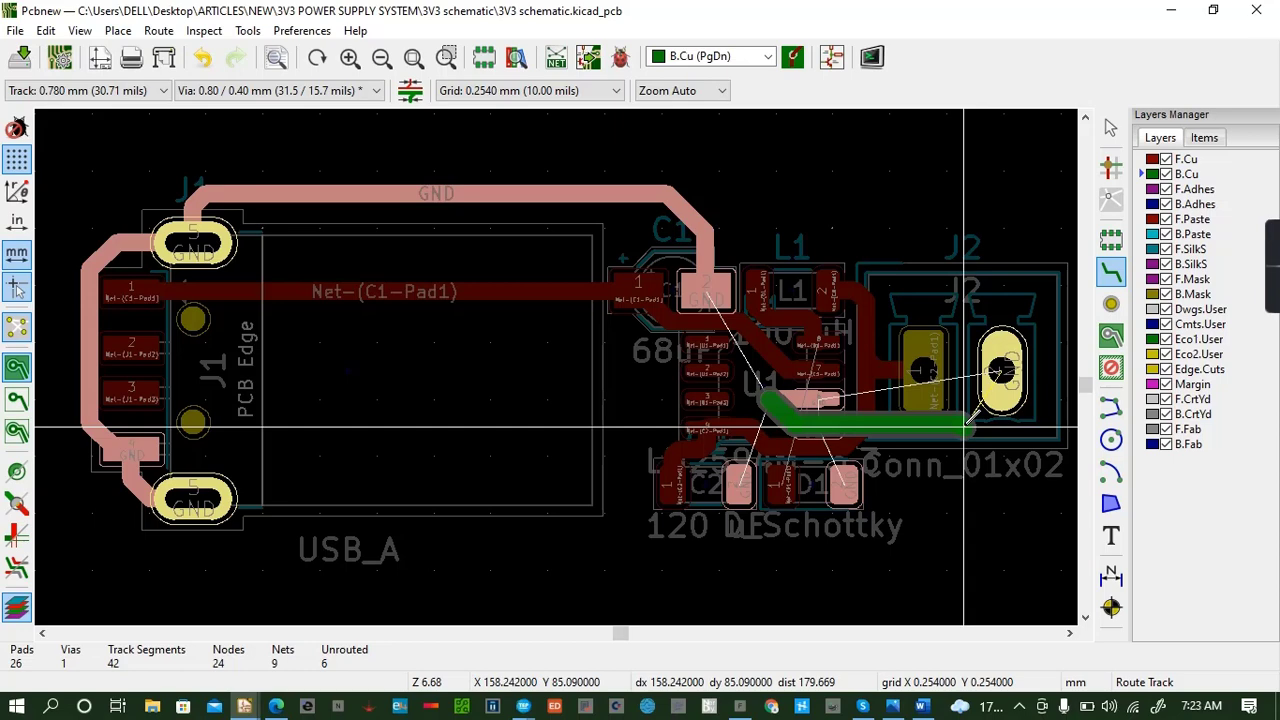
click(964, 428)
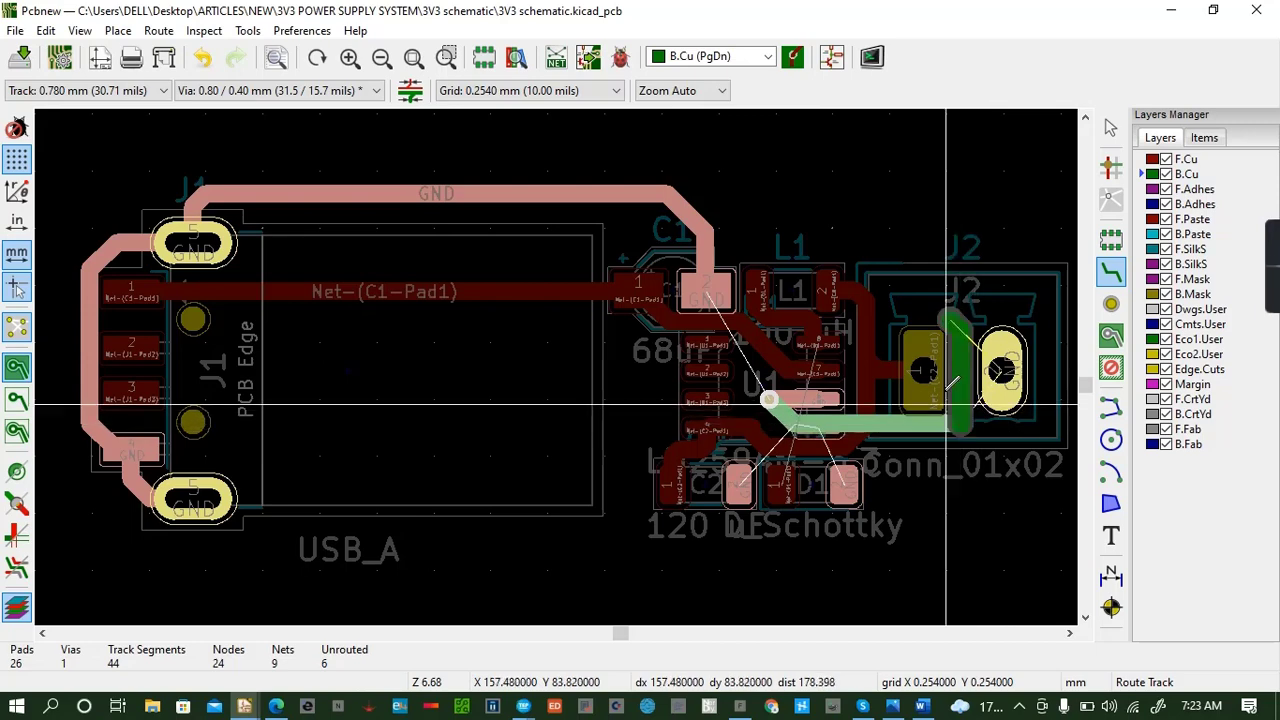
click(961, 424)
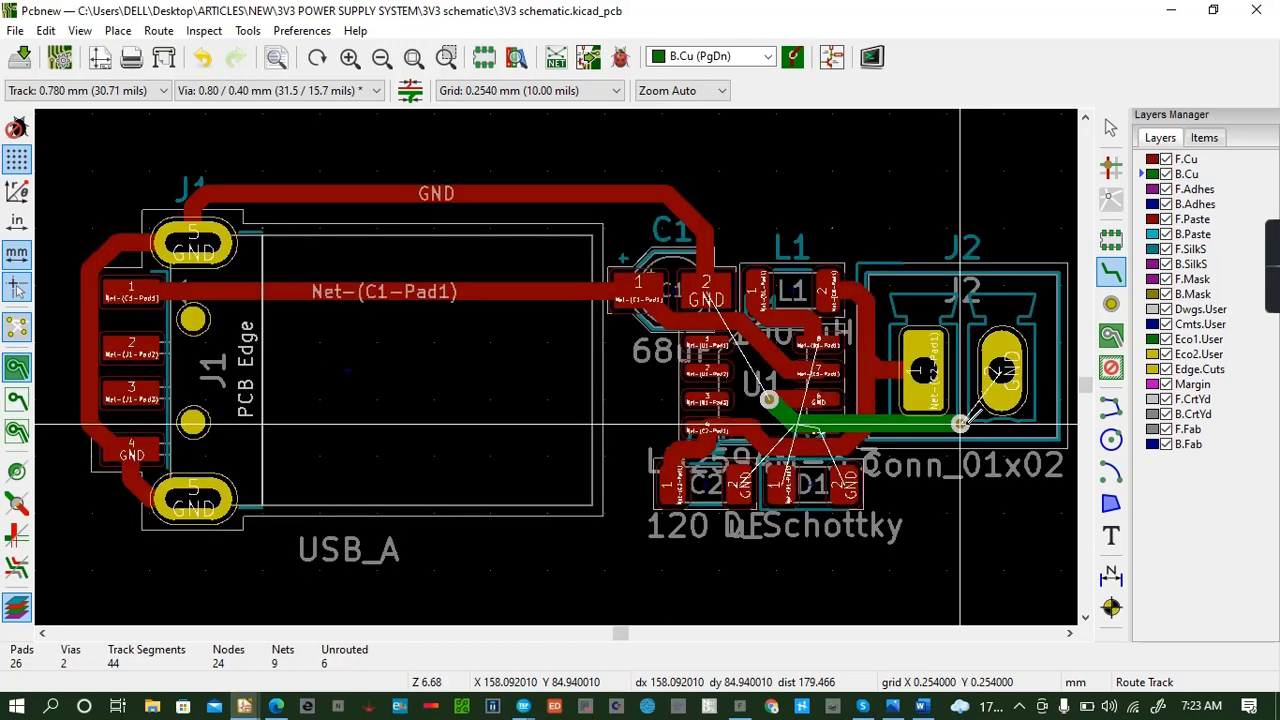
click(961, 424)
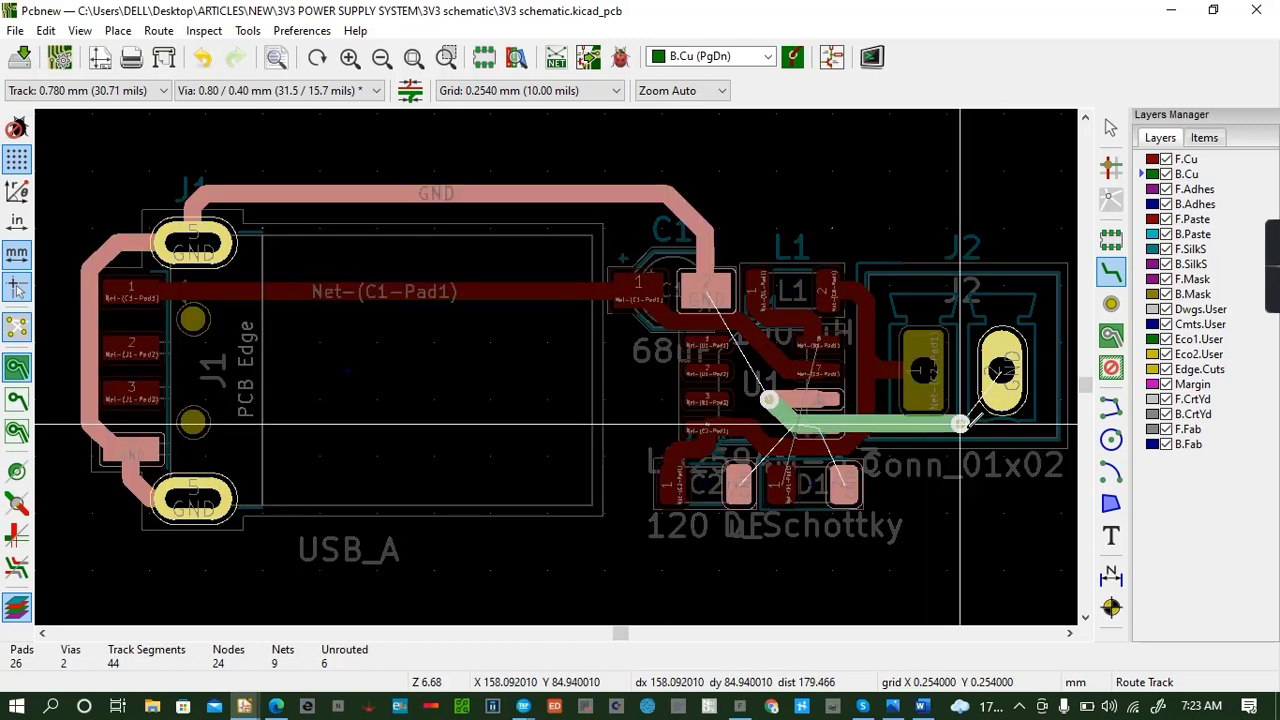
key(Escape)
click(961, 424)
key(Escape)
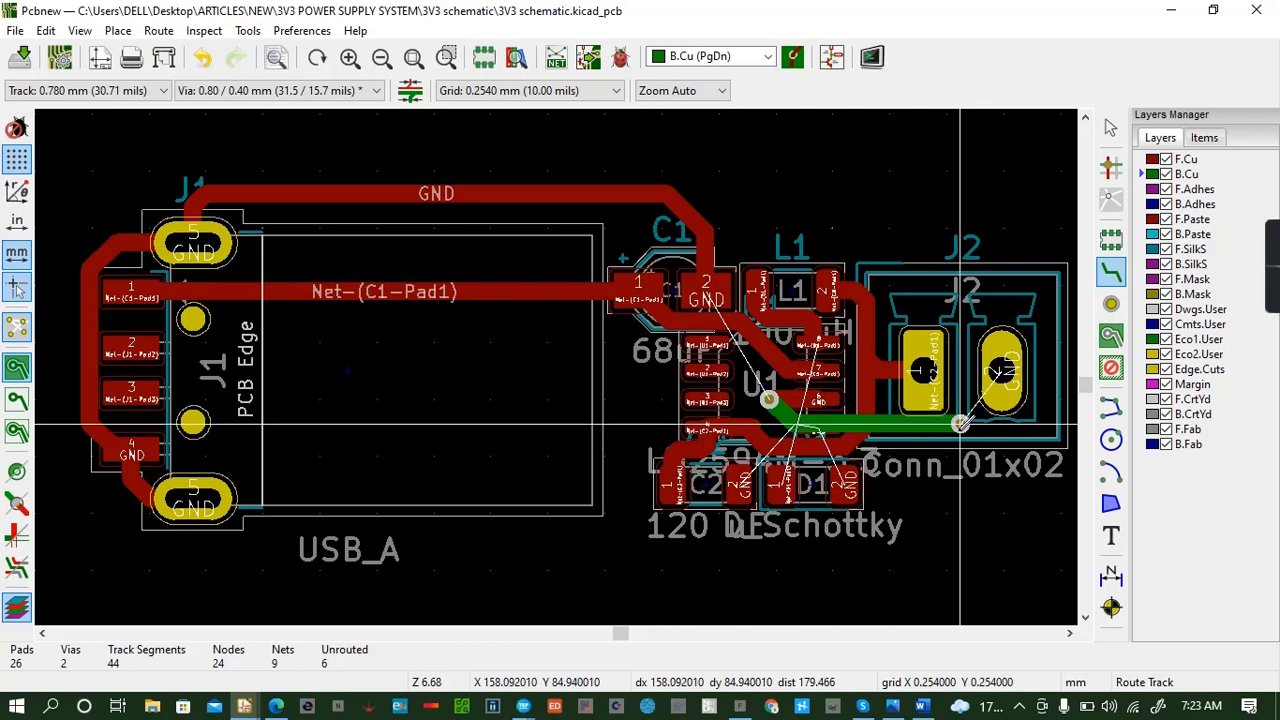
Route a GND track on F.Cu from the via below J2's pads to J2 pad 2, and save the board.
key(Page_Up)
click(960, 424)
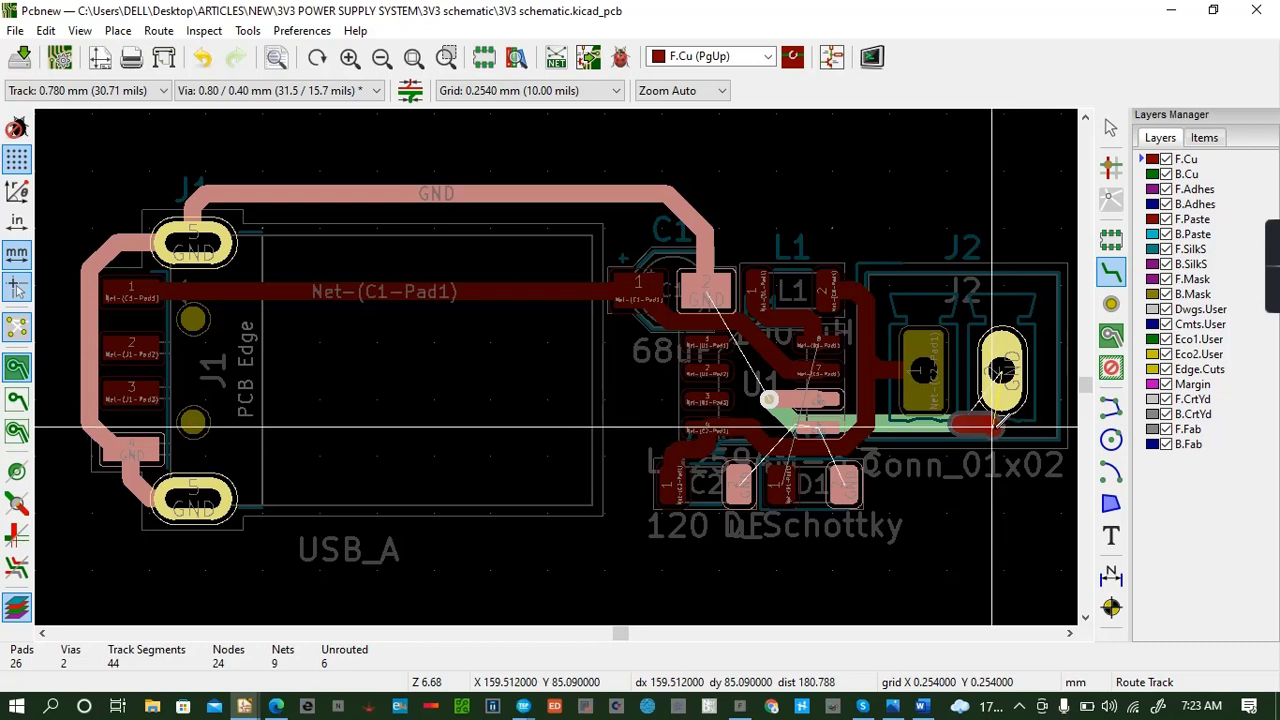
click(997, 418)
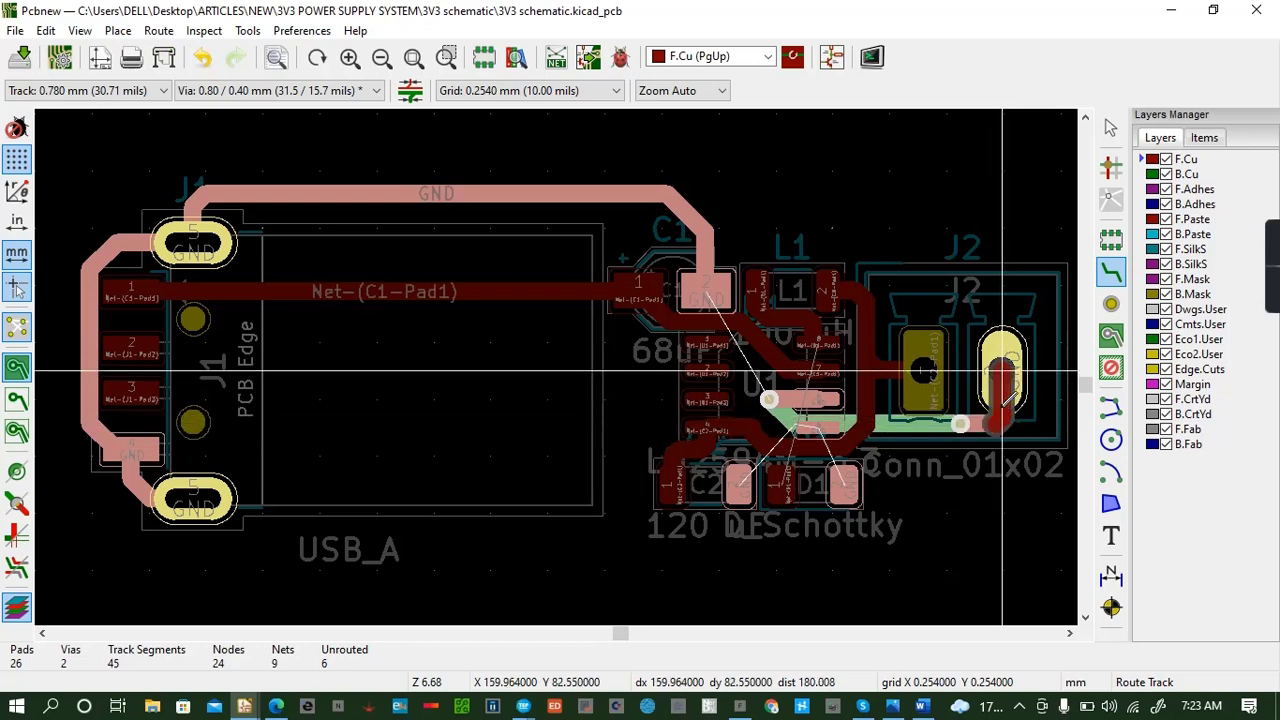
click(1003, 370)
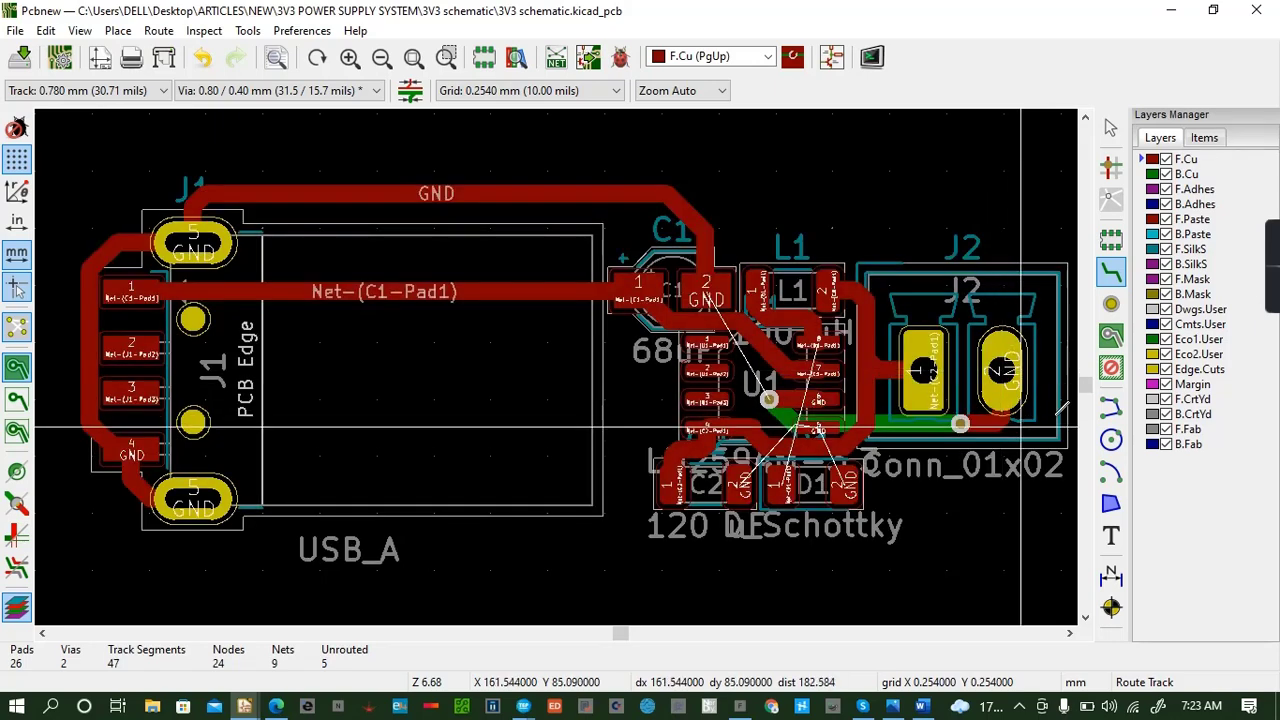
key(ctrl+s)
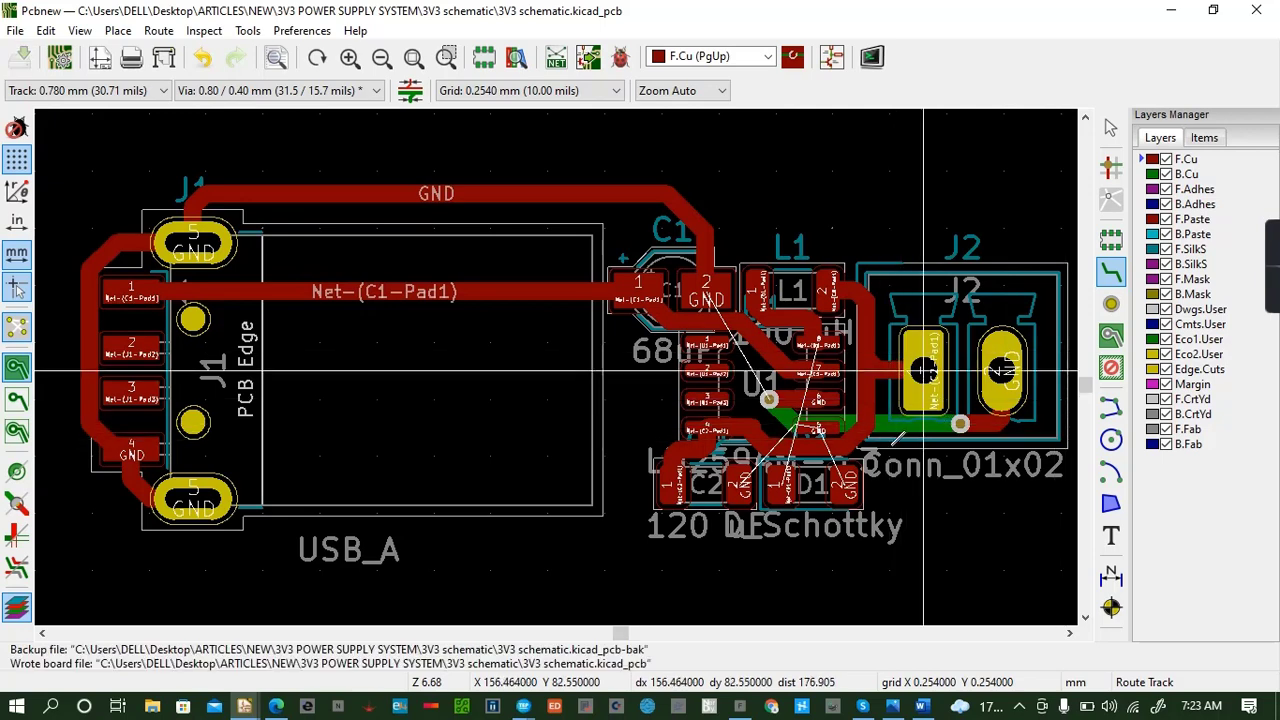
Route a GND track on F.Cu from D1 pad 2 diagonally up to the GND track below J2 pad 2.
click(844, 484)
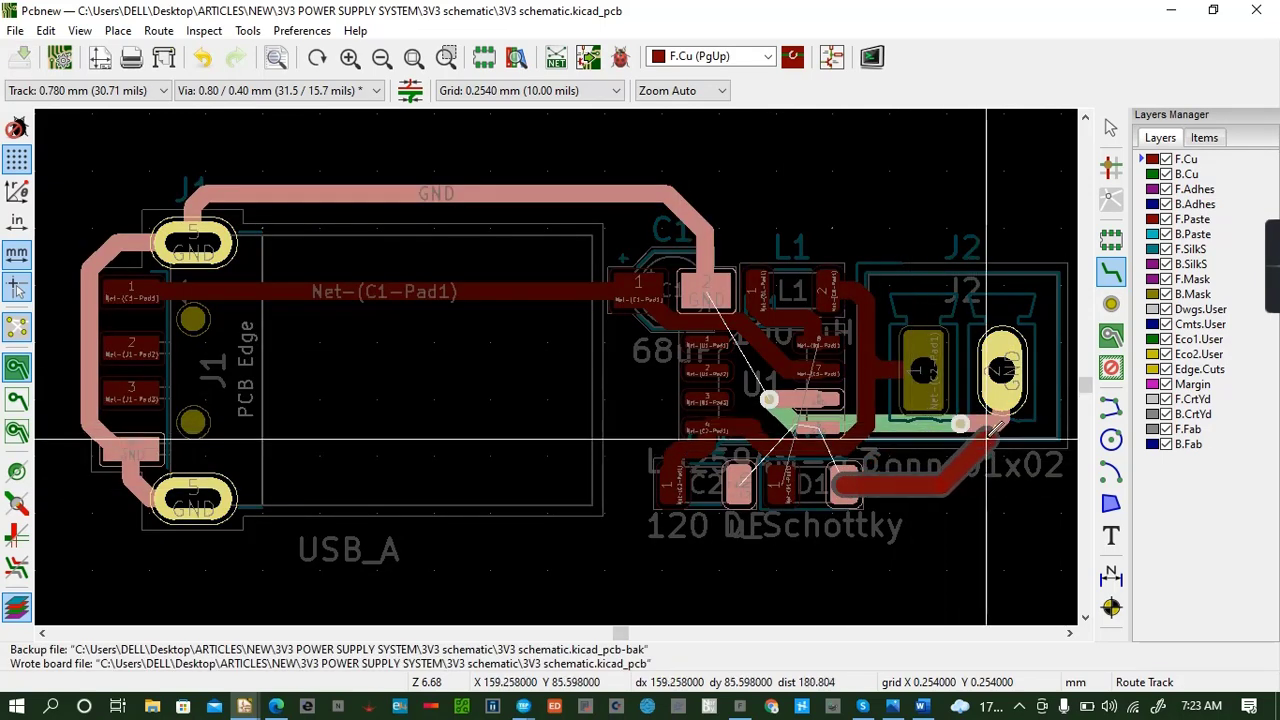
click(985, 425)
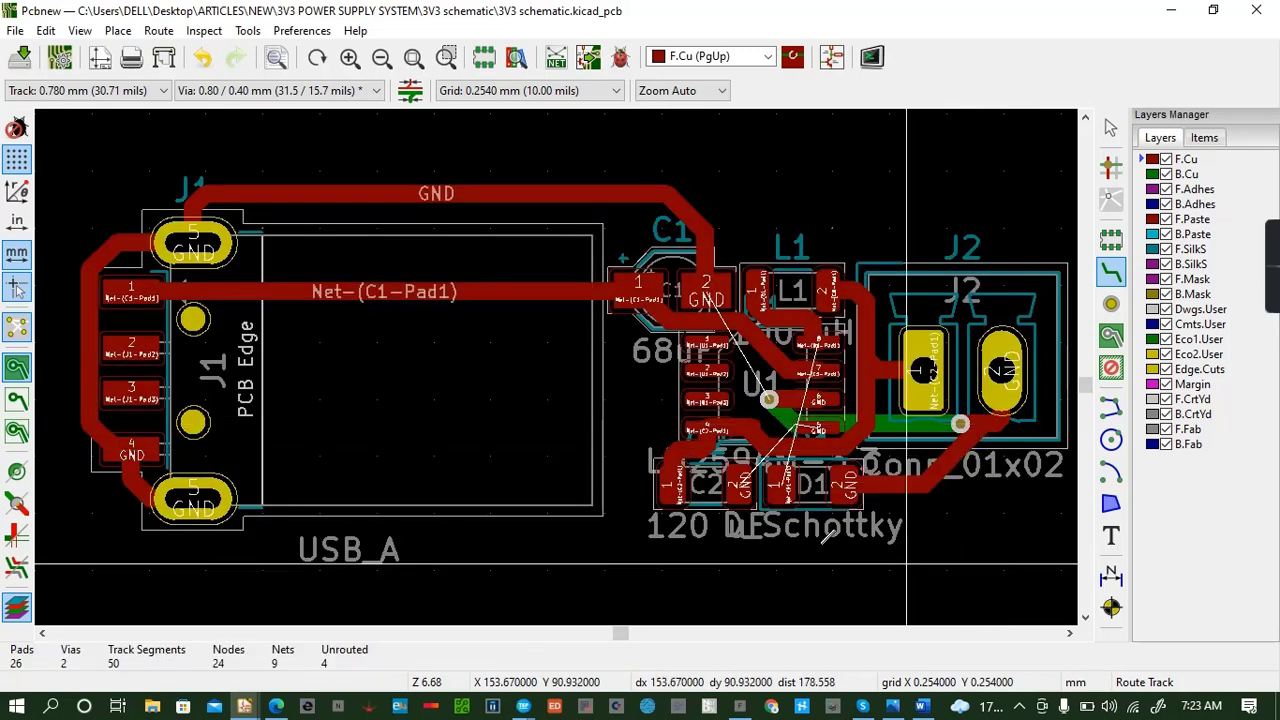
Route a GND track on F.Cu from C2 pad 2 beneath D1 up to the D1–J2 GND track, and save the board.
click(742, 485)
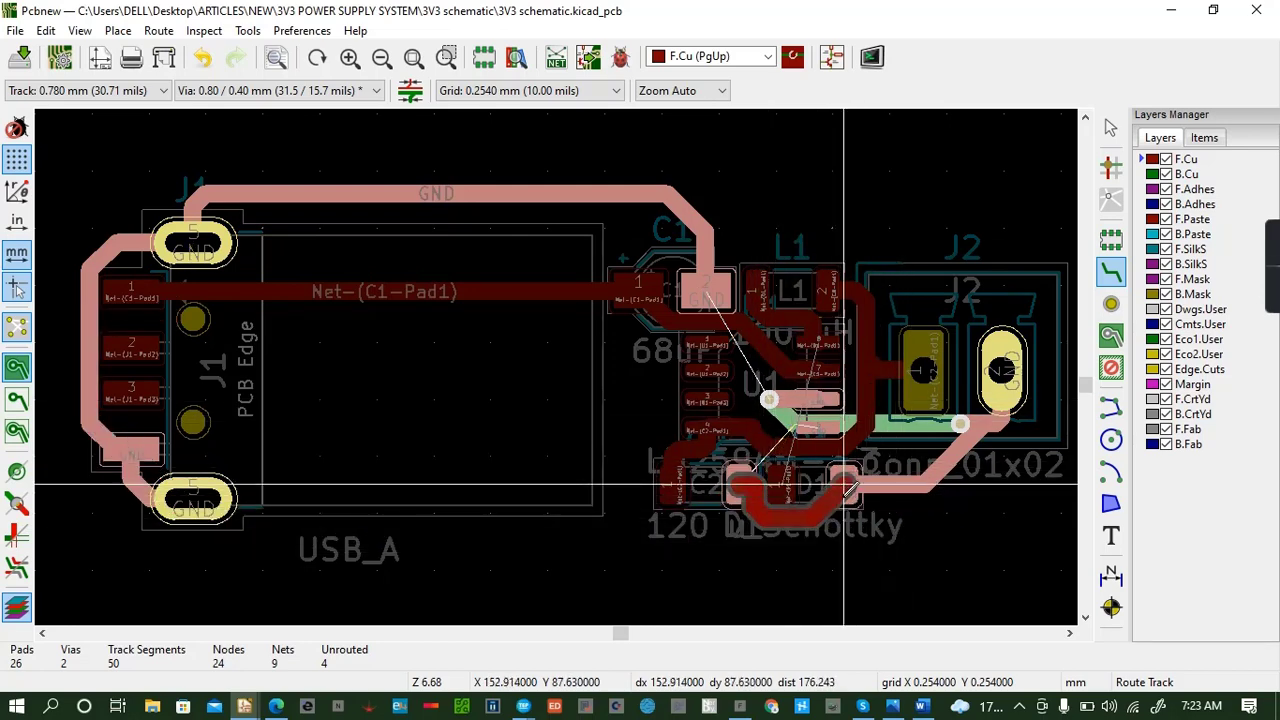
click(741, 519)
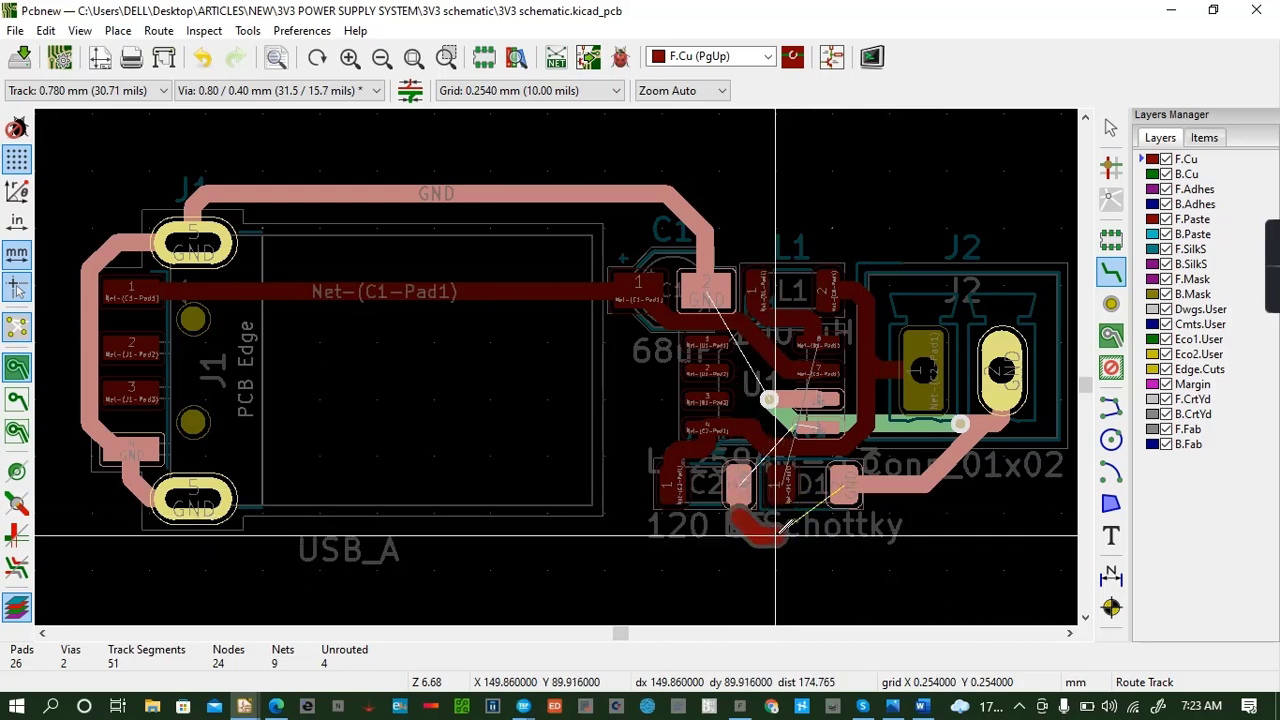
click(776, 521)
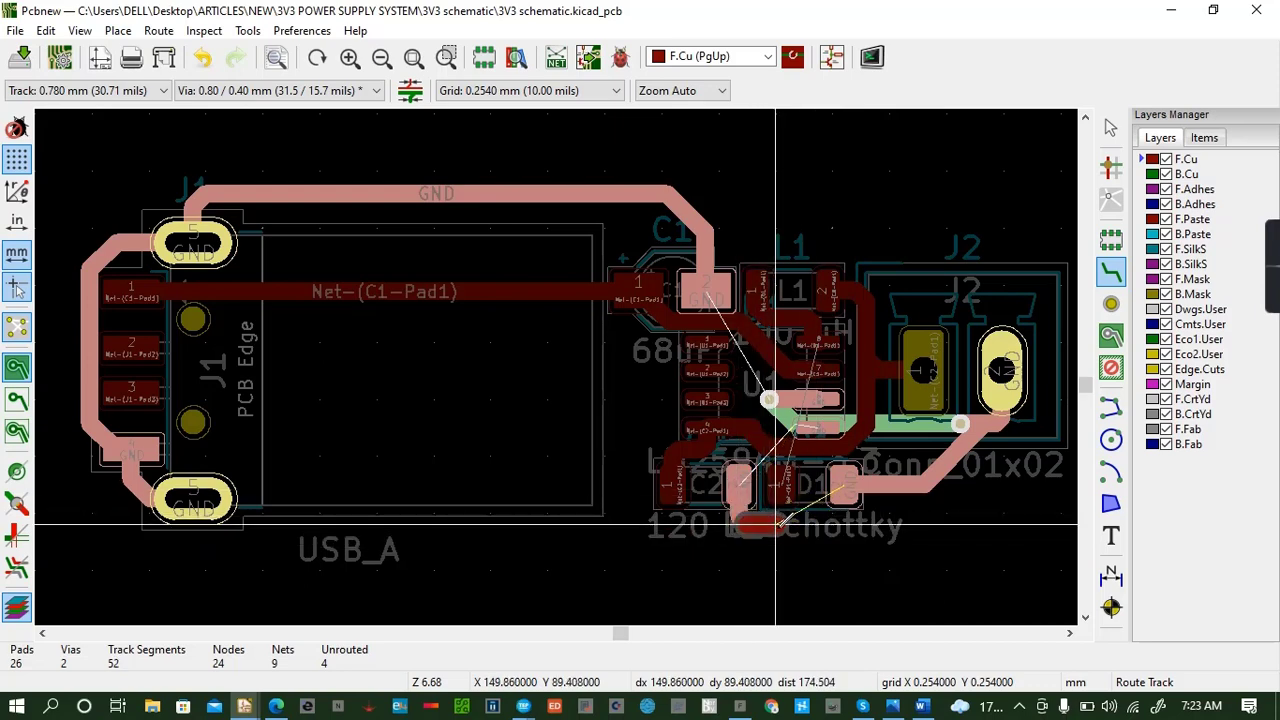
click(860, 509)
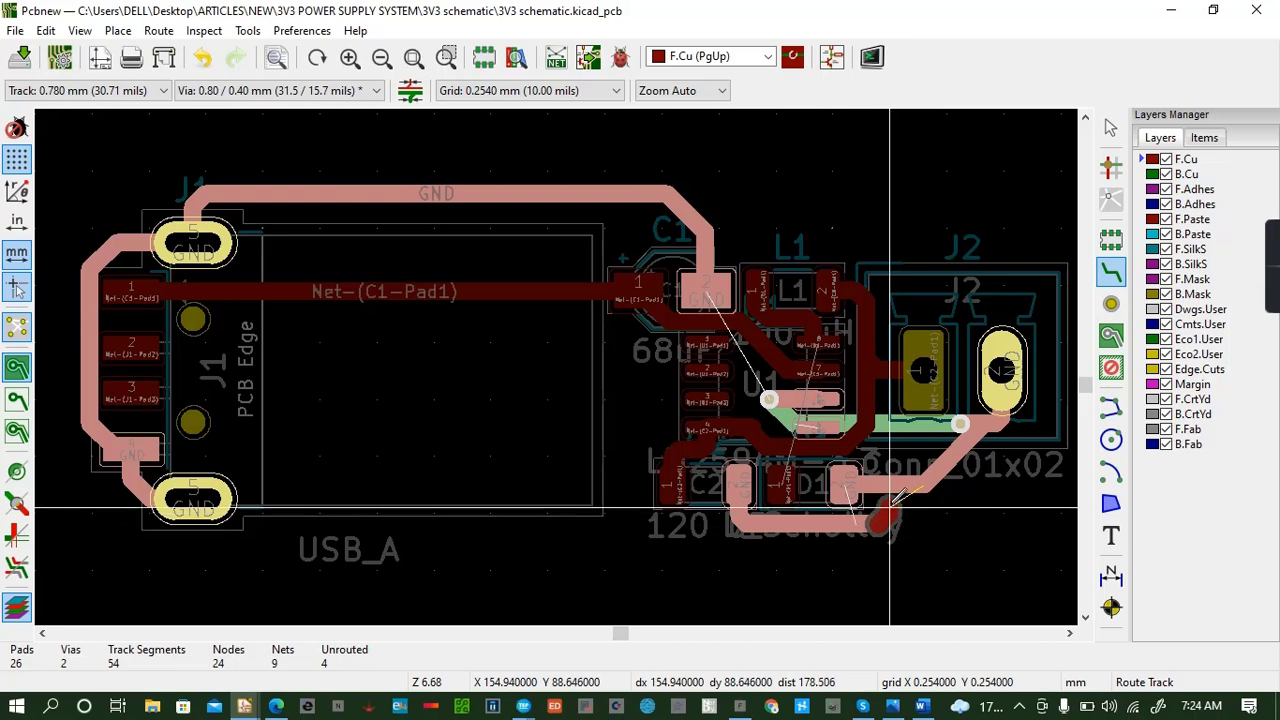
click(890, 491)
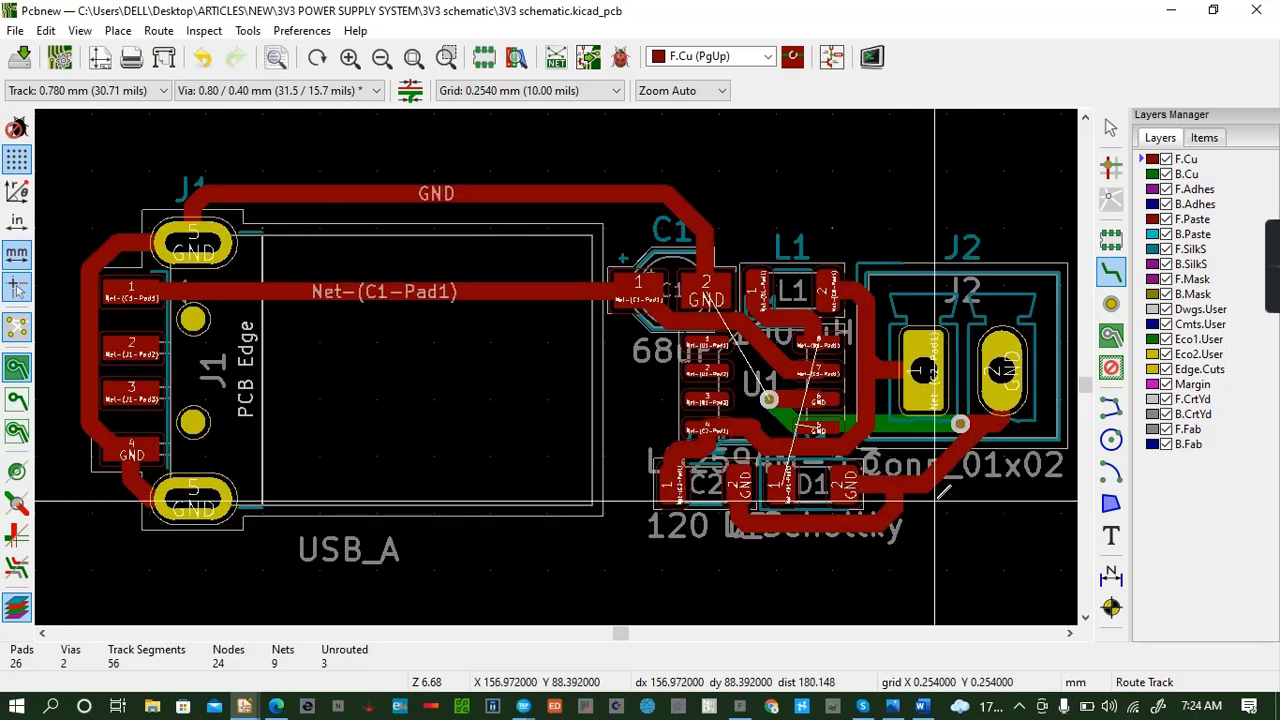
key(ctrl+s)
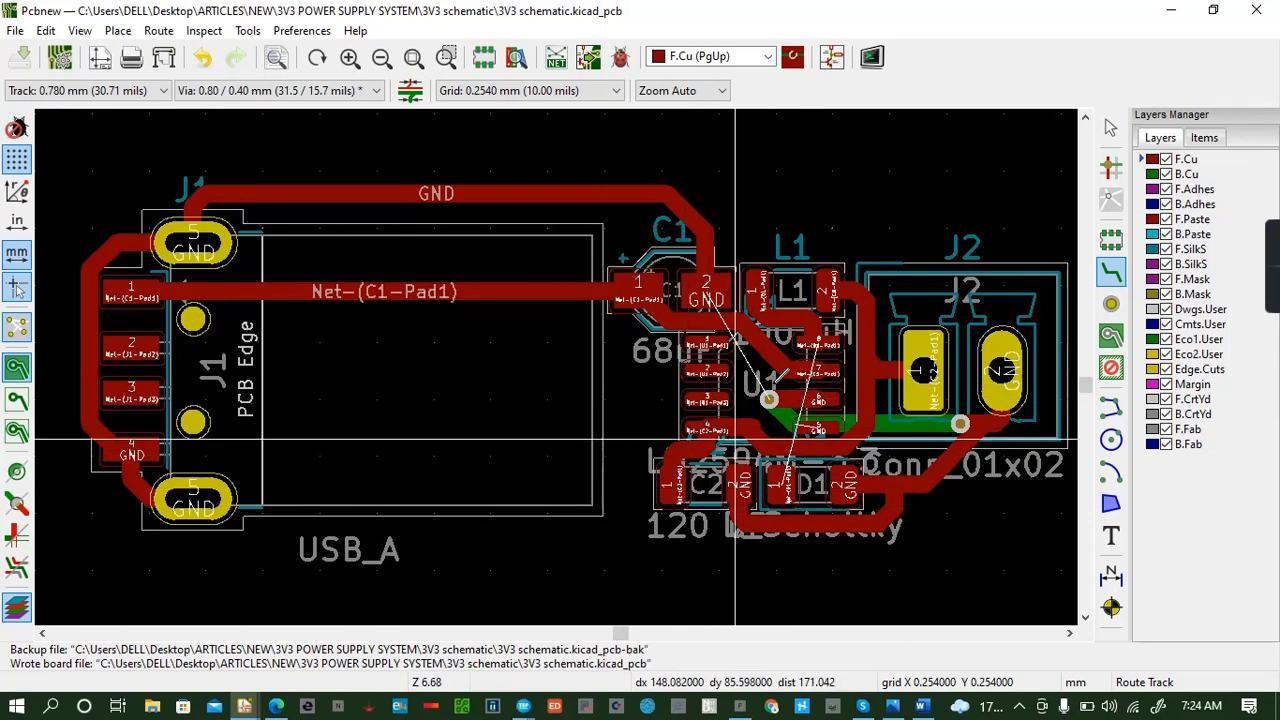
Place a GND via on C1 pad 2 and make B.Cu the active layer.
click(712, 290)
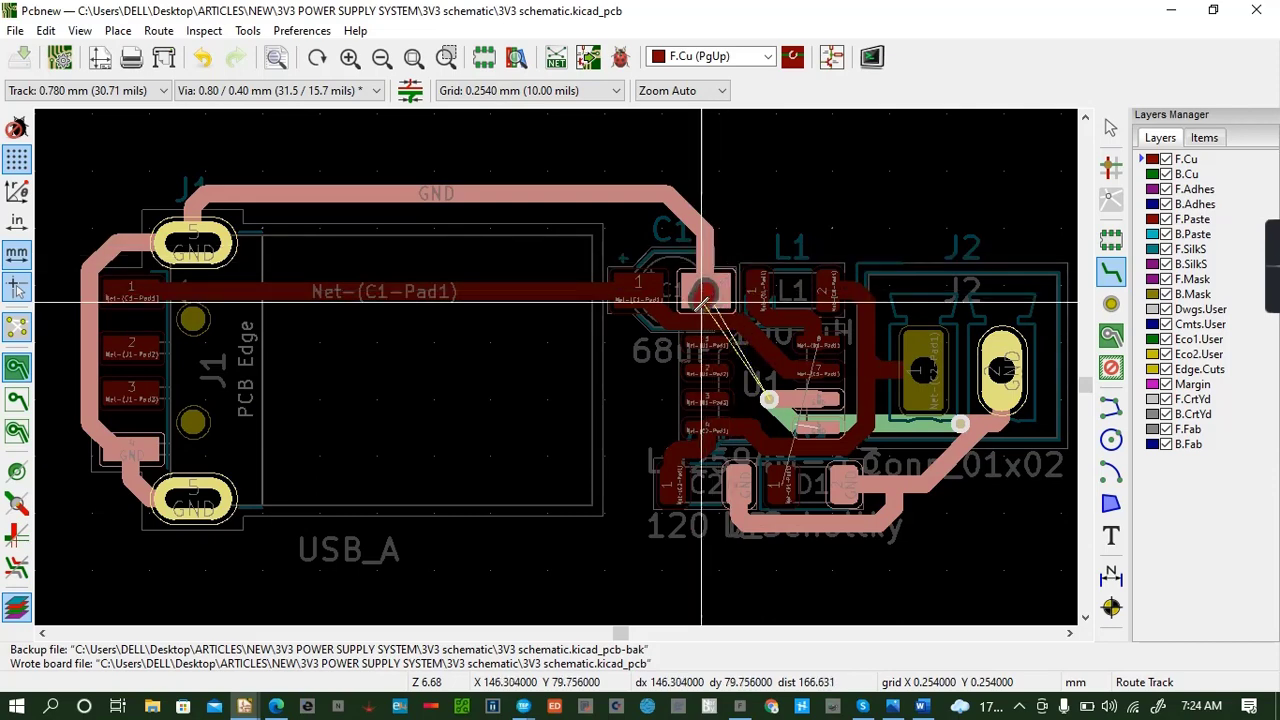
key(Escape)
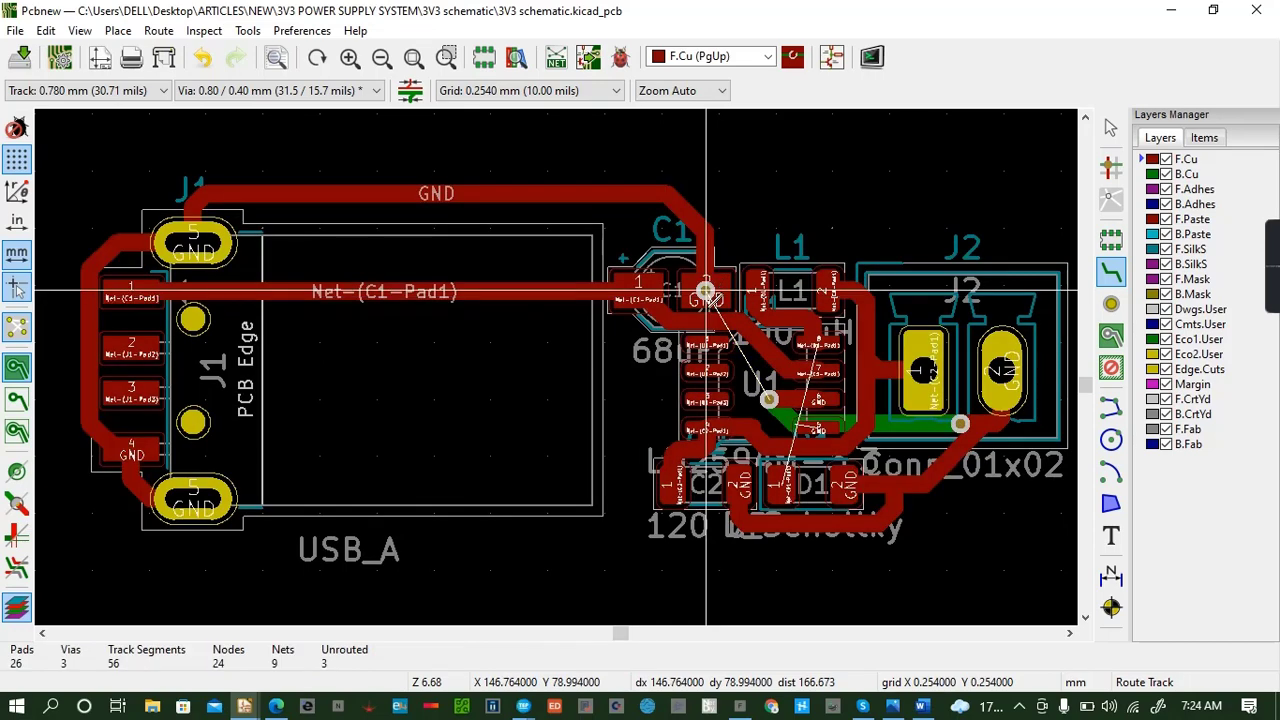
click(706, 291)
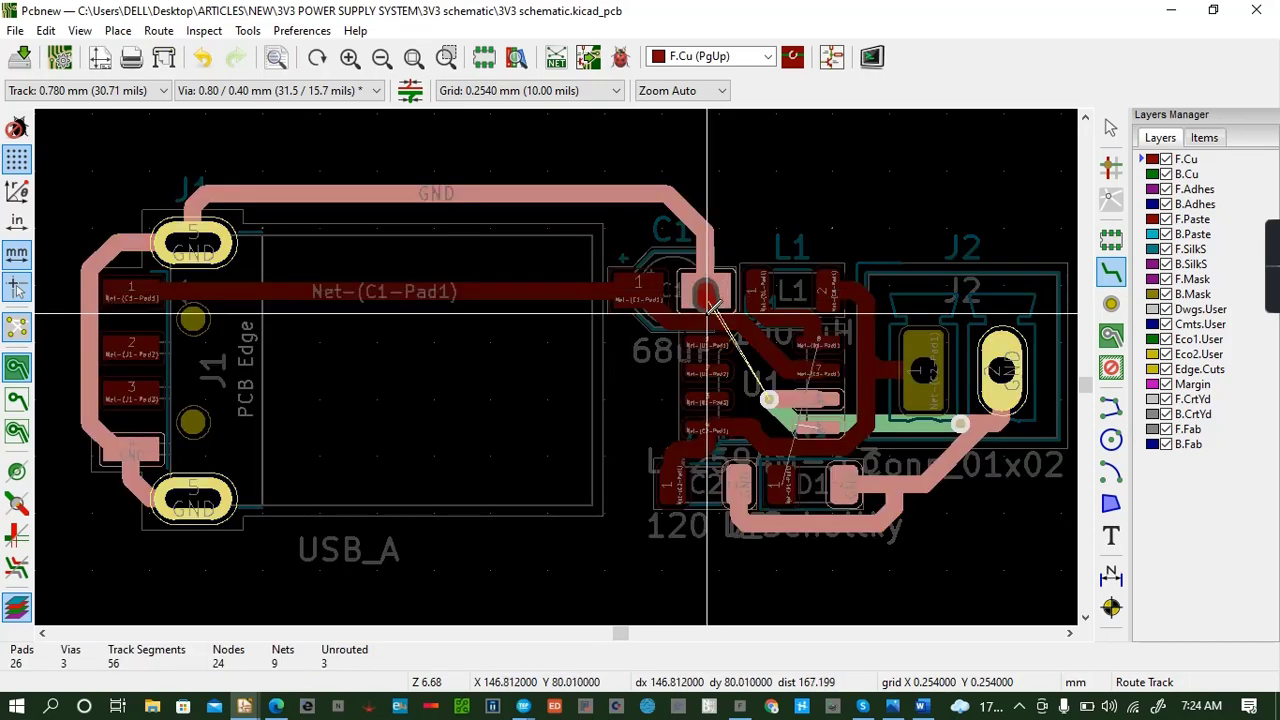
key(Escape)
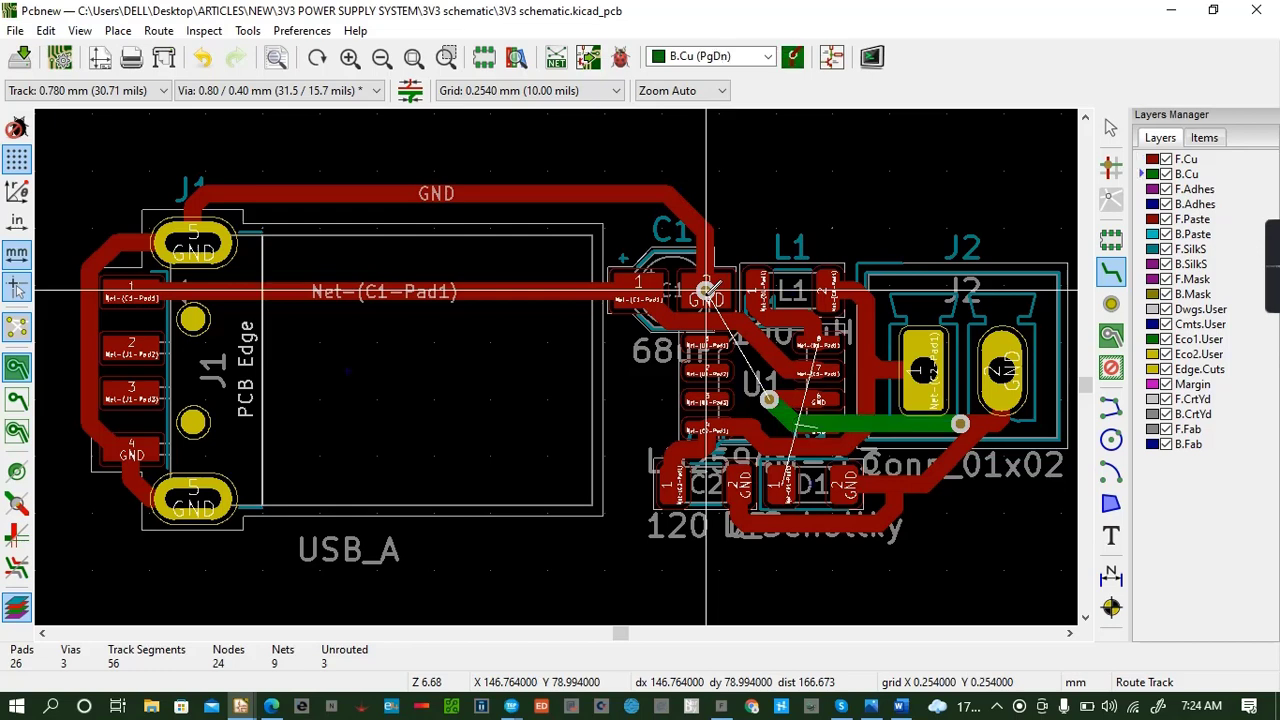
Route GND on B.Cu from the C1 pad 2 via across L1 and down to the existing B.Cu GND track, and save the board.
click(706, 291)
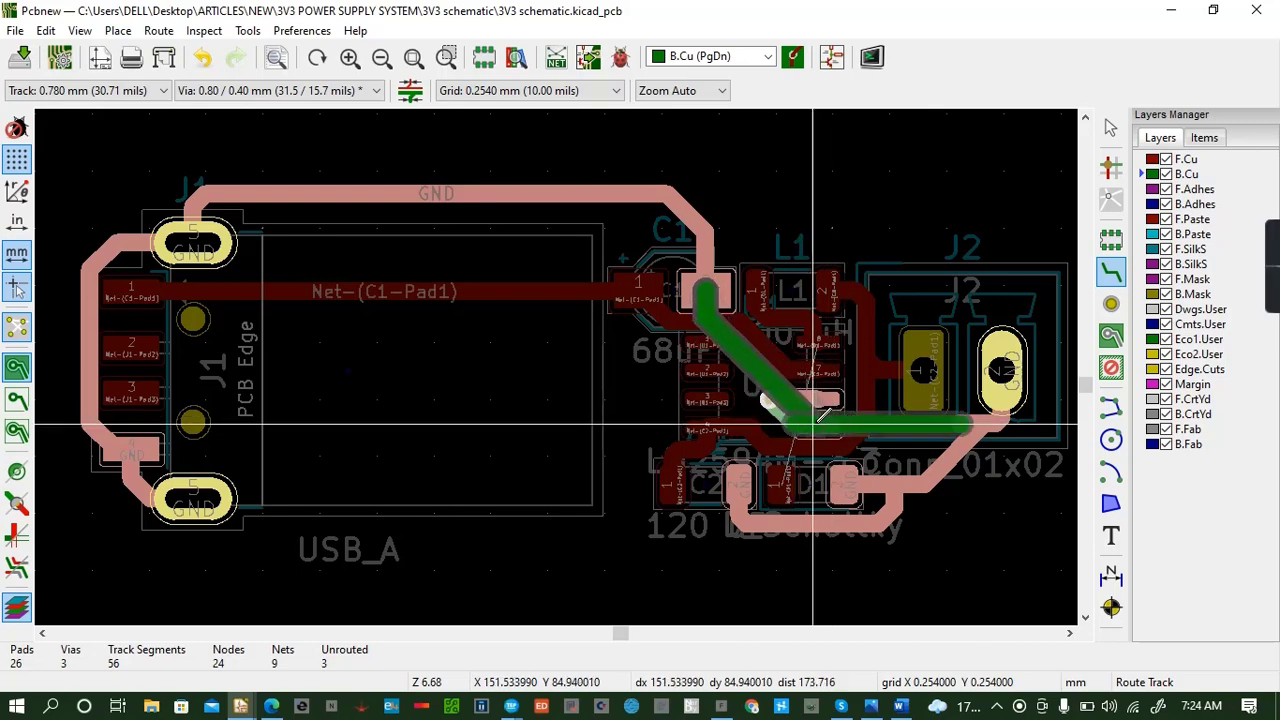
click(754, 291)
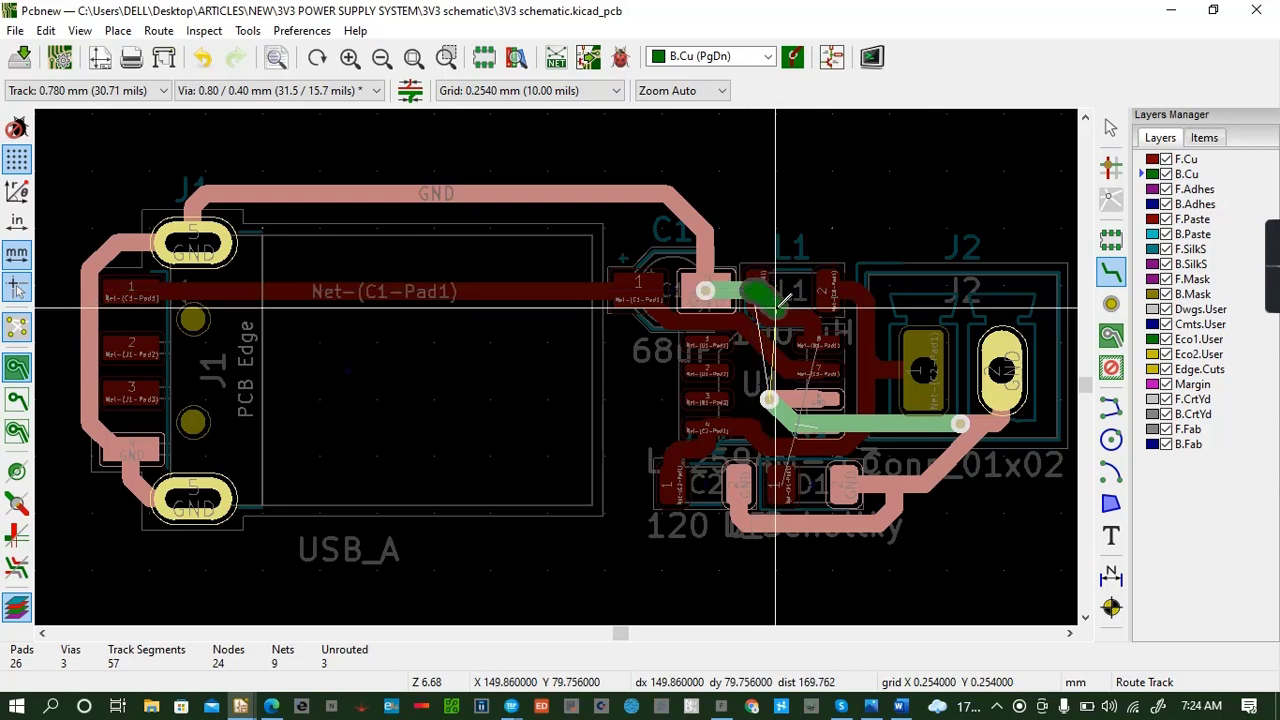
click(833, 320)
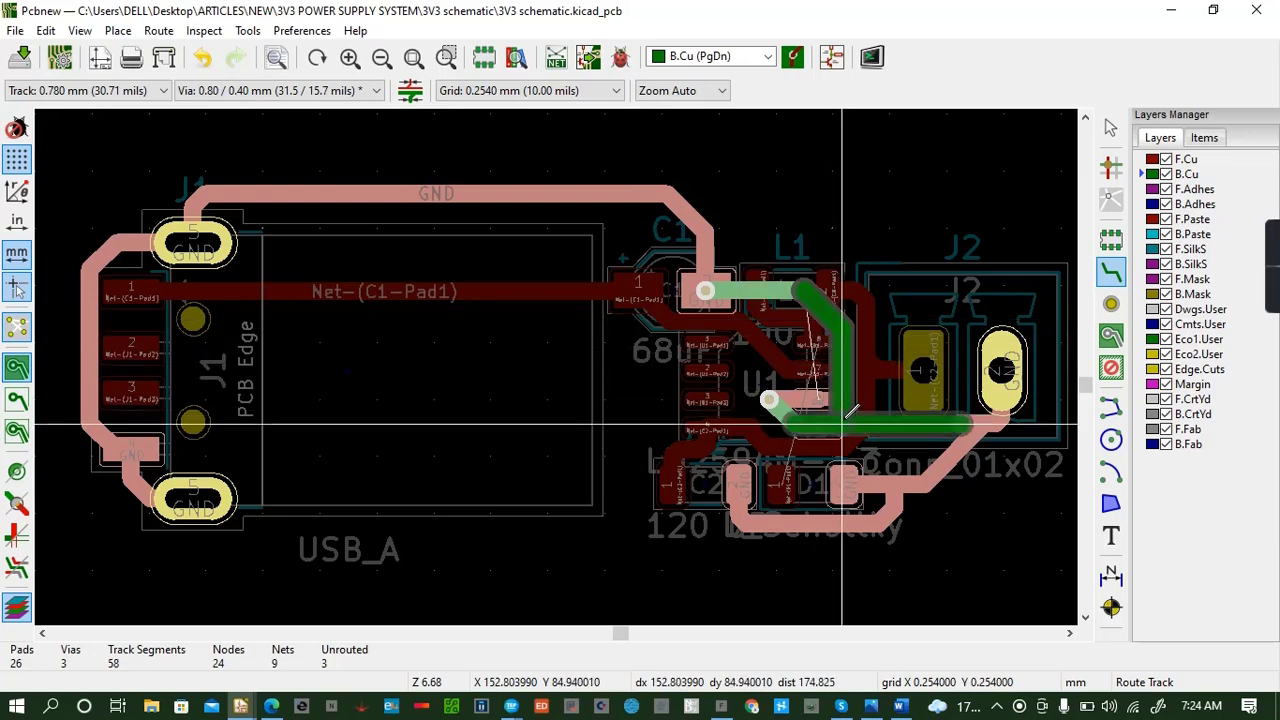
click(960, 424)
key(ctrl+s)
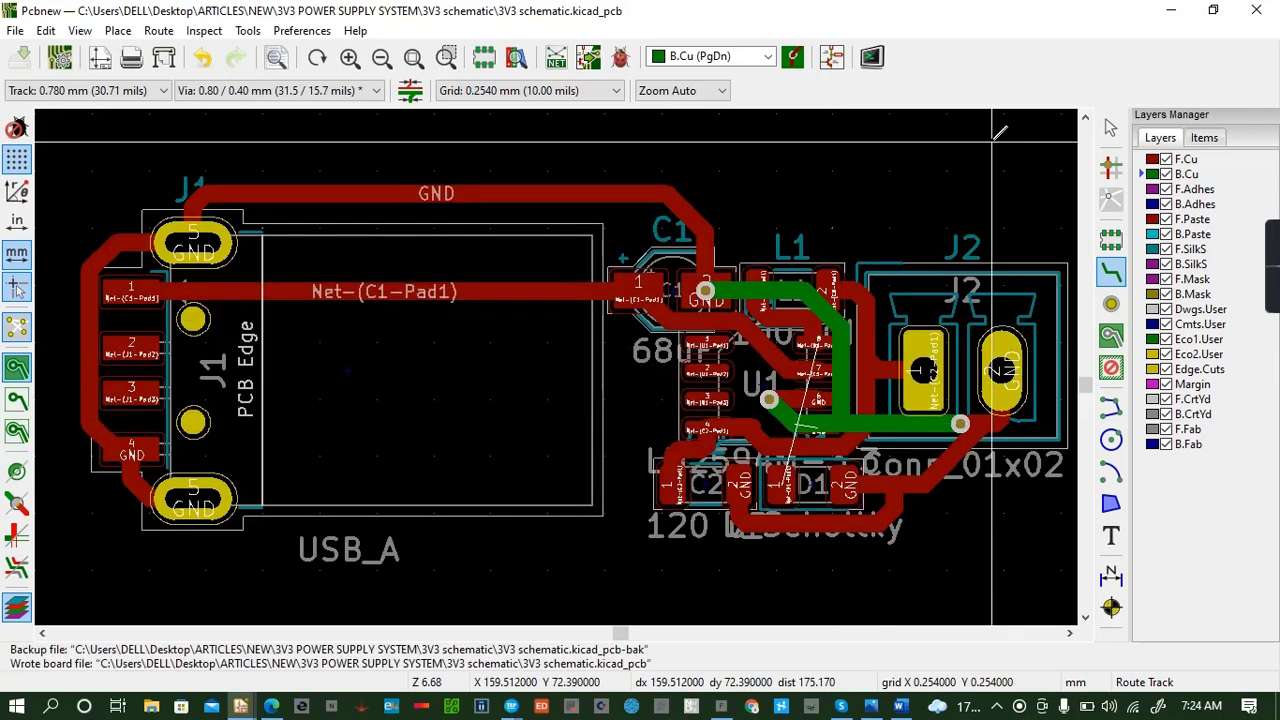
Place a via on D1 pad 1 and make B.Cu the active layer.
click(782, 485)
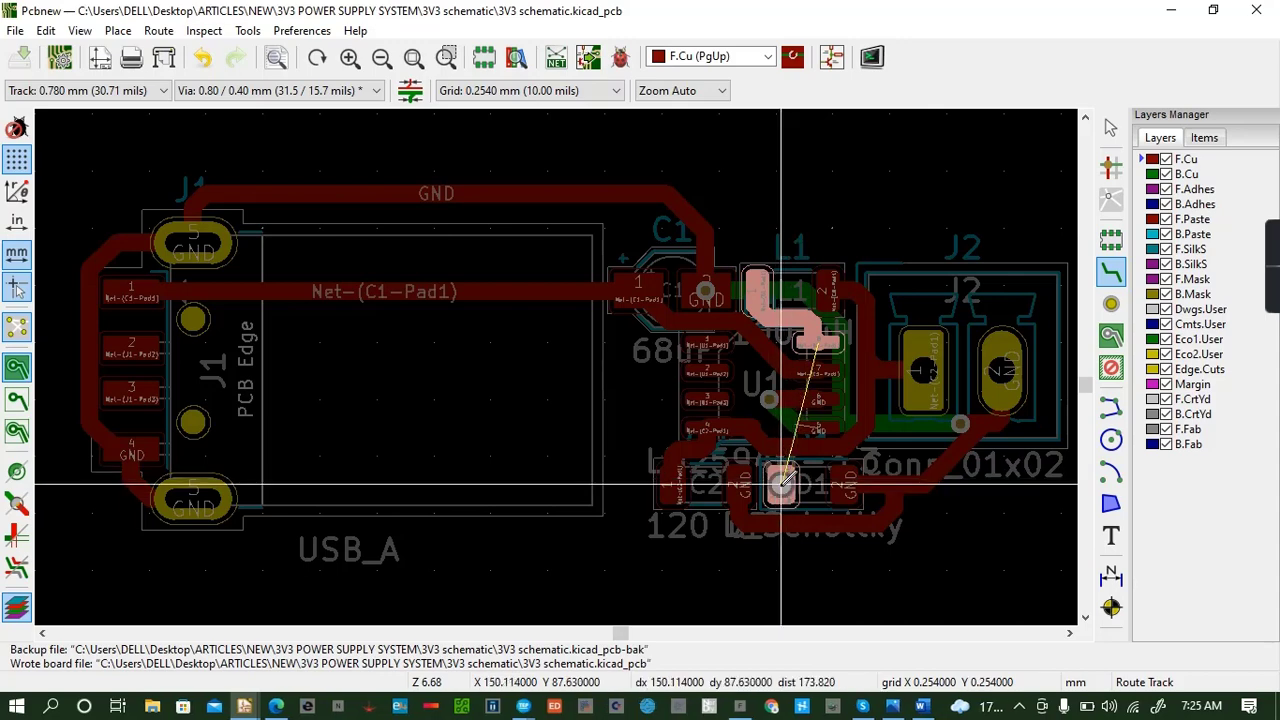
key(Escape)
click(780, 485)
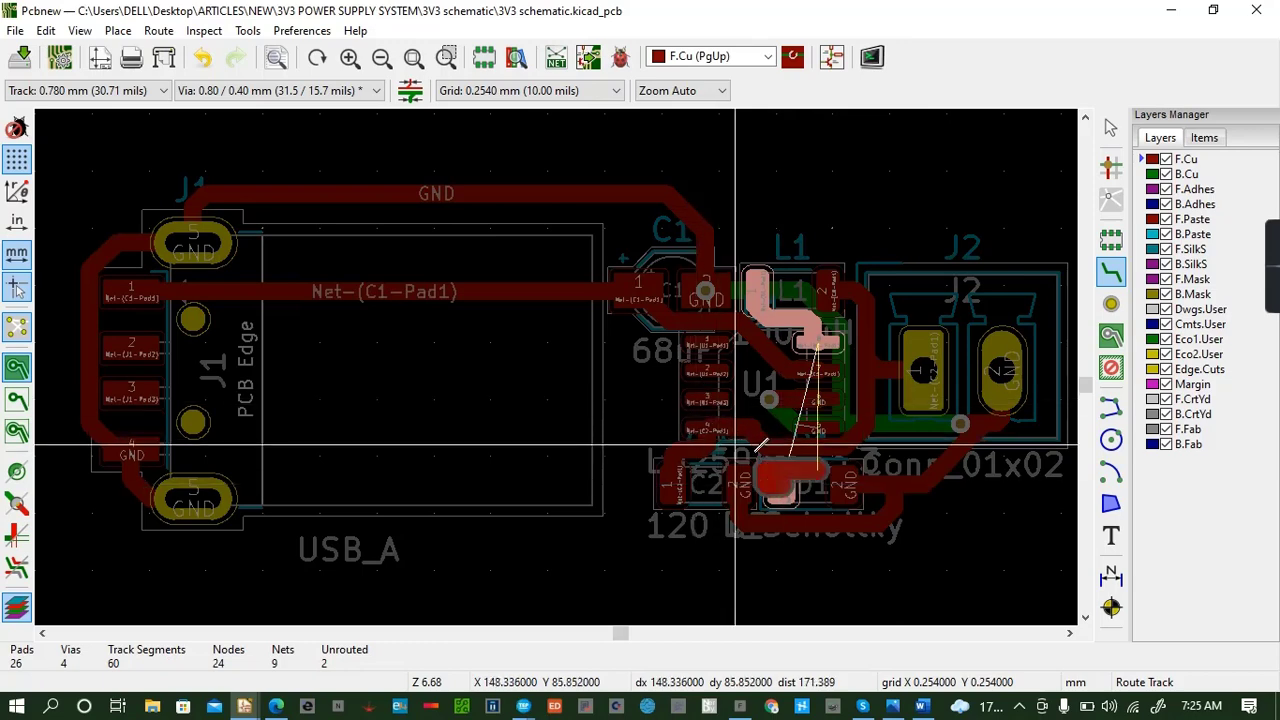
click(781, 485)
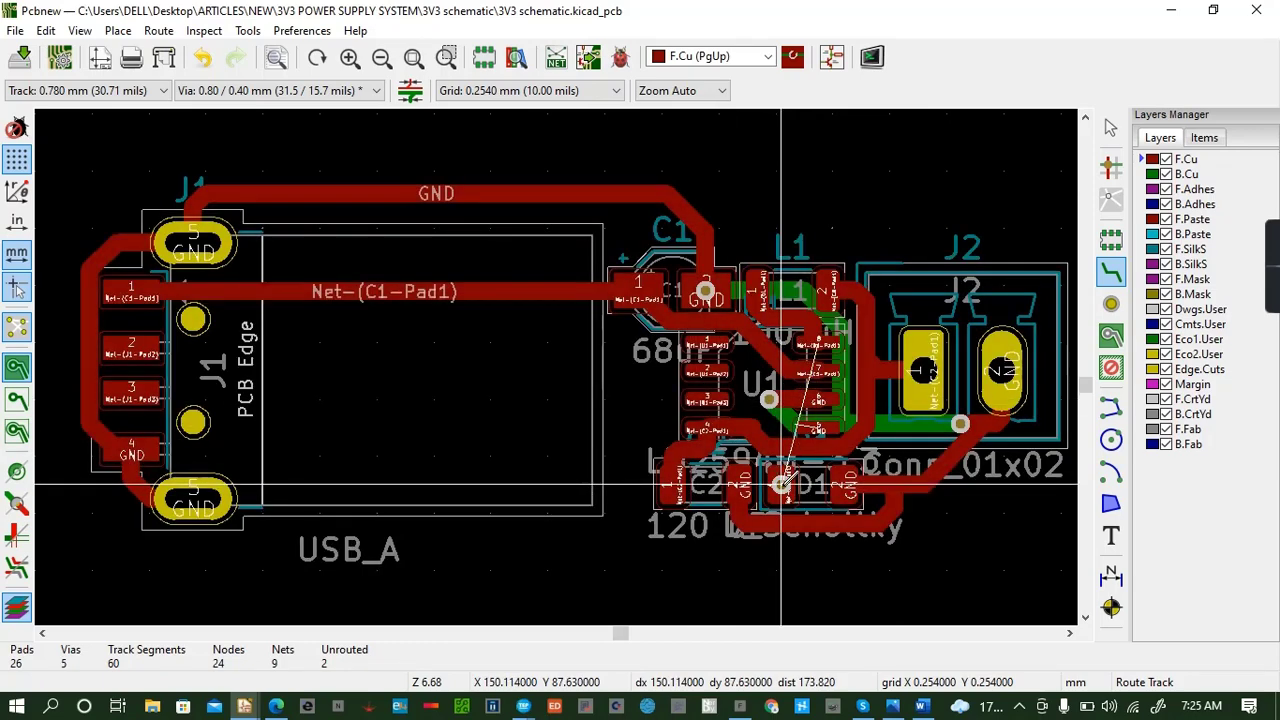
click(781, 485)
key(Escape)
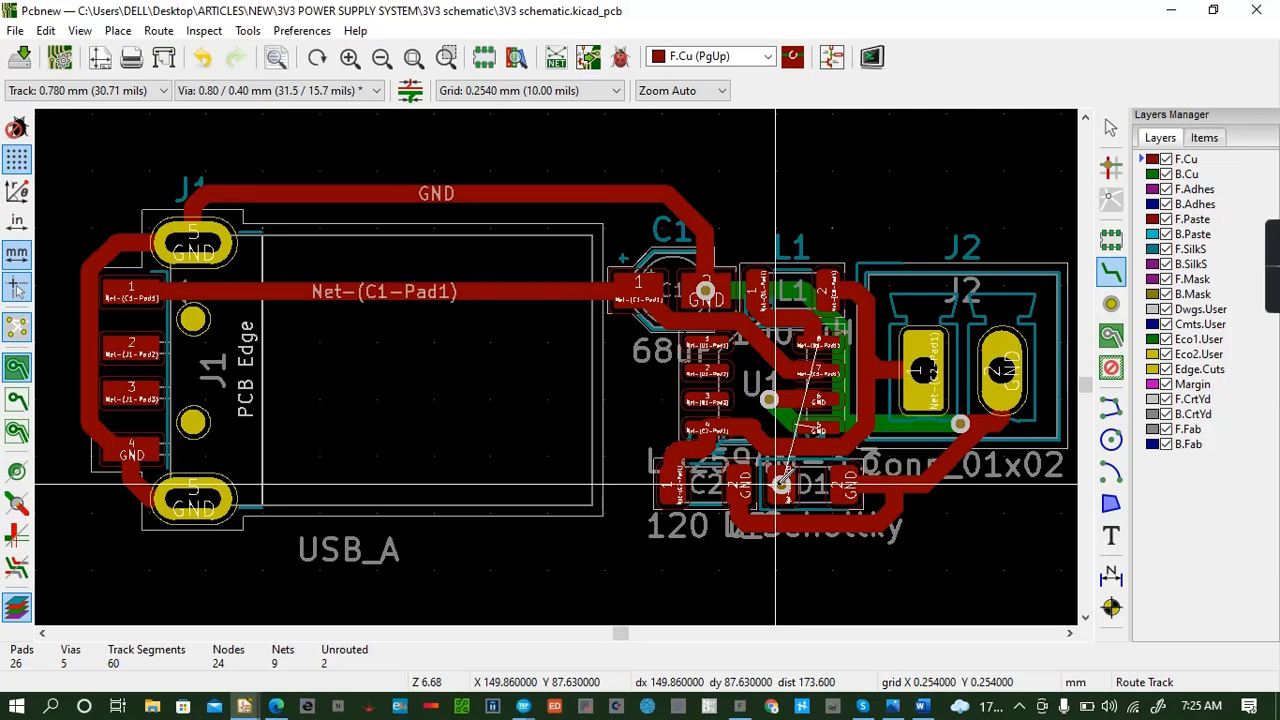
key(Page_Down)
Route a B.Cu track from the D1 pad 1 via up through U1 to a via on the L1 pad 1–U1 pad 8 track.
click(781, 485)
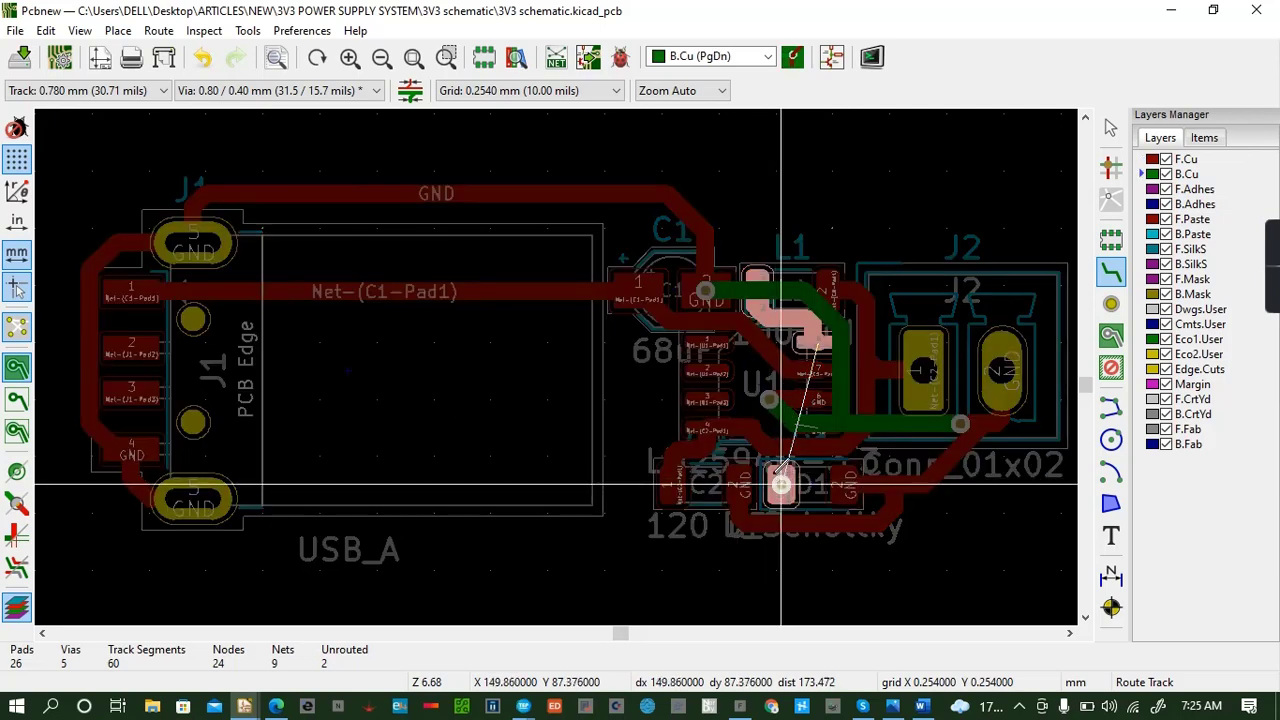
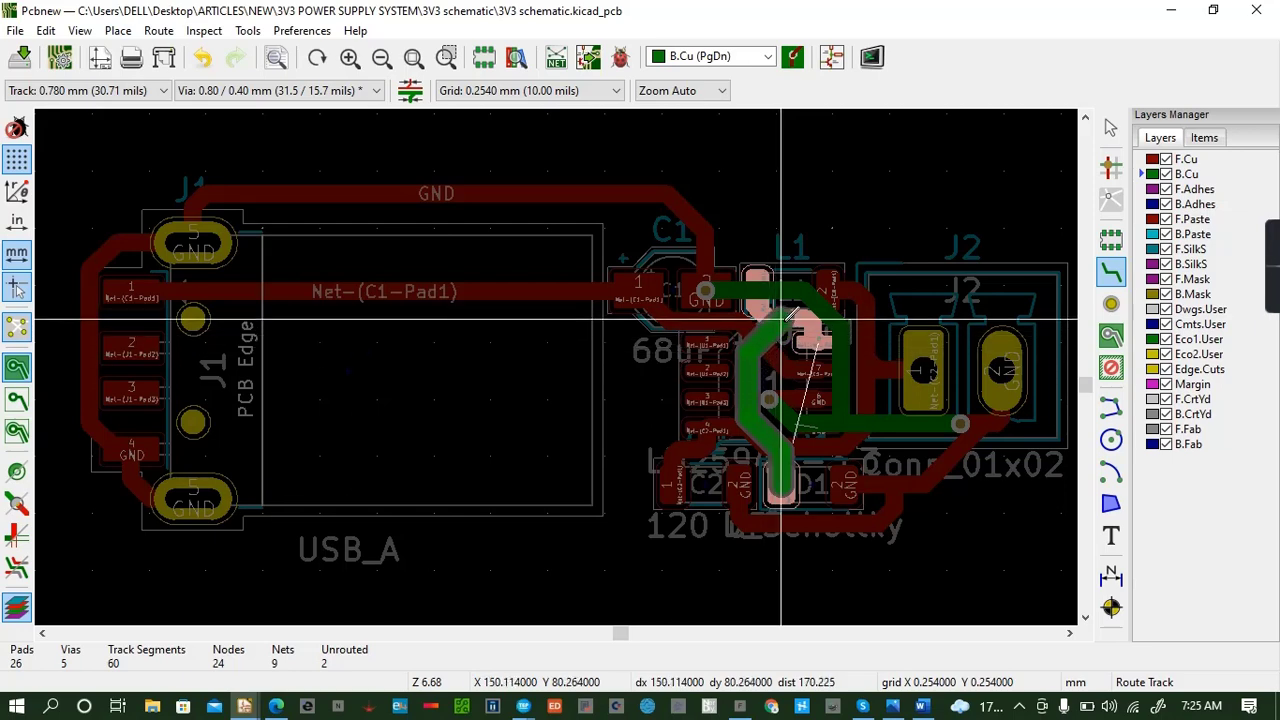
key(v)
click(787, 318)
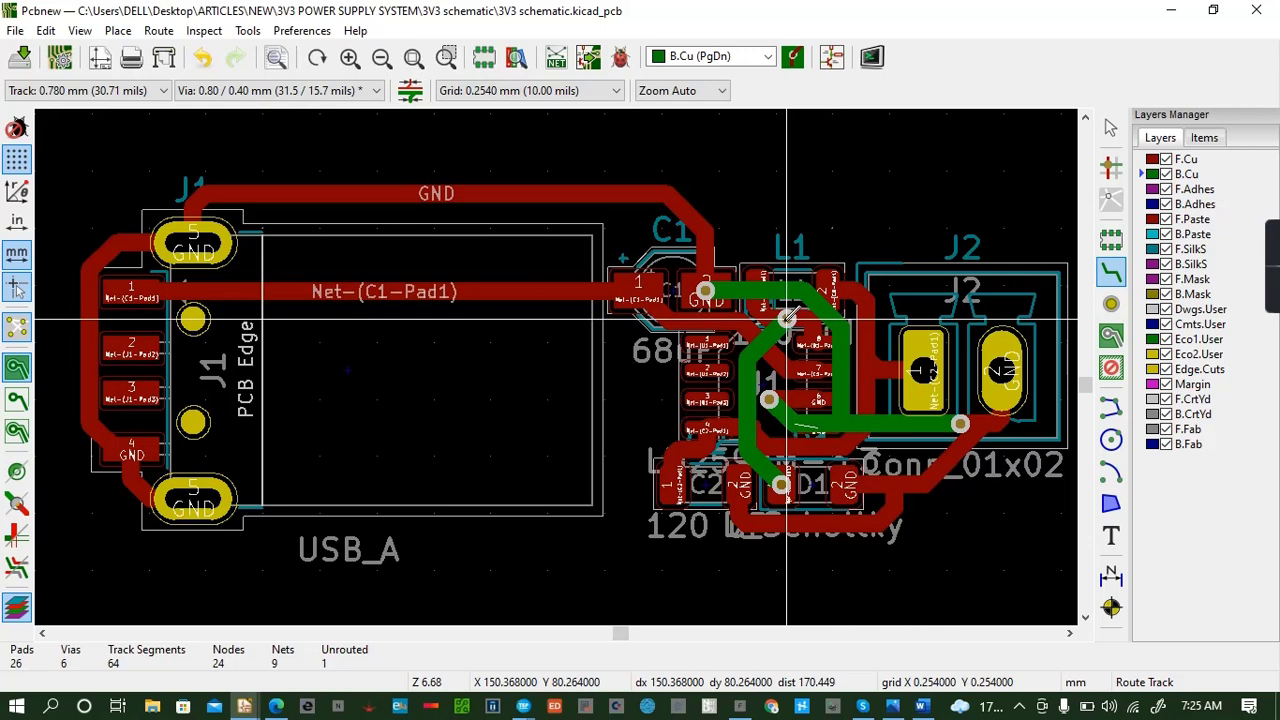
Place another via where the B.Cu track meets the L1–U1 track, and save the board.
click(787, 318)
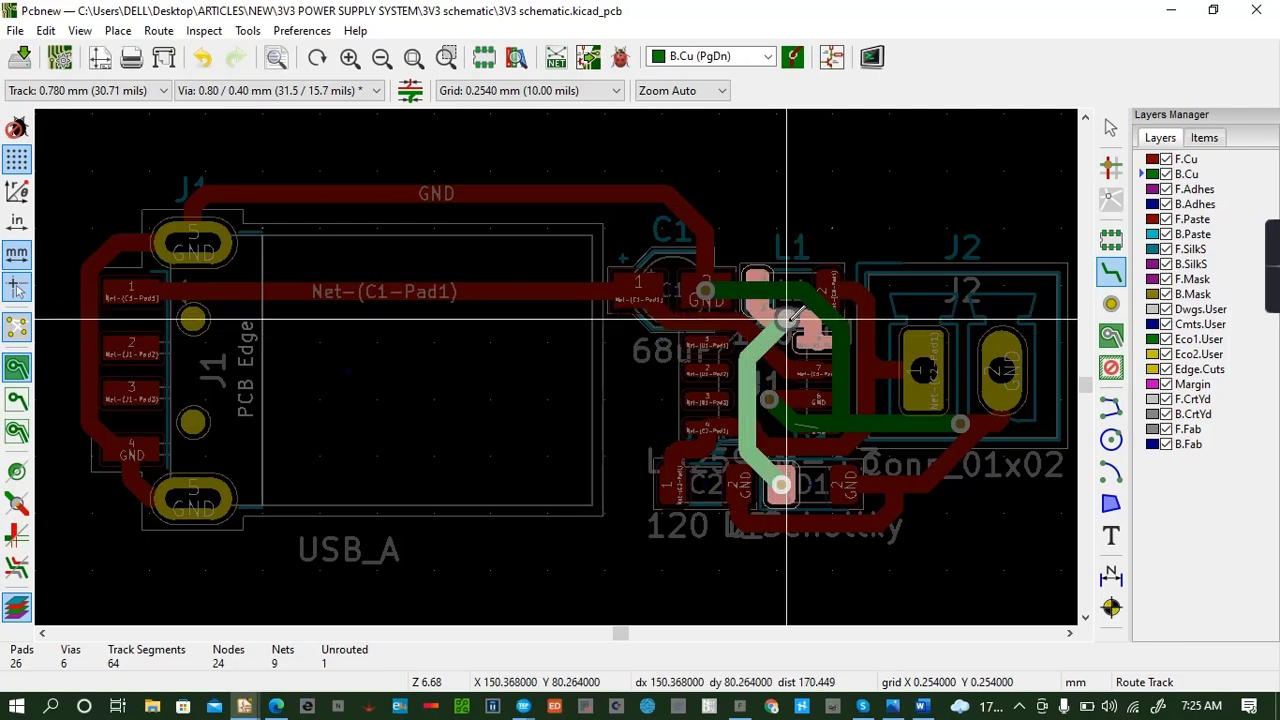
click(787, 318)
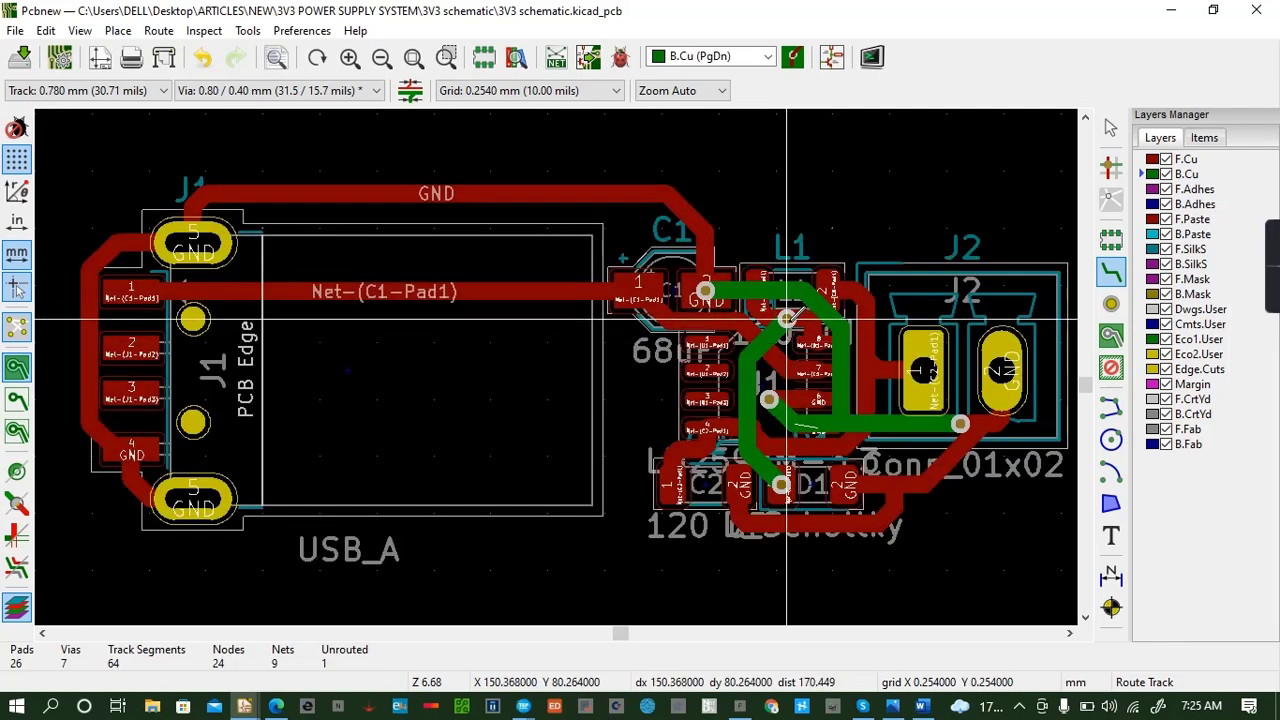
click(787, 318)
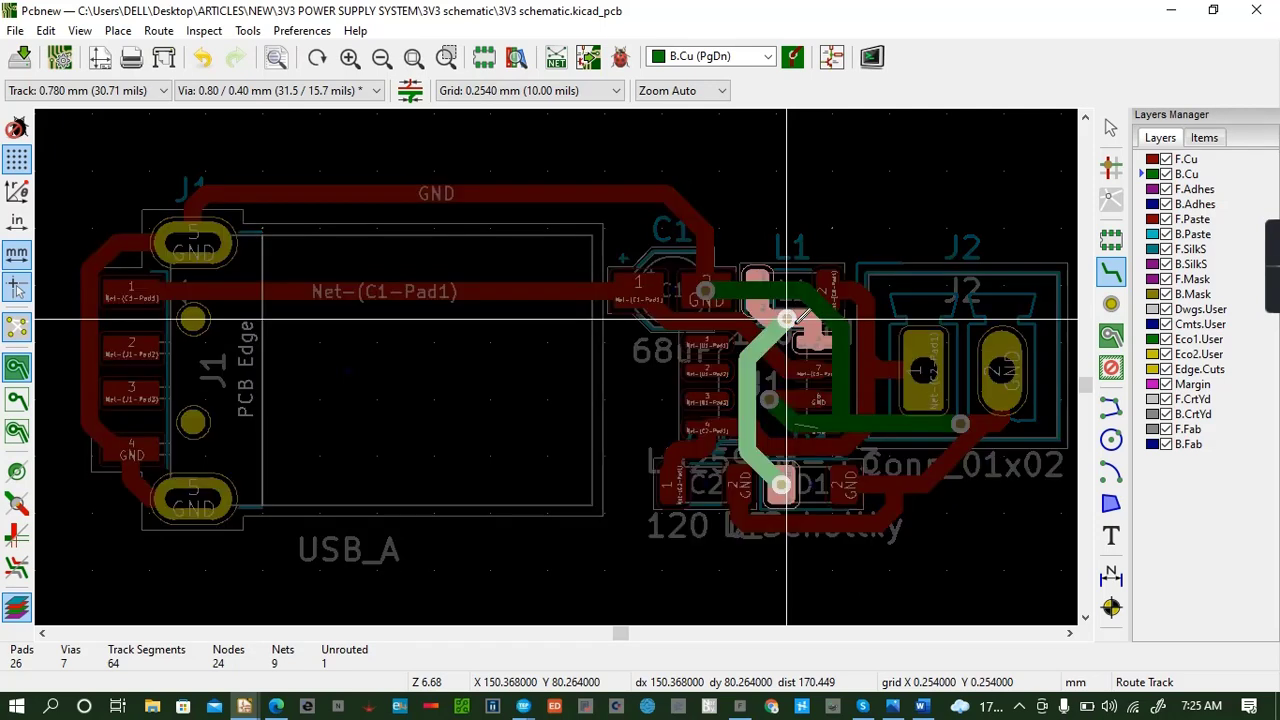
key(Escape)
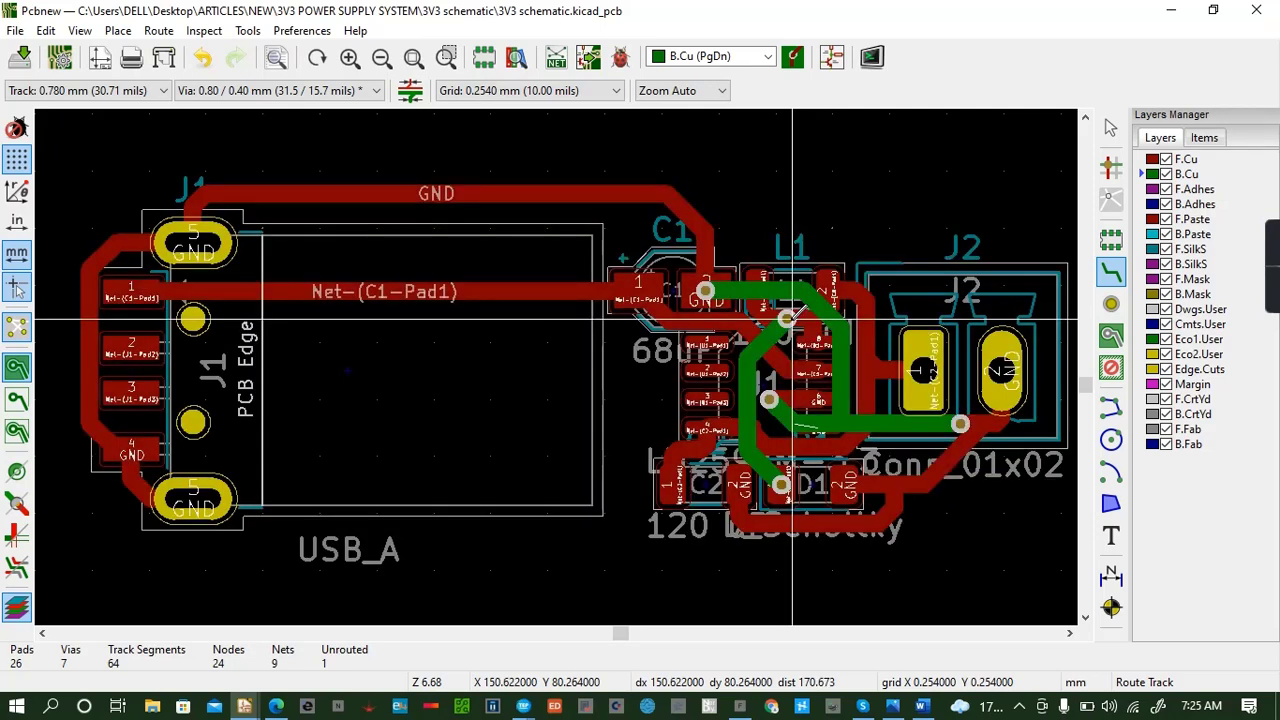
click(787, 318)
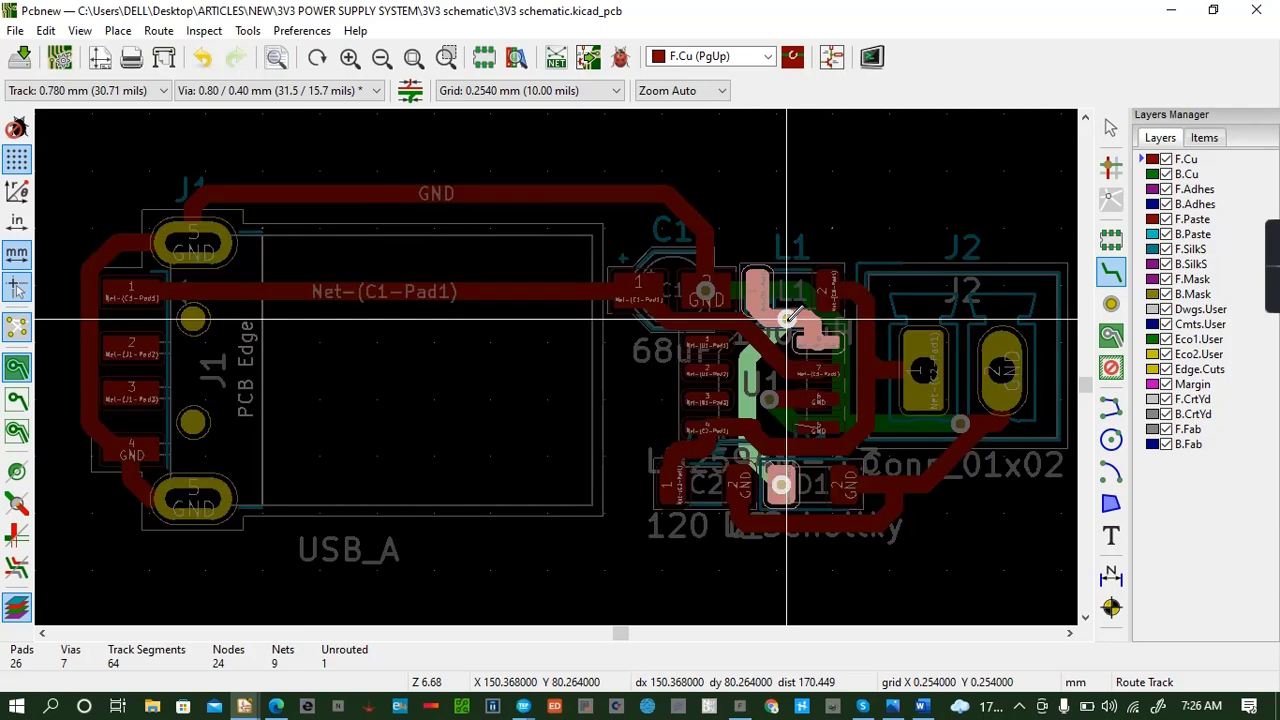
key(Escape)
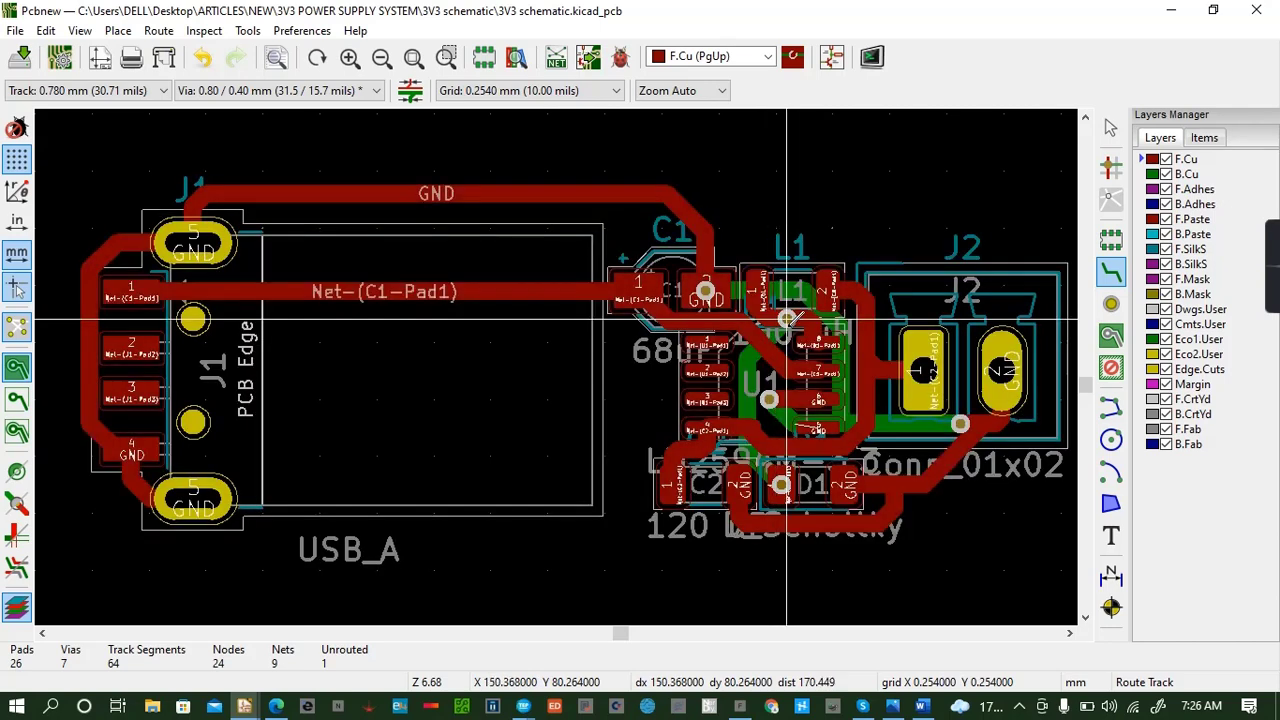
key(ctrl+s)
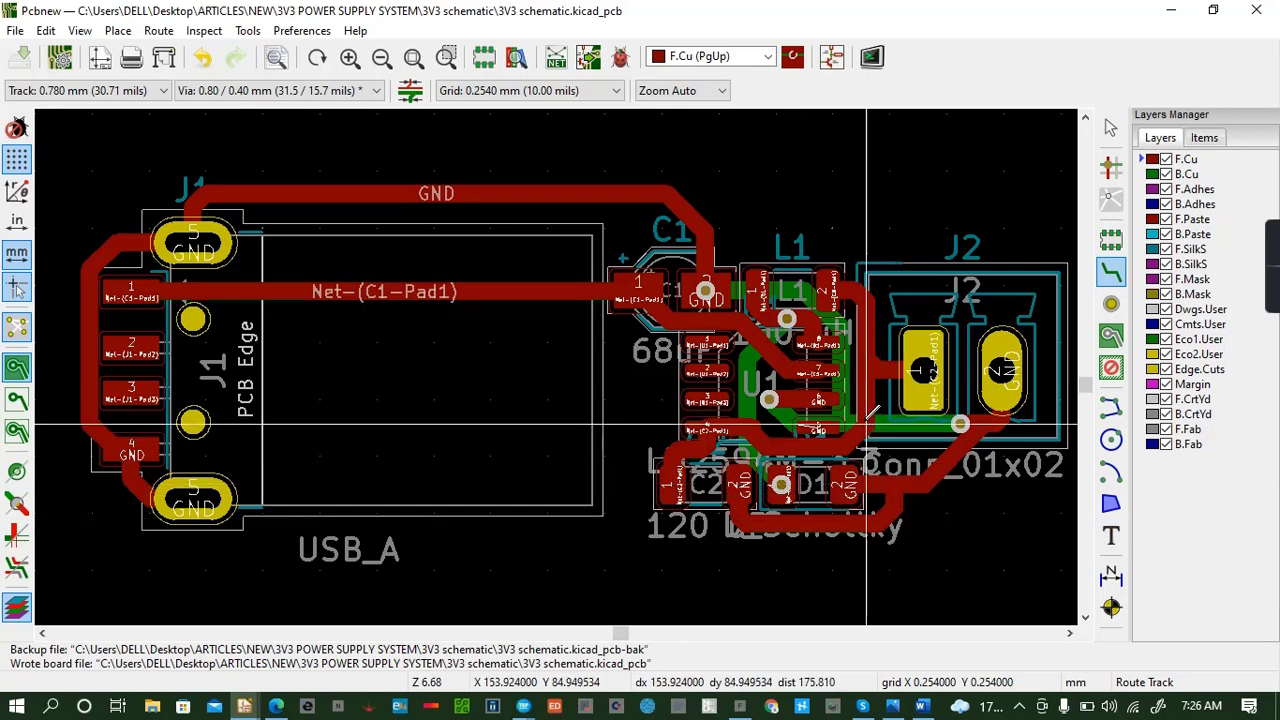
Leave track routing, open the board in the 3D Viewer and rotate the model slightly to inspect its component side.
scroll(866, 425, up, 1)
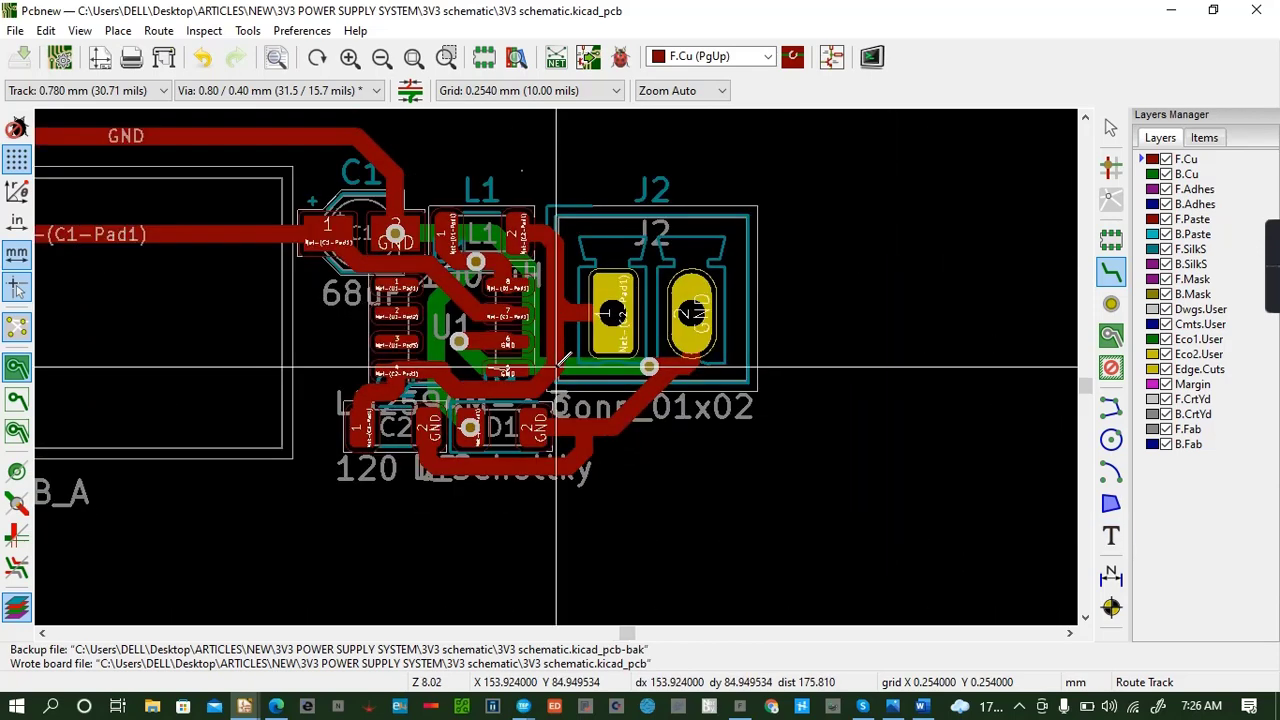
scroll(556, 367, down, 2)
click(42, 633)
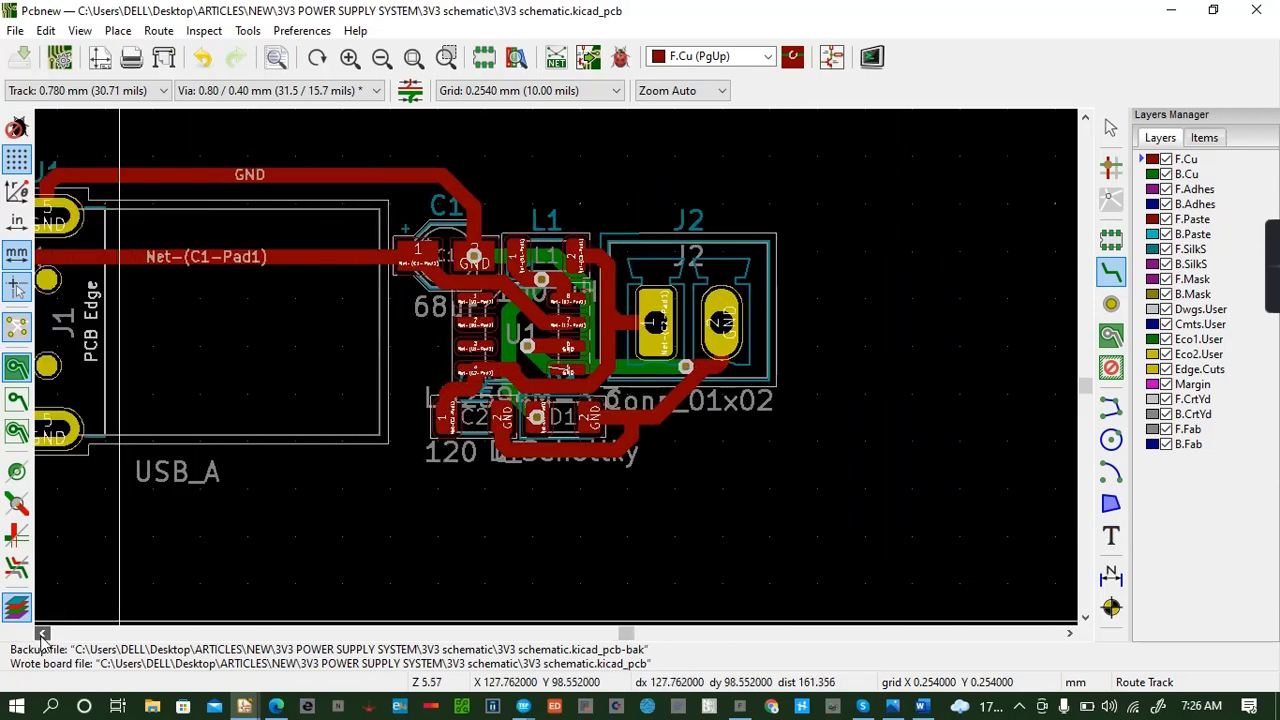
click(42, 633)
click(42, 636)
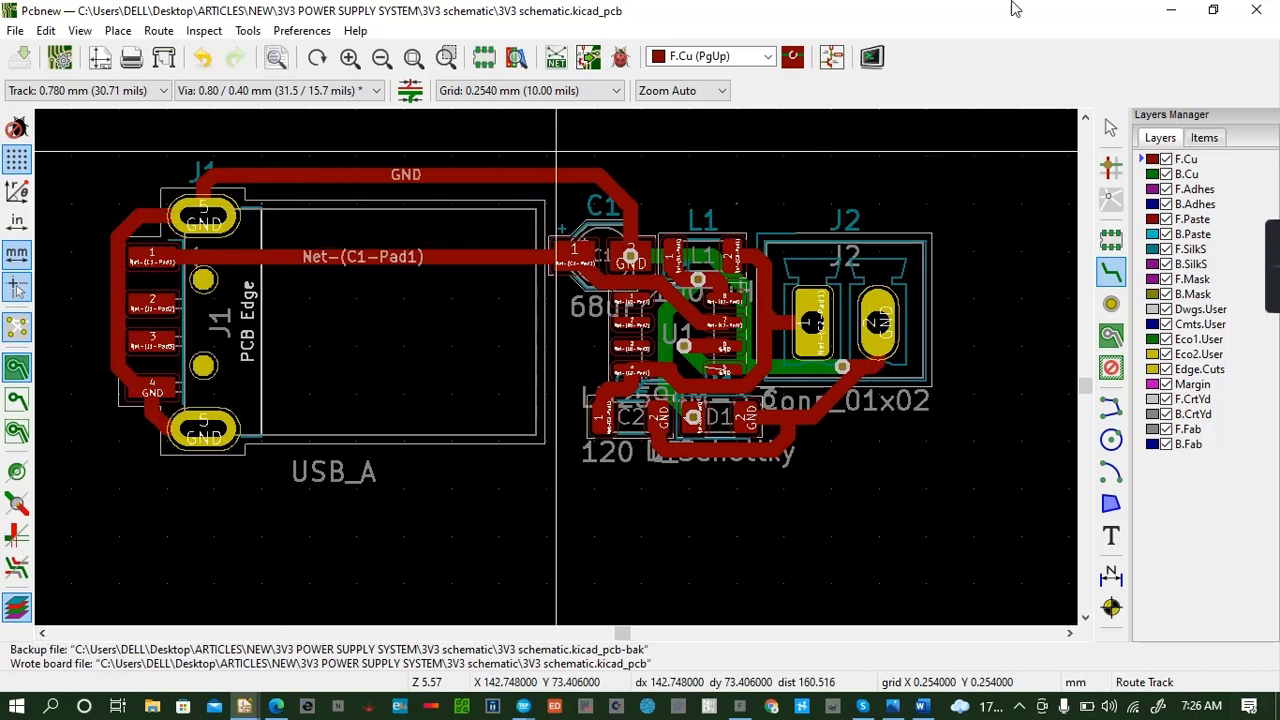
key(Escape)
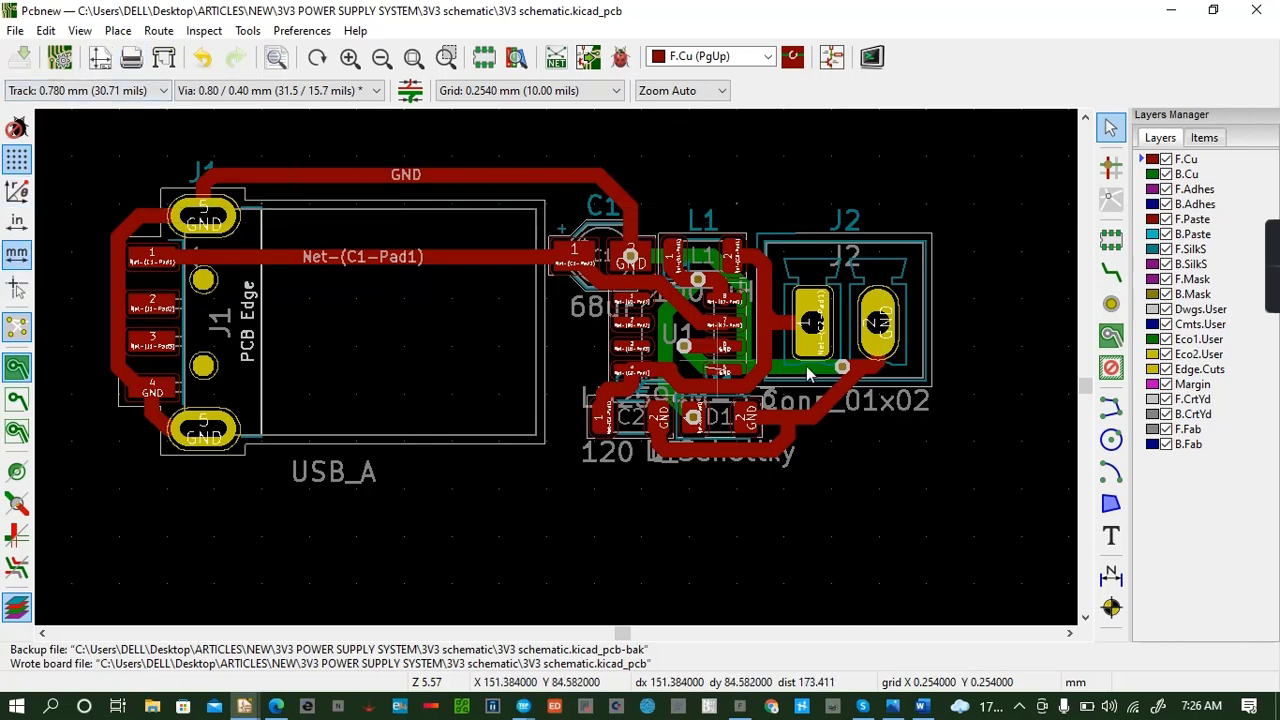
click(80, 31)
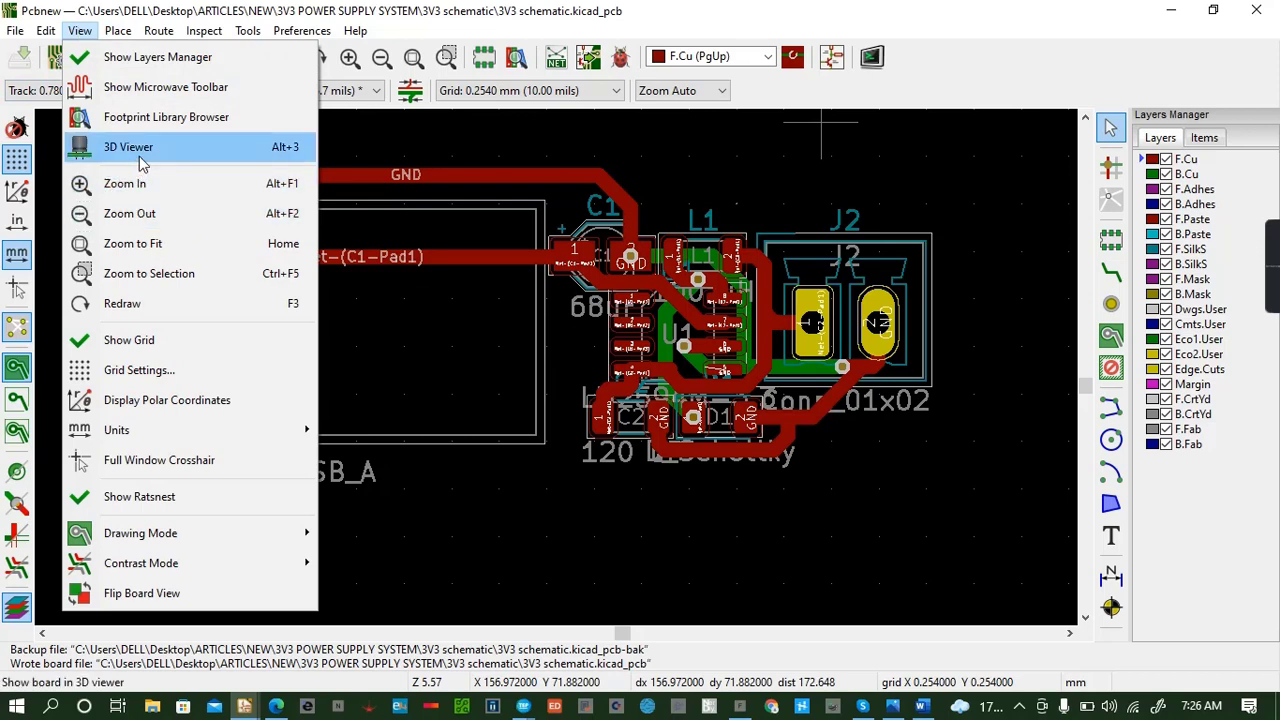
click(141, 160)
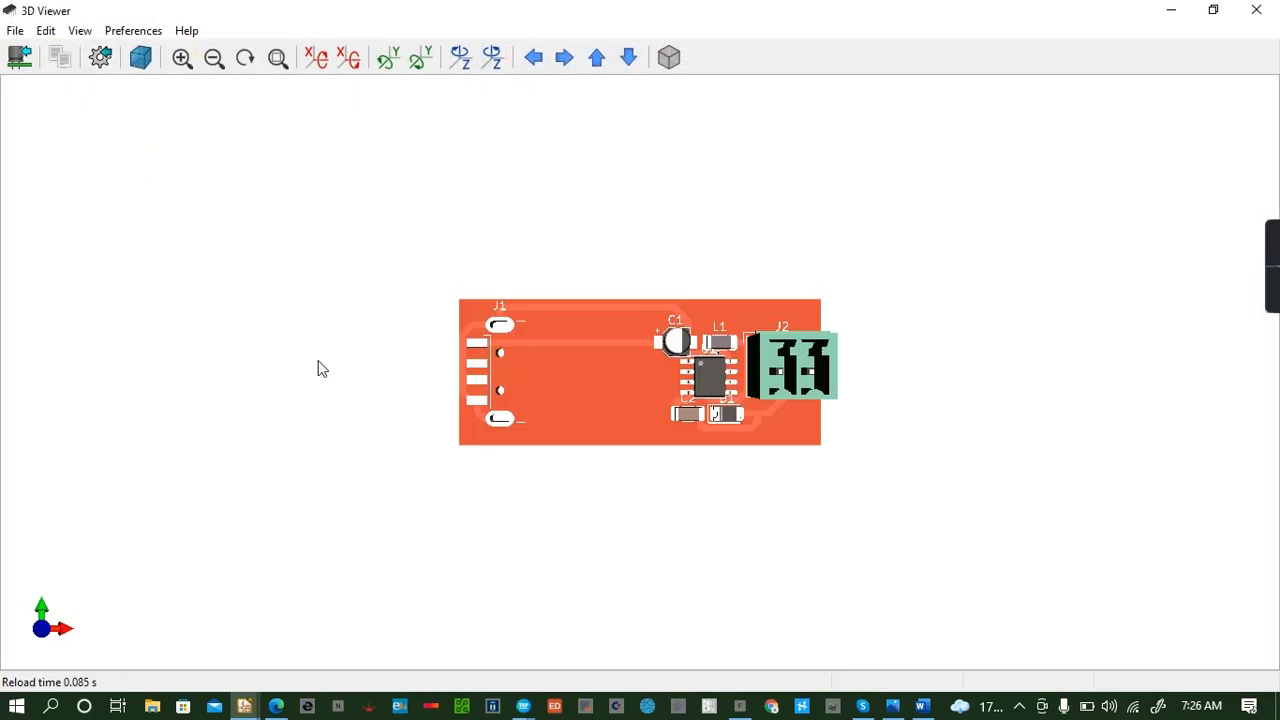
drag(556, 432, 562, 510)
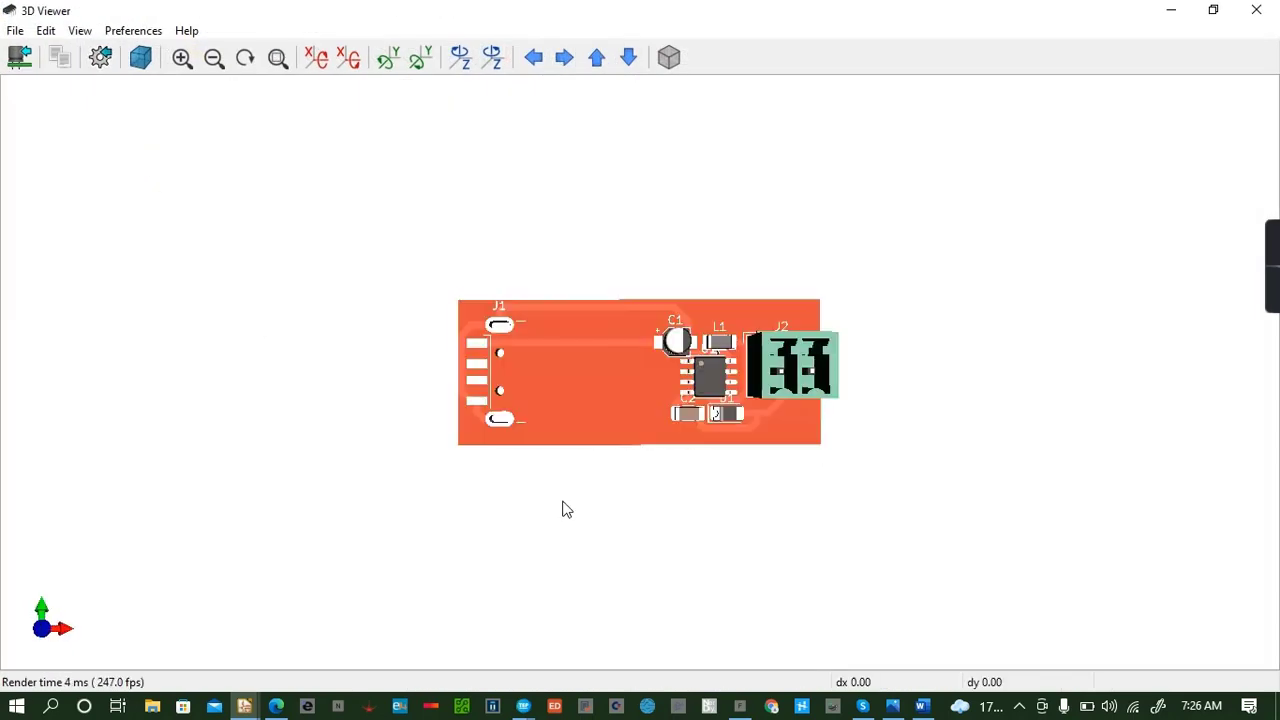
Rotate the 3D board model to inspect its underside and component side, and close the 3D Viewer.
drag(588, 338, 697, 498)
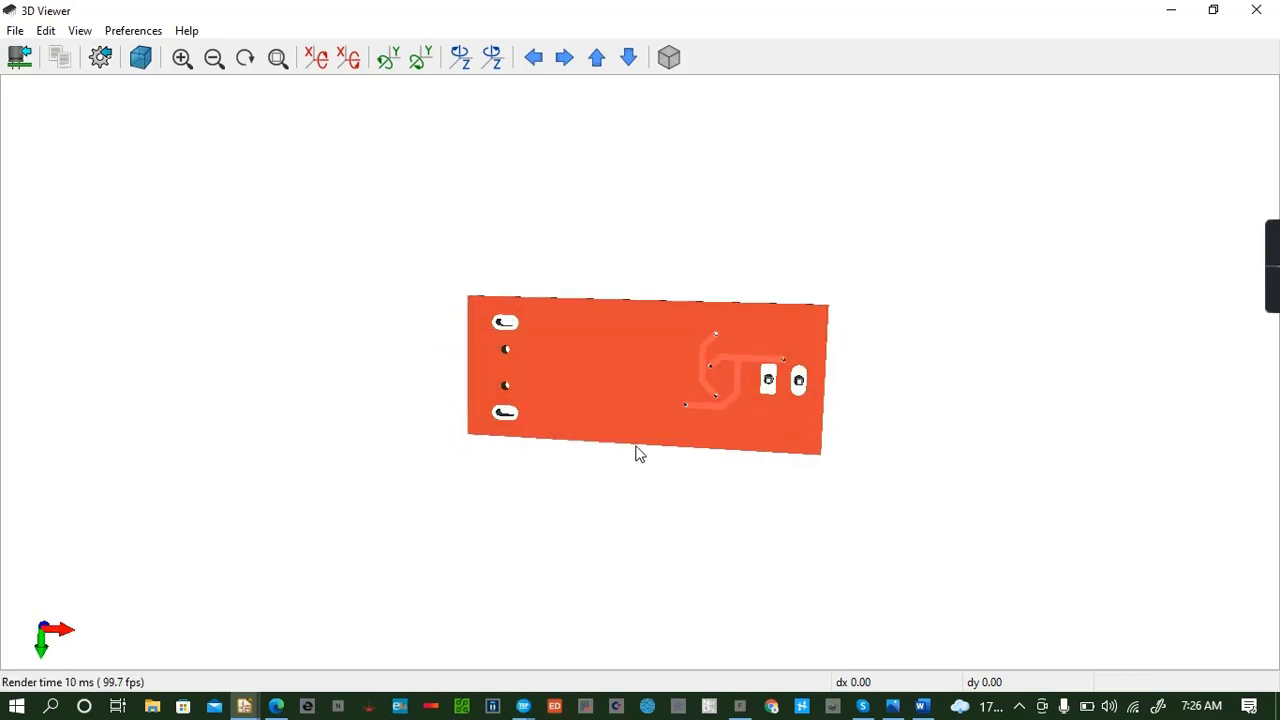
drag(640, 454, 701, 385)
drag(747, 430, 507, 437)
drag(722, 408, 694, 393)
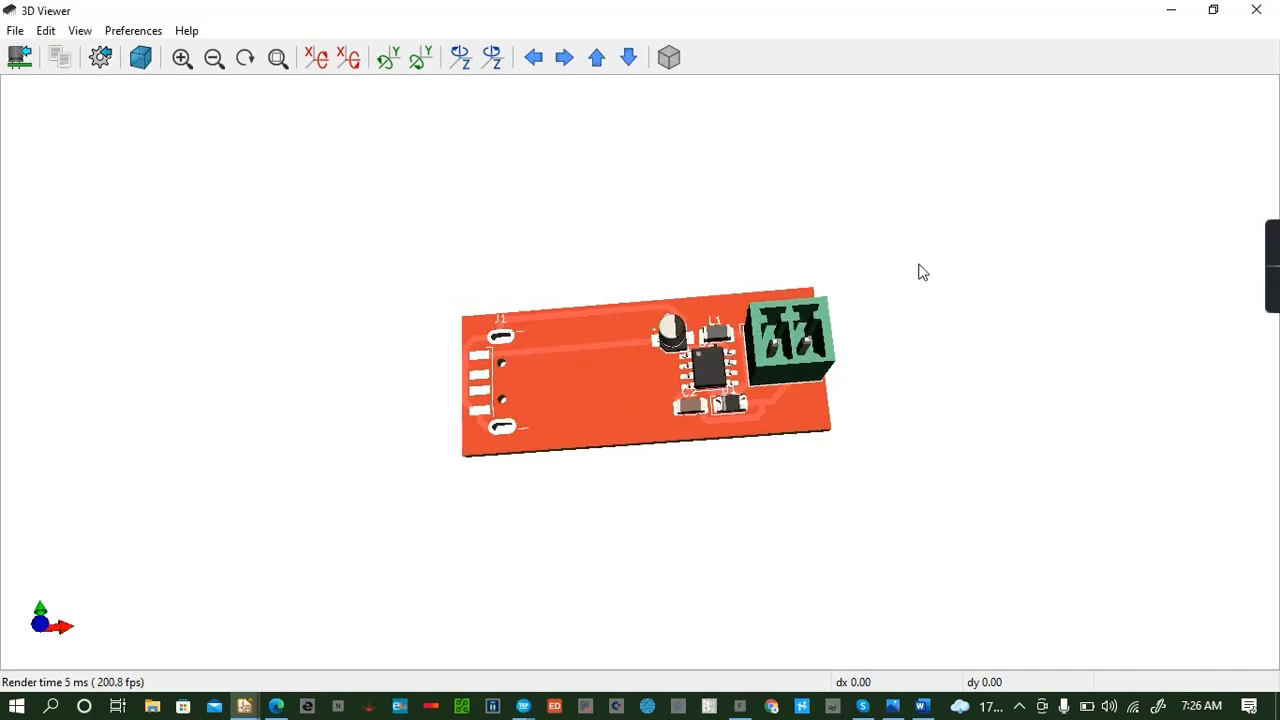
click(1257, 9)
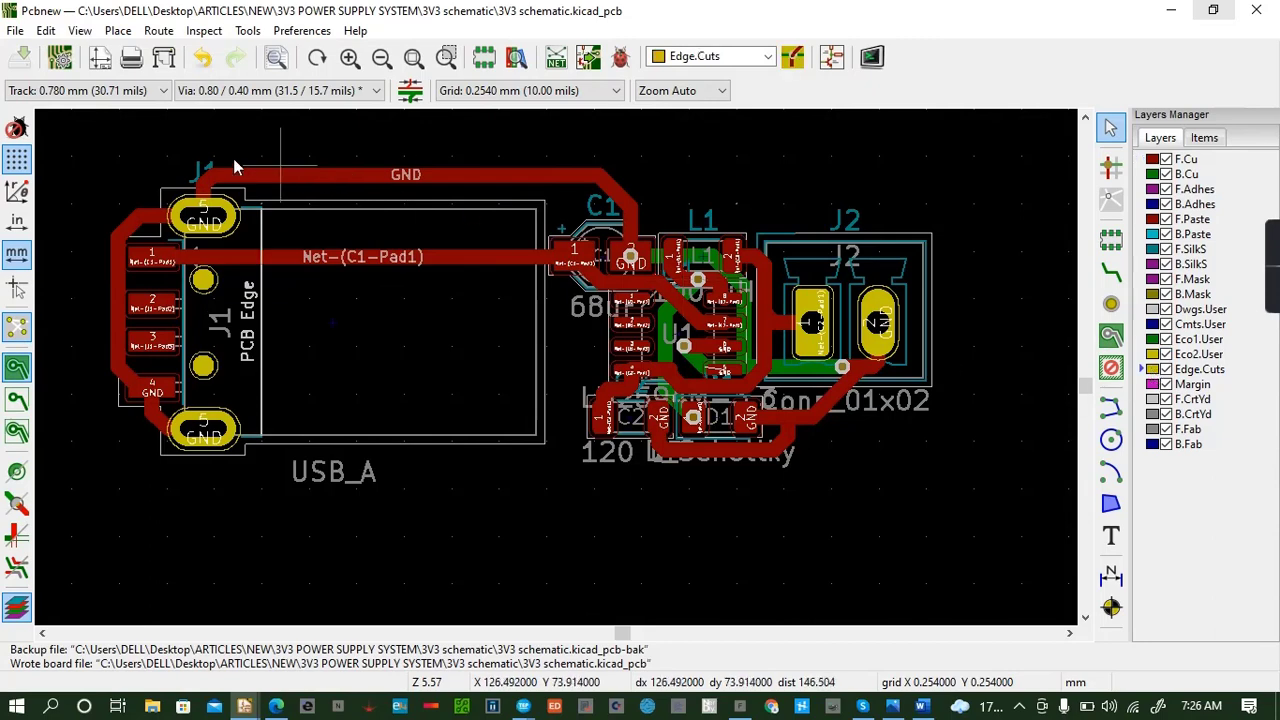
Turn on the full-window crosshair and draw a closed rectangular Edge.Cuts outline about 44.7 by 16.8 mm around the board's tracks and pads.
click(15, 289)
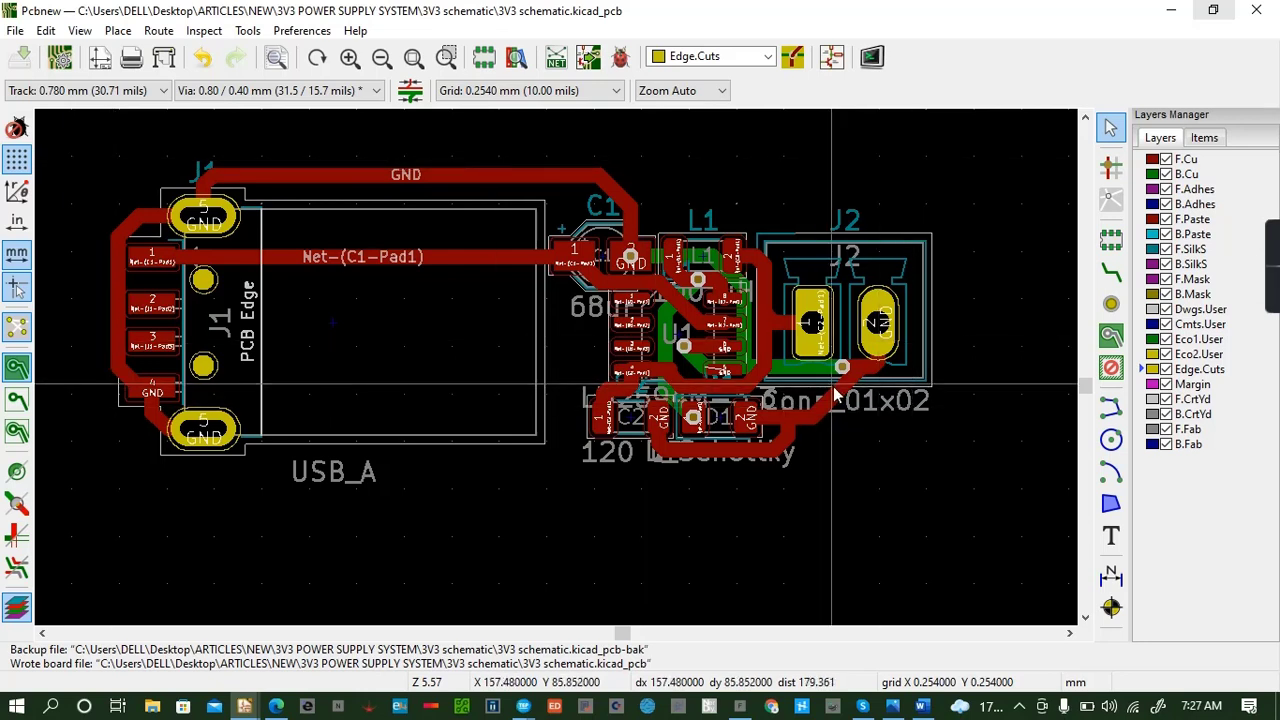
click(1111, 405)
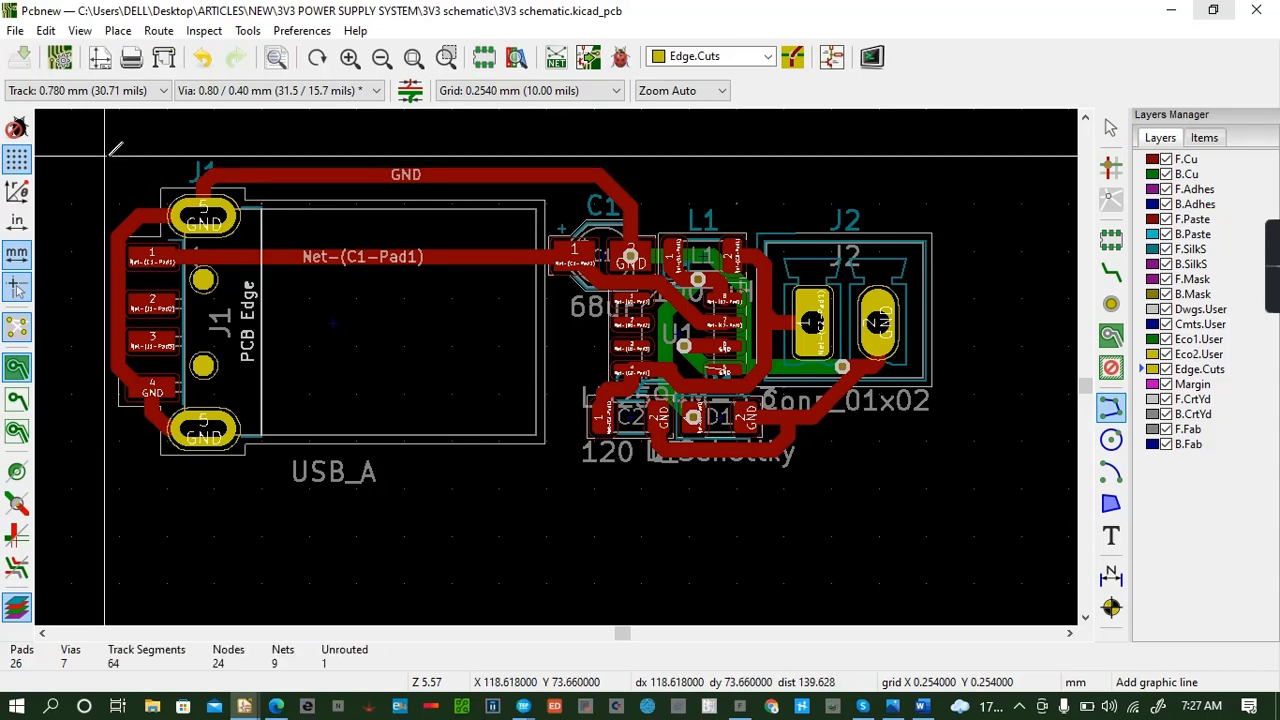
click(105, 155)
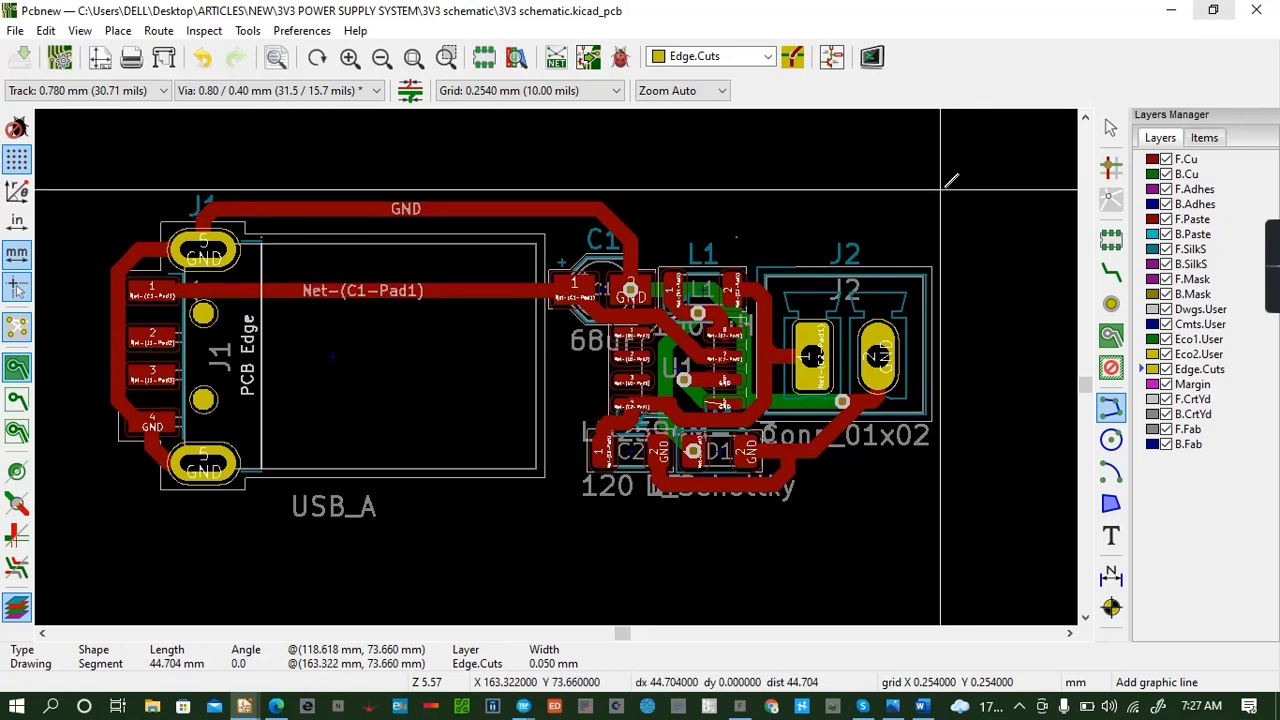
click(941, 188)
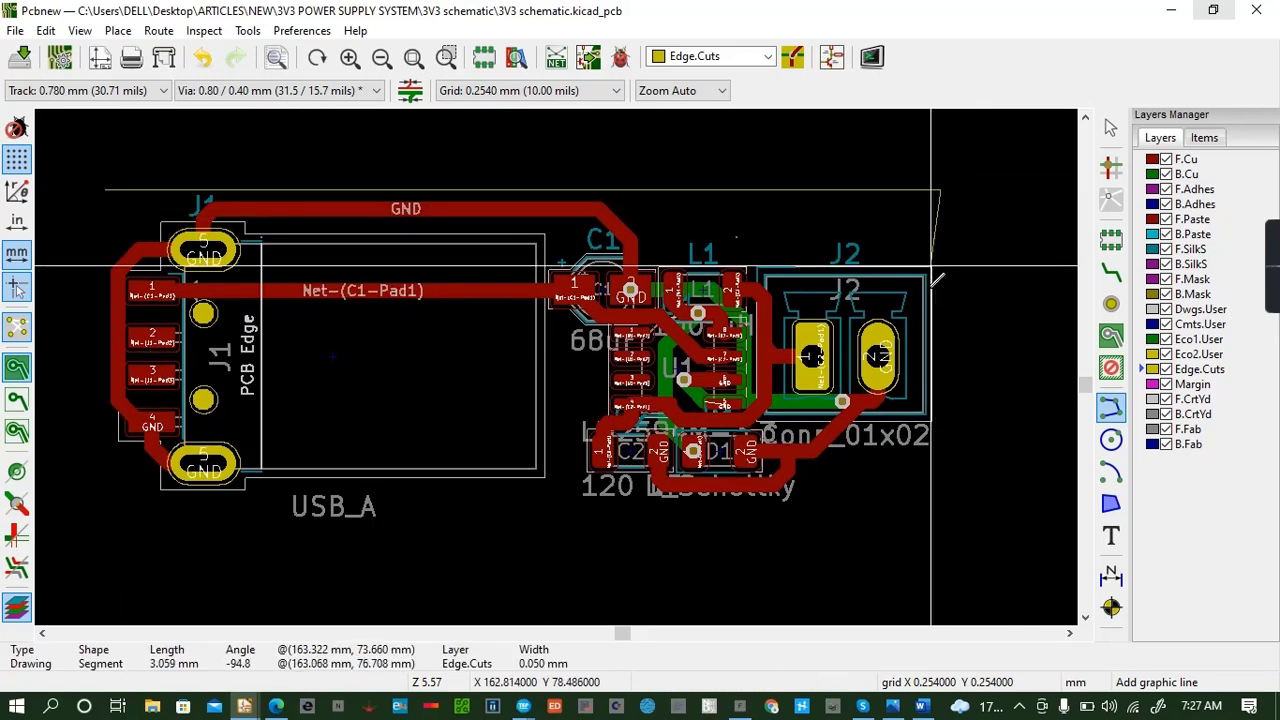
click(942, 501)
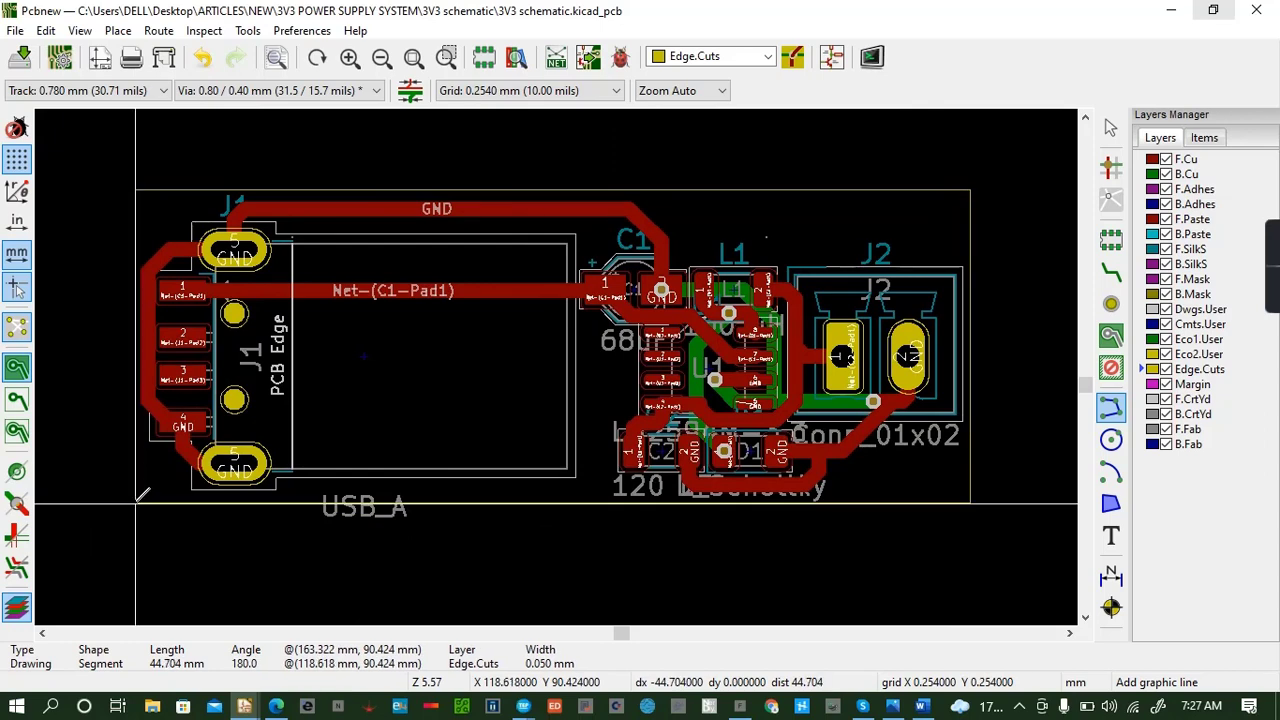
click(136, 502)
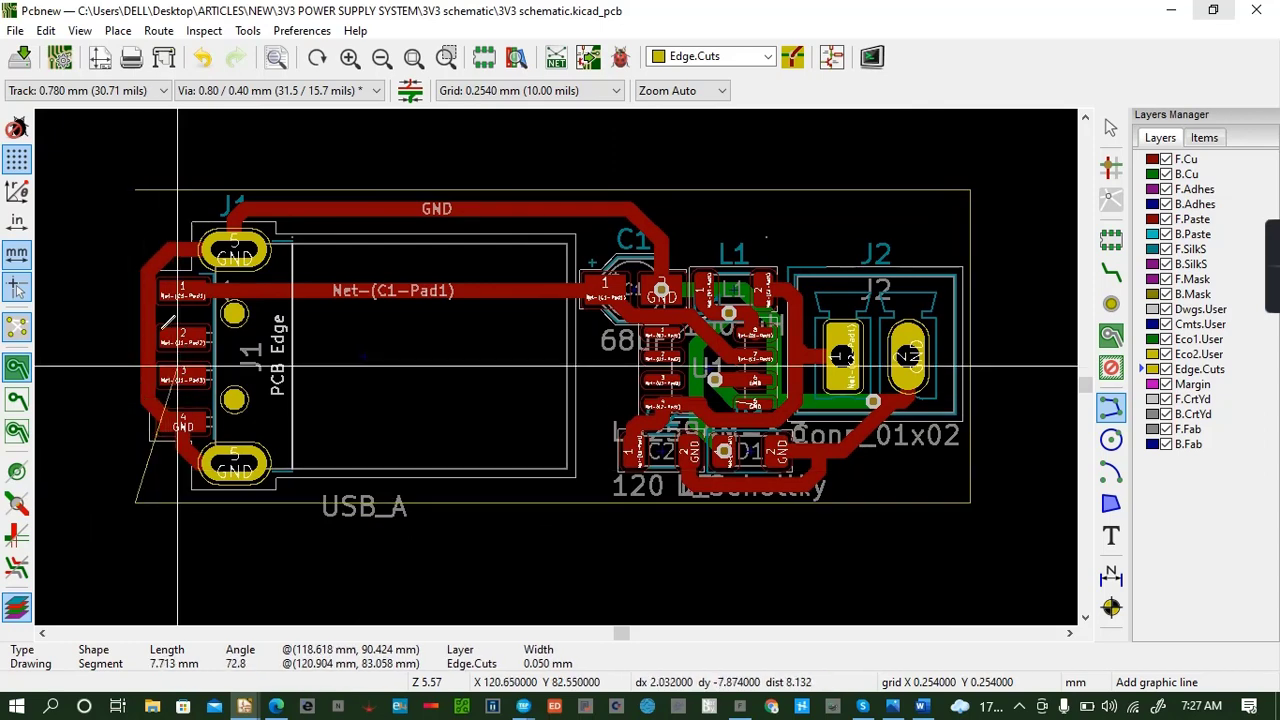
click(135, 190)
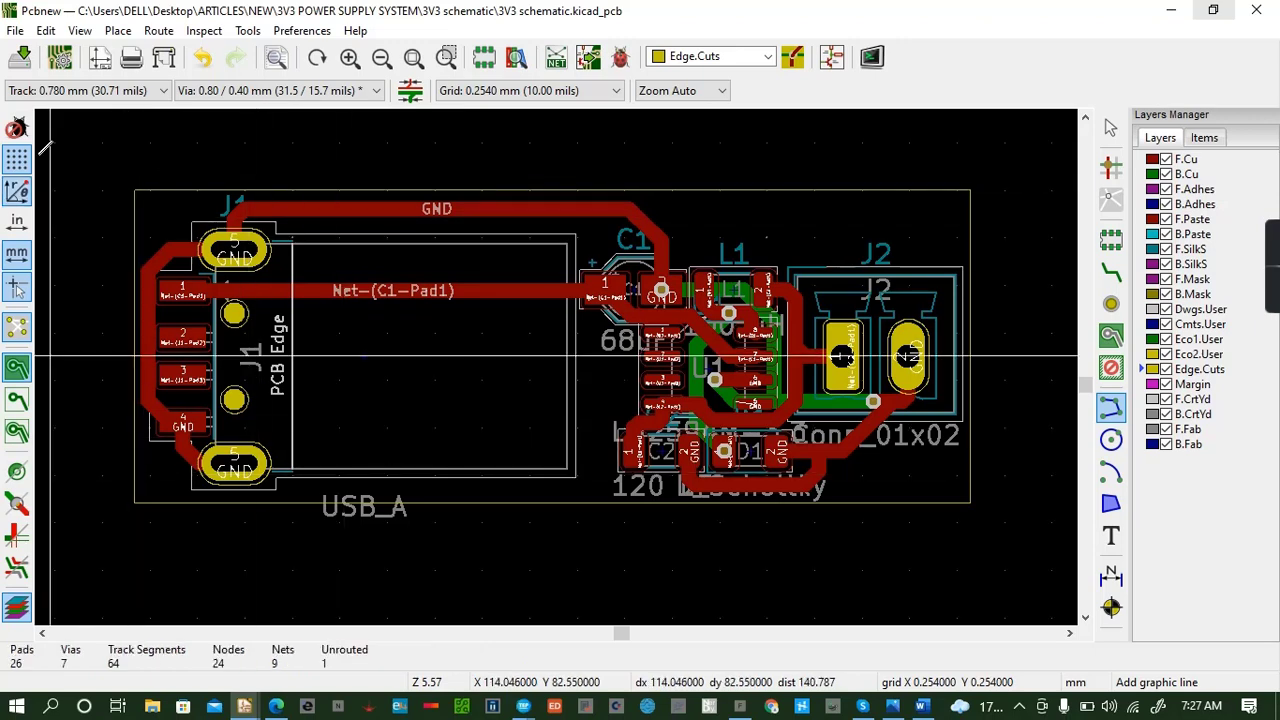
Open the outlined board in the 3D Viewer, rotate it to inspect the board edges, and close the viewer.
click(79, 31)
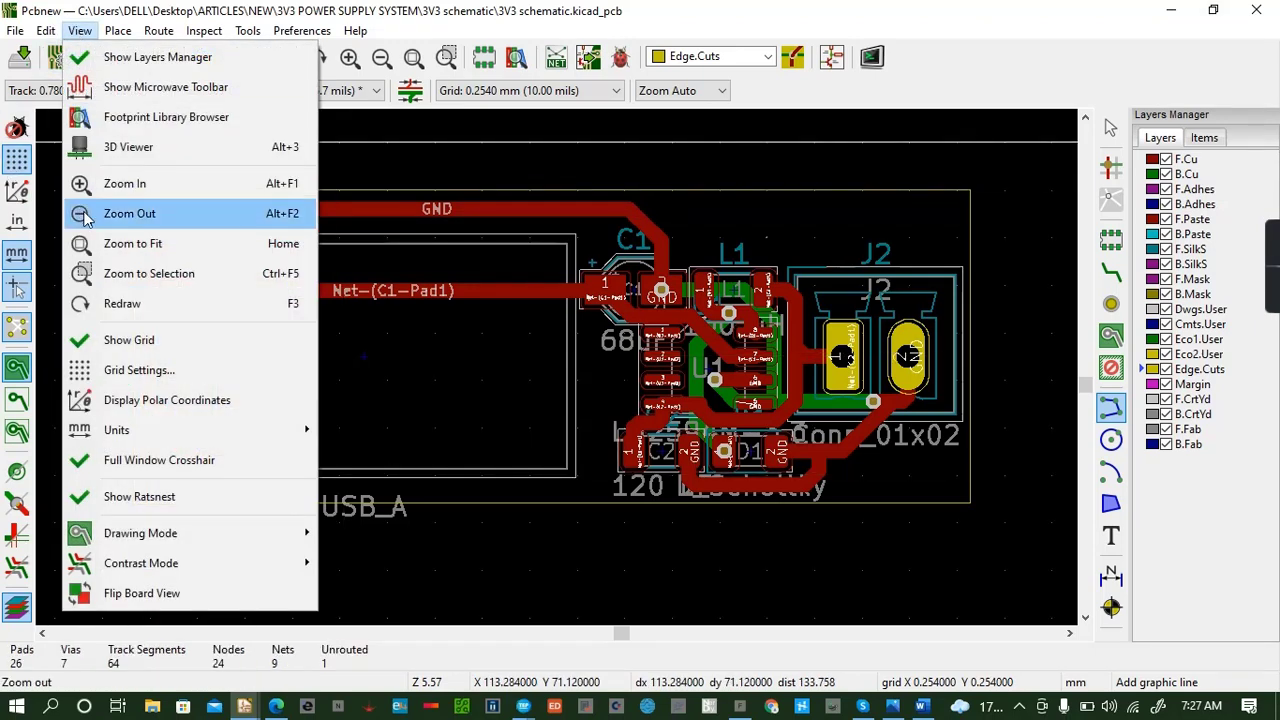
click(150, 147)
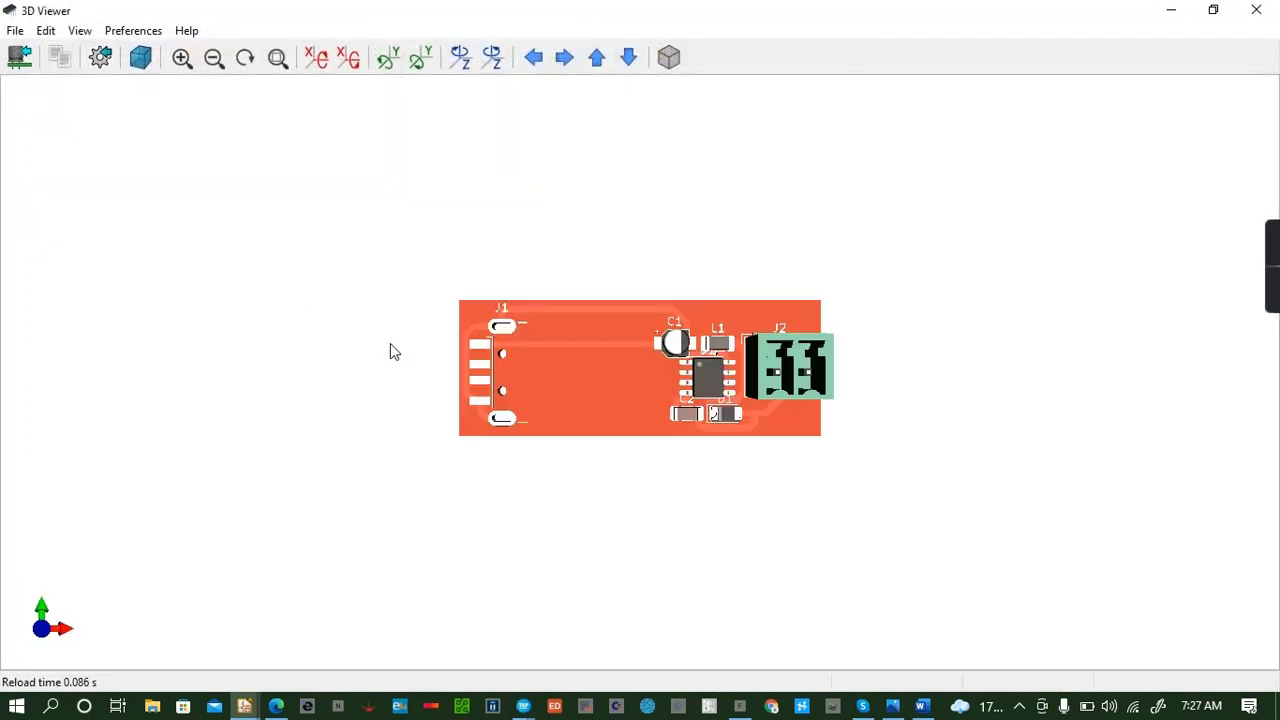
drag(654, 329, 666, 692)
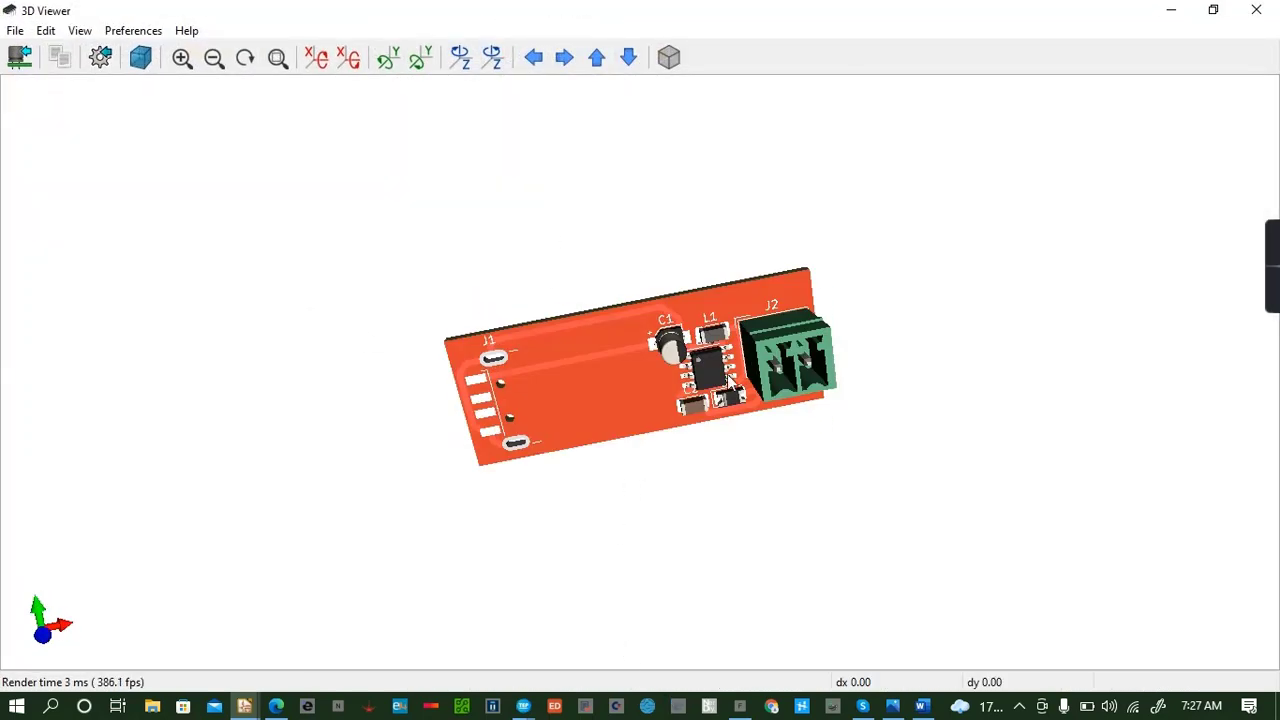
drag(728, 377, 655, 314)
drag(696, 231, 625, 390)
click(1274, 12)
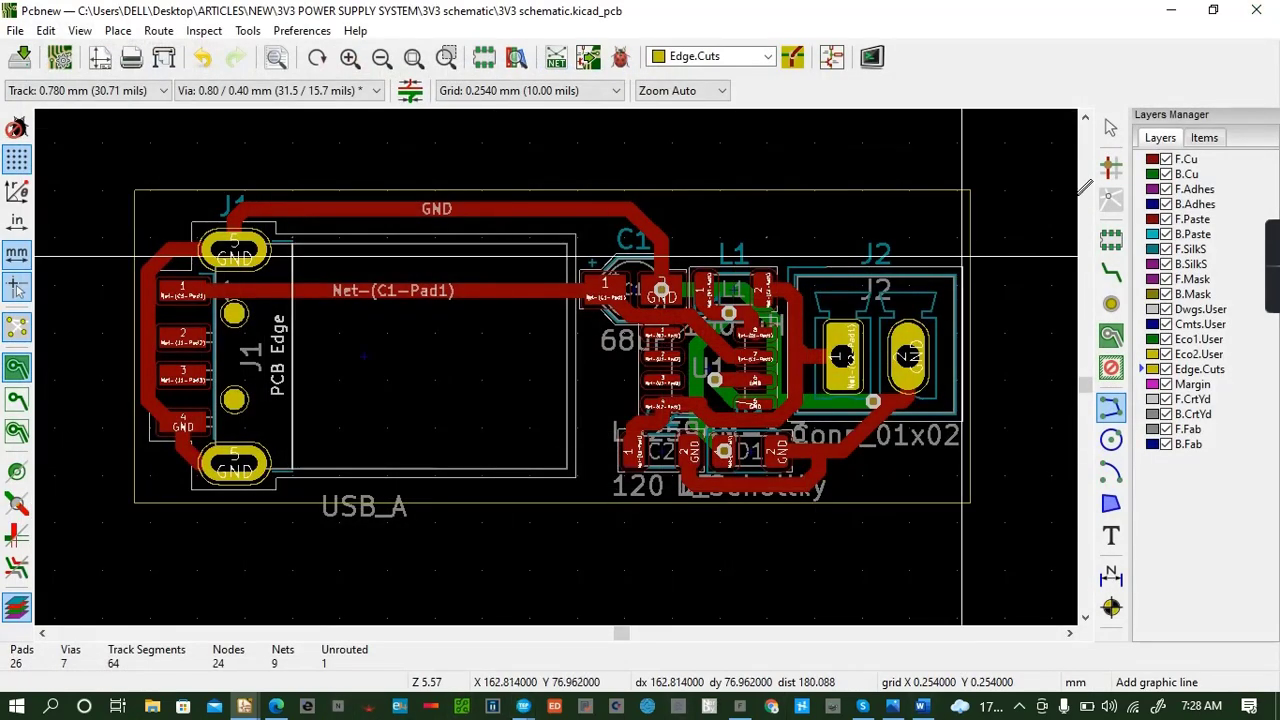
click(1110, 240)
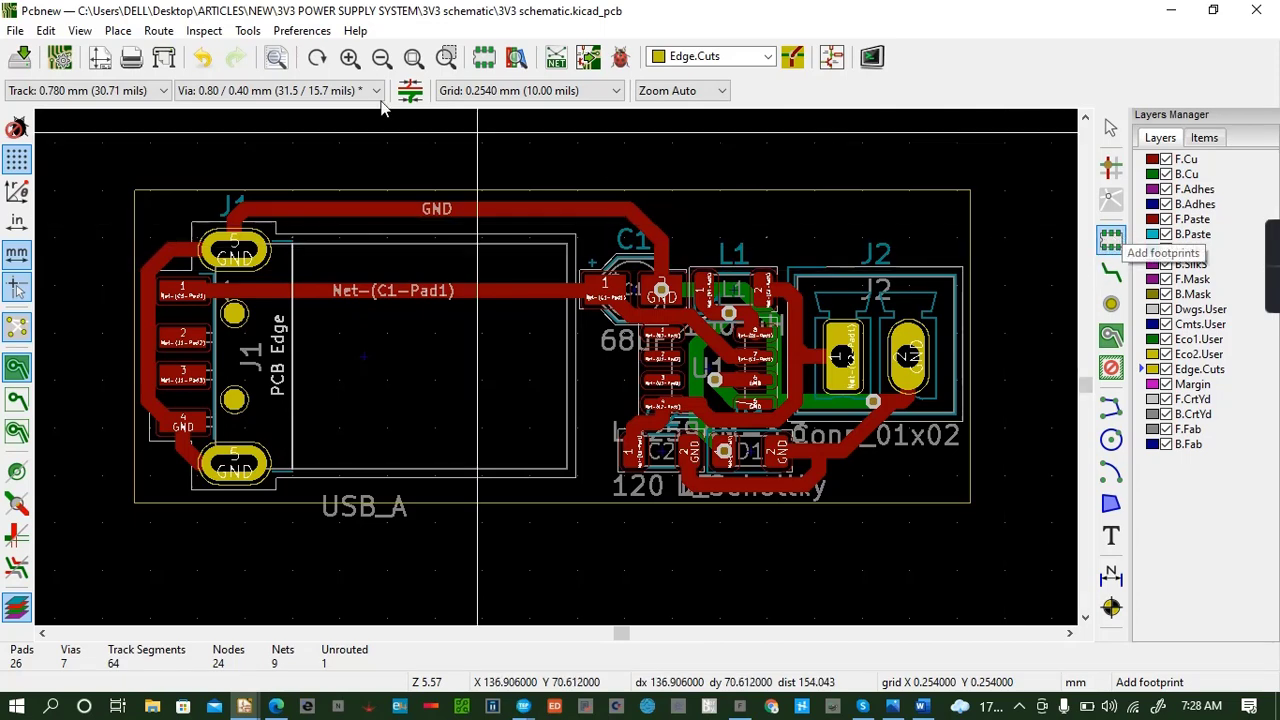
click(158, 212)
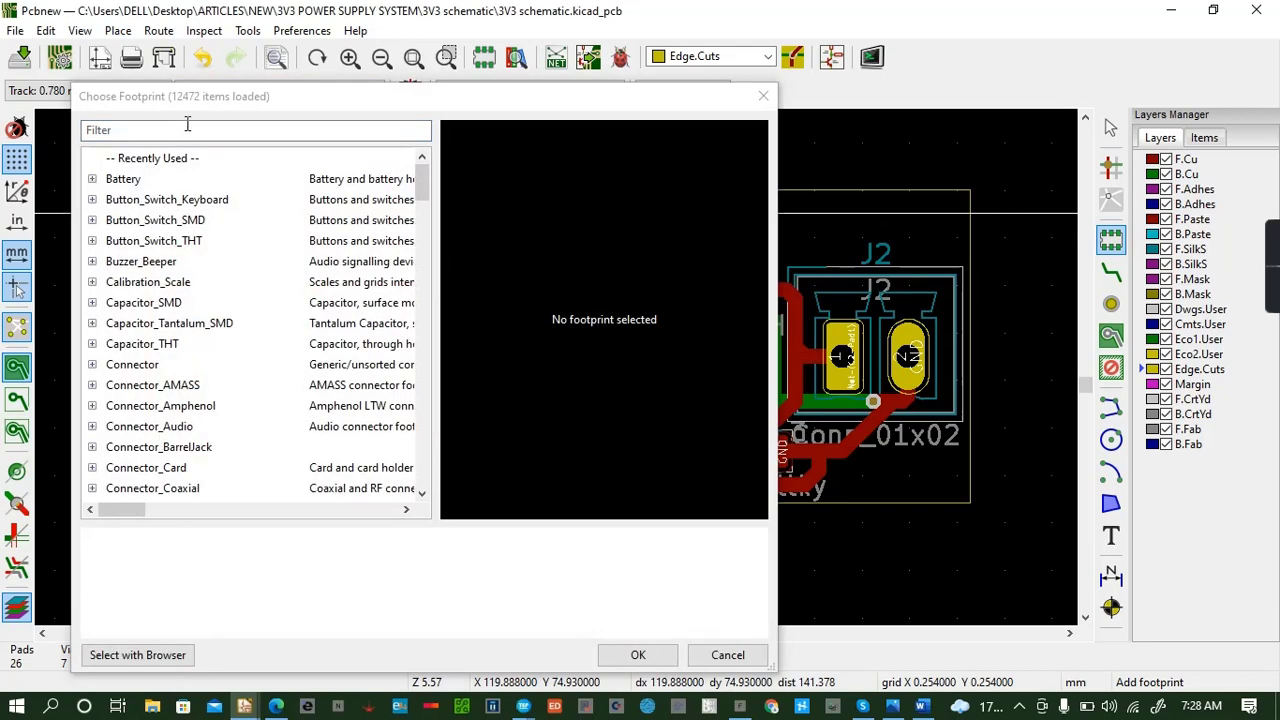
click(187, 129)
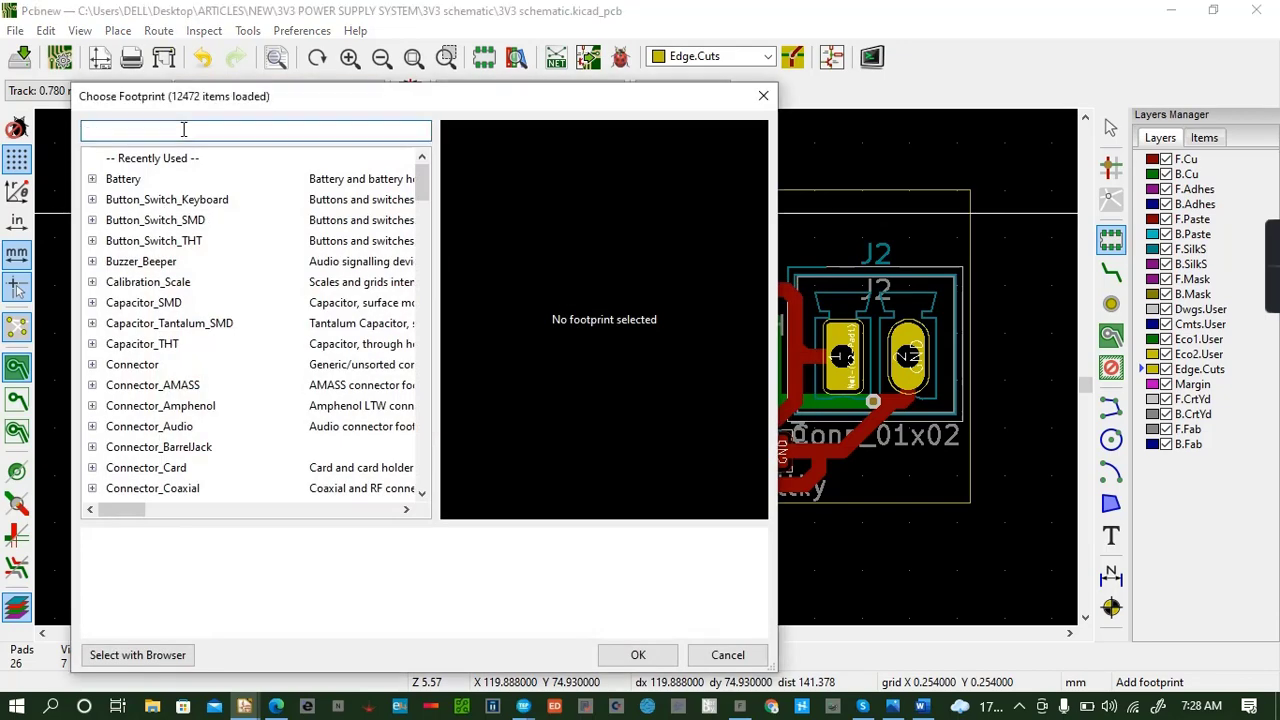
text(MOUNTI)
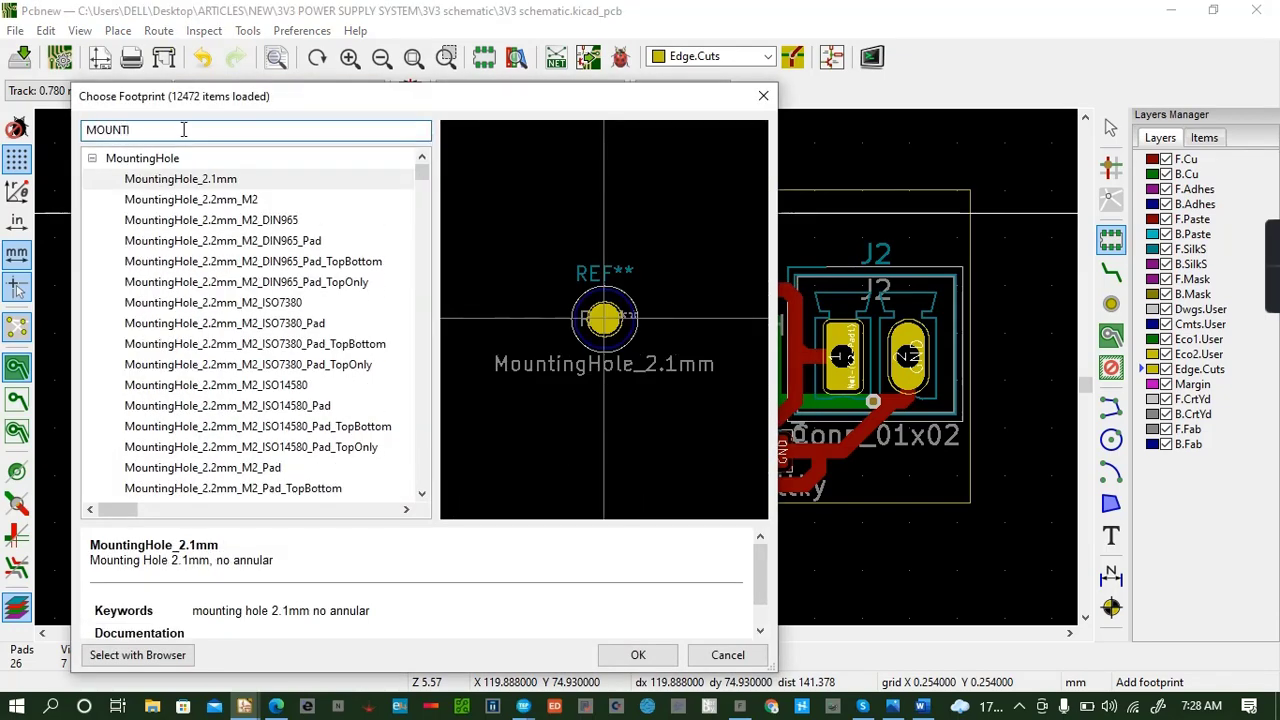
click(245, 200)
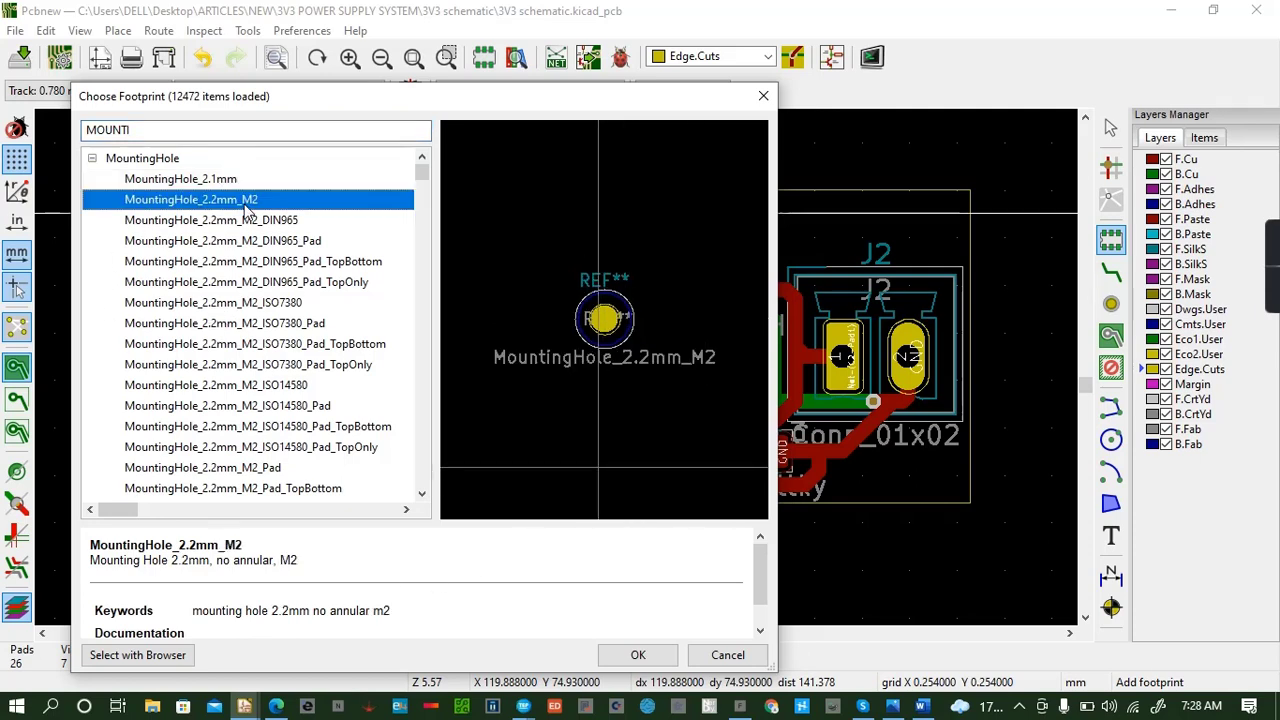
click(255, 468)
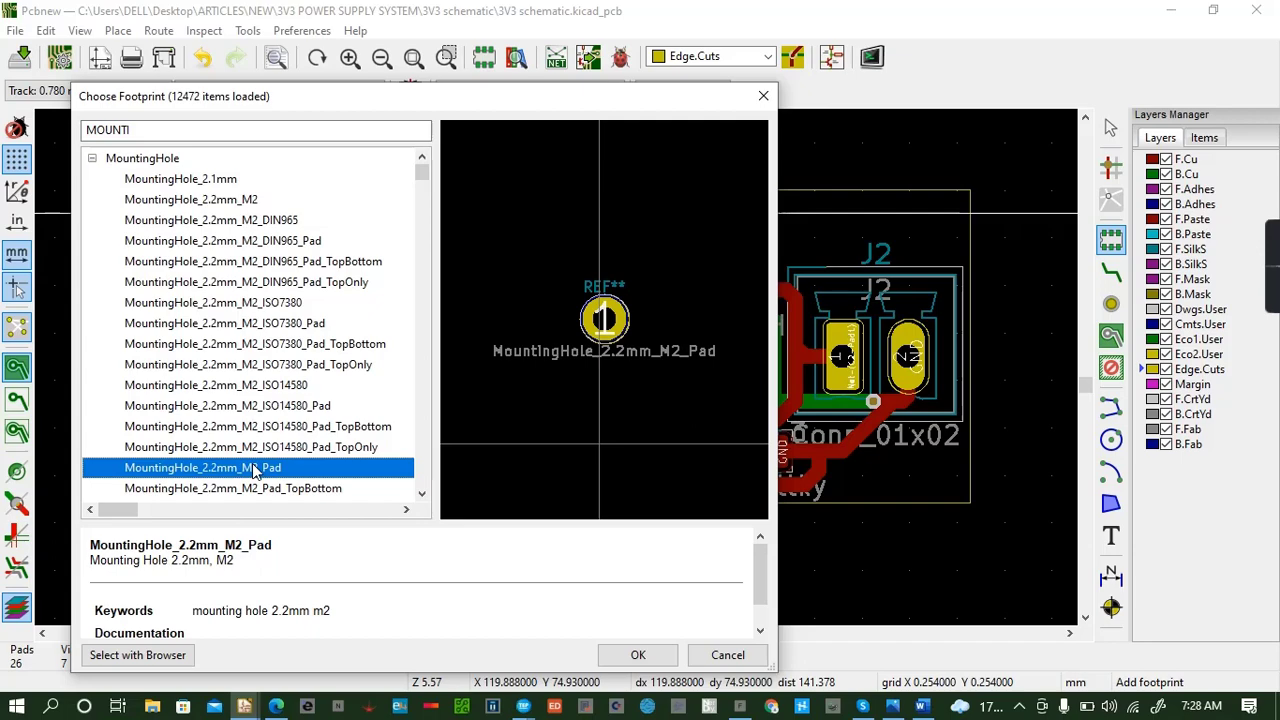
click(640, 657)
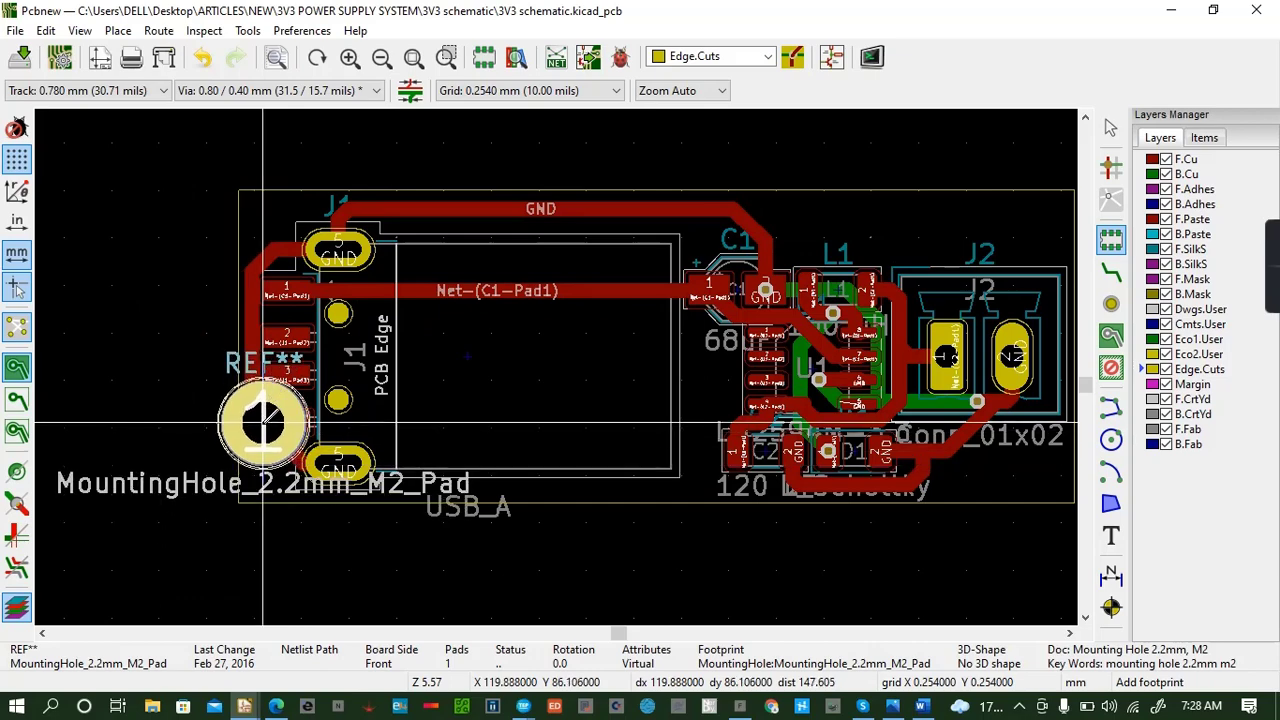
key(Escape)
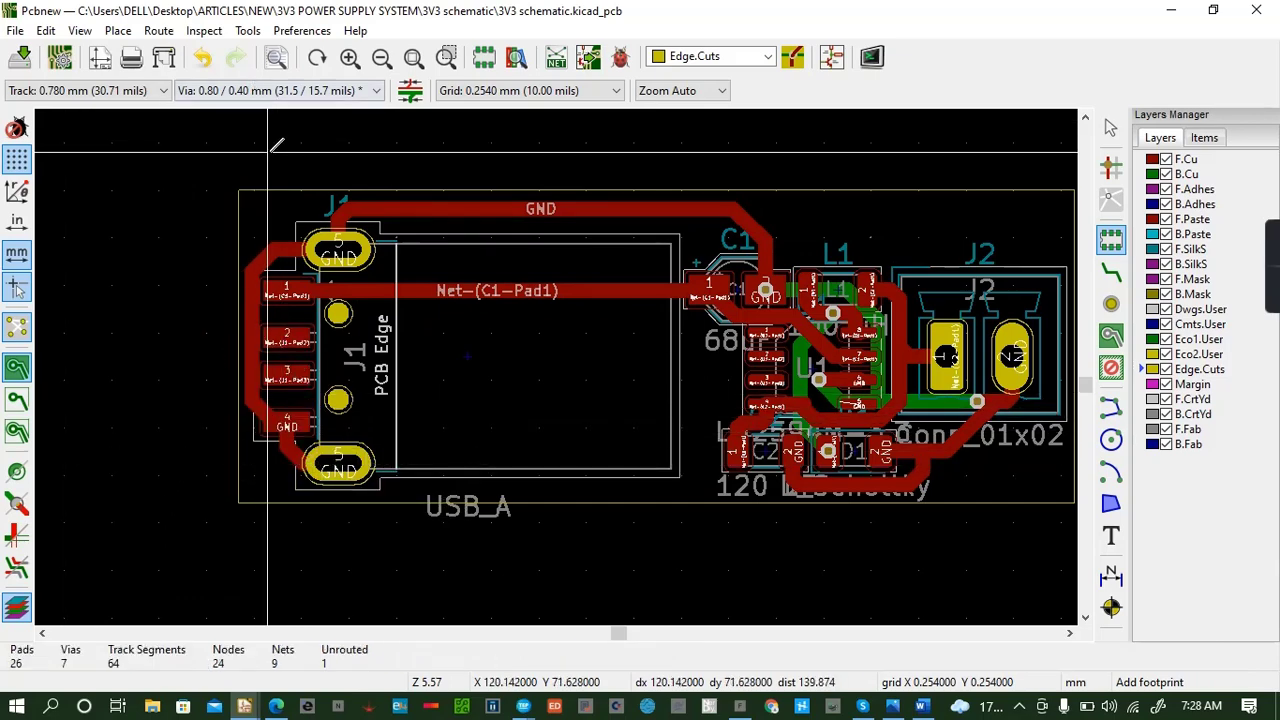
click(244, 210)
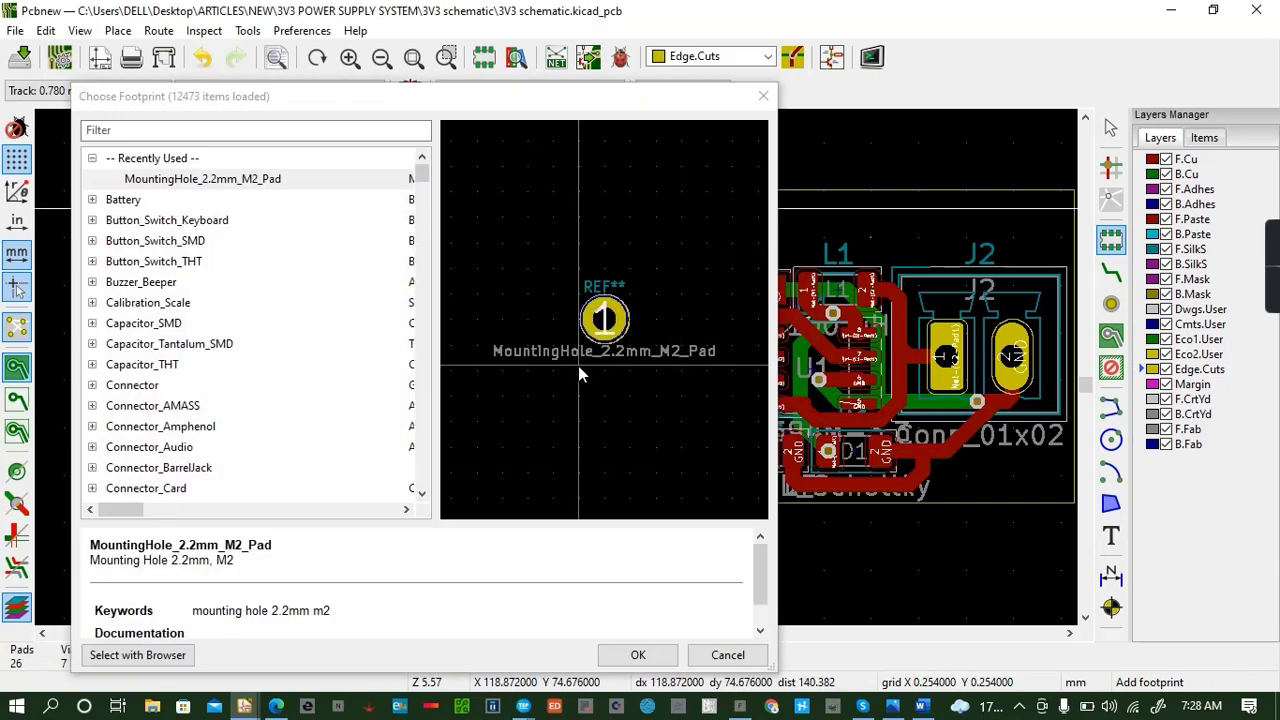
click(121, 200)
click(143, 224)
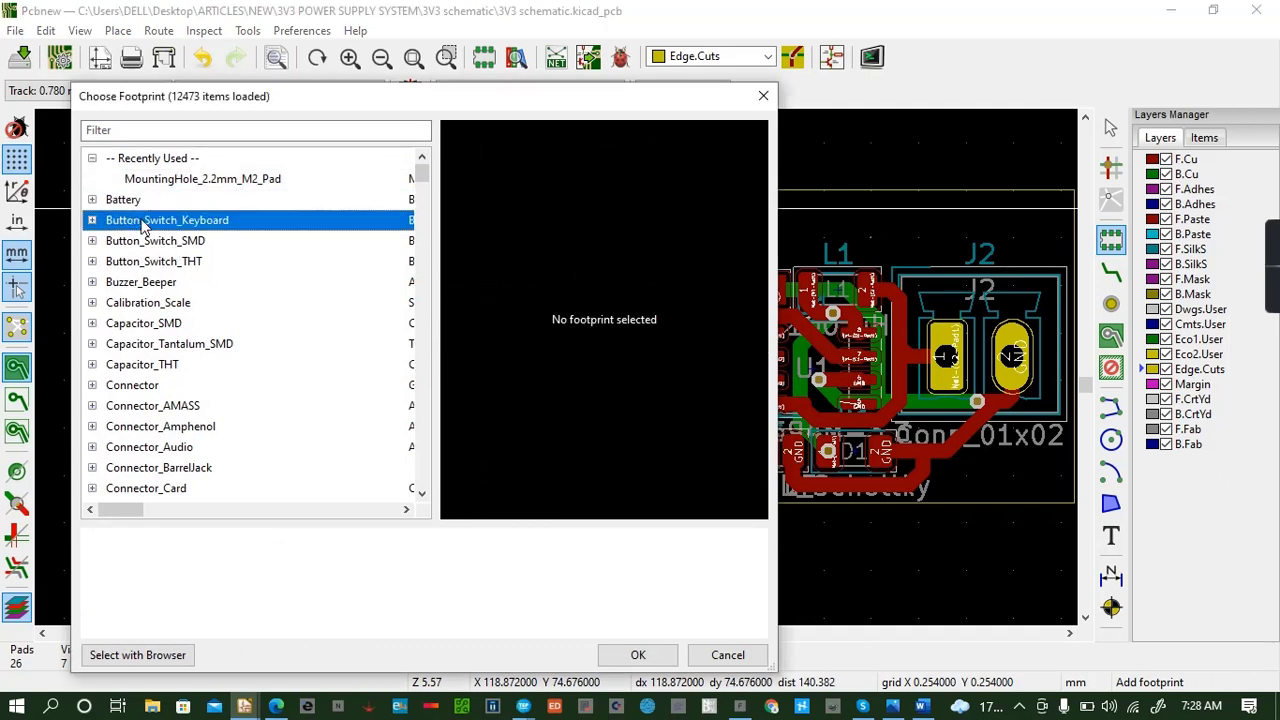
click(172, 130)
text(MOUNTING)
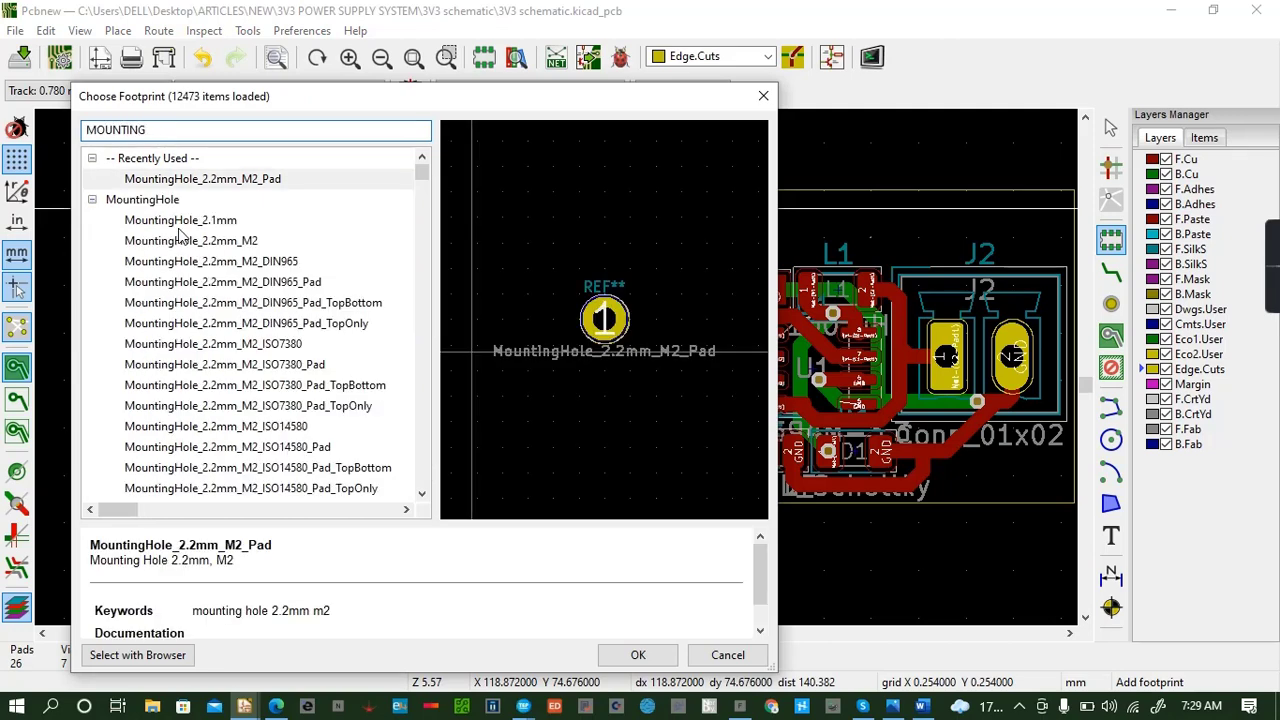
click(183, 222)
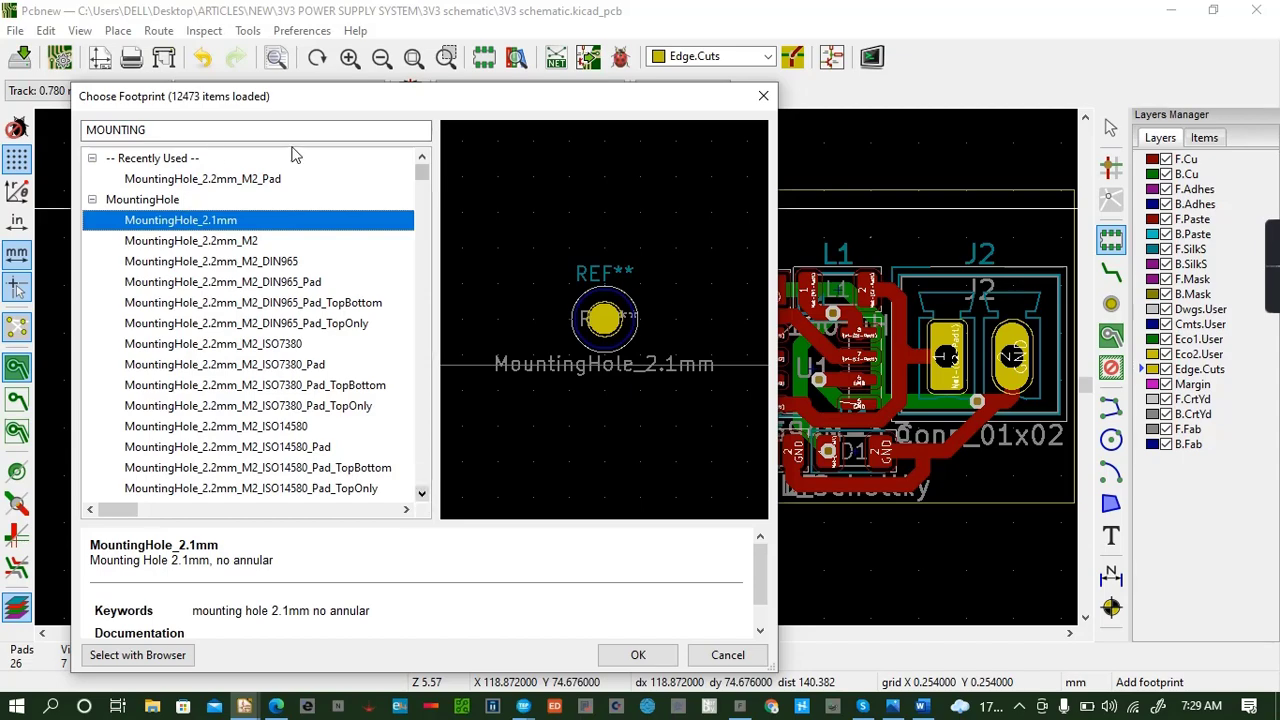
drag(418, 180, 452, 250)
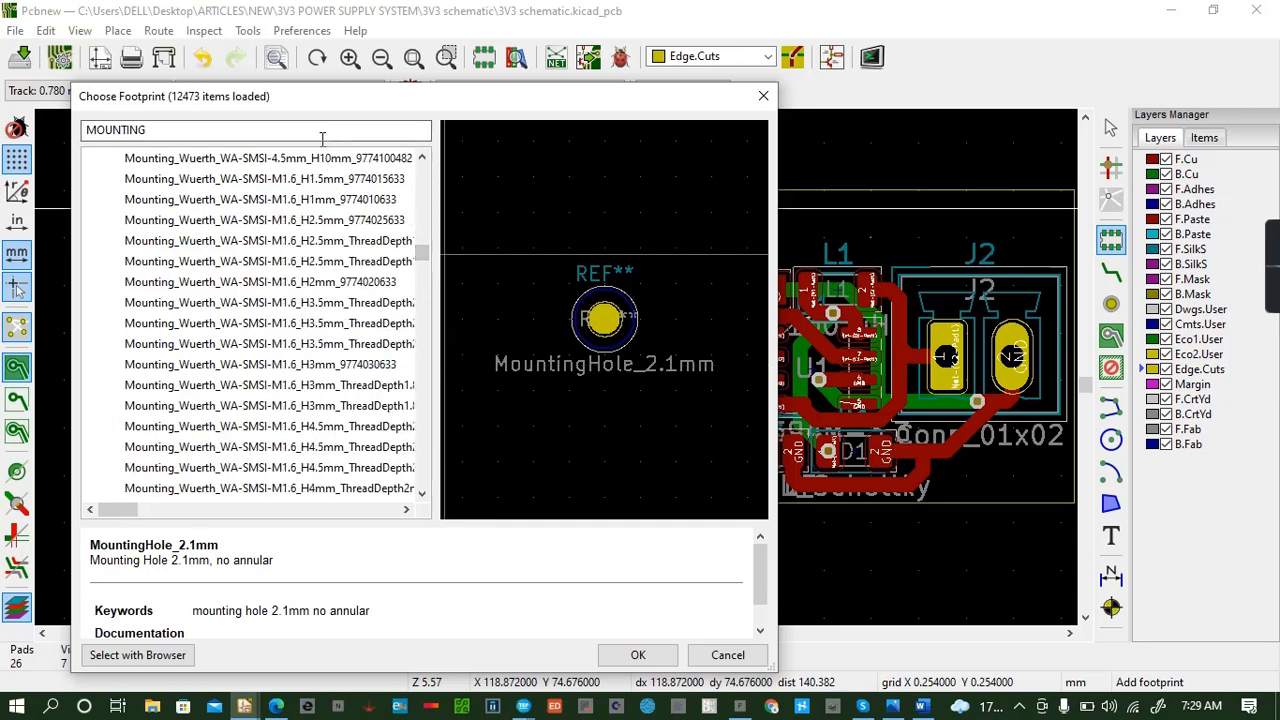
click(237, 181)
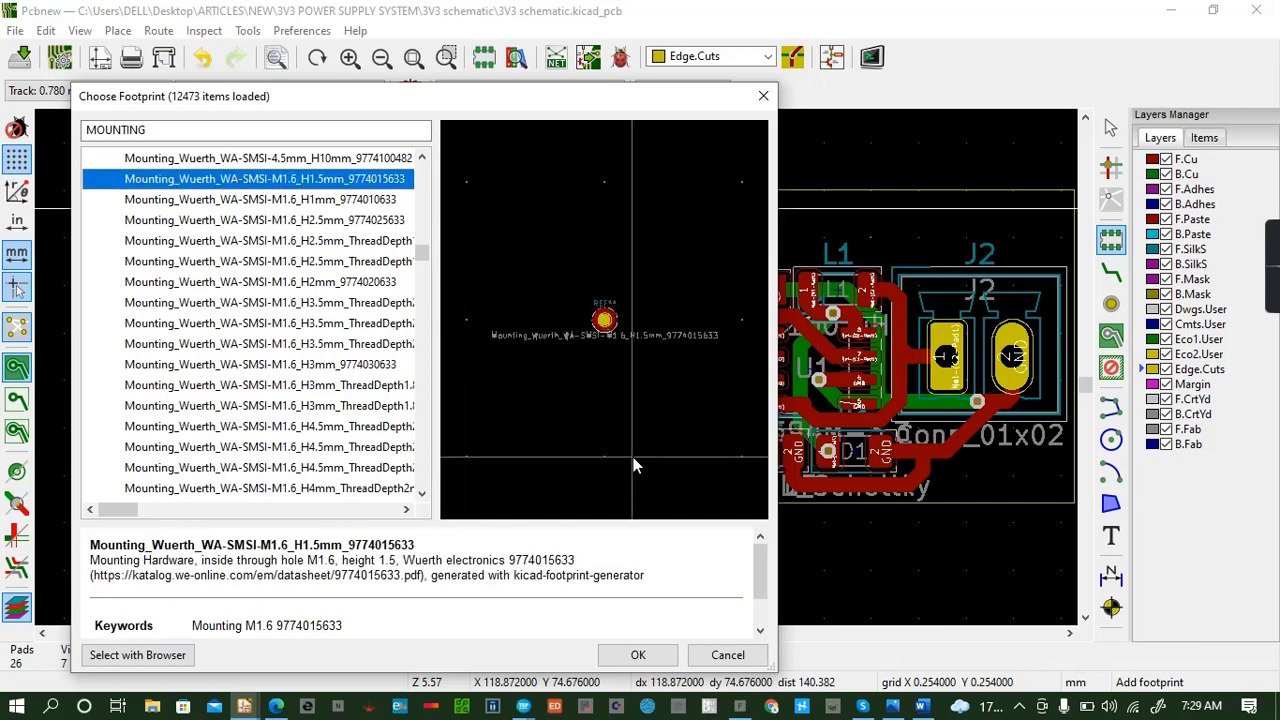
click(637, 655)
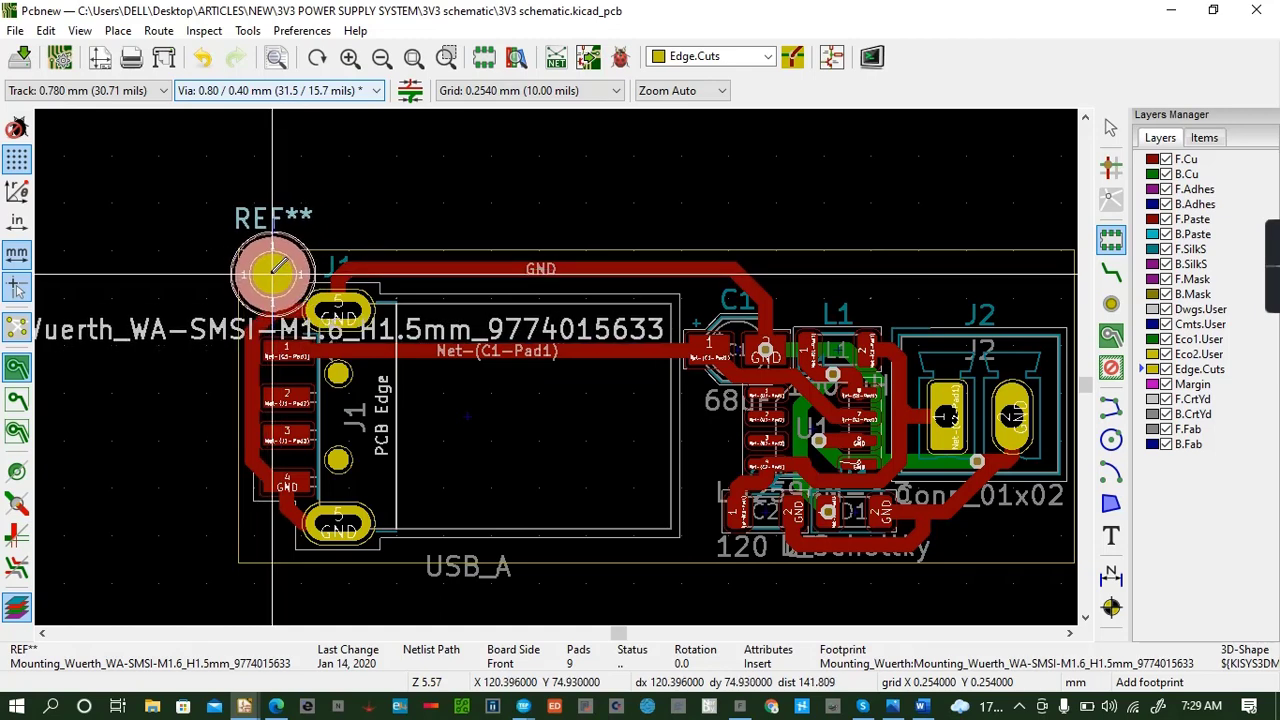
click(272, 272)
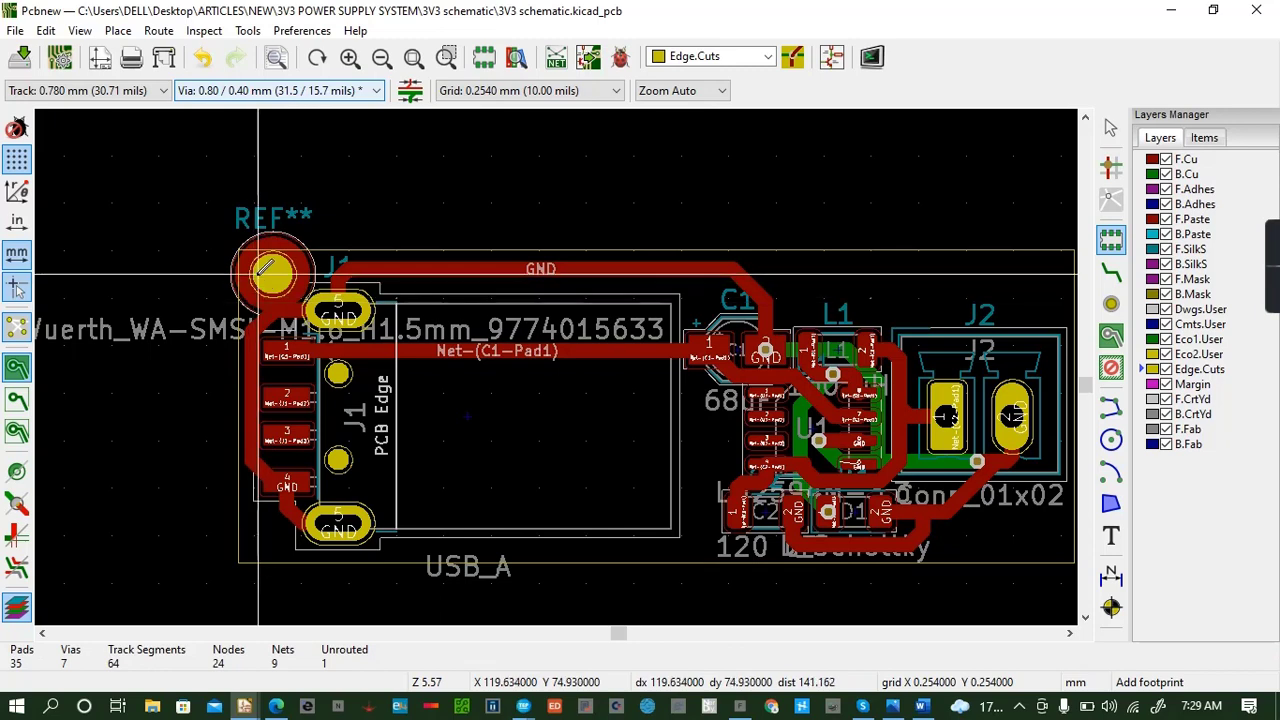
click(268, 540)
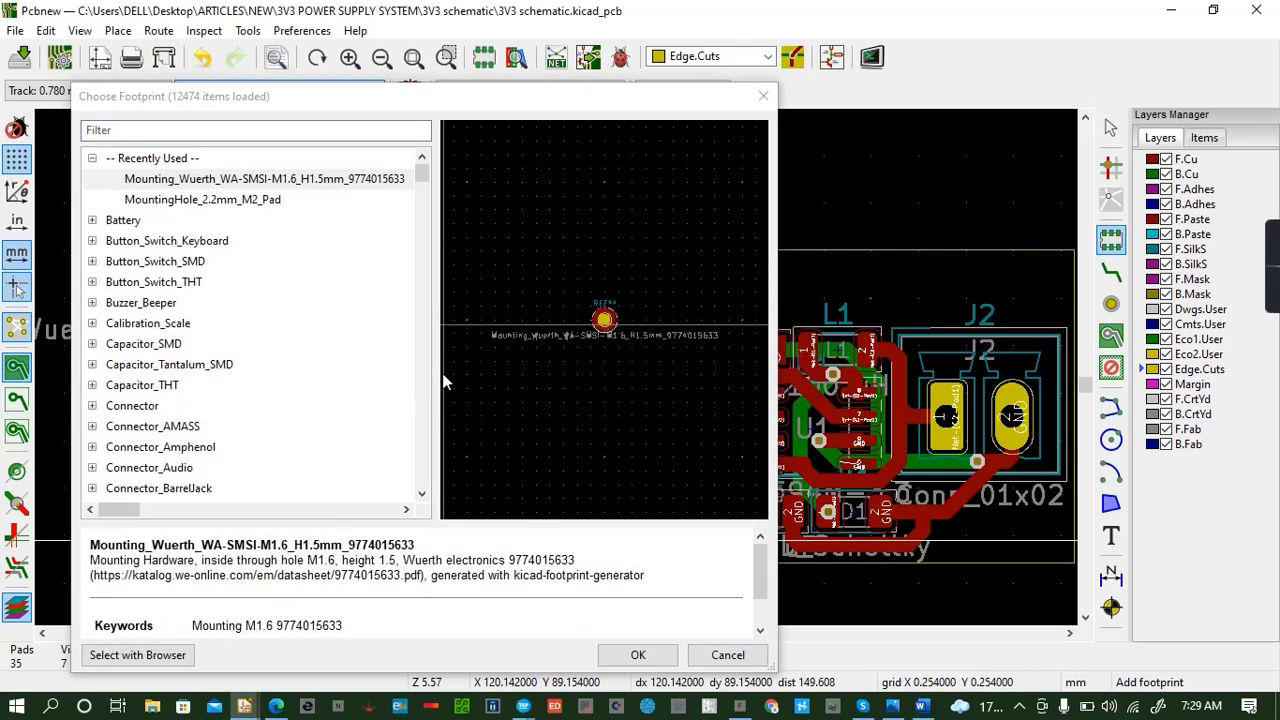
click(625, 655)
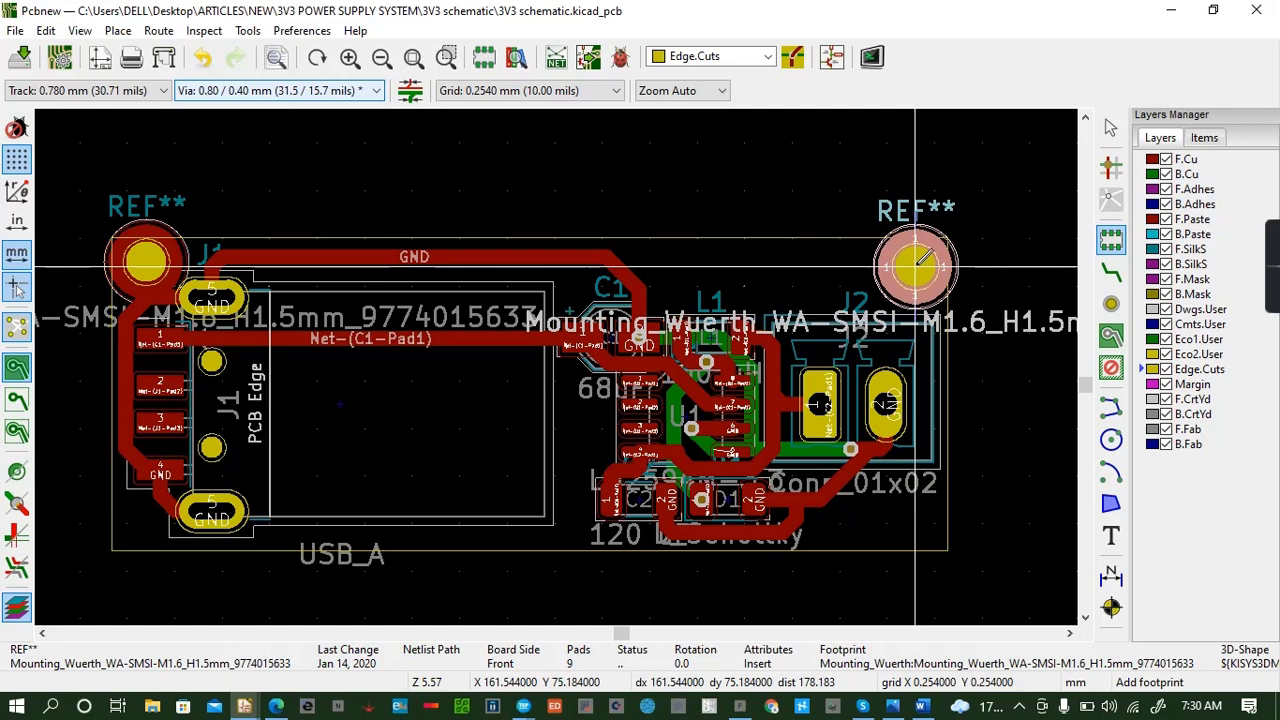
click(915, 267)
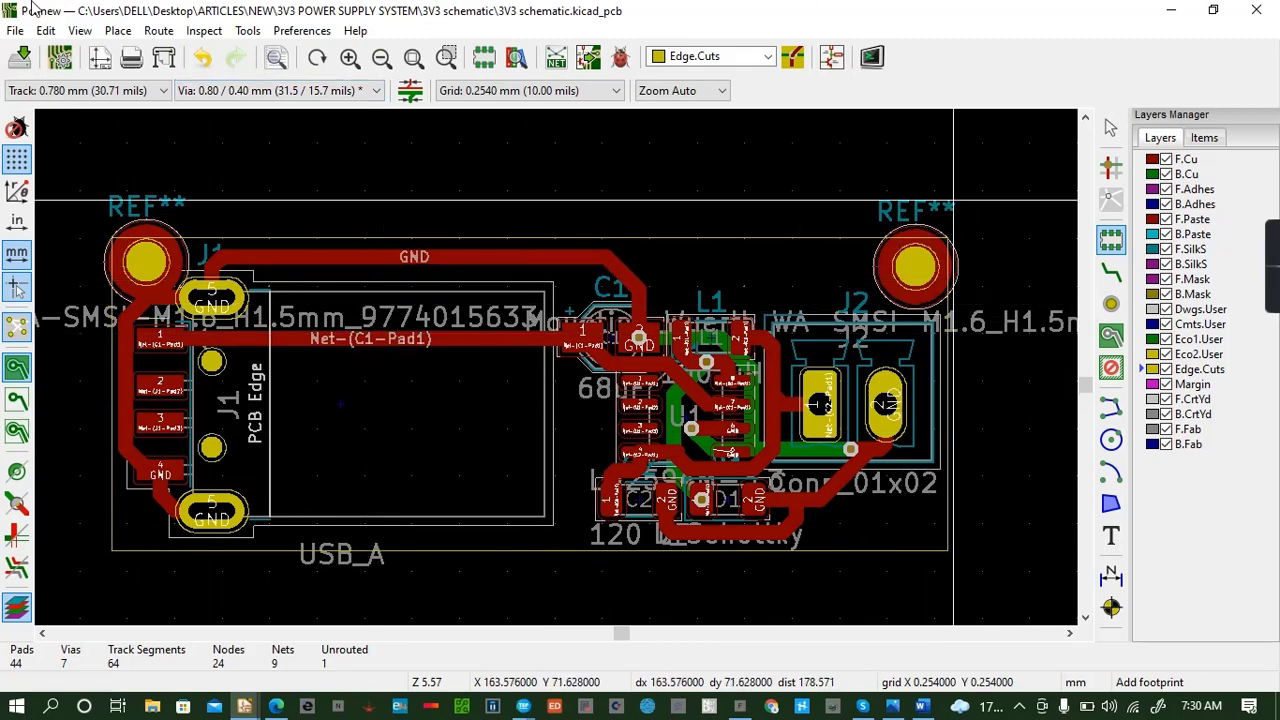
Open the board in the 3D Viewer and rotate the model to inspect the two mounting footprints.
click(79, 31)
click(115, 148)
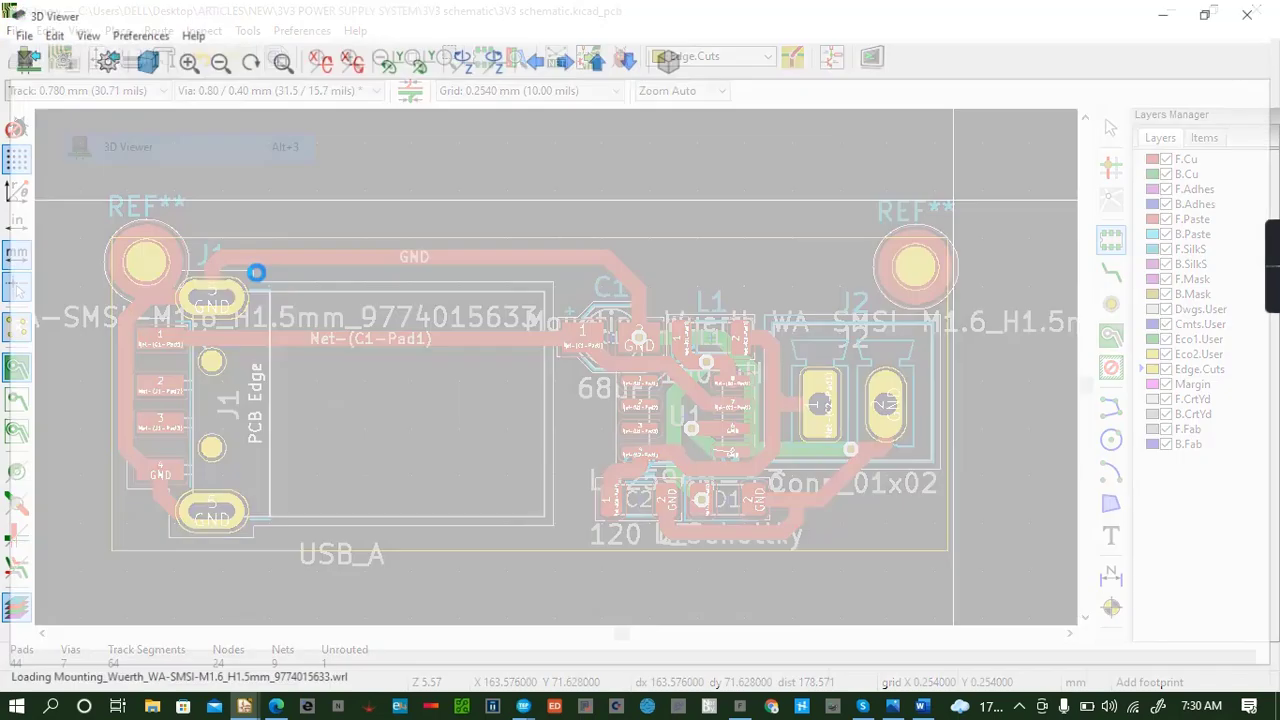
drag(594, 397, 651, 365)
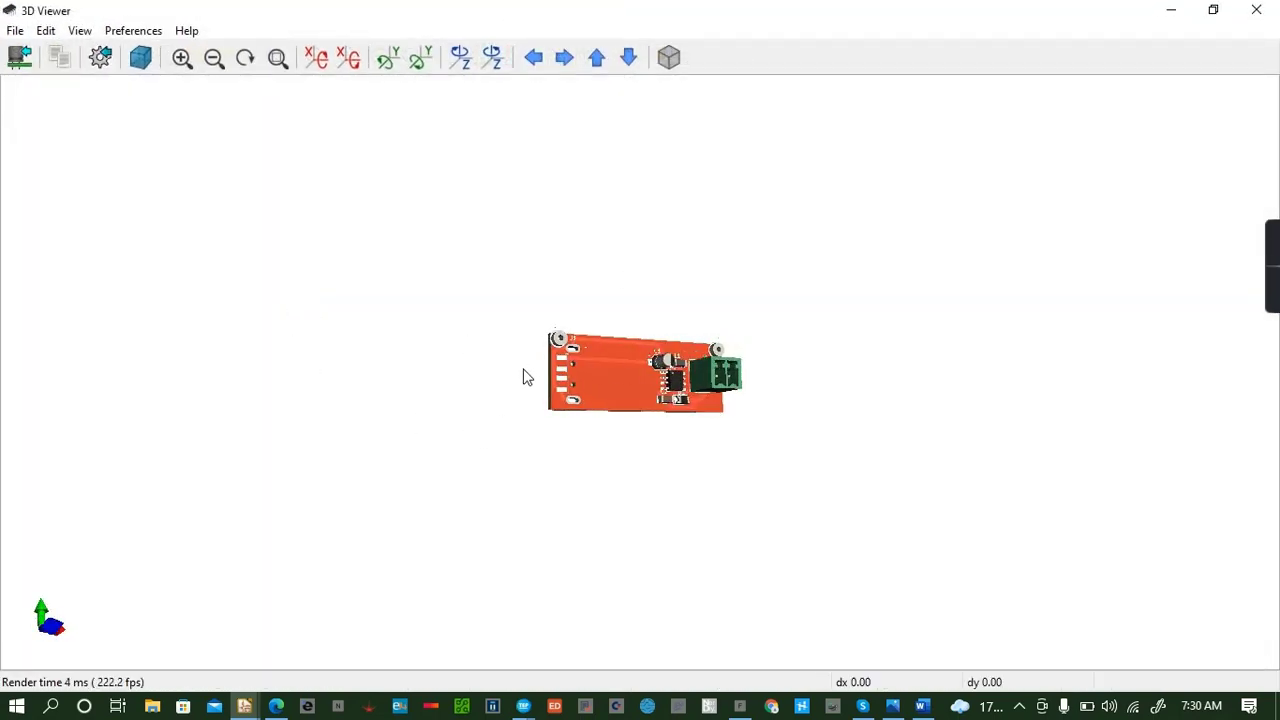
Rotate and enlarge the 3D model to examine both board faces and the two mounting footprints, and close the 3D Viewer.
drag(527, 376, 640, 337)
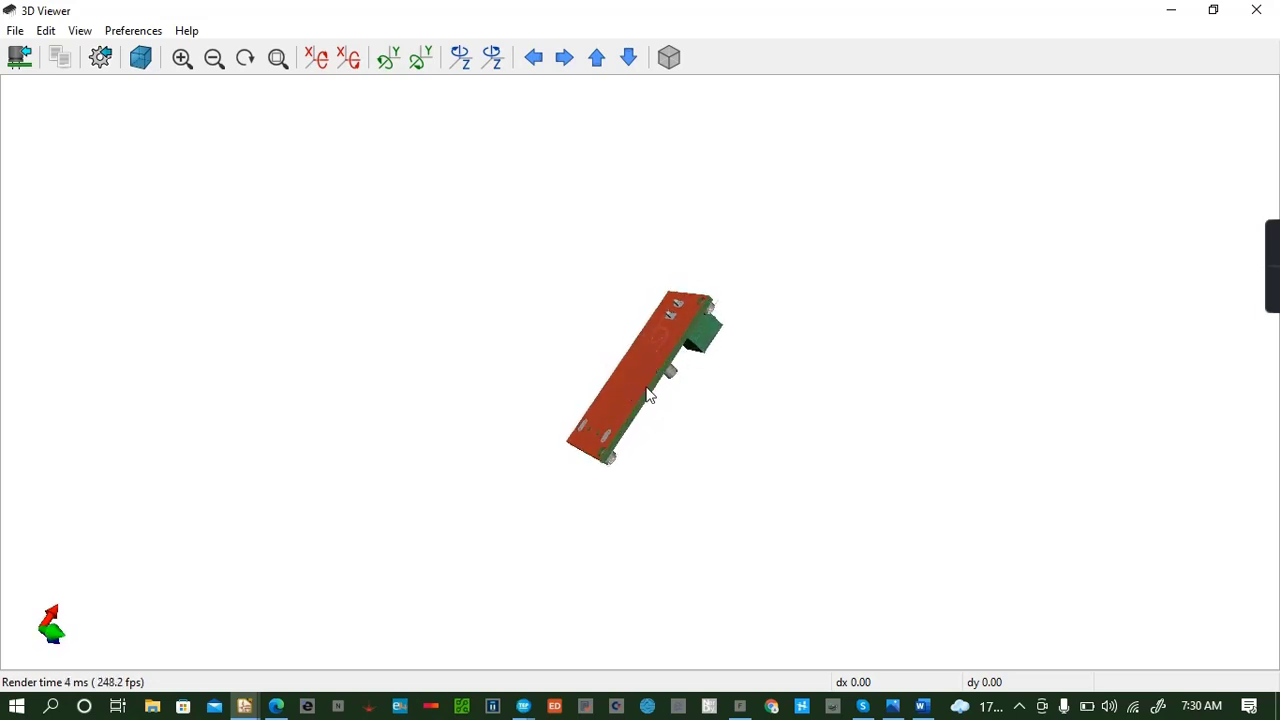
drag(648, 393, 566, 301)
drag(612, 403, 534, 396)
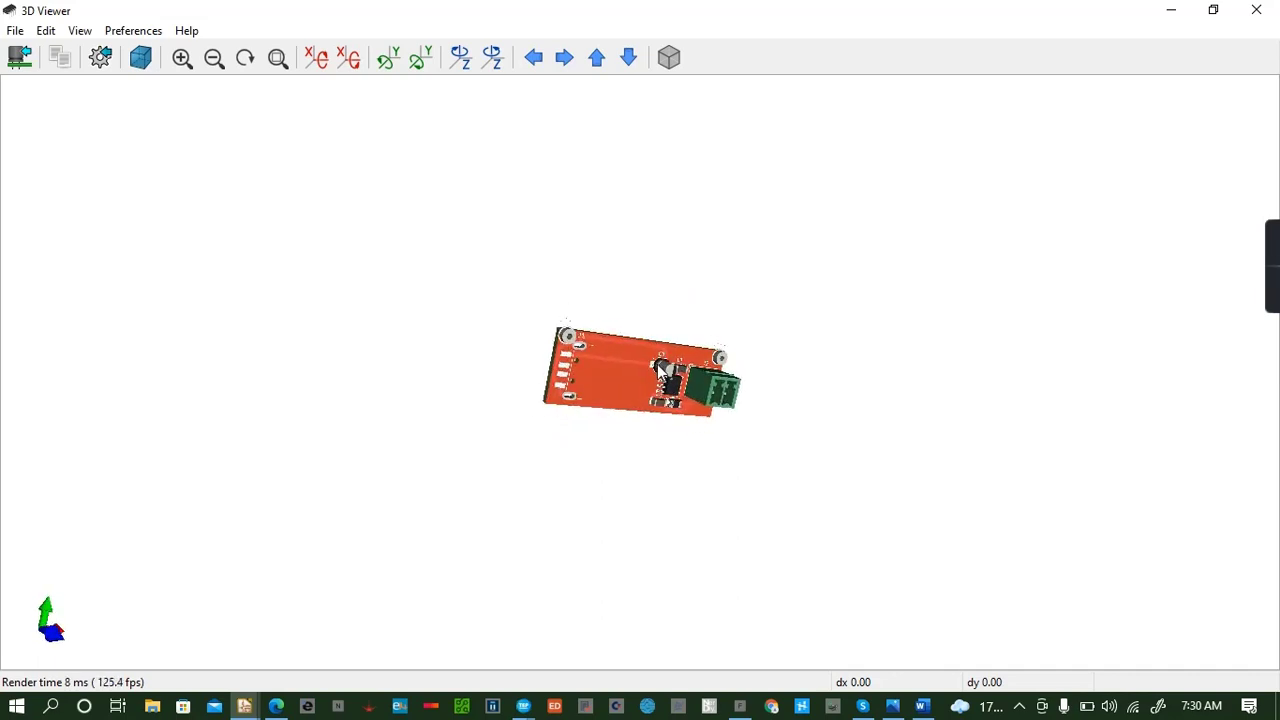
drag(657, 365, 530, 338)
drag(733, 398, 597, 391)
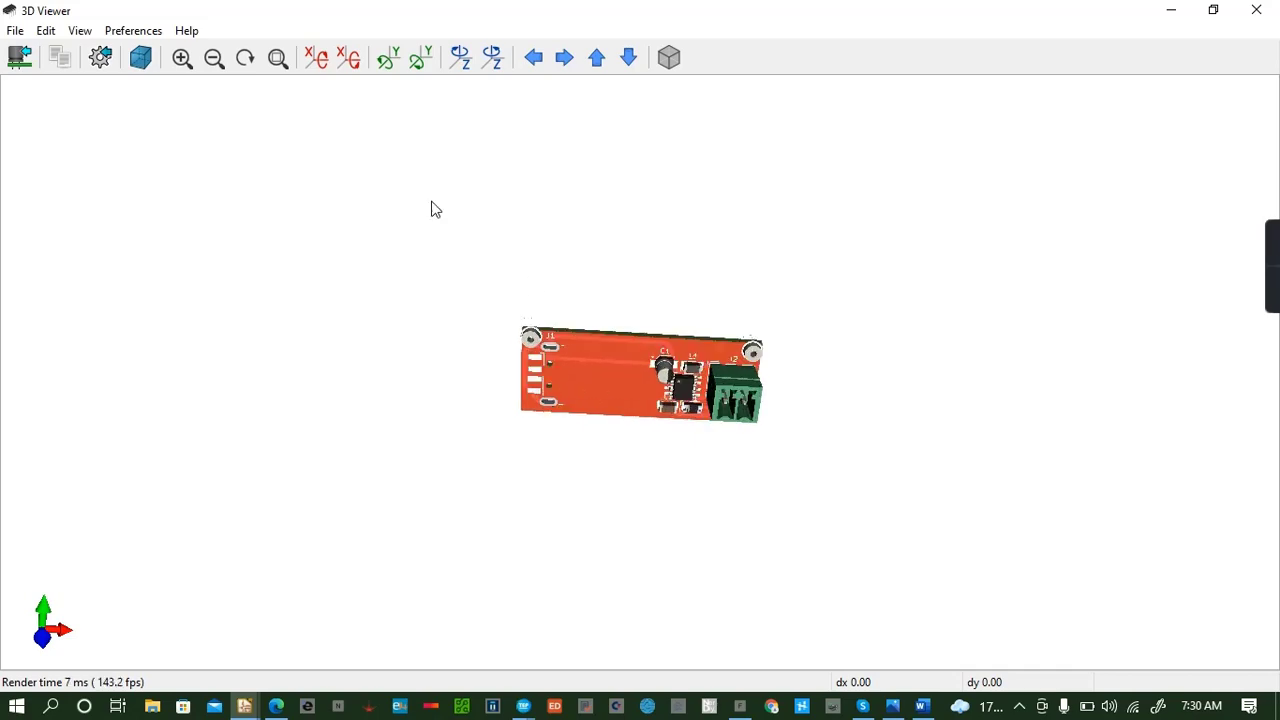
click(181, 57)
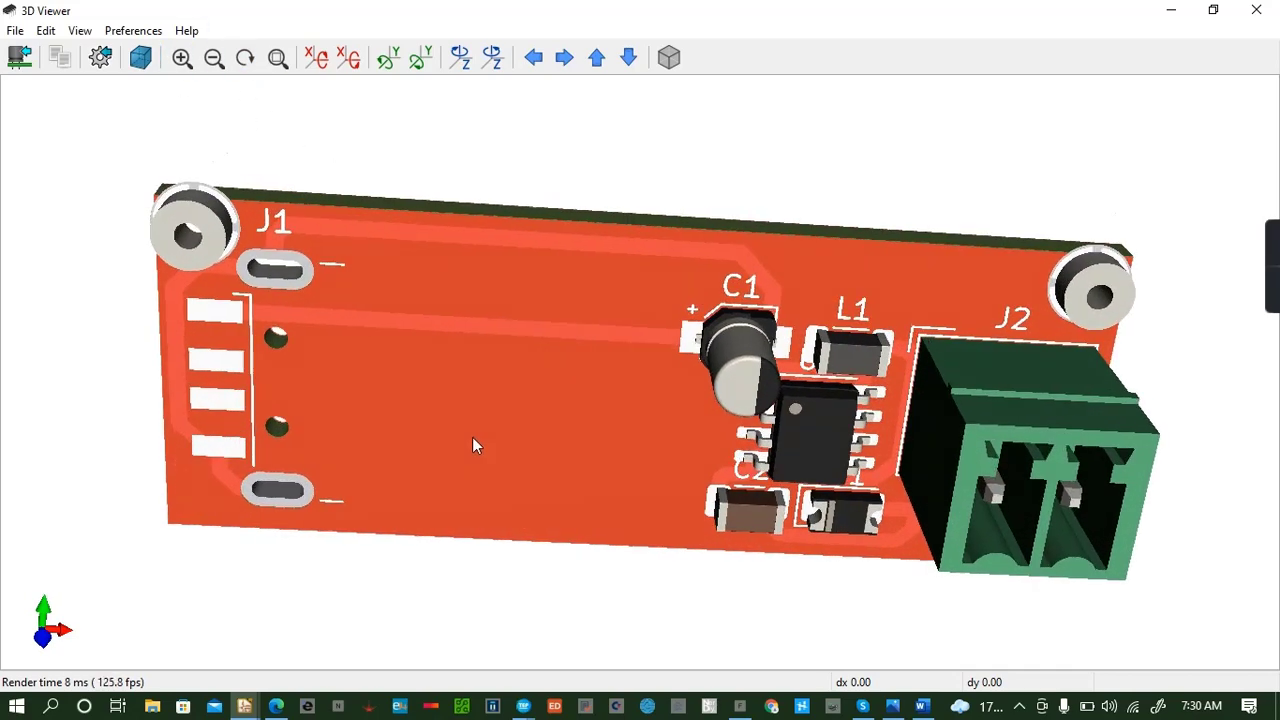
drag(472, 437, 1085, 341)
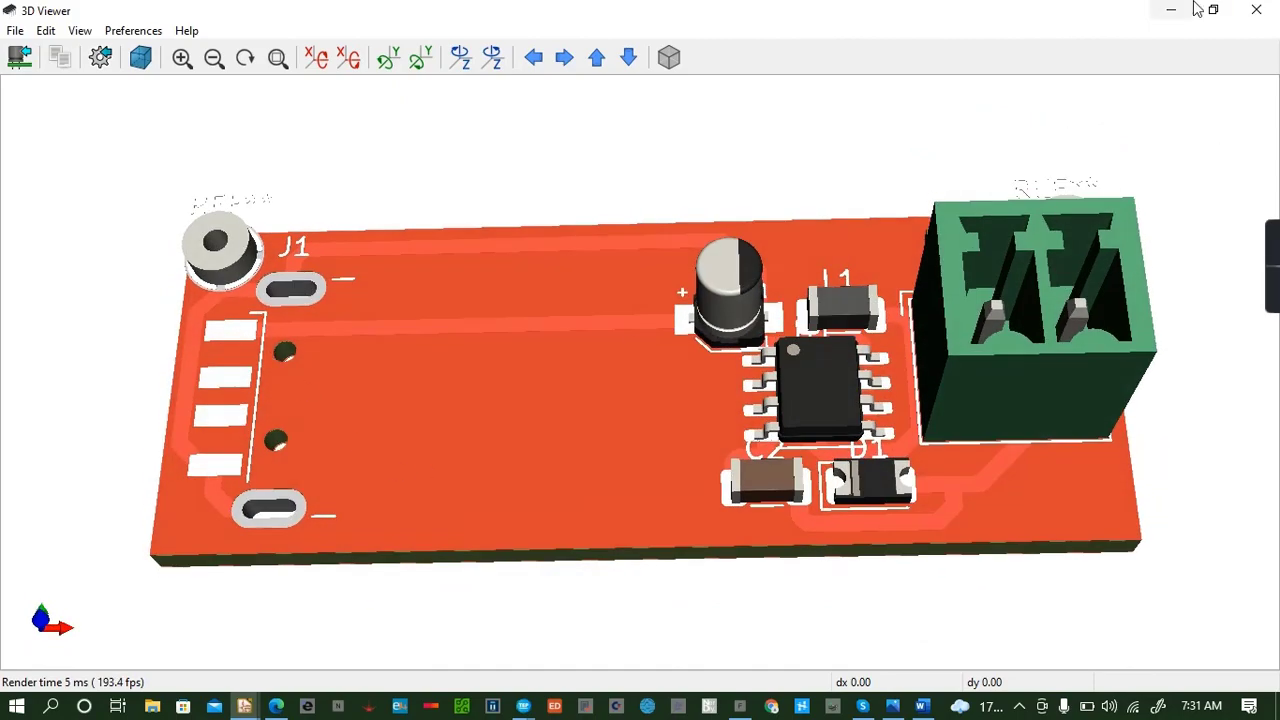
click(1256, 9)
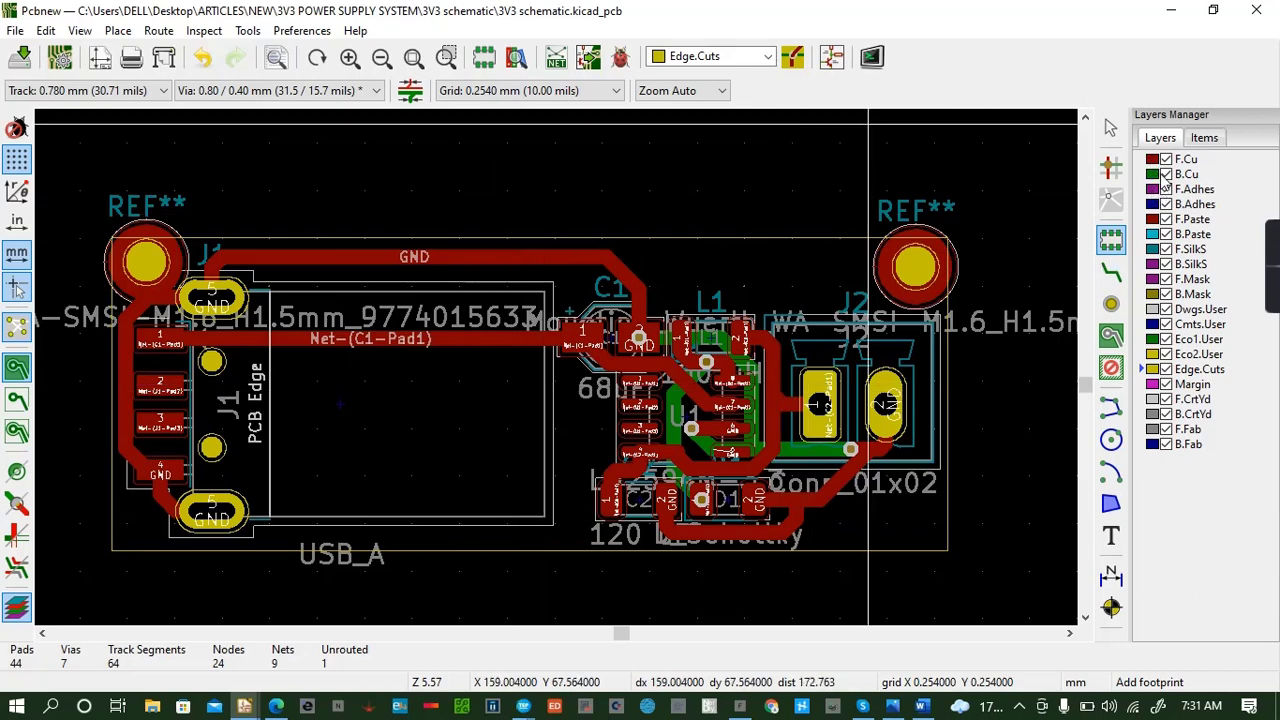
Add a copper zone on F.Cu assigned to the GND net, drawing its rectangular outline just outside the board edges.
click(1150, 162)
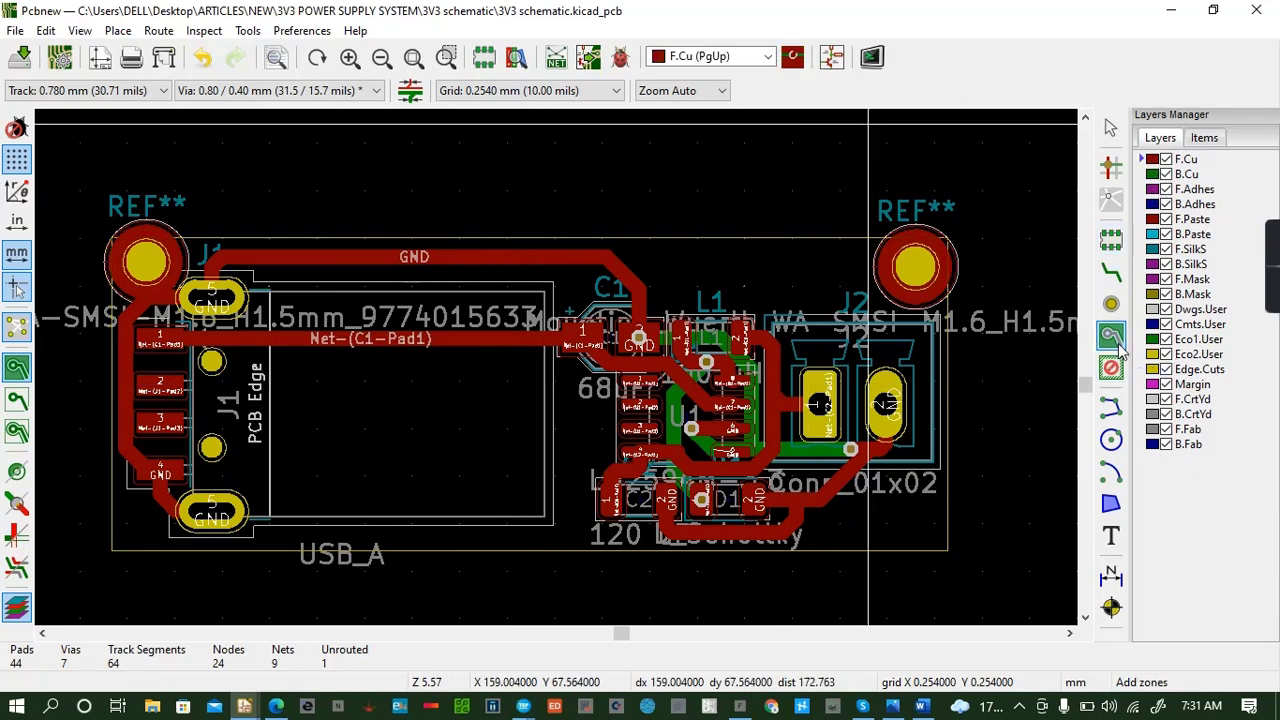
click(88, 186)
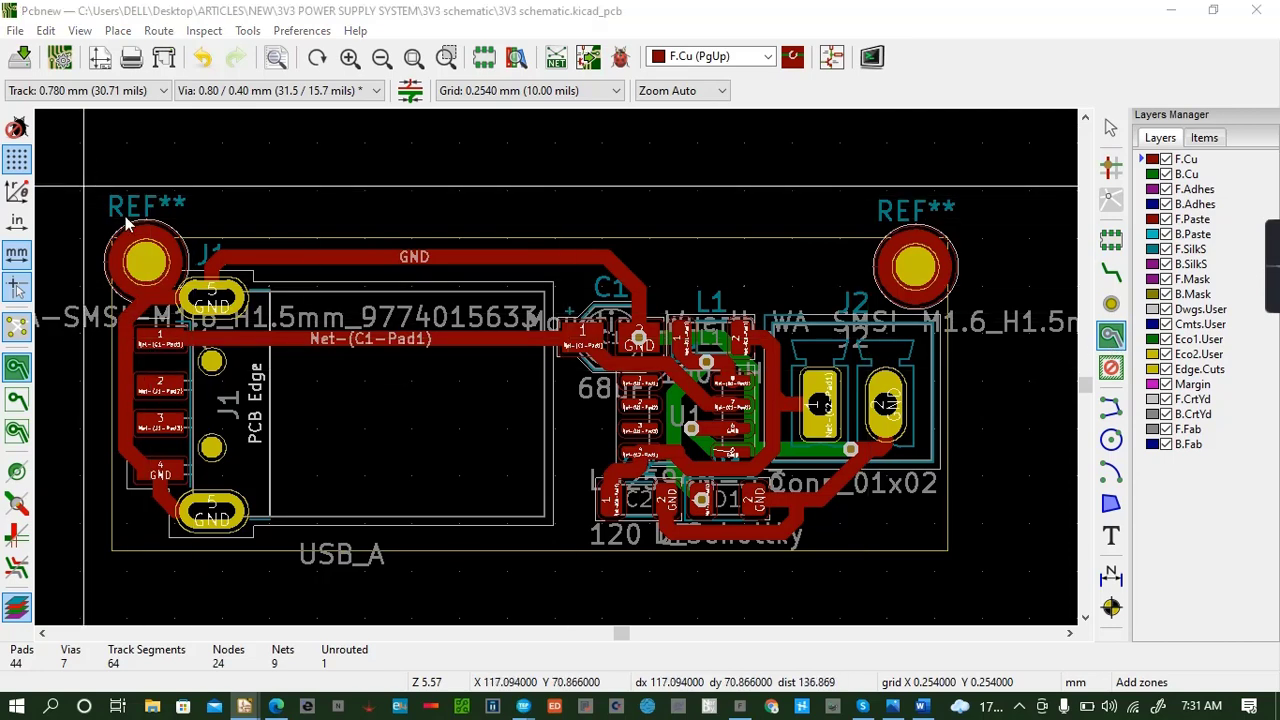
click(484, 165)
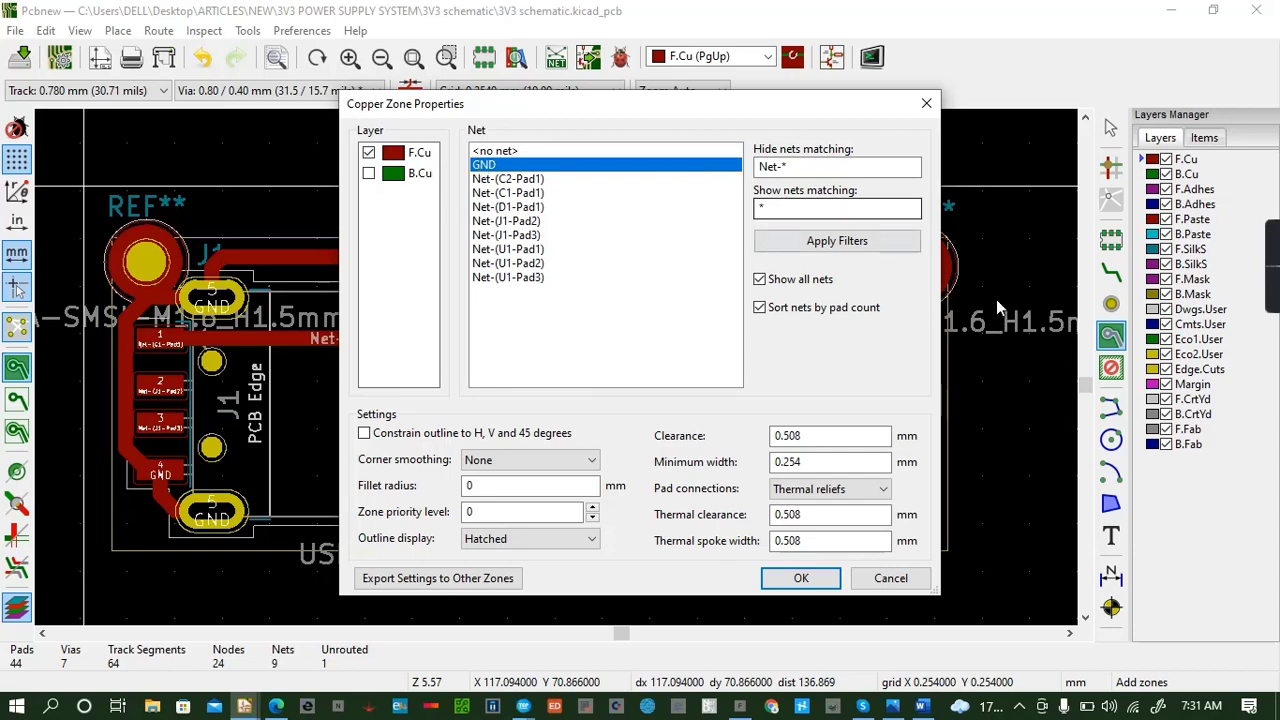
click(836, 579)
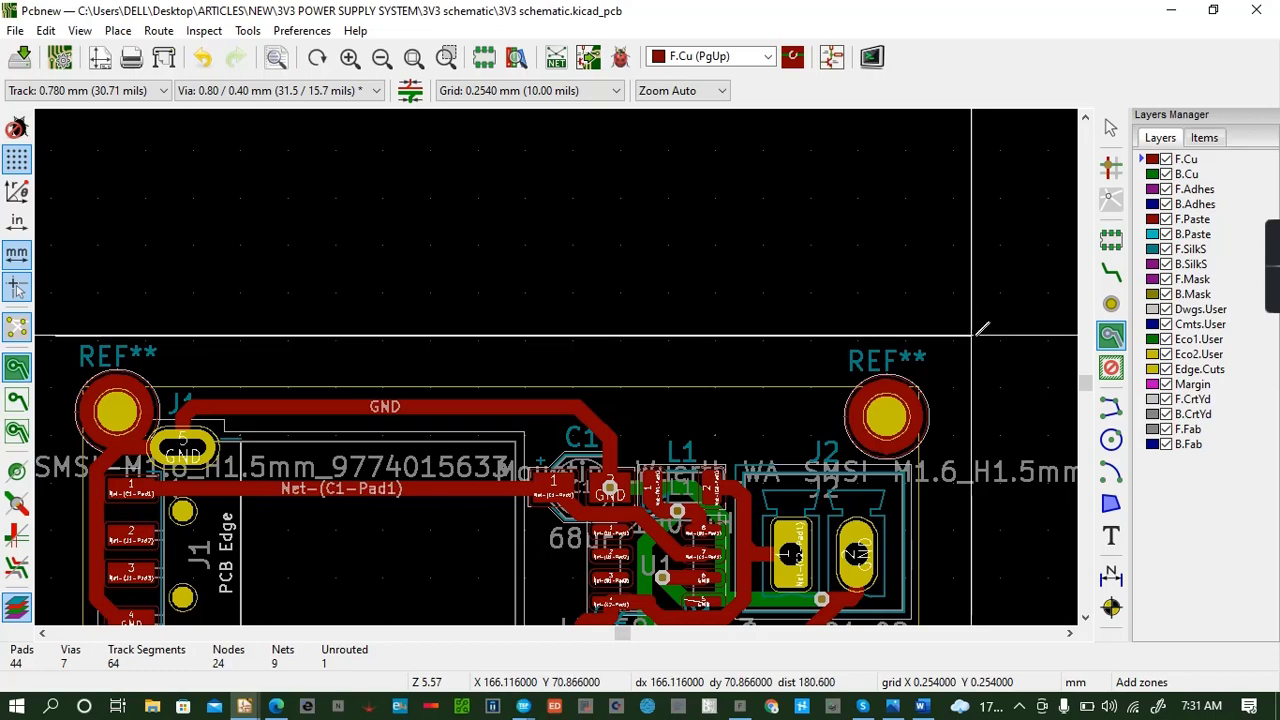
click(973, 335)
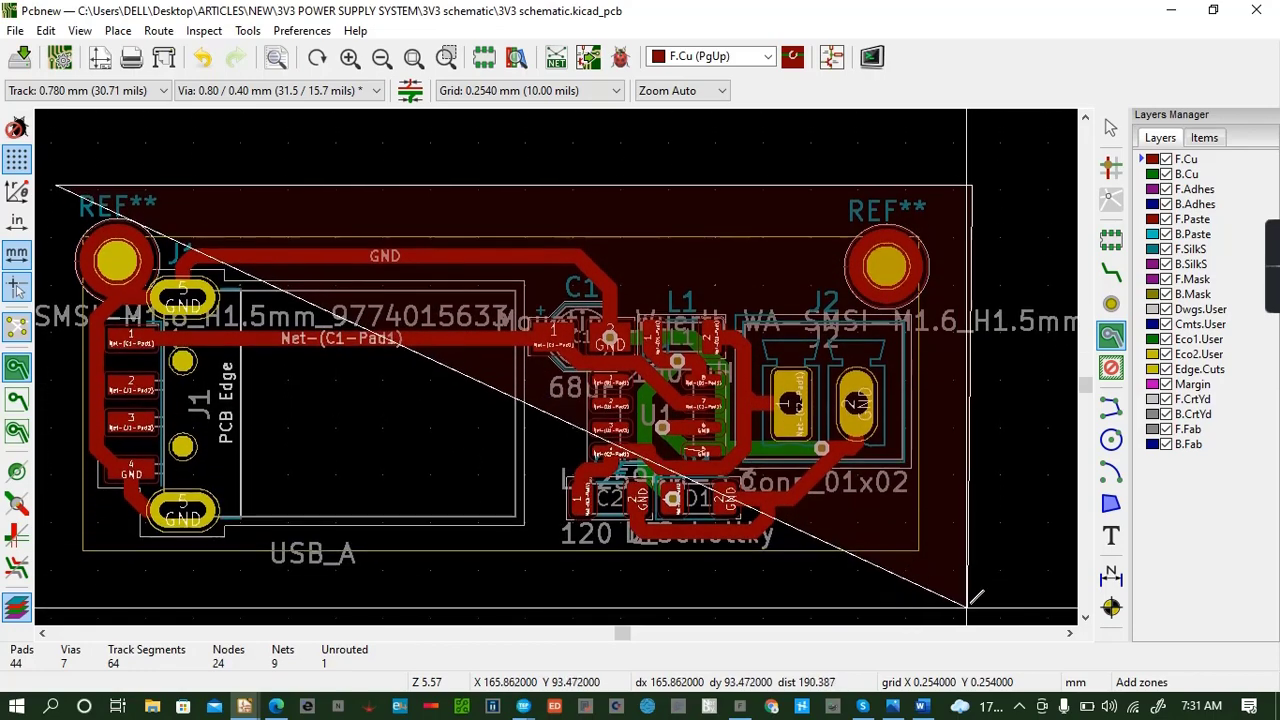
click(977, 535)
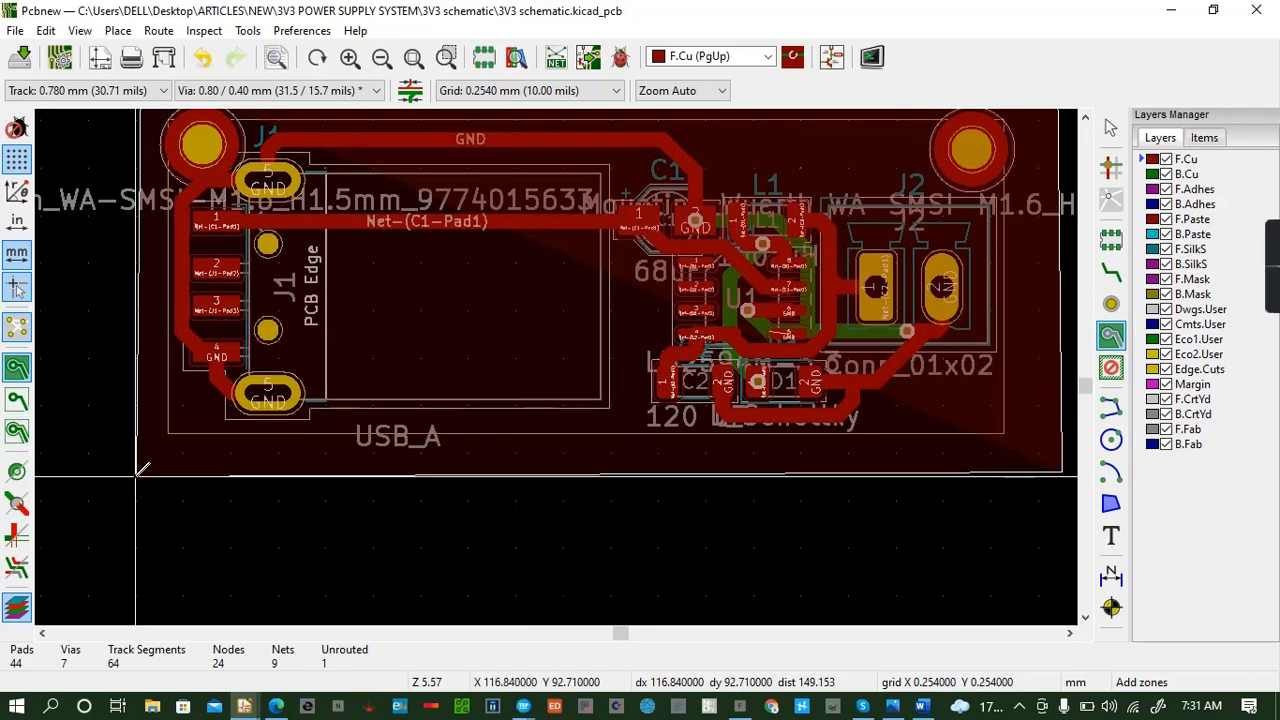
click(141, 466)
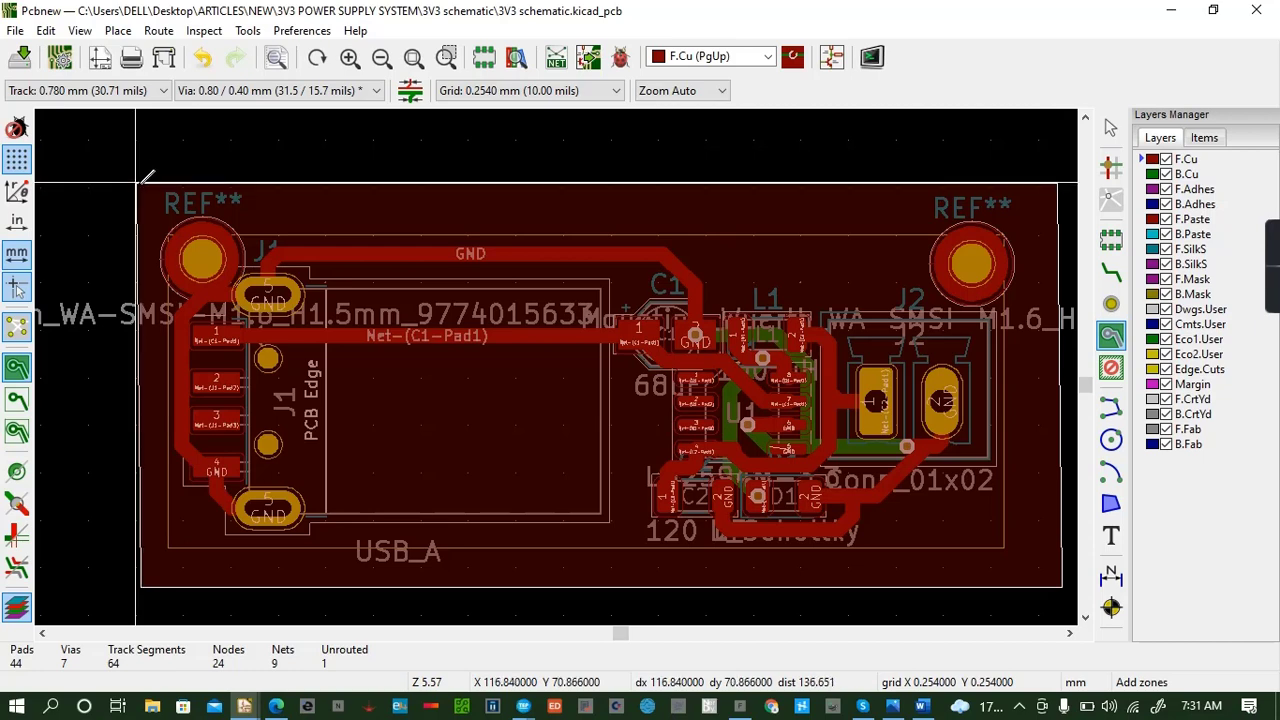
double_click(141, 182)
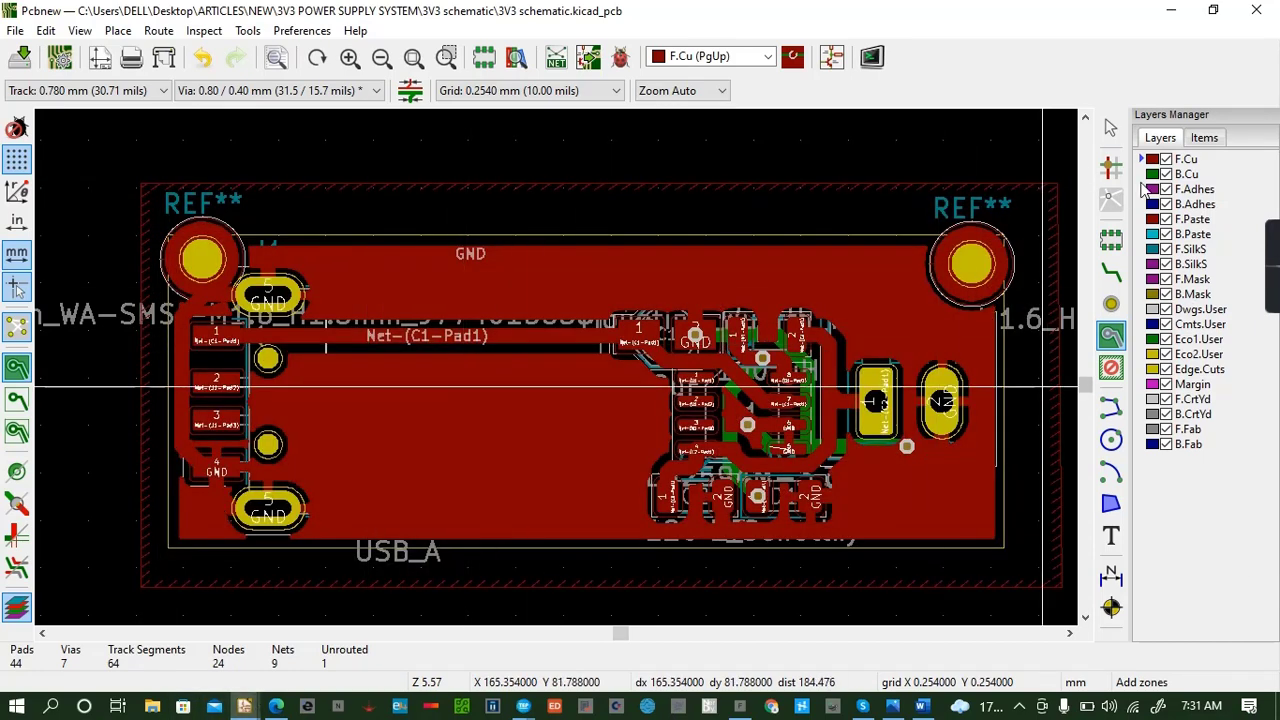
Add a matching GND copper zone on B.Cu around the whole board outline, and save the board.
click(1152, 174)
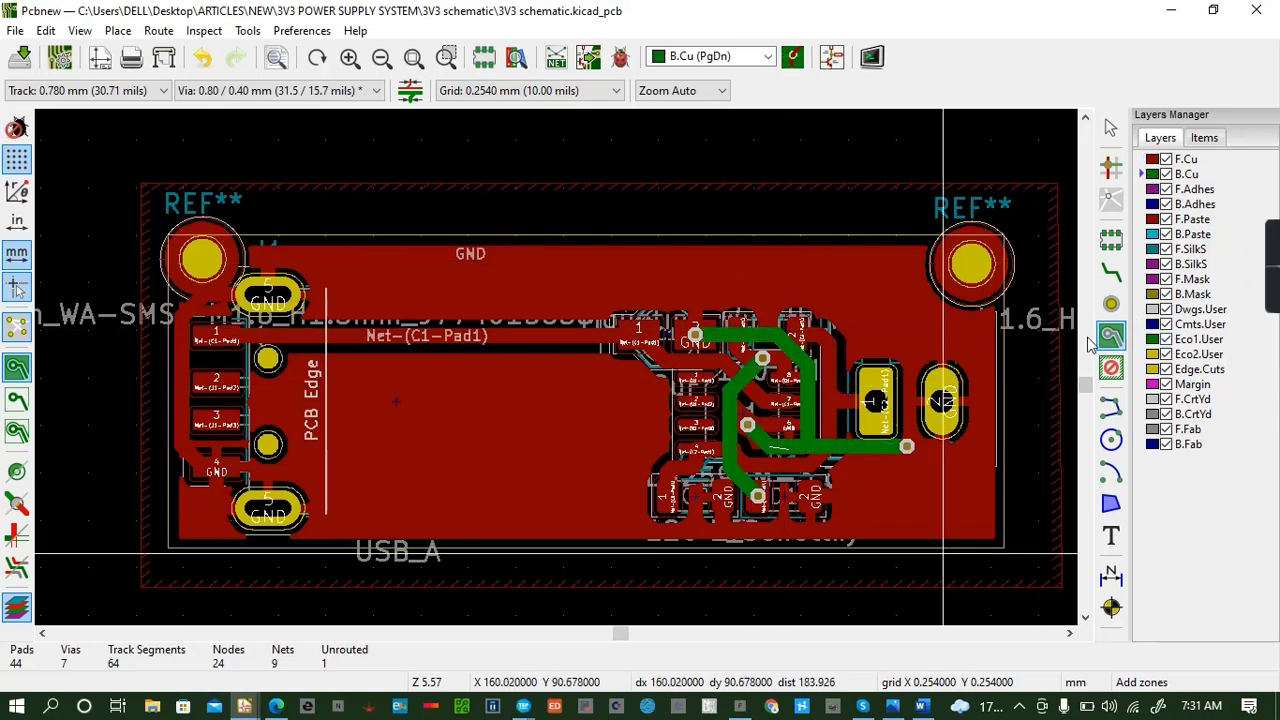
click(145, 175)
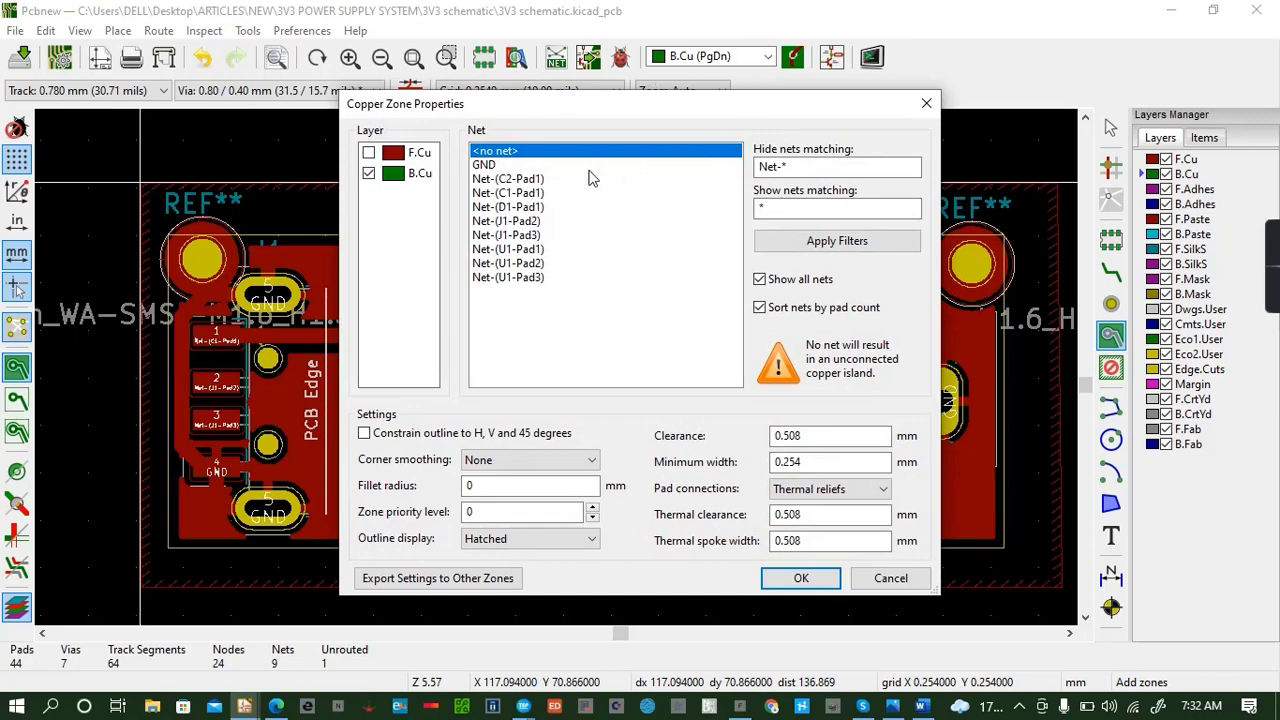
click(503, 166)
click(800, 578)
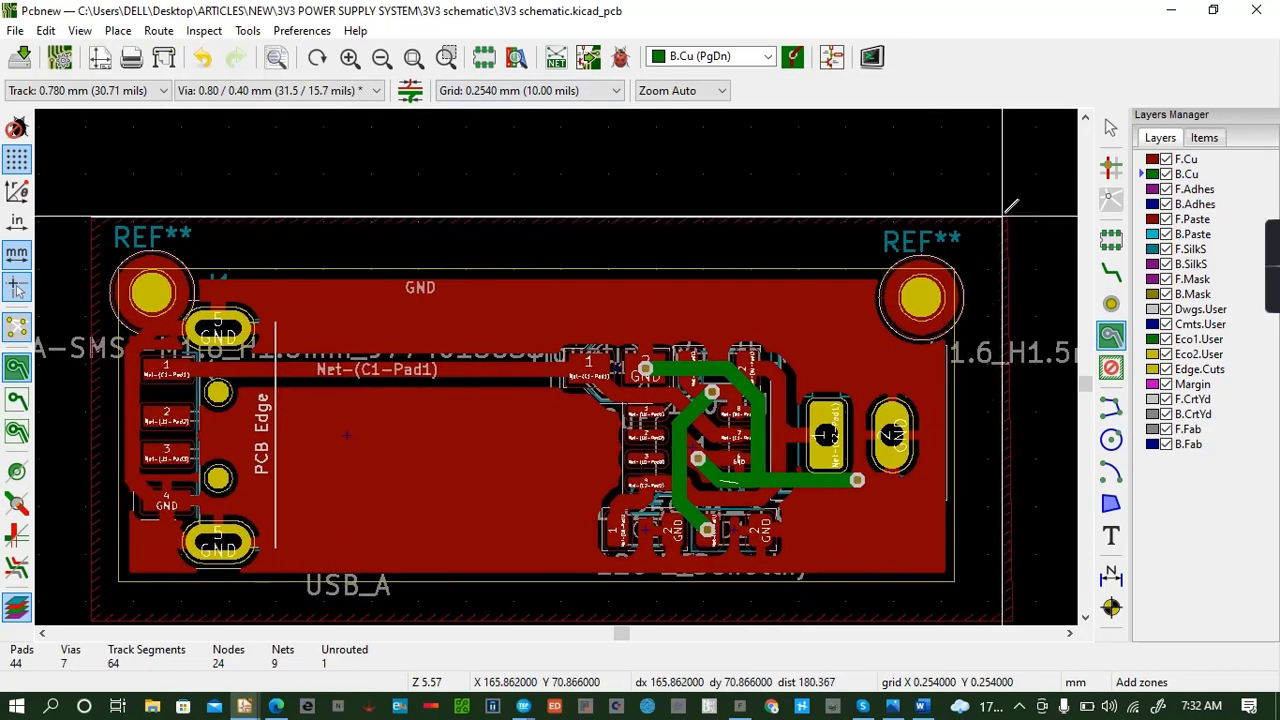
click(1007, 212)
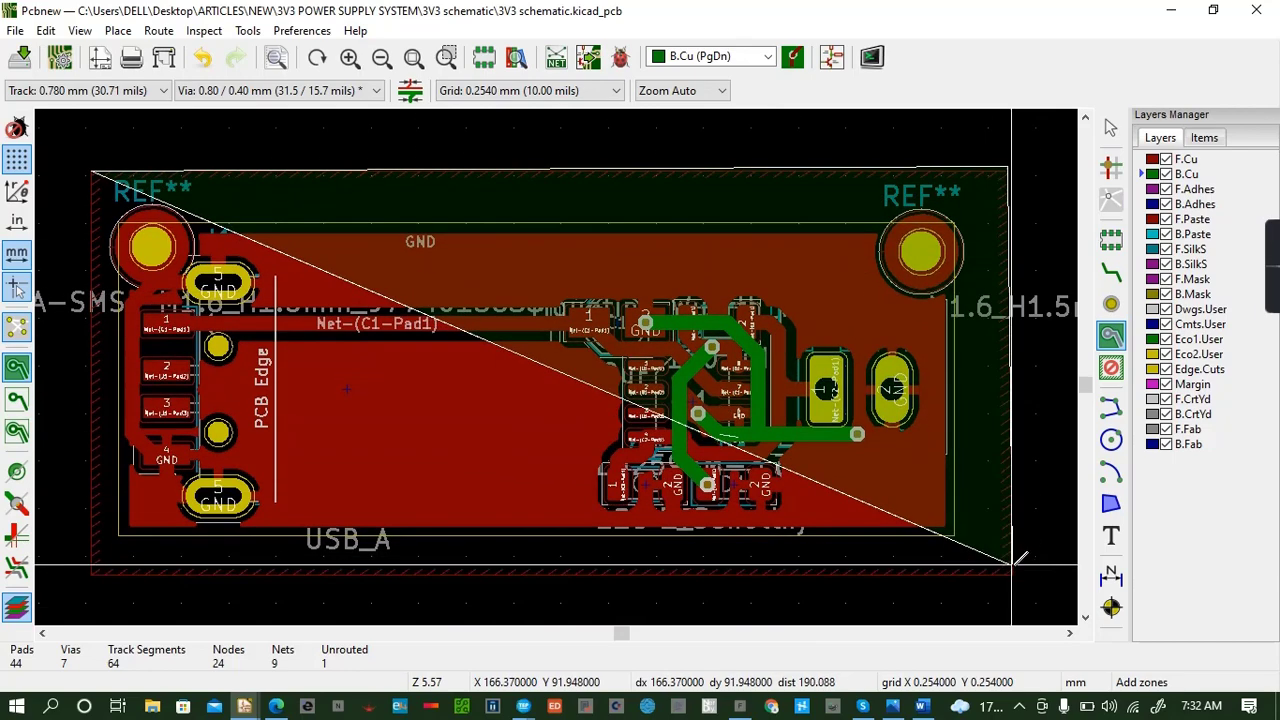
click(1011, 565)
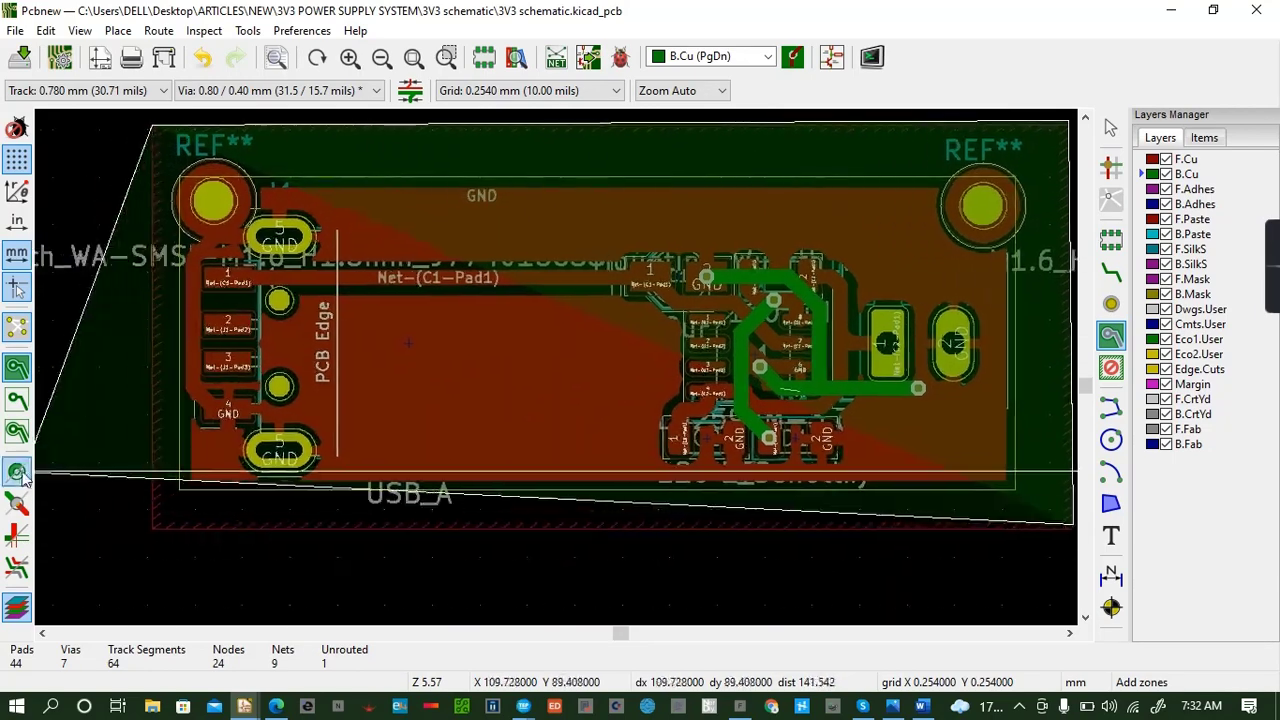
click(208, 526)
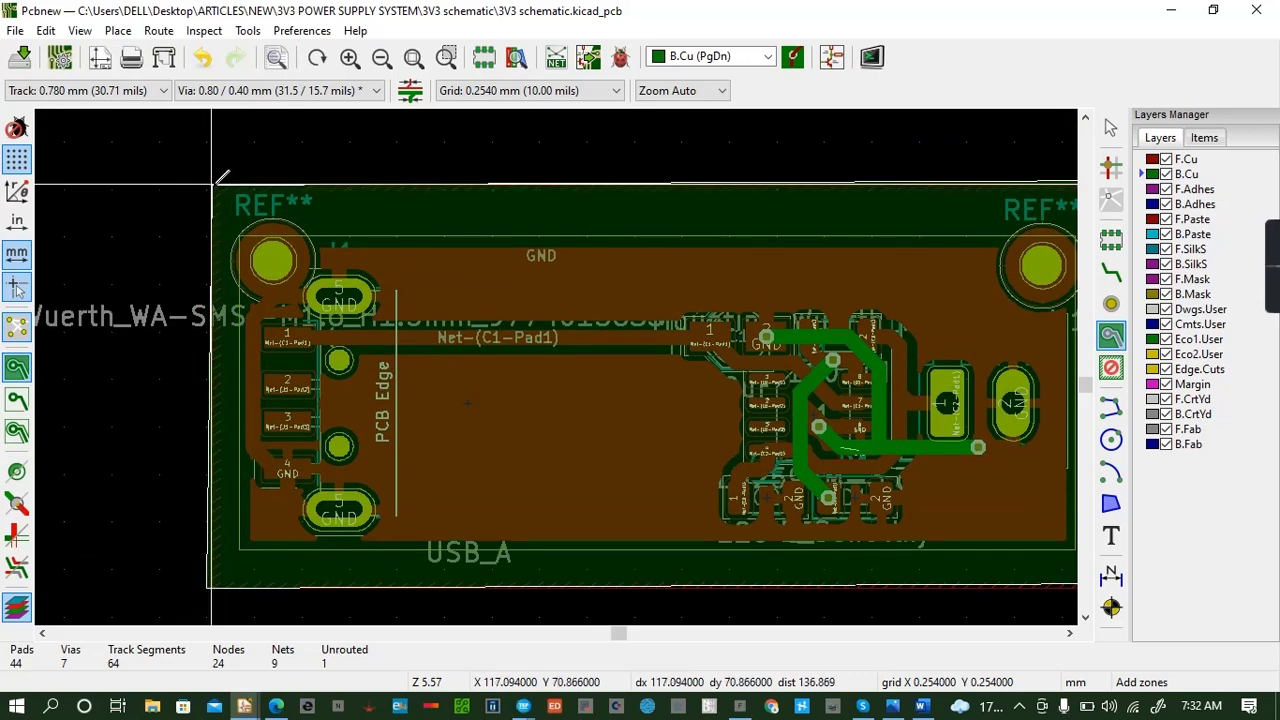
click(211, 184)
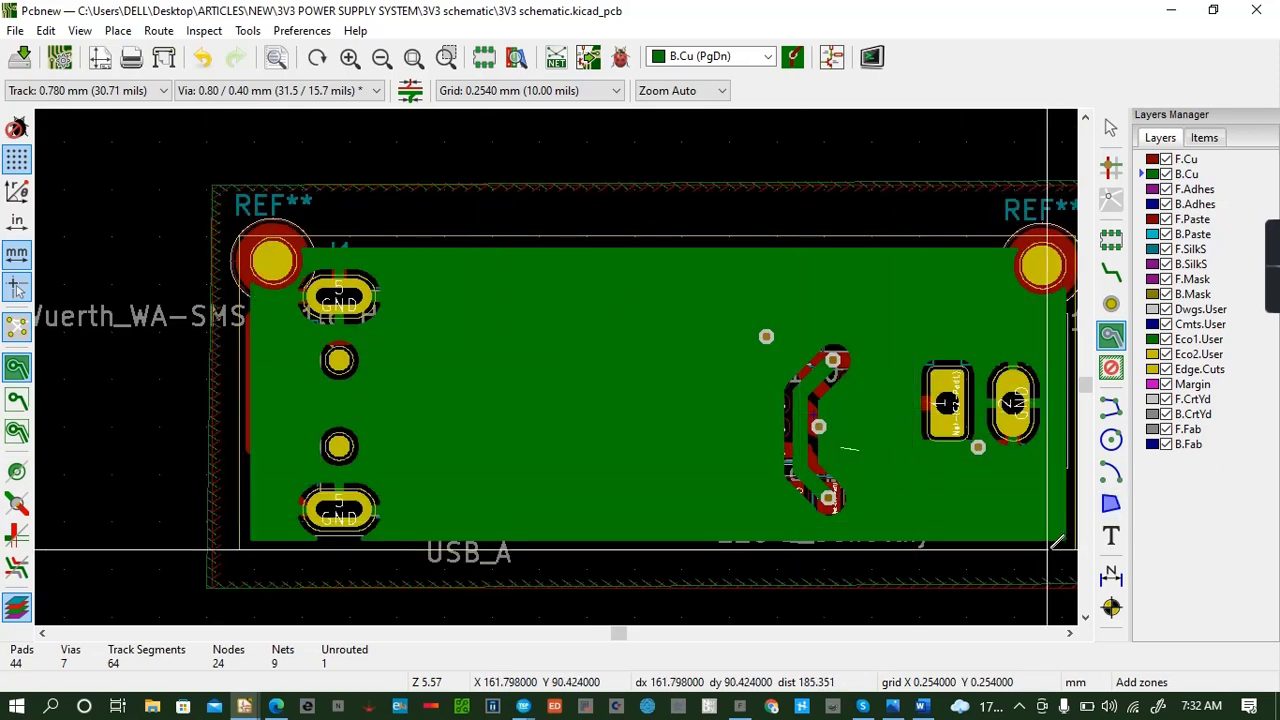
click(19, 56)
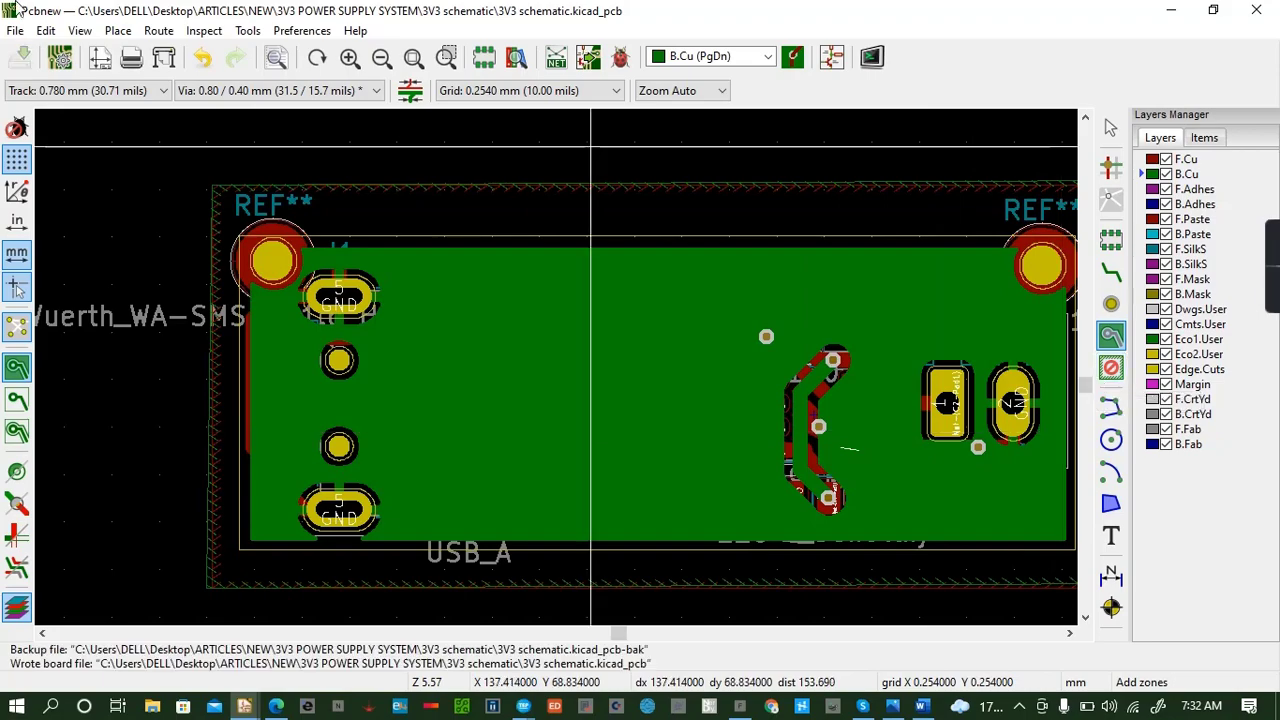
Open the board in the 3D Viewer, enlarge and rotate it to inspect the copper pours on both sides, and close the viewer.
click(80, 31)
click(132, 155)
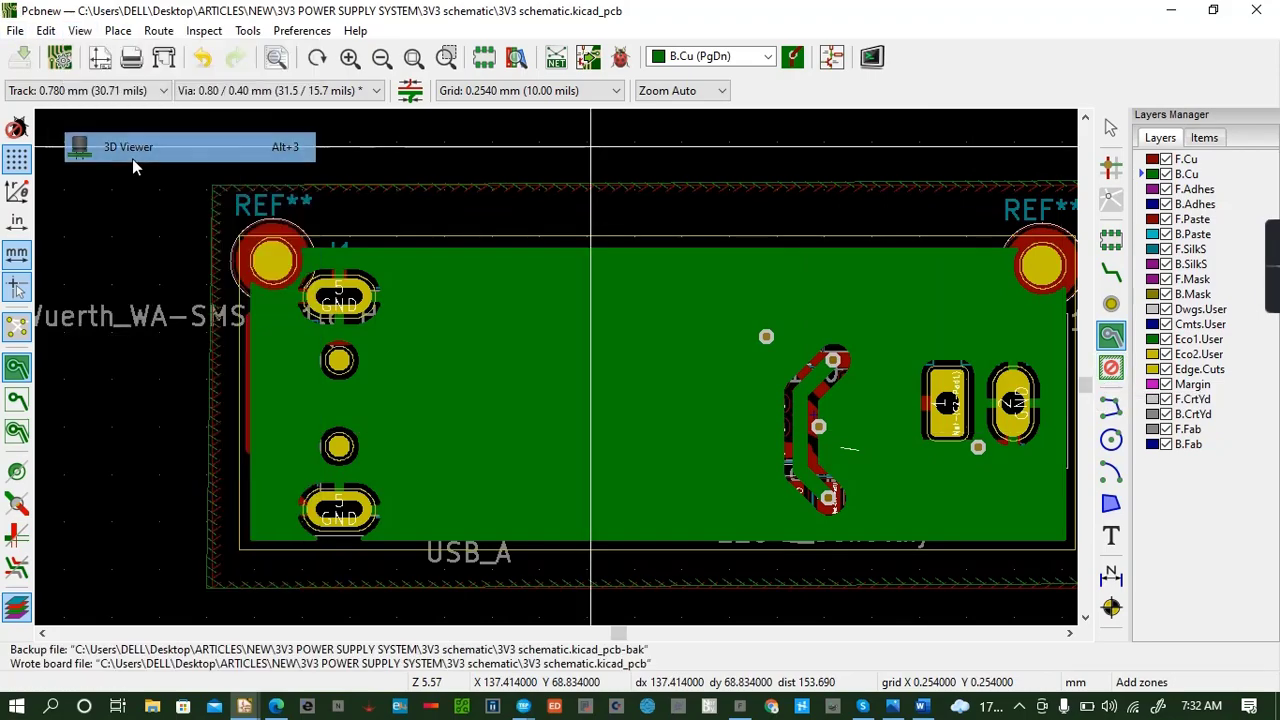
drag(505, 410, 529, 305)
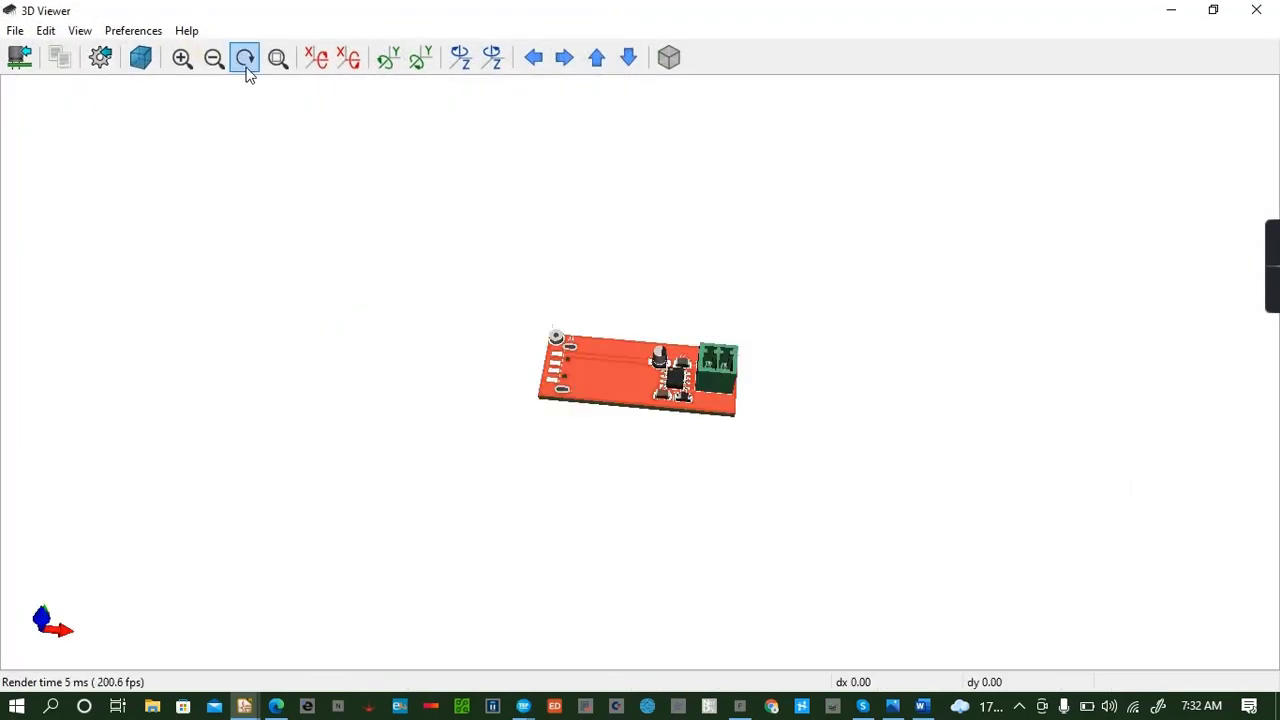
click(185, 63)
click(185, 63)
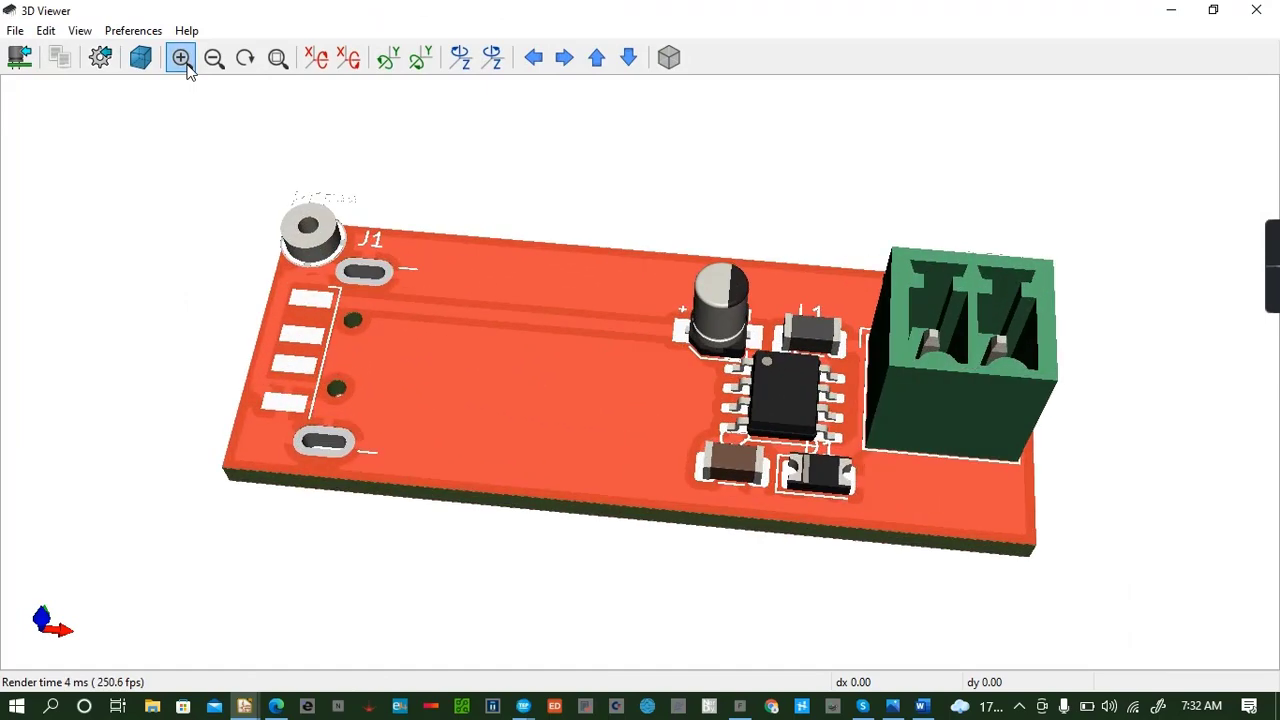
drag(724, 383, 338, 368)
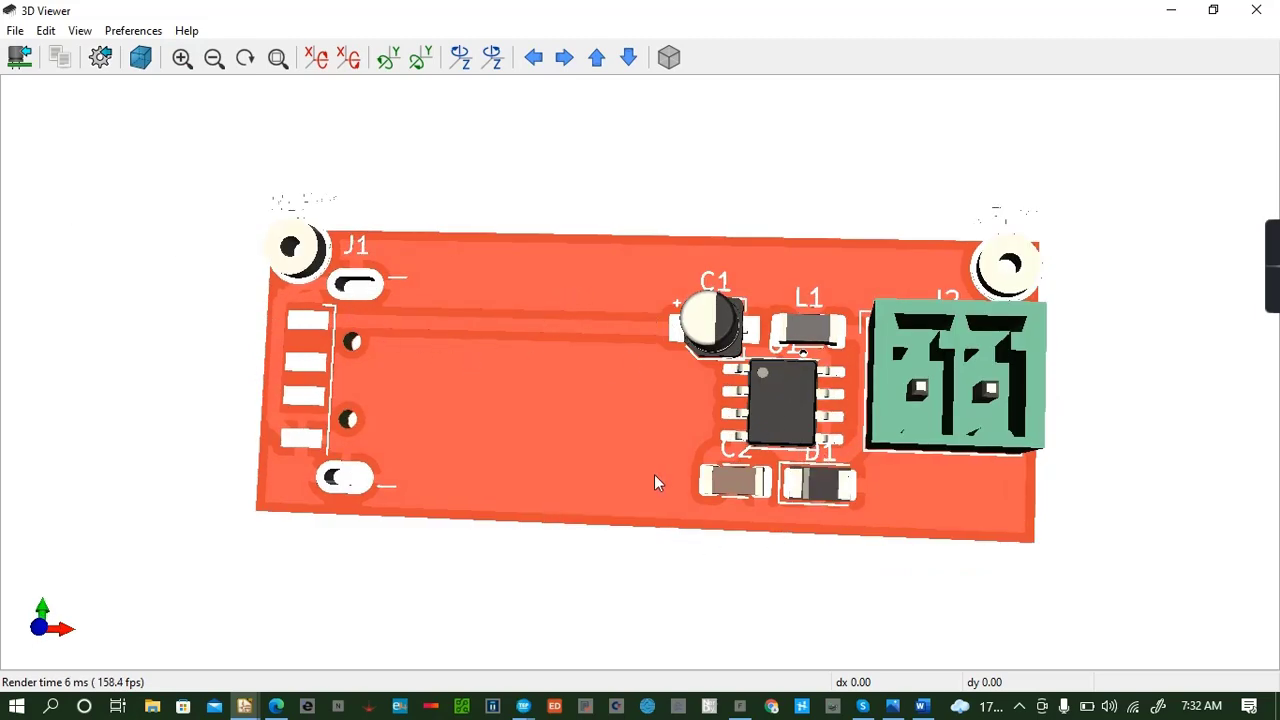
drag(655, 476, 673, 303)
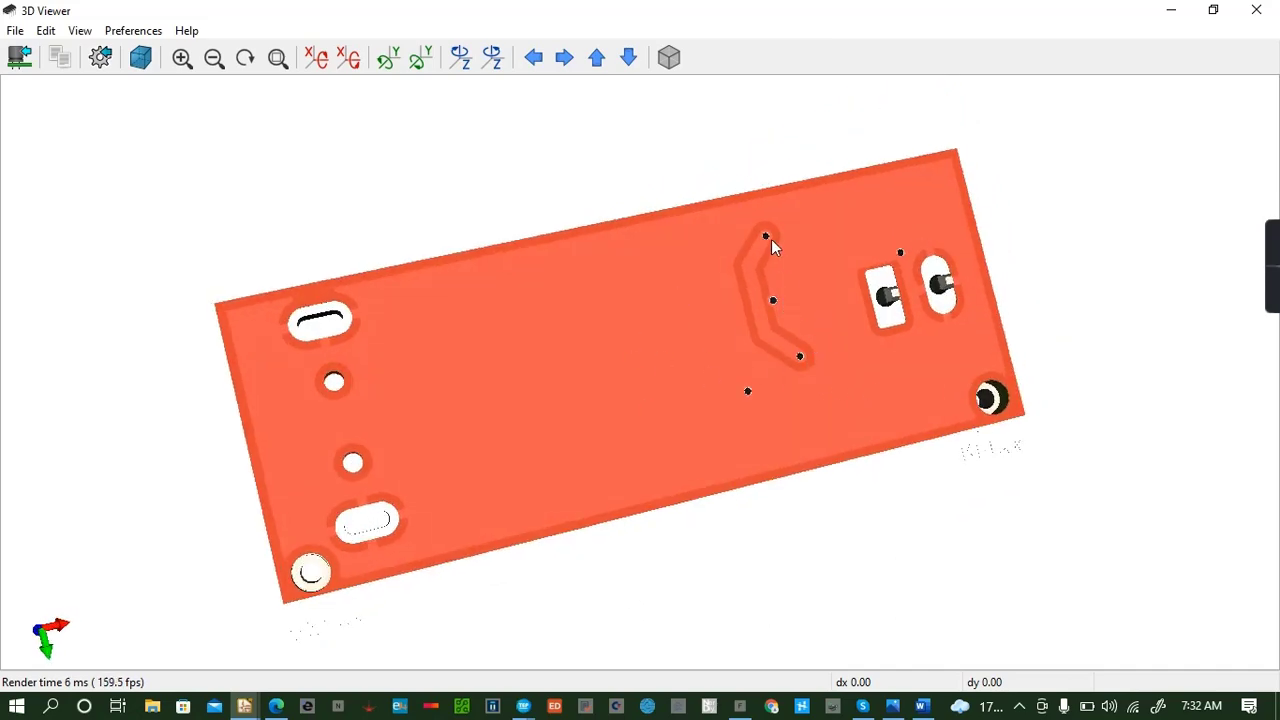
drag(771, 239, 509, 286)
drag(683, 417, 574, 526)
drag(549, 449, 779, 270)
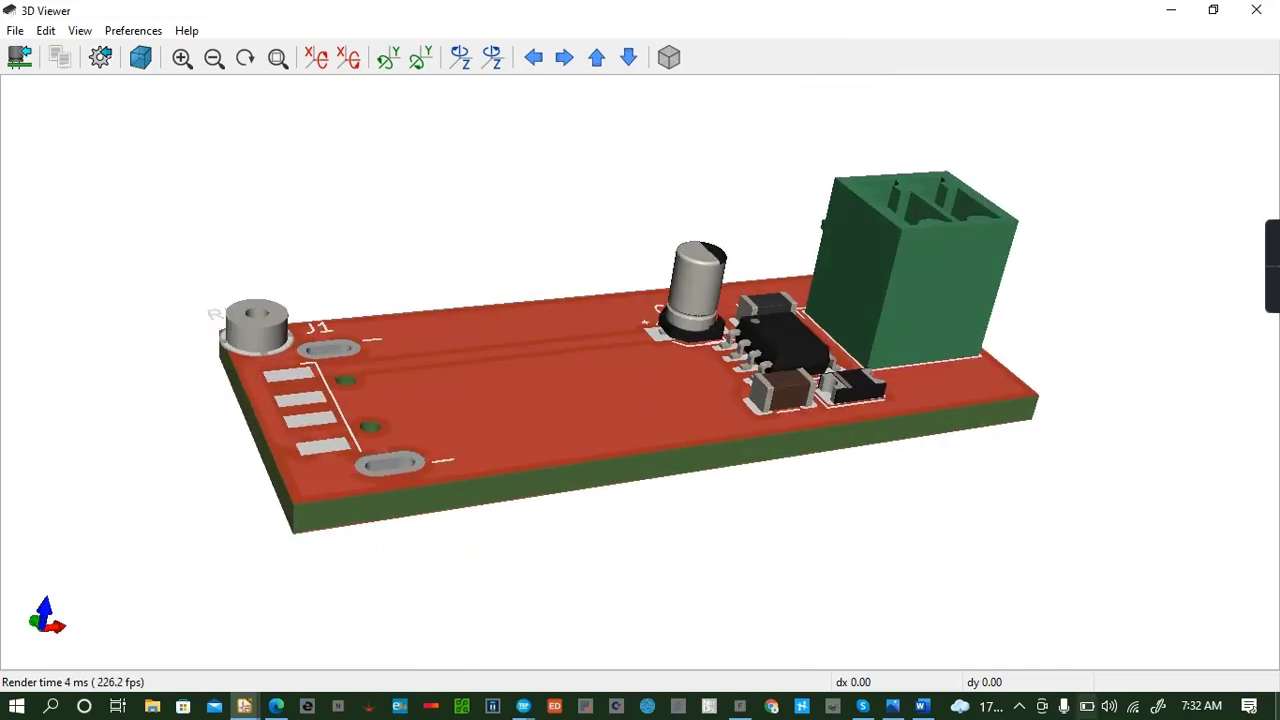
click(1252, 9)
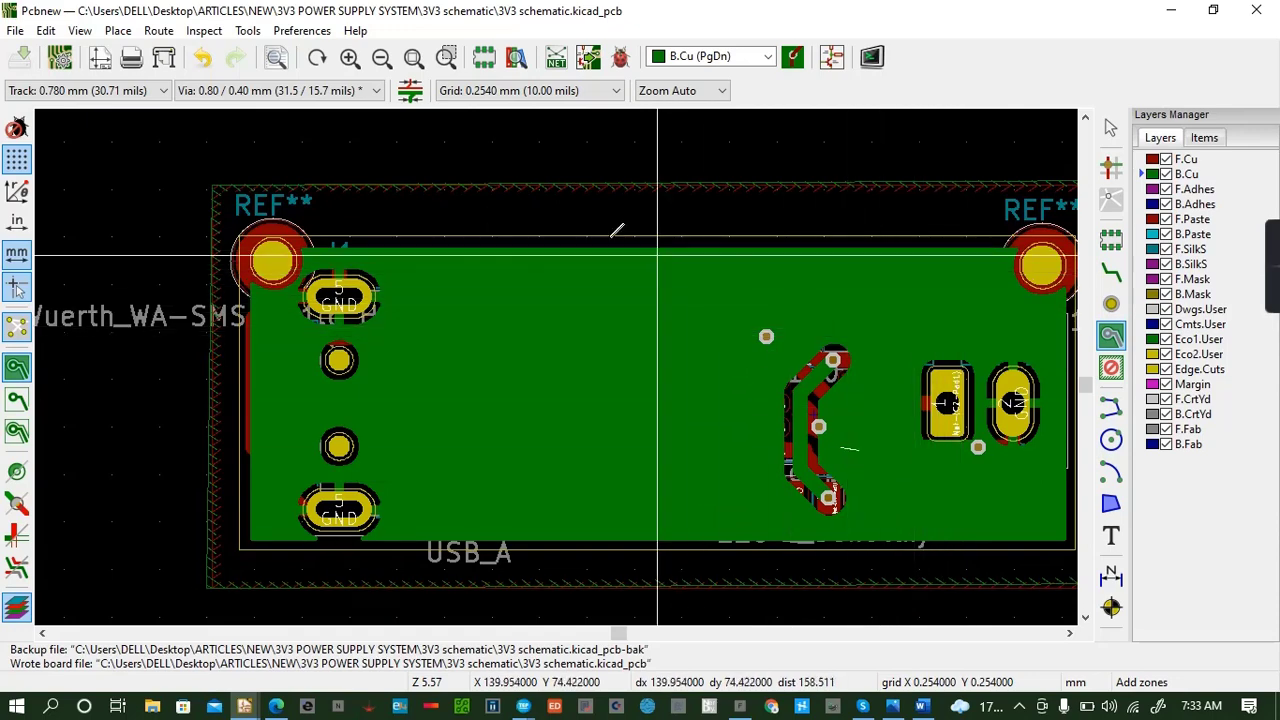
Generate the board's drill files in Excellon format with absolute origin, millimetre units and decimal zeros format, and close the drill dialog.
click(1069, 633)
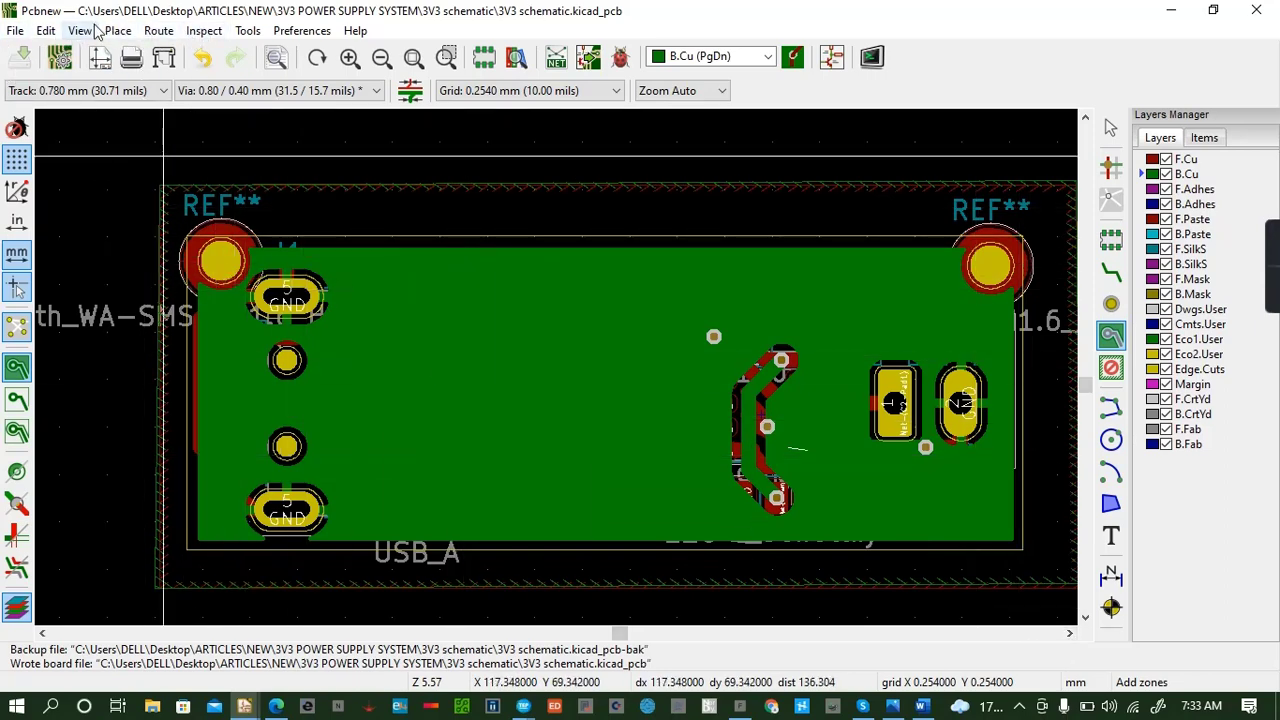
click(15, 30)
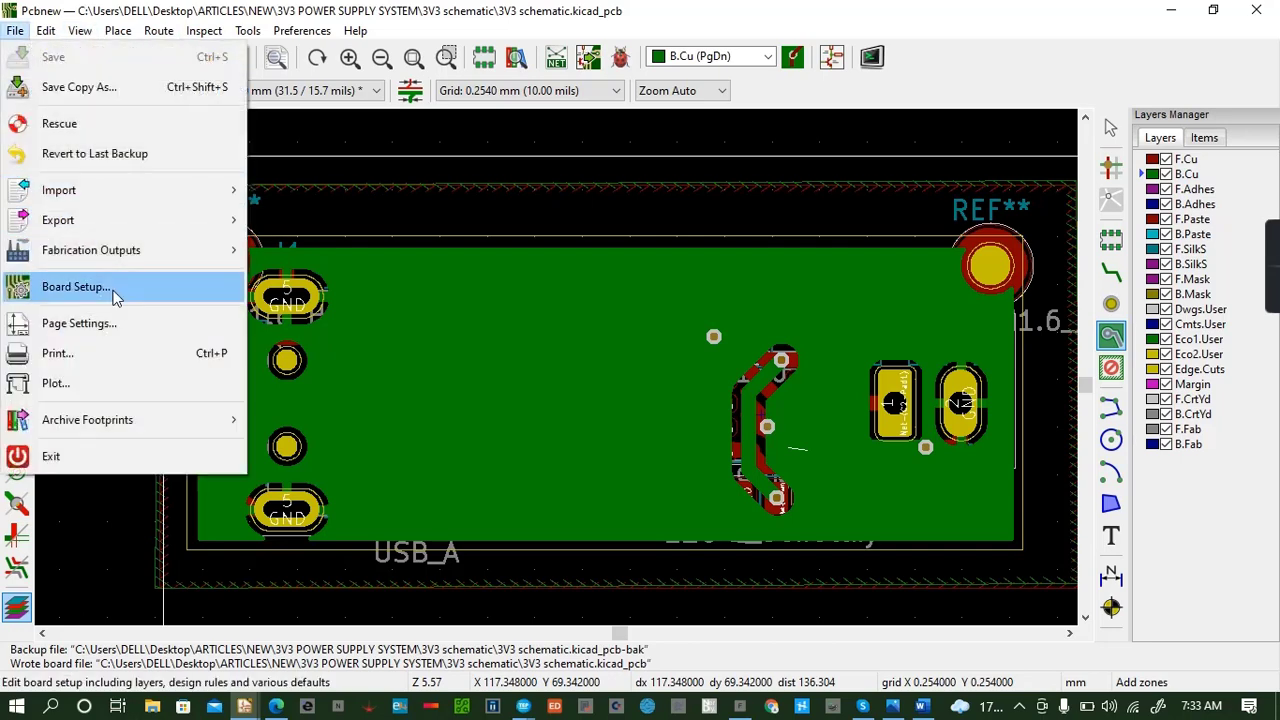
mouse_move(163, 255)
click(362, 283)
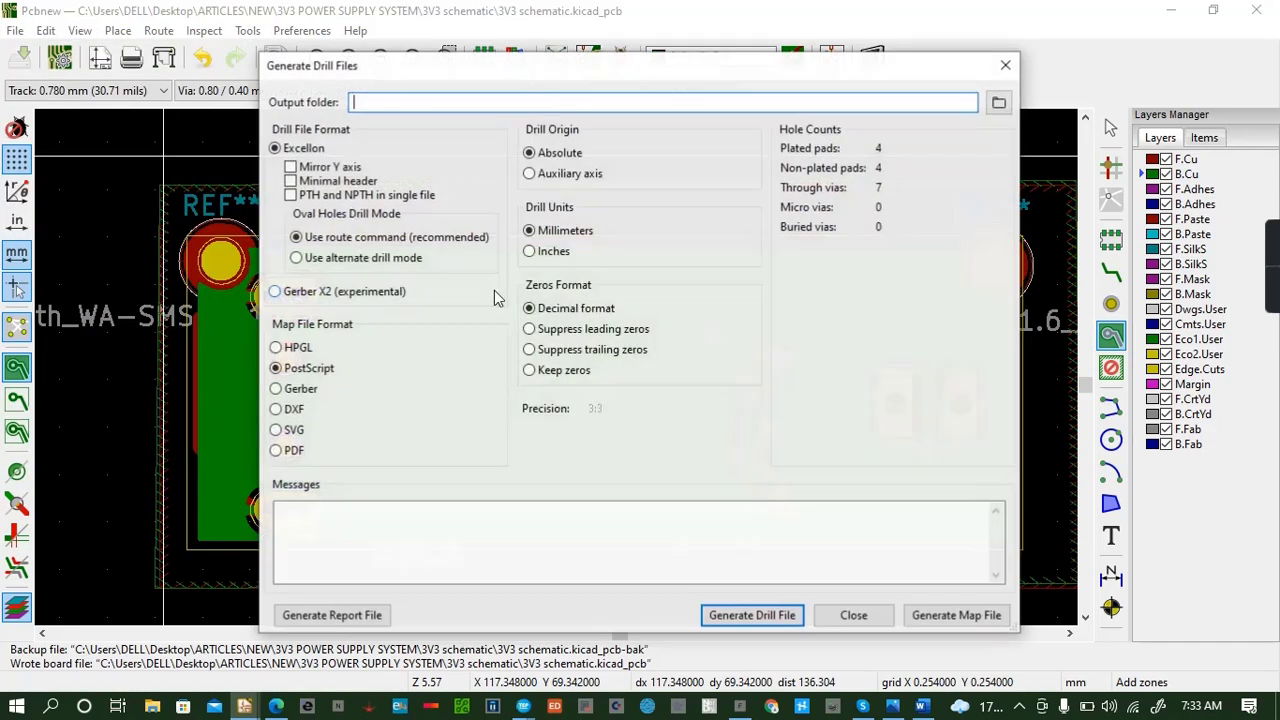
click(745, 616)
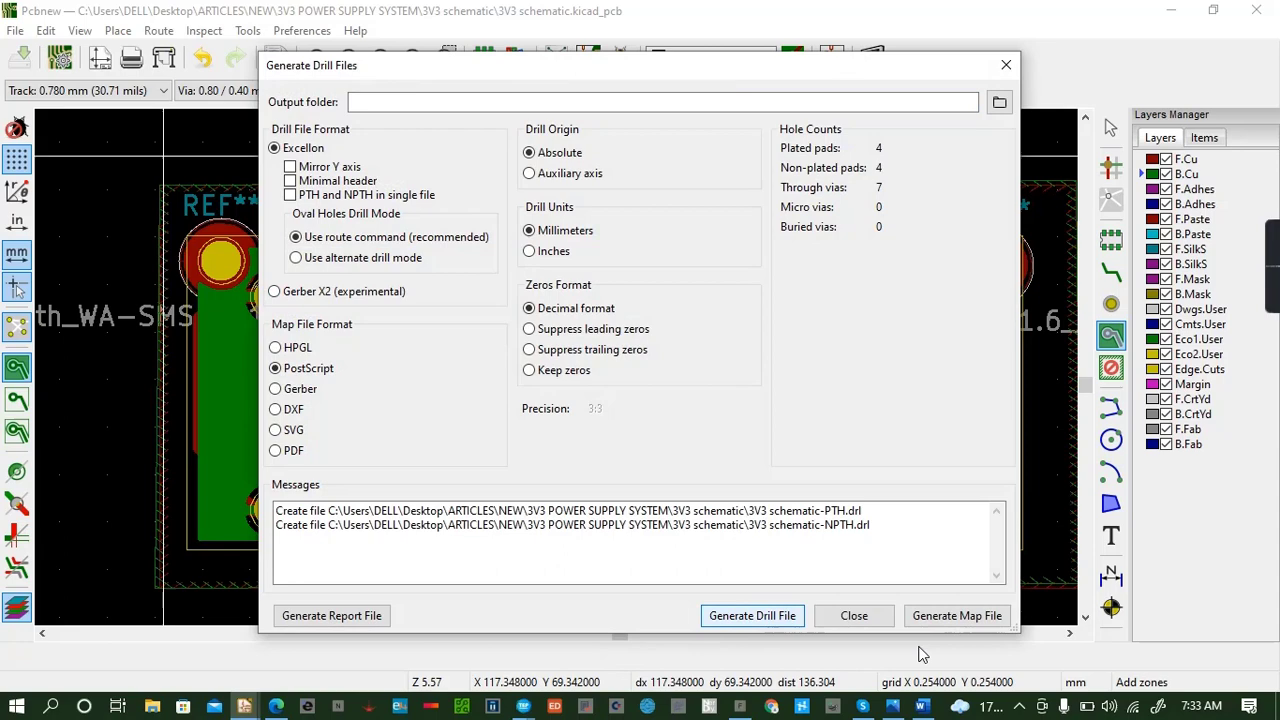
click(854, 616)
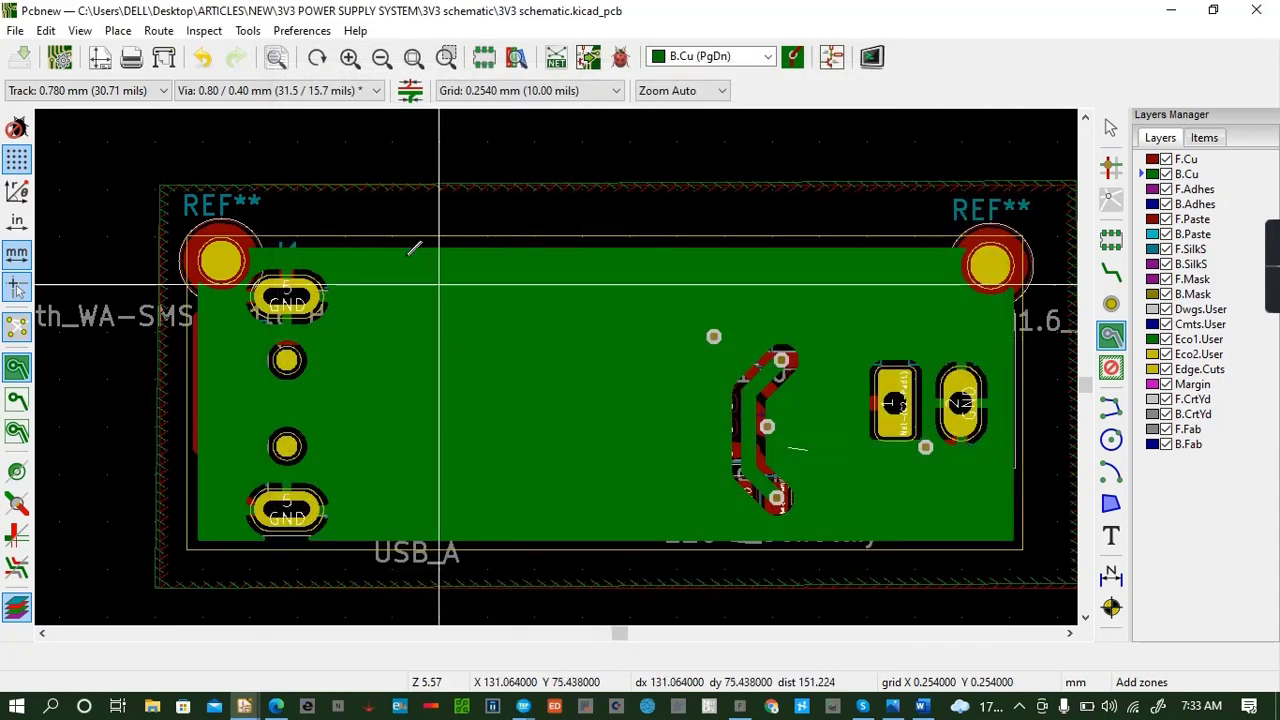
Generate the footprint position files as CSV in millimetres, with separate files for front and back, and close the dialog.
click(27, 33)
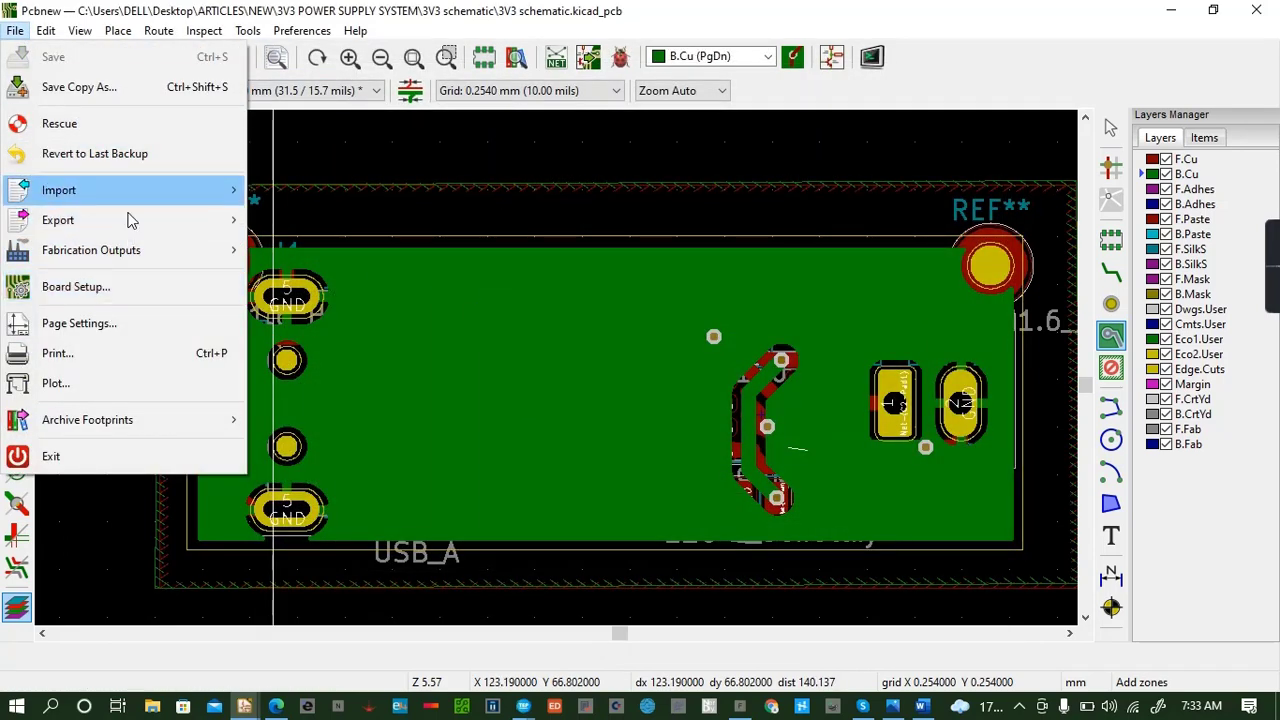
mouse_move(135, 252)
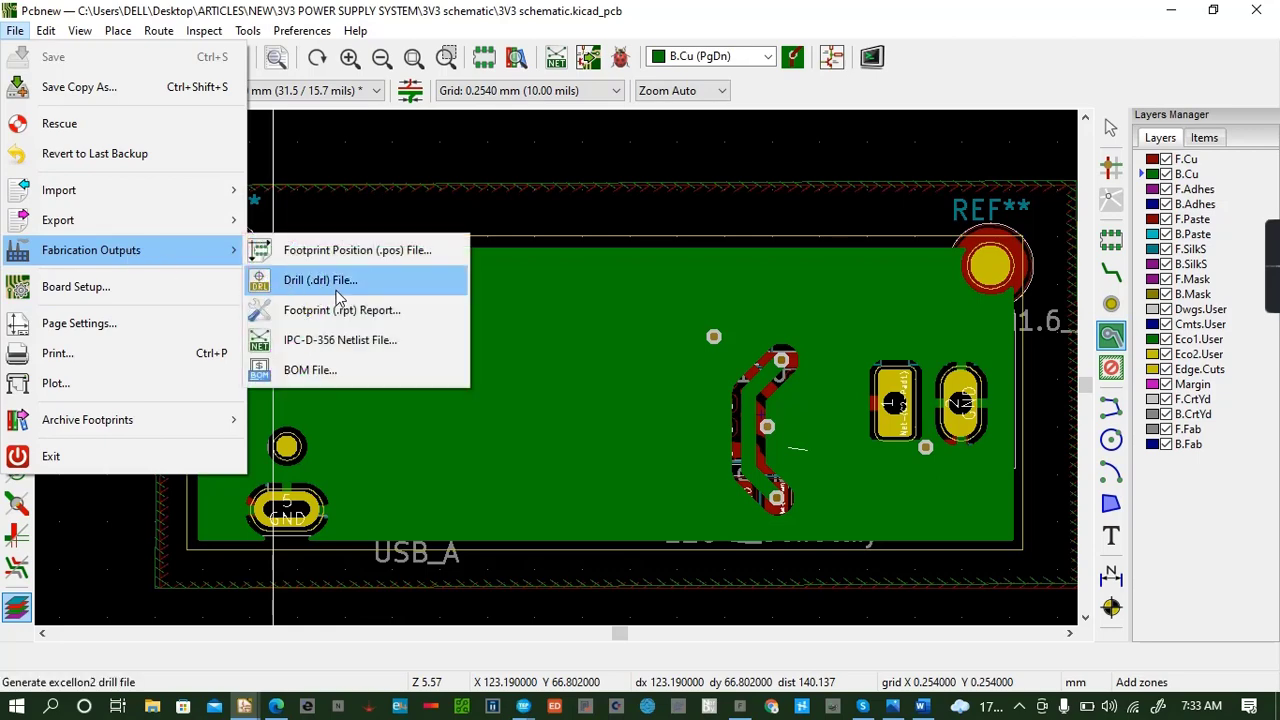
click(350, 253)
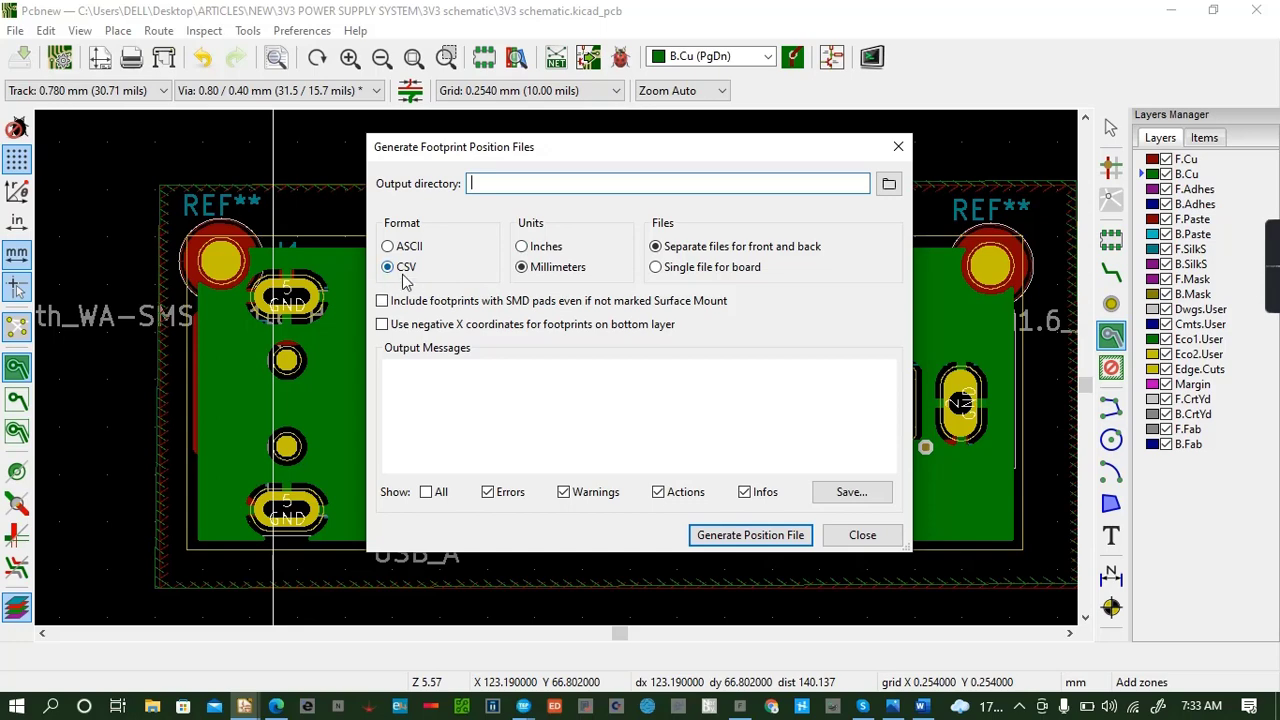
click(755, 538)
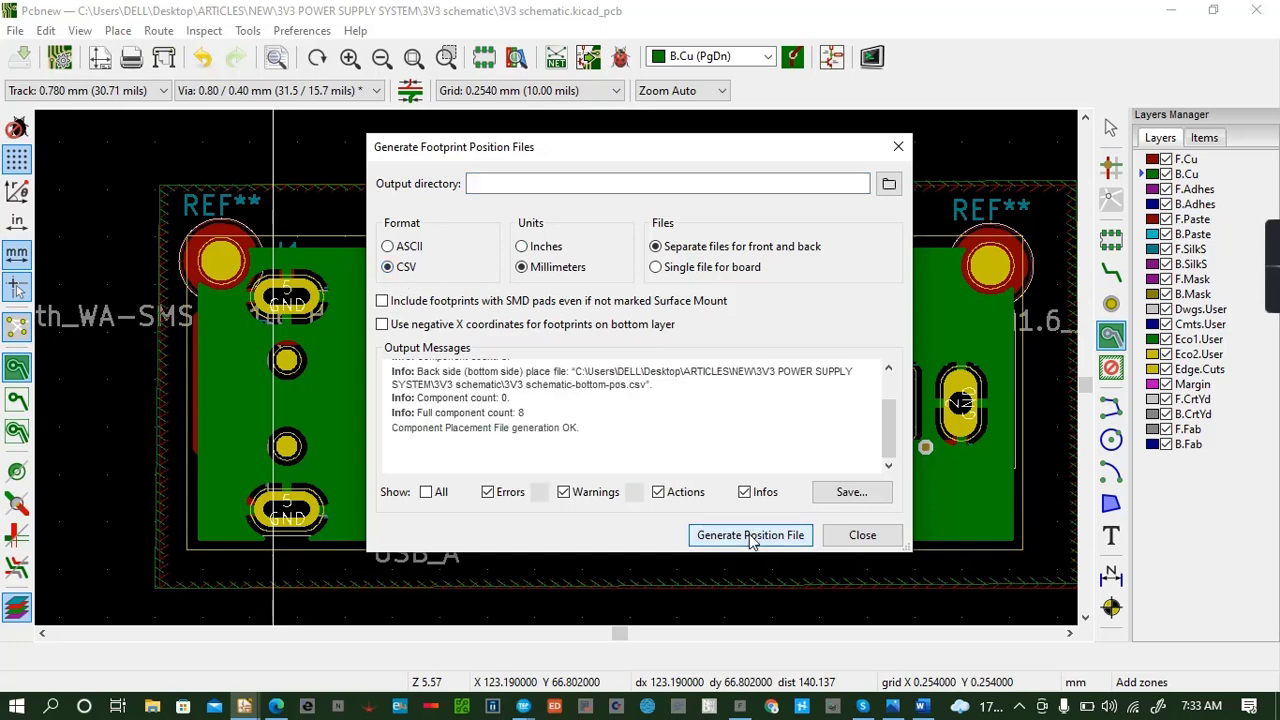
click(862, 535)
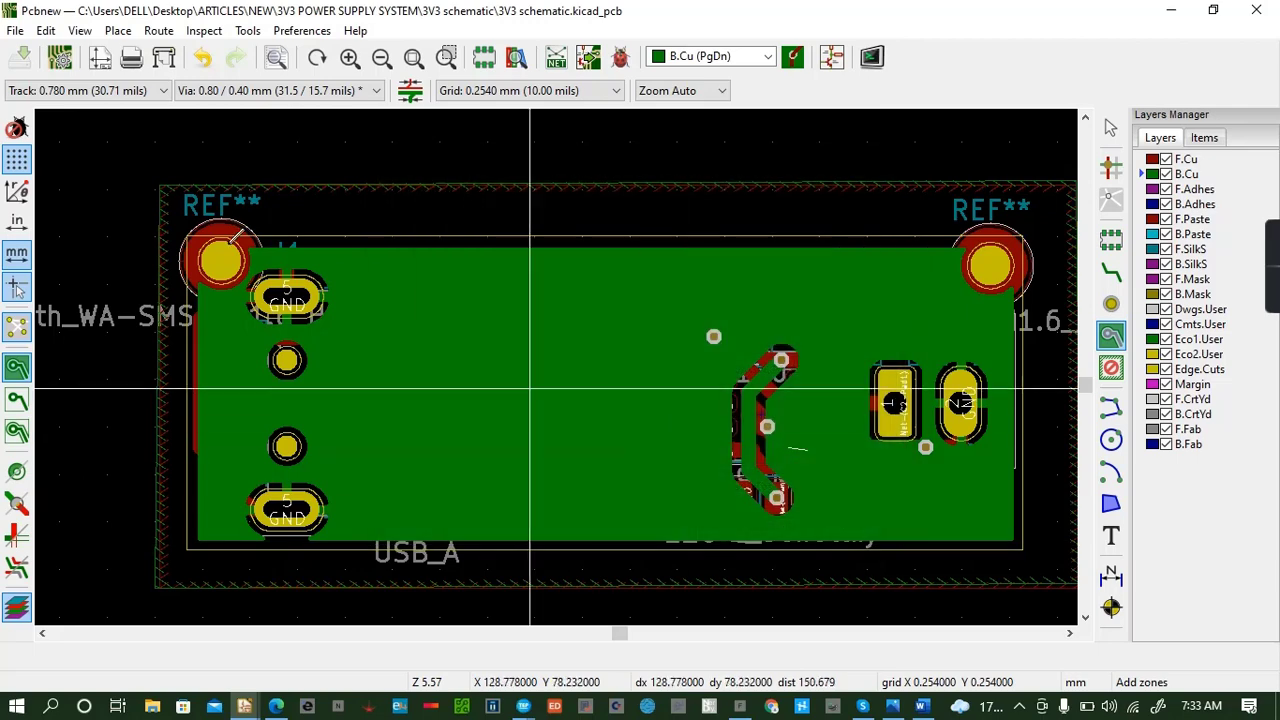
Create the footprint report file in the 3V3 schematic project folder and dismiss the notice.
click(19, 33)
mouse_move(147, 257)
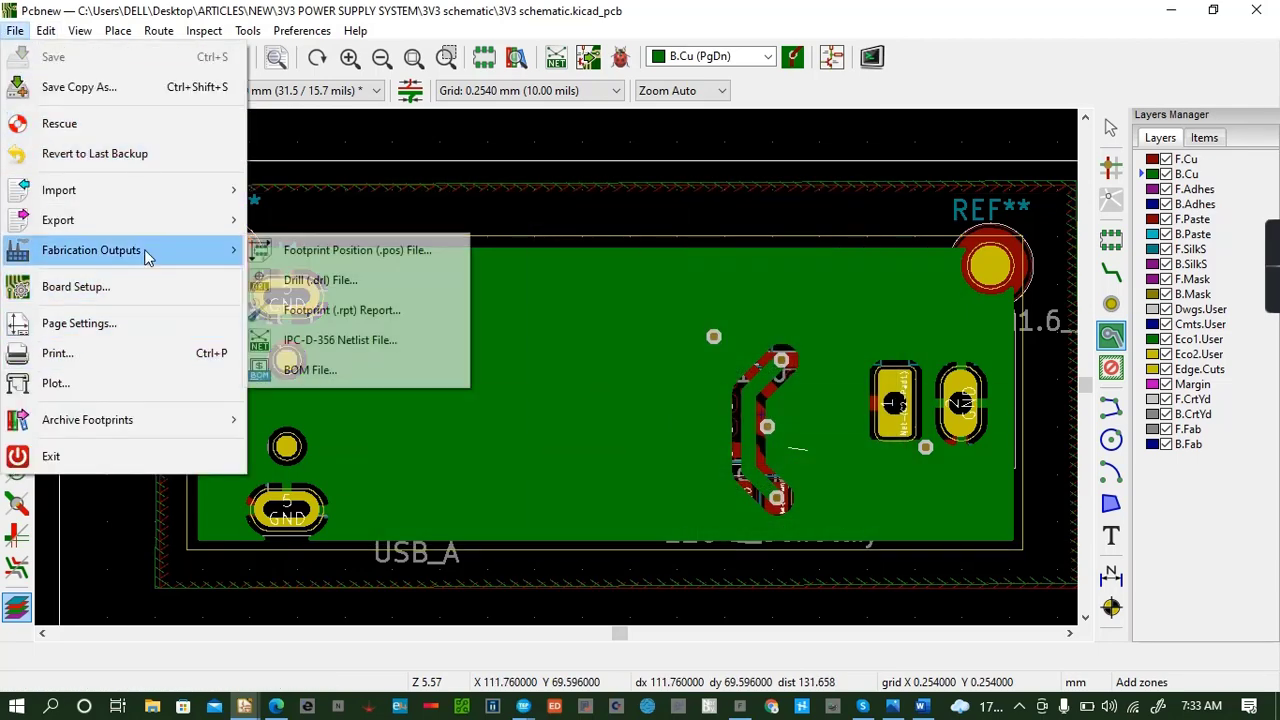
click(368, 312)
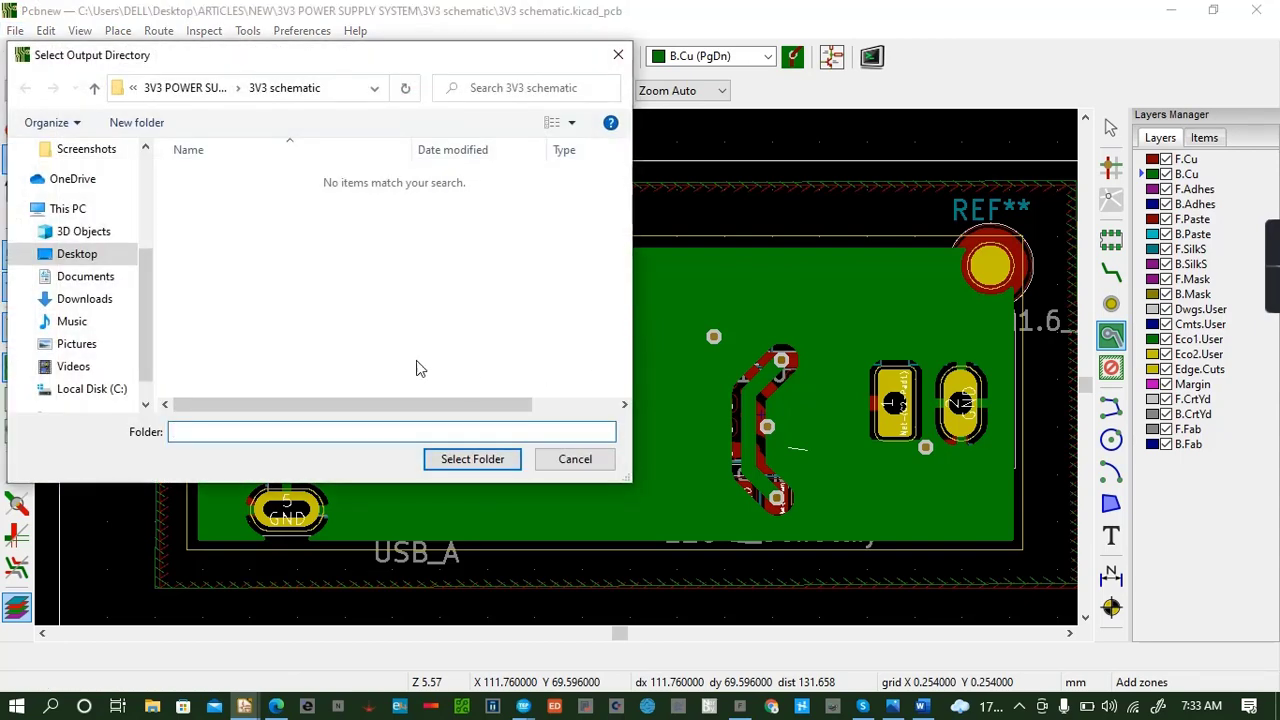
click(468, 461)
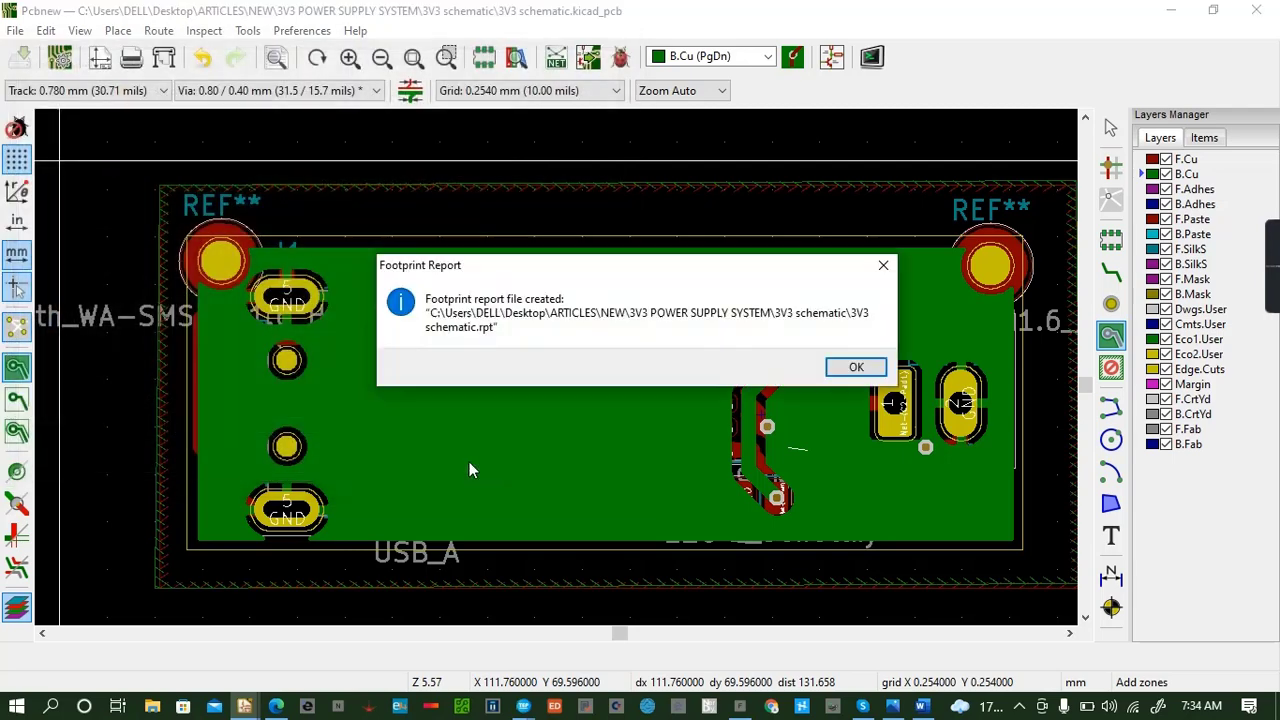
click(855, 367)
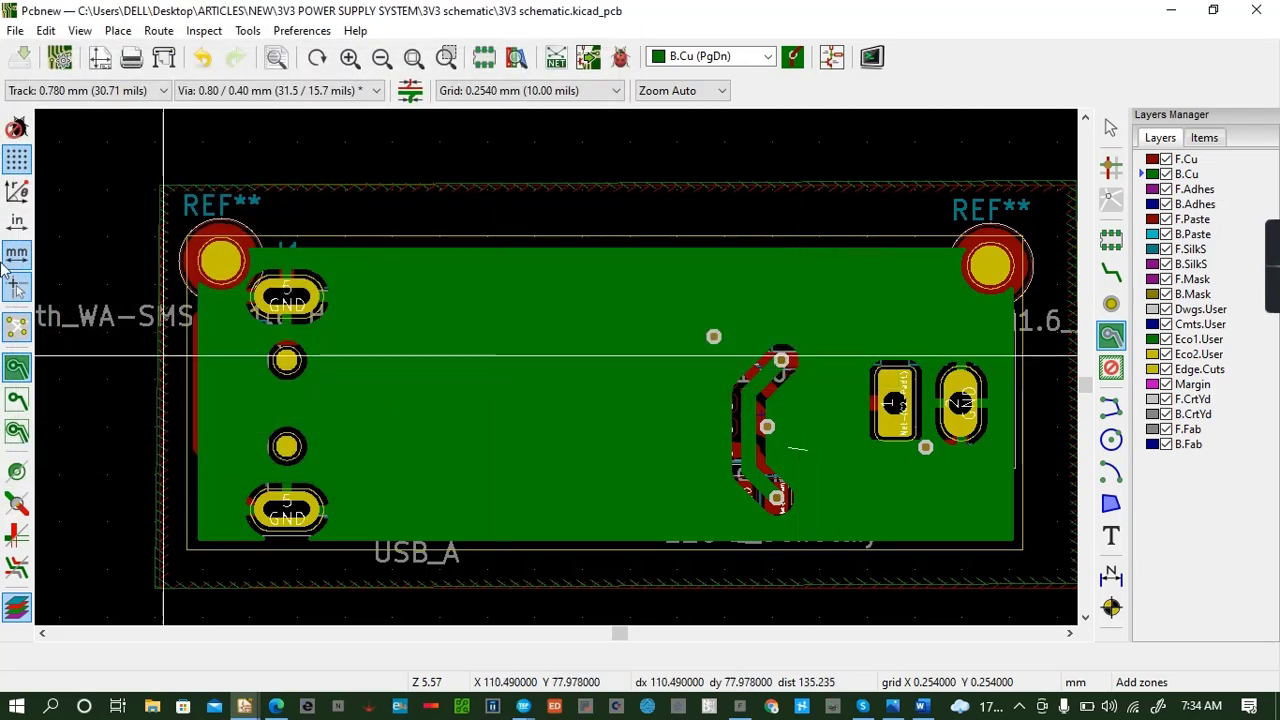
Export the board's bill of materials as the CSV file 3V3 schematic, replacing the existing file.
click(15, 31)
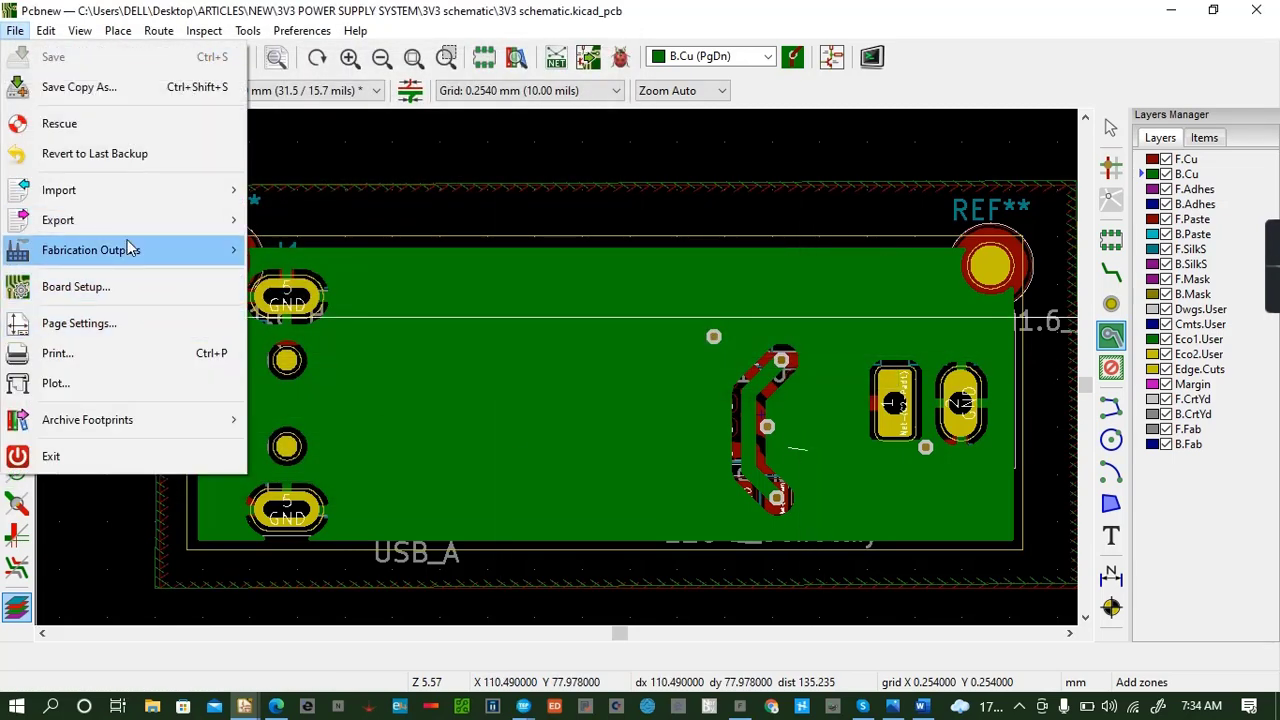
mouse_move(200, 250)
click(320, 366)
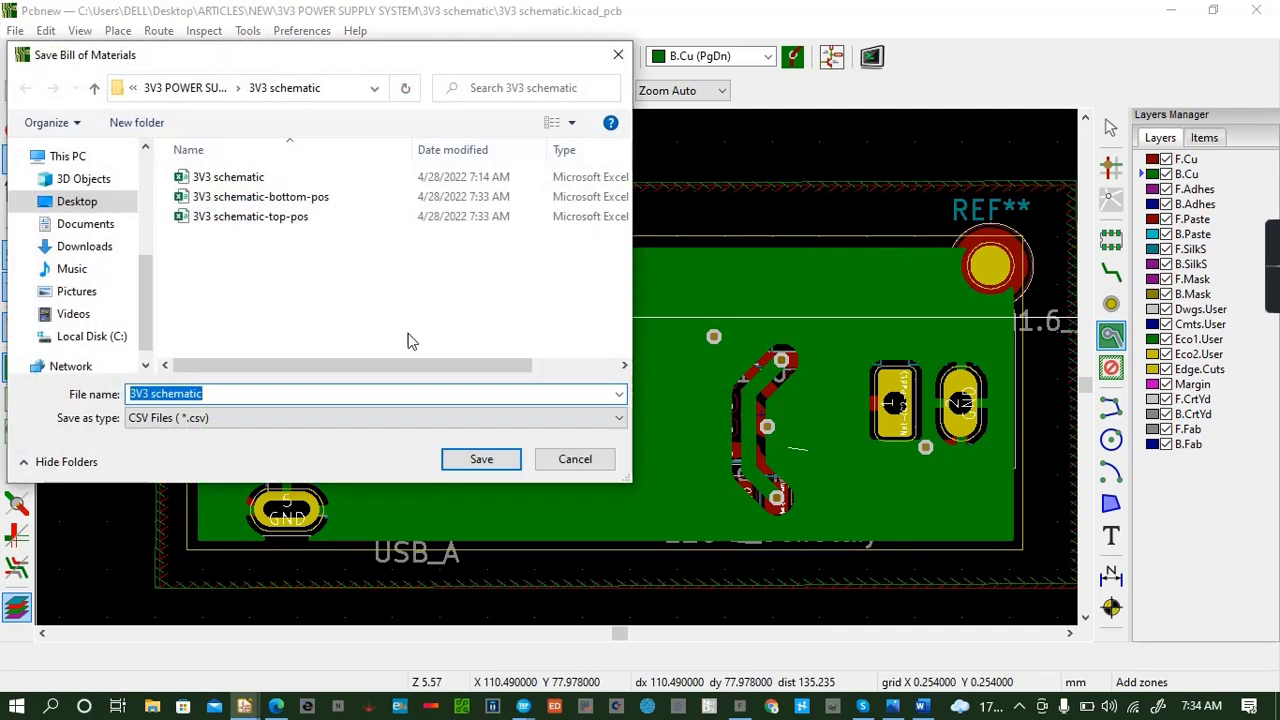
click(481, 459)
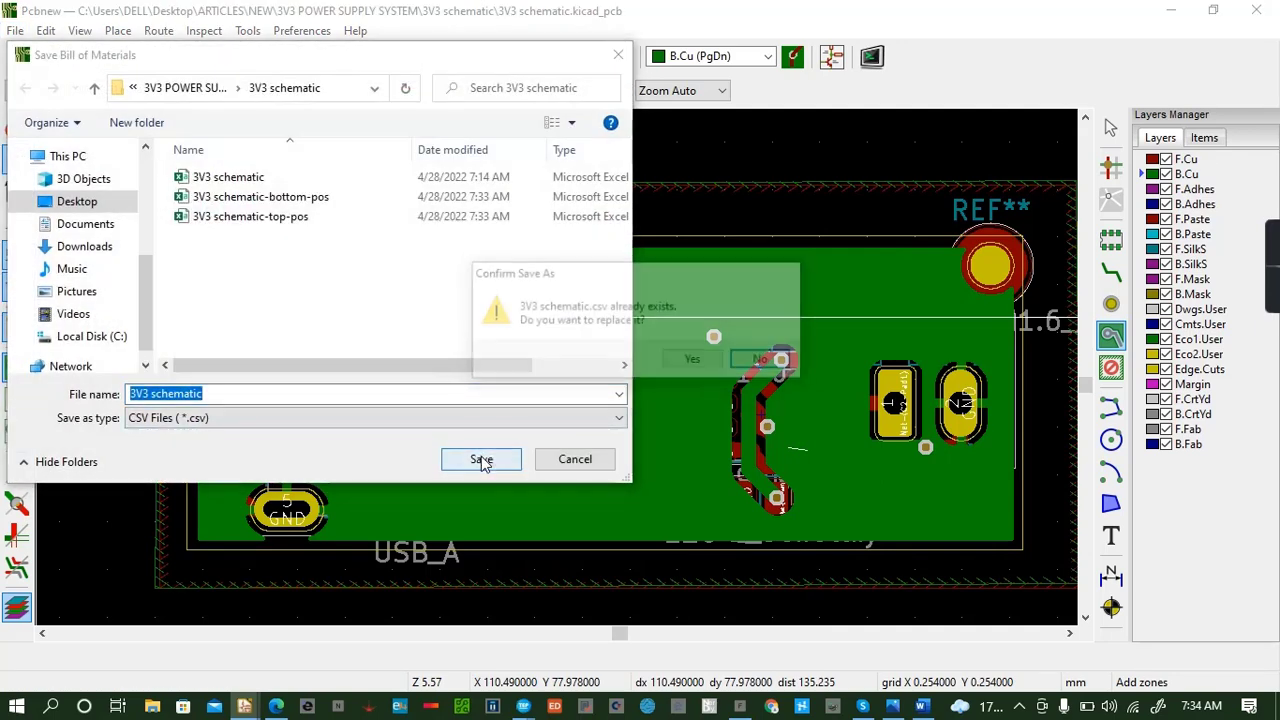
click(694, 362)
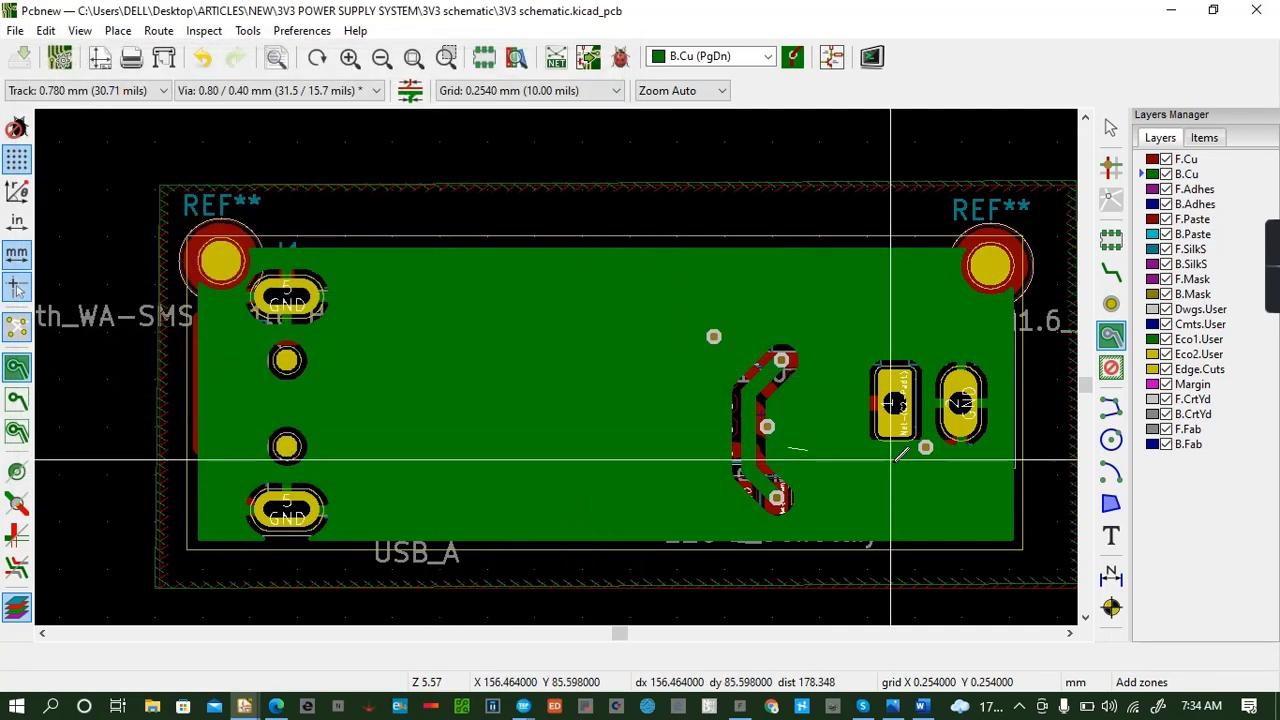
Plot the copper, paste, silkscreen, mask and Edge.Cuts layers as Gerber files with the 4.6 mm coordinate format, and close the plot dialog.
click(163, 60)
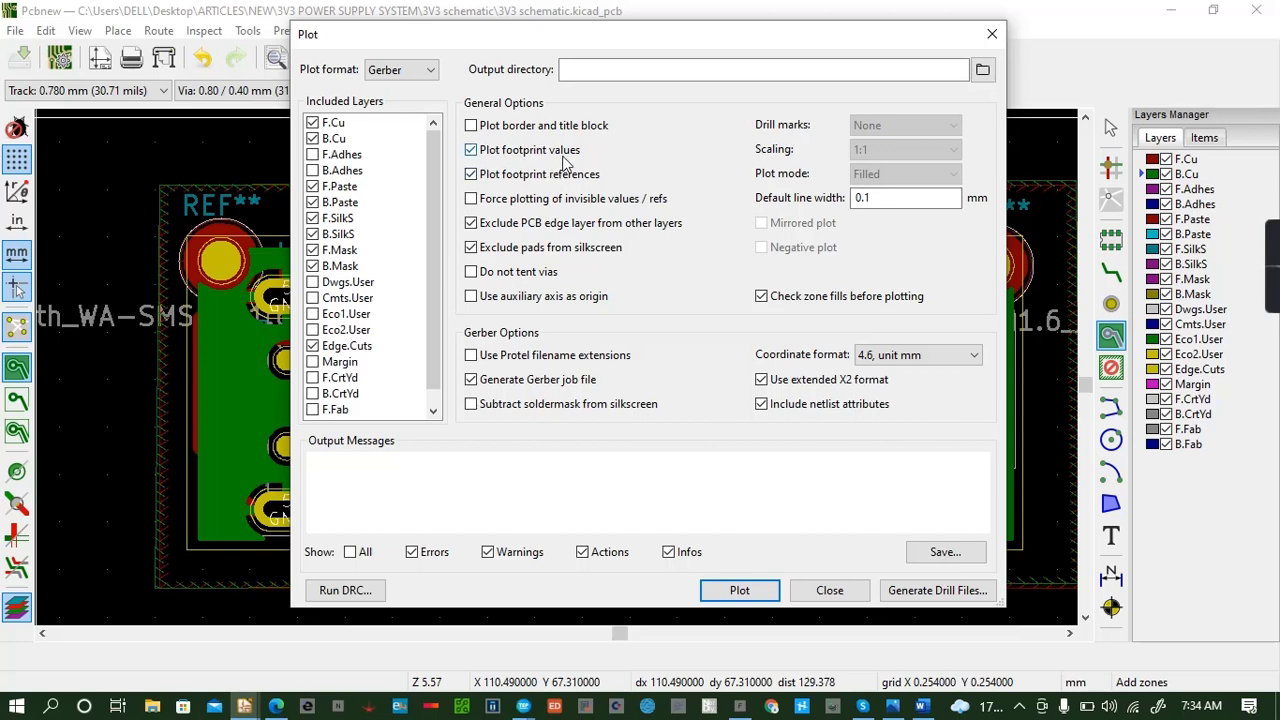
click(760, 591)
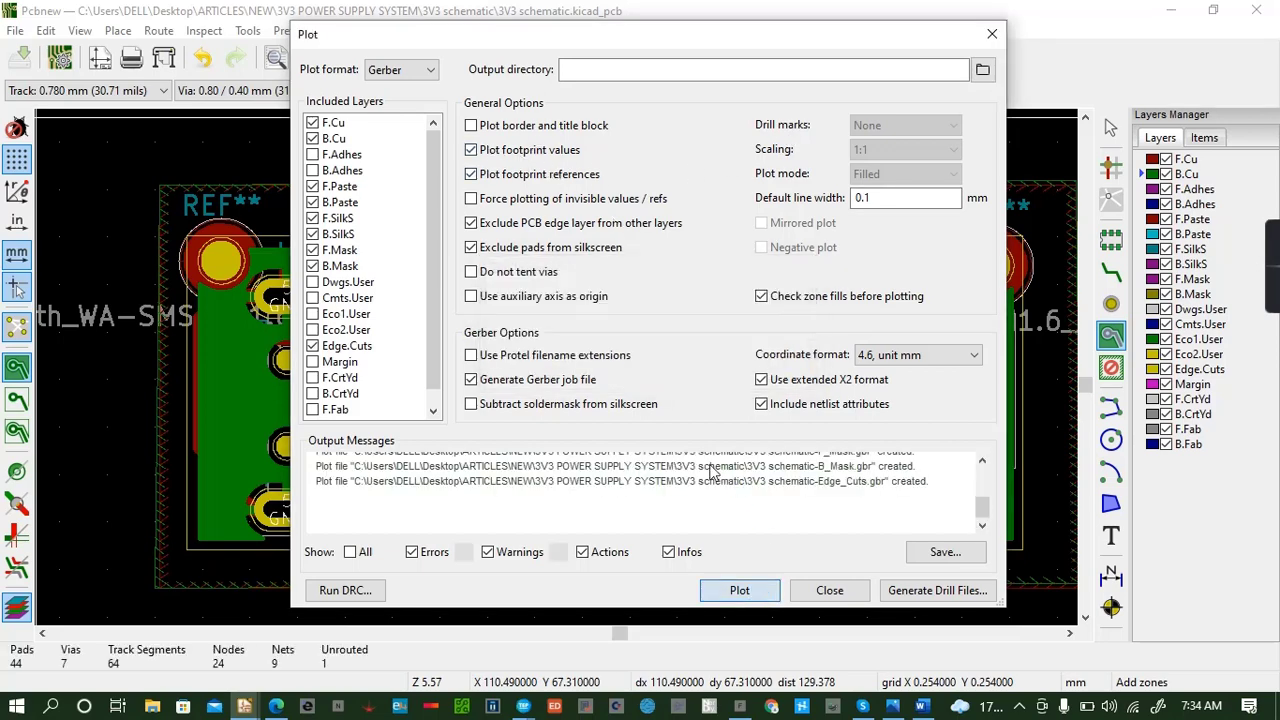
click(829, 590)
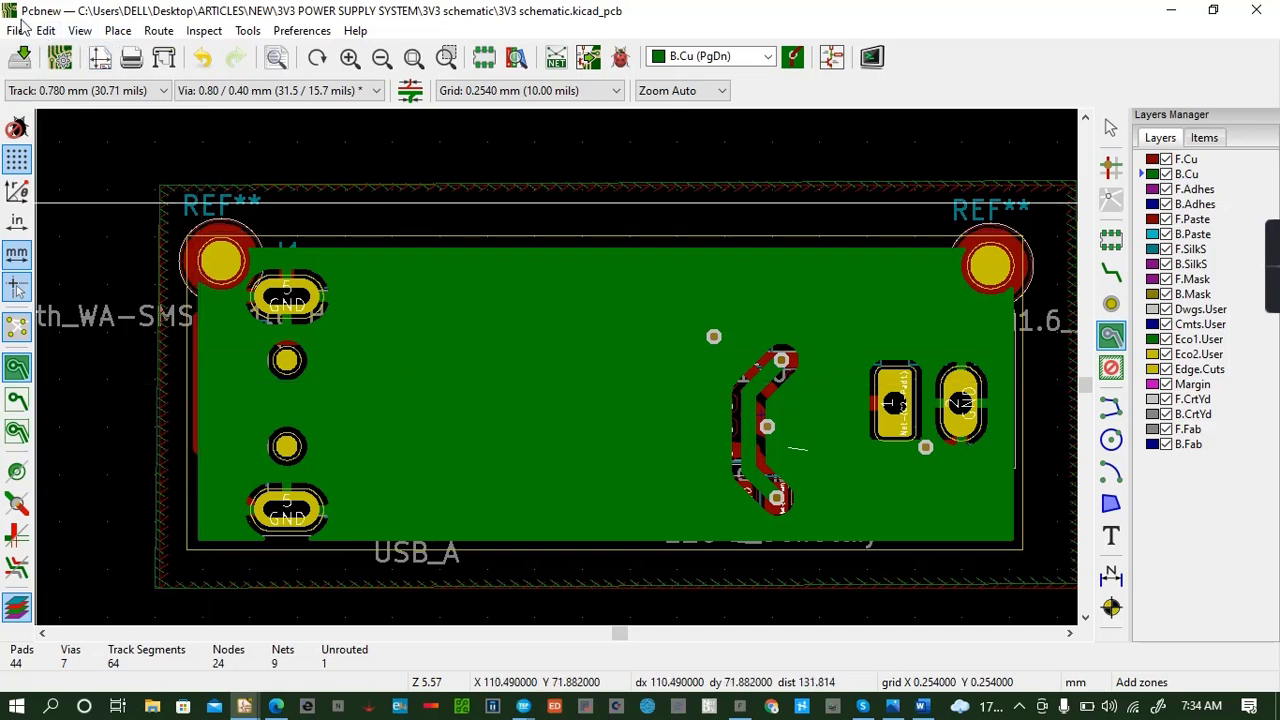
Open the board in the 3D Viewer, enlarge it and tilt it to inspect the components from an angle.
click(80, 31)
click(140, 140)
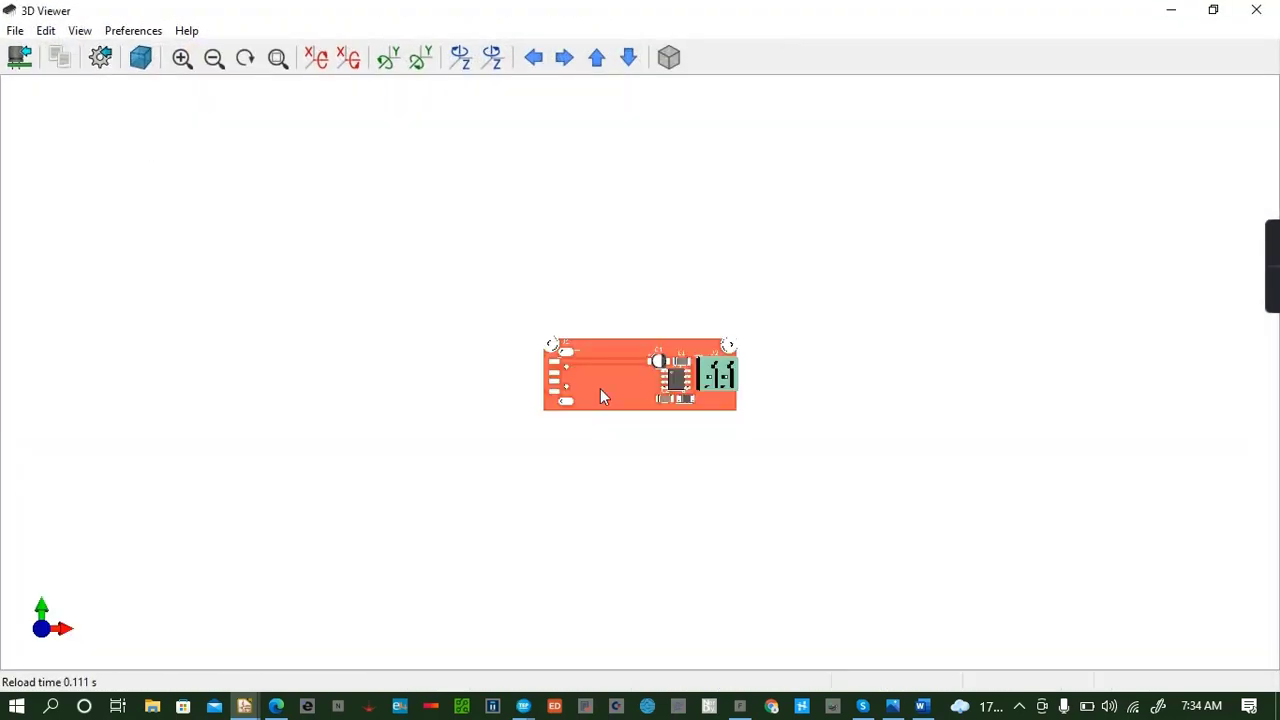
click(181, 58)
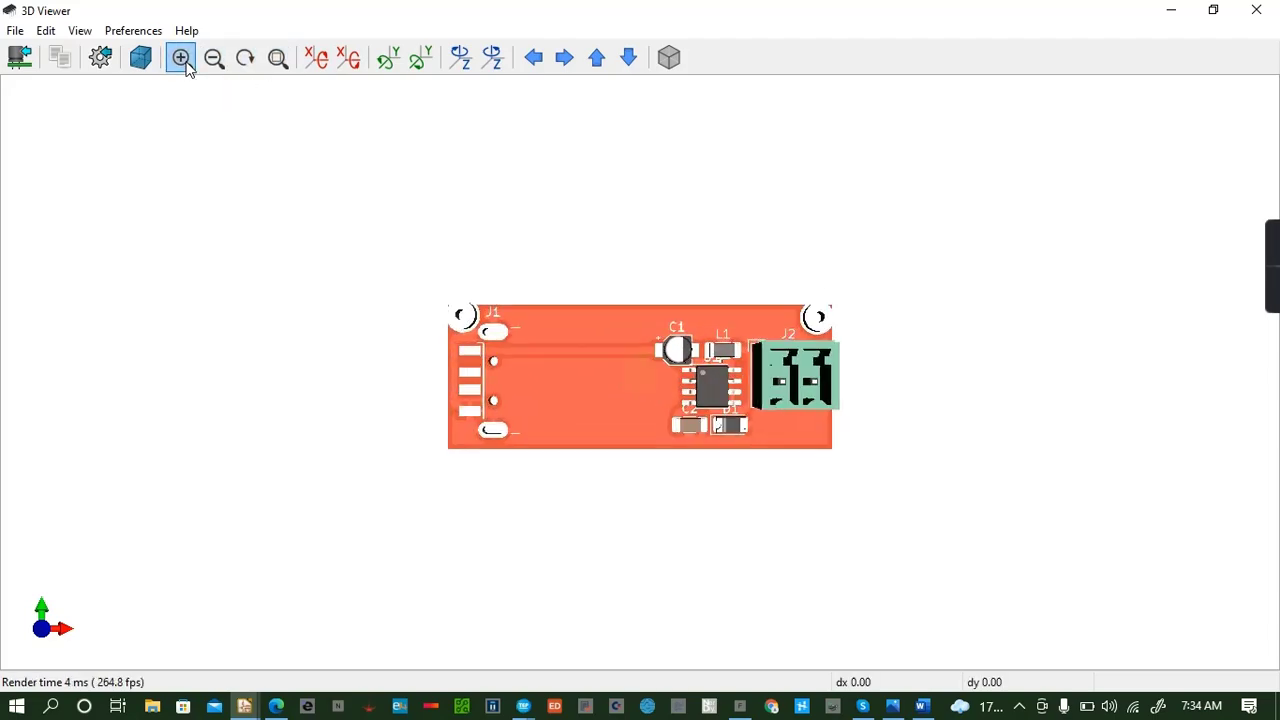
click(181, 58)
click(181, 58)
scroll(415, 262, up, 1)
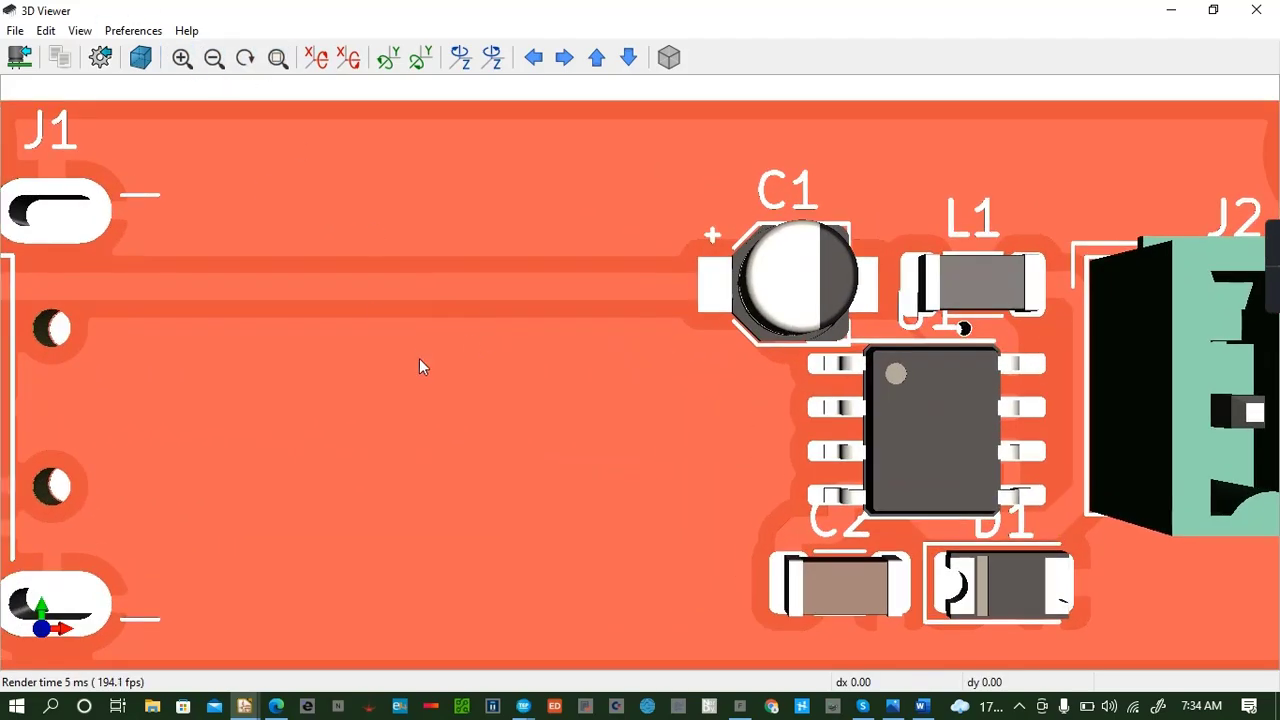
click(212, 59)
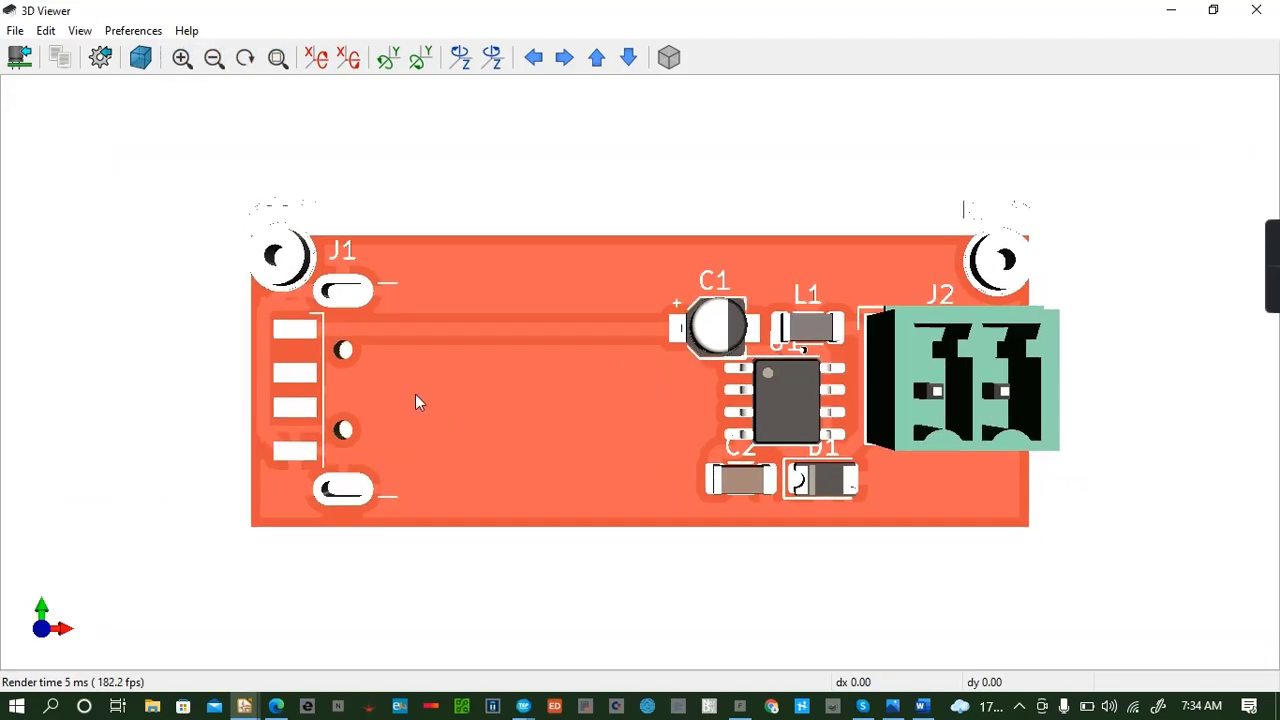
drag(418, 401, 192, 114)
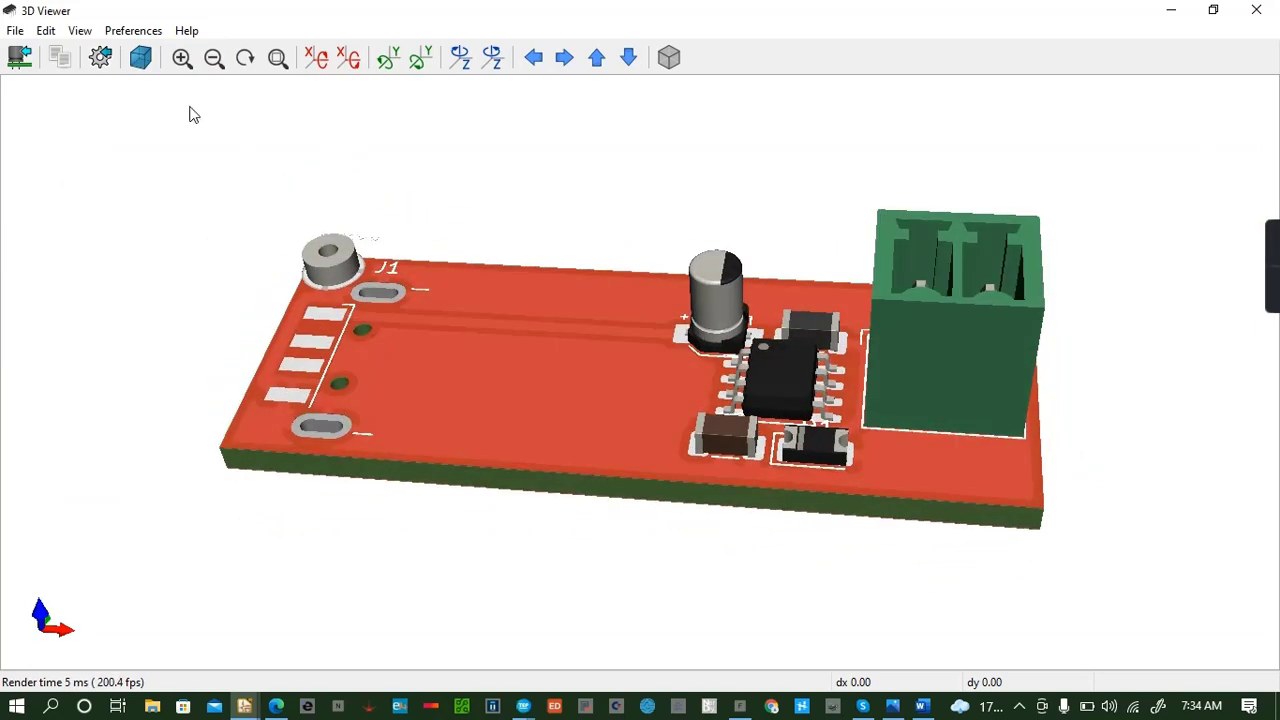
Change the 3D model's solder mask colour to a bright green with red 22, green 239 and blue 0.
click(120, 34)
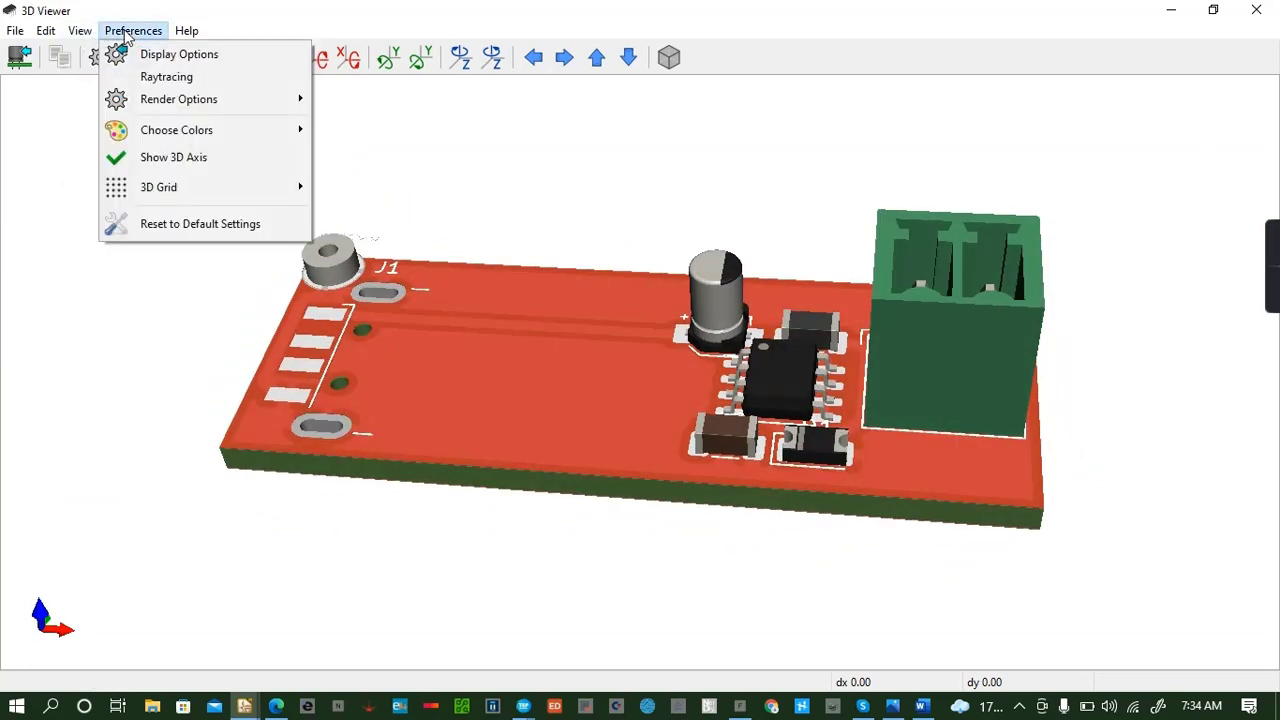
mouse_move(208, 131)
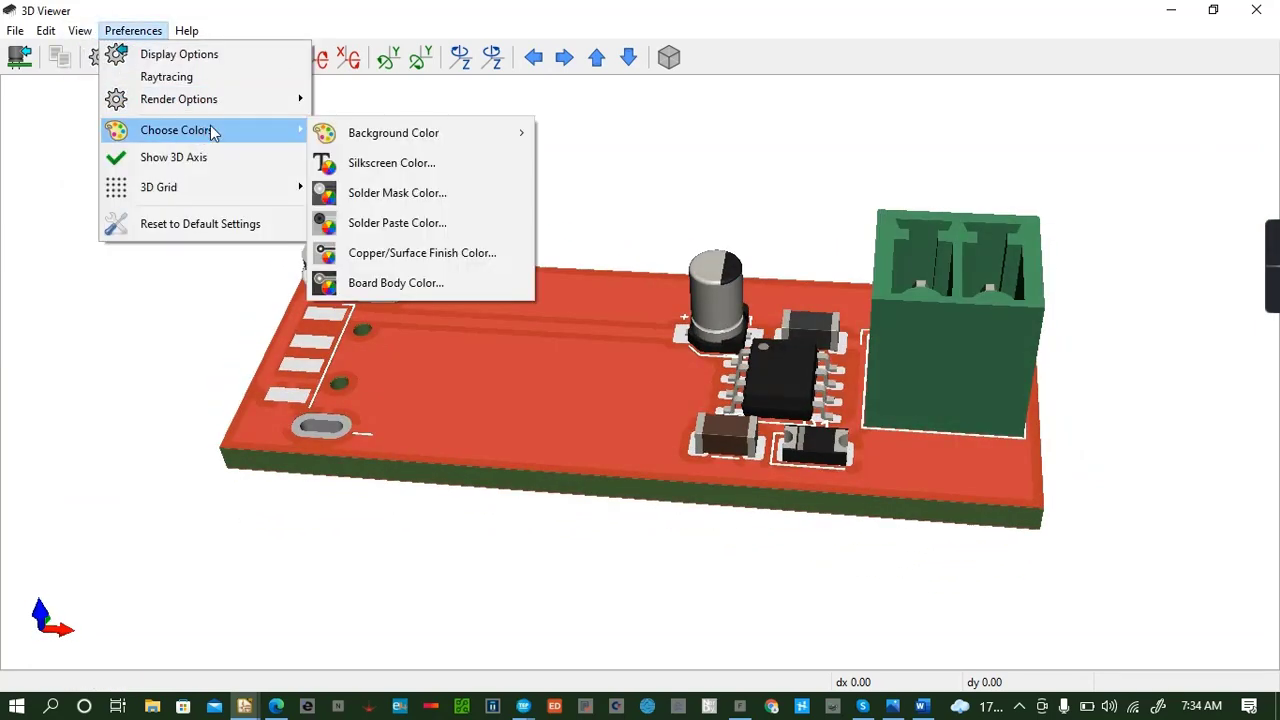
click(418, 194)
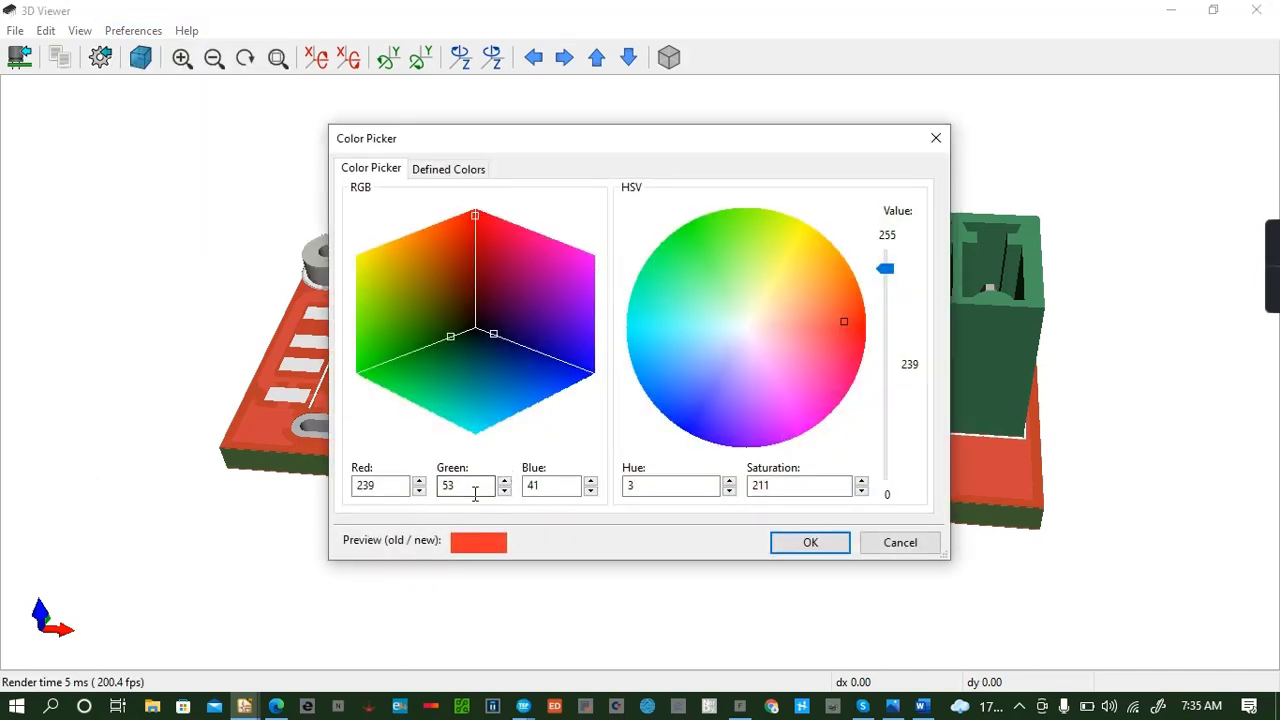
click(708, 250)
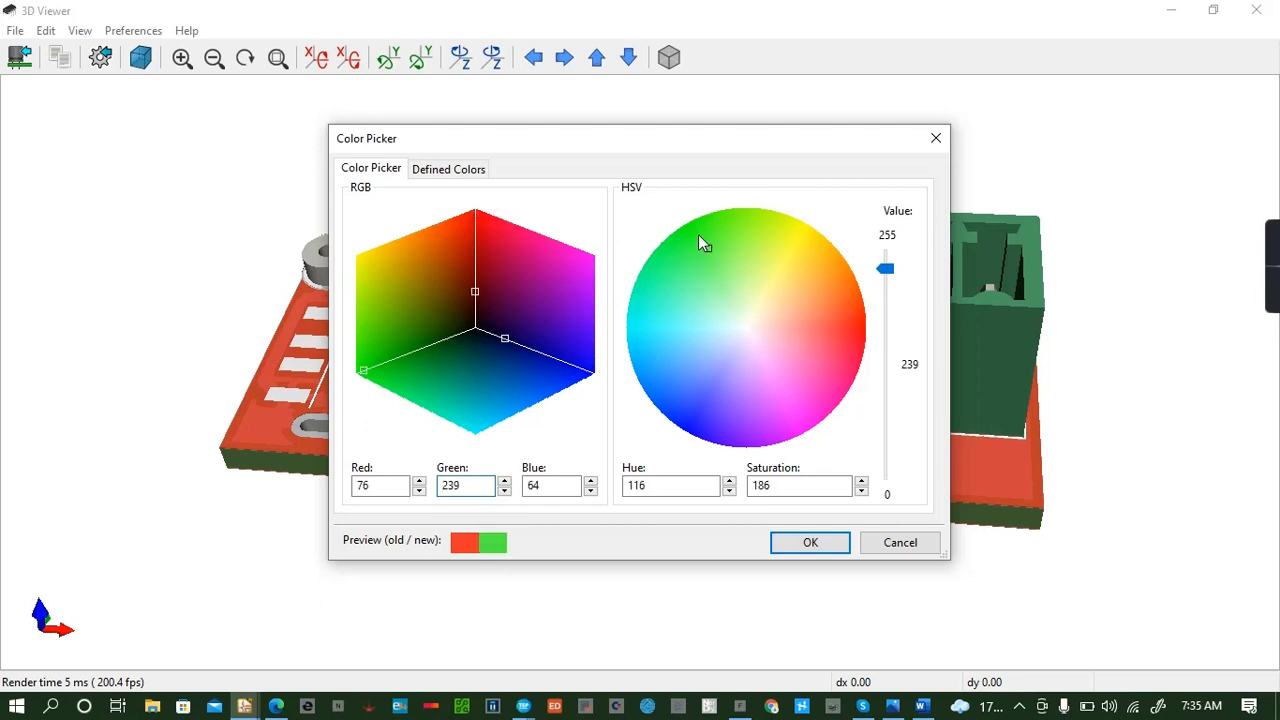
click(698, 237)
click(697, 218)
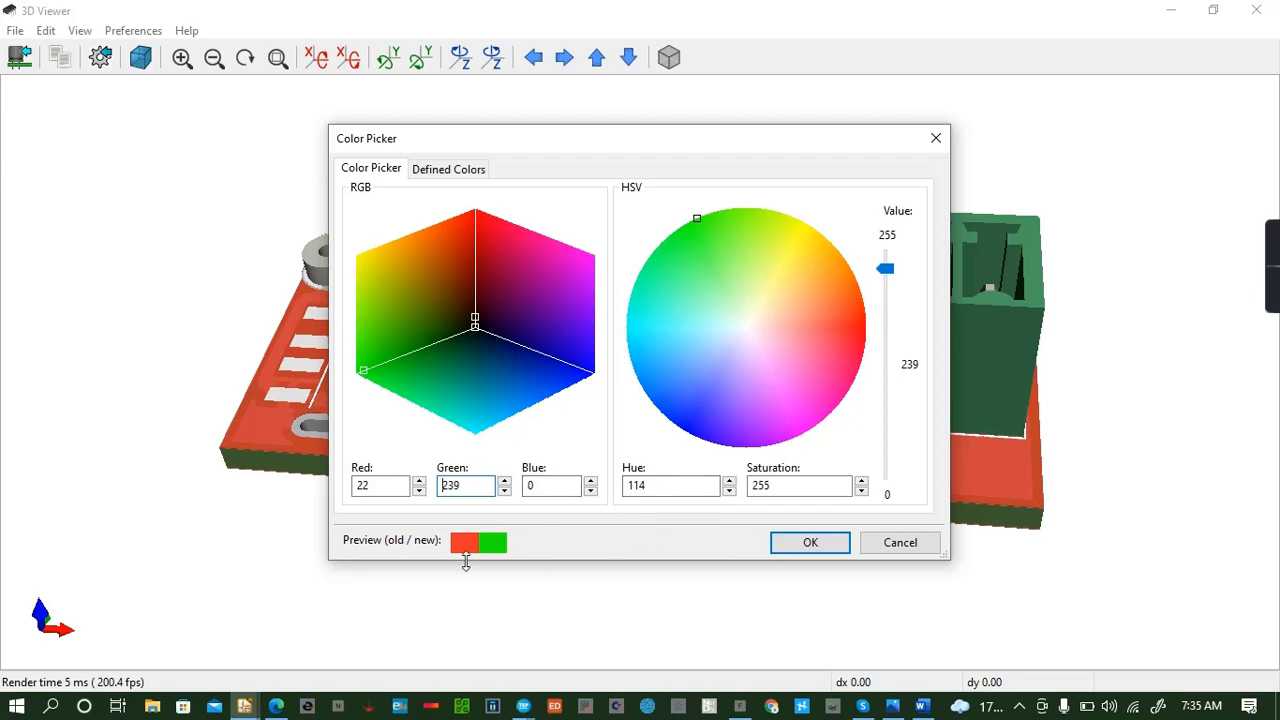
click(816, 546)
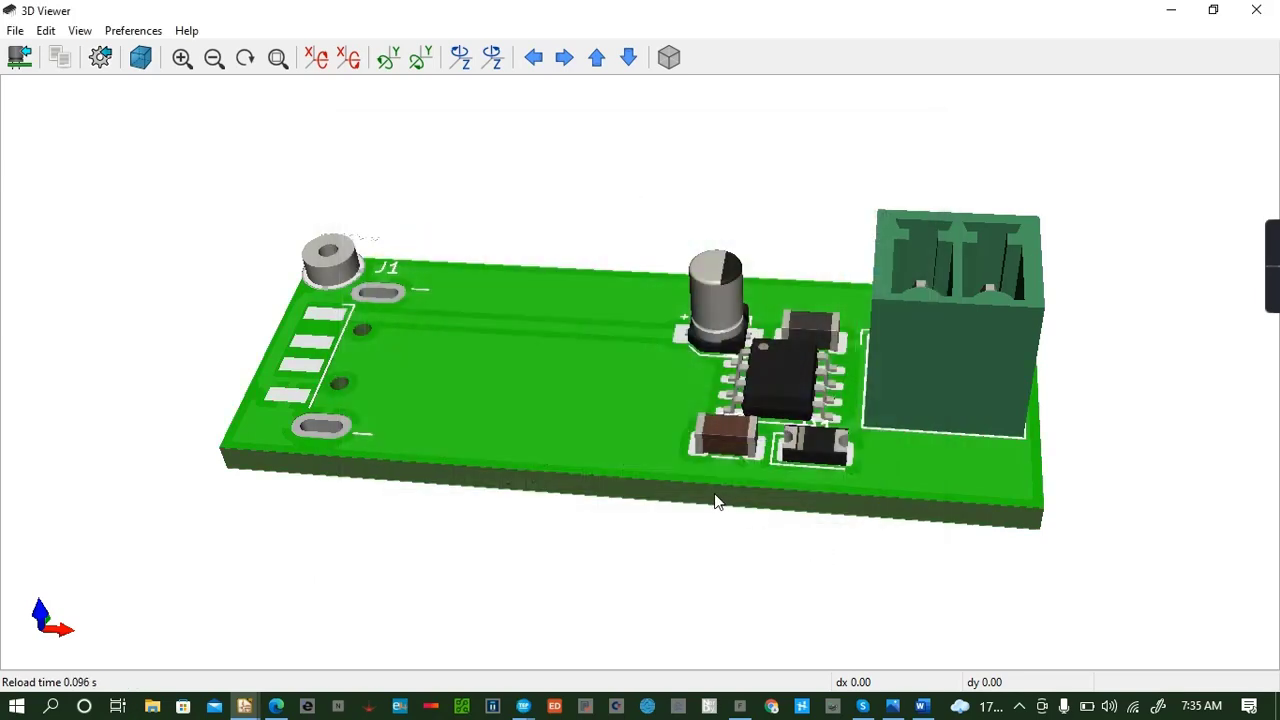
drag(581, 464, 573, 546)
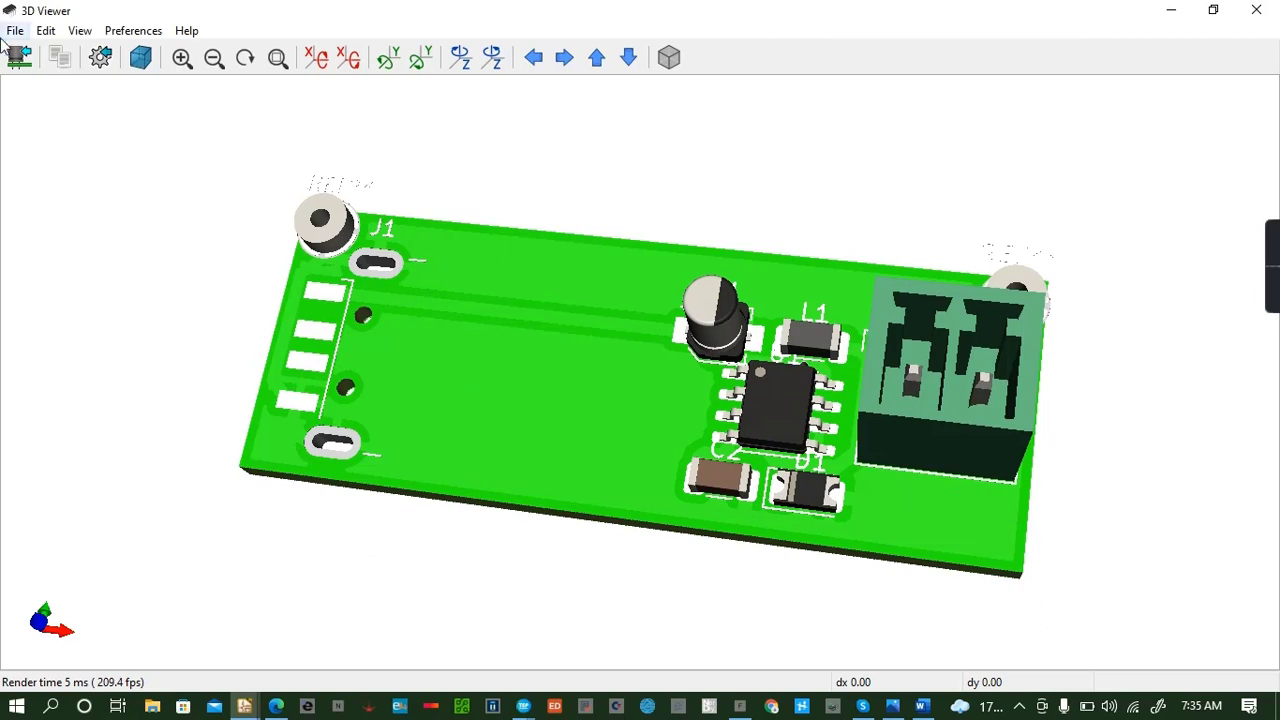
Set the 3D model's solder mask to the predefined colour Green and rotate the board for a closer look.
click(133, 30)
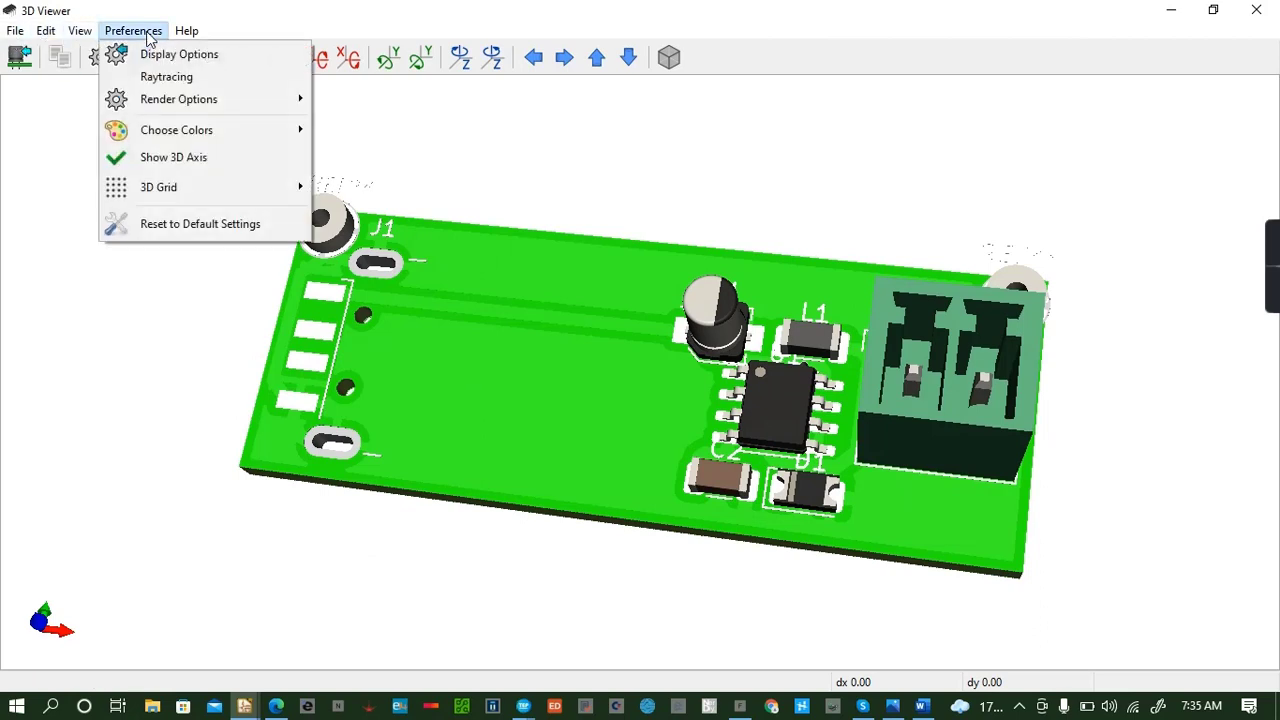
mouse_move(190, 138)
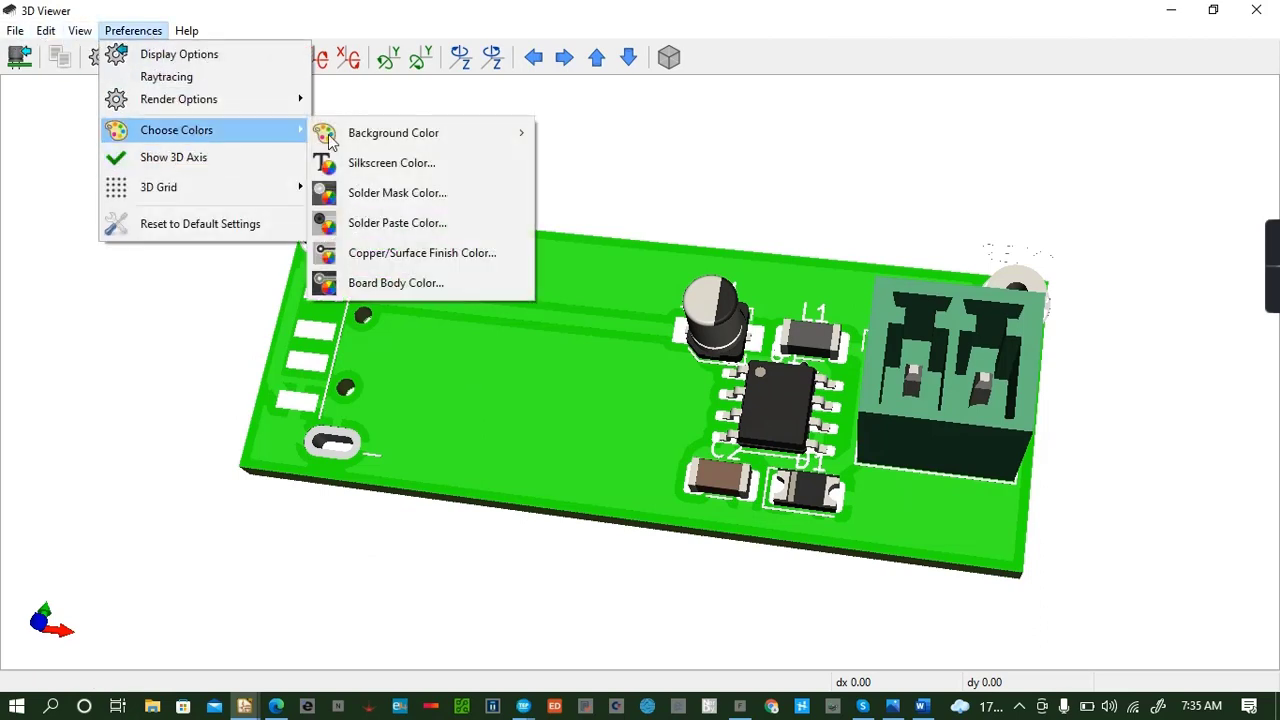
click(388, 194)
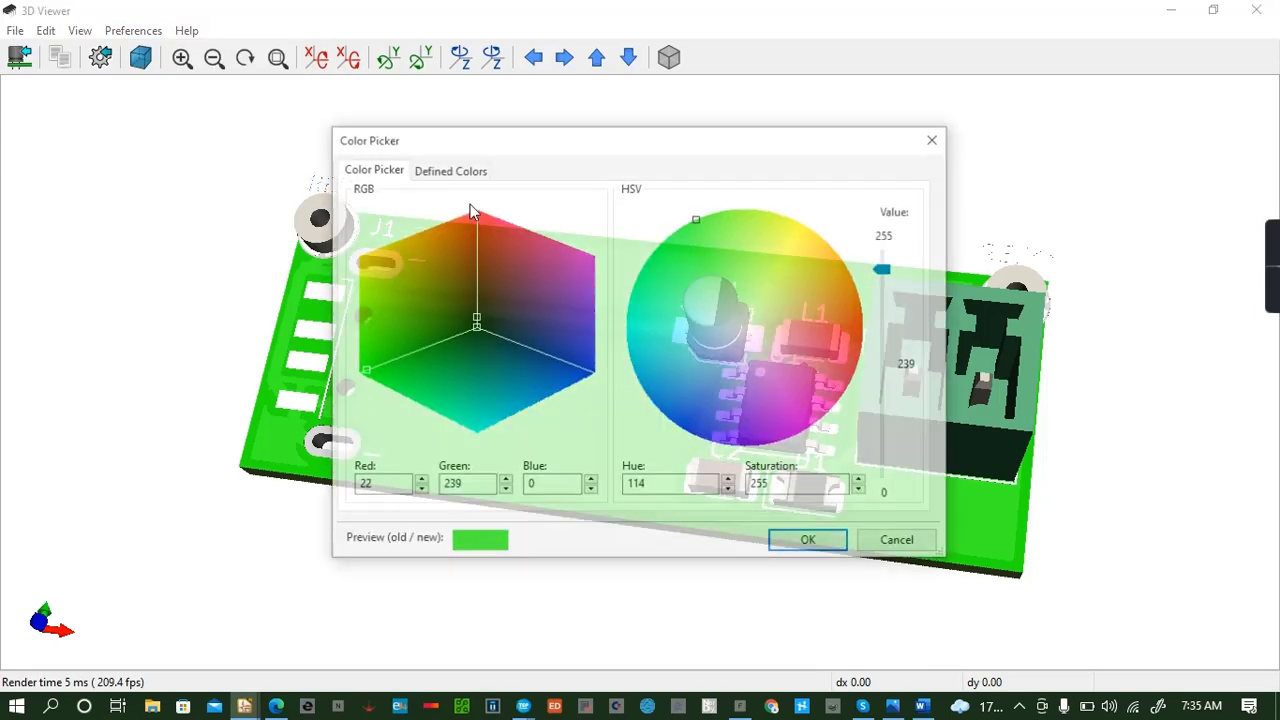
click(440, 169)
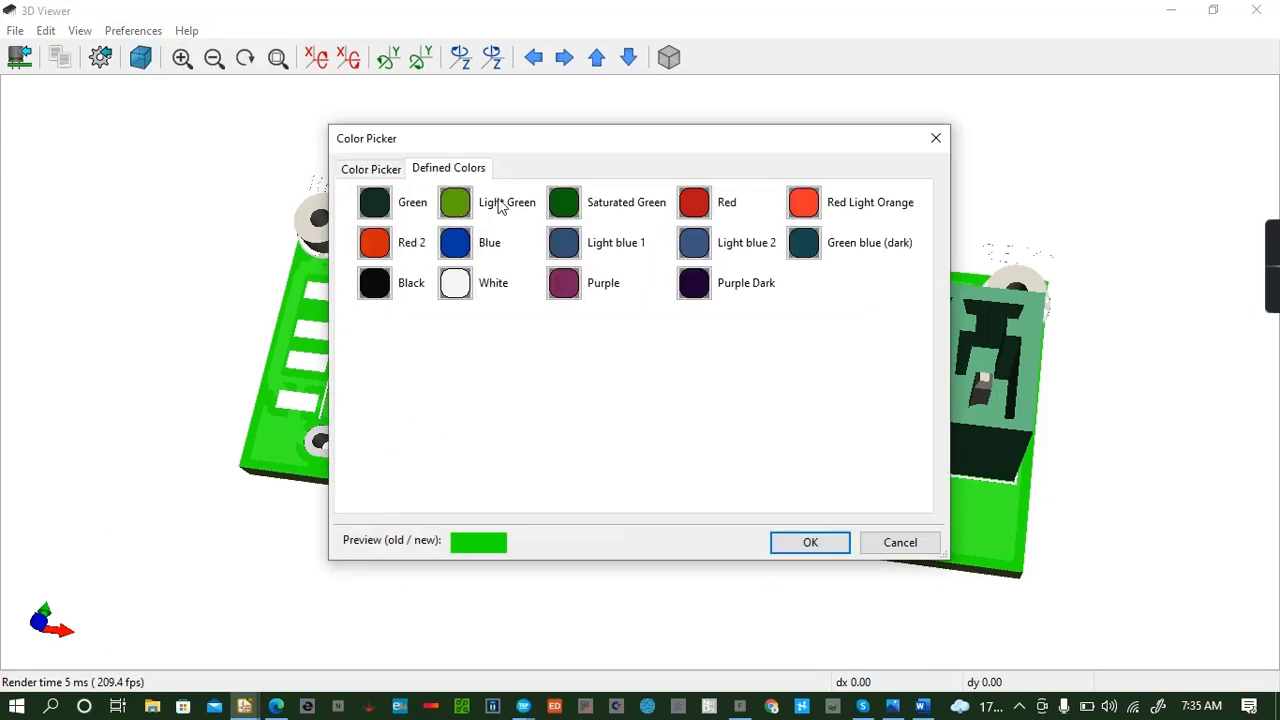
click(375, 202)
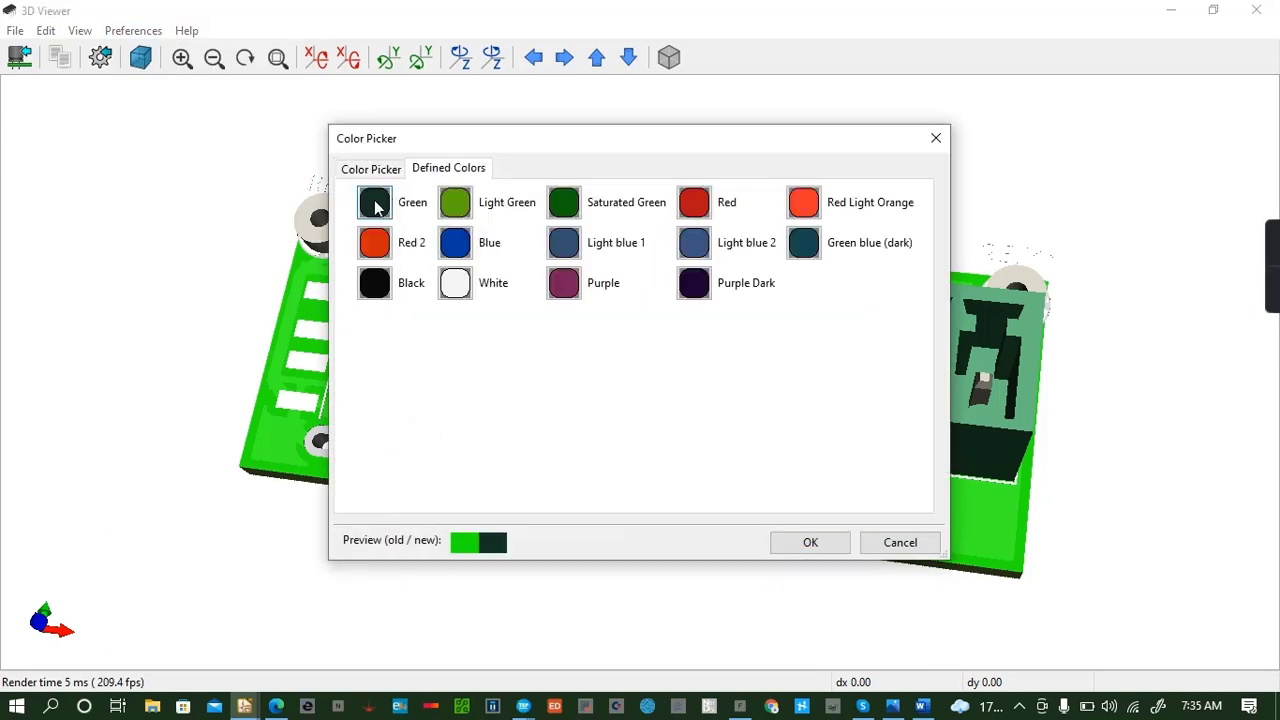
click(826, 543)
drag(614, 528, 518, 438)
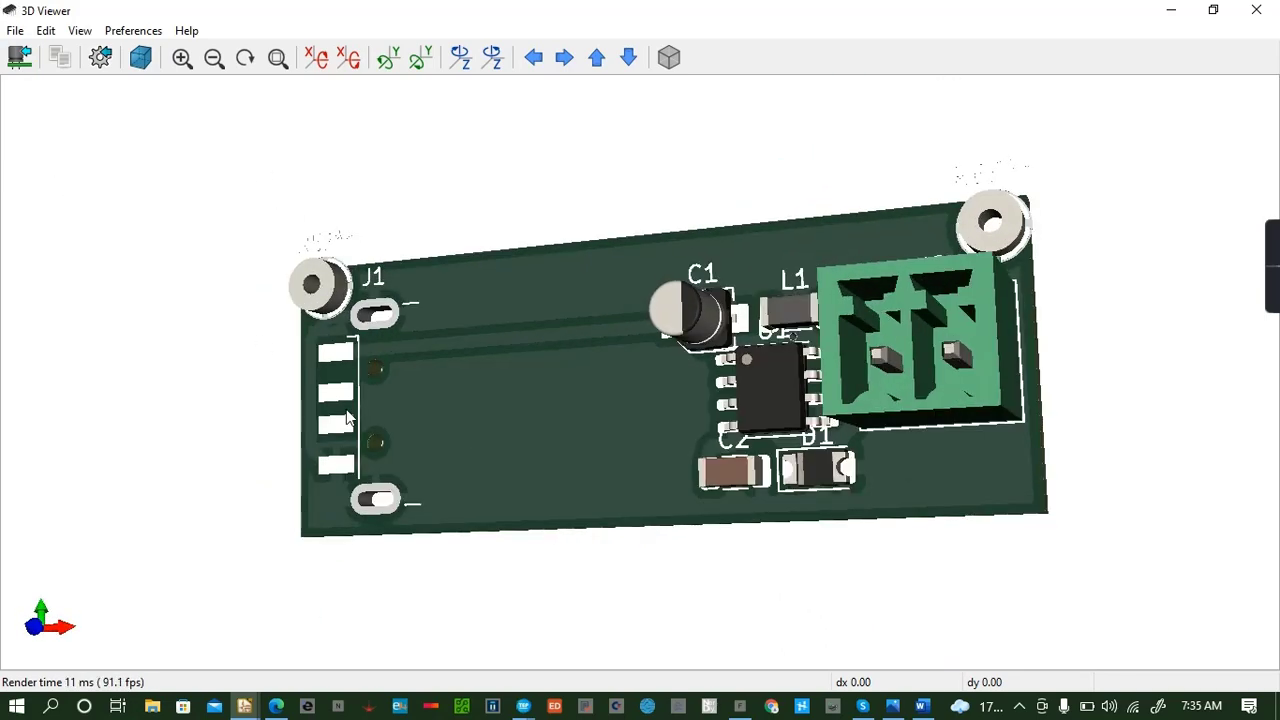
scroll(347, 418, up, 1)
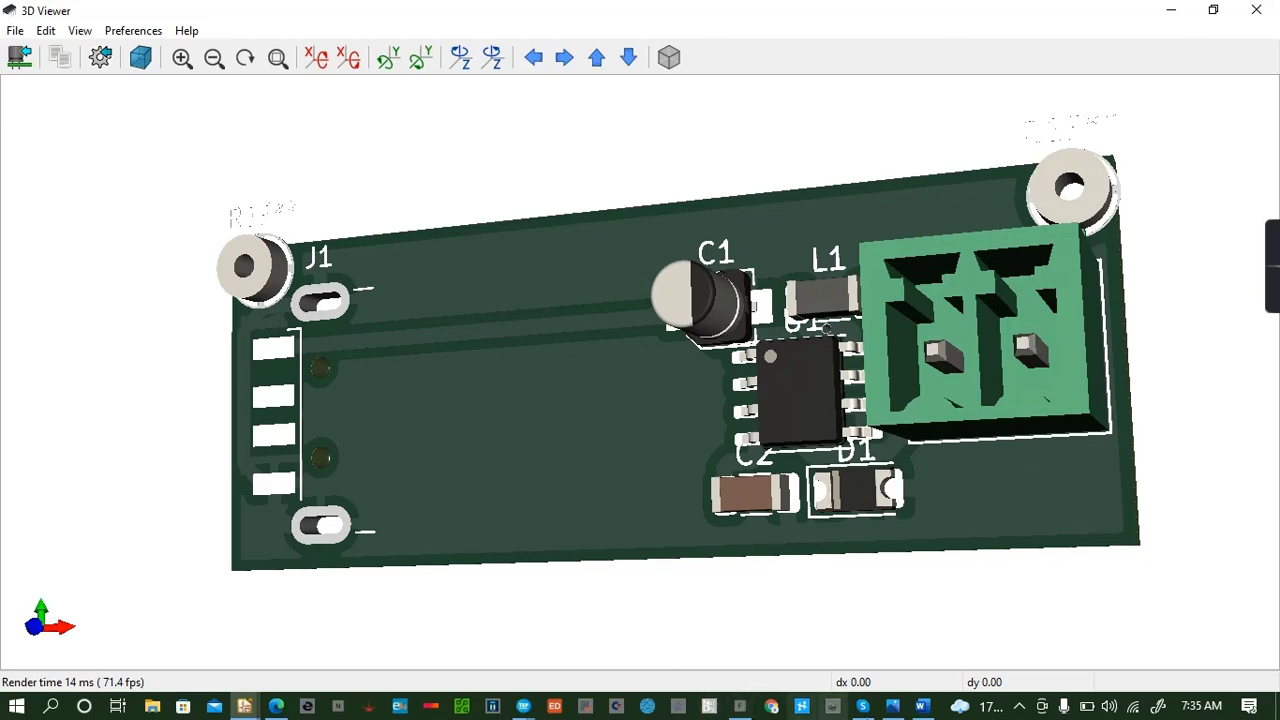
Switch to Word to review the component list and the input and output ratings, and return to the 3D Viewer.
click(922, 706)
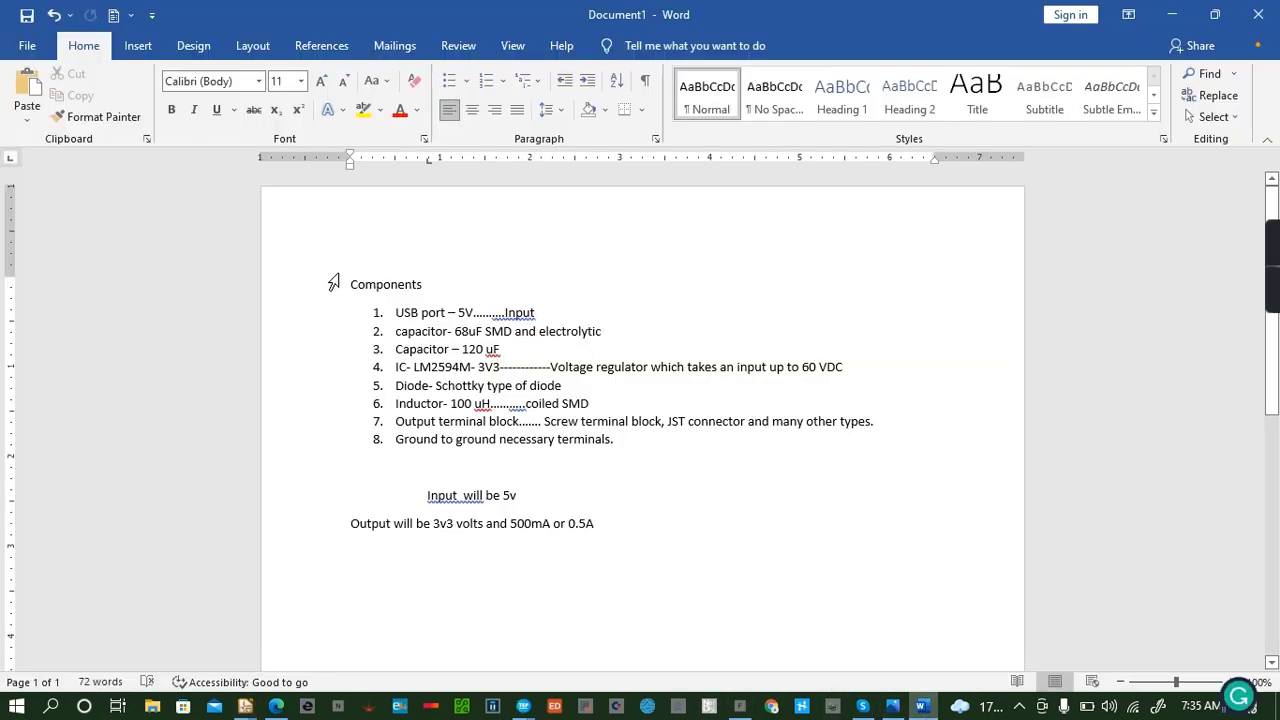
click(921, 710)
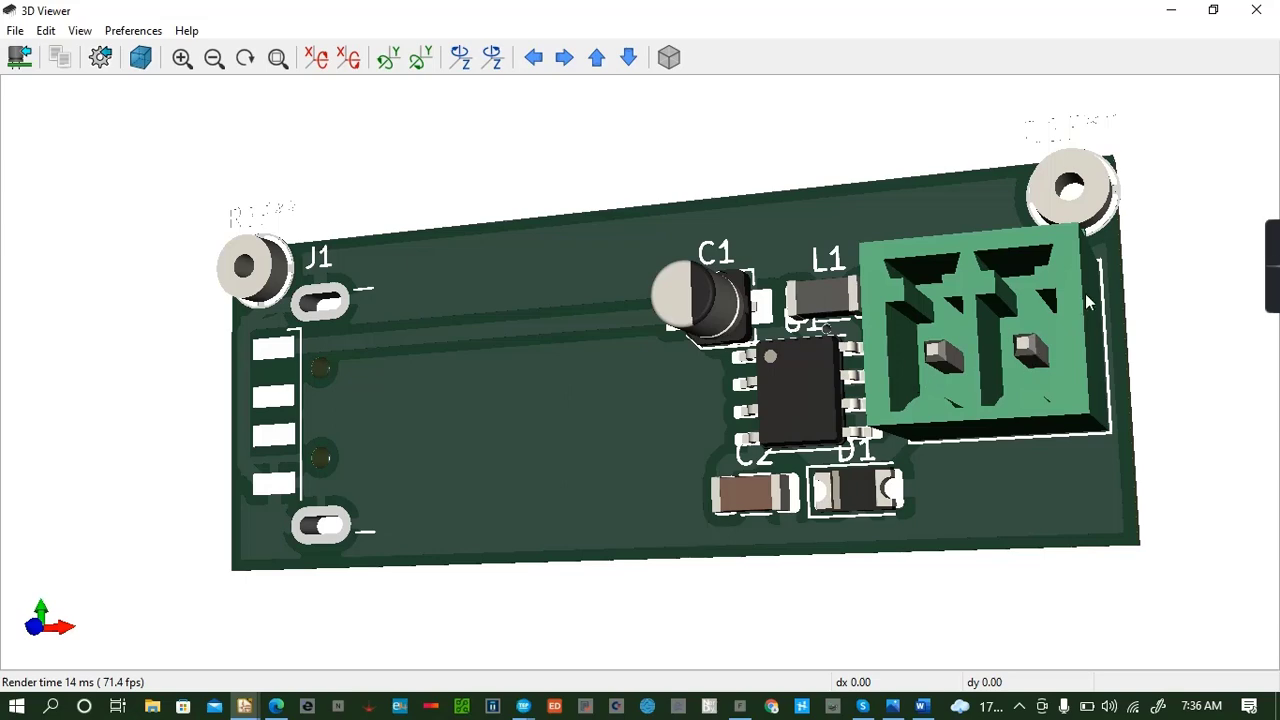
mouse_move(1265, 282)
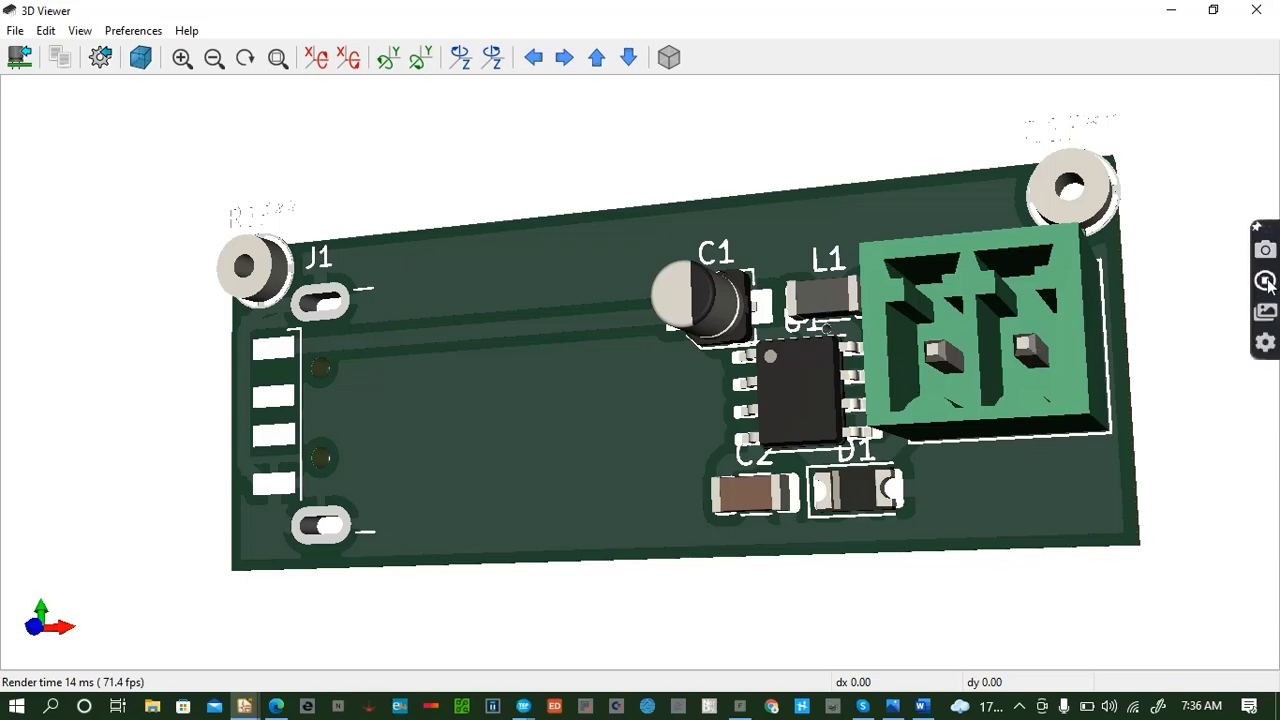